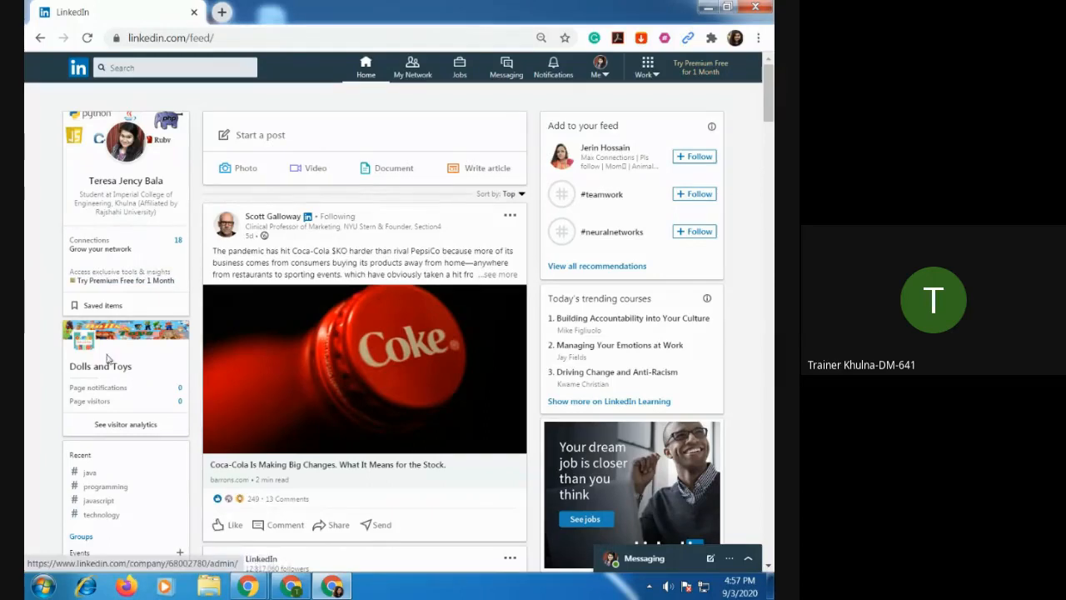
Open the Dolls and Toys company page from the feed and look through its updates, analytics summary and community hashtags.
click(104, 368)
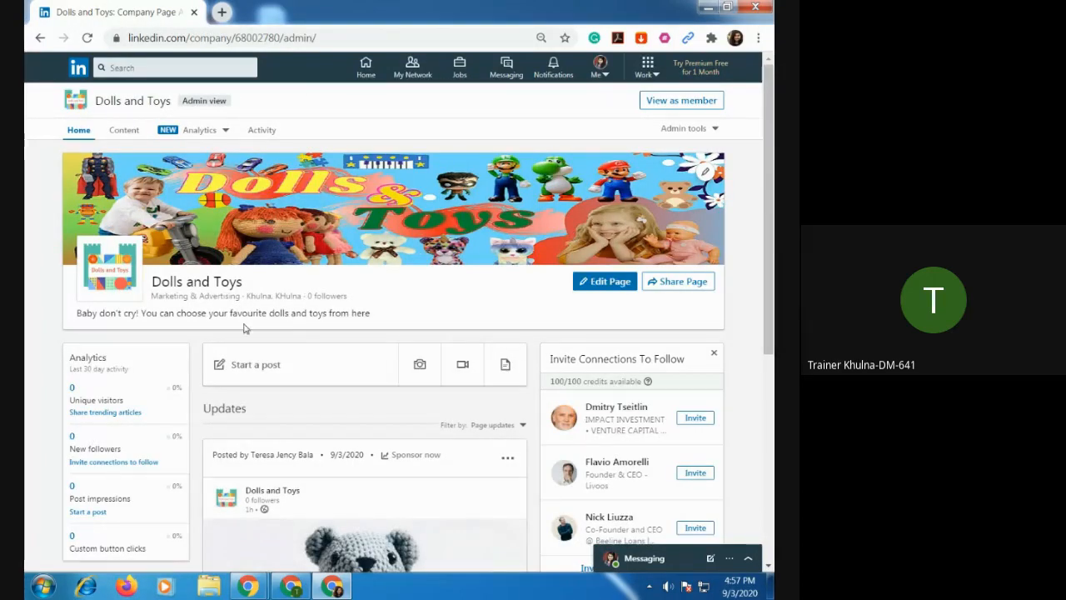
scroll(502, 371, down, 5)
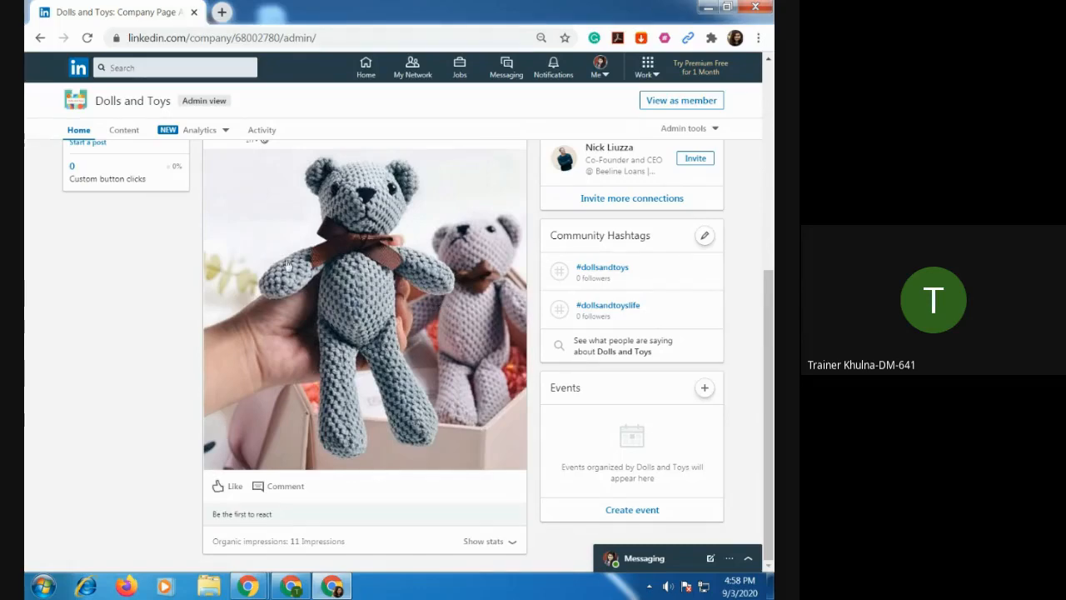
scroll(418, 296, up, 2)
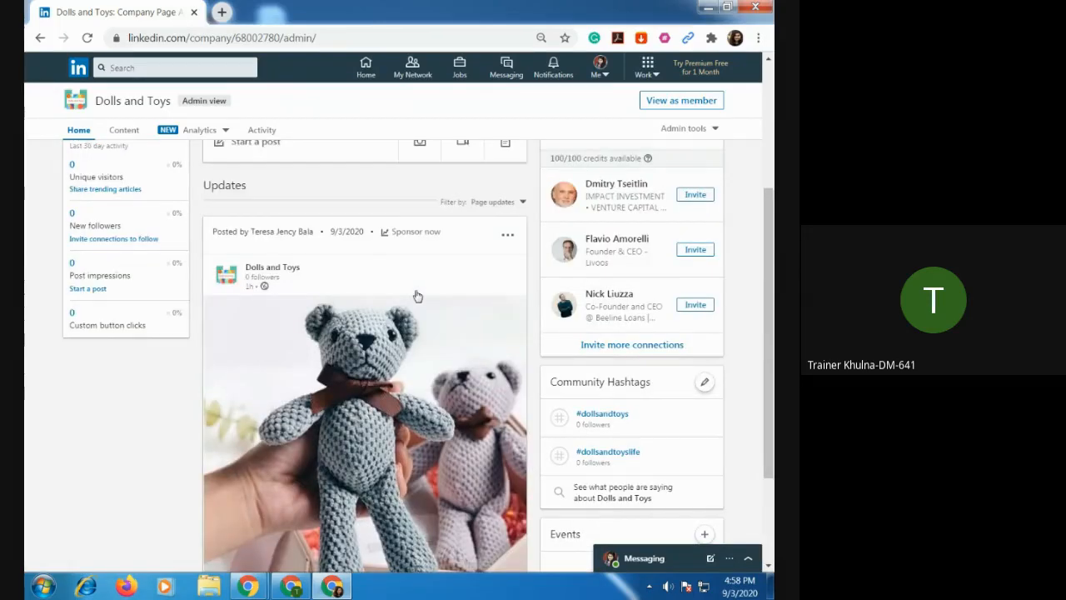
scroll(418, 296, up, 3)
scroll(417, 296, down, 3)
scroll(228, 307, up, 1)
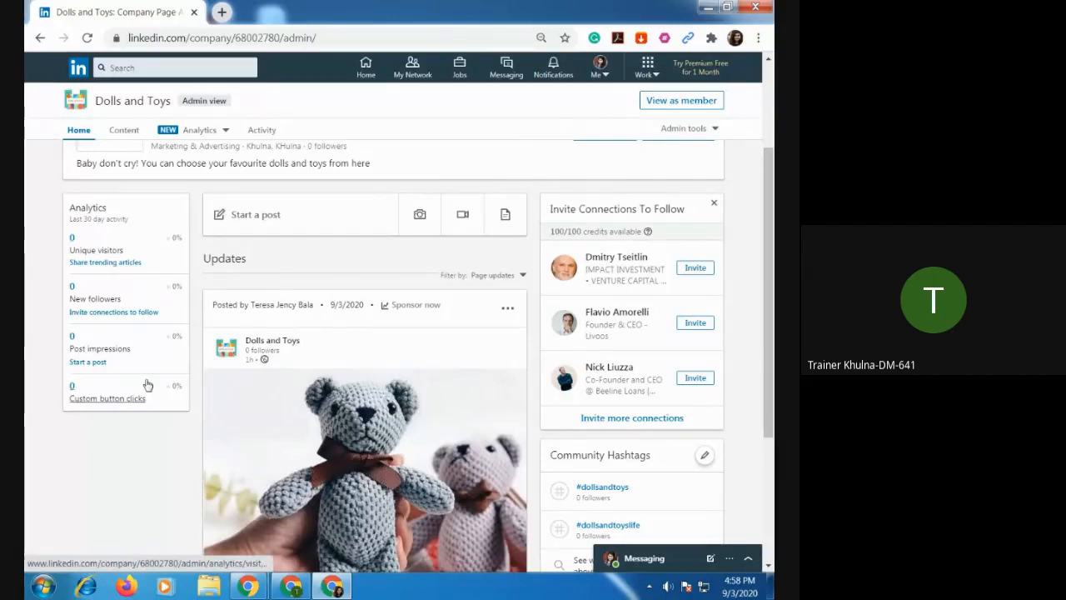
scroll(387, 394, up, 2)
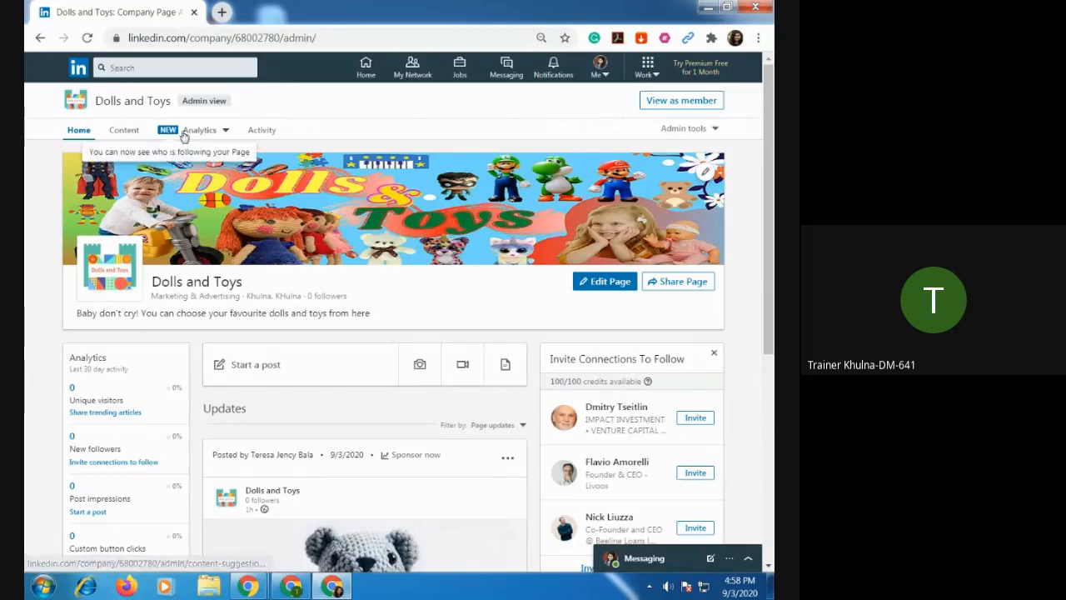
Review the Visitors, Updates and Followers analytics of the Dolls and Toys page.
click(226, 134)
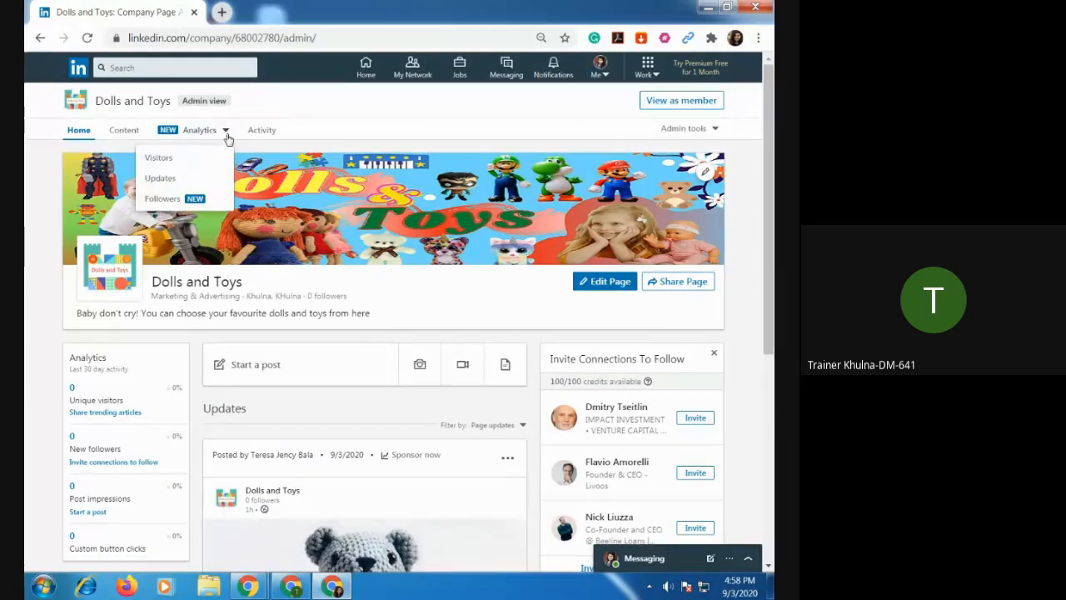
click(178, 160)
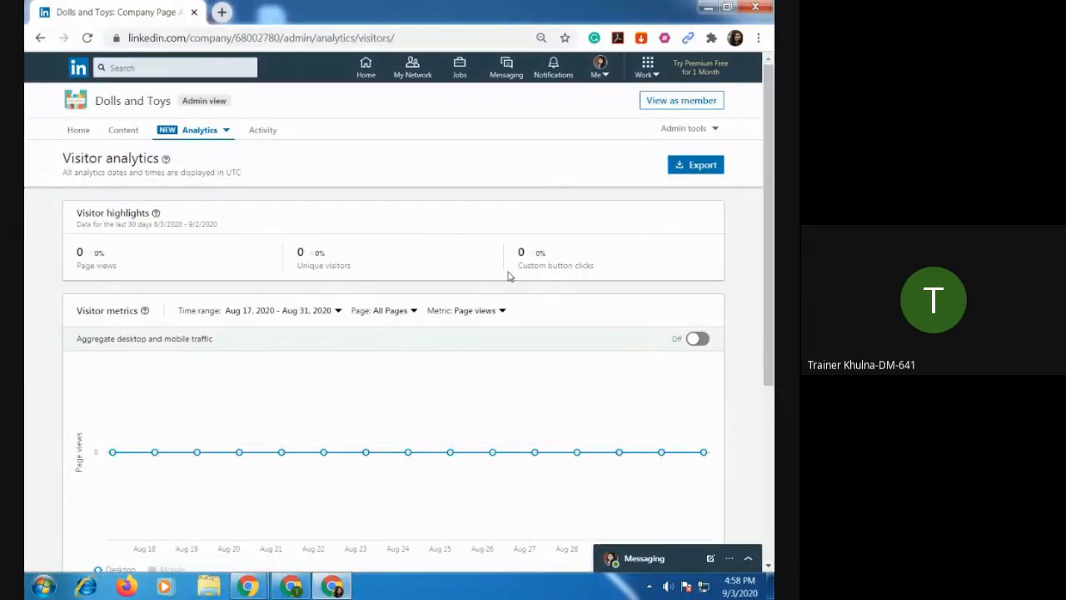
click(226, 130)
click(169, 177)
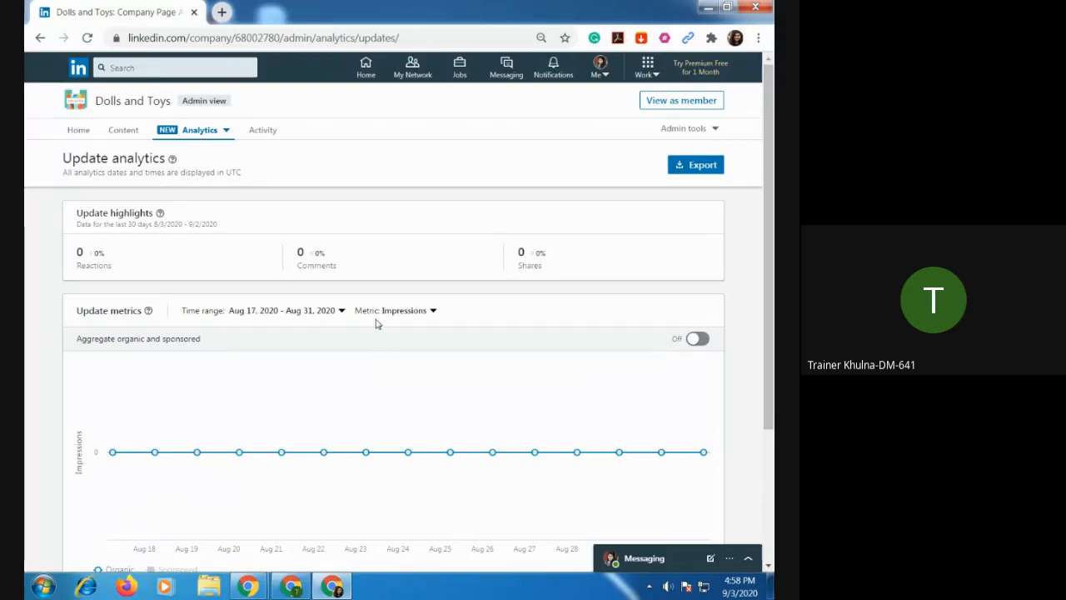
click(225, 131)
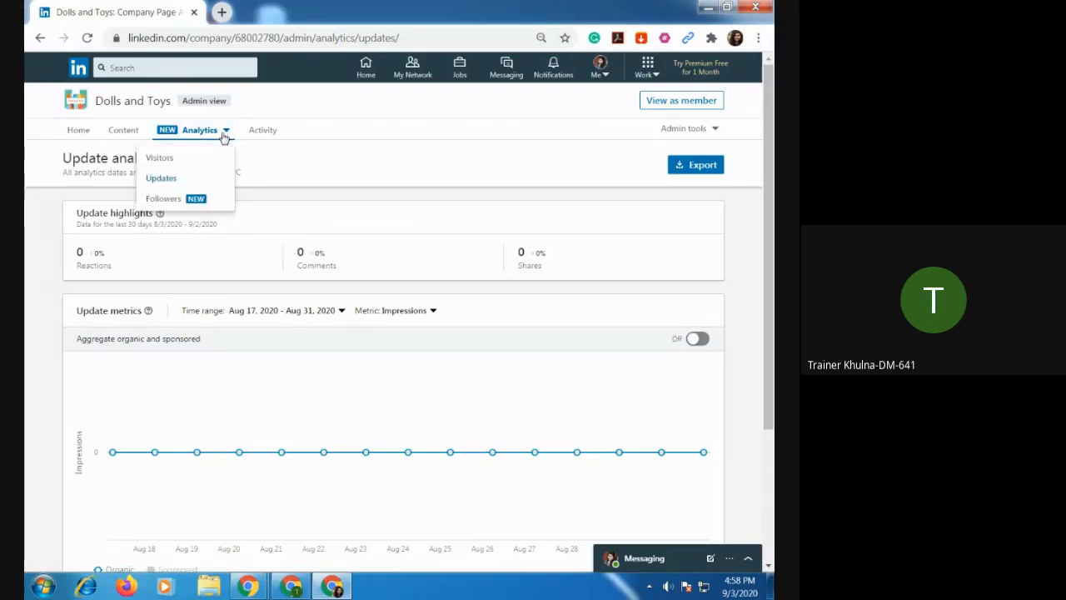
click(204, 198)
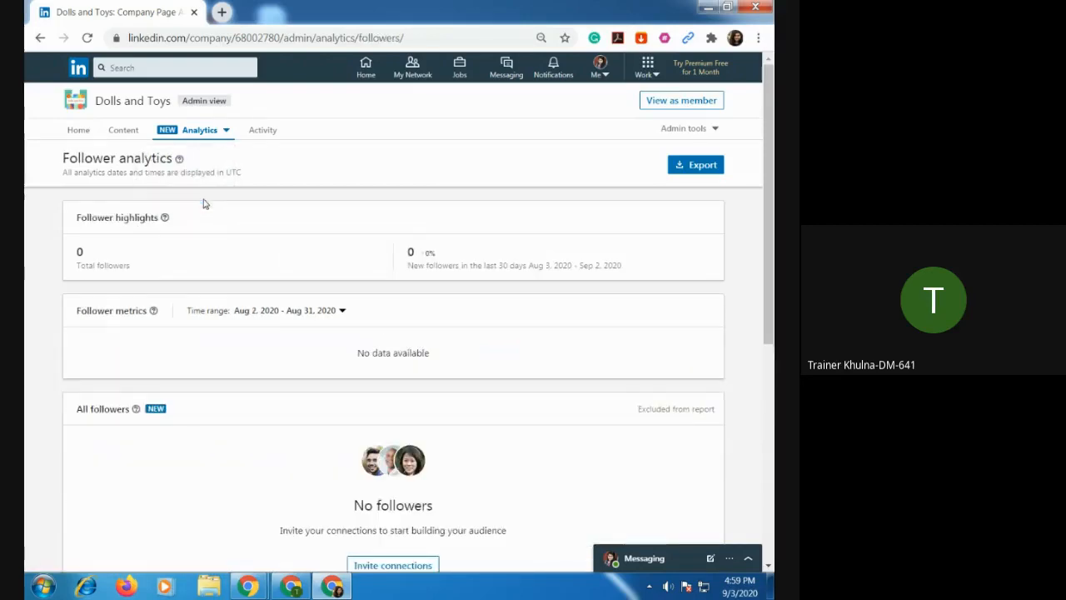
scroll(273, 342, down, 2)
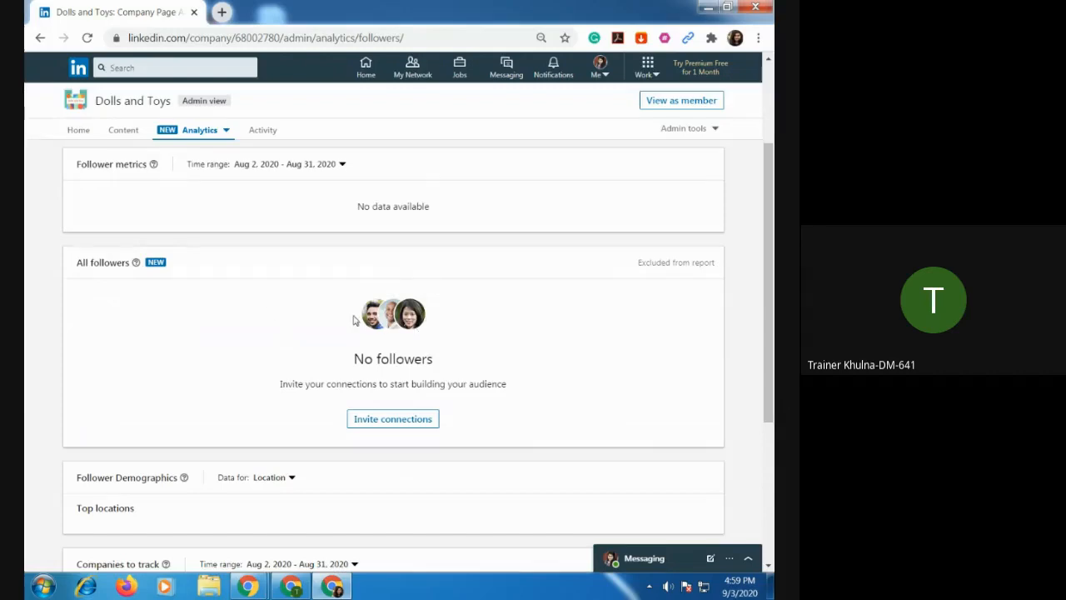
scroll(352, 309, up, 2)
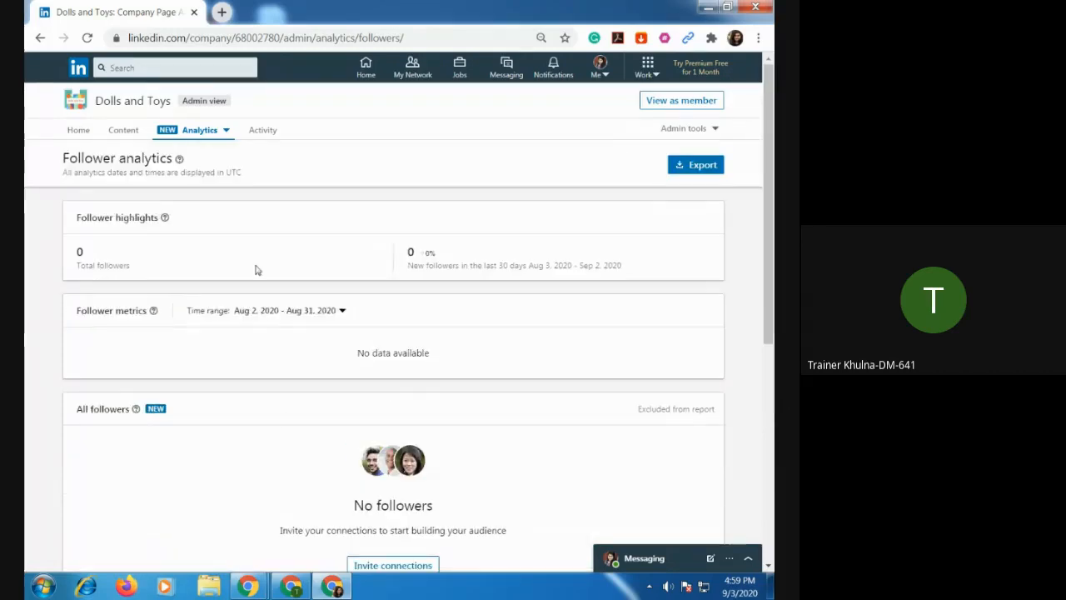
Check the company page's activity notifications and the Celebrate an occasion options for a new post, returning to the page's home without posting.
click(263, 133)
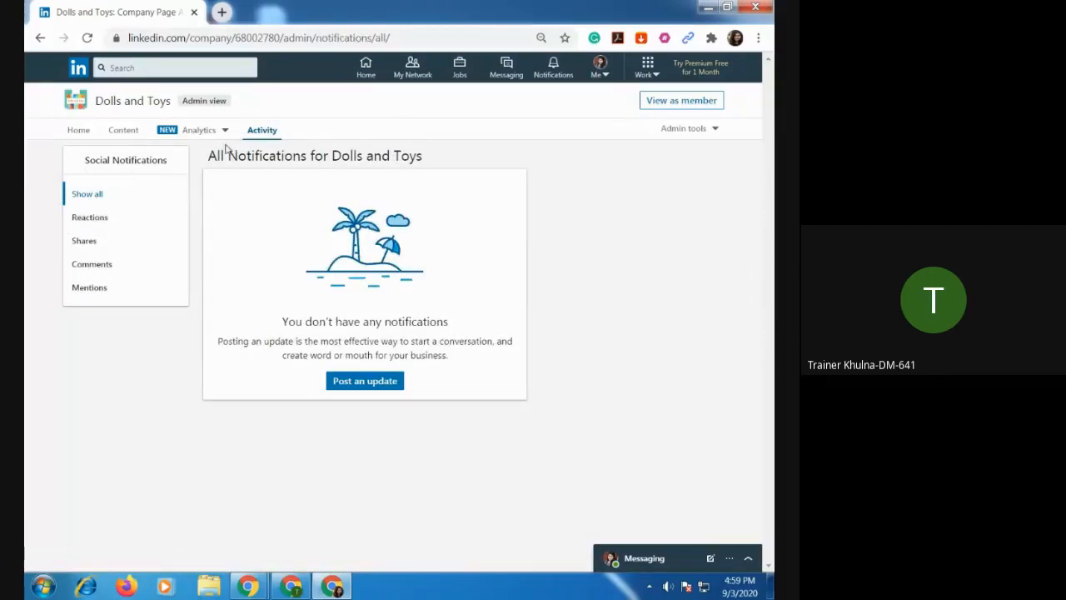
click(379, 389)
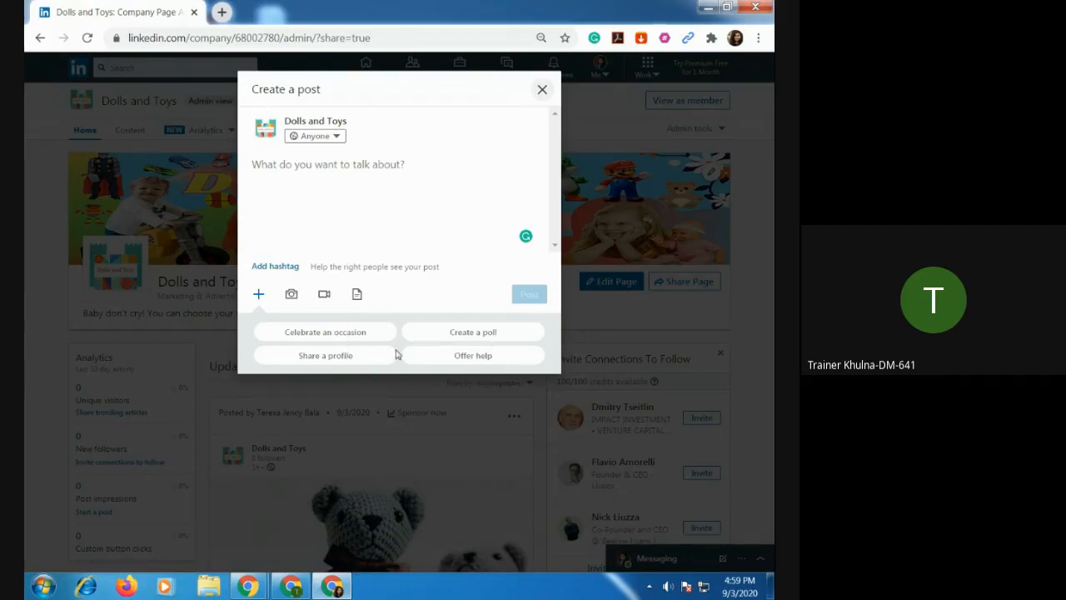
click(341, 334)
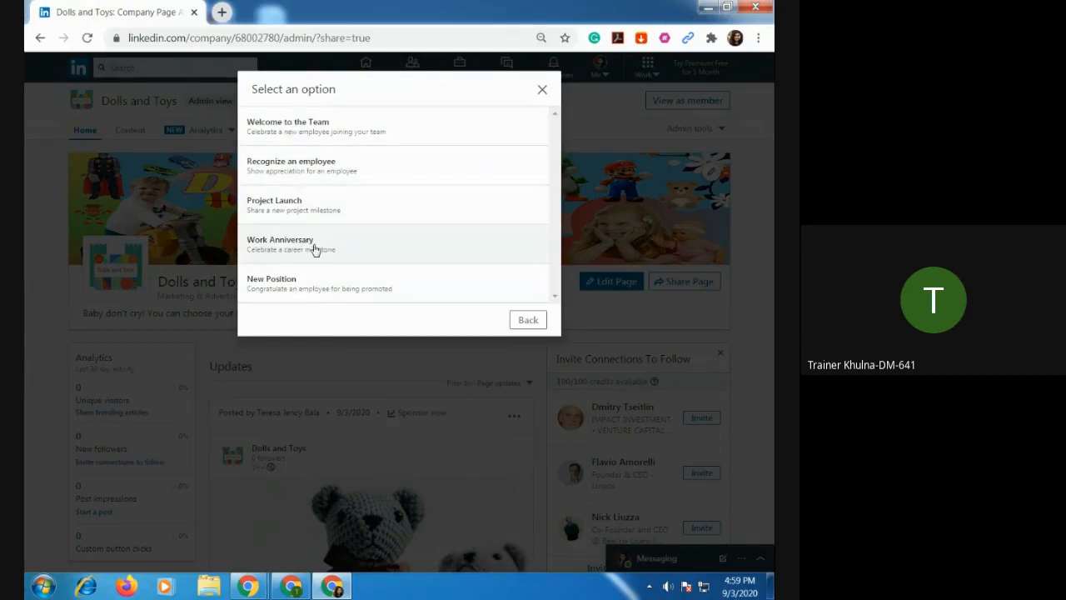
click(542, 90)
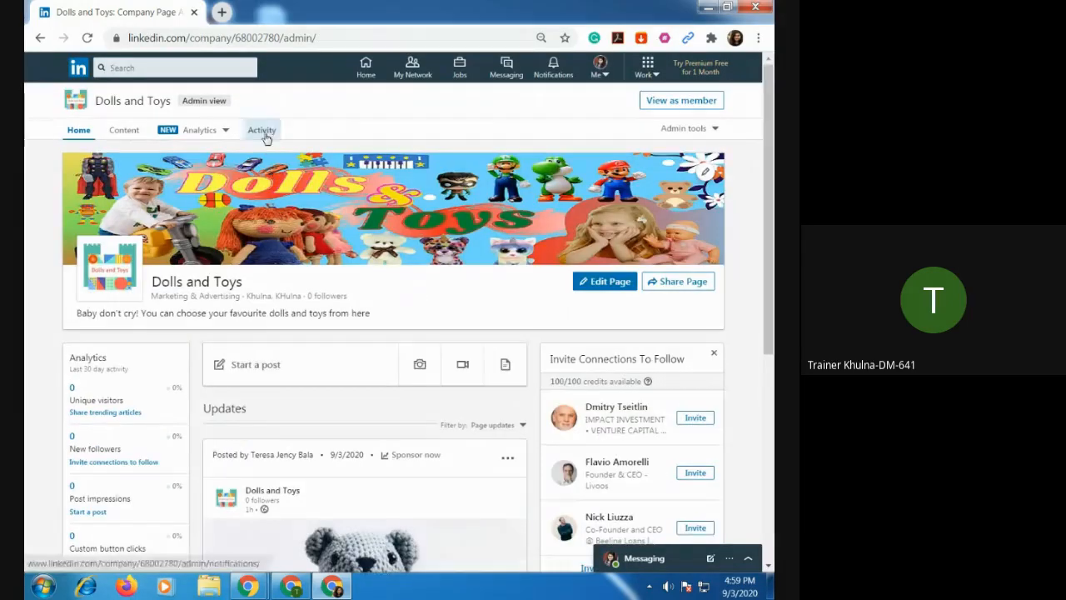
click(261, 132)
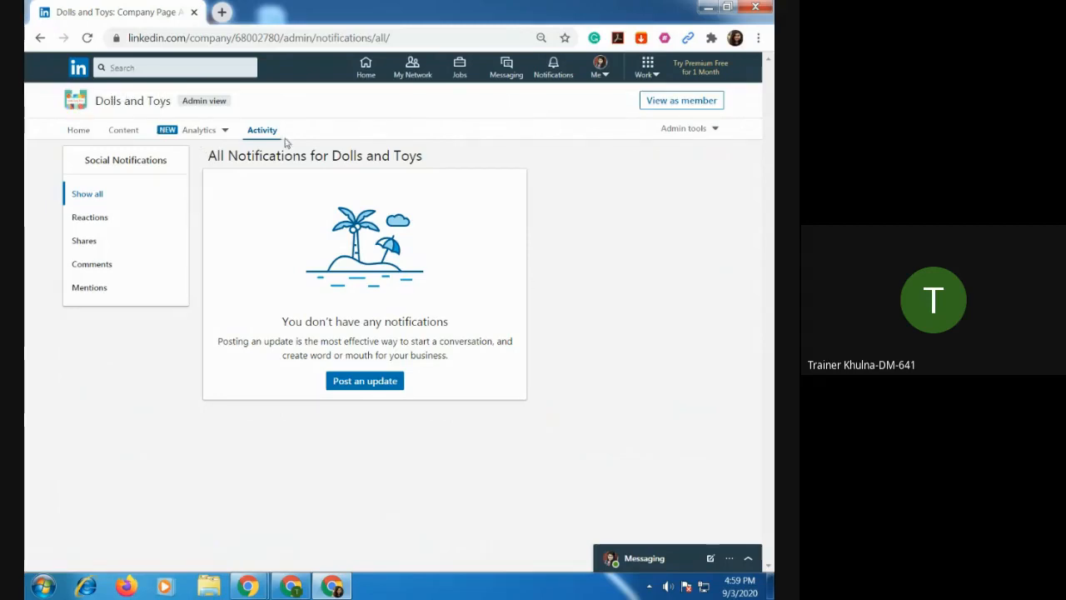
click(77, 131)
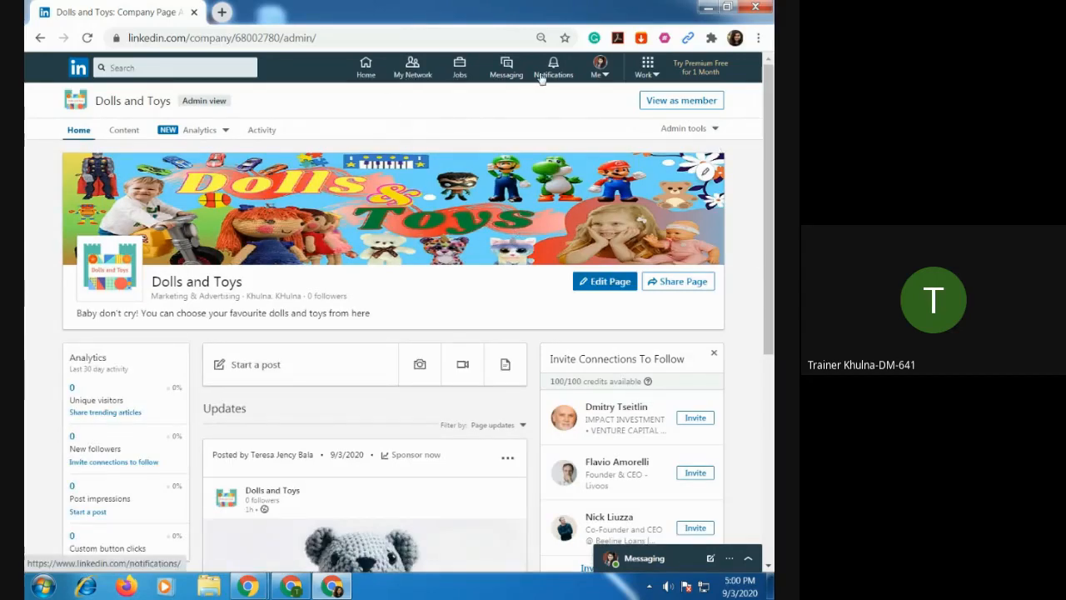
Look at Campaign Manager through LinkedIn's Advertise product, dismiss its agreement notice and close it without creating an account.
click(606, 75)
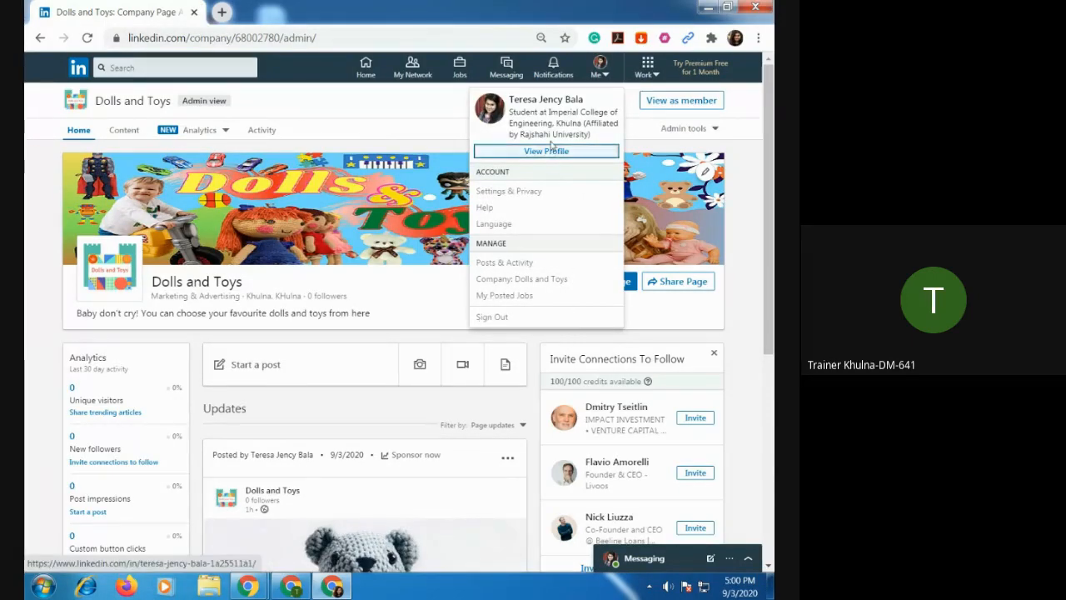
click(656, 74)
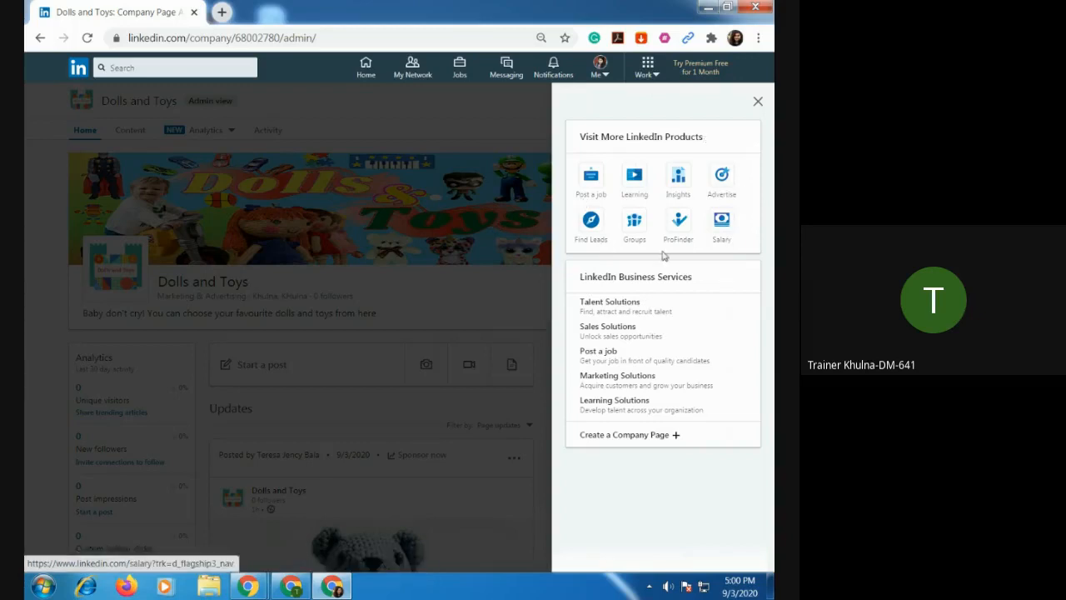
click(722, 179)
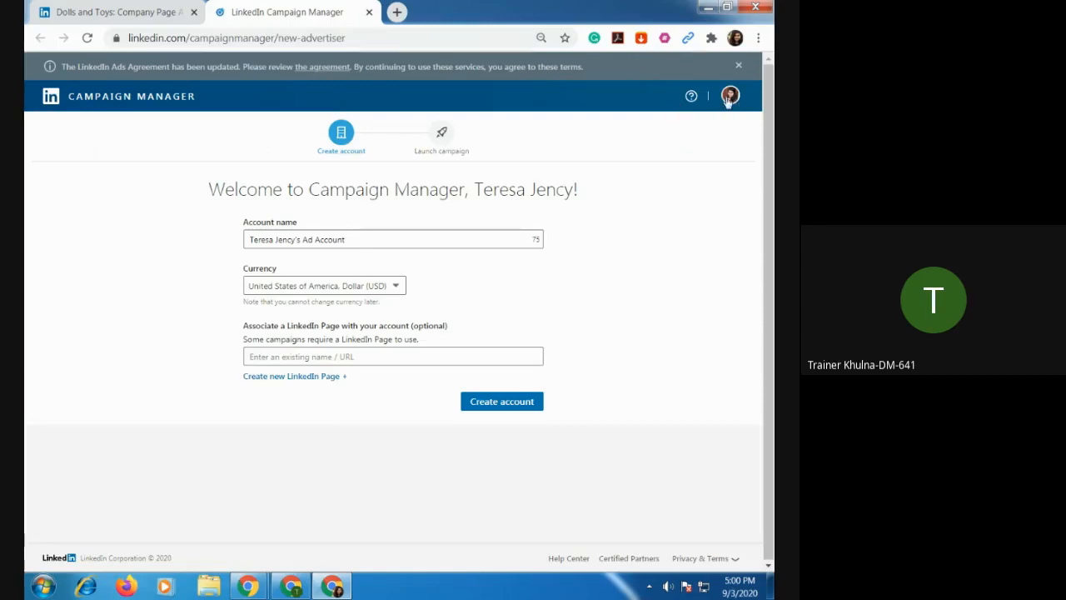
click(737, 66)
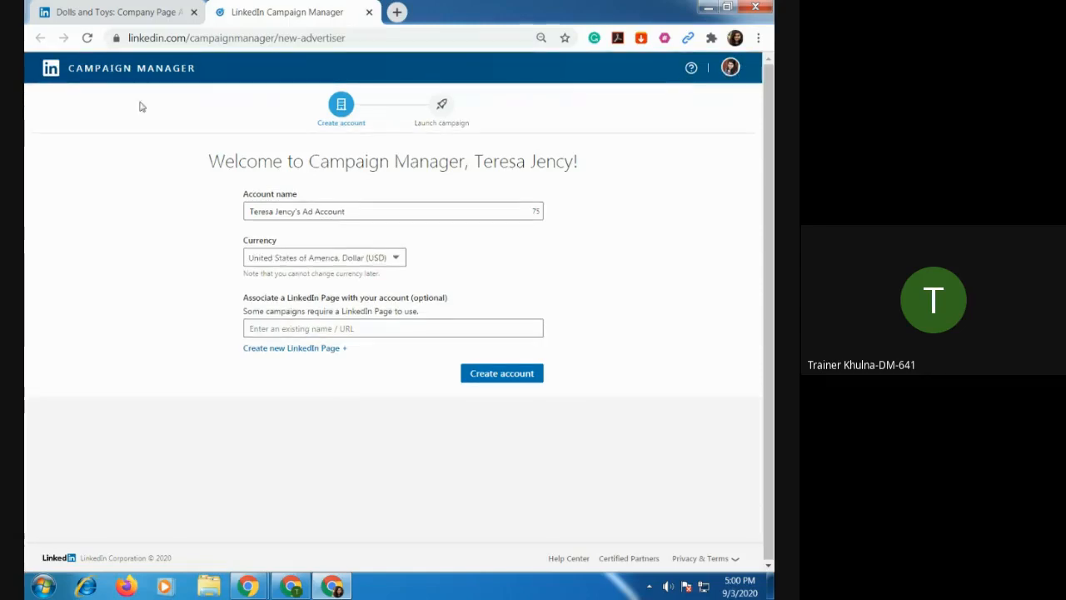
click(100, 12)
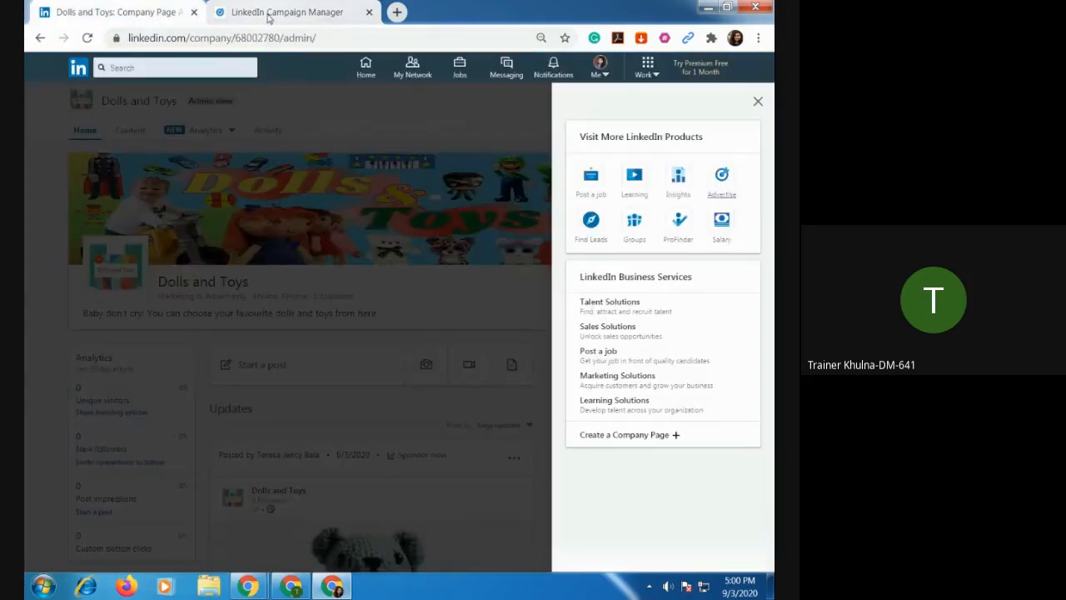
click(369, 11)
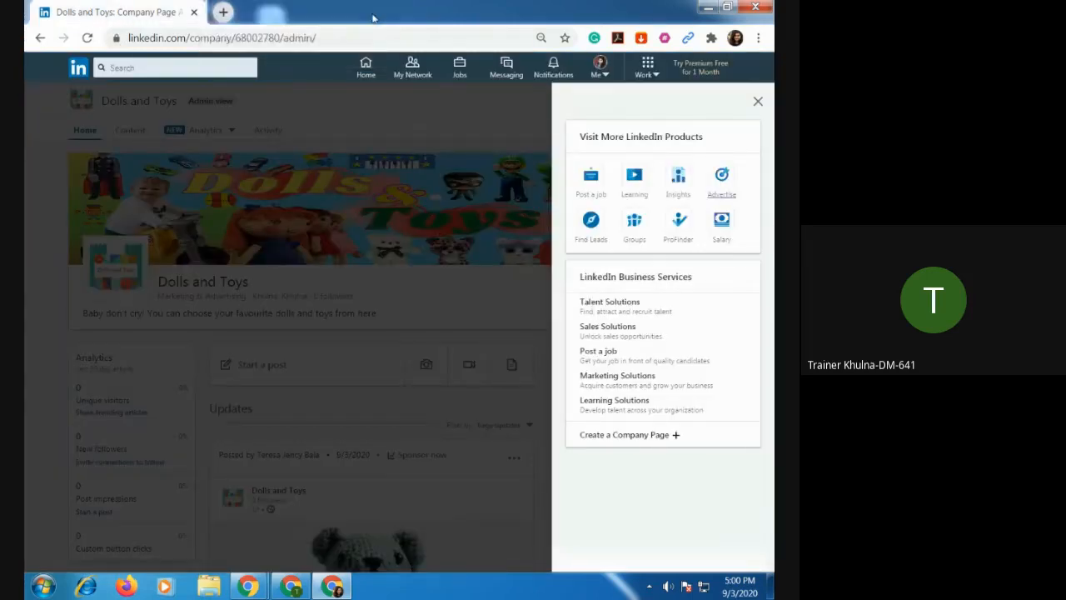
Open LinkedIn Groups from the Dolls and Toys page and check the requested groups and your groups.
click(365, 69)
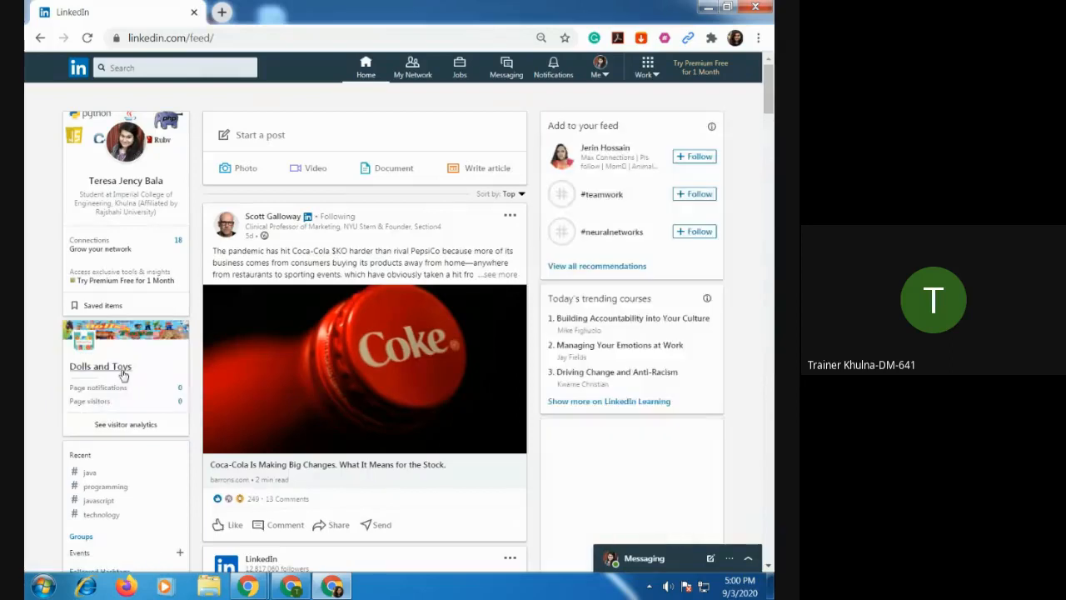
click(125, 369)
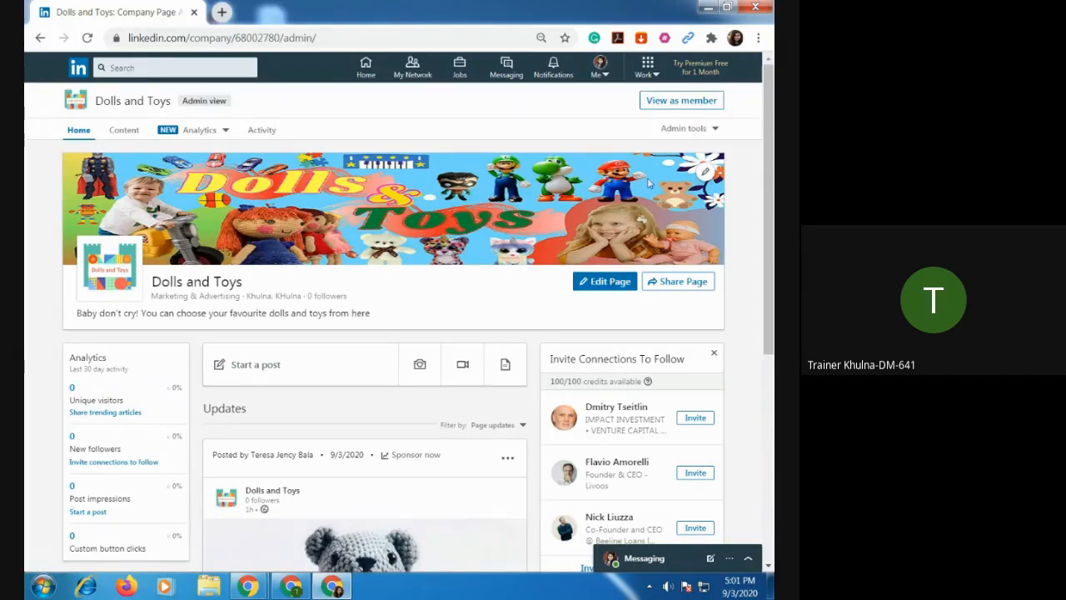
click(656, 76)
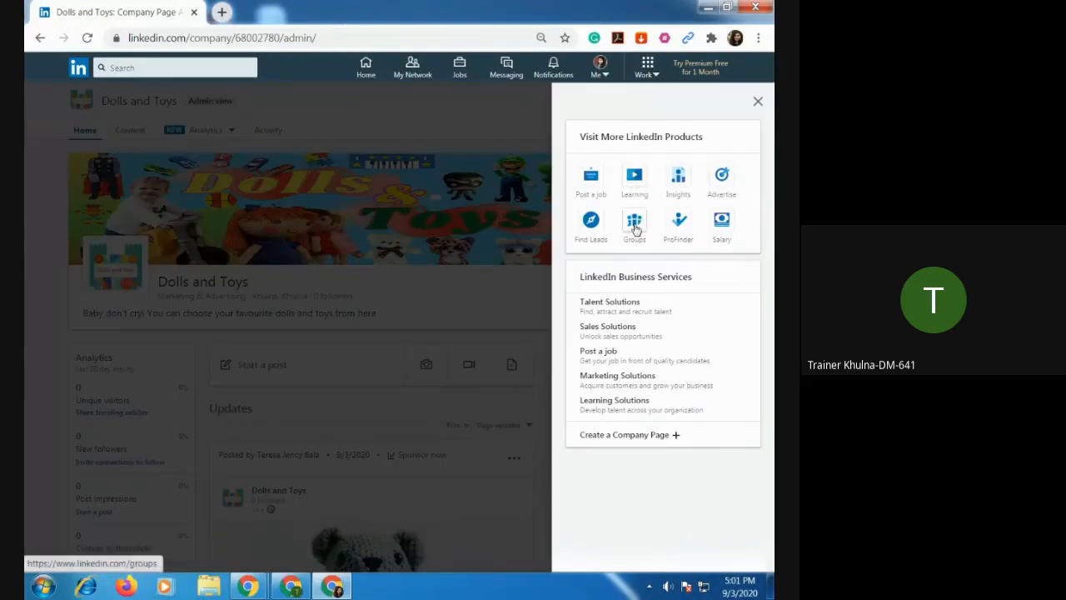
click(635, 225)
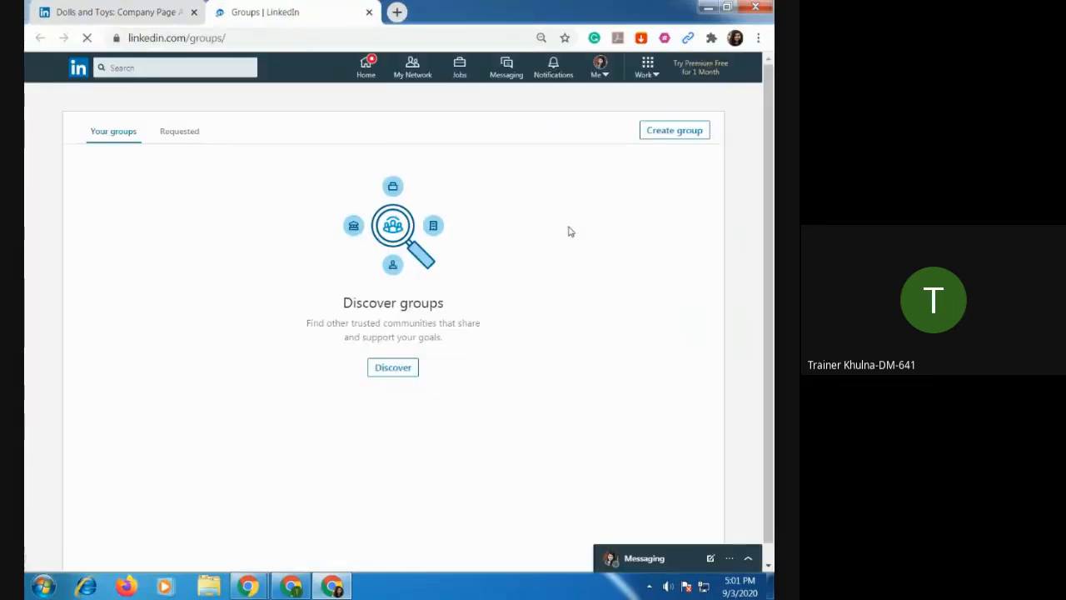
click(174, 139)
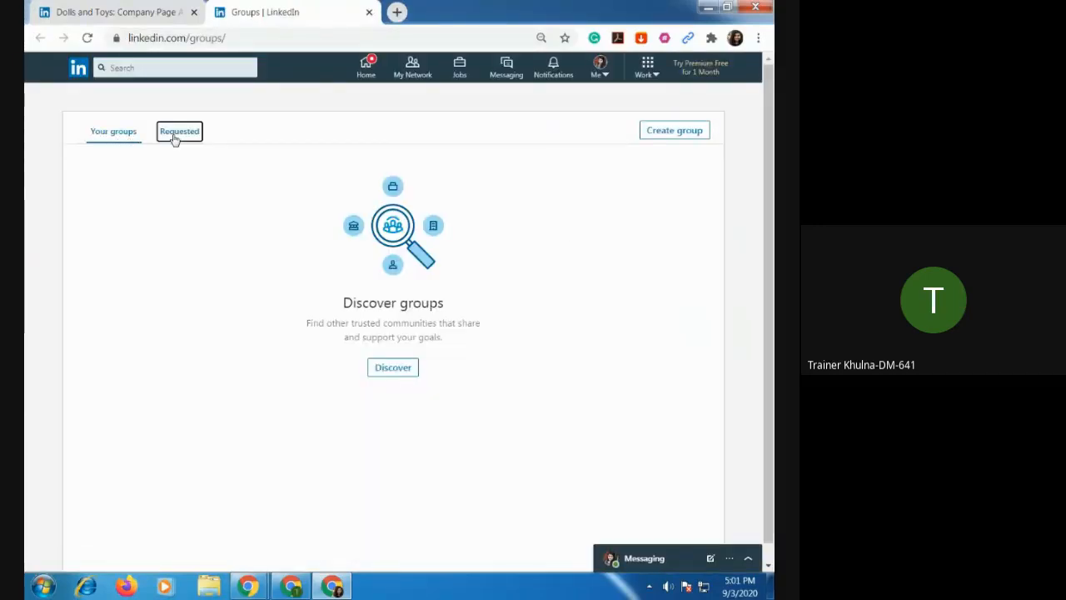
click(115, 135)
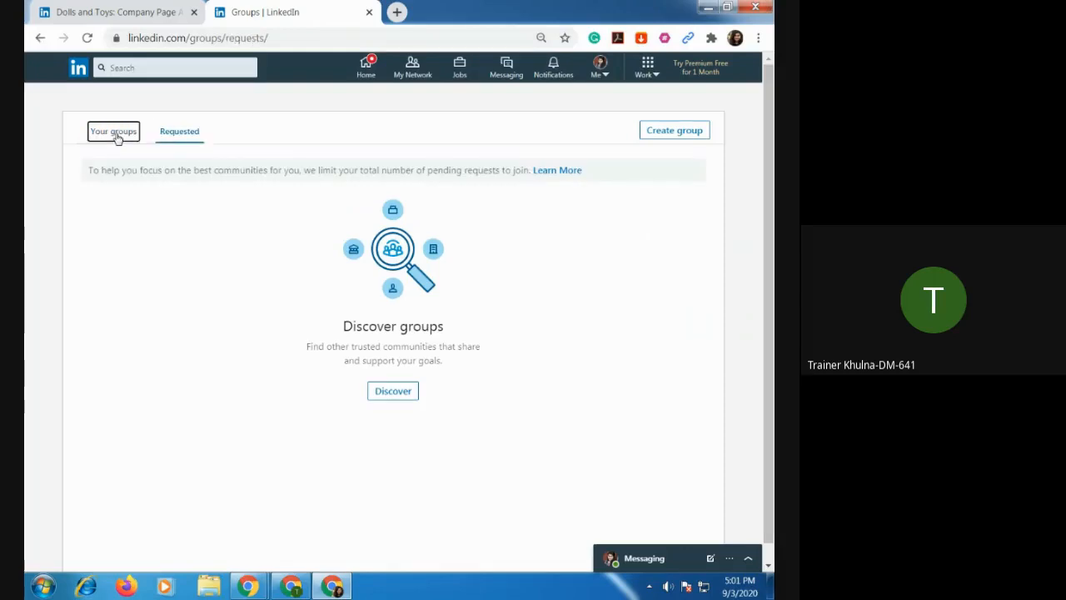
Start creating a new group and upload dolls and toys.png from the ...dolls and toys folder as its logo.
click(663, 135)
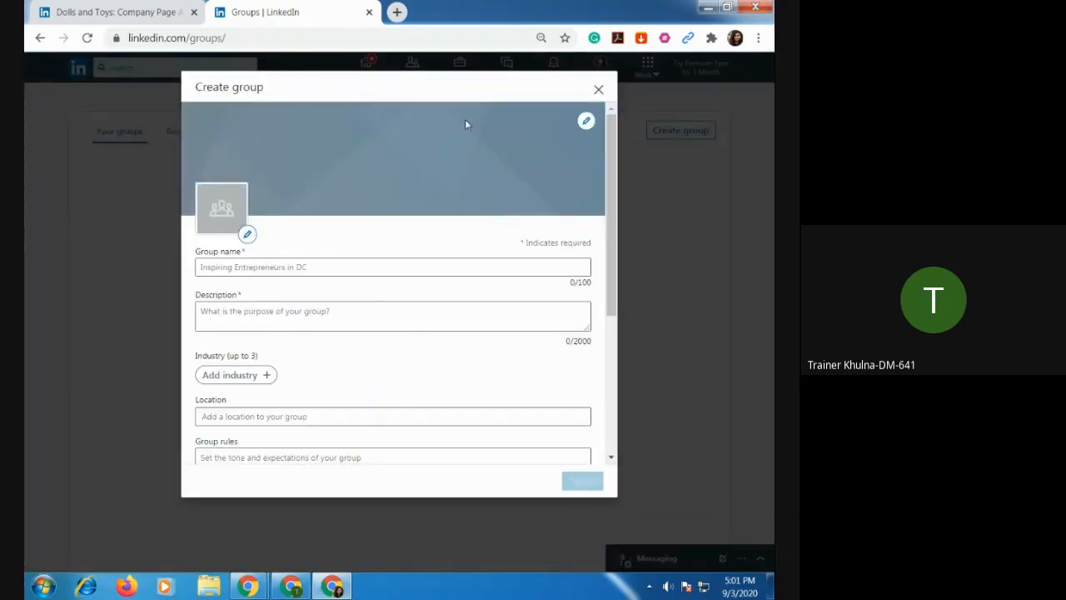
click(248, 235)
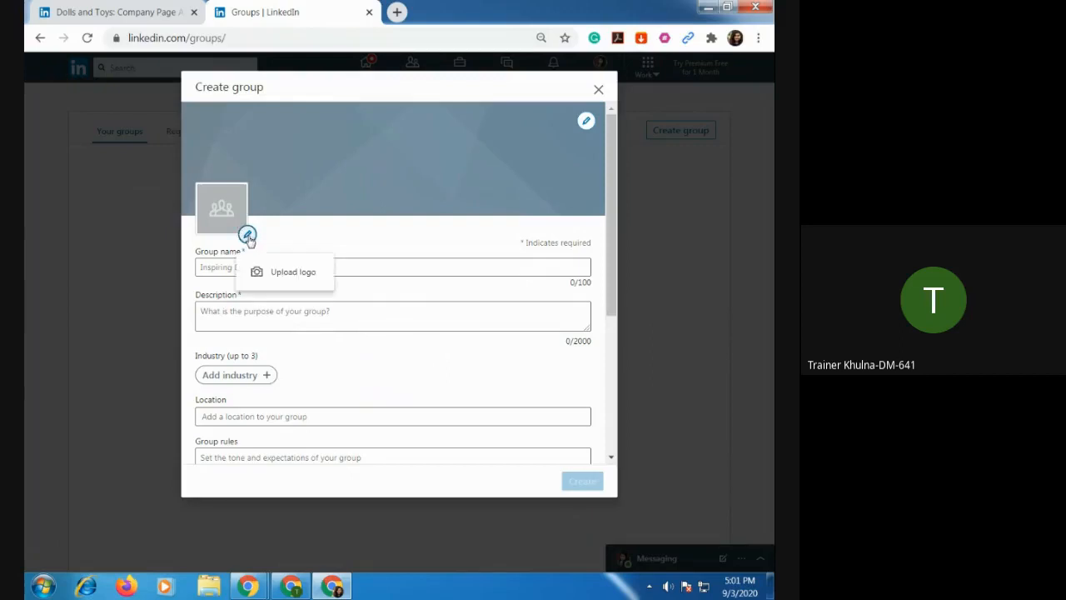
click(287, 273)
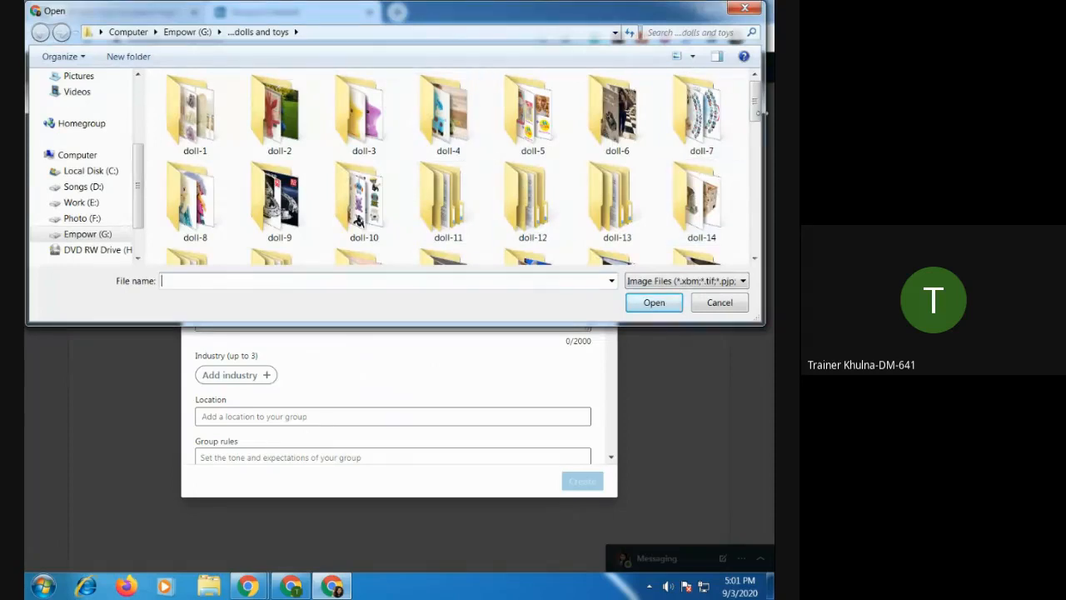
drag(756, 117, 756, 191)
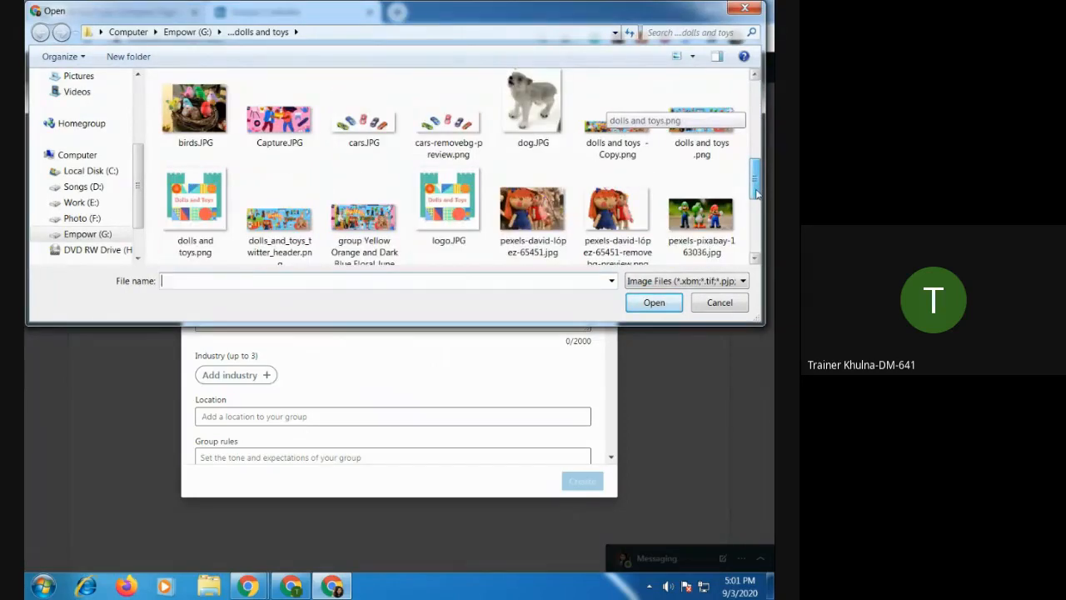
click(207, 204)
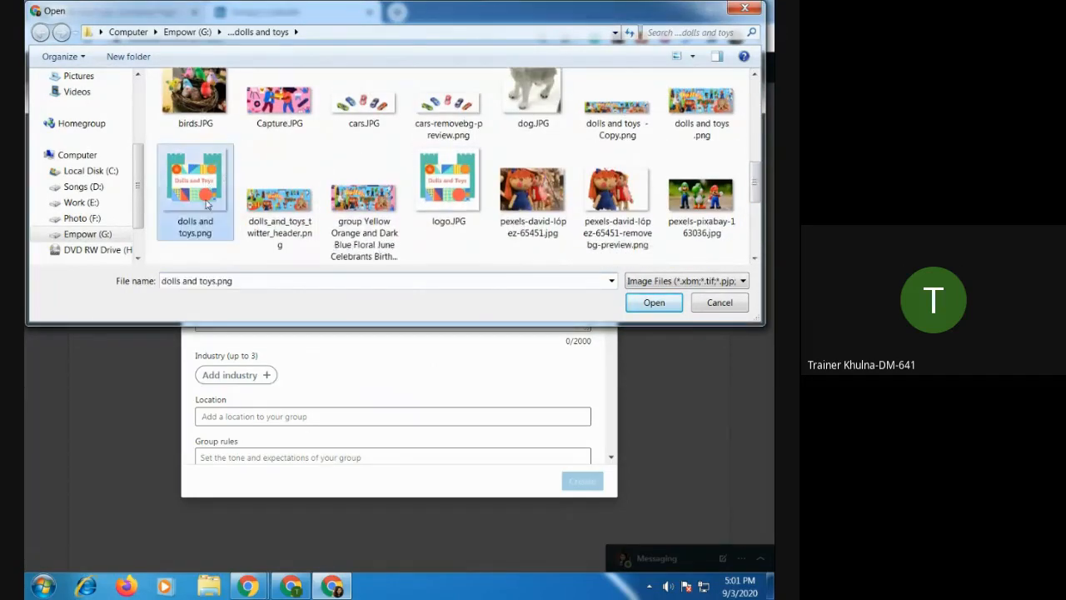
double_click(208, 203)
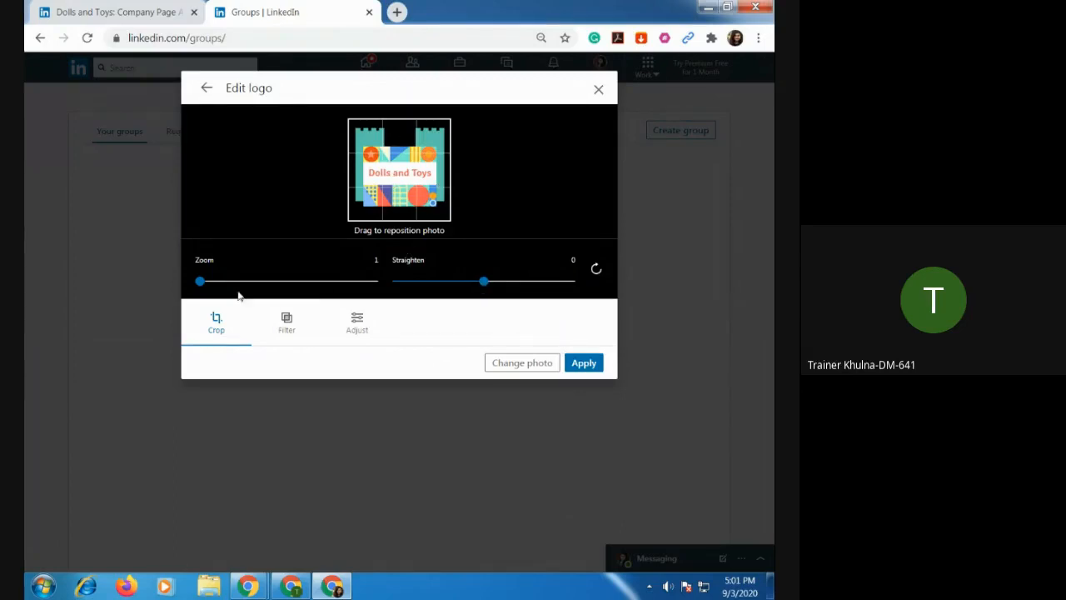
Crop the group logo with zoom 1.1 and straighten -1, and apply it.
drag(200, 282, 210, 283)
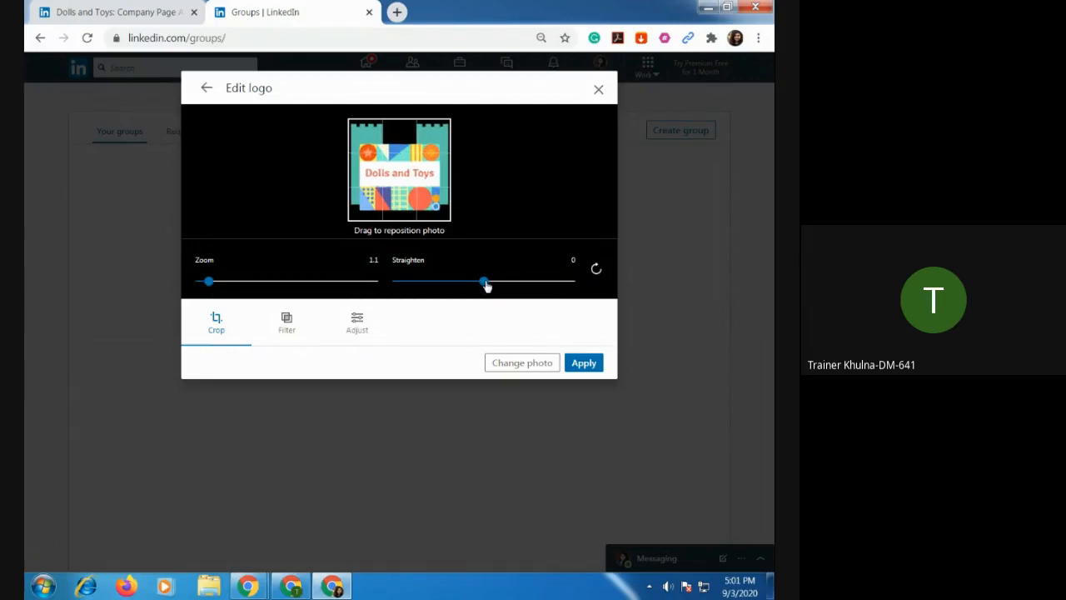
mouse_move(485, 282)
mouse_down()
mouse_move(493, 285)
mouse_move(483, 284)
mouse_up()
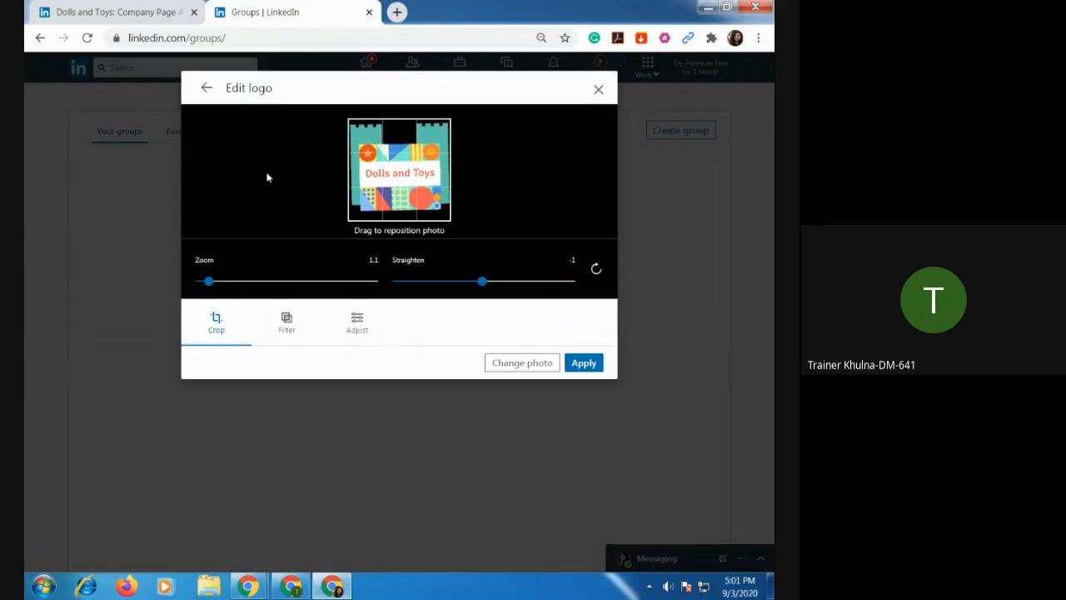
click(583, 364)
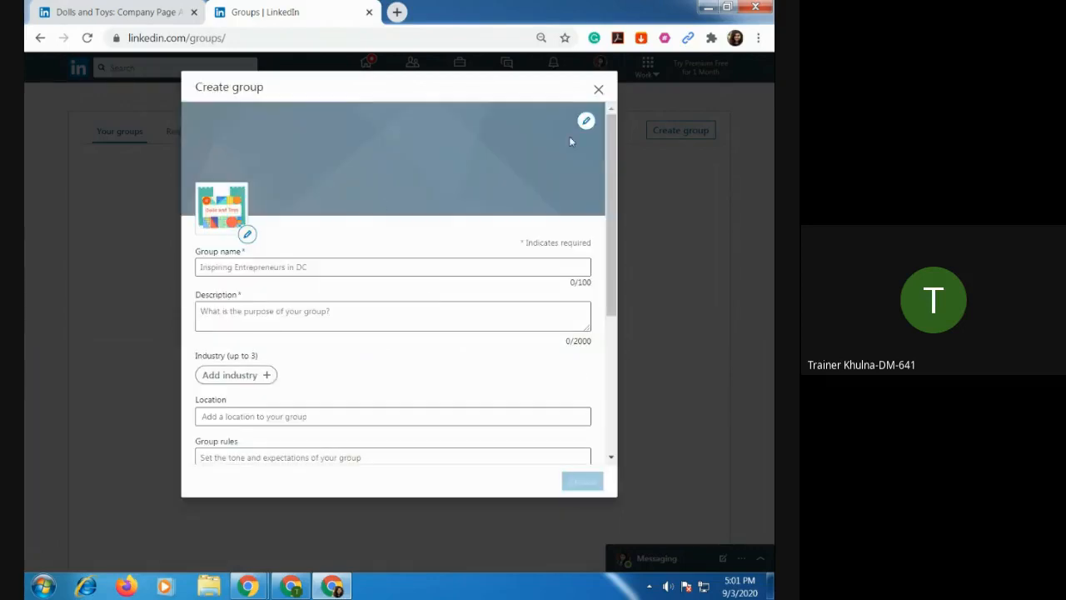
Check the recommended size for the group's cover image and cancel the upload without choosing a file.
click(587, 121)
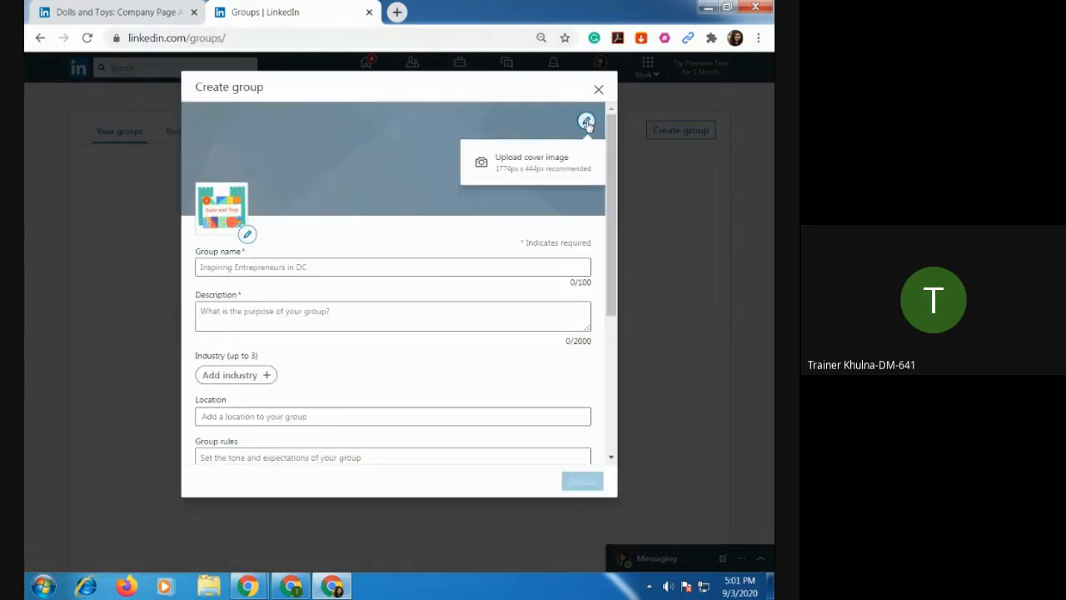
click(586, 122)
click(586, 121)
click(521, 176)
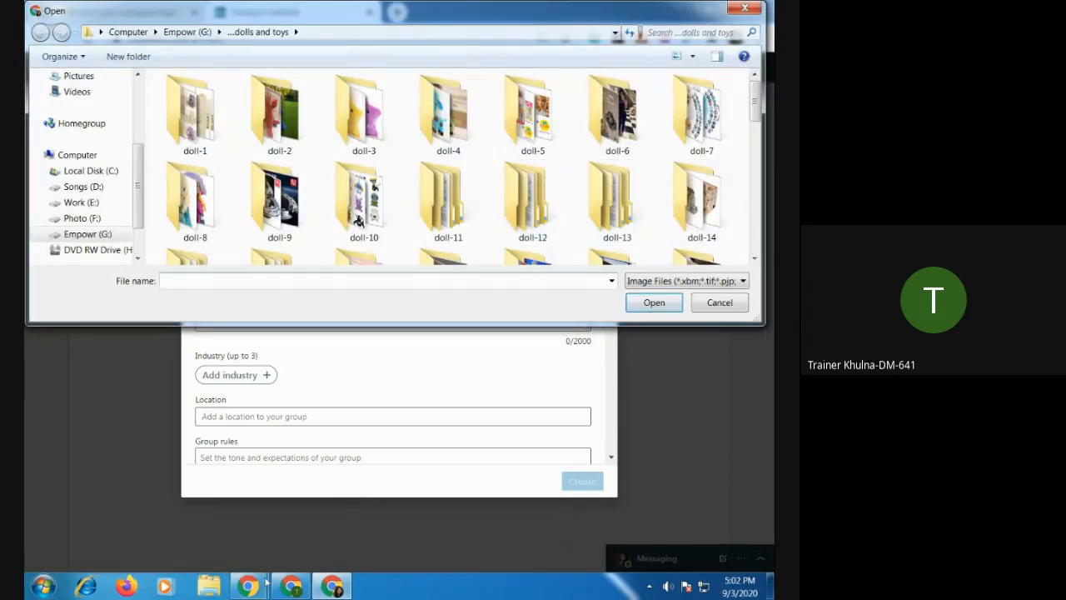
key(Escape)
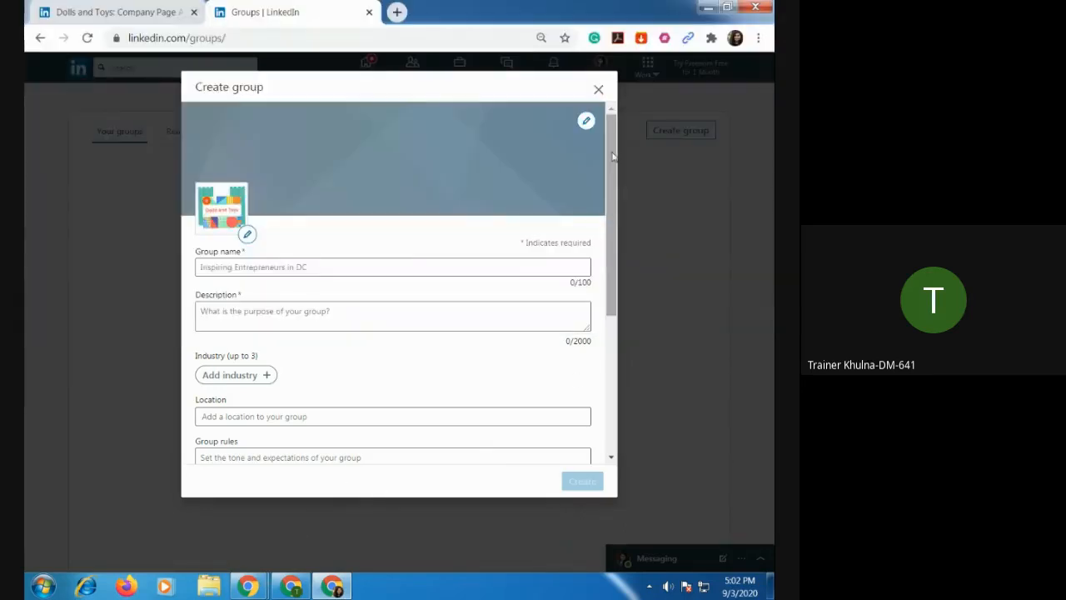
click(586, 120)
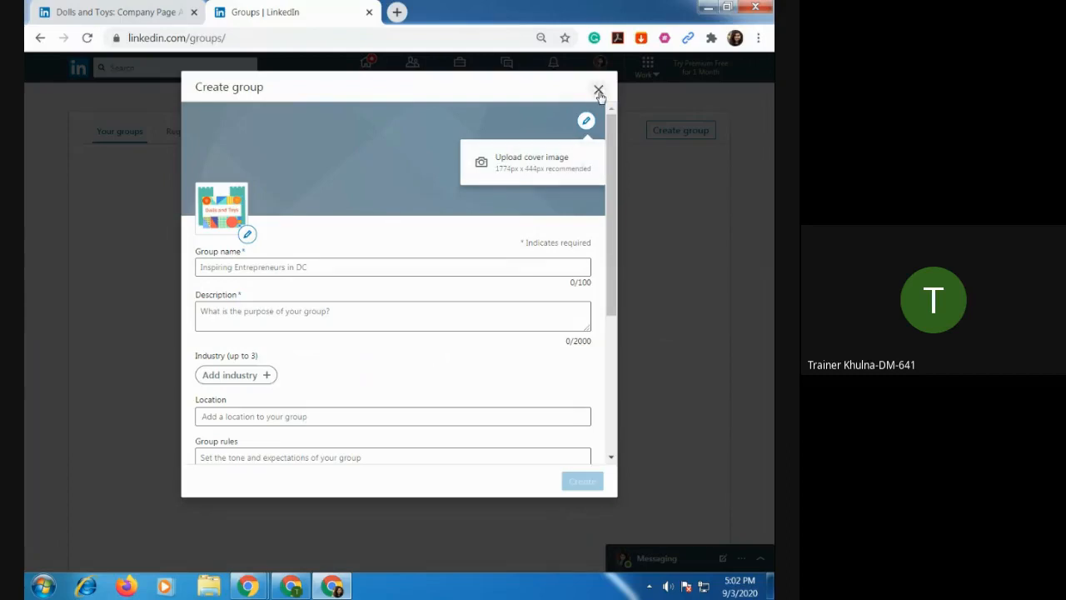
Switch to Windows Explorer, open the ...dolls and toys folder on Empowr (G:) and preview the two Yellow Orange and Dark Blue Floral cover images.
click(207, 586)
click(67, 361)
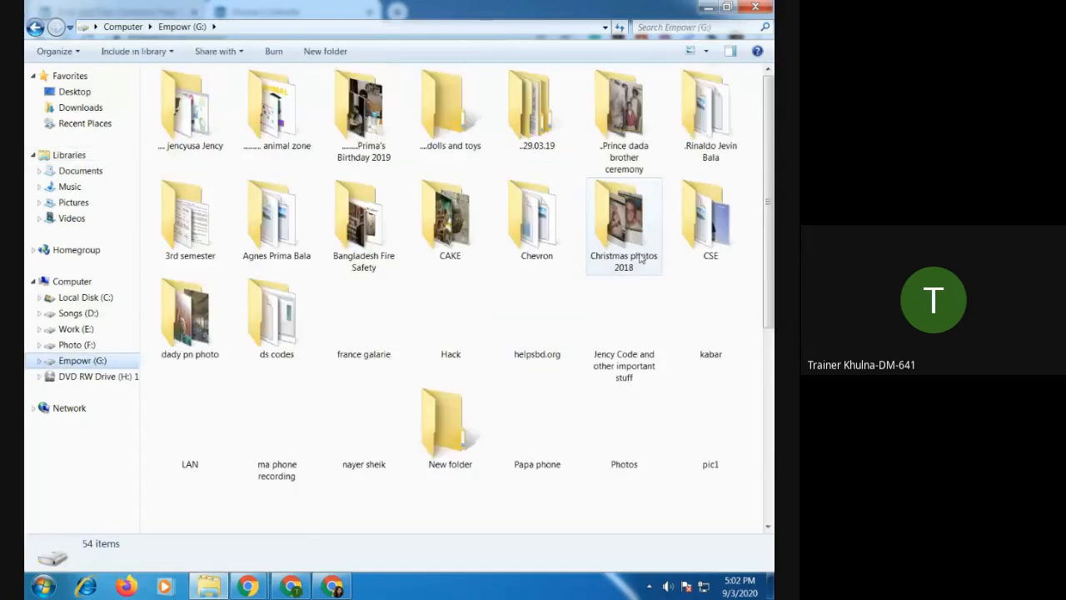
double_click(456, 124)
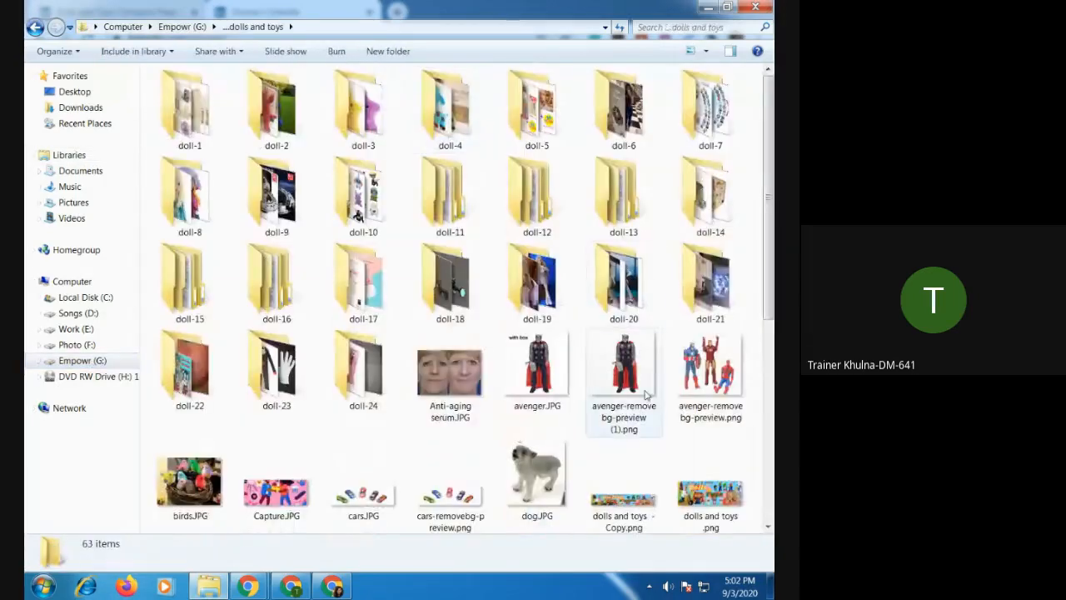
scroll(643, 400, down, 5)
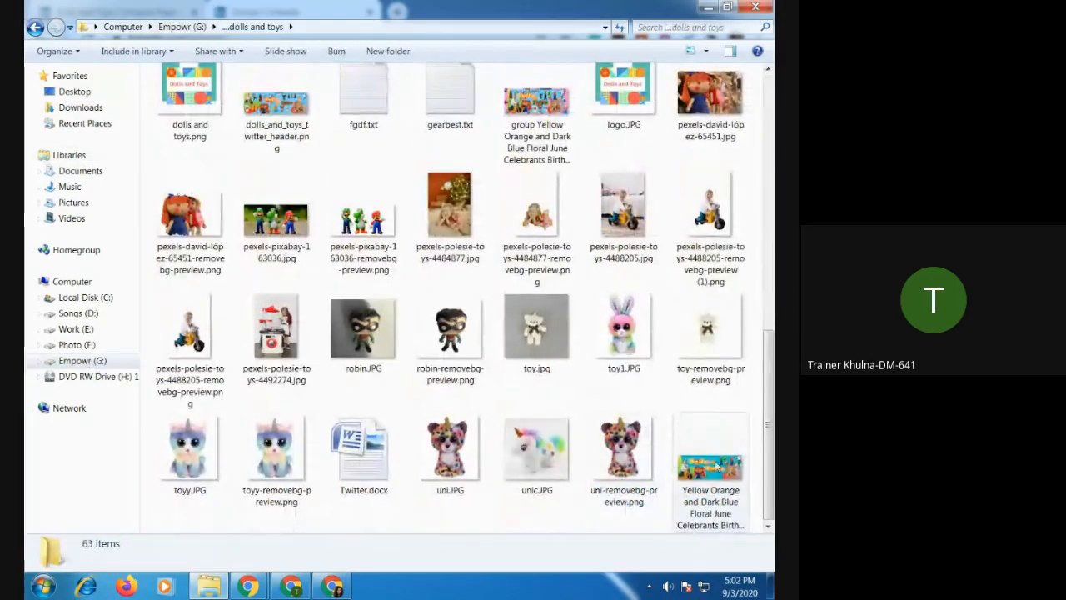
click(711, 491)
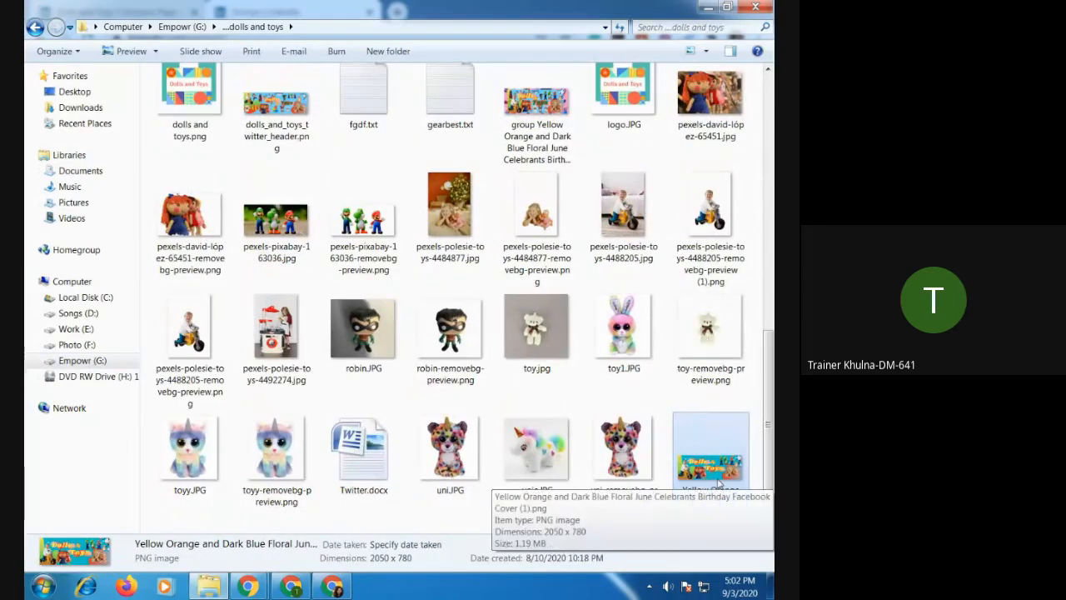
double_click(712, 471)
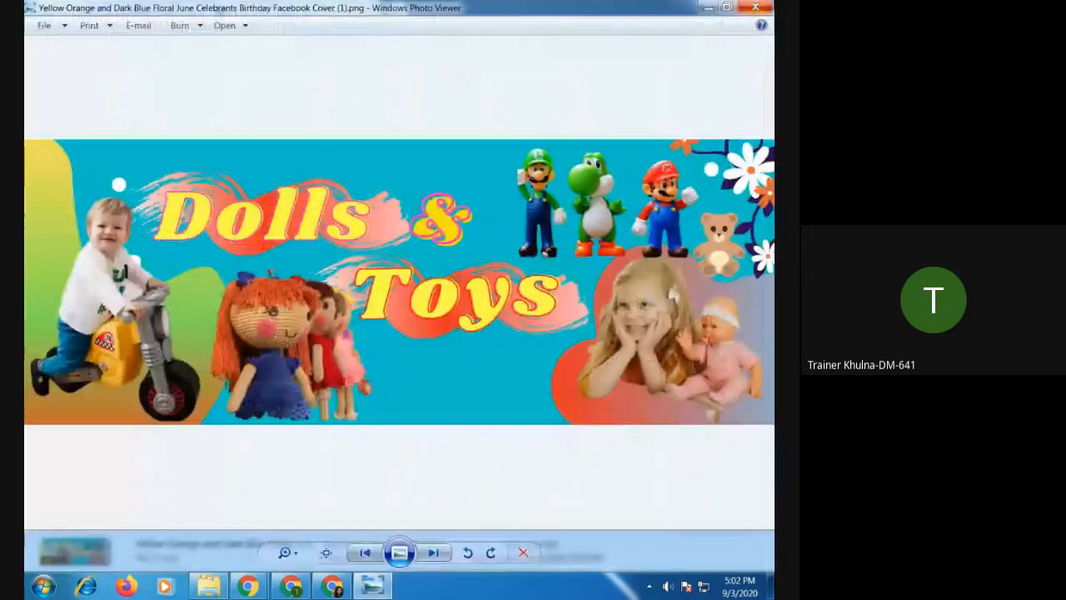
click(758, 8)
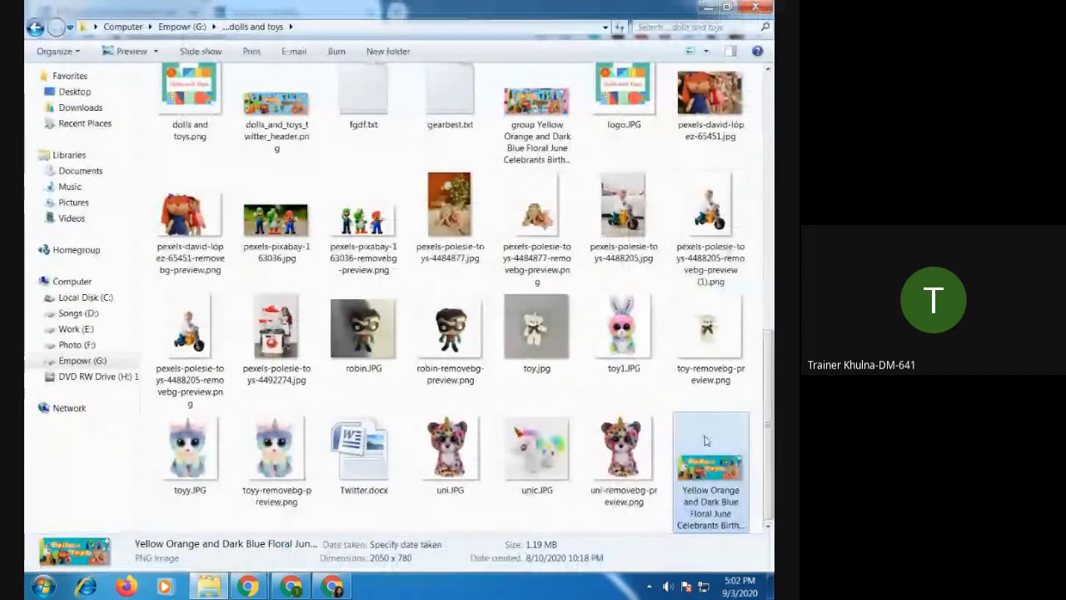
double_click(540, 119)
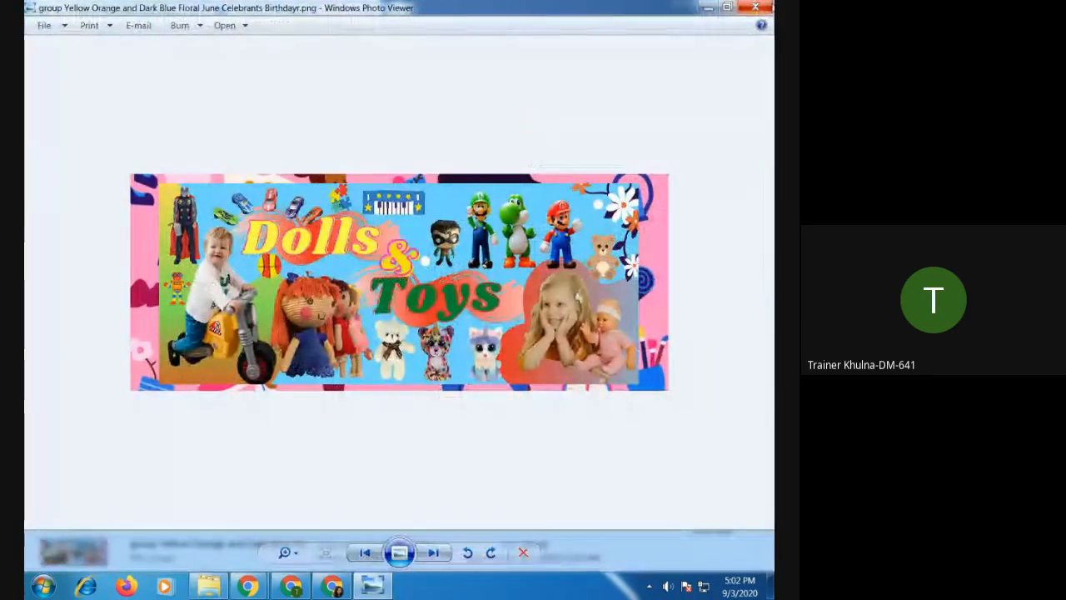
click(755, 7)
Duplicate the cover image dolls and toys .png within the ...dolls and toys folder.
scroll(664, 213, up, 5)
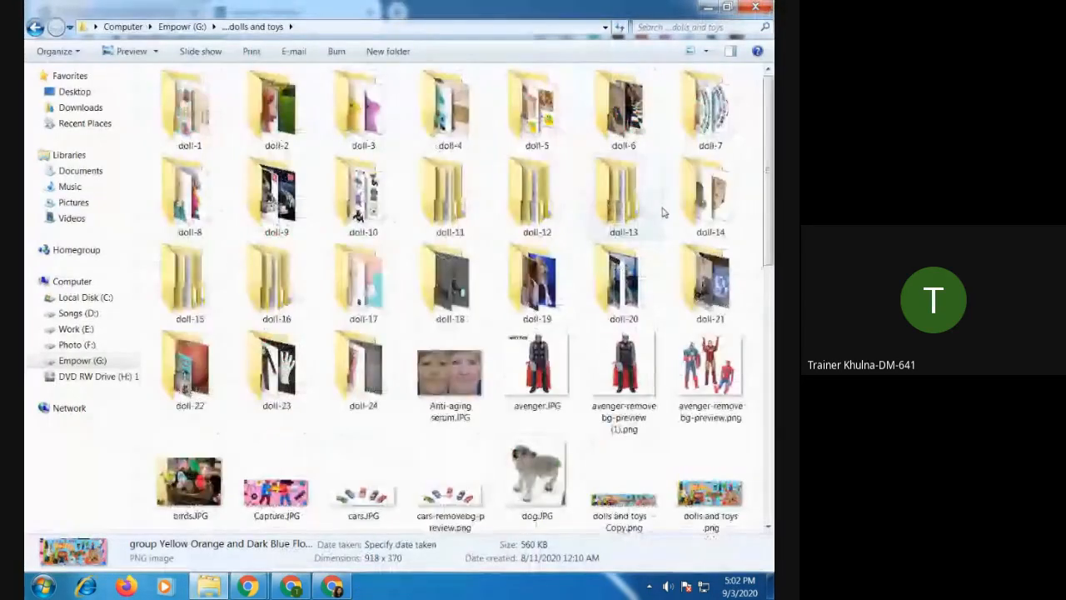
scroll(663, 213, down, 3)
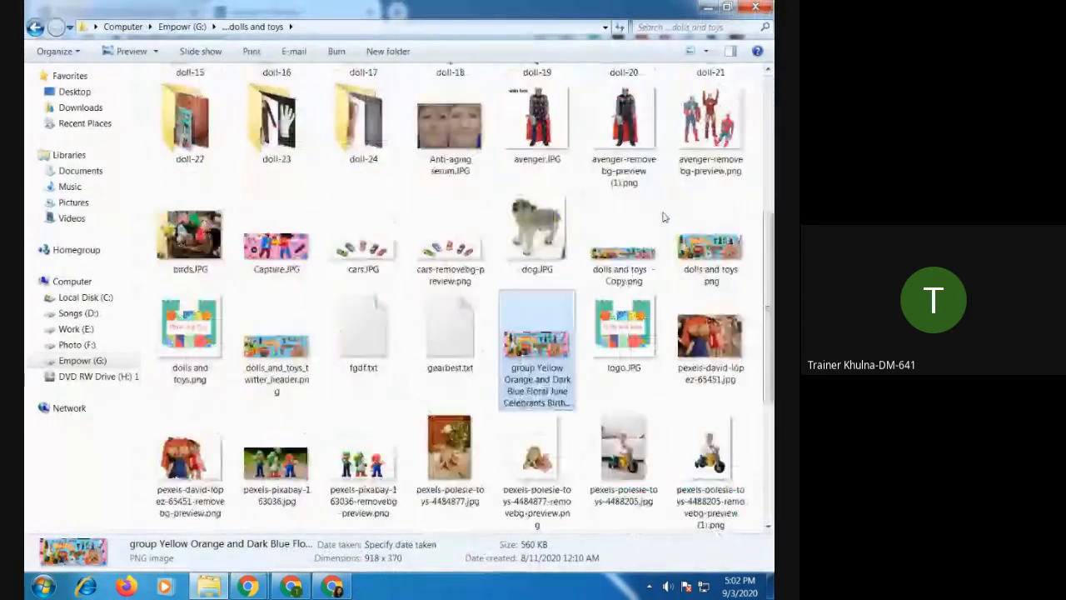
click(712, 263)
right_click(718, 258)
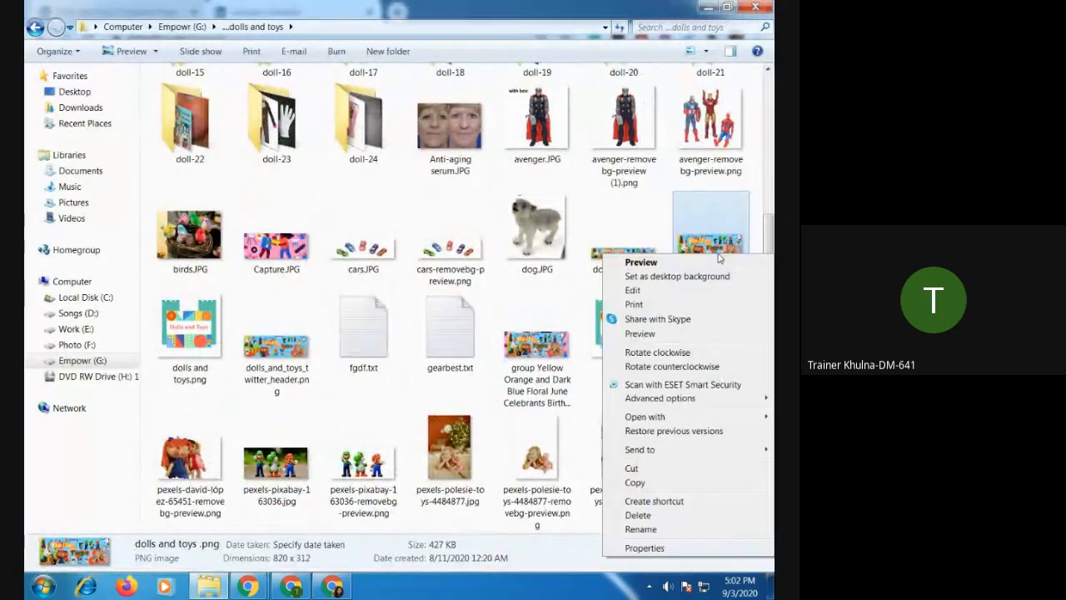
click(661, 476)
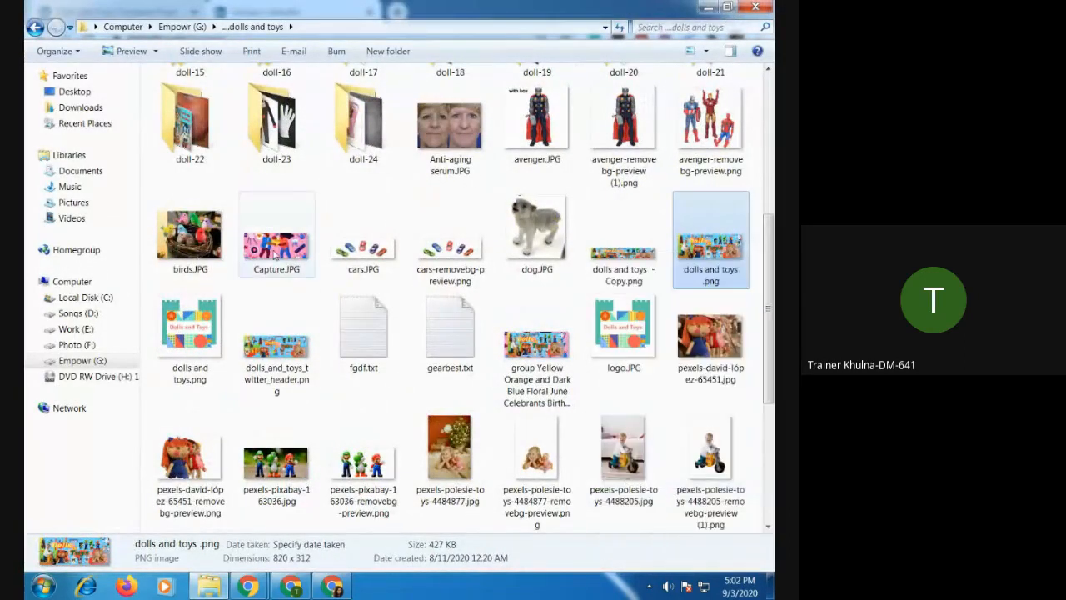
click(282, 307)
right_click(284, 305)
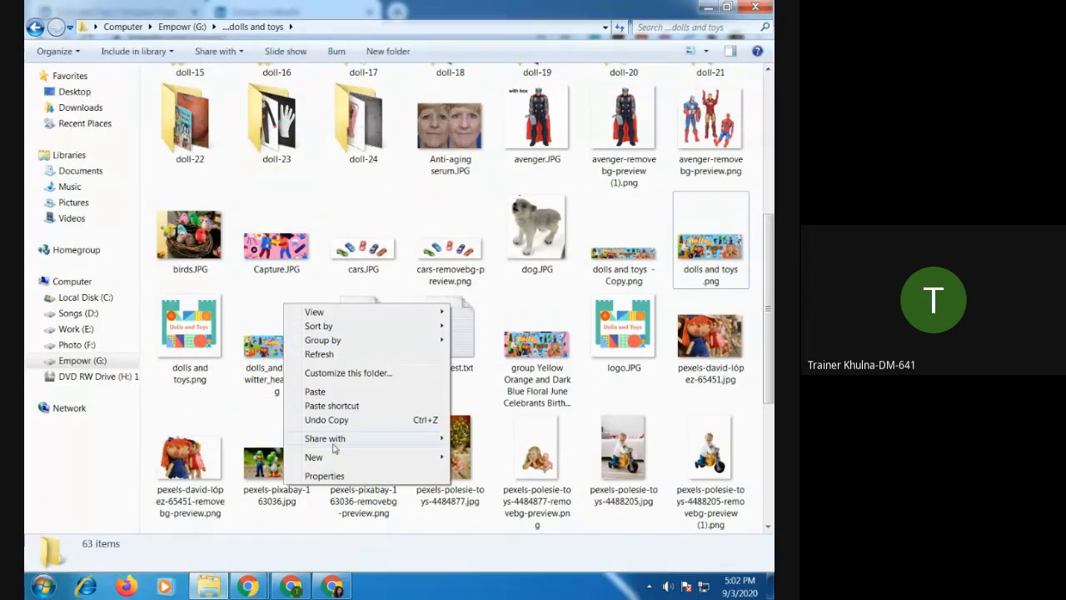
click(323, 393)
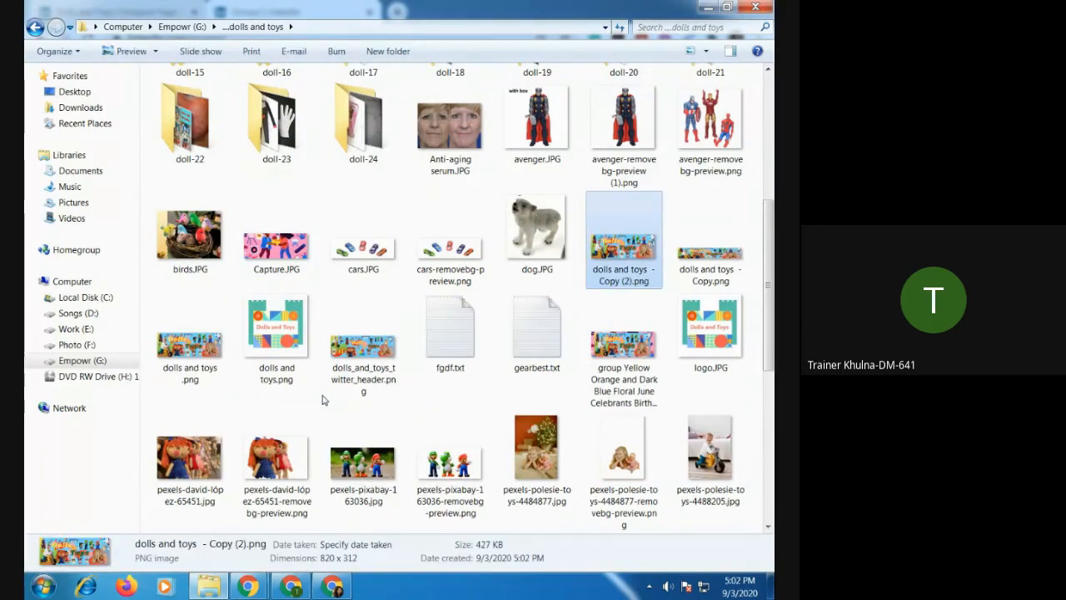
Open the duplicated image, dolls and toys - Copy (2).png, in Paint.
right_click(604, 262)
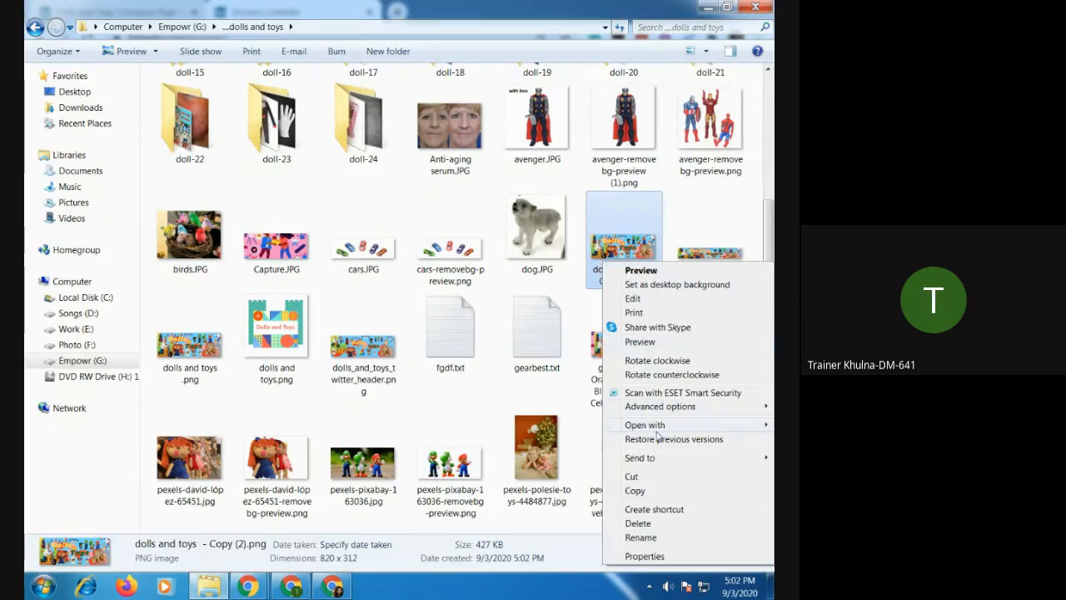
mouse_move(657, 430)
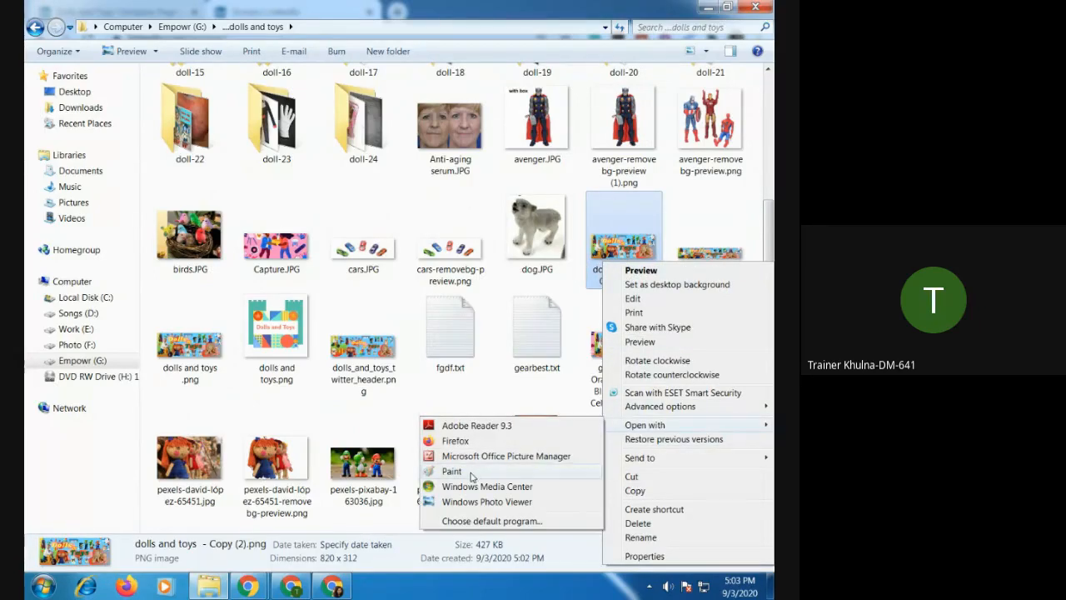
click(472, 475)
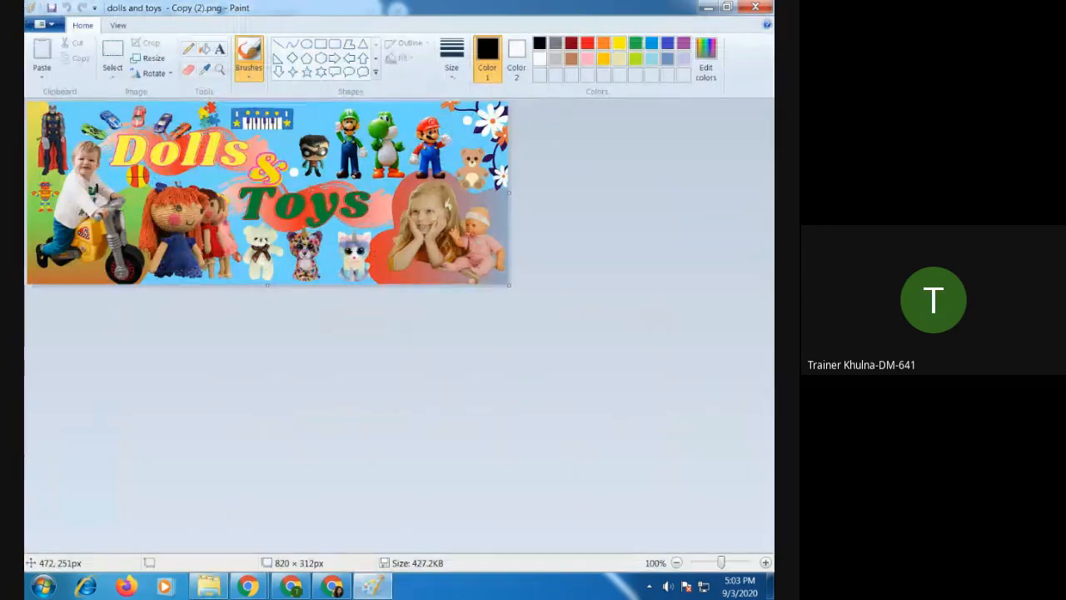
Start resizing the cover image copy in Paint with Maintain aspect ratio turned off.
click(151, 58)
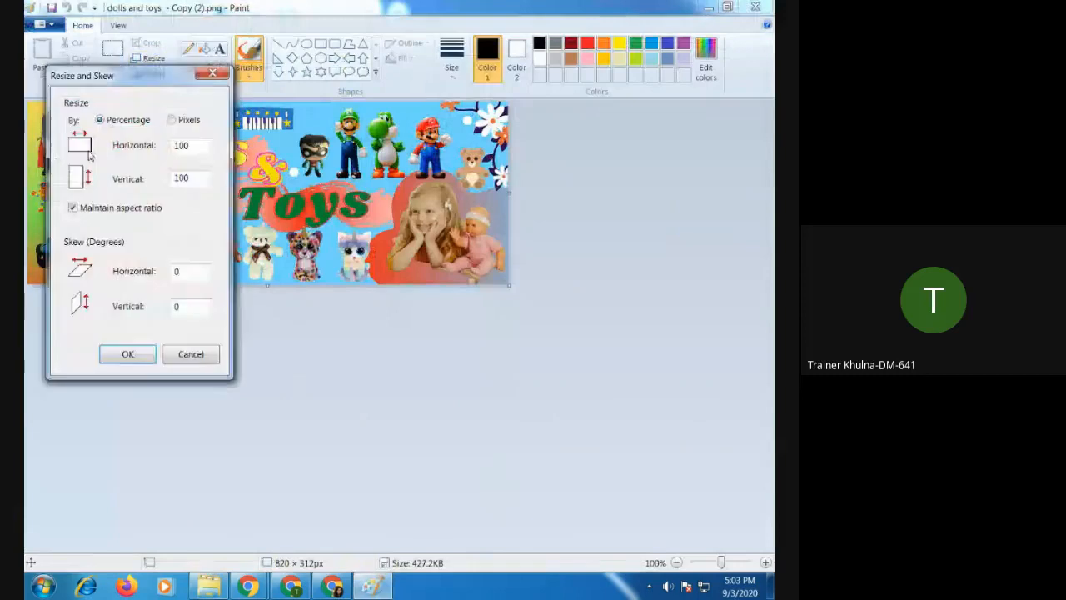
click(73, 207)
Try to resize the image by percentage with 1774 horizontal and 444 vertical.
double_click(201, 146)
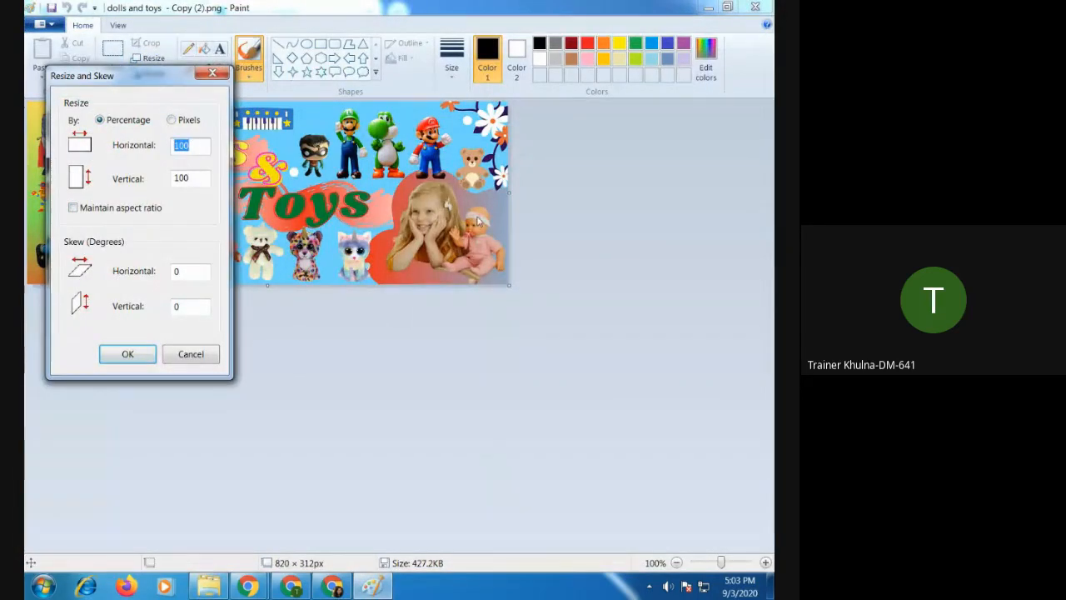
text(1774)
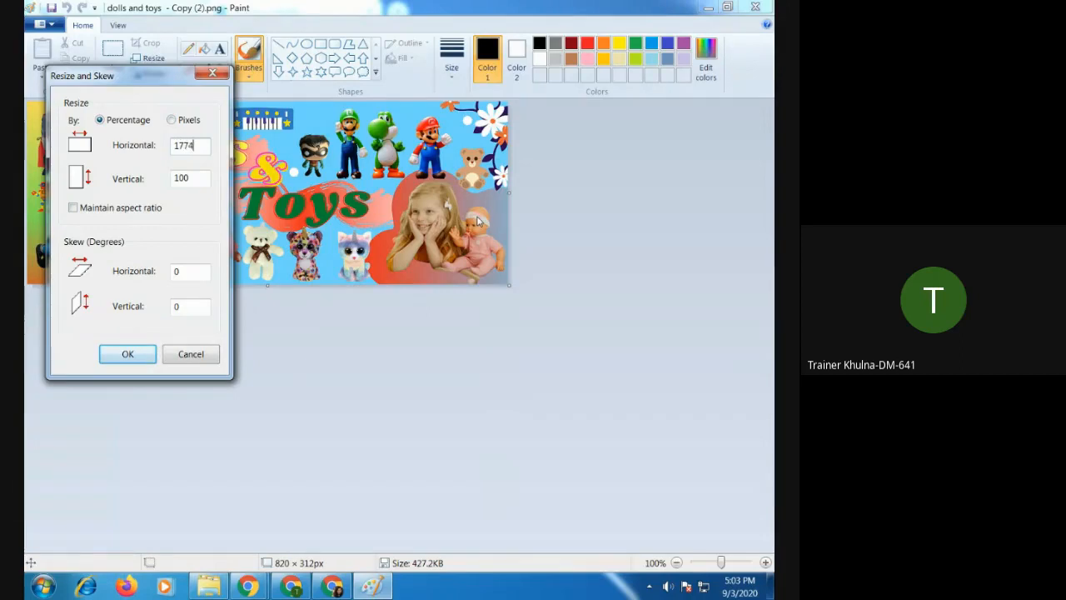
double_click(198, 179)
text(444)
click(127, 353)
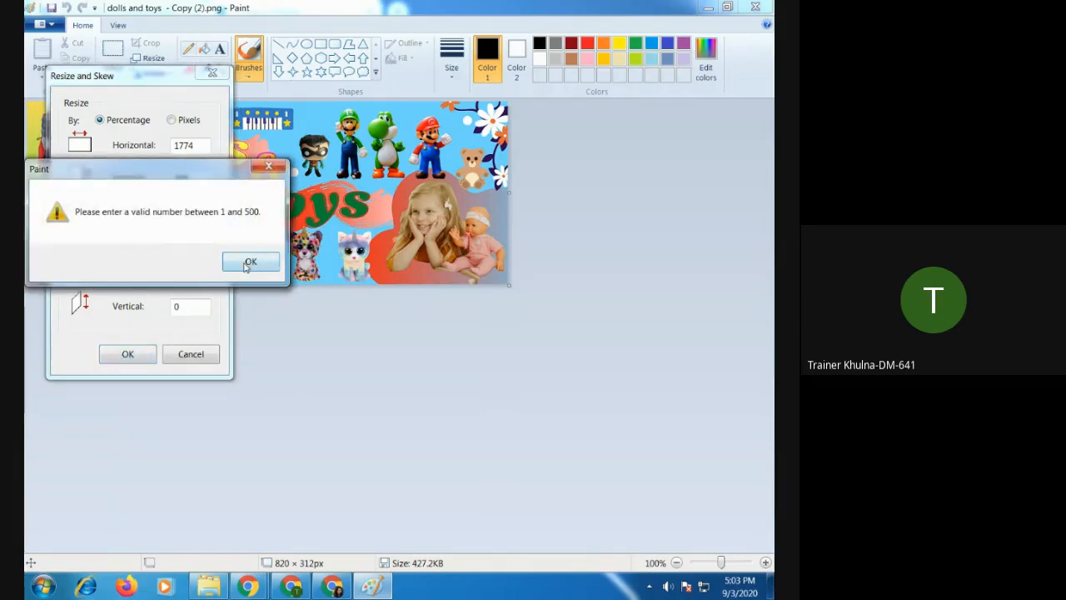
click(248, 263)
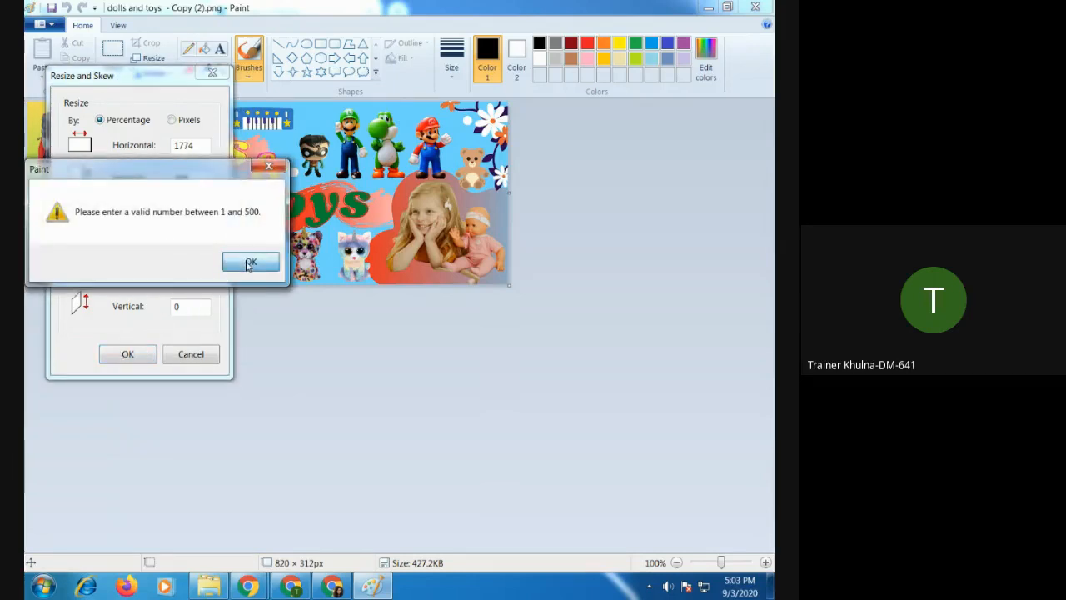
Resize the image by pixels to 1774 horizontal and 444 vertical, and save the changes while closing Paint.
click(172, 121)
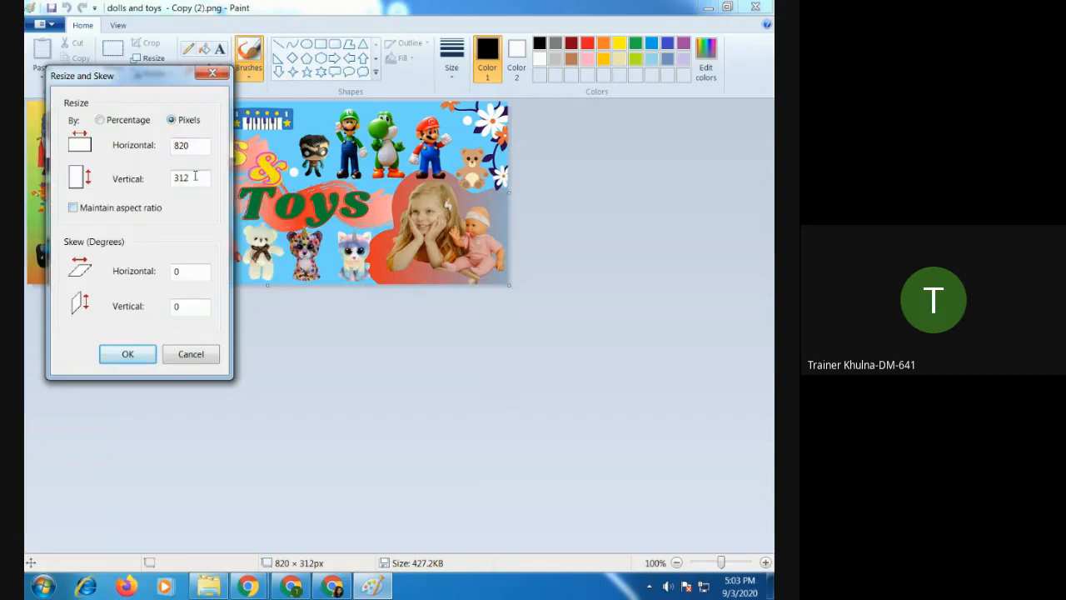
drag(200, 148, 142, 153)
text(18)
key(BackSpace)
text(774)
drag(194, 178, 121, 182)
text(444)
click(127, 353)
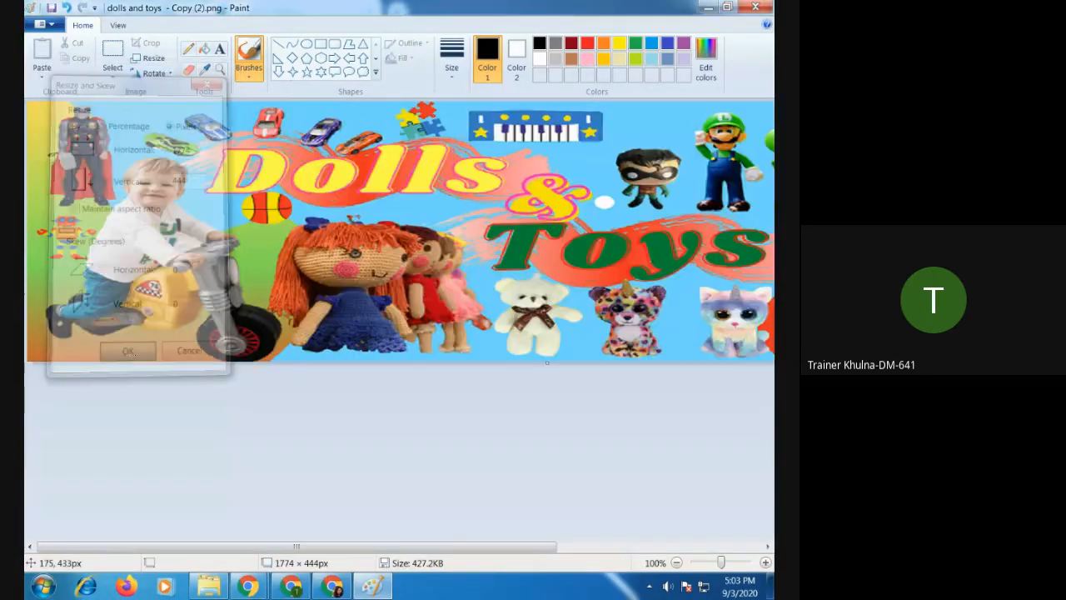
click(754, 6)
click(374, 305)
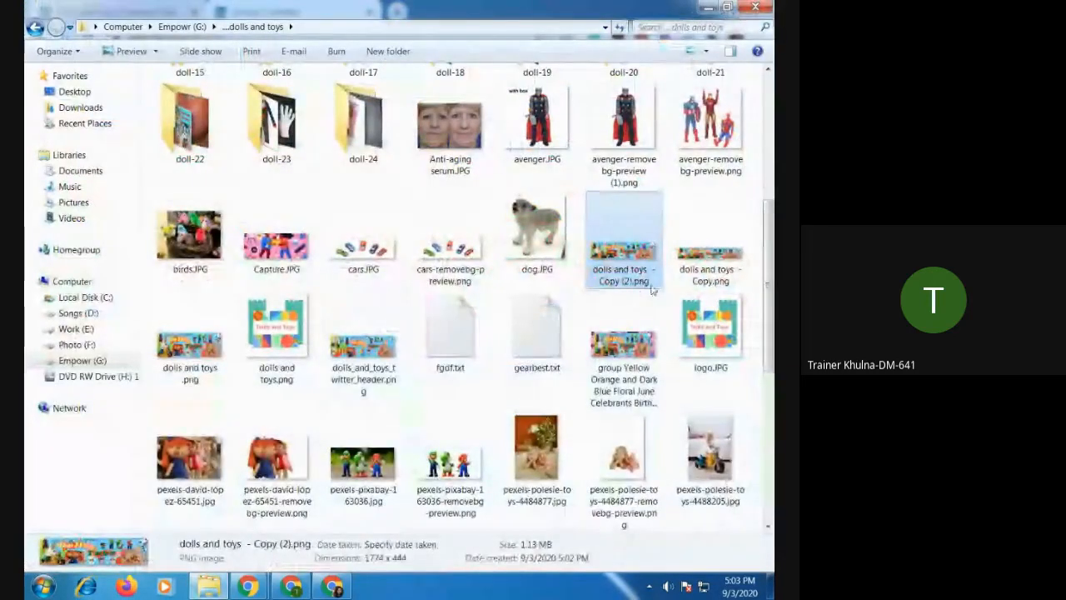
Switch to the LinkedIn Create group form in Chrome and apply dolls and toys - Copy (2).png as the group's cover image.
click(330, 586)
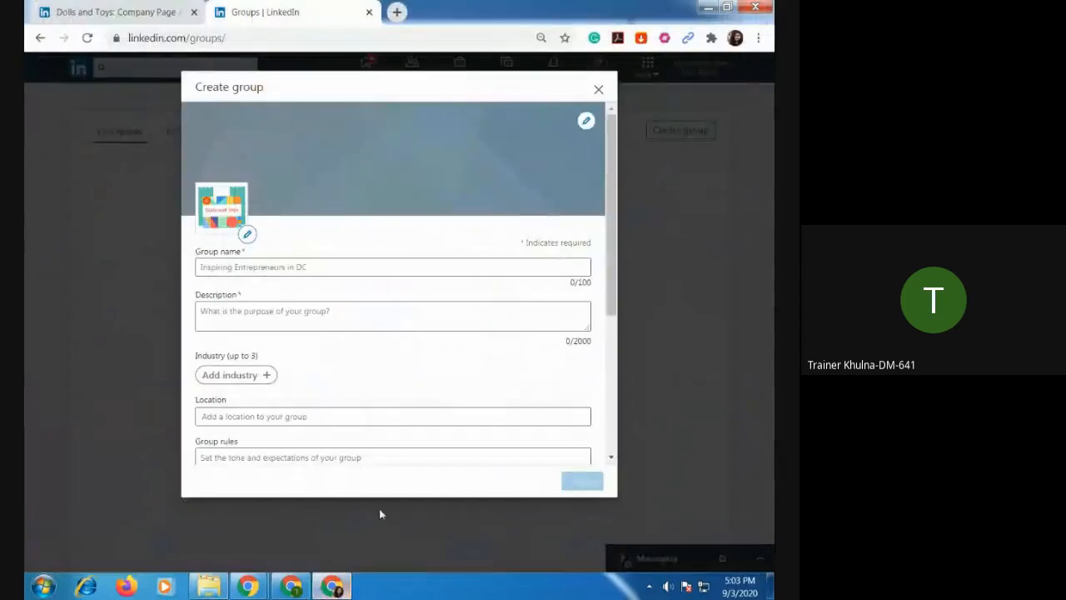
click(584, 121)
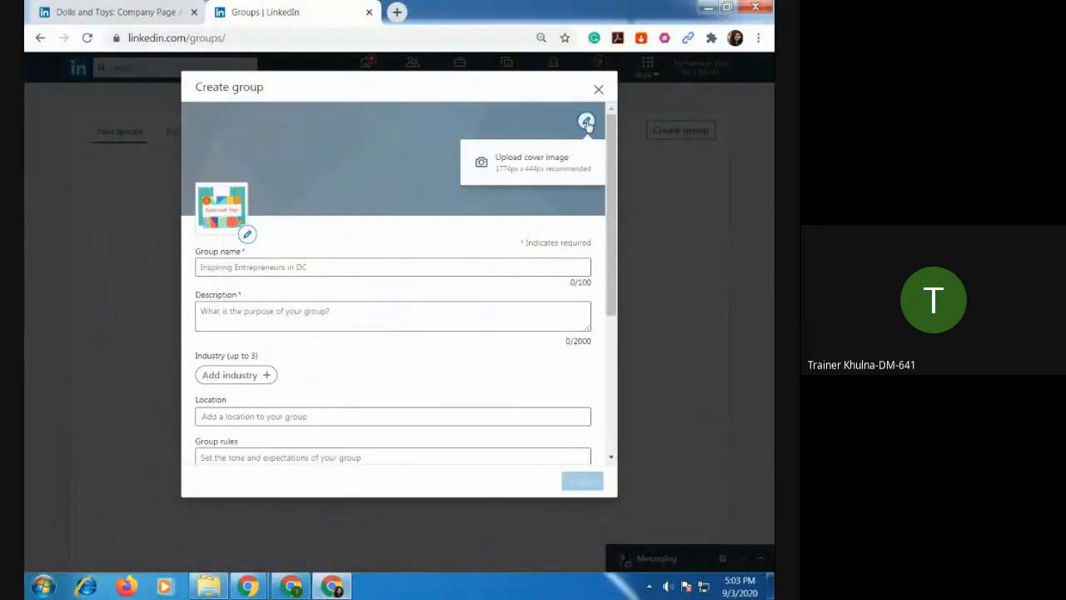
click(511, 162)
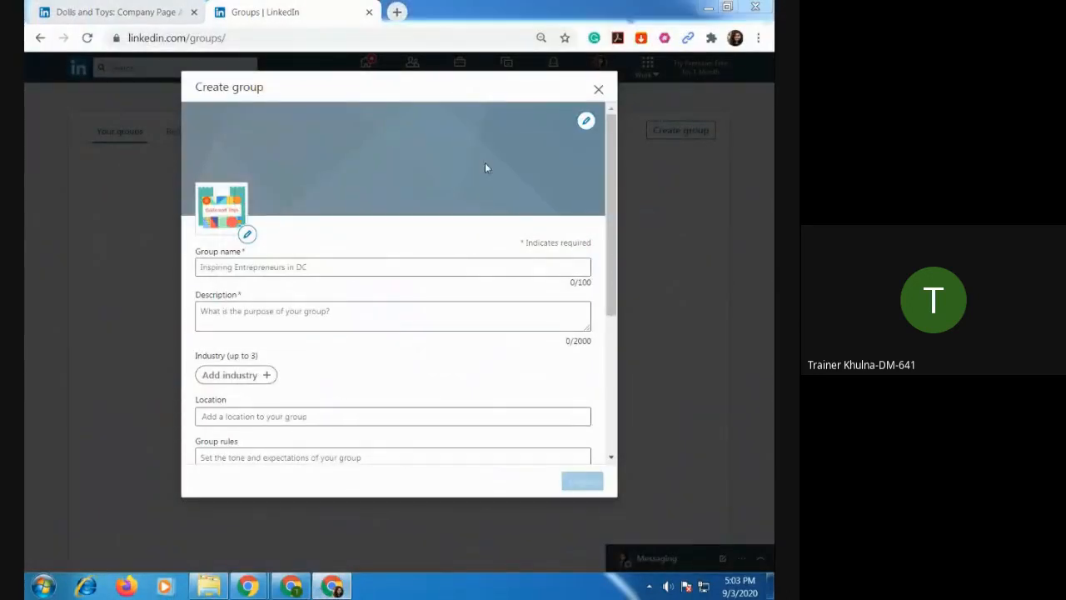
drag(756, 131, 757, 175)
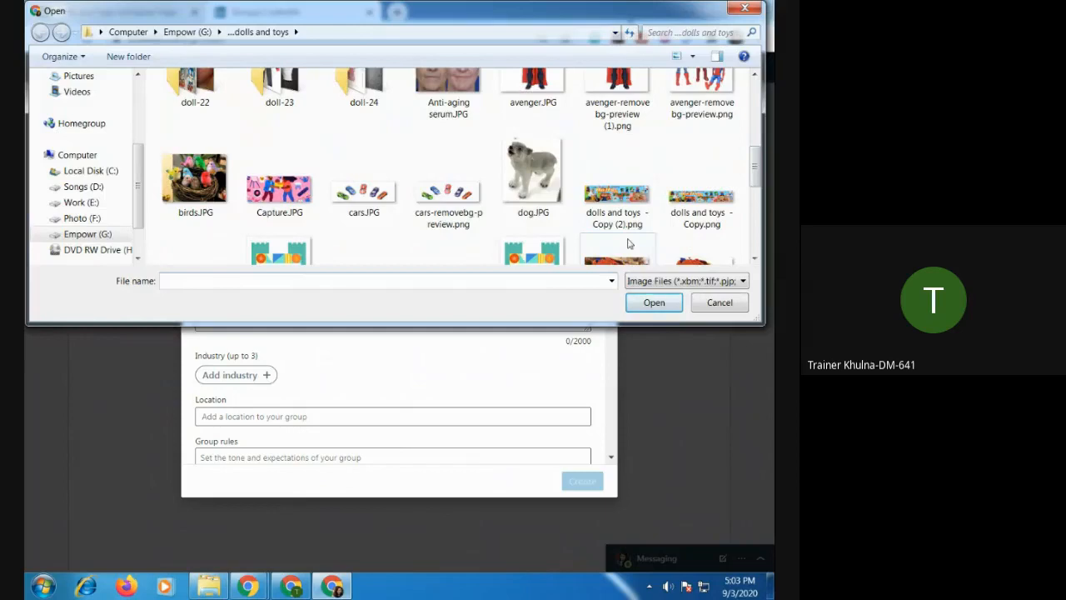
double_click(624, 218)
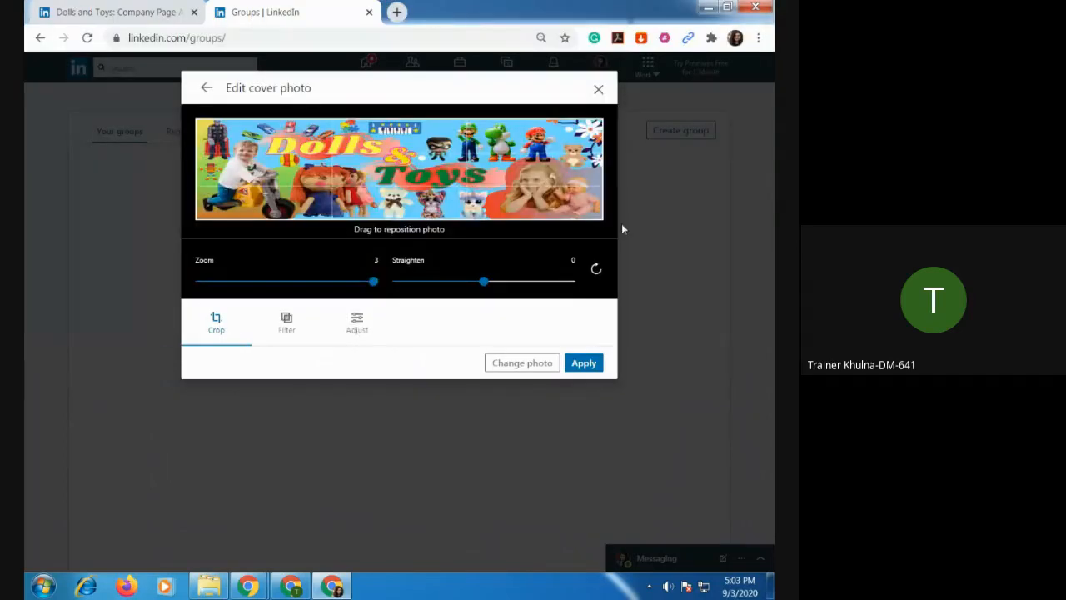
click(588, 366)
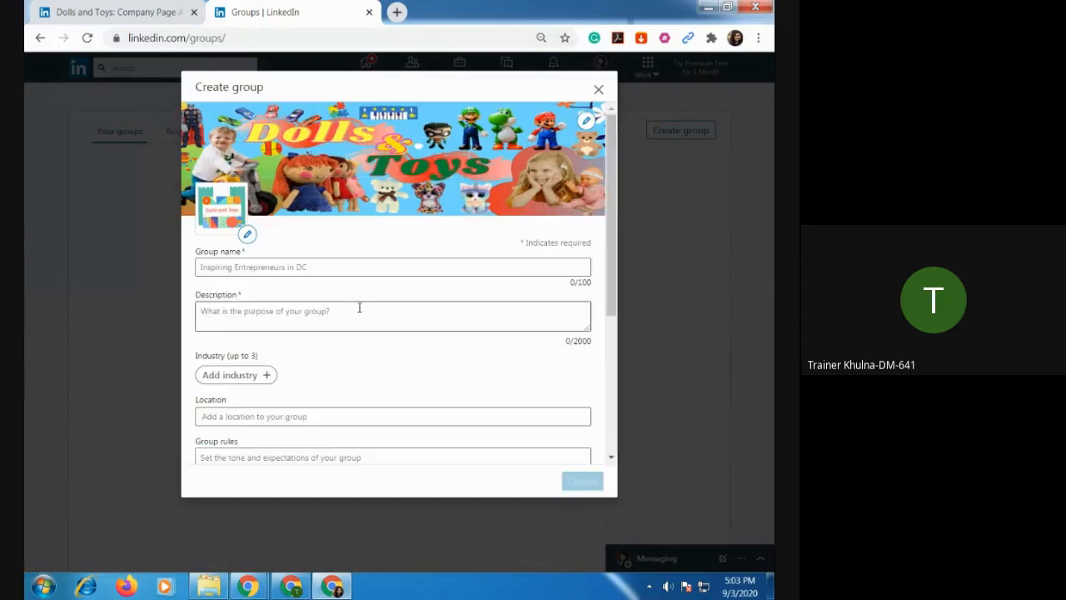
Name the group "Dolls and Toys Lover" and leave its description empty.
click(330, 266)
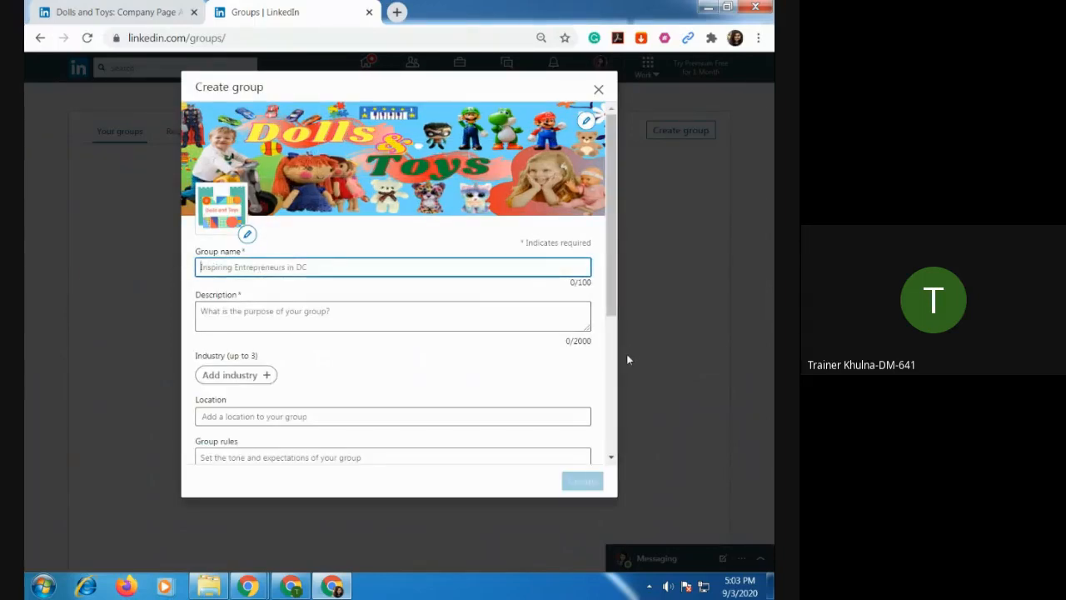
text(D)
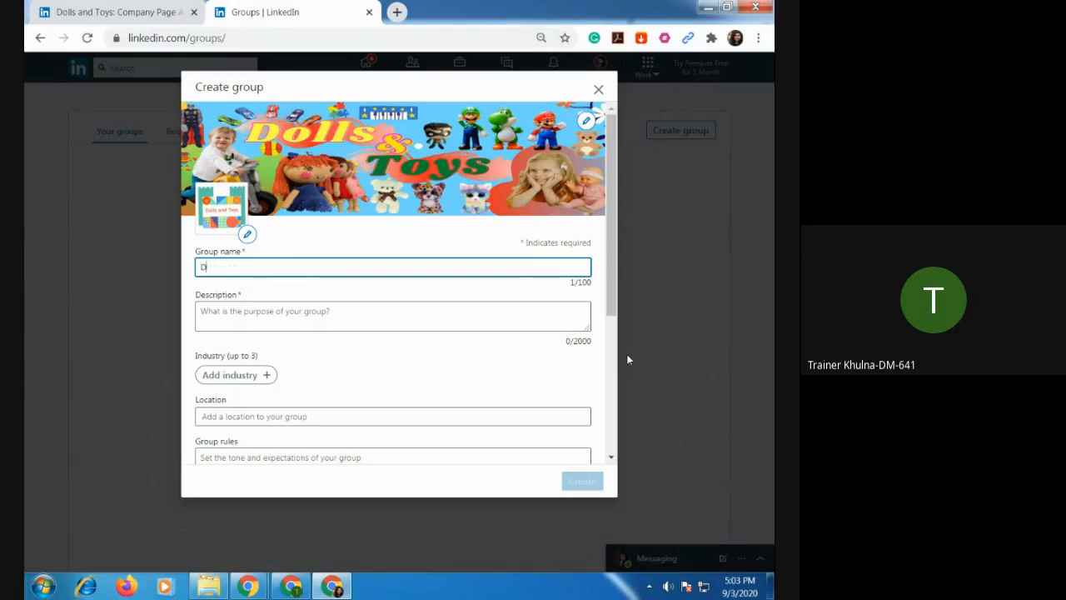
text(olls and )
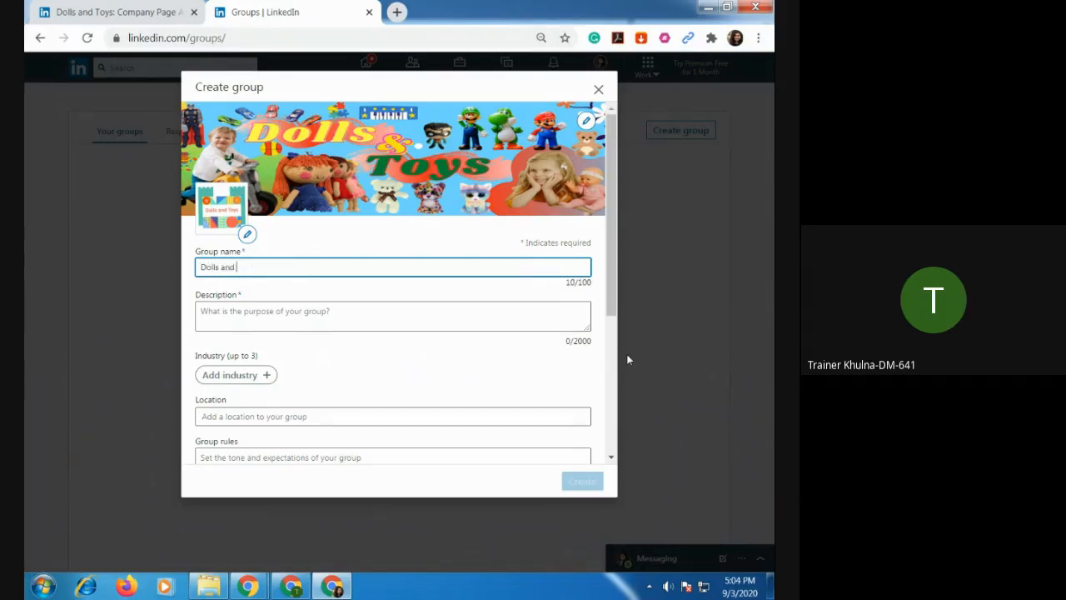
text(Toys Lover)
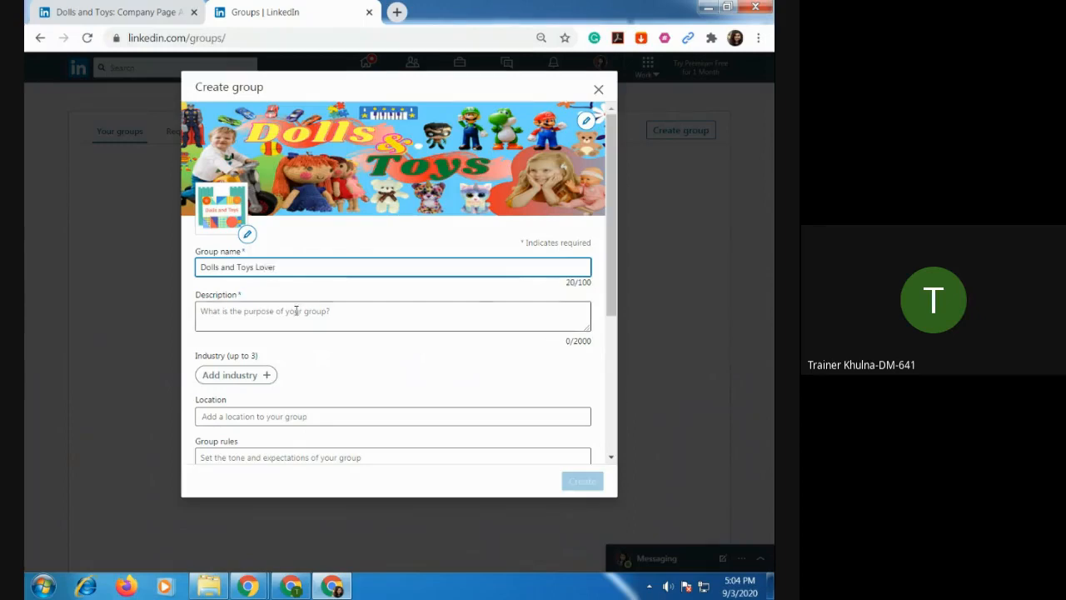
click(233, 317)
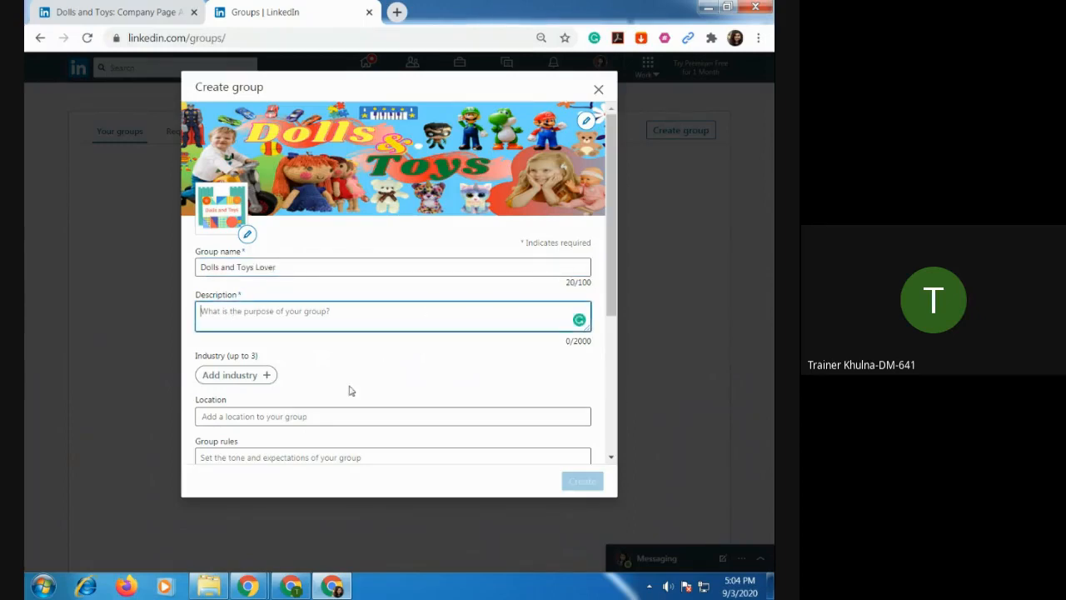
Add Marketing and Advertising as the group's first industry.
scroll(369, 382, down, 2)
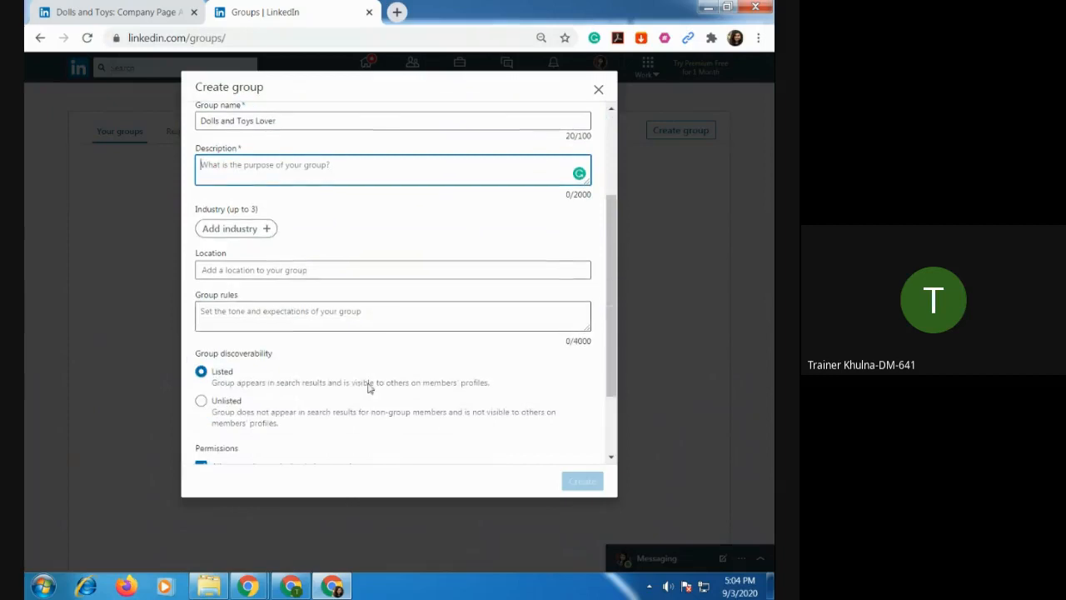
click(268, 230)
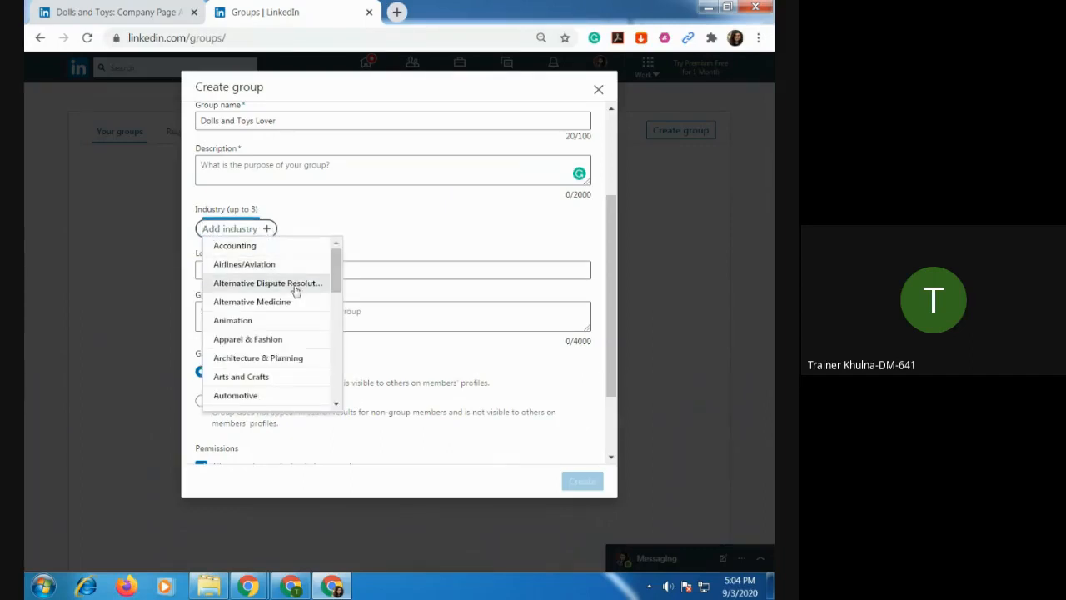
scroll(296, 290, down, 1)
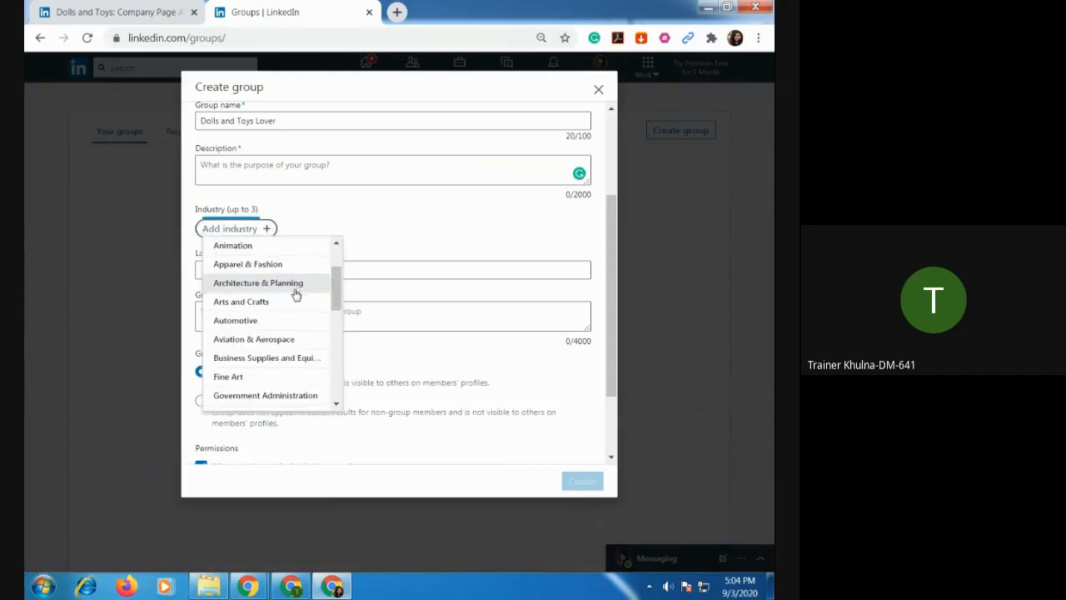
scroll(295, 295, down, 1)
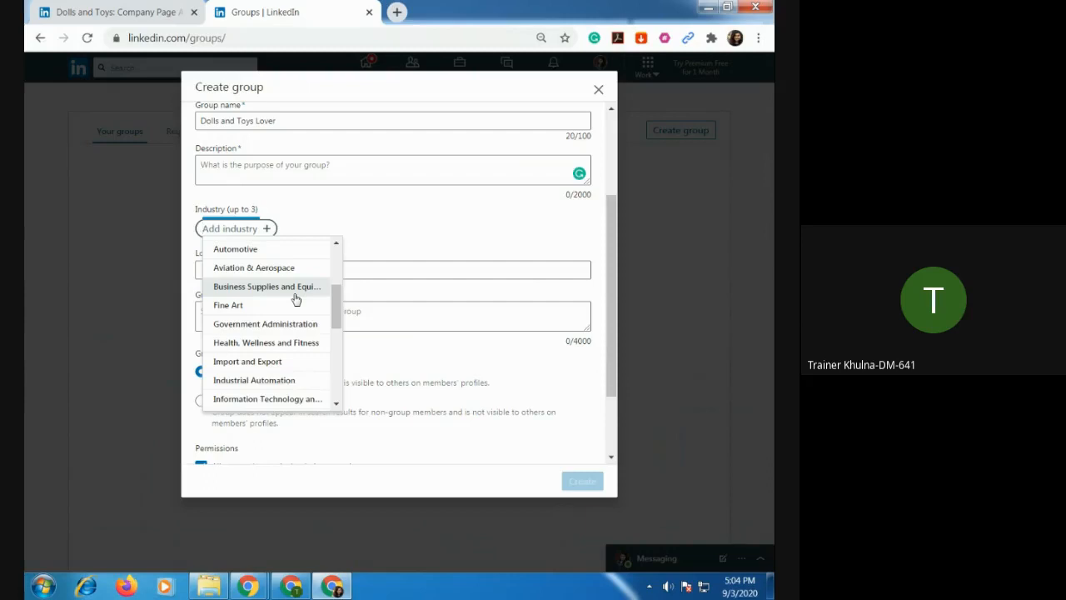
scroll(296, 305, down, 1)
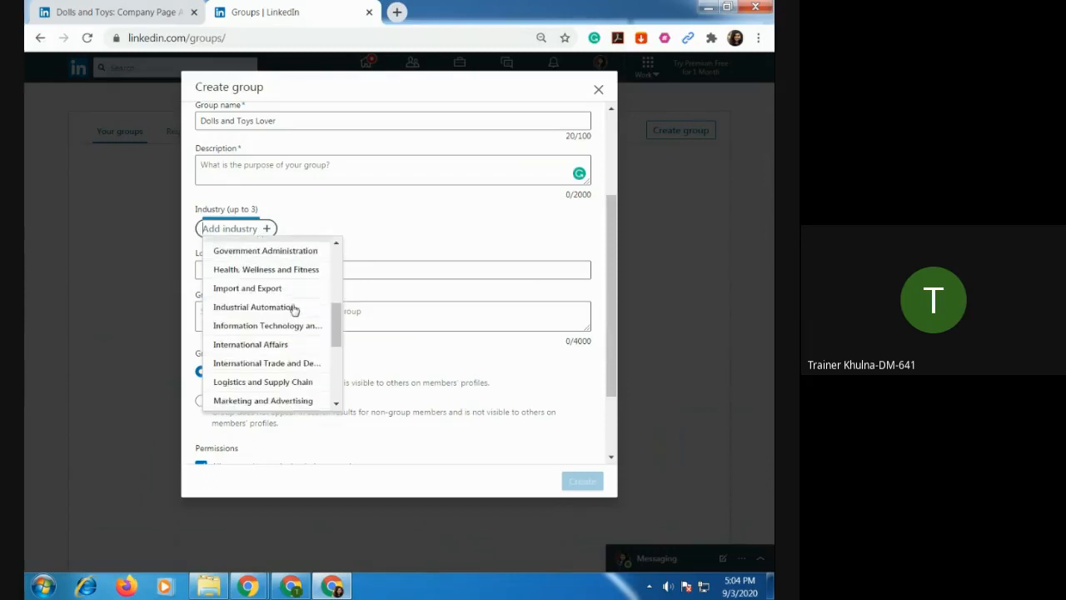
scroll(293, 312, down, 1)
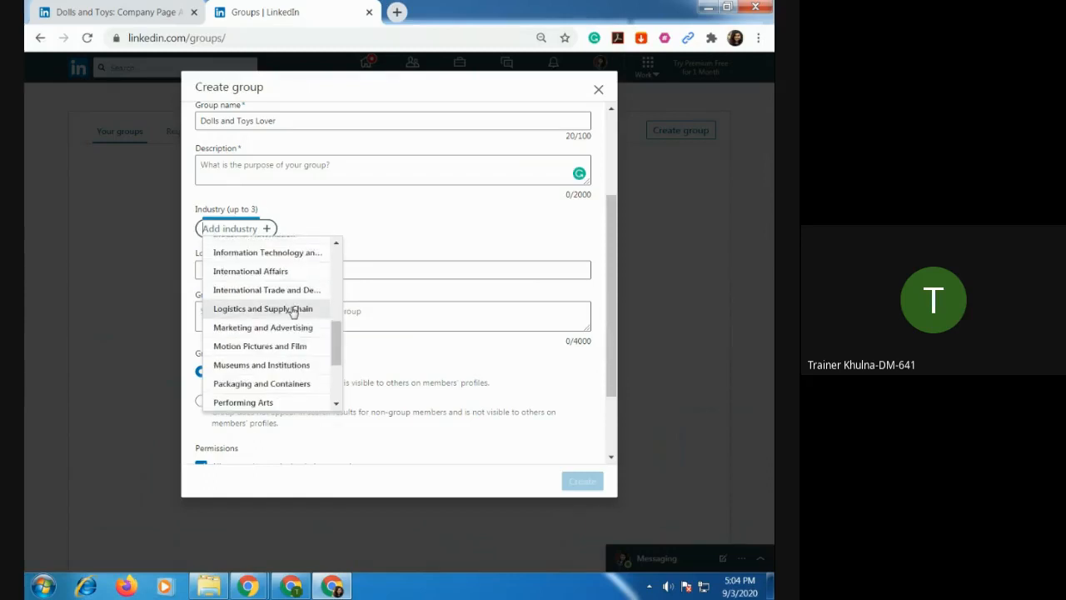
click(280, 331)
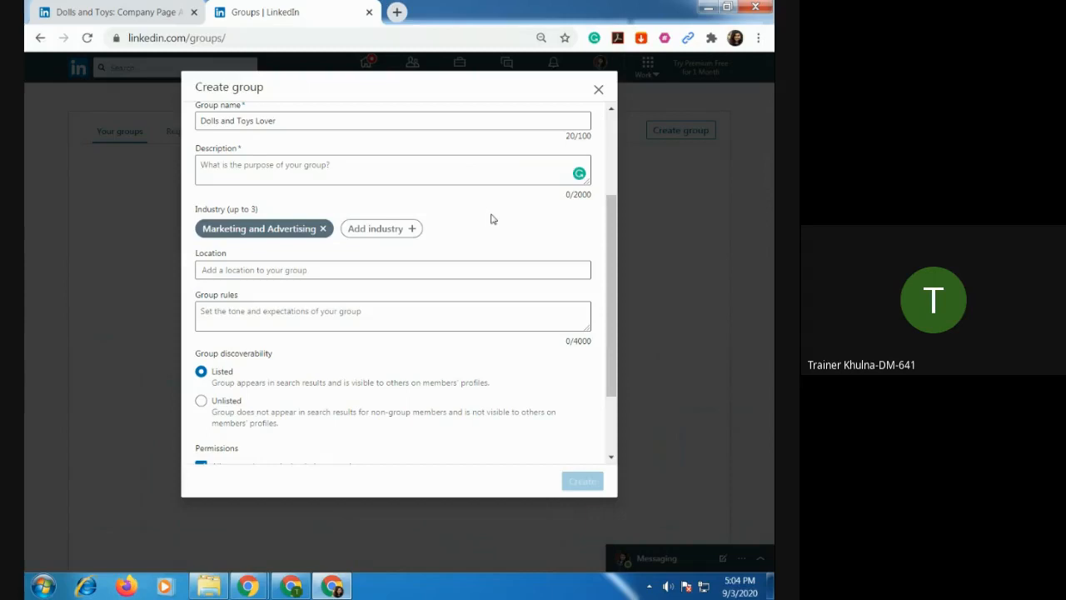
Look through the list of available industries for a second group industry and close it without choosing one.
click(389, 229)
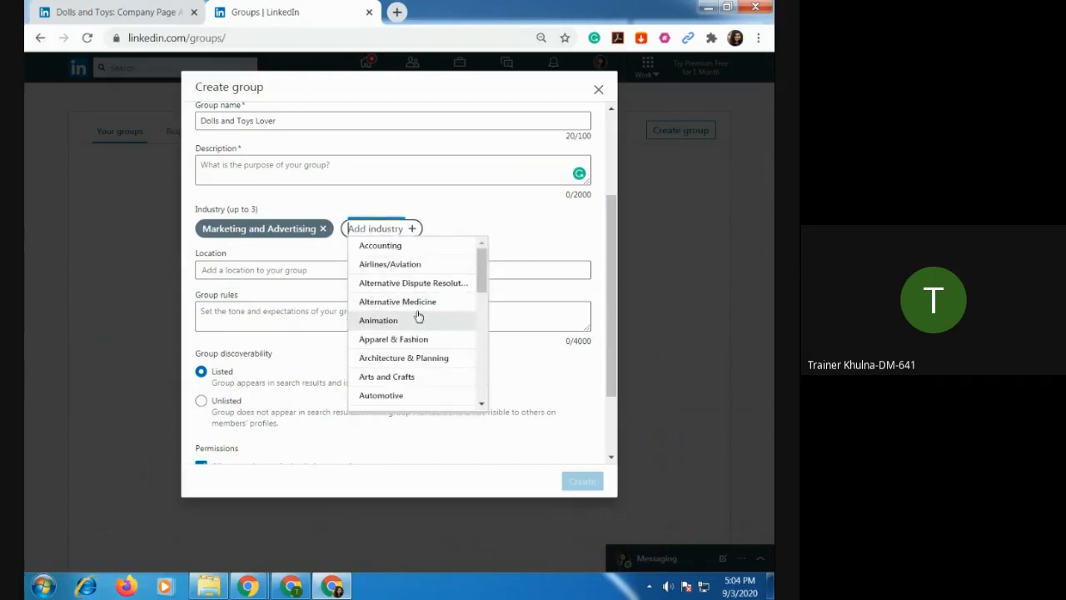
scroll(418, 320, down, 3)
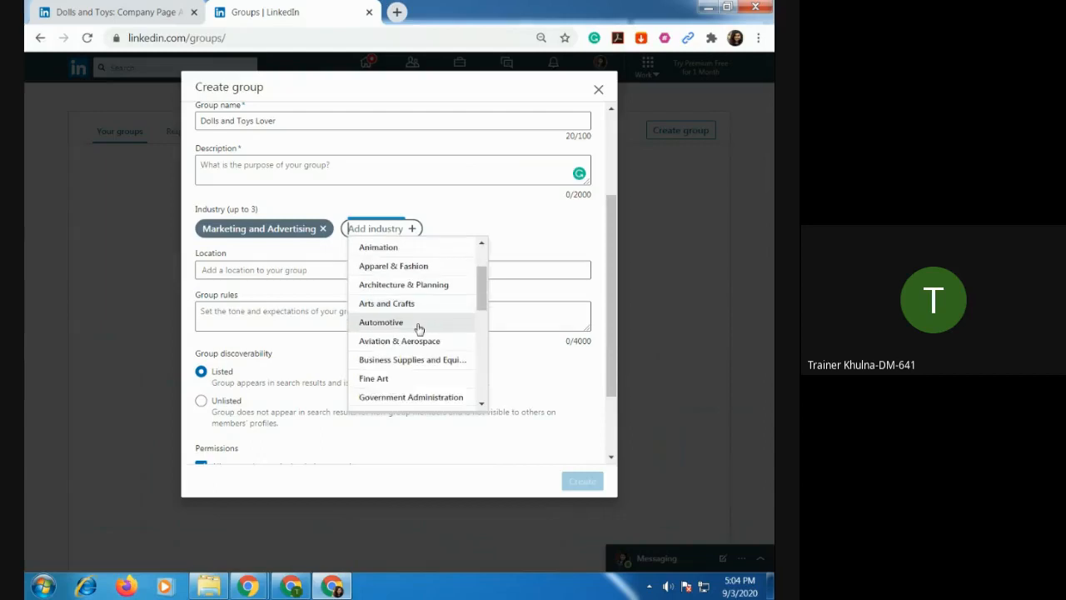
scroll(419, 331, down, 5)
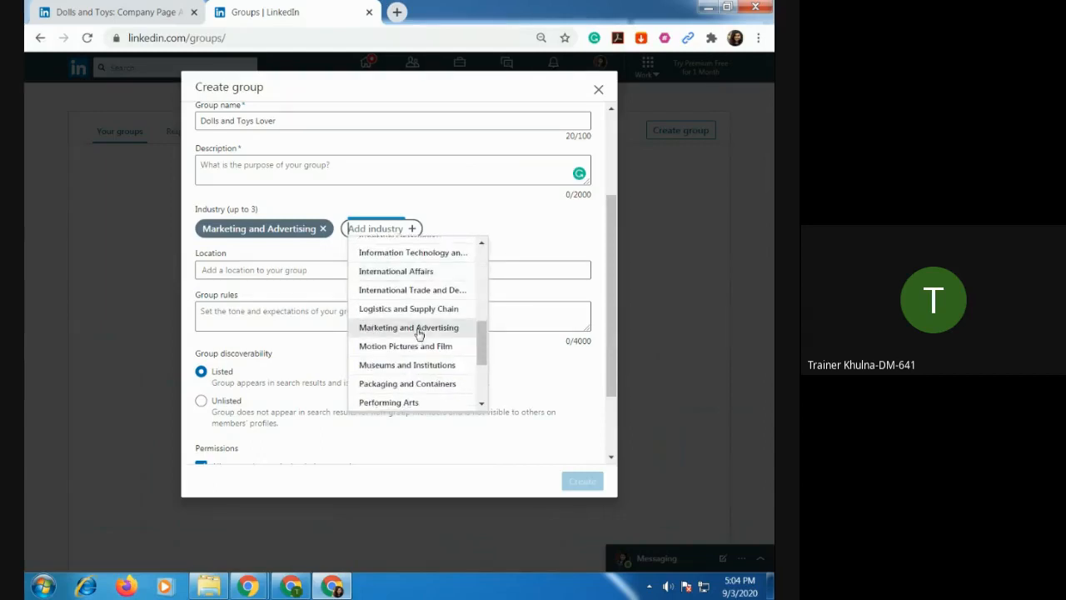
scroll(419, 334, down, 4)
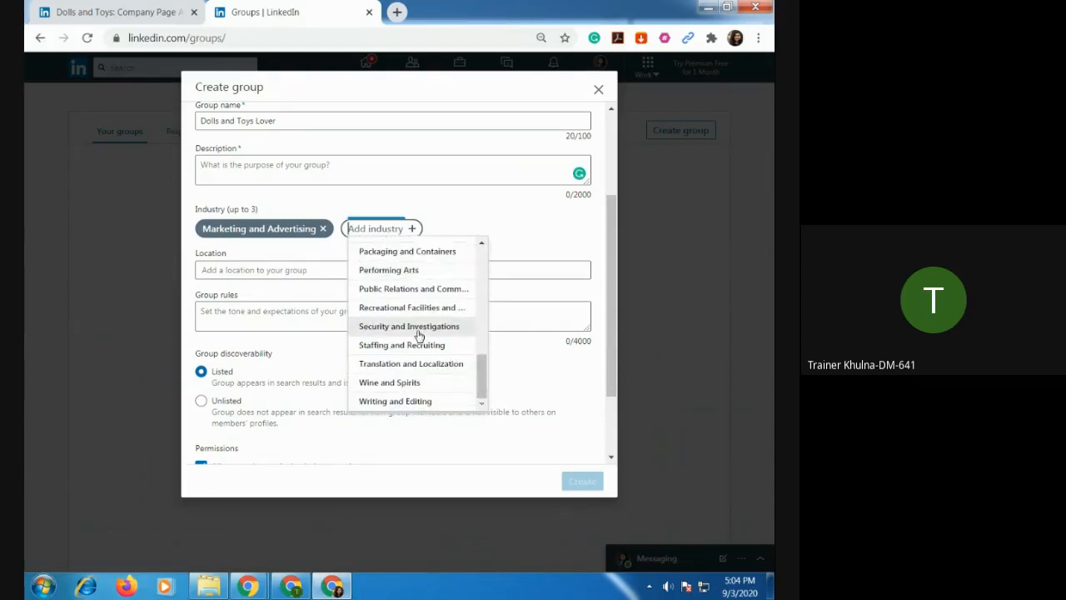
scroll(419, 335, down, 3)
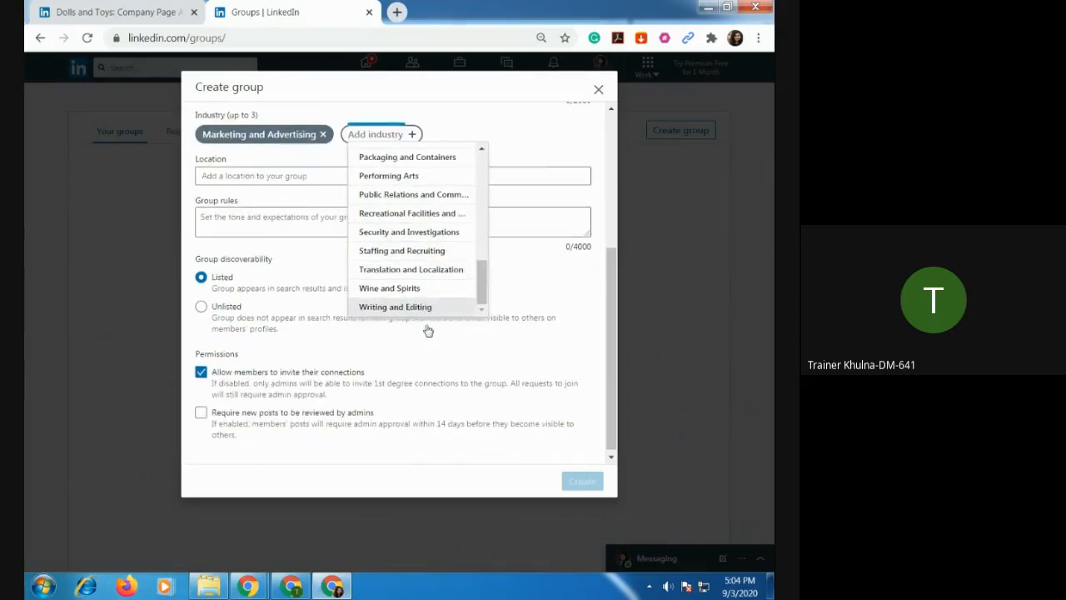
scroll(417, 298, up, 2)
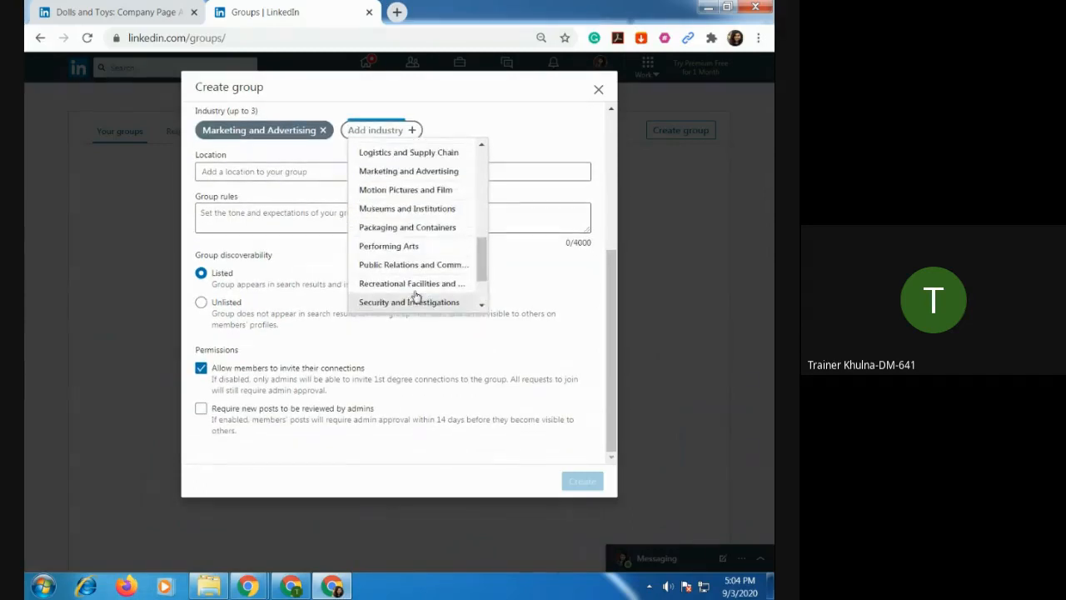
scroll(417, 297, up, 4)
scroll(416, 297, up, 2)
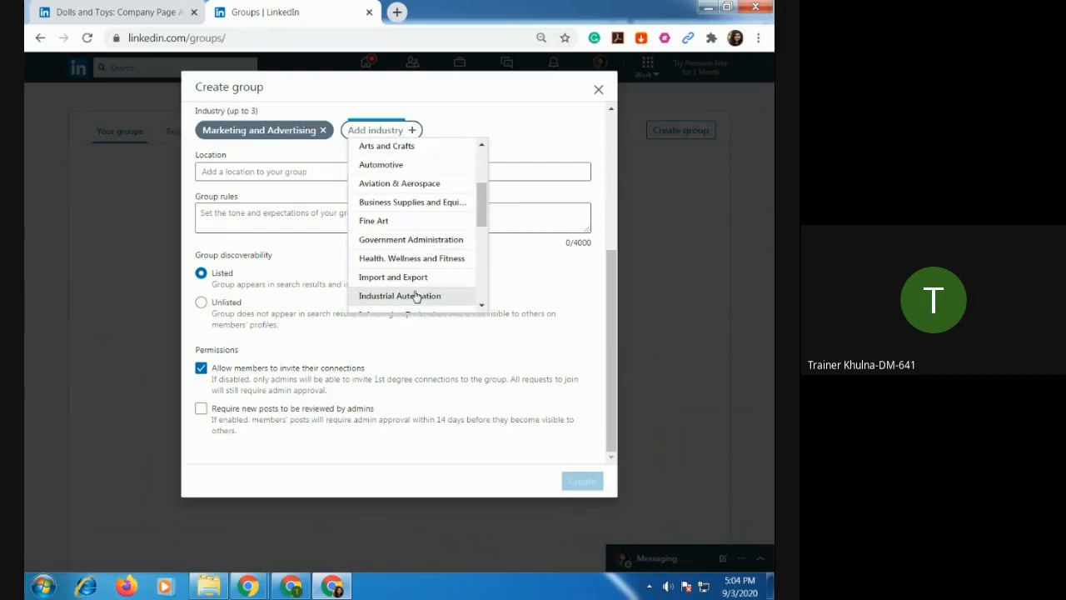
scroll(416, 297, up, 2)
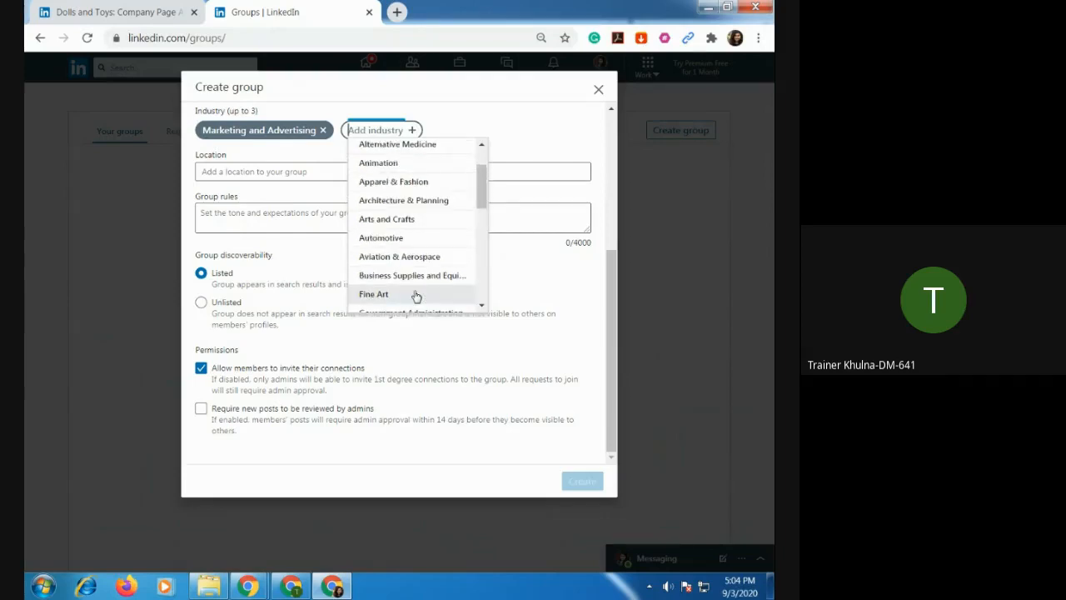
scroll(416, 296, up, 2)
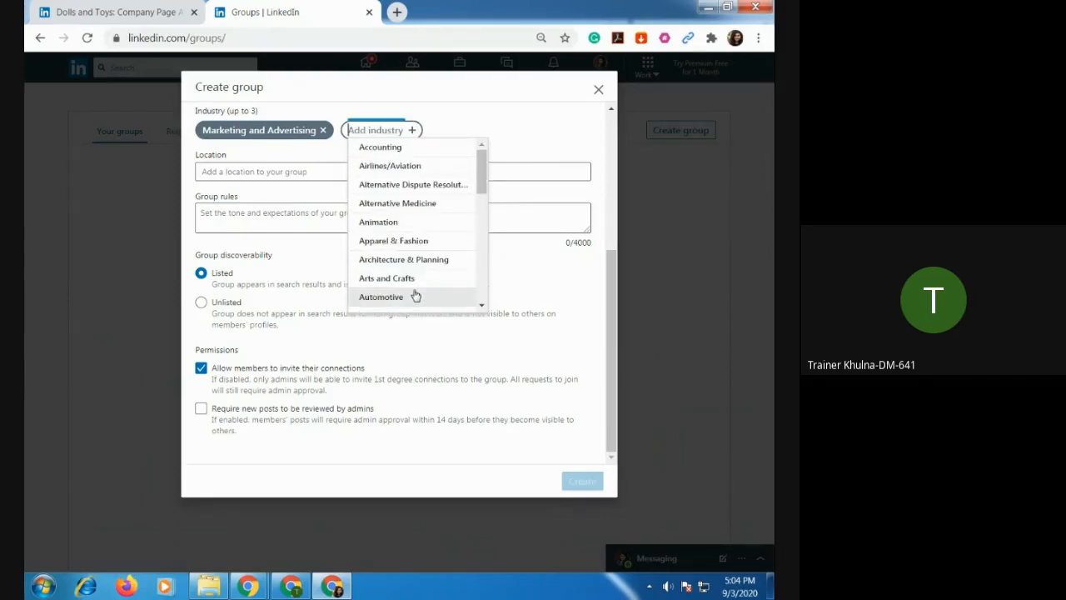
scroll(429, 295, up, 3)
click(489, 273)
Set the group's location to Worldwide and require new posts to be reviewed by admins.
scroll(419, 314, down, 3)
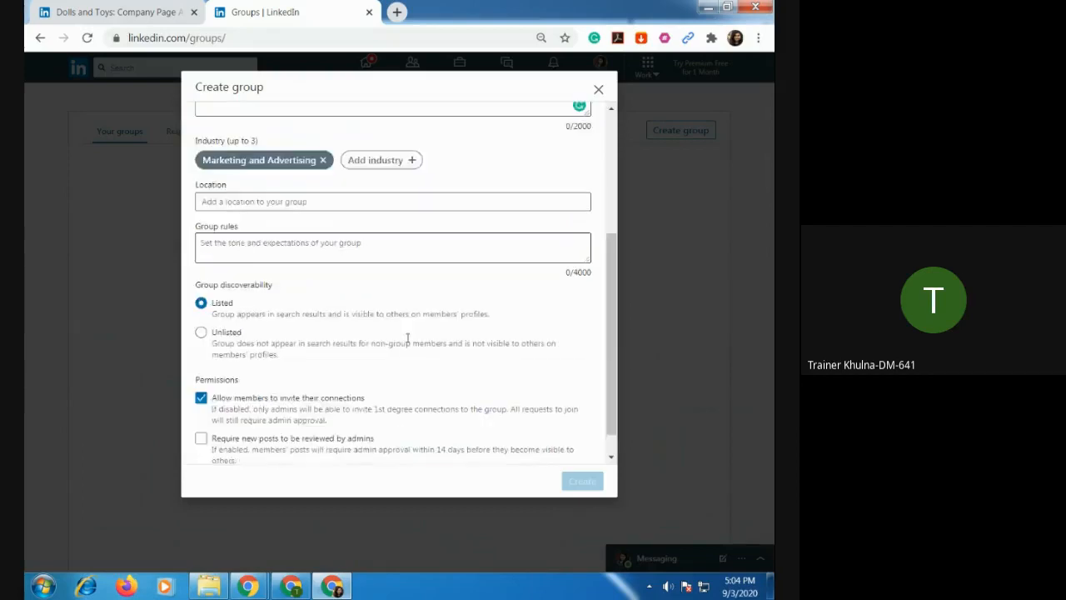
click(302, 171)
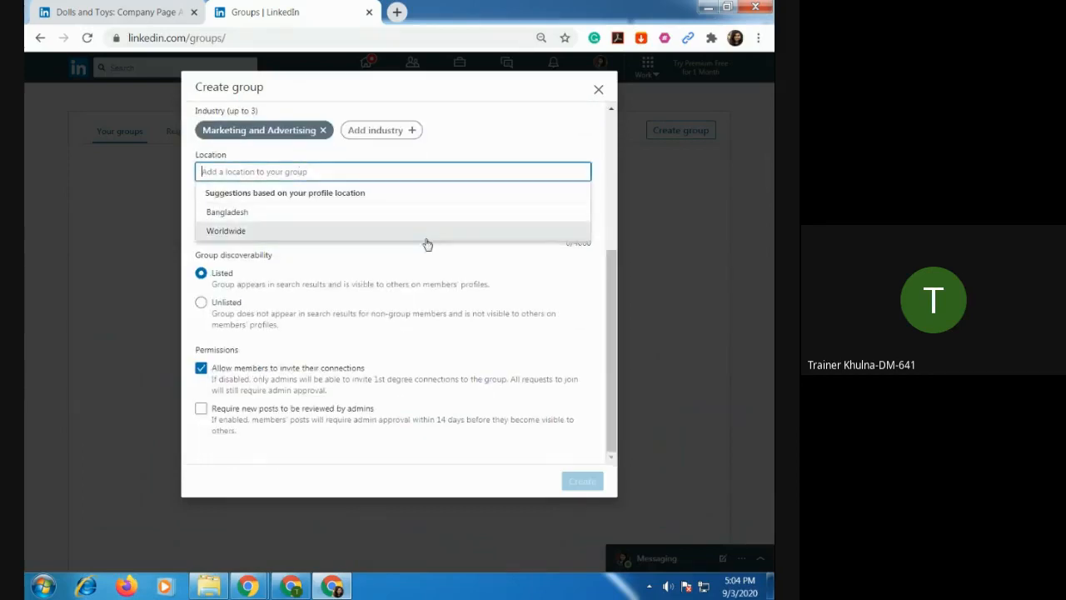
click(257, 231)
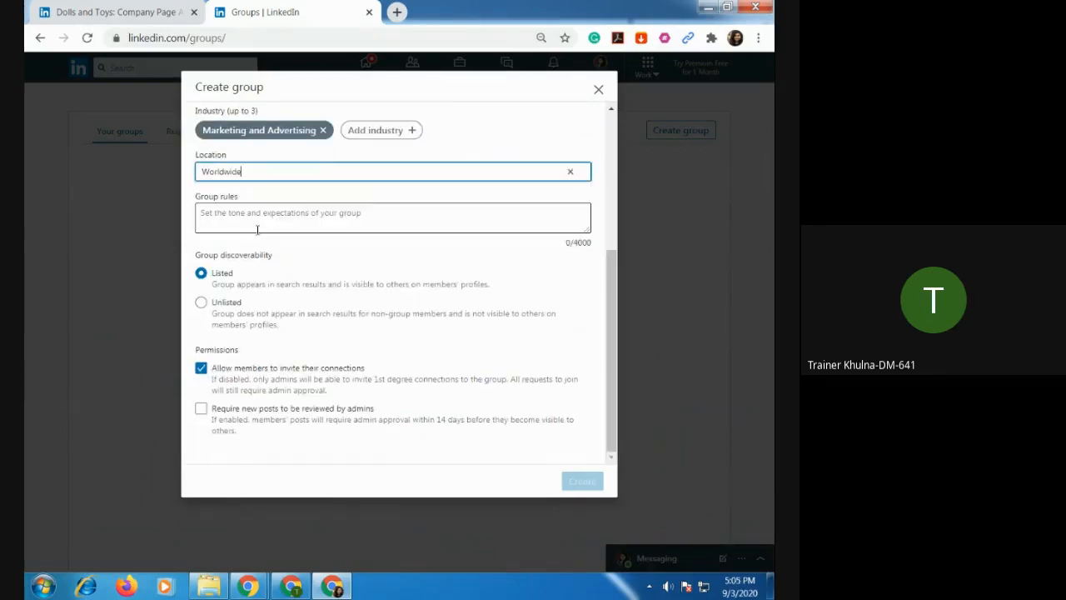
click(327, 213)
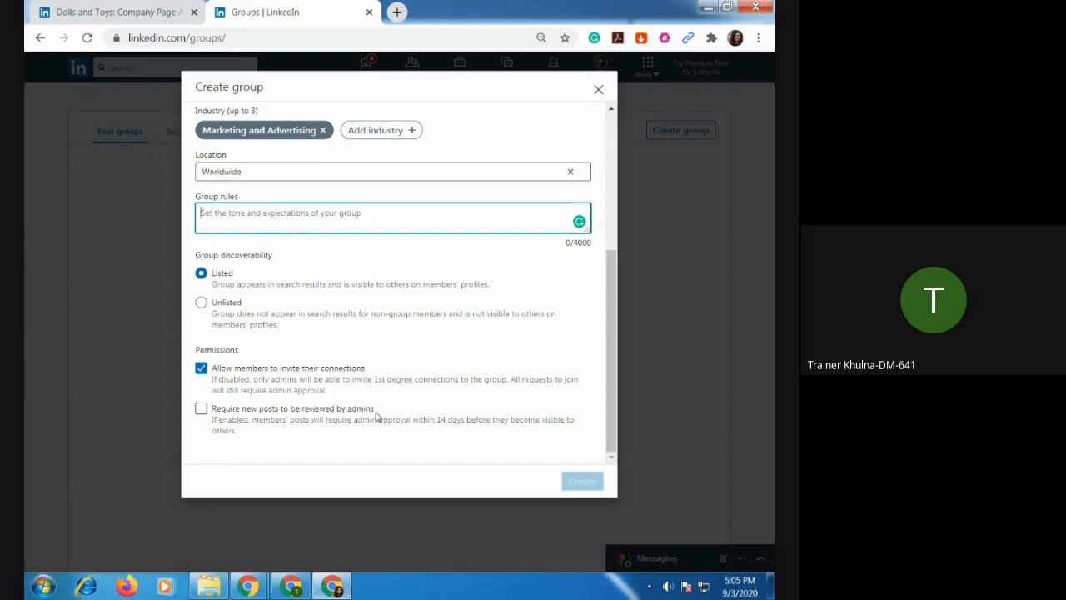
click(202, 409)
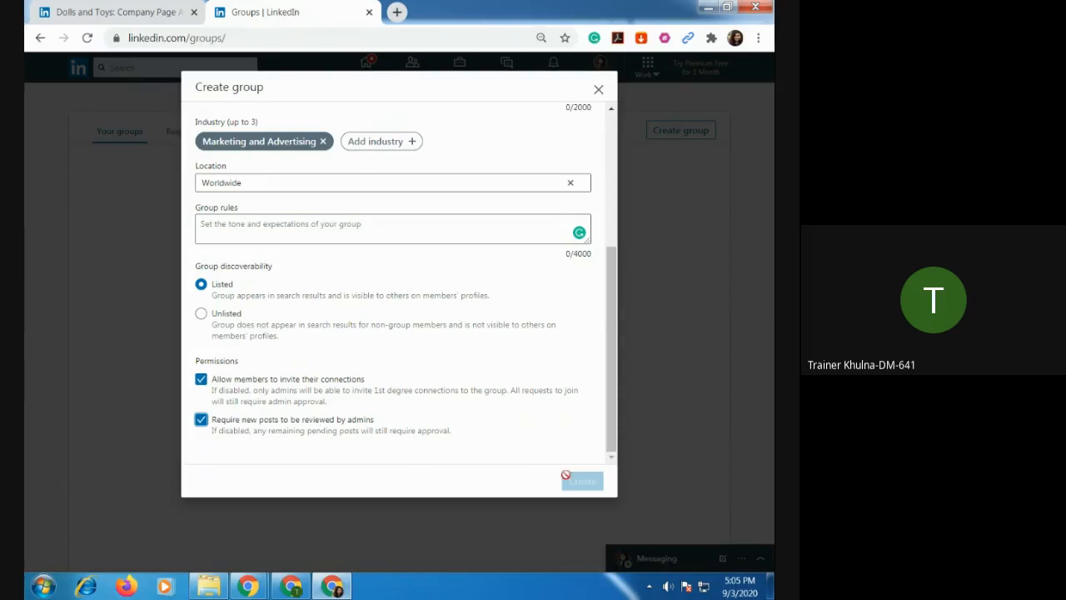
Write "People interested in Doll and Toys can join here" as the group rules.
click(275, 221)
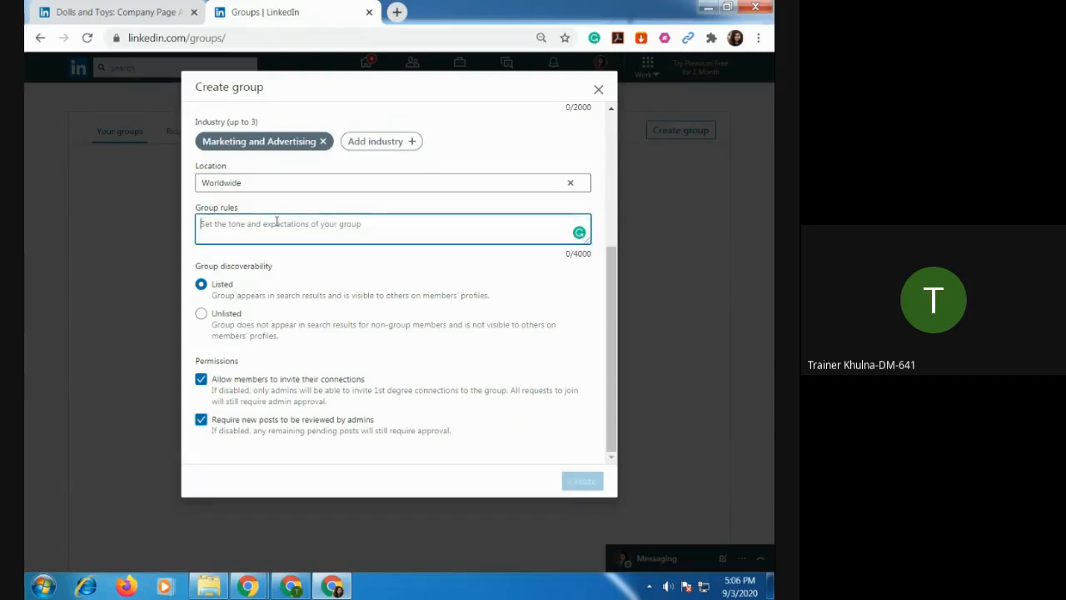
click(117, 12)
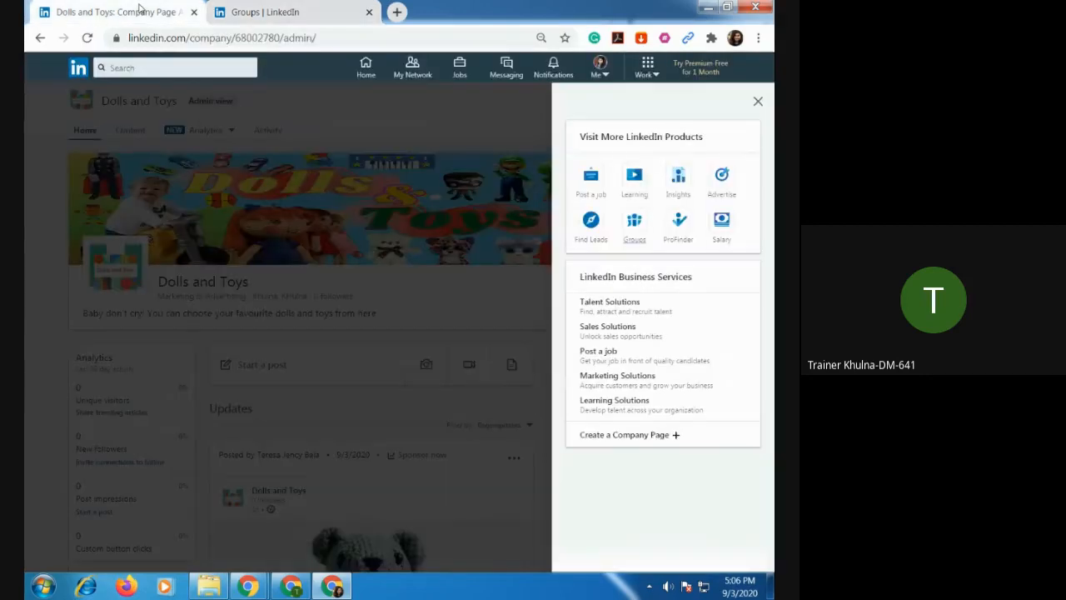
click(283, 11)
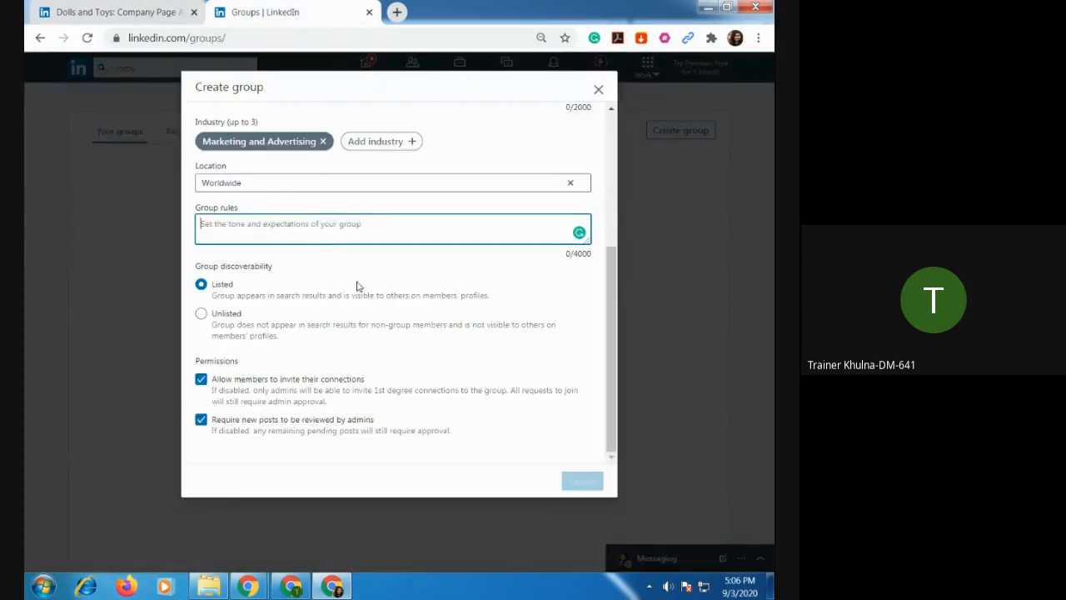
text(Do)
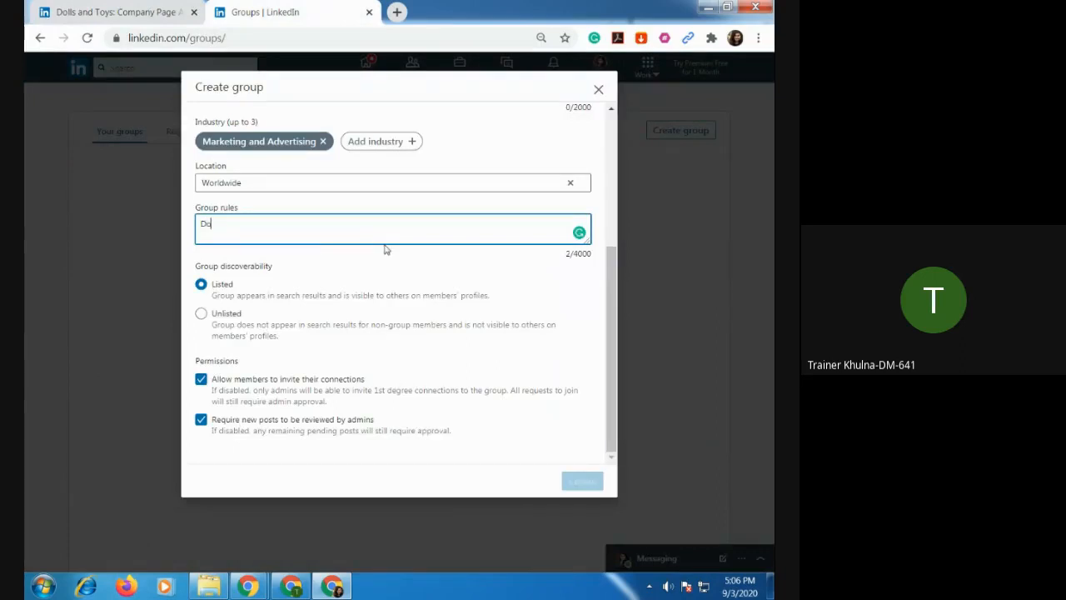
text(ll an)
text(d )
text(Toys S)
key(Home)
text(In)
key(BackSpace)
key(BackSpace)
text(People interested in)
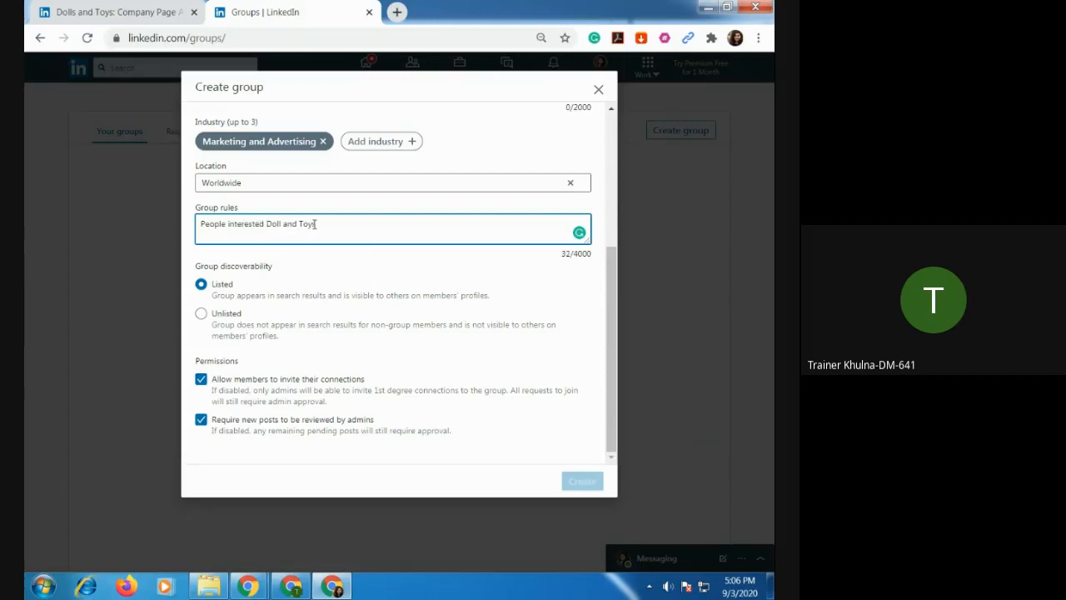
key(Right)
key(Right)
key(Right)
key(Right)
key(Right)
key(Right)
key(Right)
key(Right)
key(Right)
key(Right)
key(Right)
key(Right)
key(Right)
text(can j)
Copy the full group rules text into the group's description.
scroll(517, 349, up, 5)
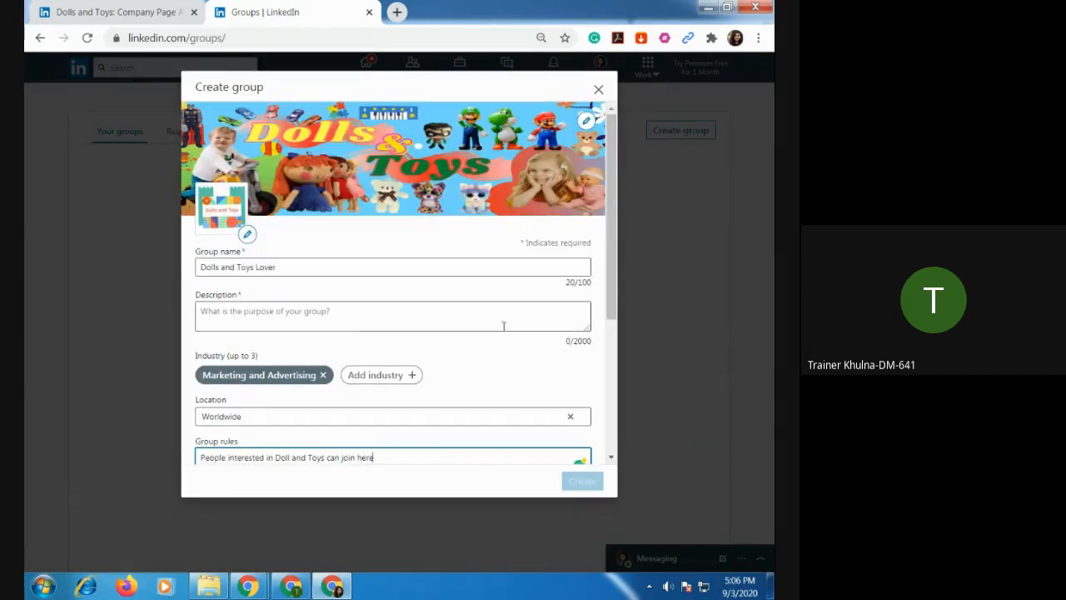
scroll(501, 324, down, 3)
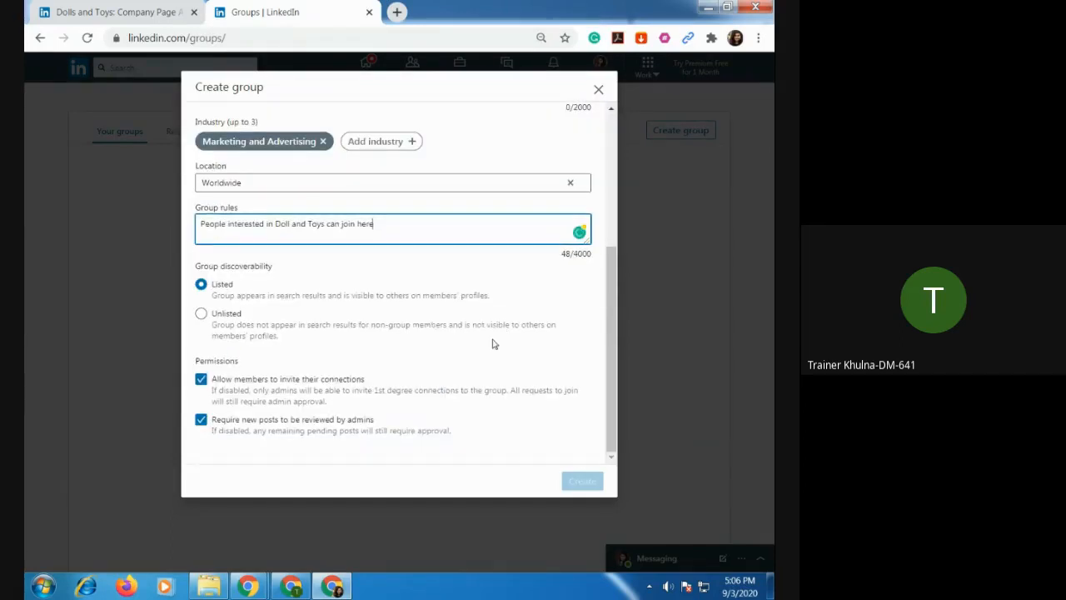
scroll(483, 333, up, 3)
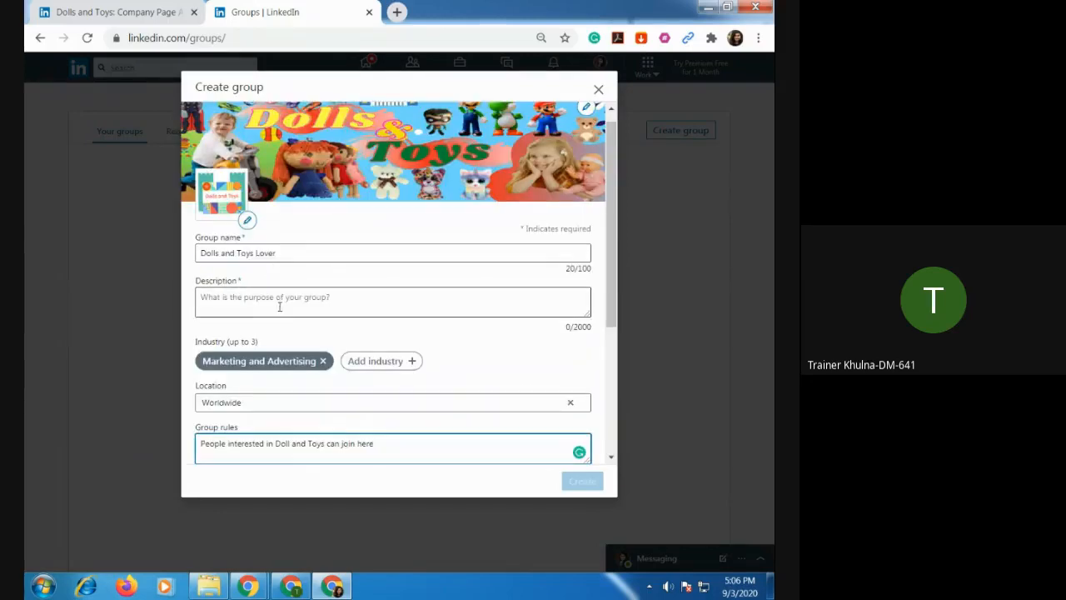
drag(383, 442, 177, 439)
key(ctrl+c)
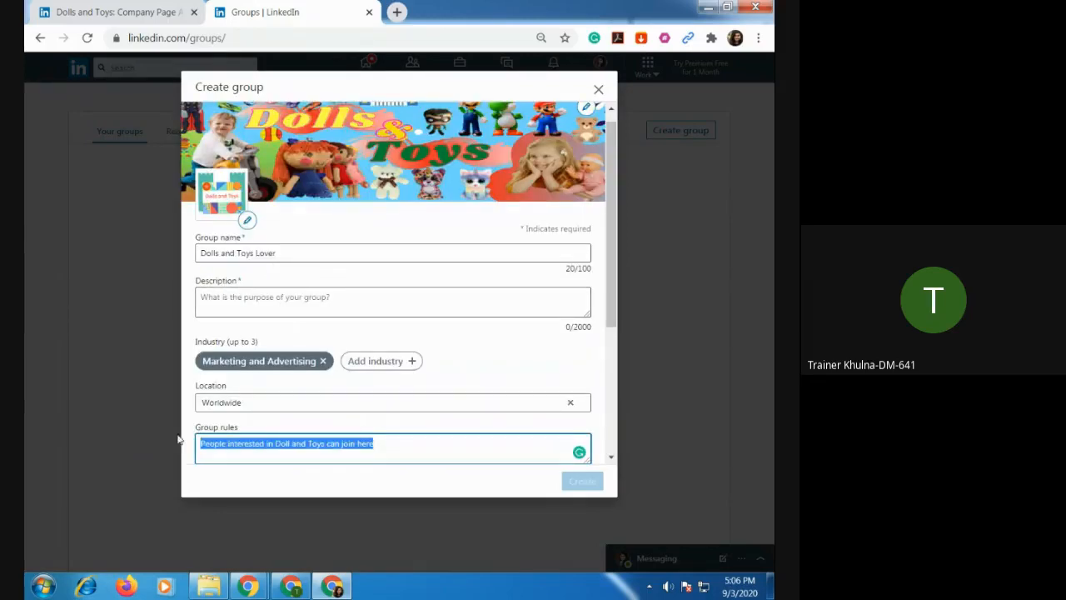
click(349, 304)
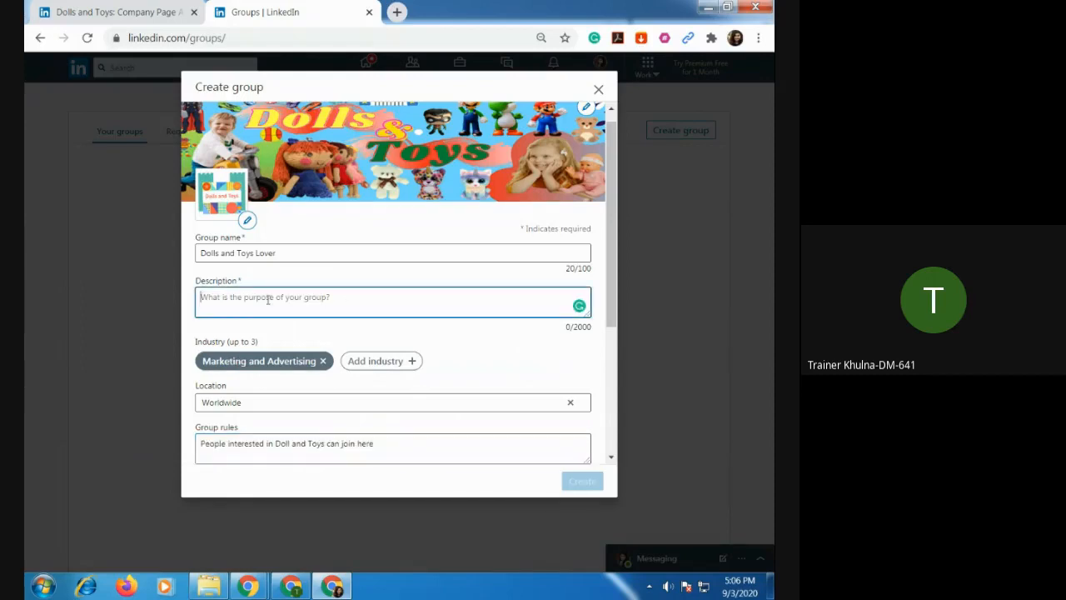
key(ctrl+v)
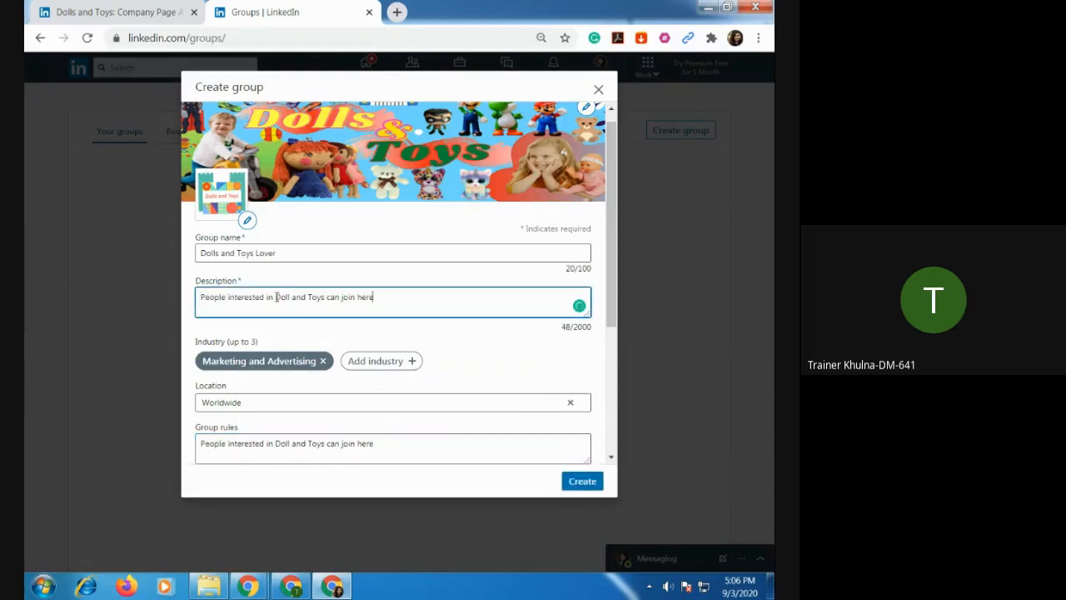
Edit the description to read "Doll and Toys Collection" and create the group.
drag(275, 297, 171, 294)
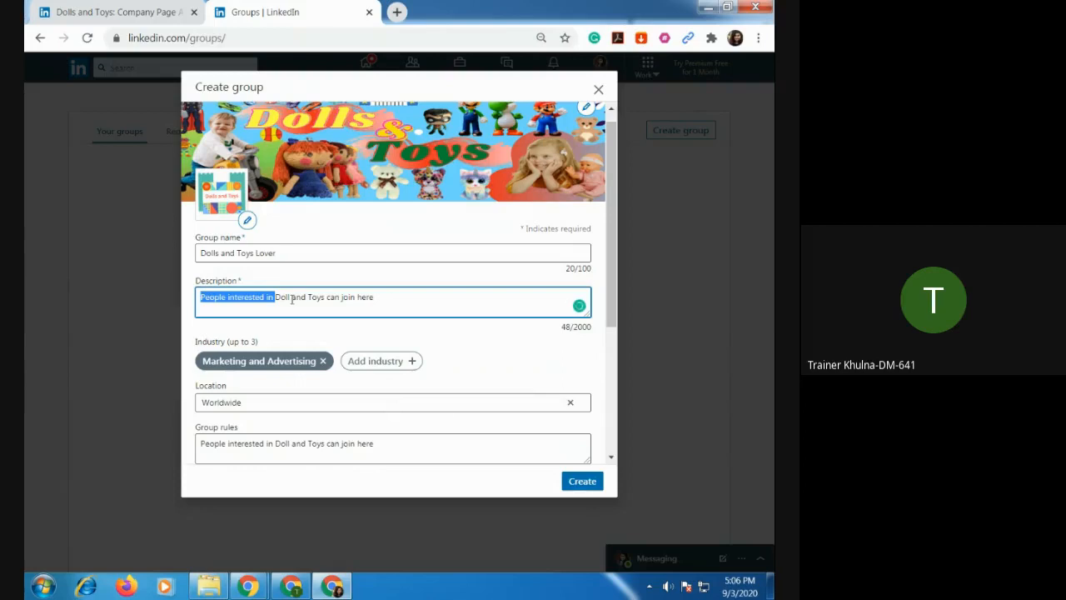
key(BackSpace)
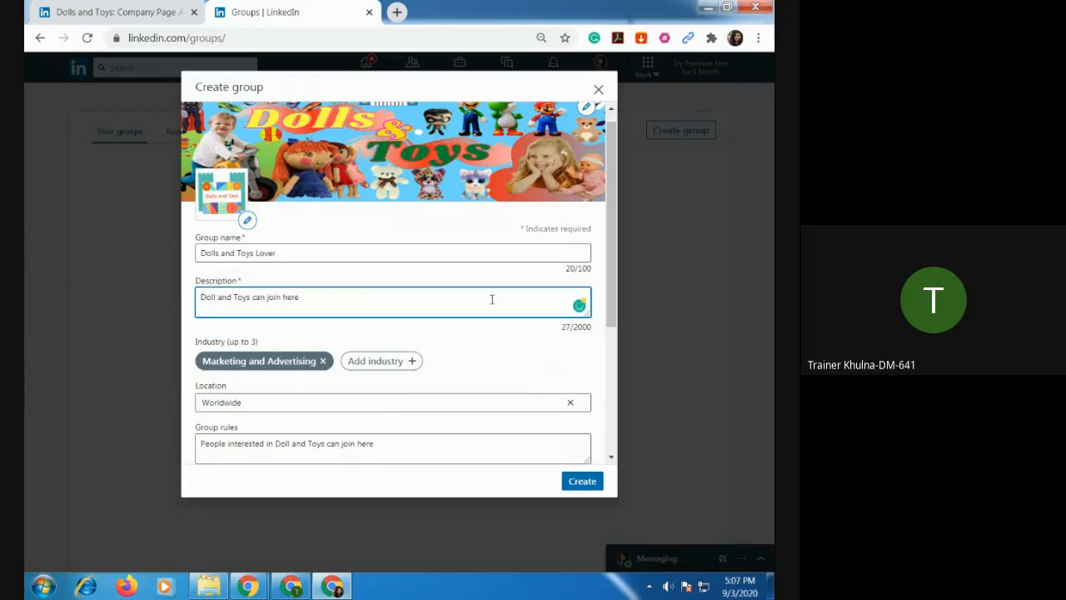
drag(253, 297, 350, 296)
text(Stor)
drag(294, 294, 257, 297)
text(Collection)
scroll(472, 364, down, 3)
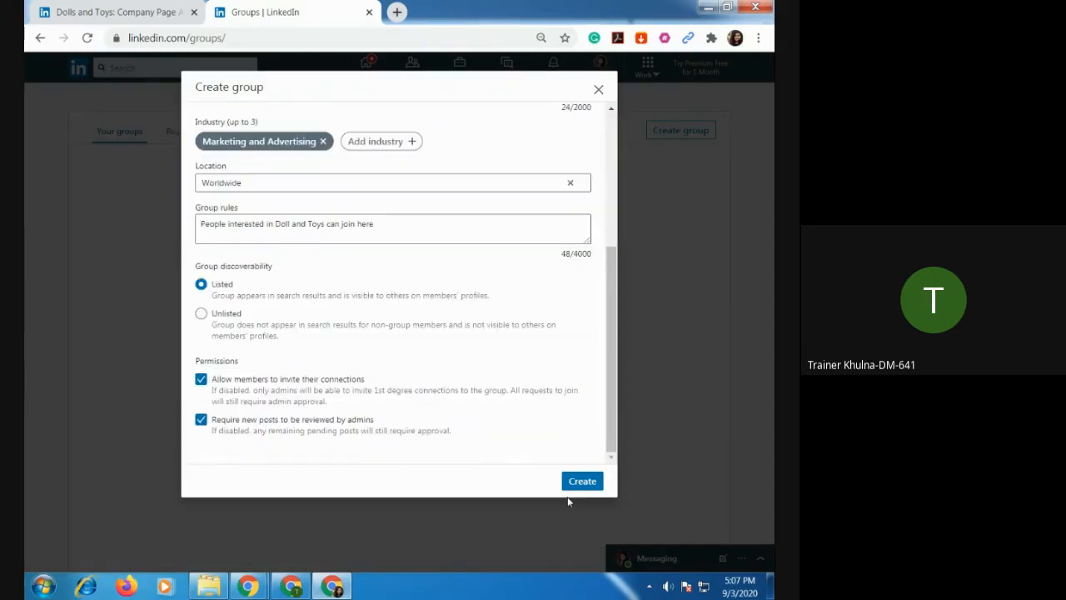
click(585, 481)
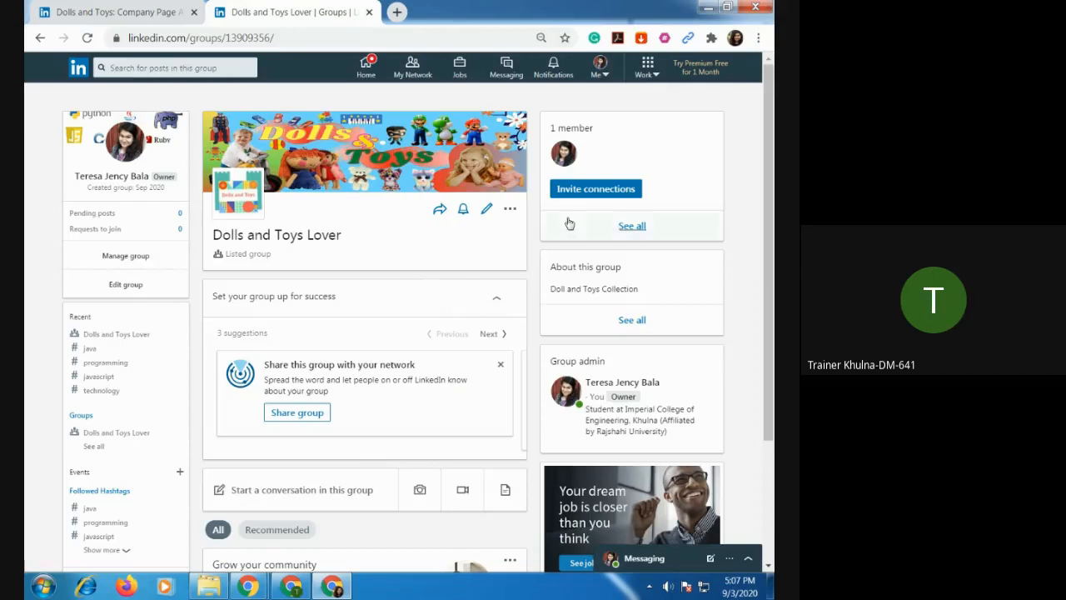
Invite the connection who works in digital marketing, web research and data entry to join the Dolls and Toys Lover group.
click(590, 200)
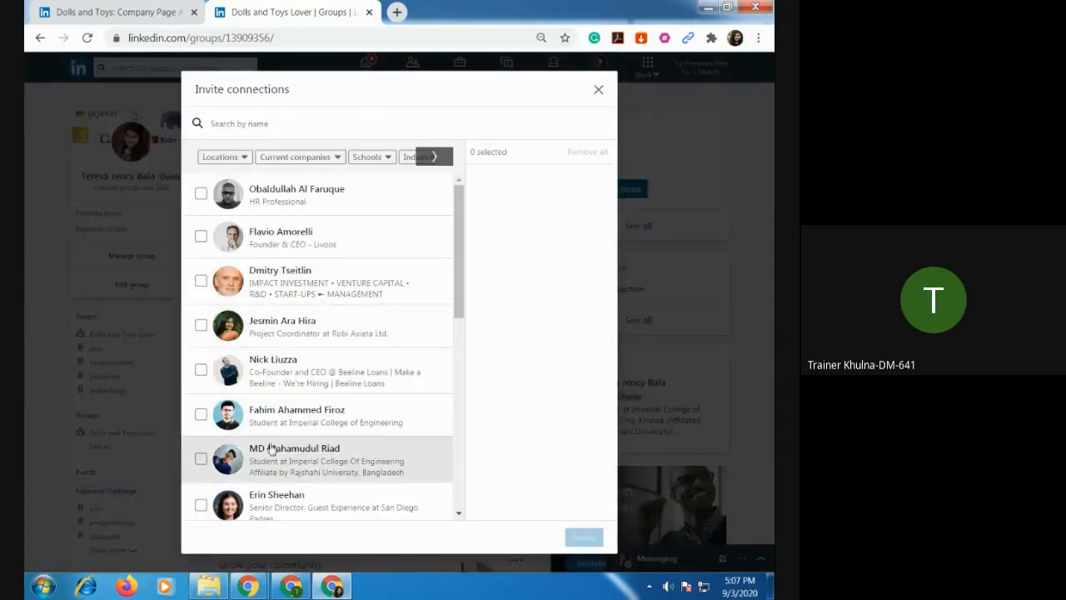
scroll(273, 450, down, 2)
scroll(275, 454, down, 5)
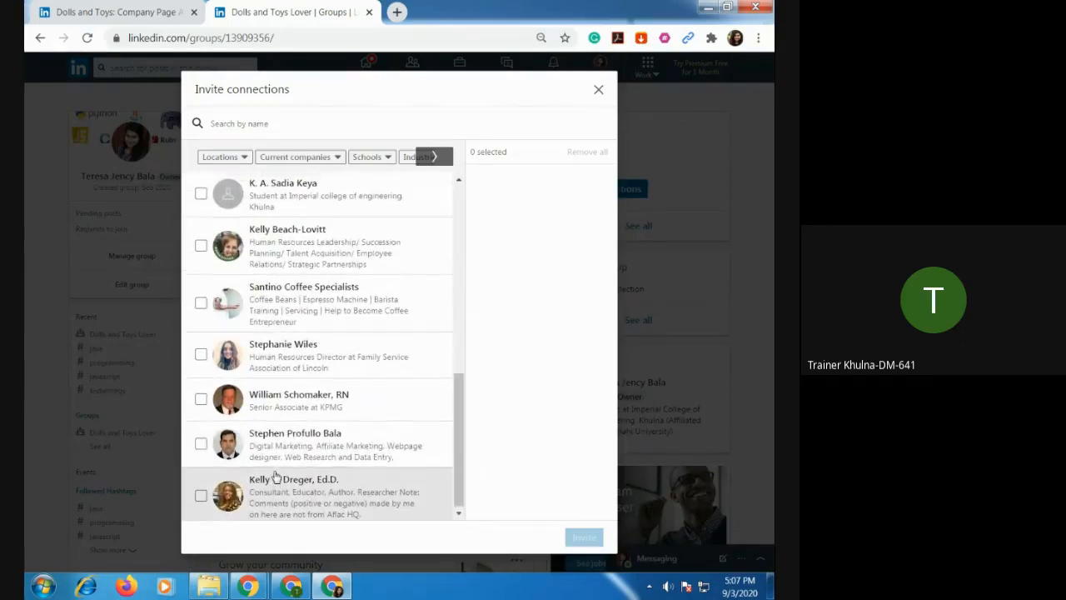
scroll(275, 474, up, 5)
scroll(276, 476, up, 2)
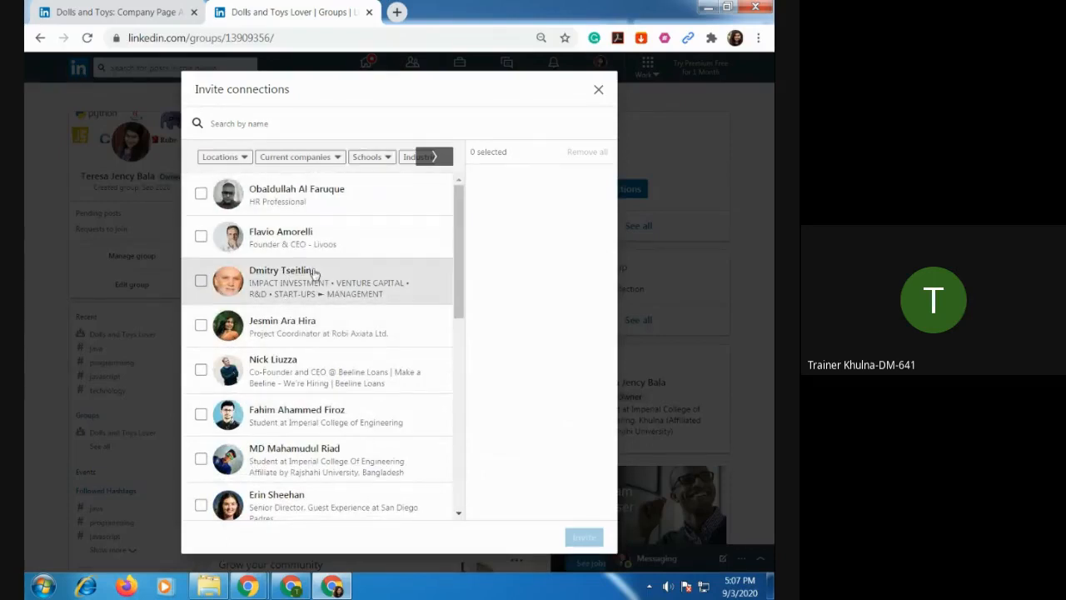
scroll(292, 336, down, 3)
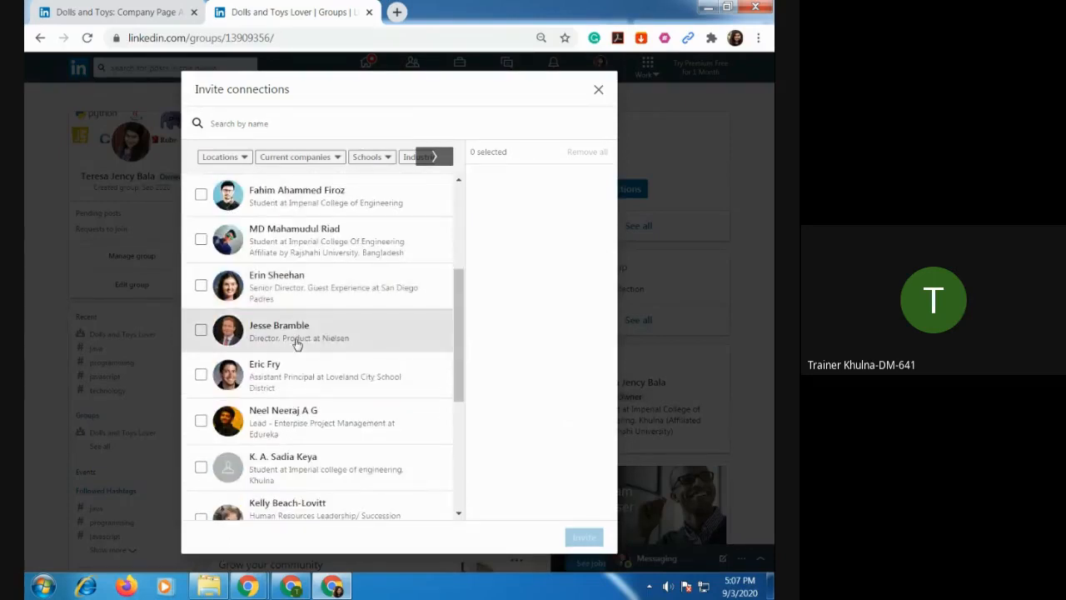
scroll(295, 342, down, 1)
scroll(298, 344, down, 3)
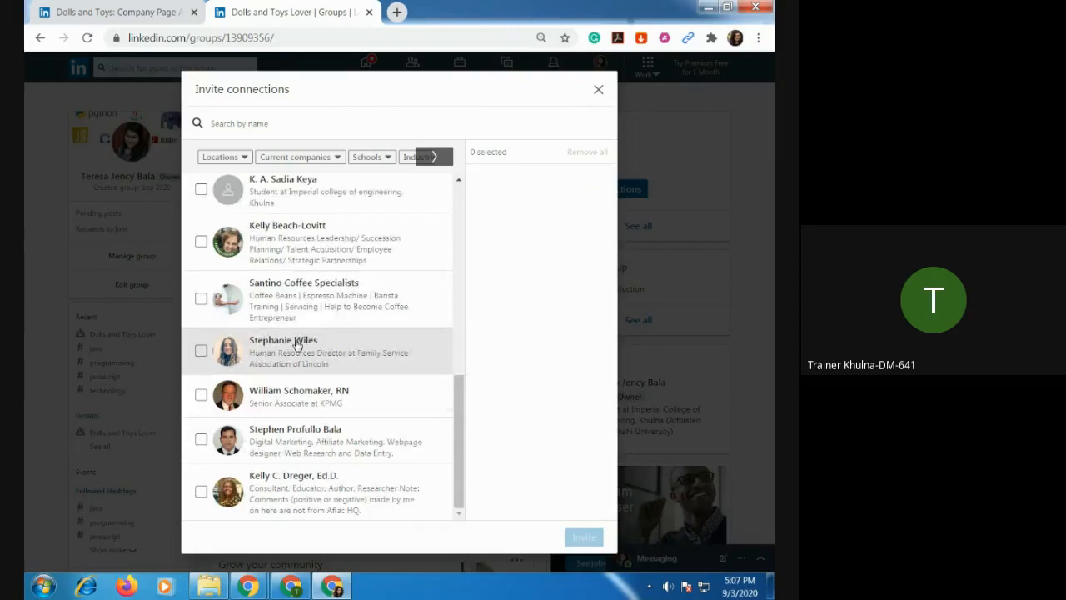
click(201, 439)
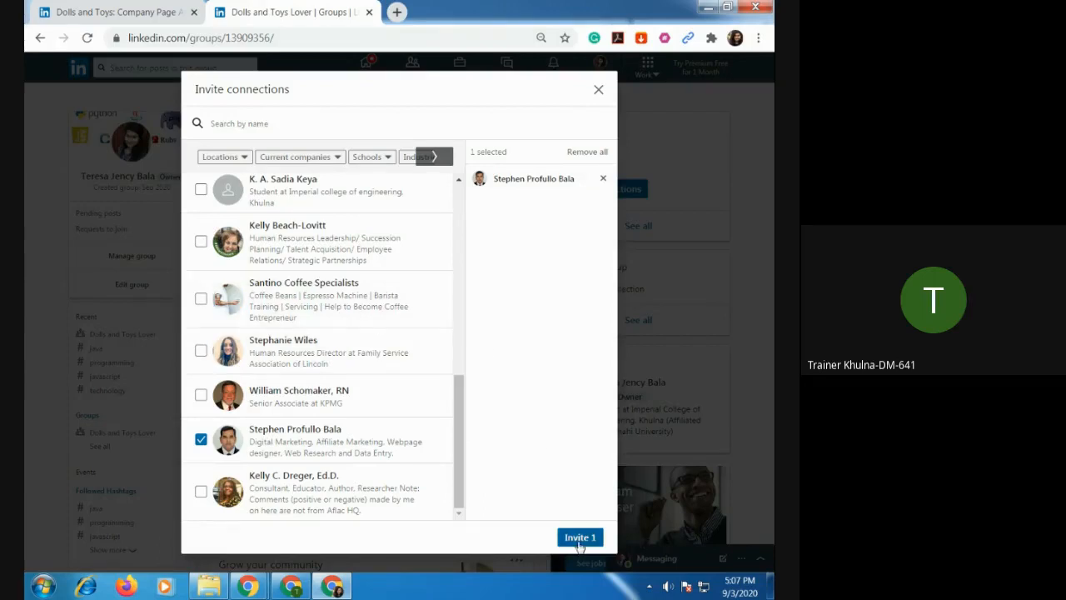
drag(458, 445, 471, 277)
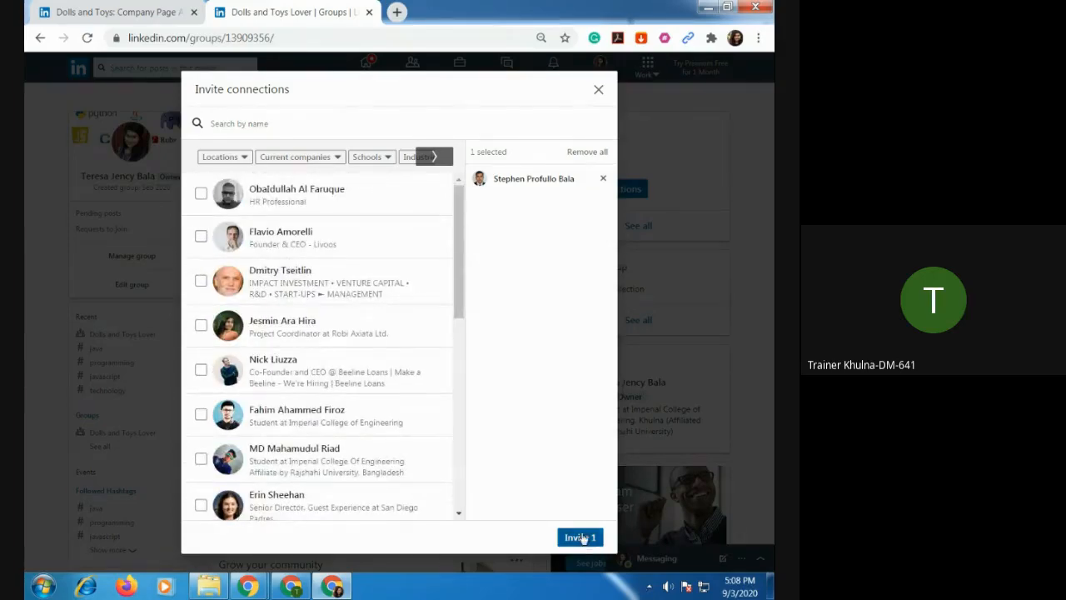
click(581, 537)
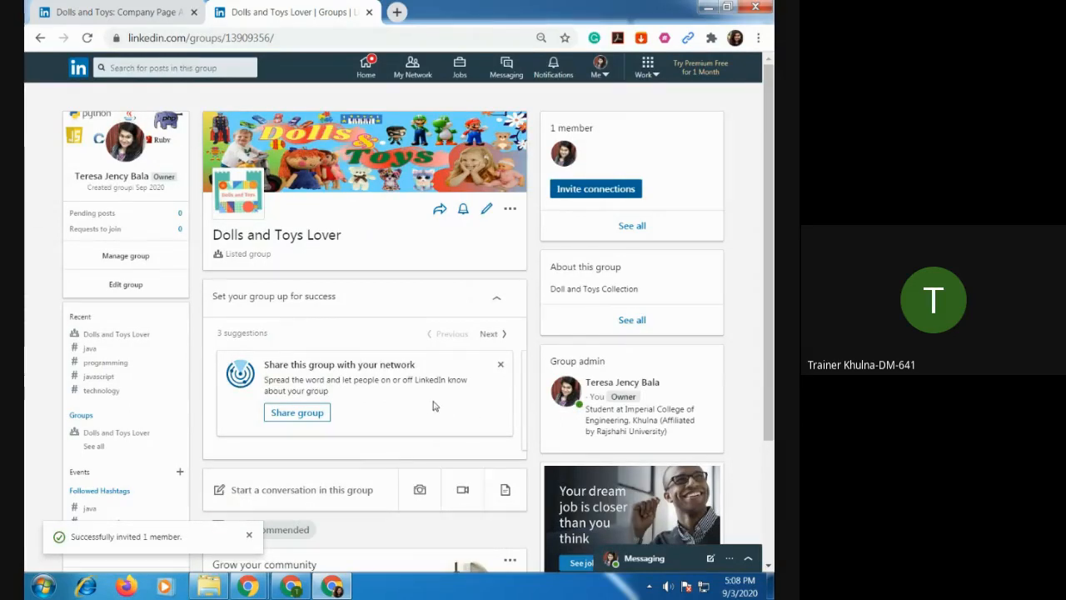
Open the draft post for sharing the group with the network and close it without posting.
scroll(432, 406, down, 2)
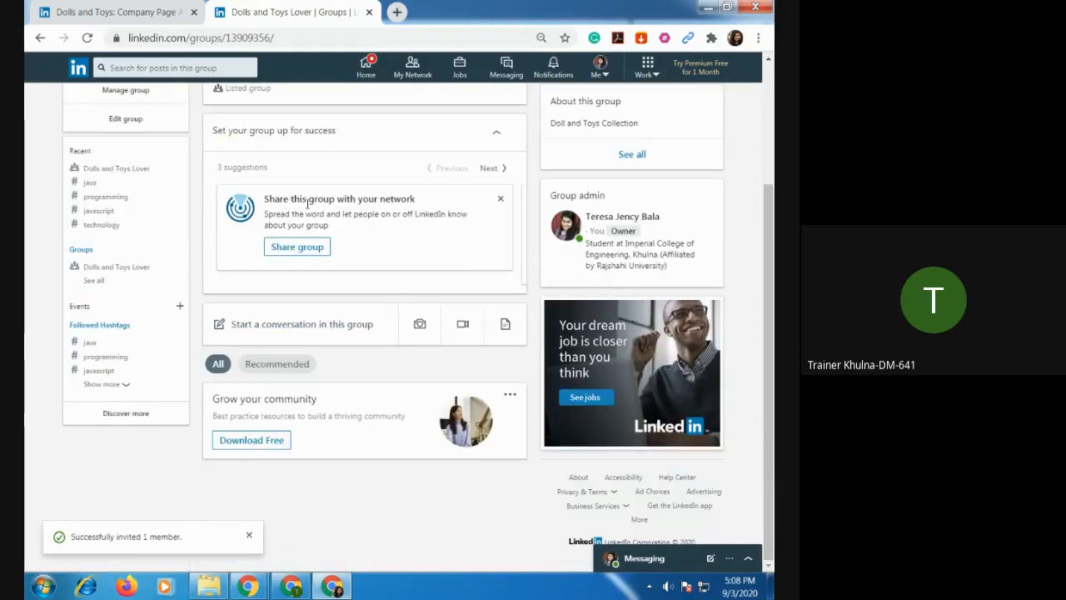
click(303, 248)
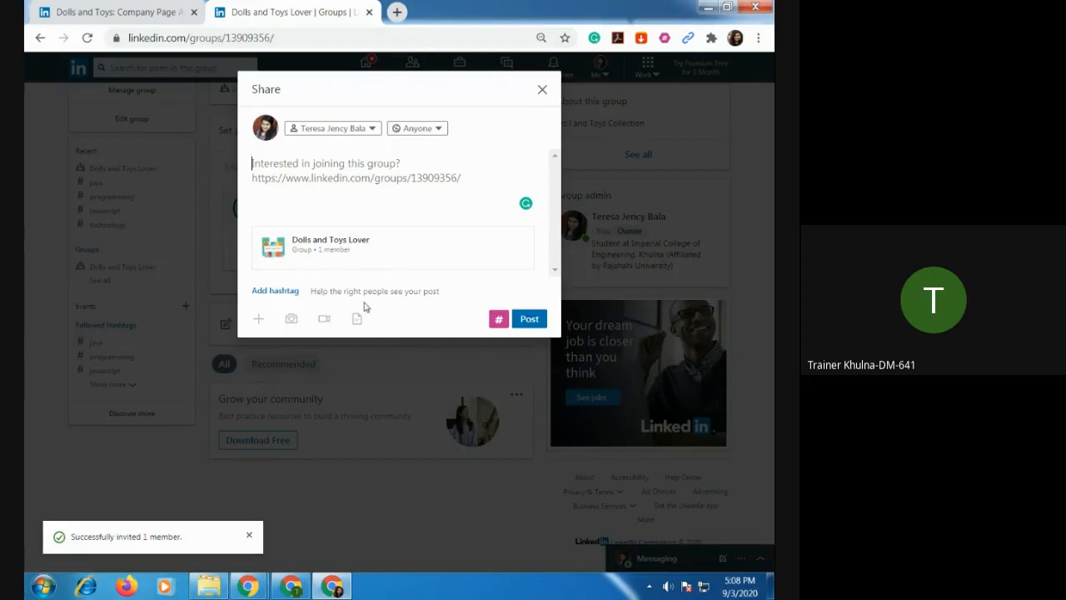
click(542, 90)
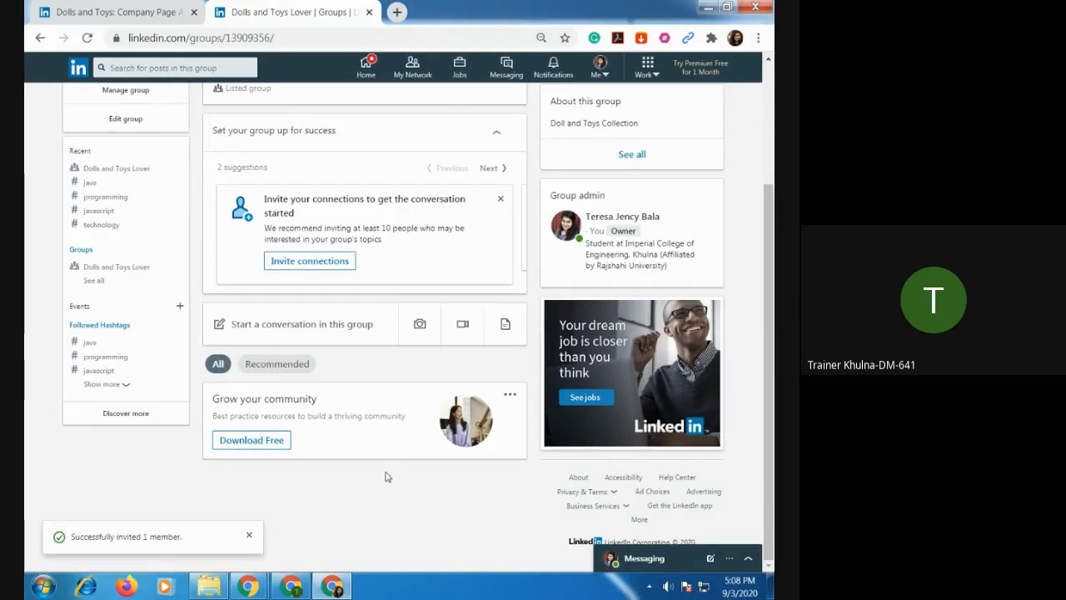
Open the free LinkedIn Groups Best Practice PDF, skim its group planning checklist and close it.
click(254, 441)
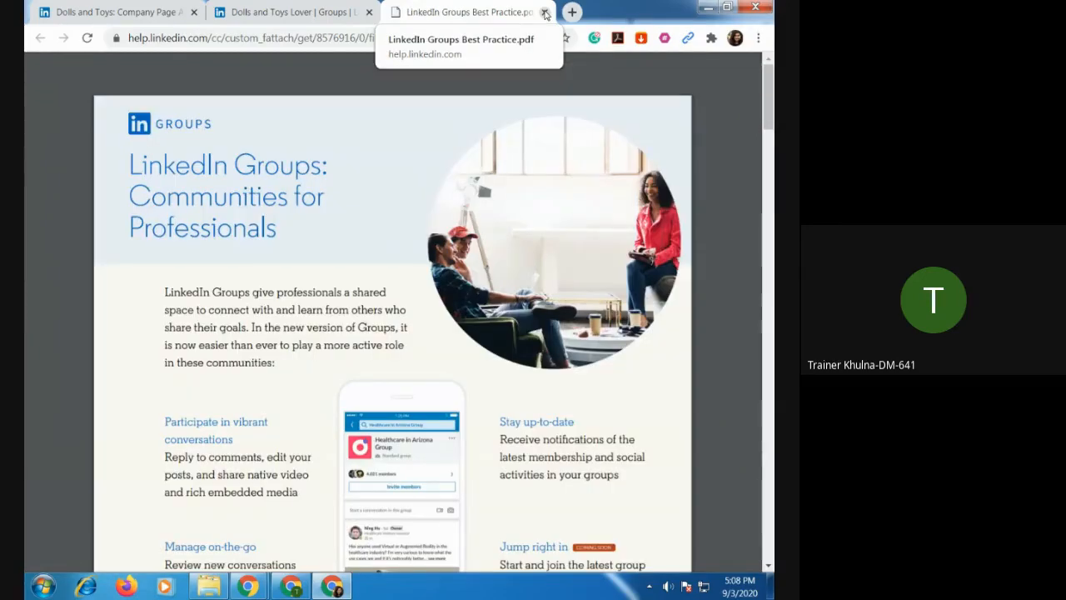
scroll(468, 343, down, 10)
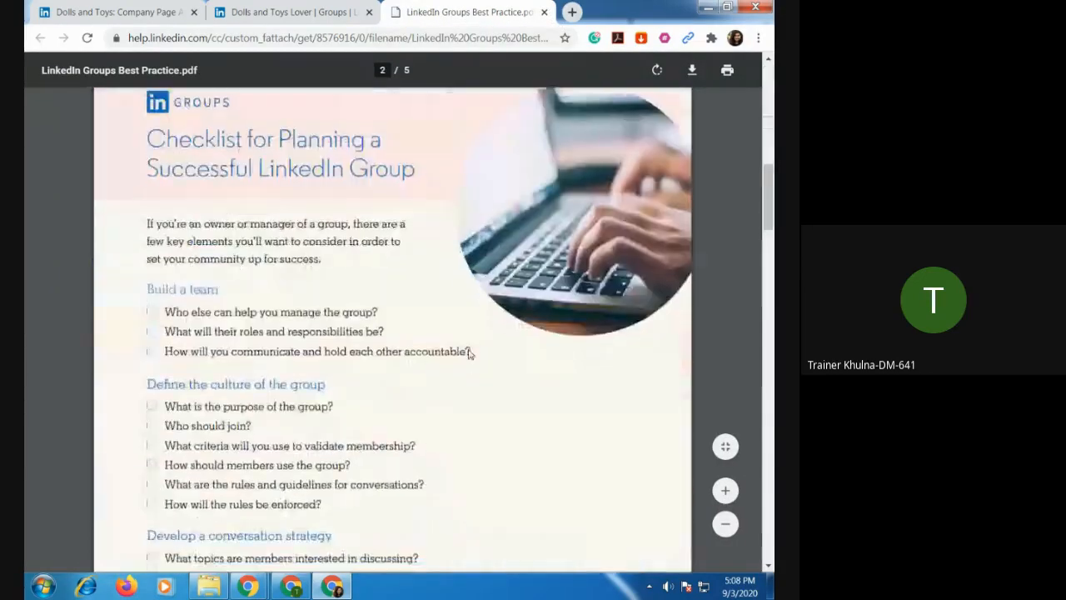
scroll(471, 346, down, 5)
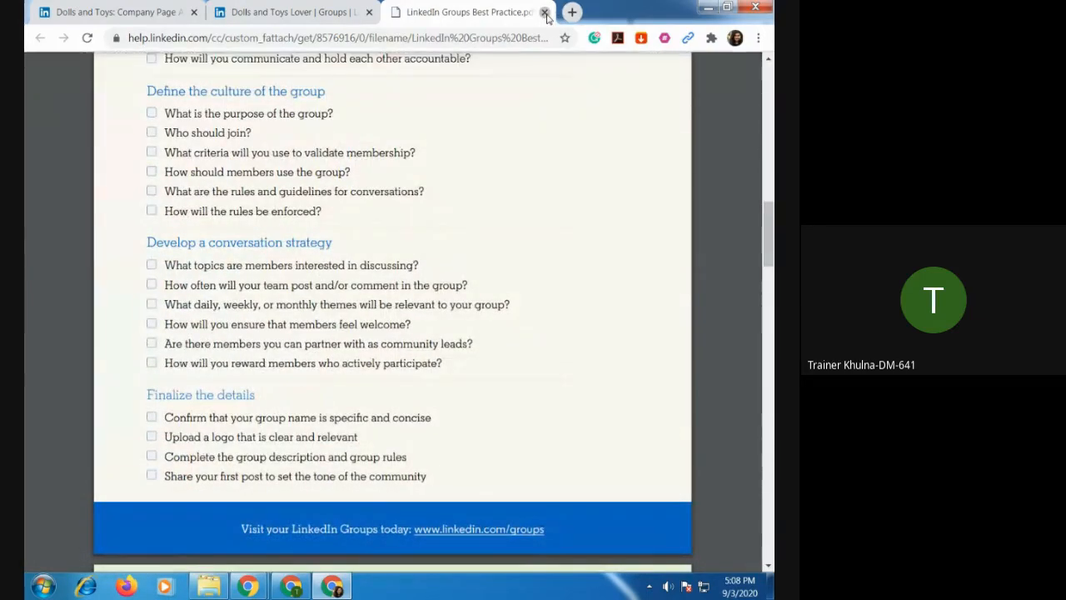
click(546, 13)
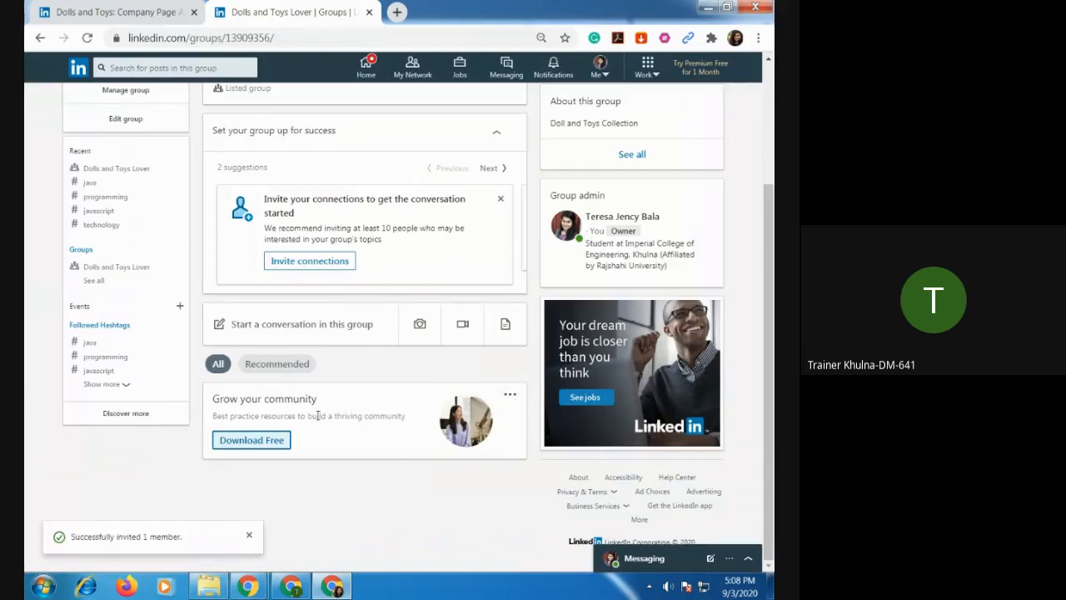
View the post options for starting a conversation in the group, close them unused and look over the group page.
click(318, 331)
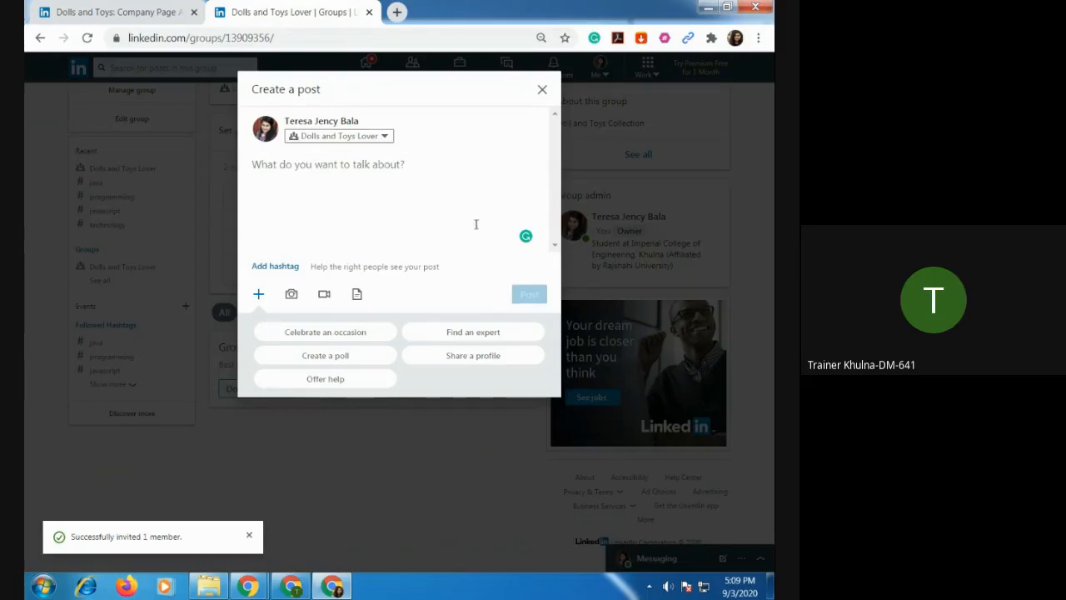
click(542, 89)
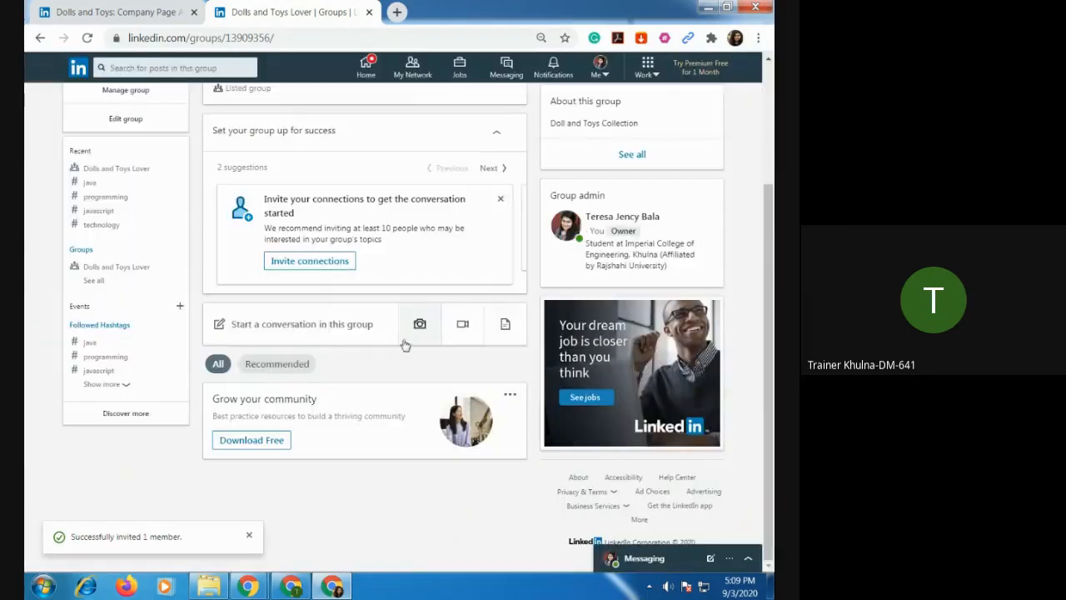
scroll(388, 511, up, 3)
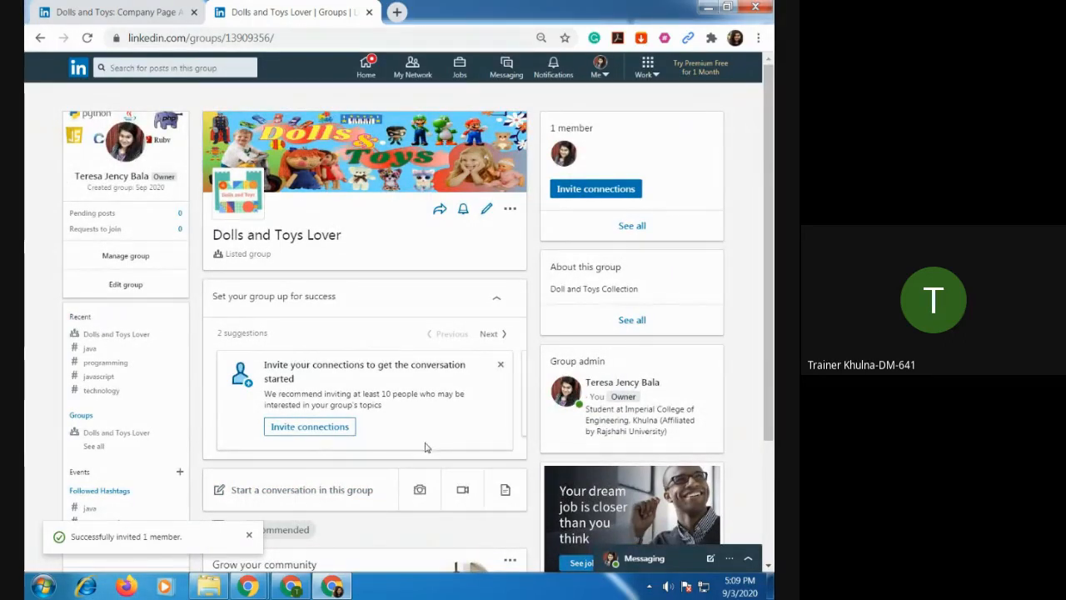
scroll(407, 301, down, 2)
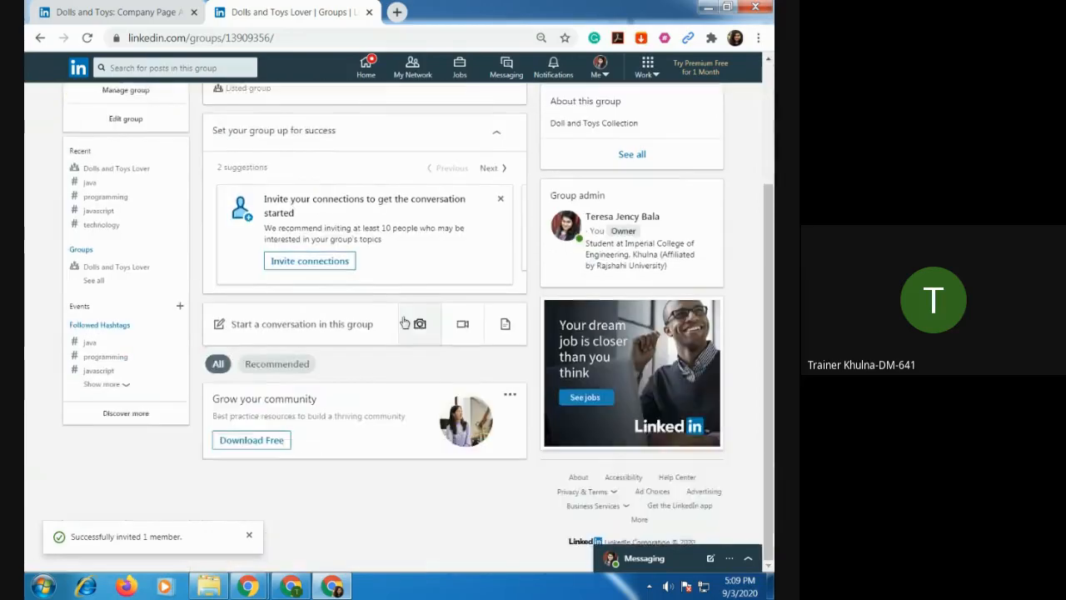
scroll(404, 323, up, 2)
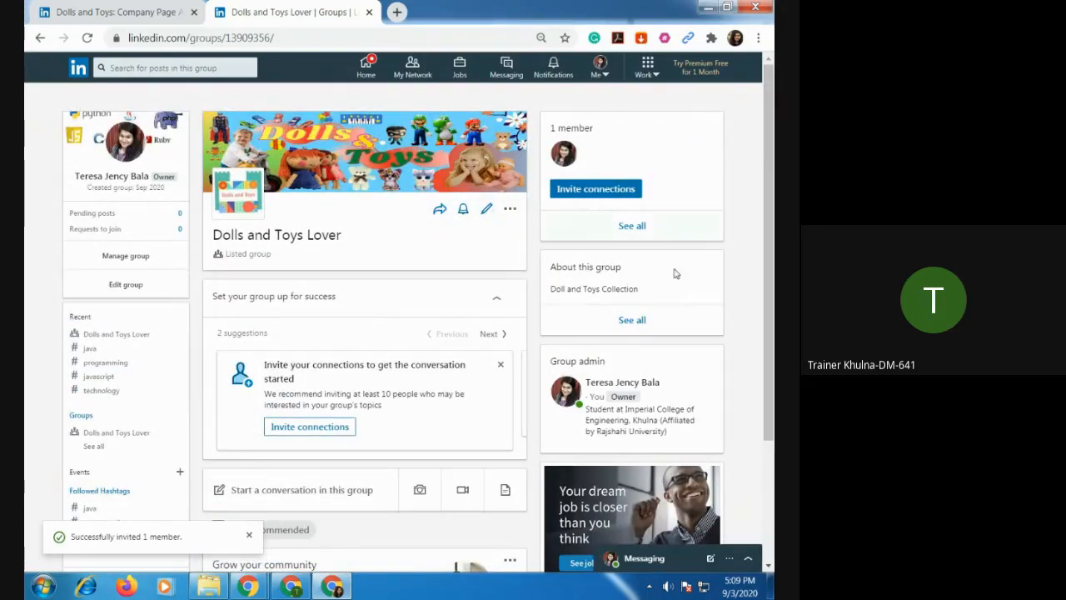
scroll(668, 400, down, 2)
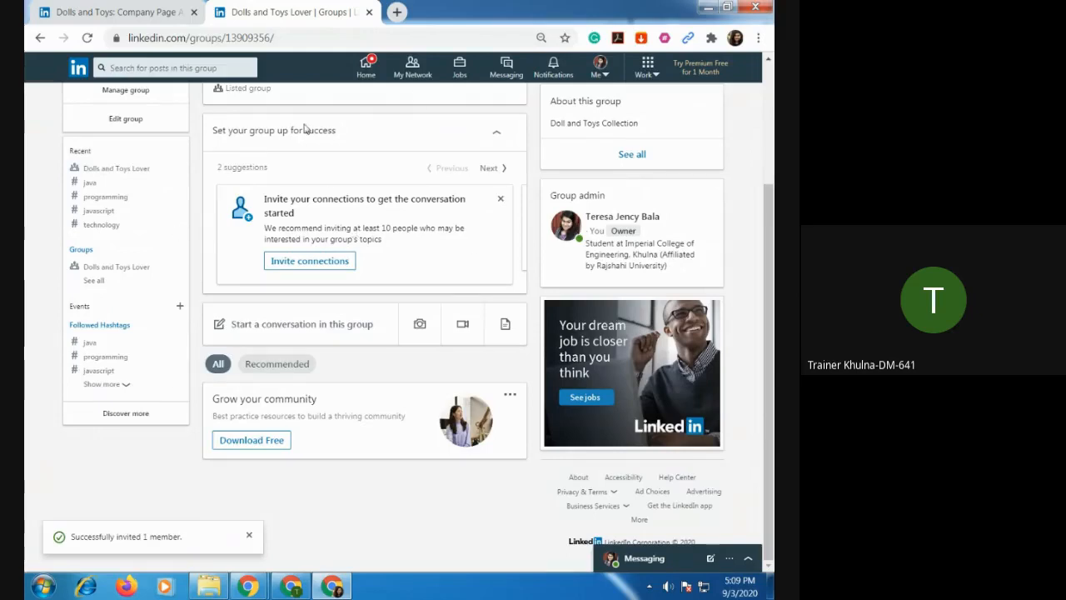
scroll(396, 247, up, 5)
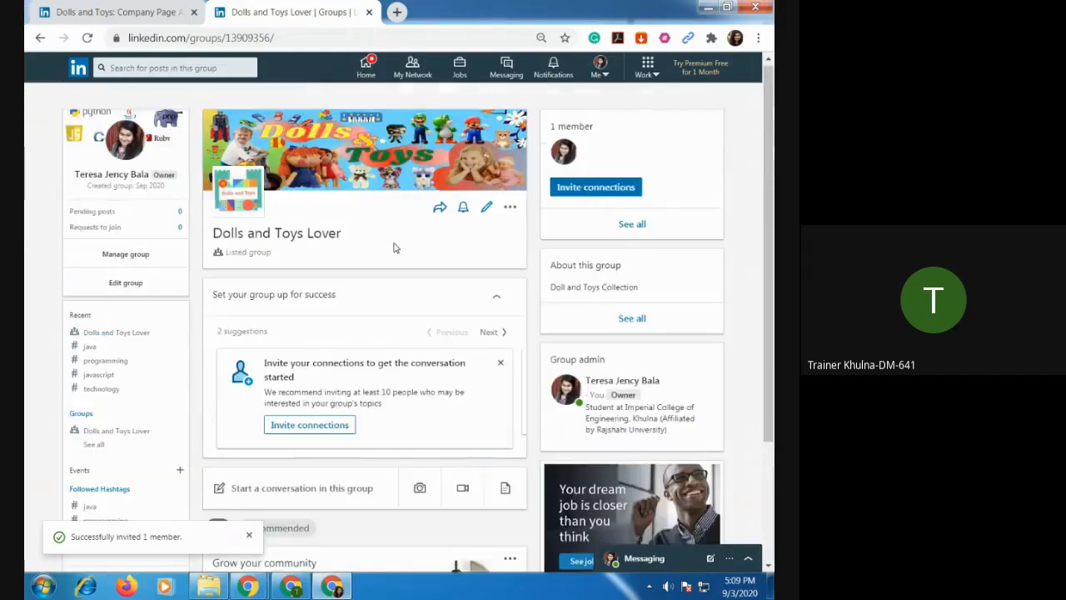
Switch to the Google Meet call, check its chat messages and return to the LinkedIn group page.
click(292, 586)
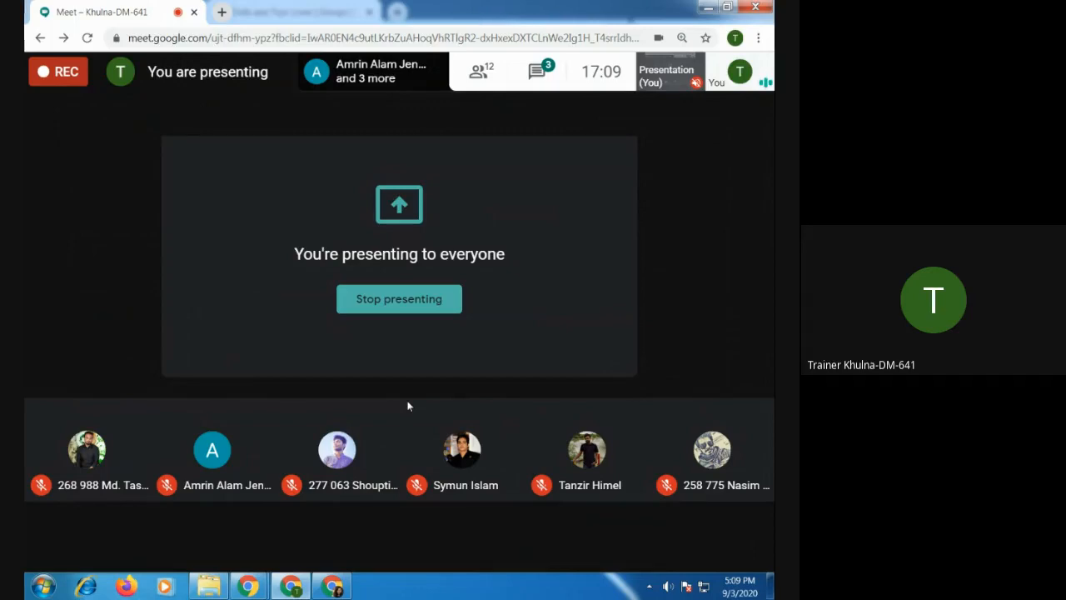
click(541, 71)
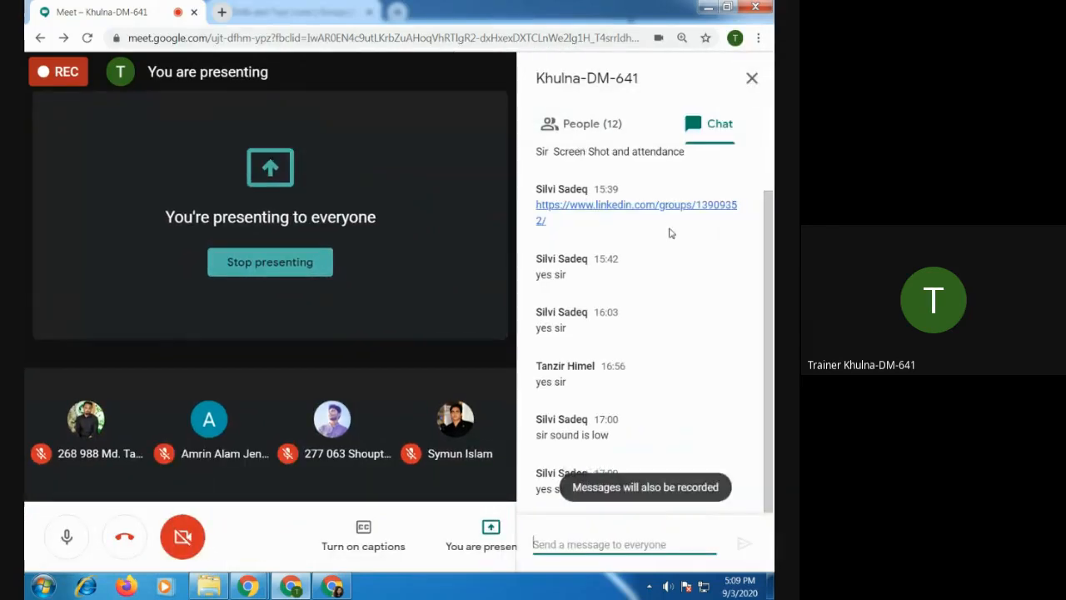
click(751, 79)
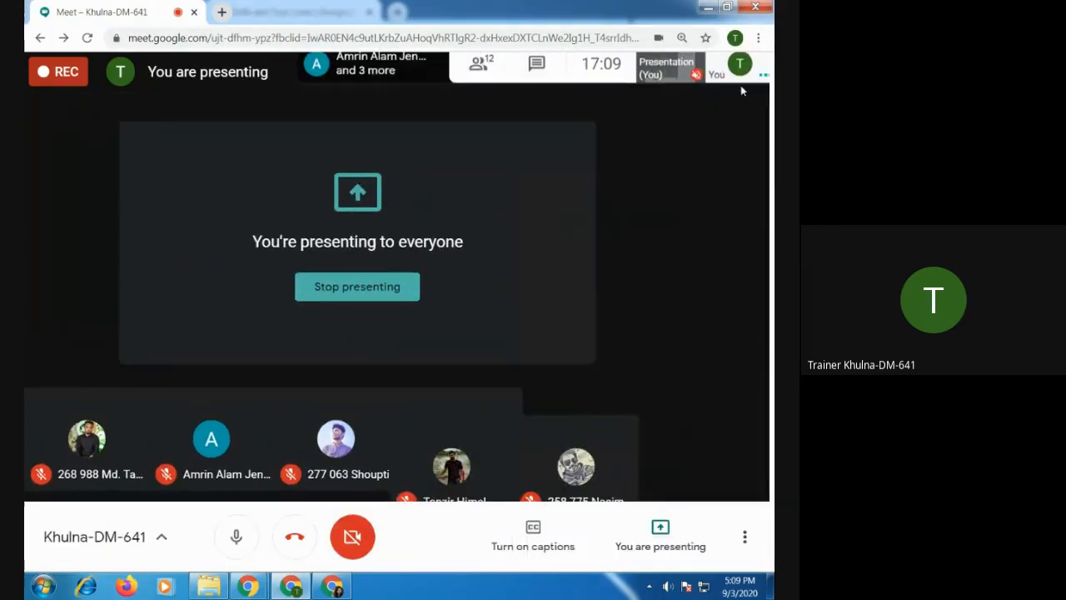
mouse_move(53, 452)
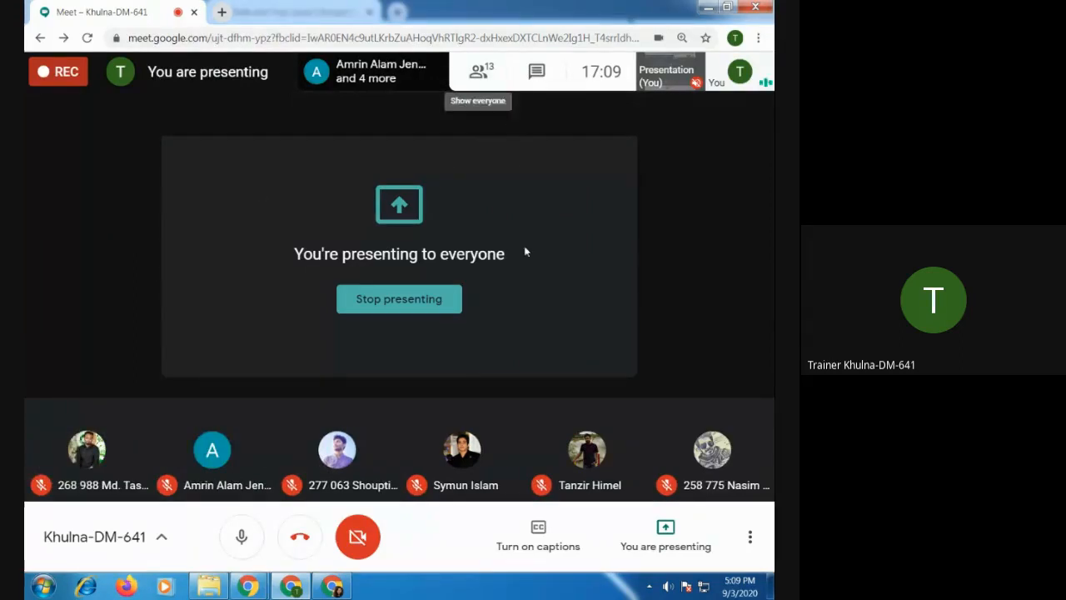
click(332, 586)
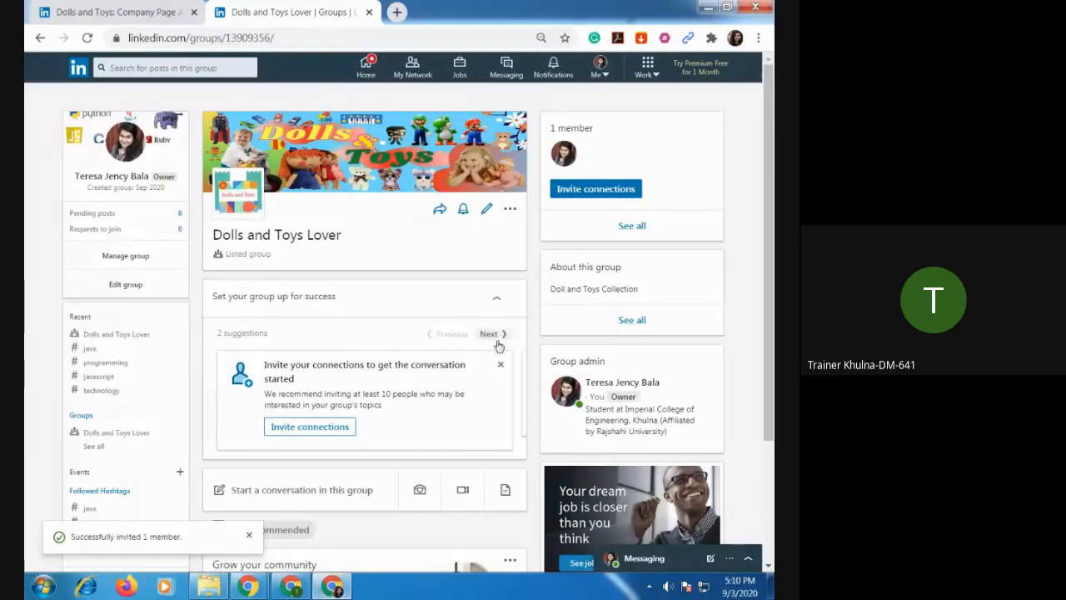
Go to the LinkedIn home feed, open the Dolls and Toys company page from there and look through its admin view.
scroll(497, 345, down, 2)
scroll(494, 388, up, 2)
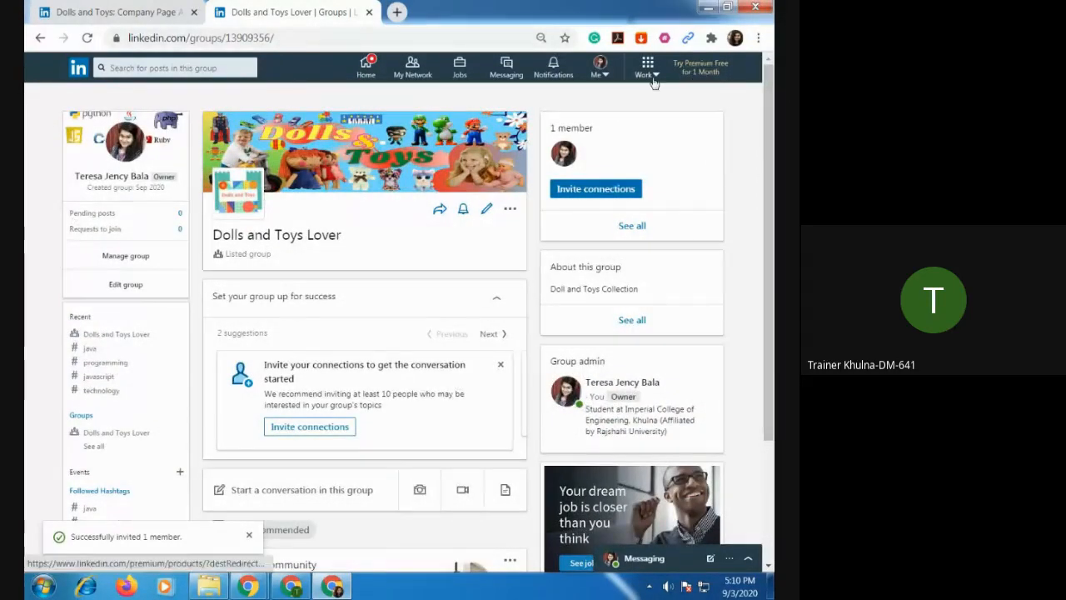
click(365, 70)
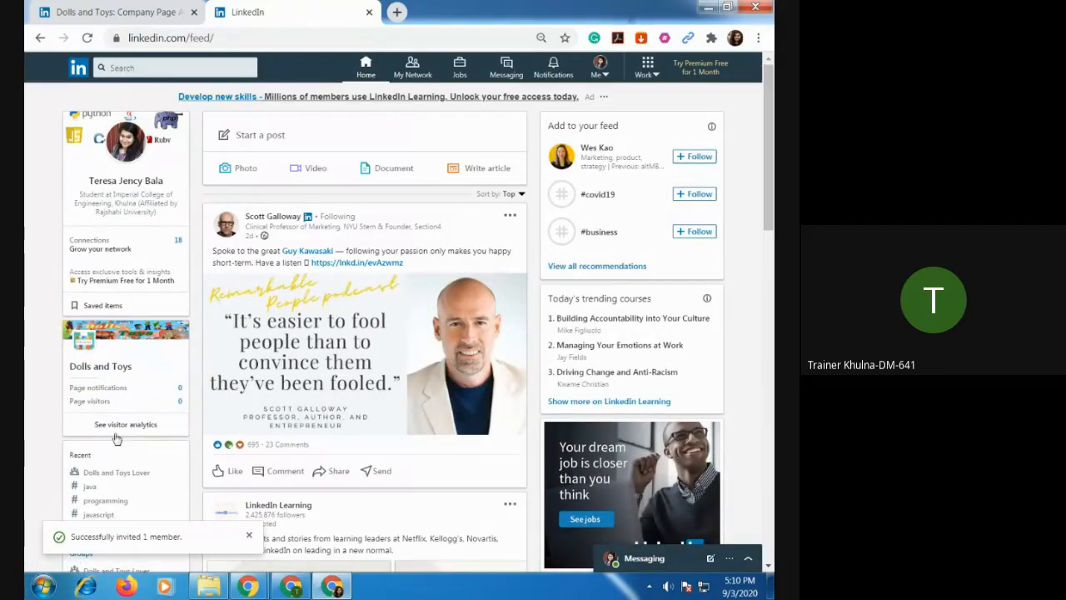
click(116, 374)
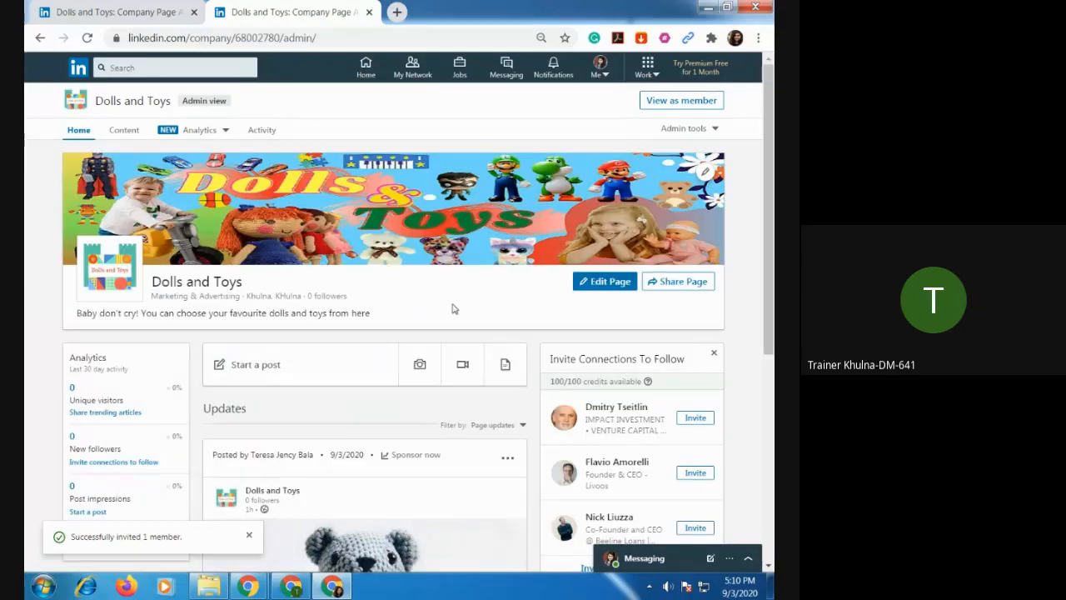
scroll(457, 326, down, 4)
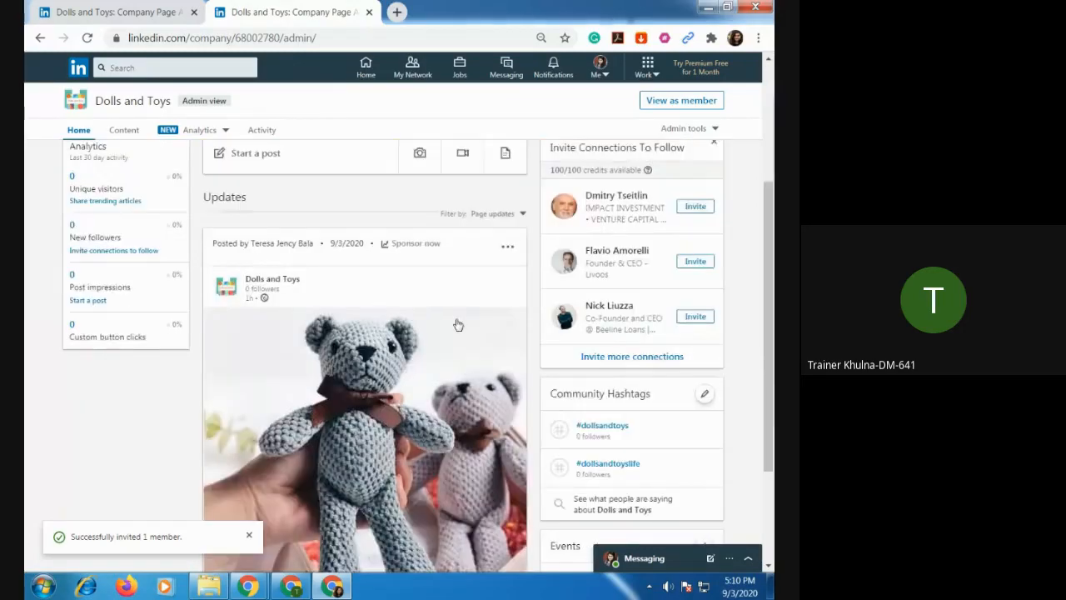
scroll(457, 326, up, 3)
scroll(457, 328, up, 2)
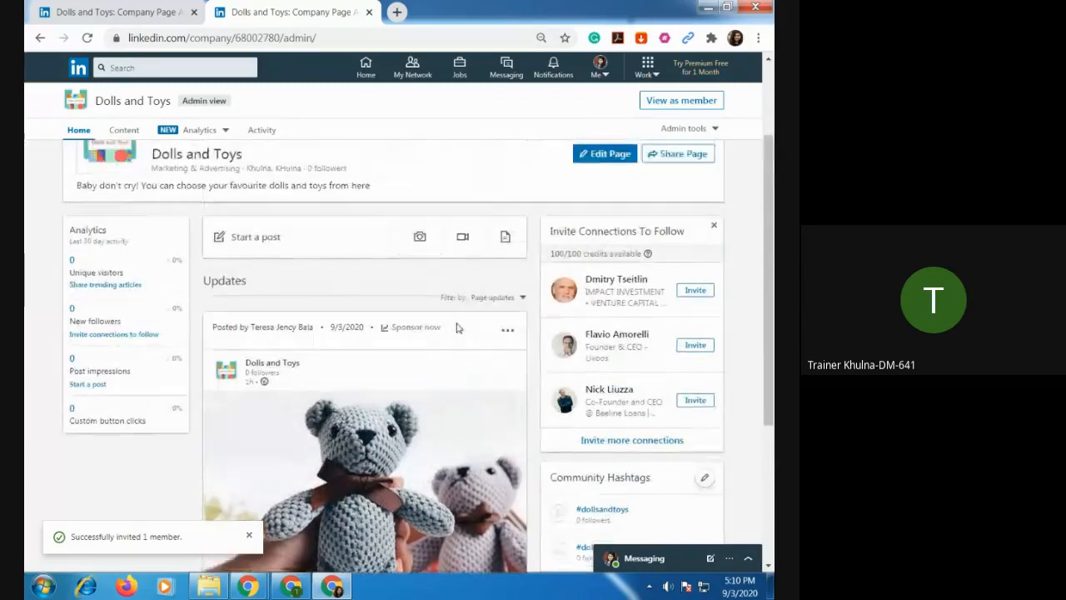
Open LinkedIn Groups from the list of LinkedIn products and open the Dolls and Toys Lover group.
click(657, 75)
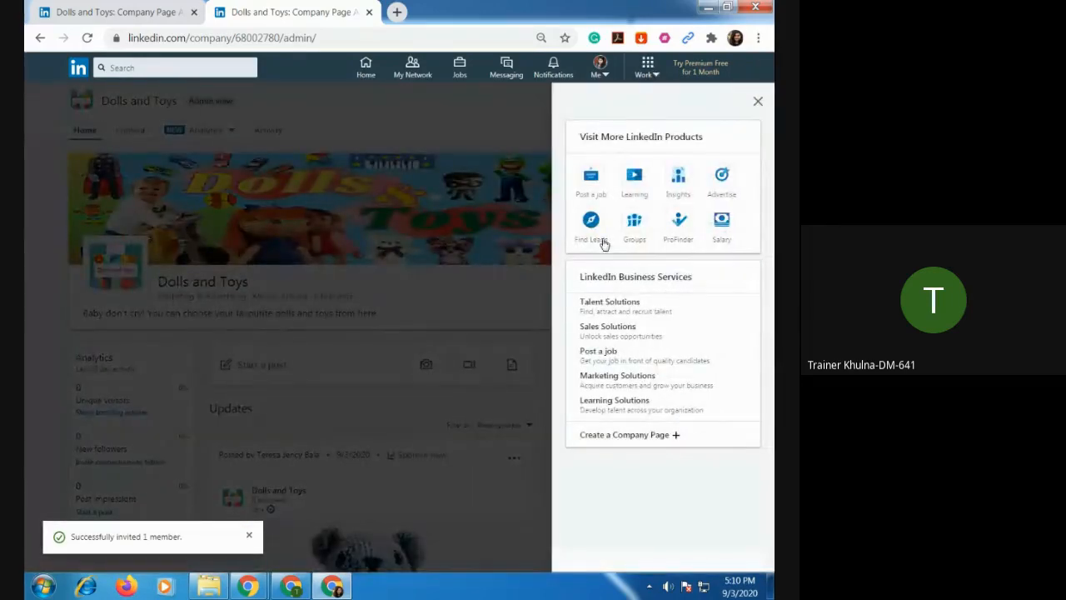
click(635, 221)
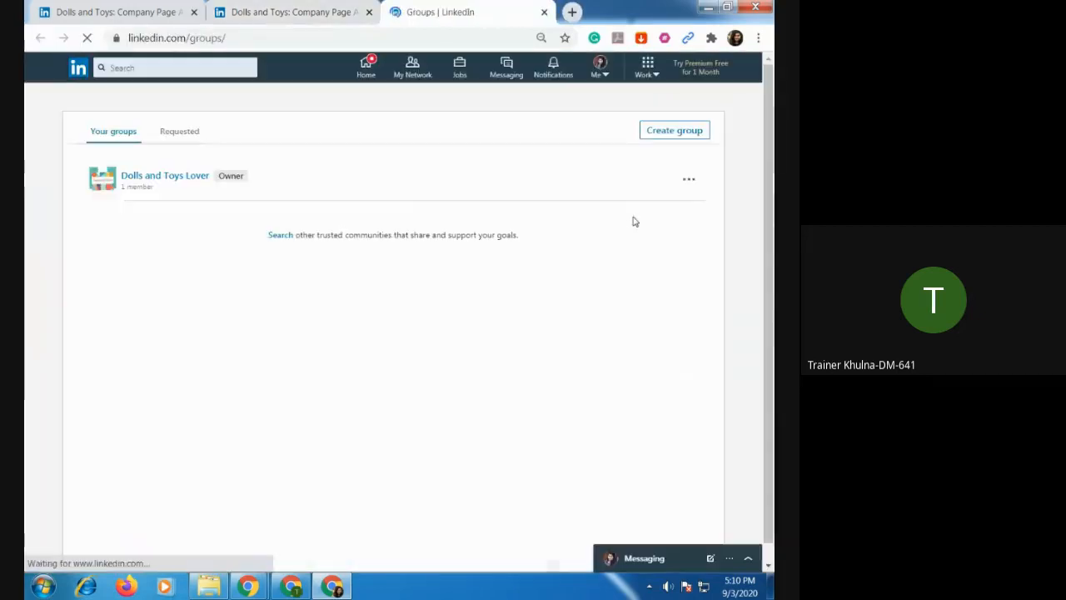
click(164, 176)
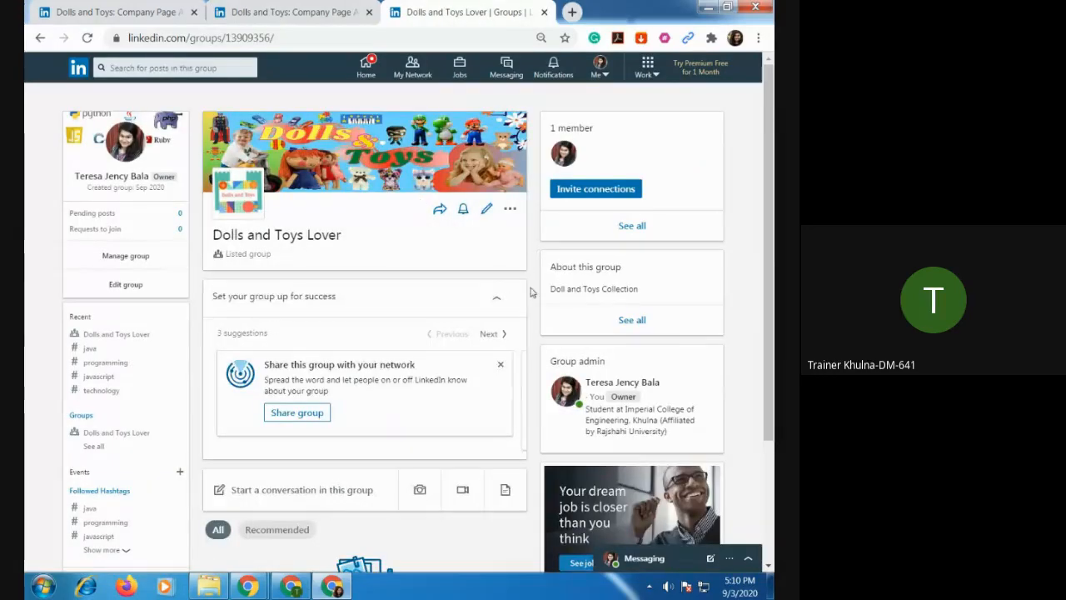
Switch to the other Chrome window that uses the invited connection's account and open LinkedIn in a new tab.
scroll(501, 350, down, 2)
scroll(502, 371, up, 2)
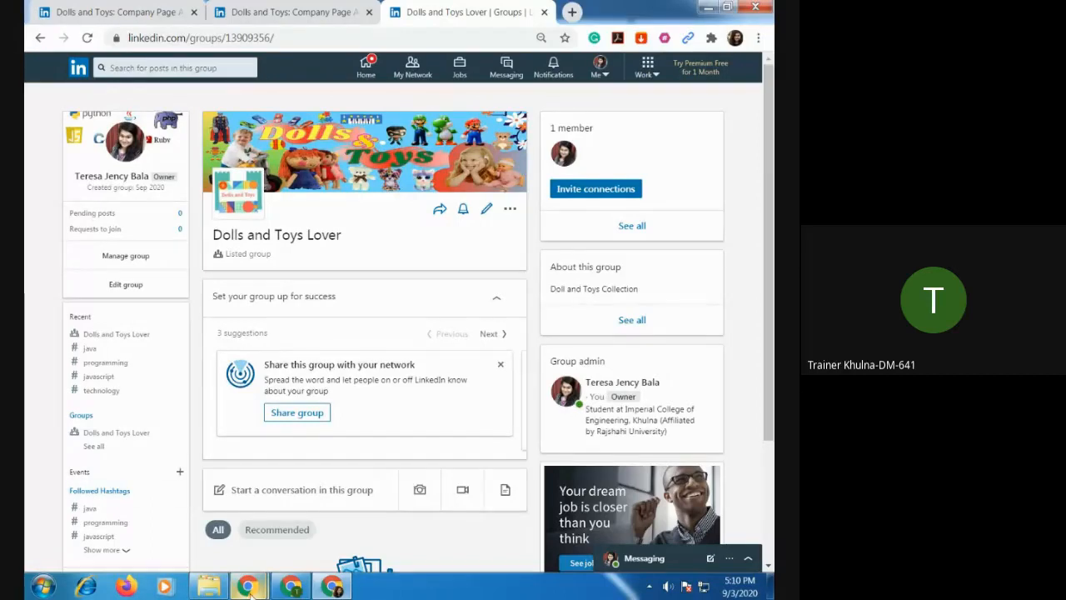
mouse_move(248, 587)
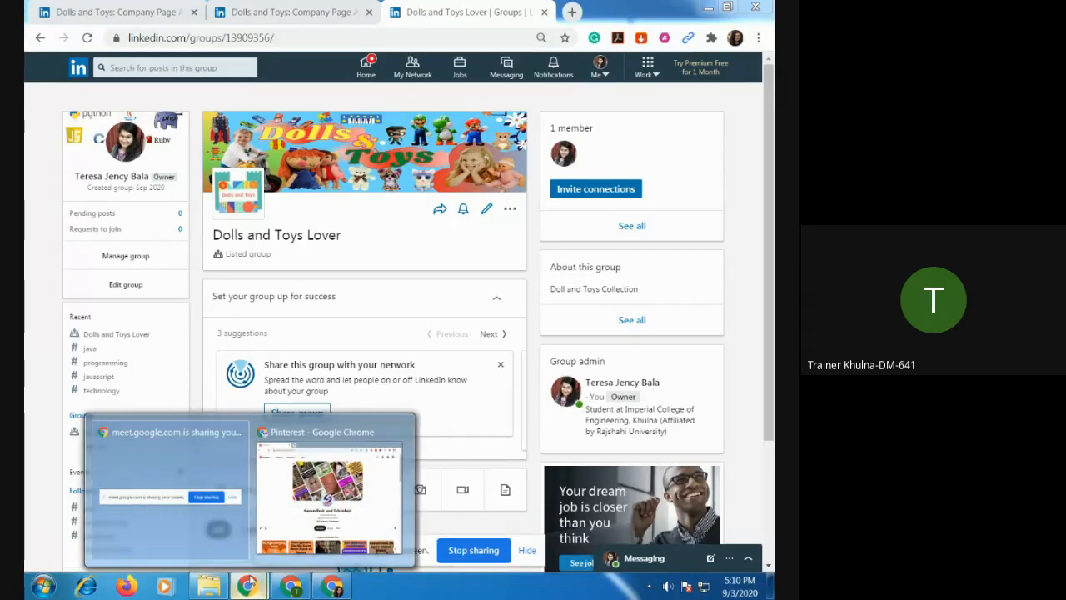
click(329, 492)
key(ctrl+t)
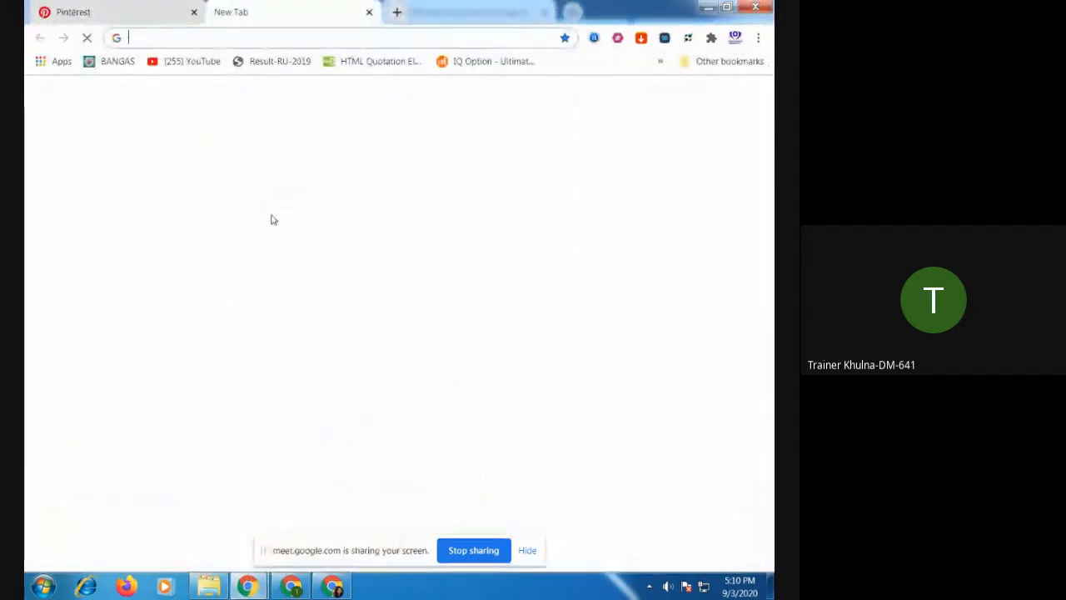
text(li)
key(Return)
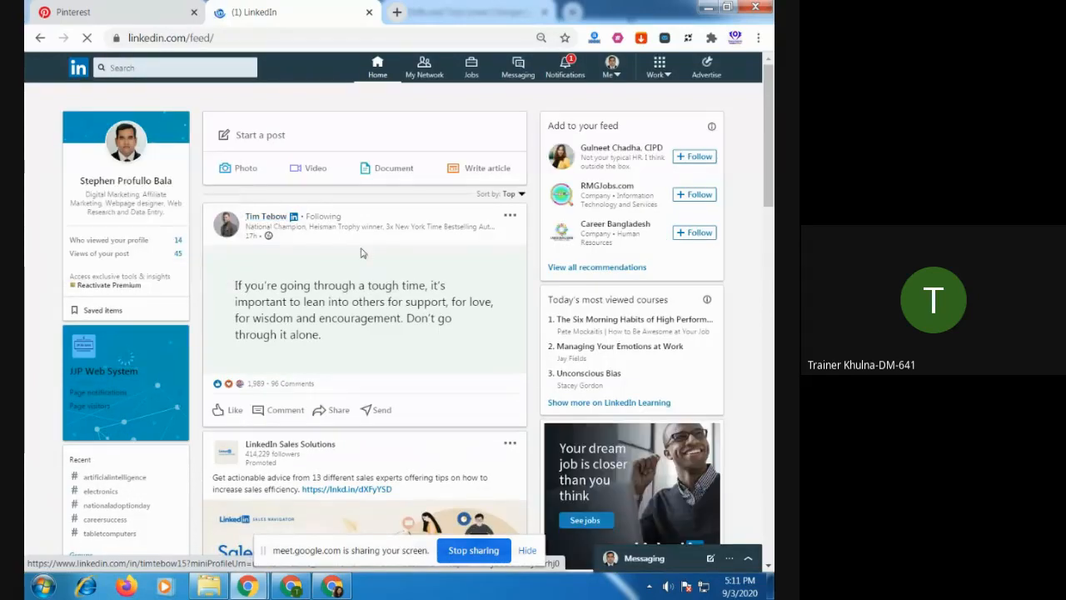
Open the Dolls and Toys Lover group from its invitation in the notifications and accept the invitation.
click(567, 79)
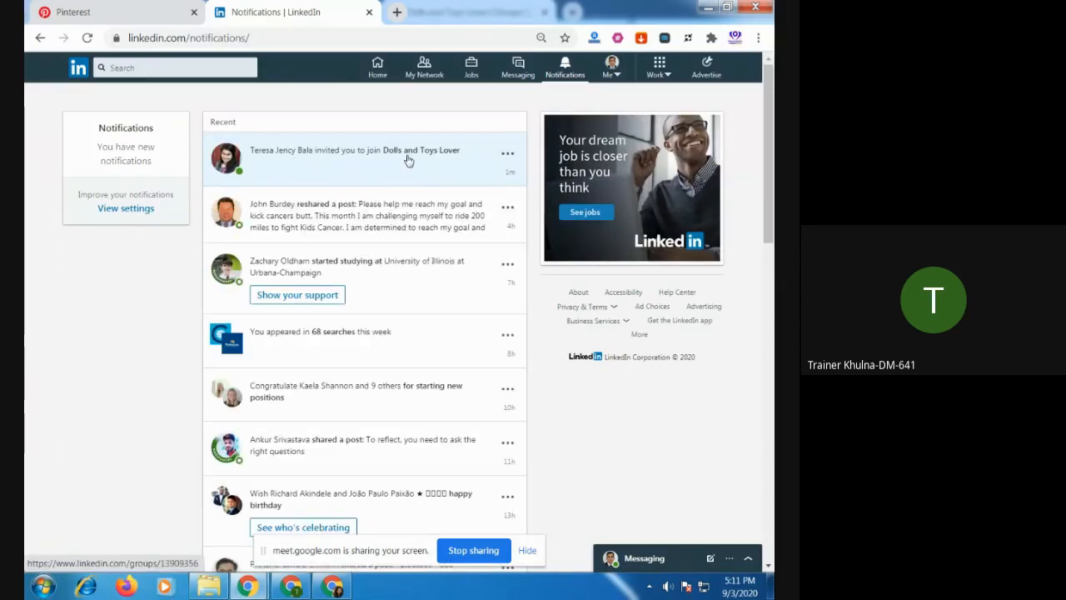
click(507, 156)
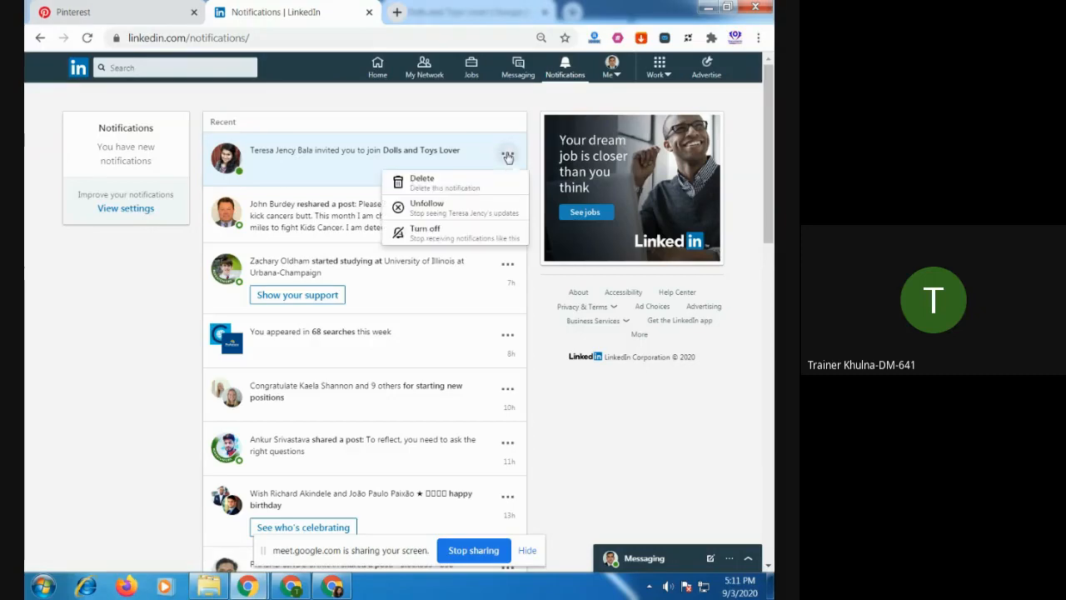
click(433, 151)
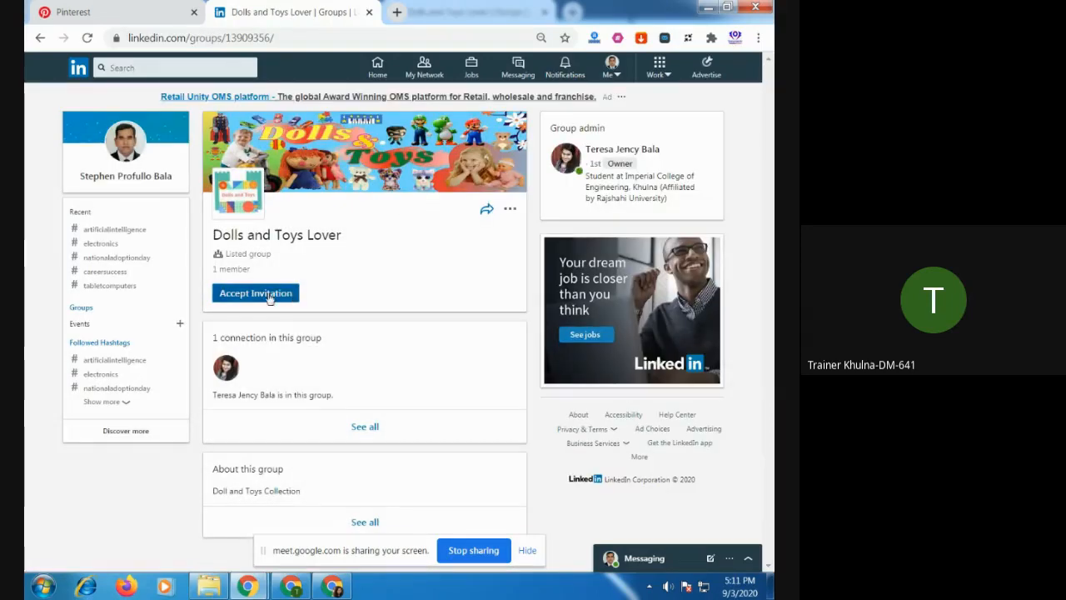
click(265, 293)
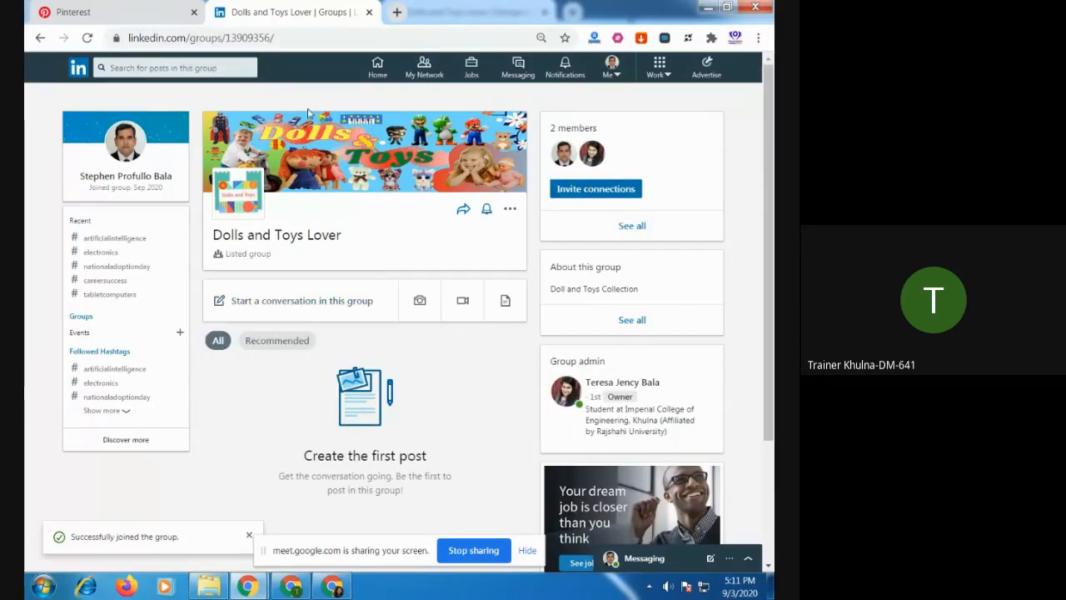
Close the invited member's group tab, then reload the Dolls and Toys Lover page in the owner's window and check its members.
click(369, 13)
click(336, 589)
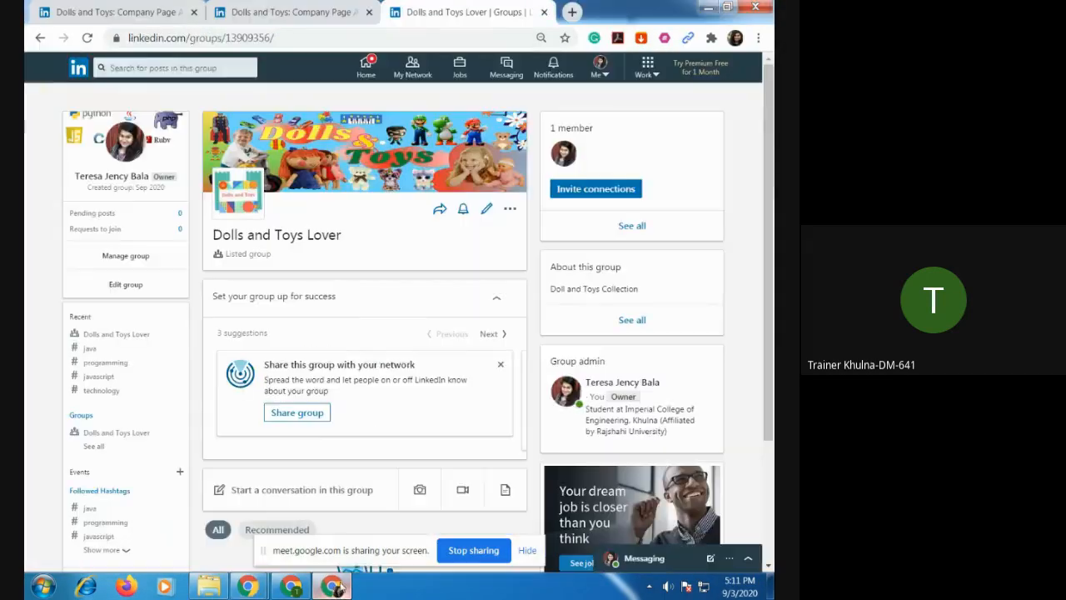
click(87, 38)
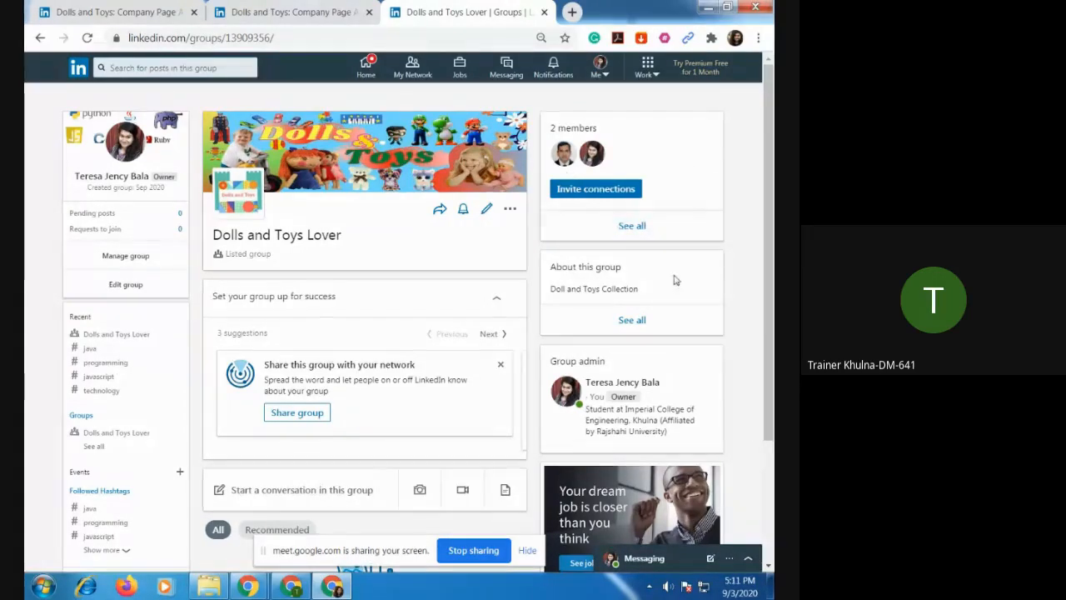
scroll(626, 308, down, 1)
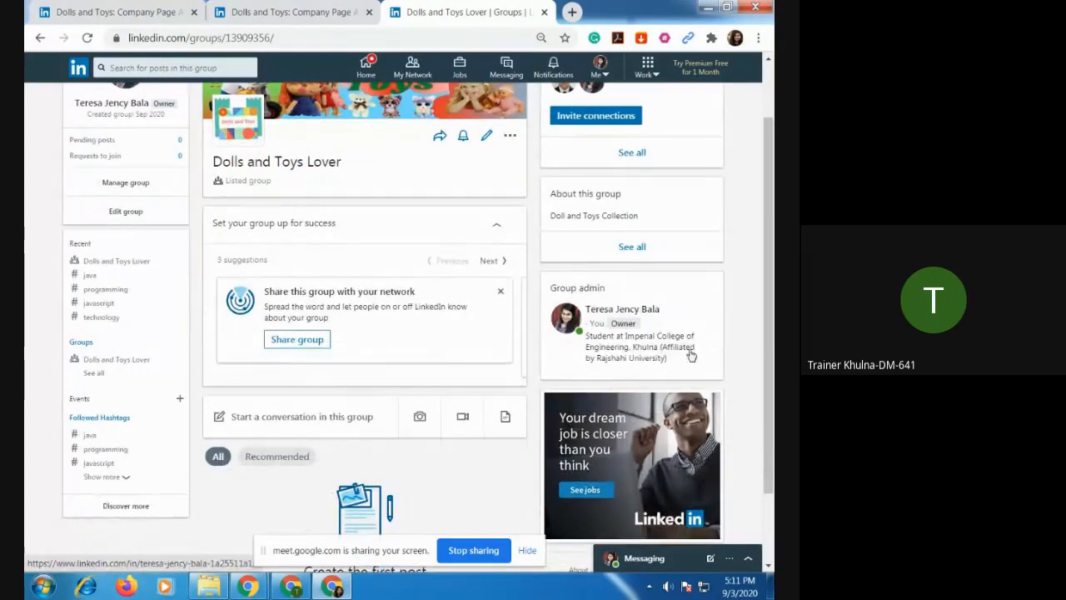
scroll(438, 389, down, 1)
scroll(438, 390, down, 1)
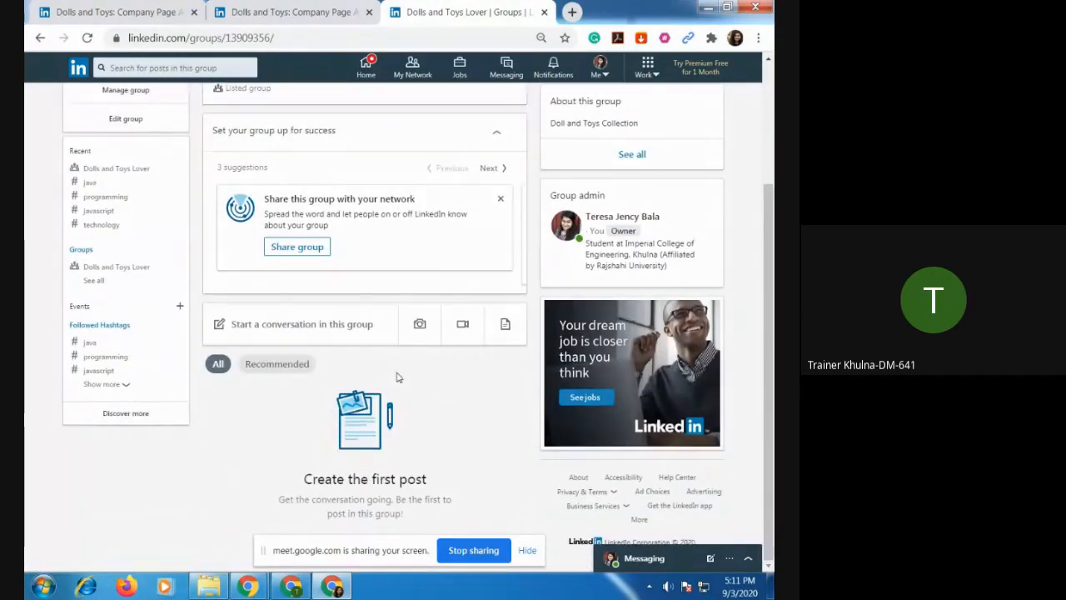
scroll(386, 368, up, 1)
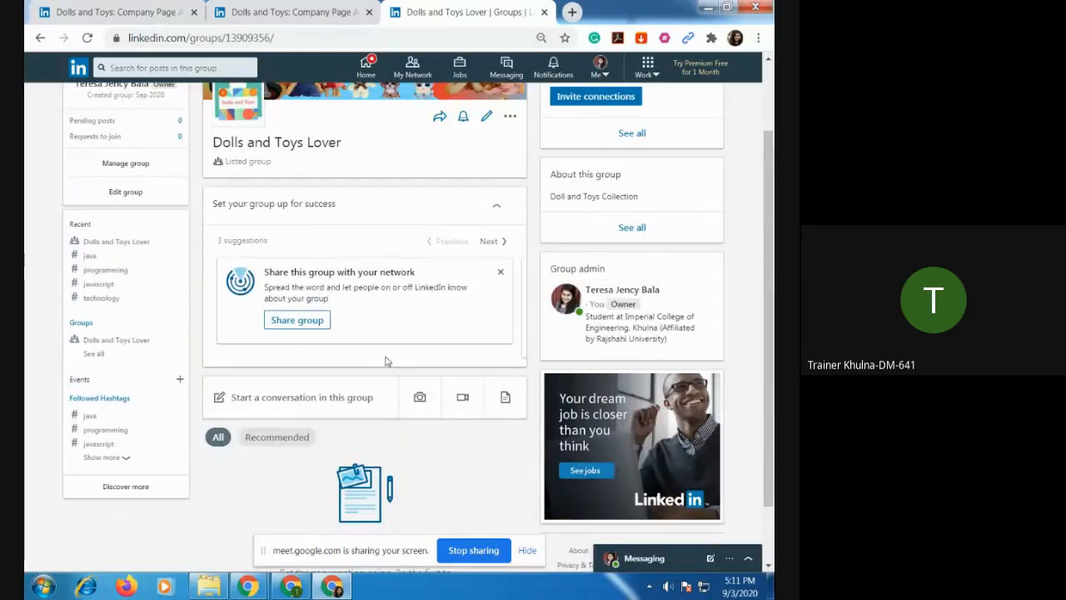
scroll(386, 359, up, 1)
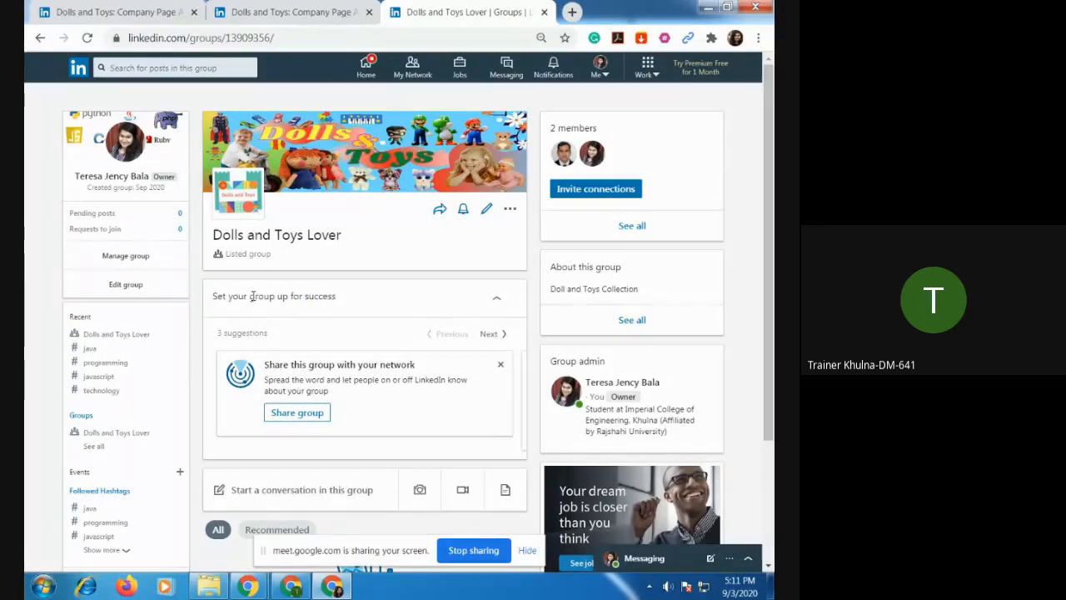
Dismiss the group setup suggestions for sharing the group, inviting connections and creating a welcome post.
scroll(394, 317, down, 4)
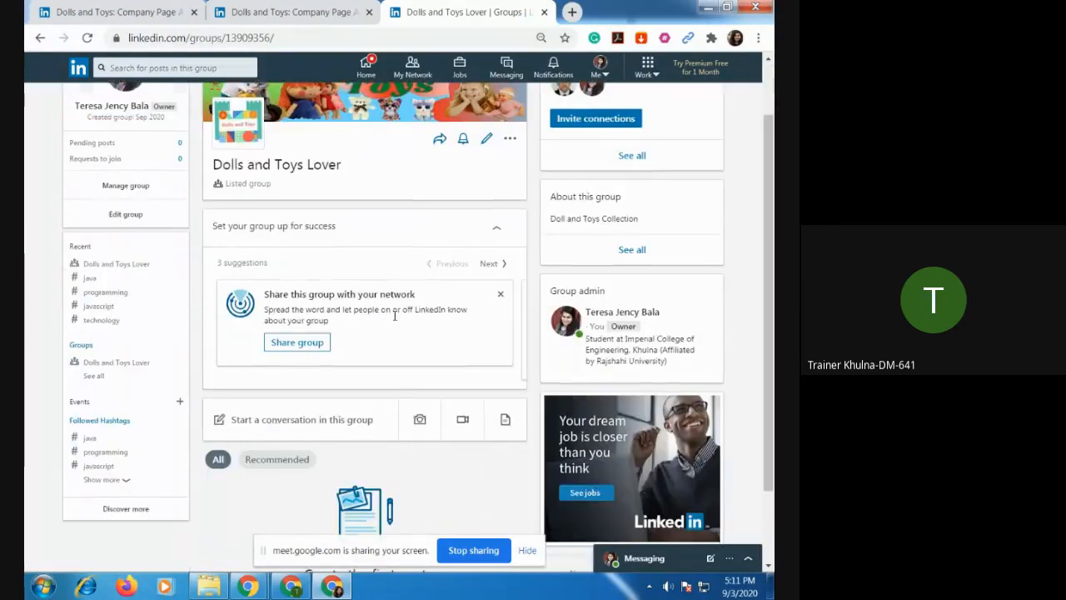
click(501, 201)
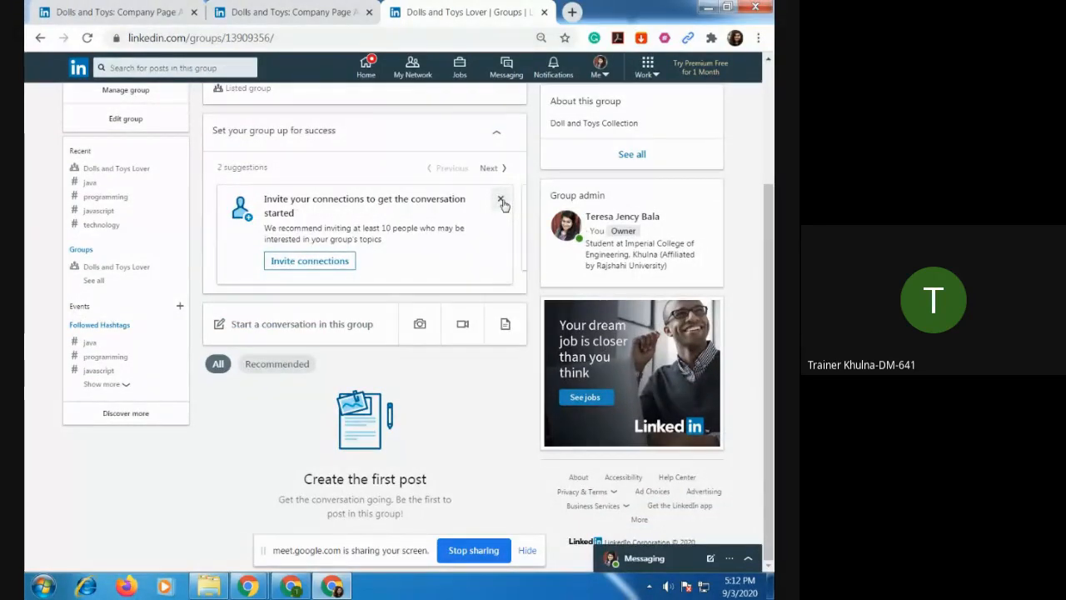
click(500, 200)
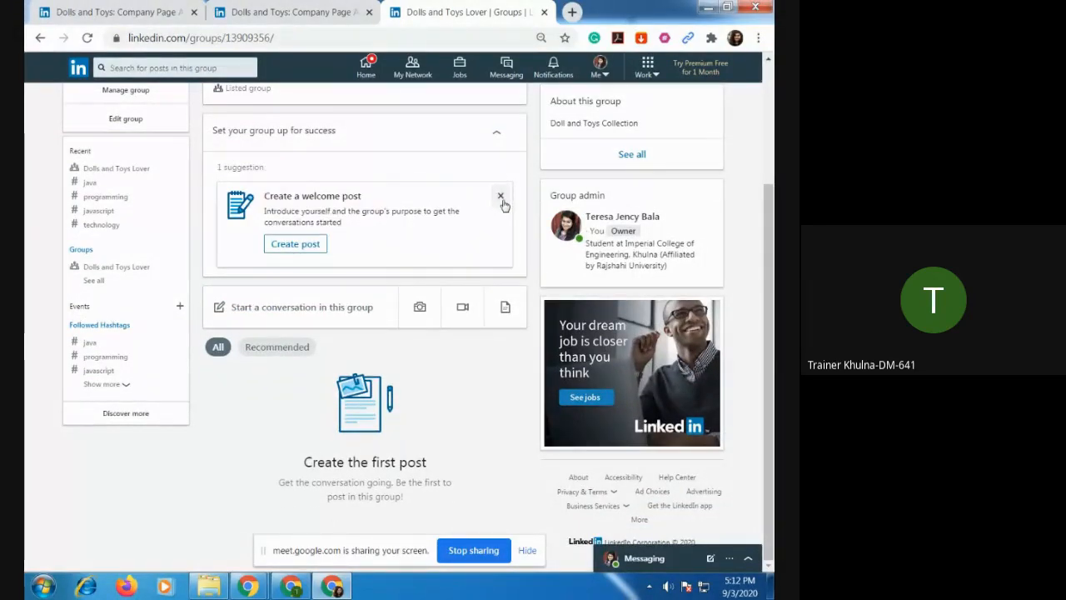
click(500, 198)
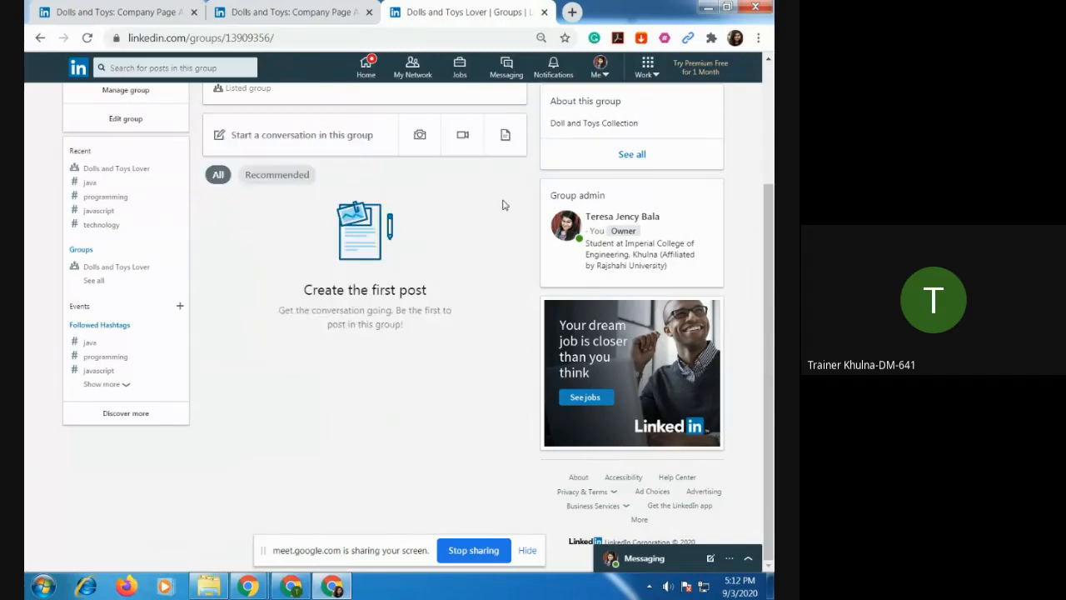
Publish a photo post in the group using the purple teddy bear image from the doll-2 folder.
click(300, 138)
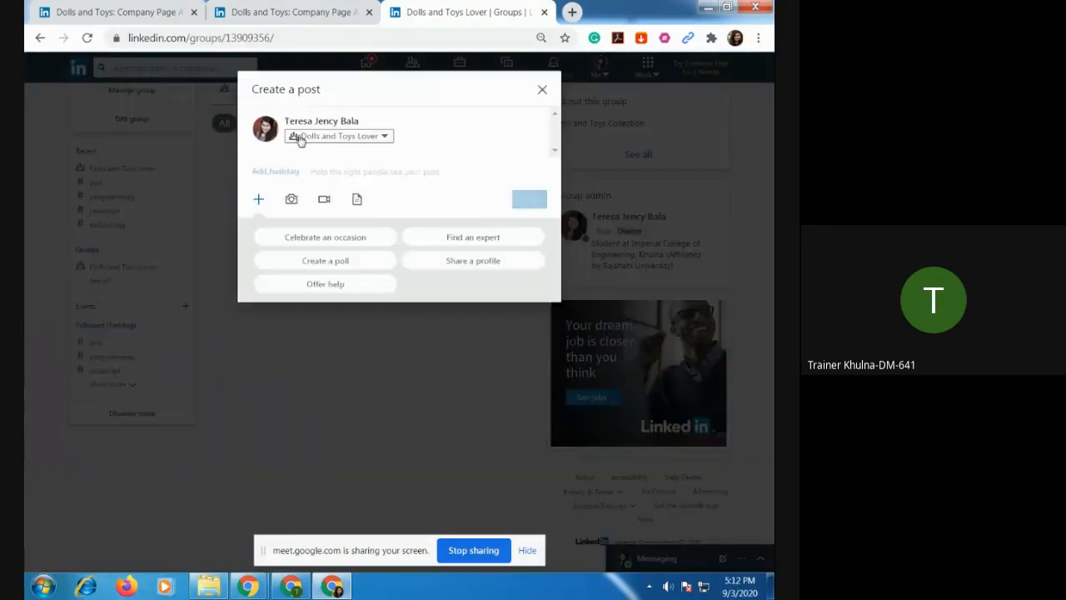
click(298, 296)
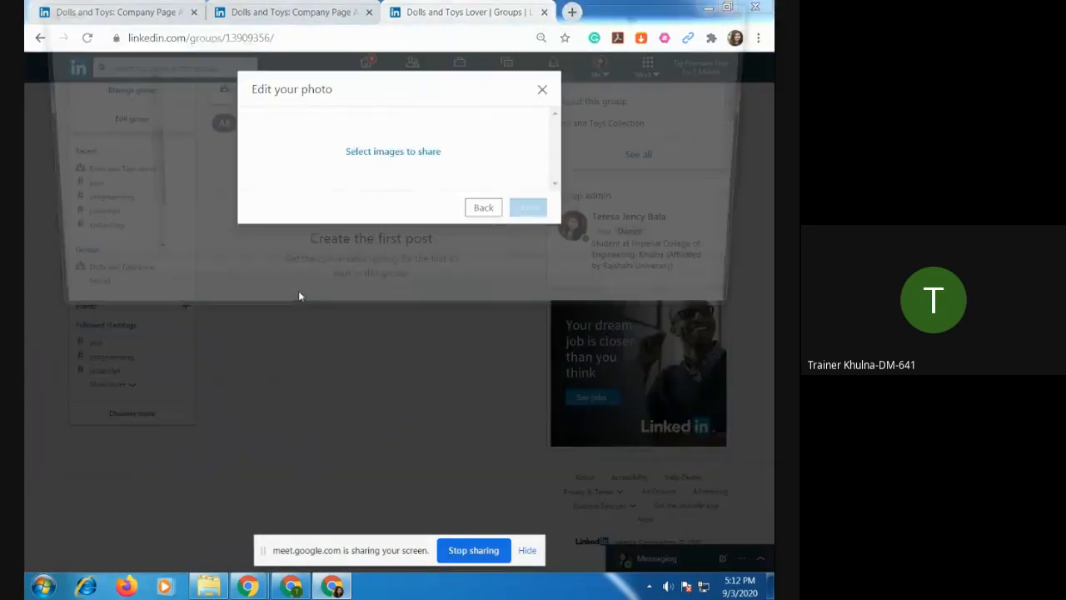
double_click(279, 117)
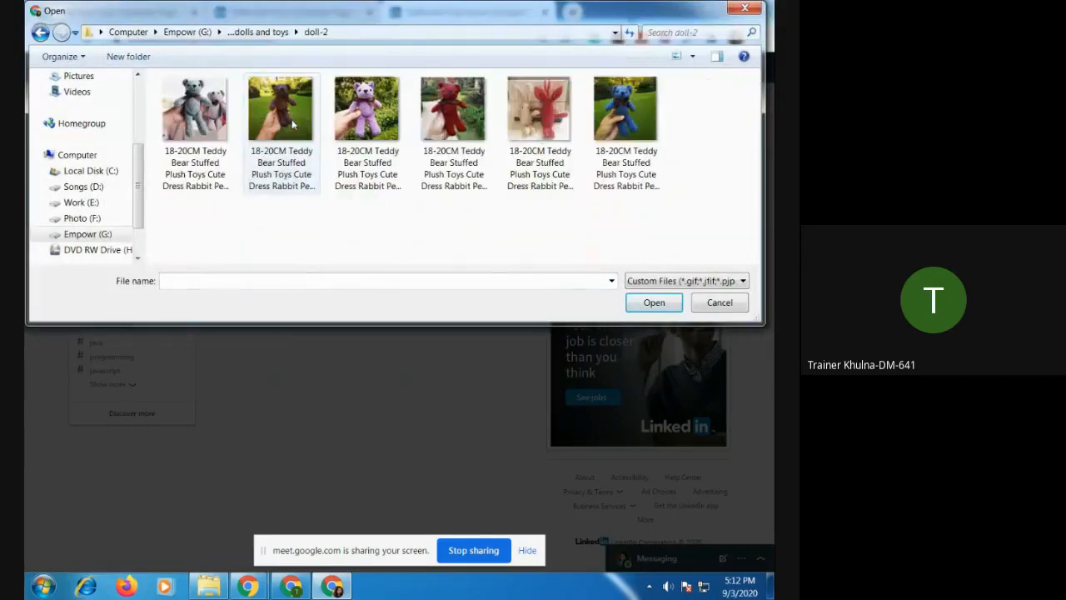
click(386, 130)
double_click(386, 129)
click(530, 421)
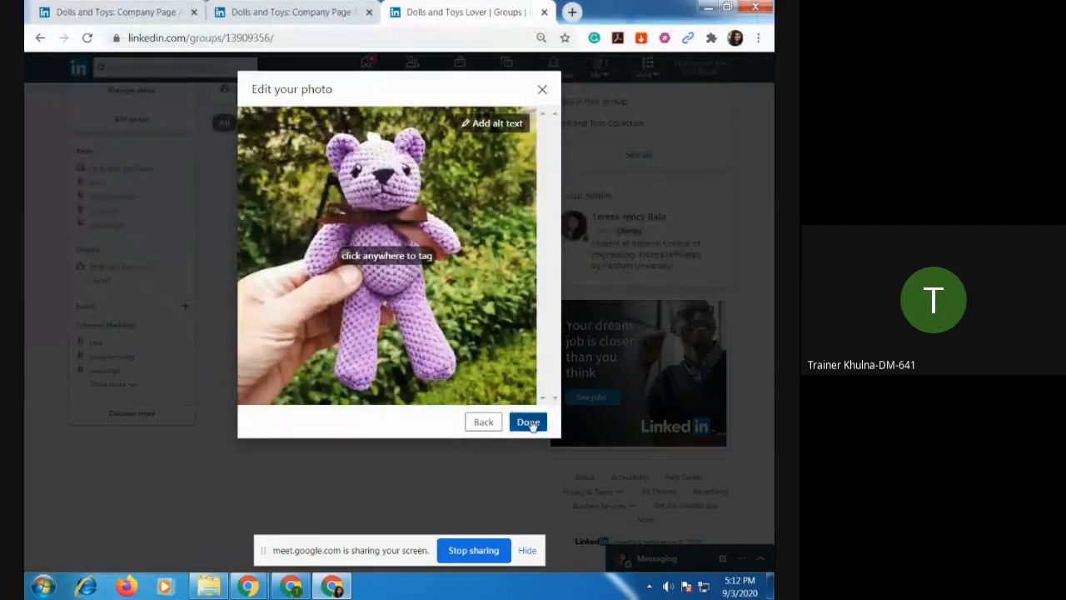
click(529, 478)
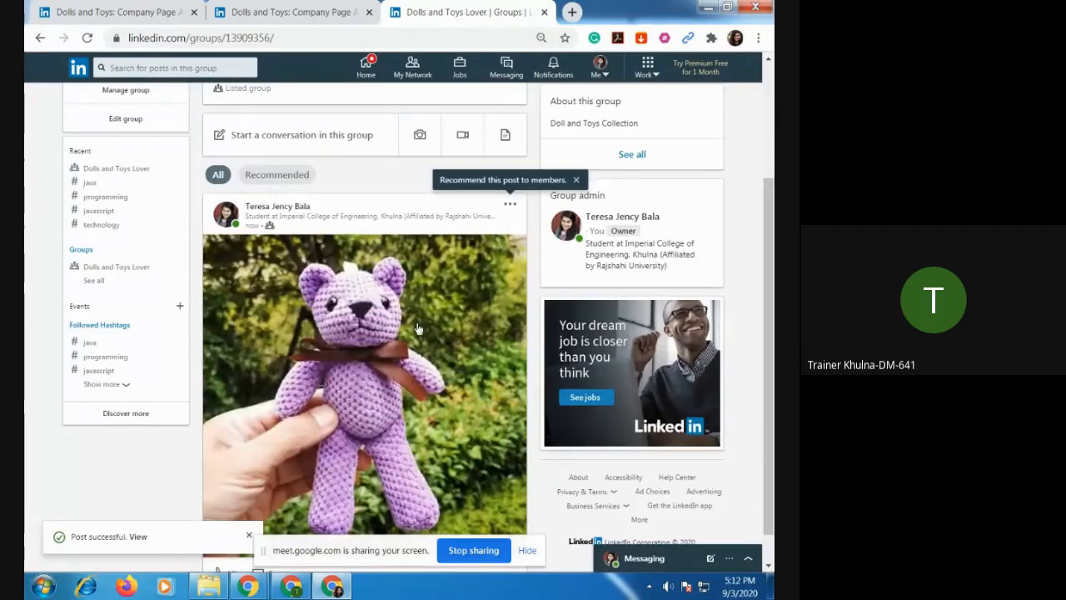
Look over the new teddy bear post, hide the screen-sharing bar and dismiss the post notice.
scroll(412, 360, down, 1)
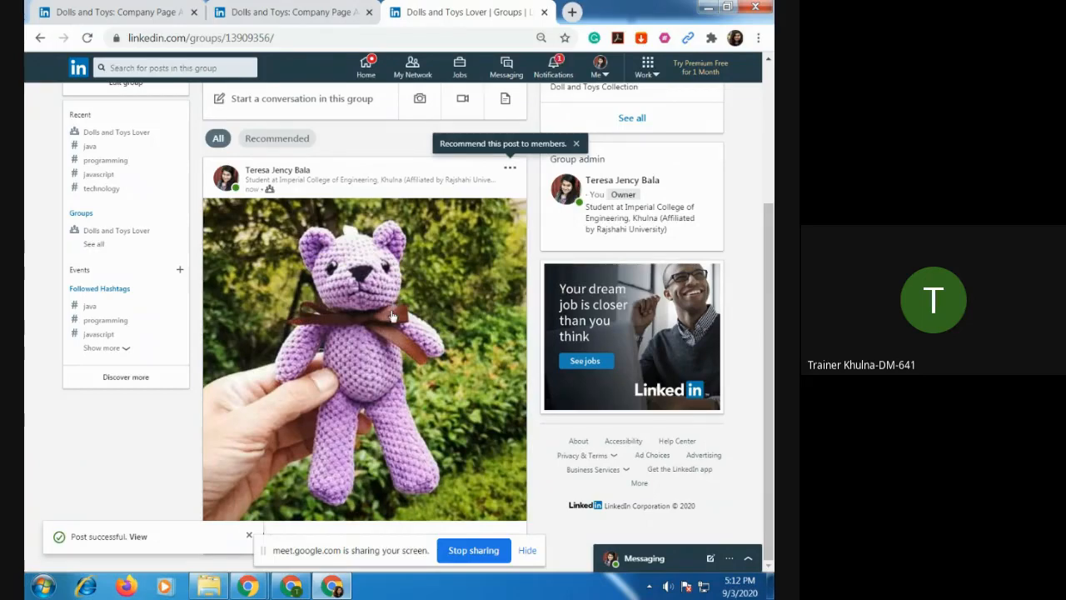
scroll(378, 316, up, 3)
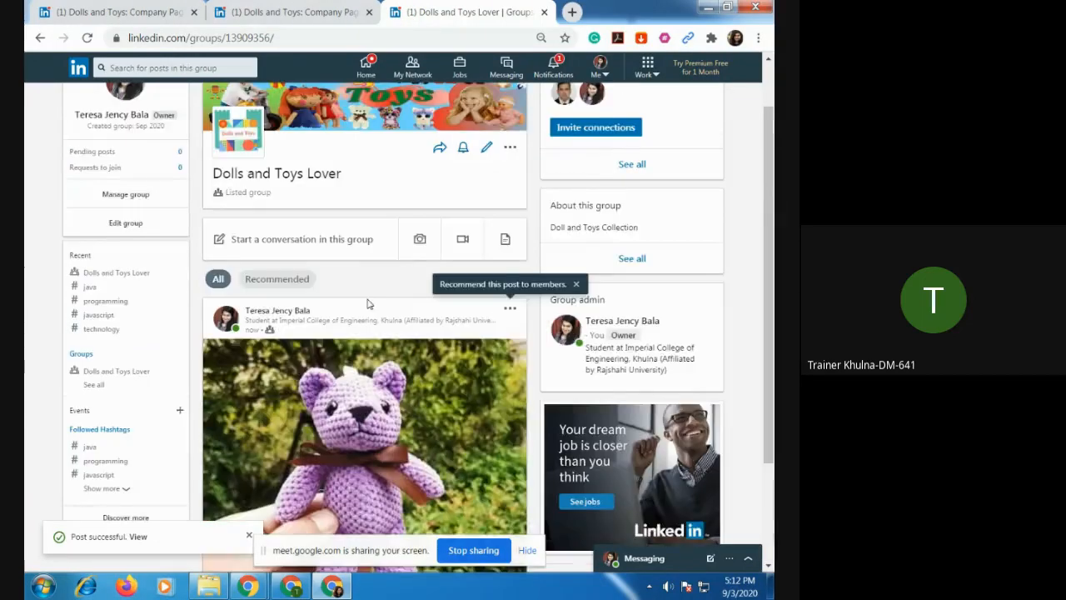
scroll(345, 291, down, 3)
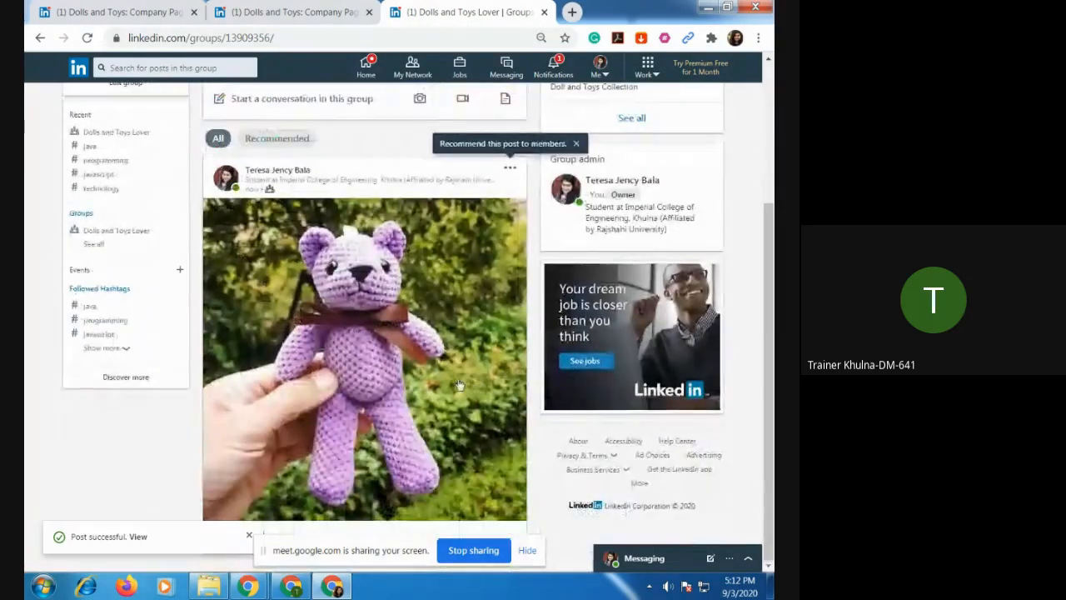
click(527, 553)
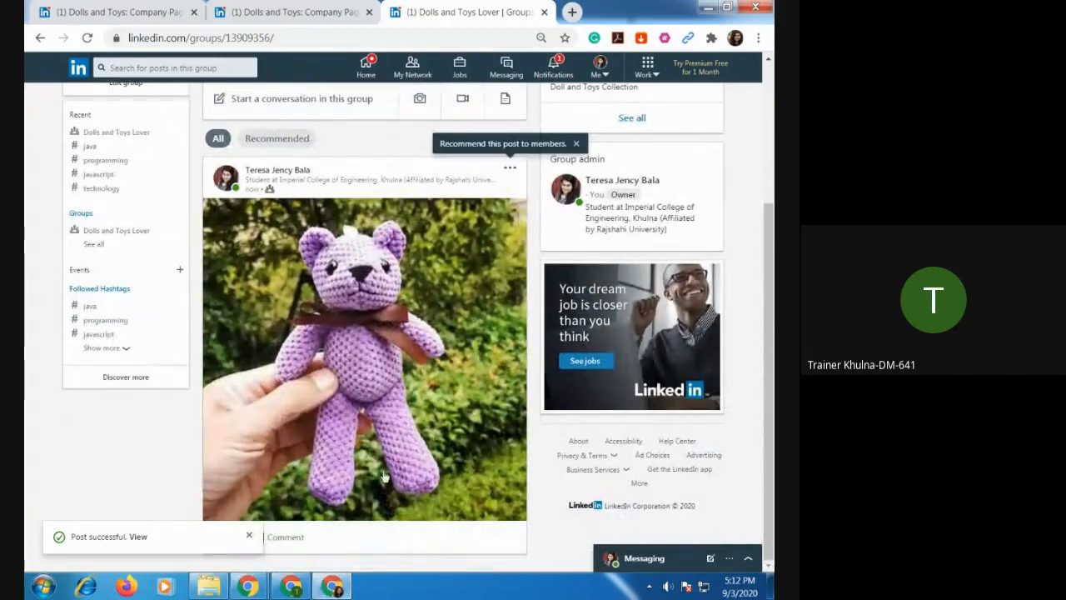
click(250, 537)
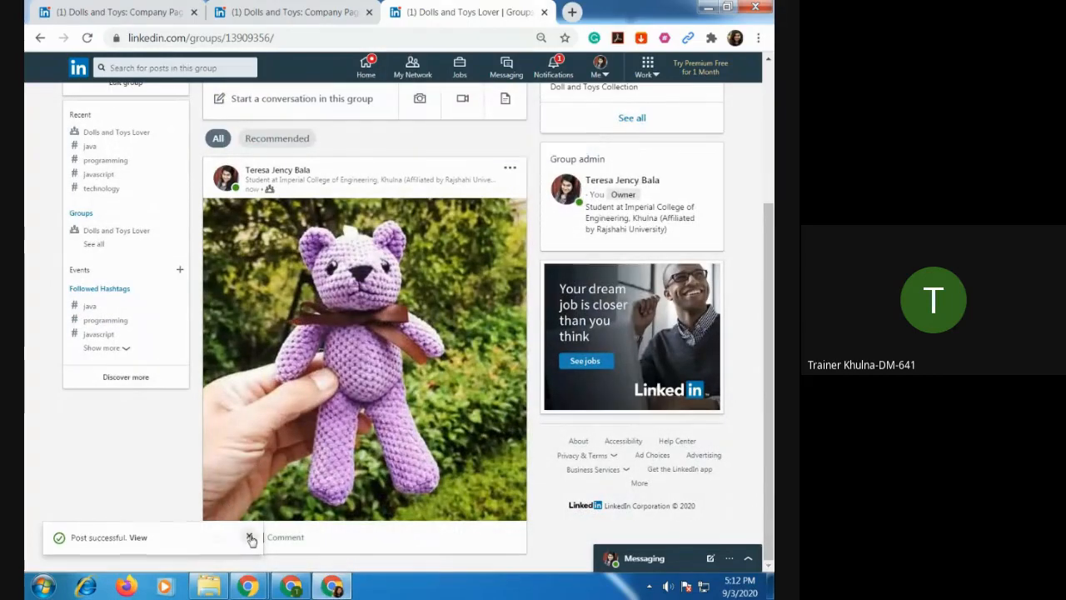
Review the group page with its first post, then view the options for starting another conversation and close them unused.
scroll(439, 429, up, 4)
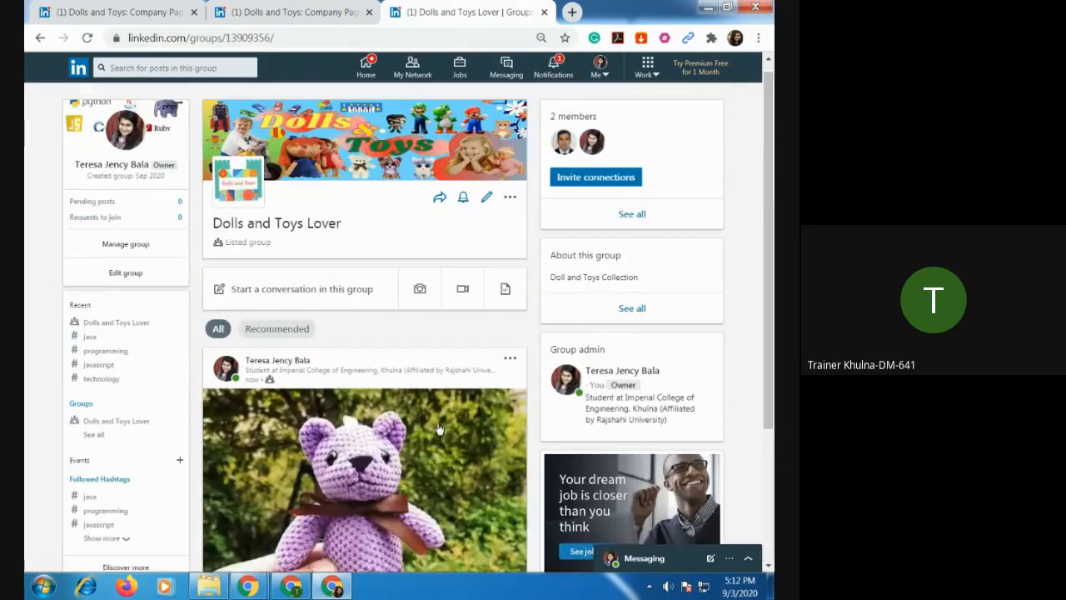
scroll(438, 432, down, 3)
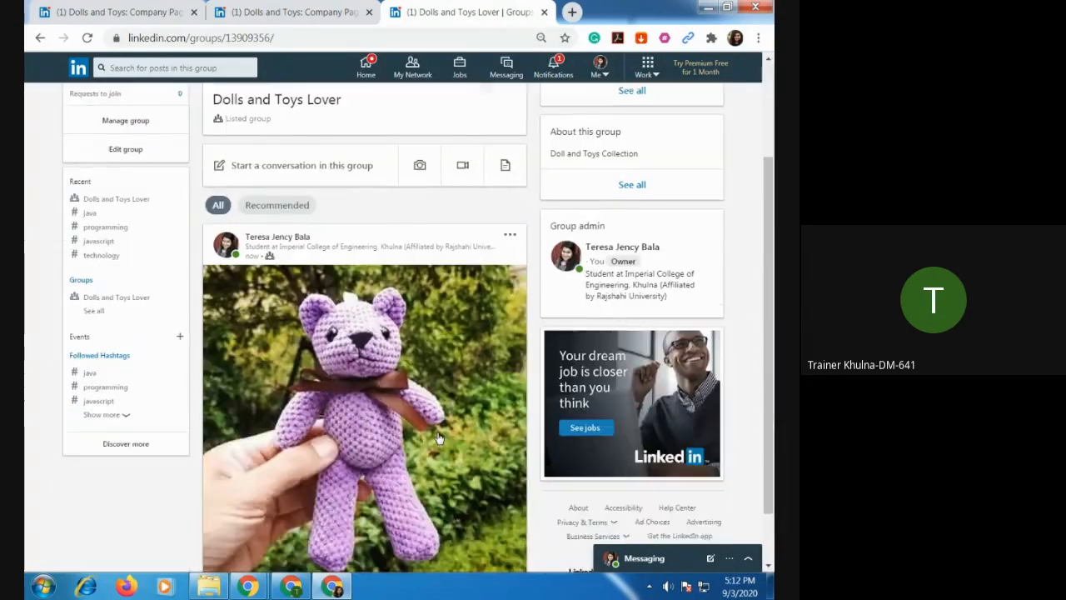
scroll(439, 438, up, 3)
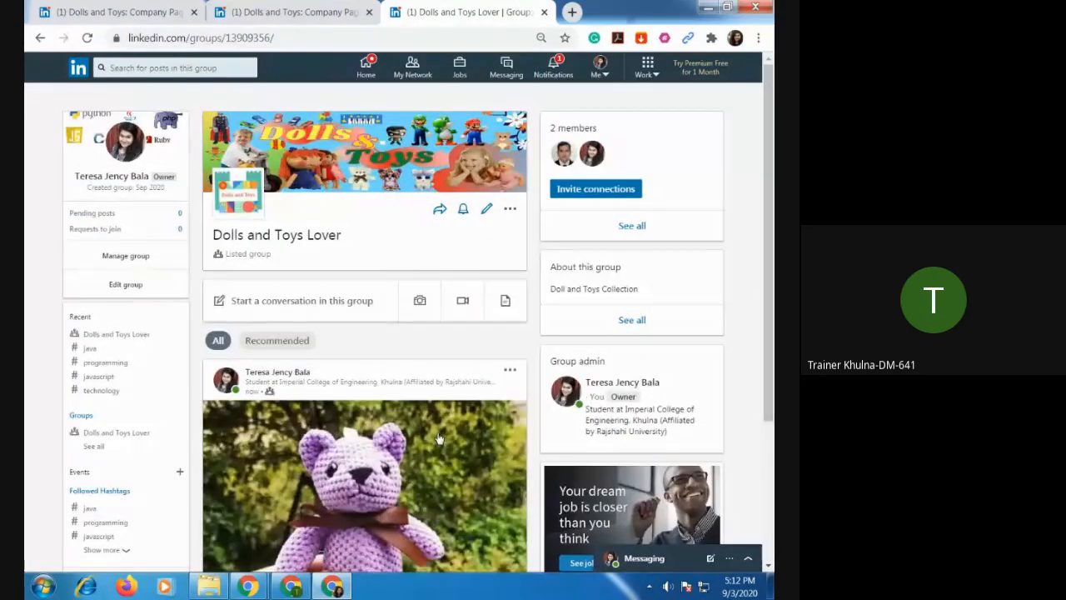
scroll(441, 454, down, 3)
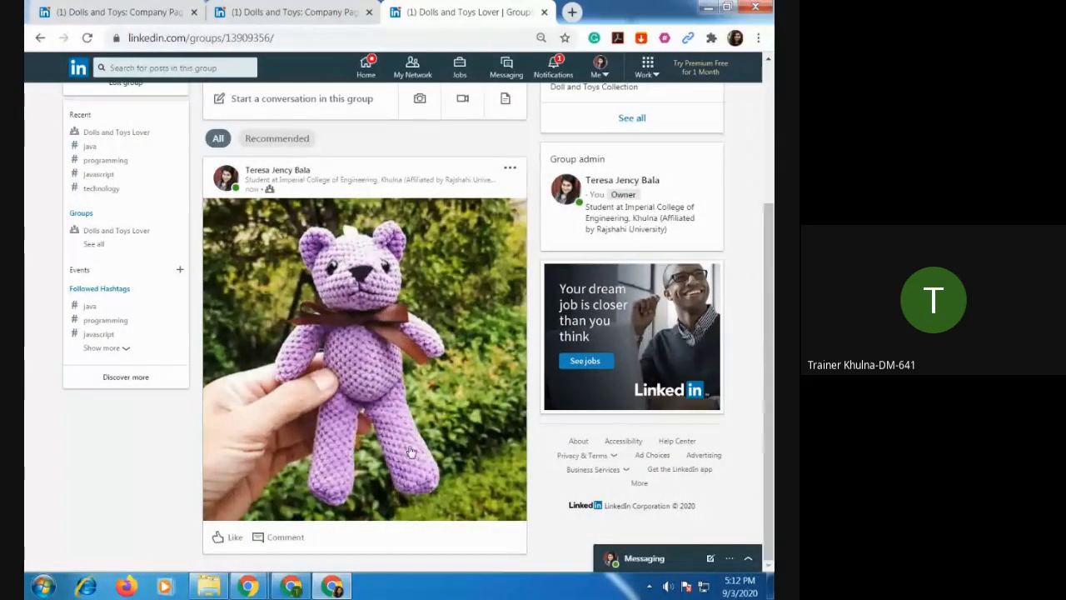
scroll(471, 390, up, 3)
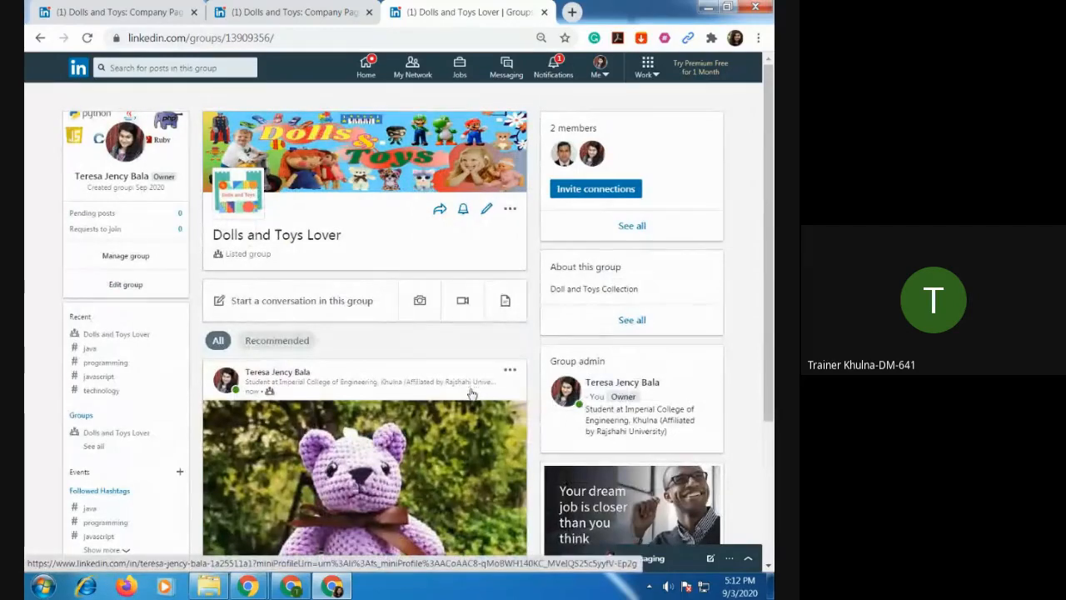
click(342, 301)
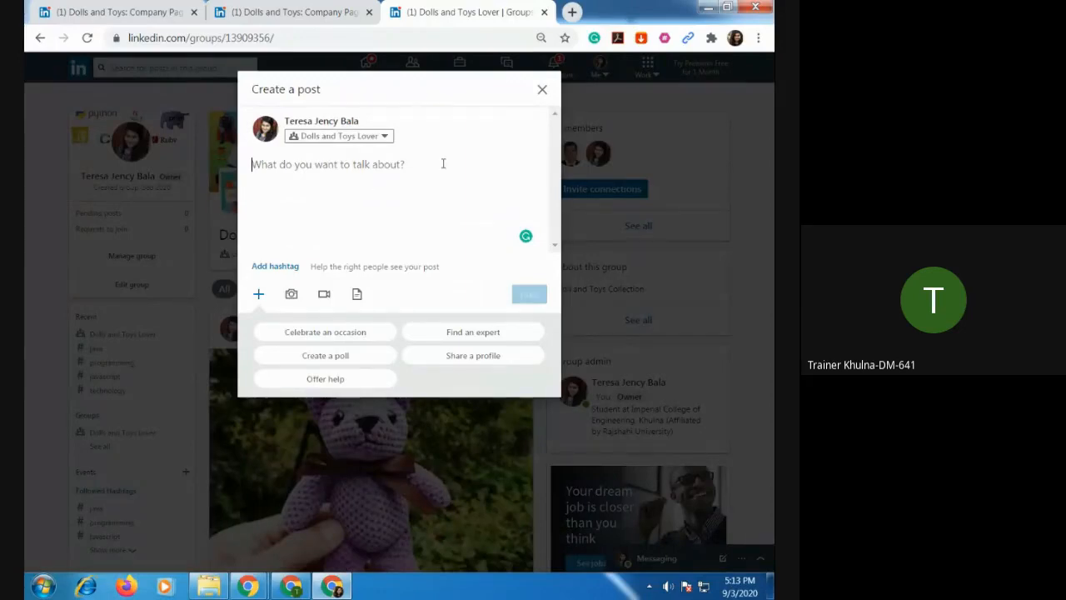
click(541, 92)
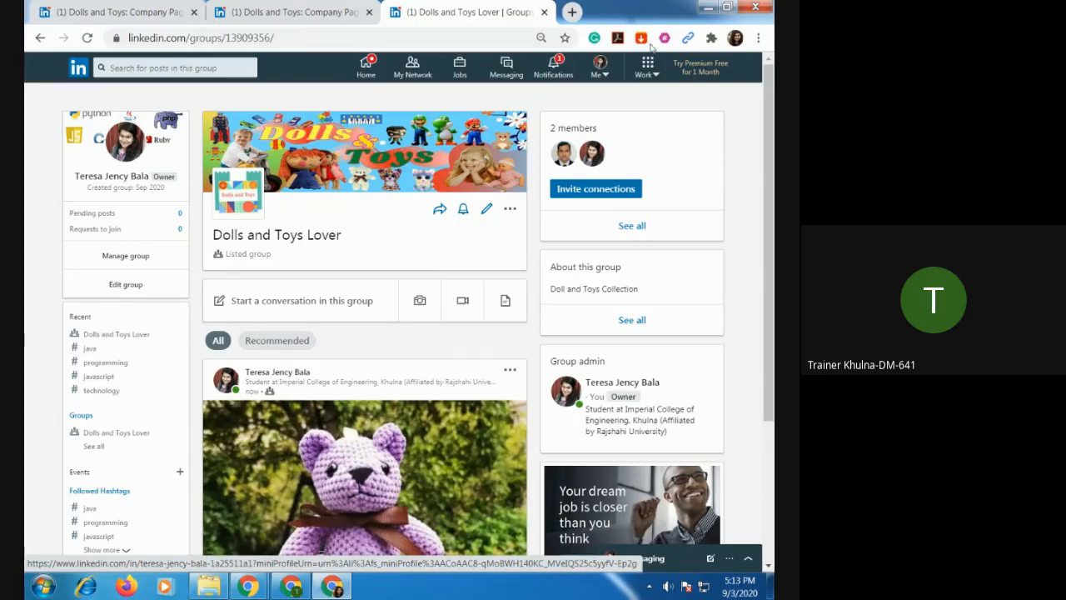
View the page types offered for creating a company page, then close that tab and the leftover products list unused.
click(655, 76)
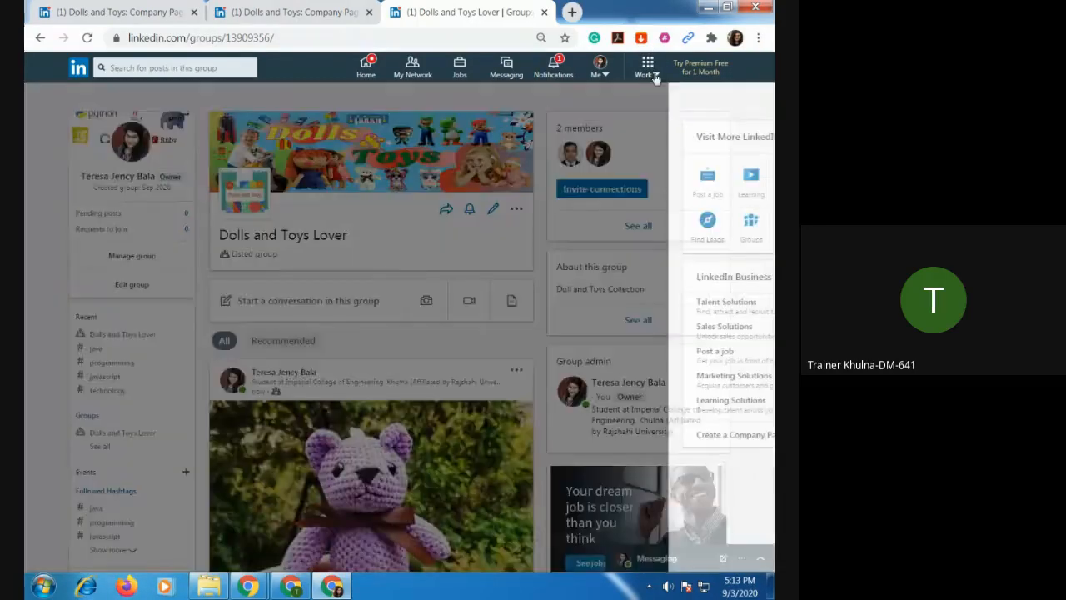
click(626, 439)
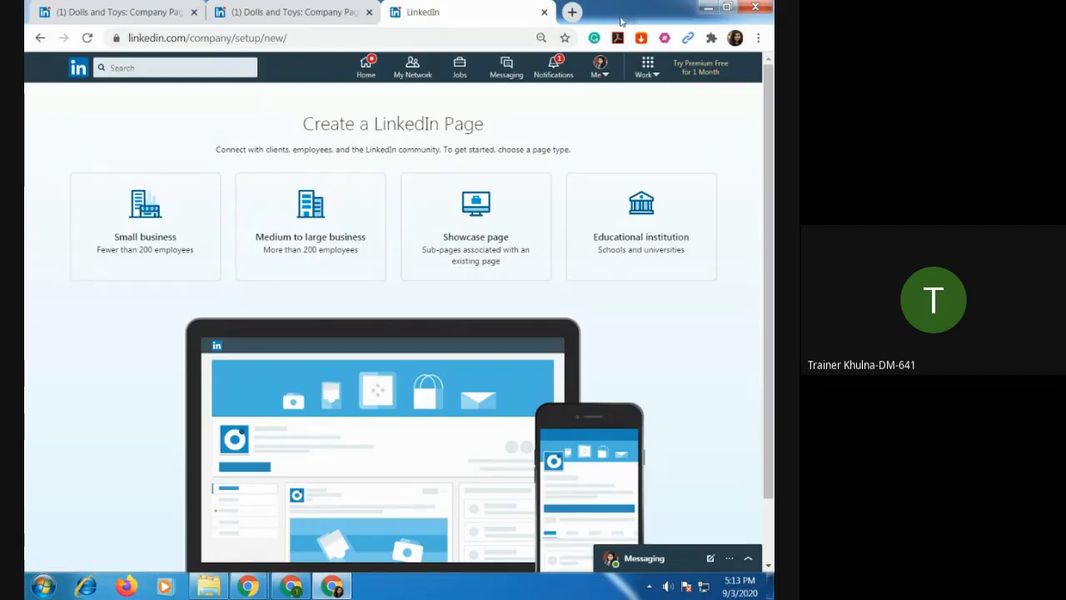
click(543, 12)
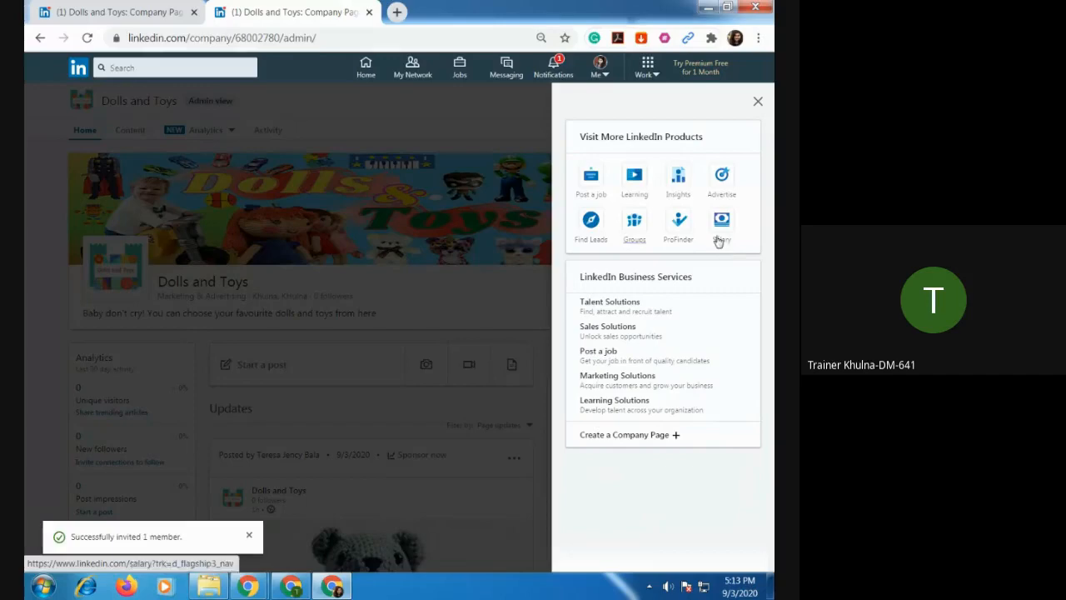
click(756, 103)
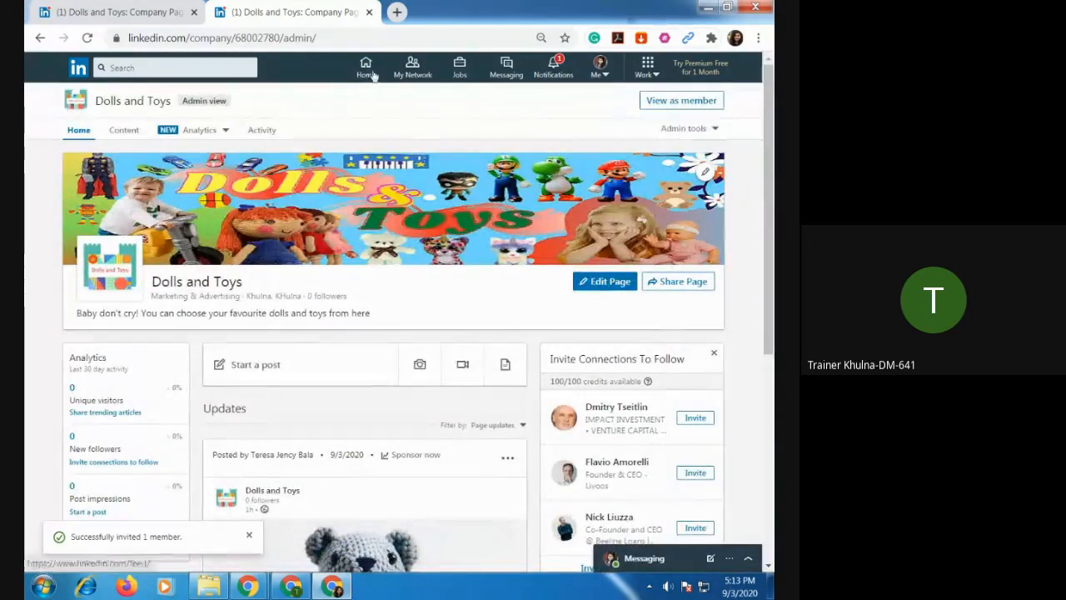
Open the Dolls and Toys admin page from the home feed, look over its teddy bear update and dismiss the invitation notice.
click(366, 68)
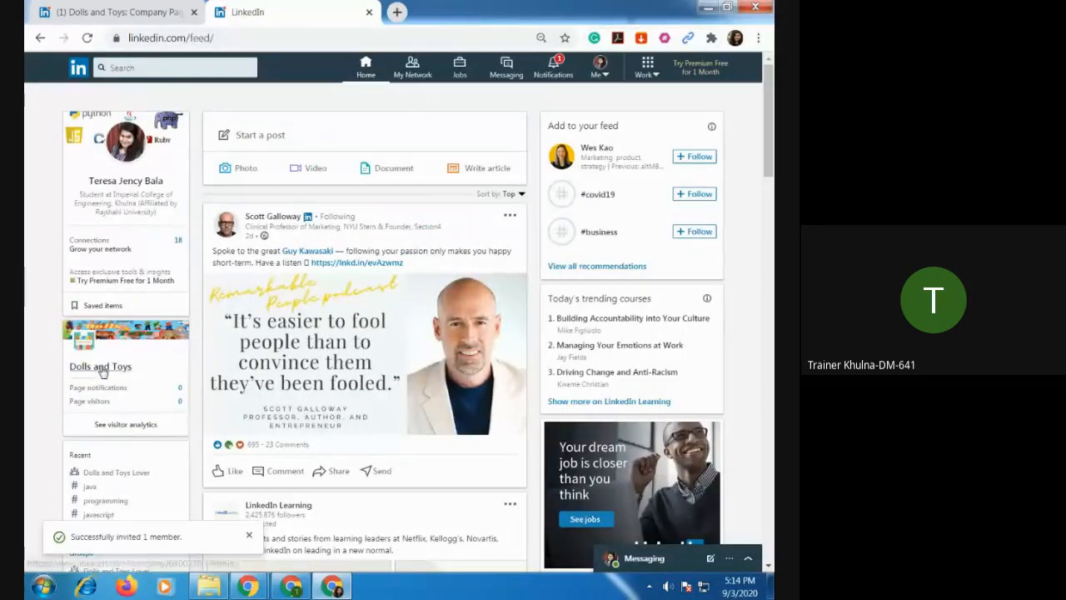
click(101, 367)
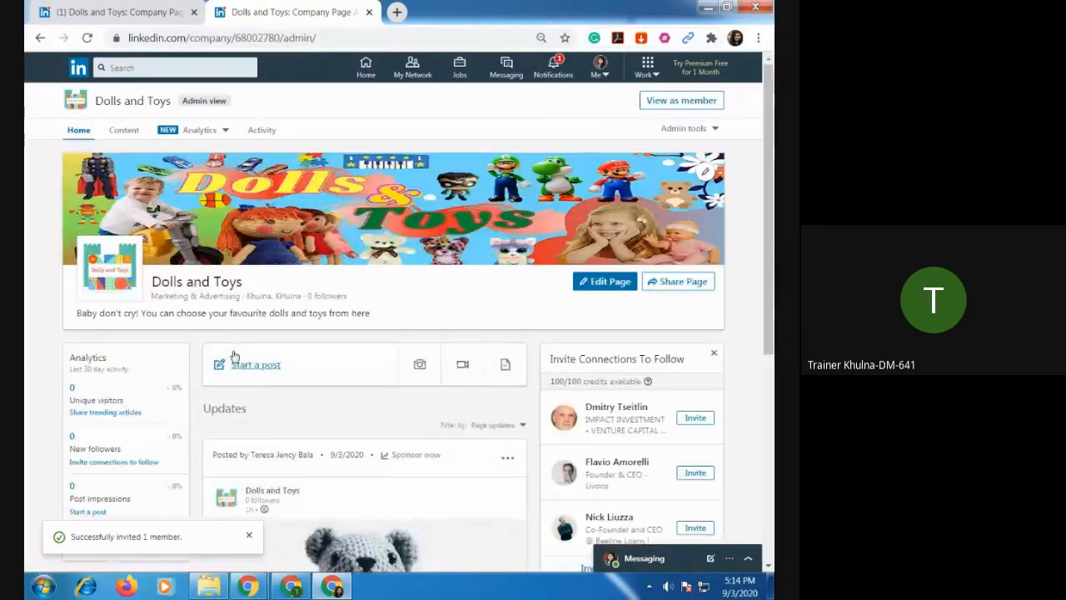
scroll(394, 284, down, 5)
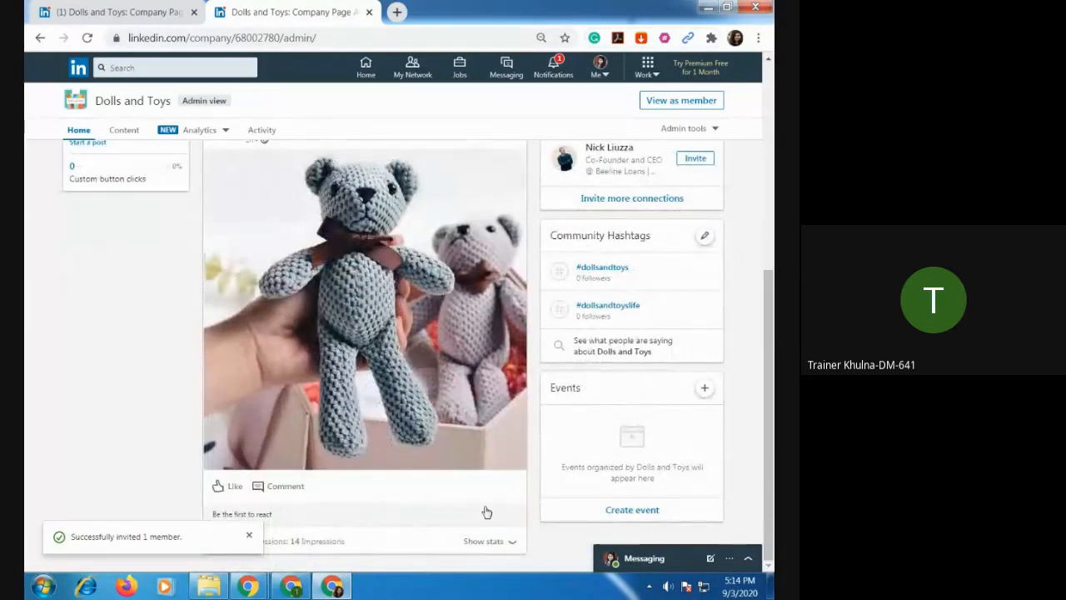
scroll(354, 357, up, 2)
scroll(353, 357, up, 1)
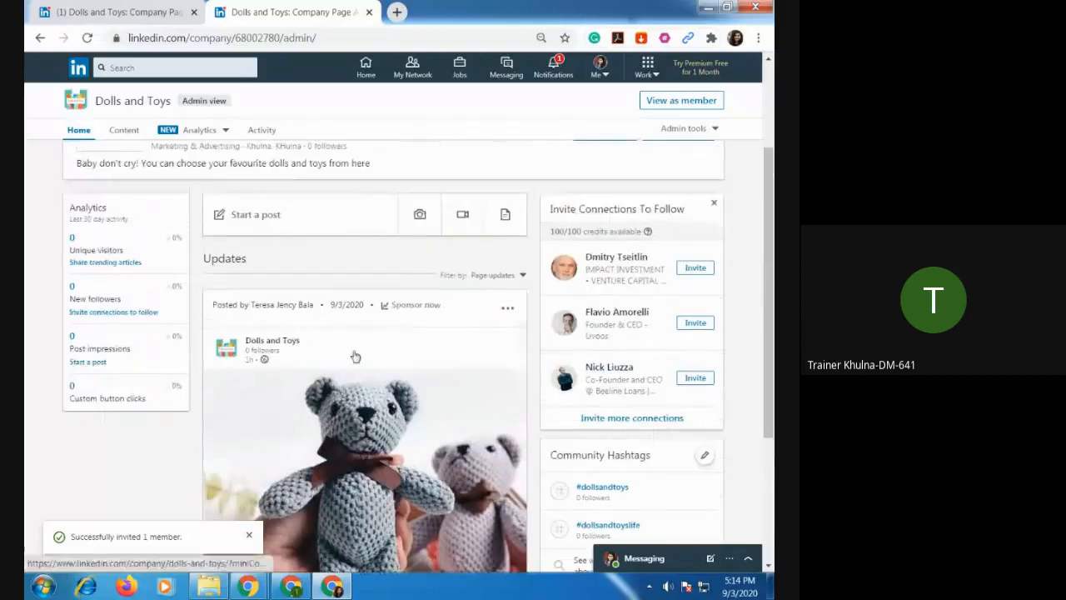
scroll(353, 357, down, 3)
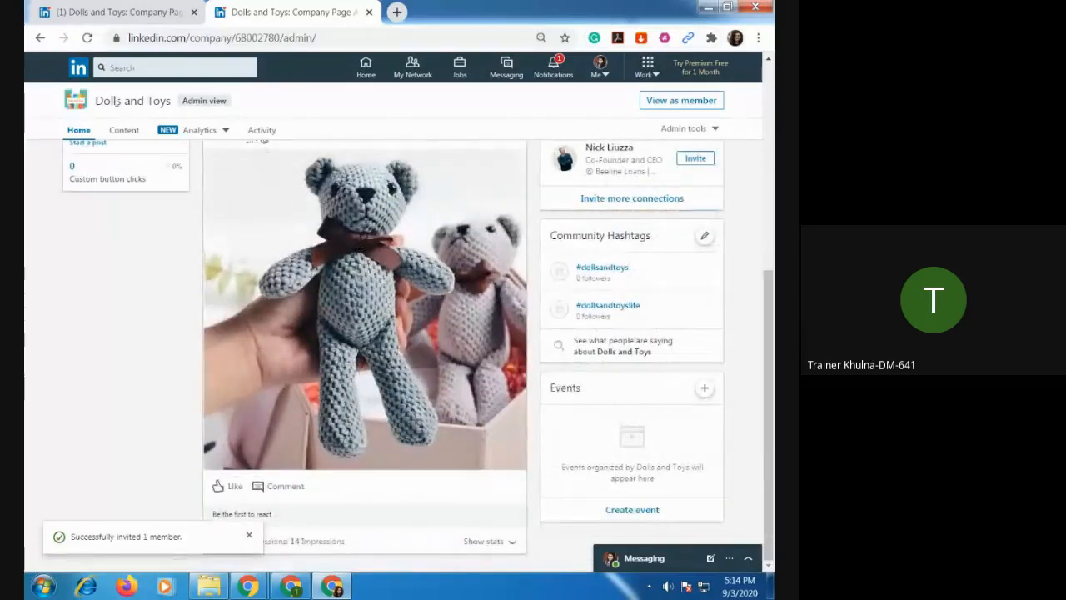
scroll(191, 235, up, 3)
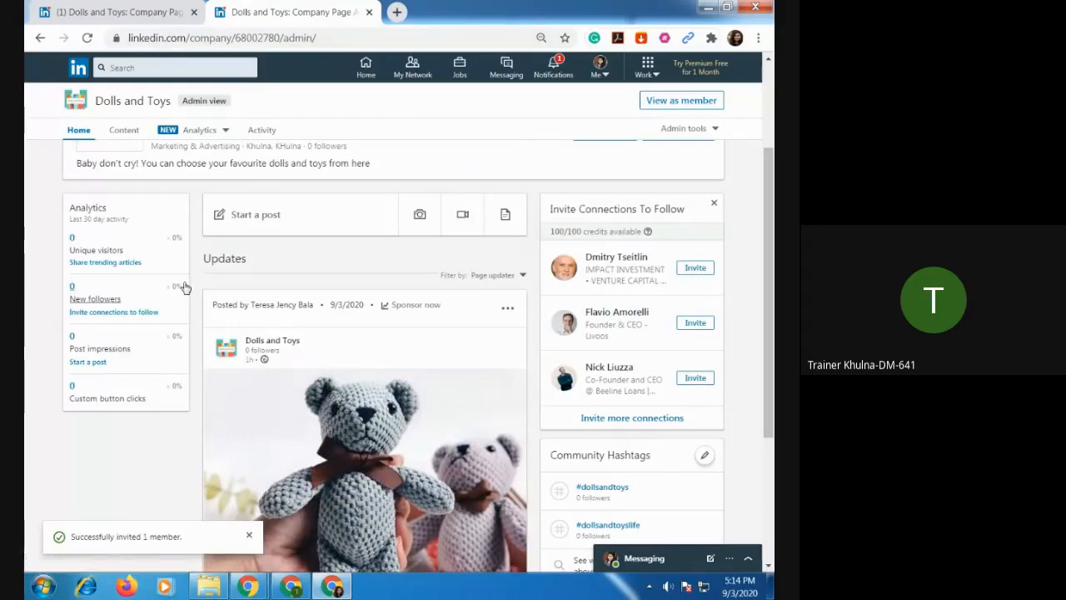
scroll(184, 281, up, 2)
scroll(445, 314, down, 5)
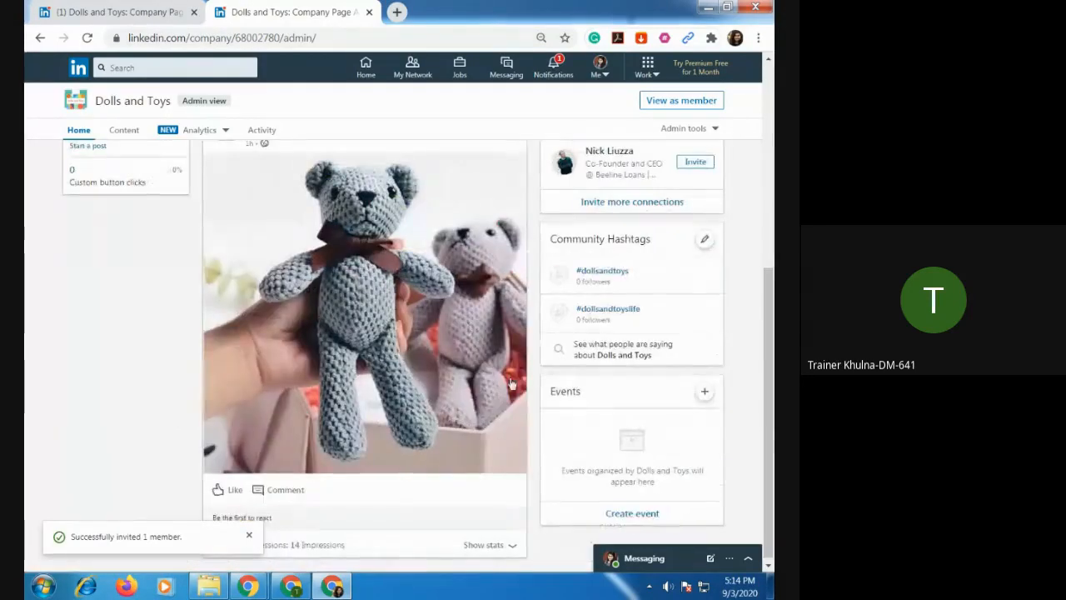
click(249, 537)
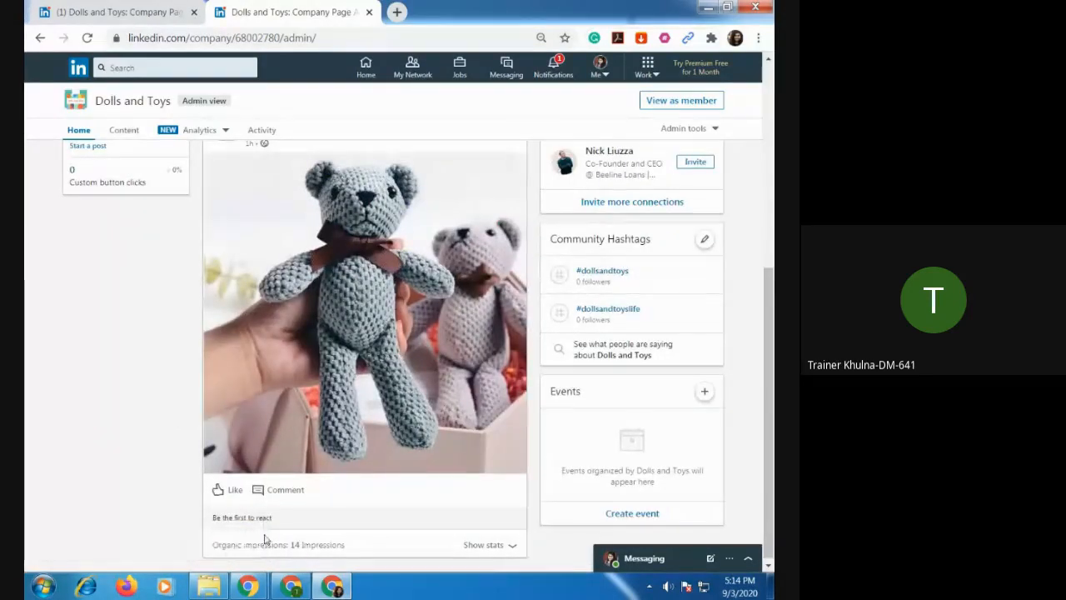
scroll(395, 479, down, 1)
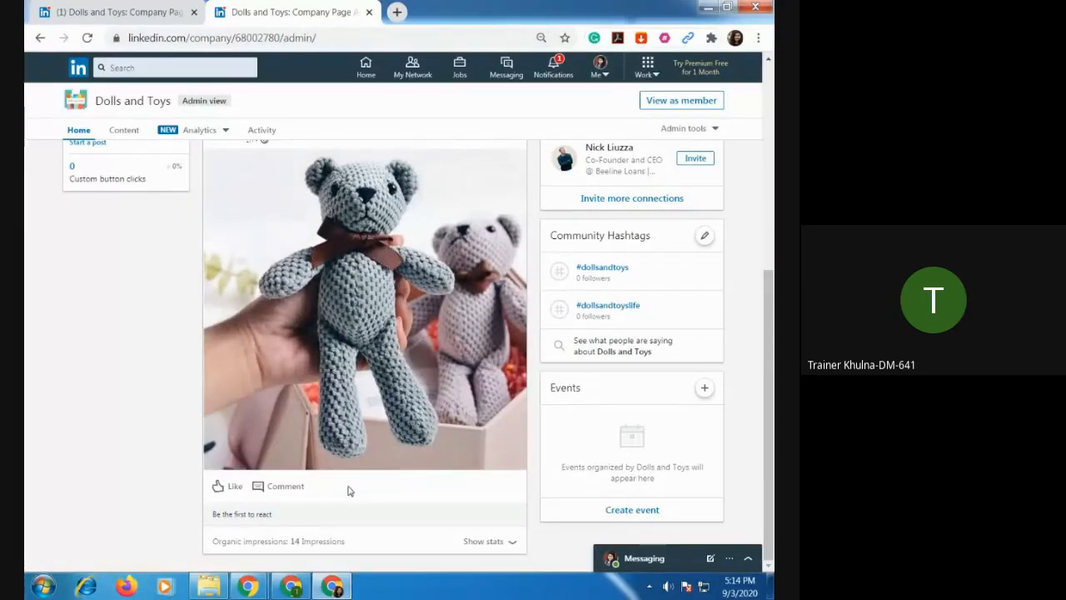
Examine the organic stats of the teddy bear update and return to the page's overview.
click(513, 543)
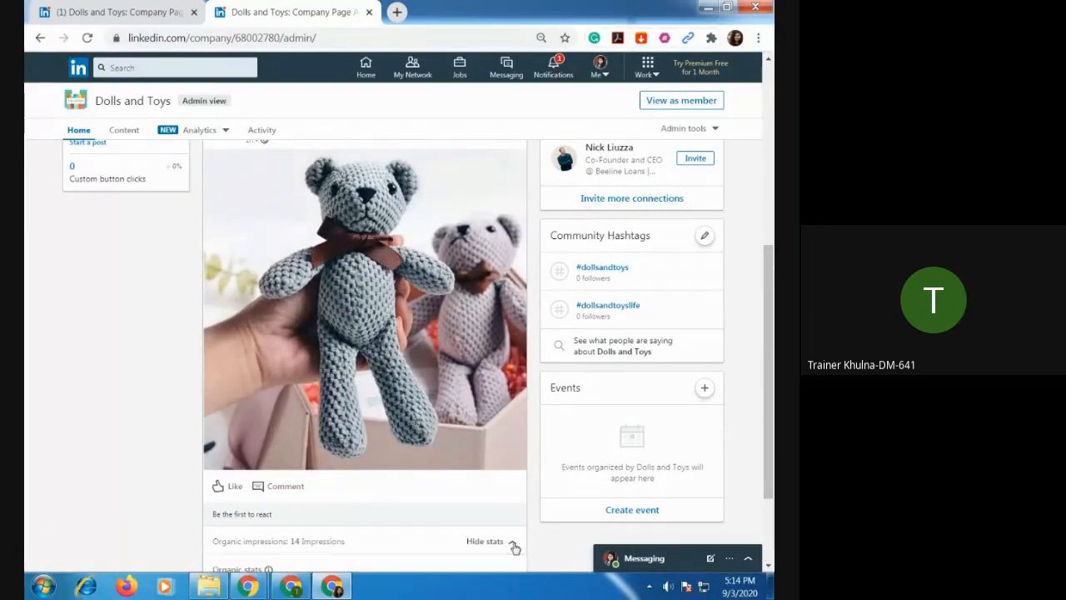
scroll(488, 483, down, 2)
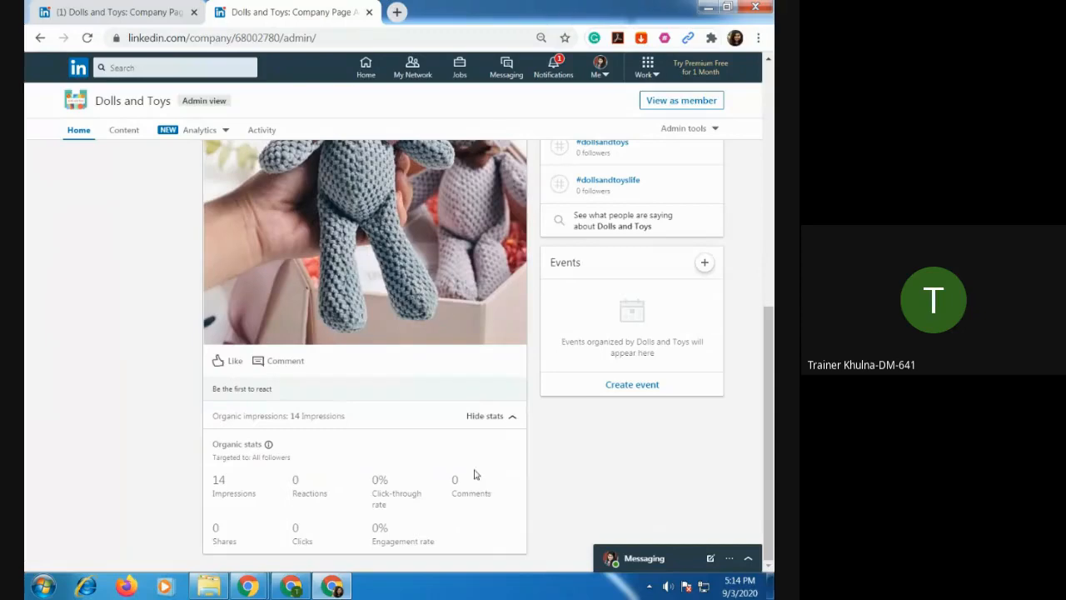
scroll(462, 416, up, 7)
scroll(447, 391, down, 7)
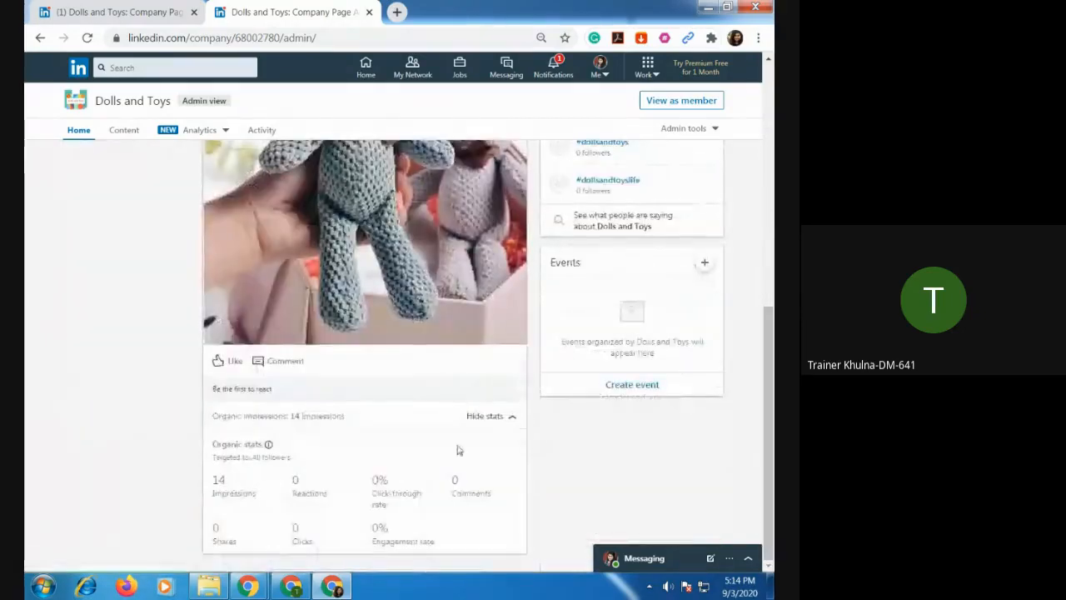
click(510, 416)
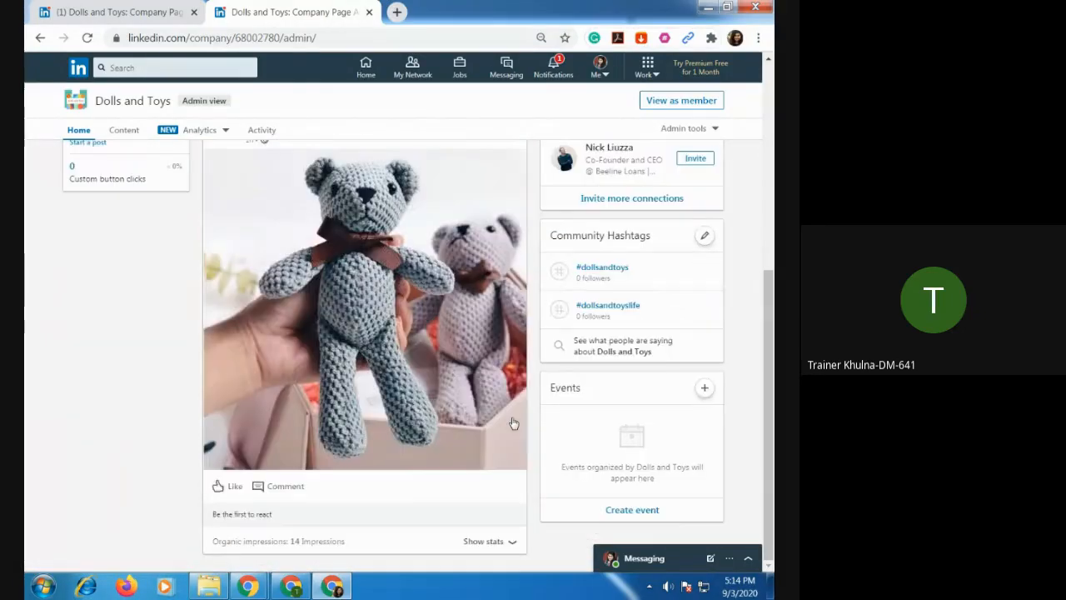
click(512, 543)
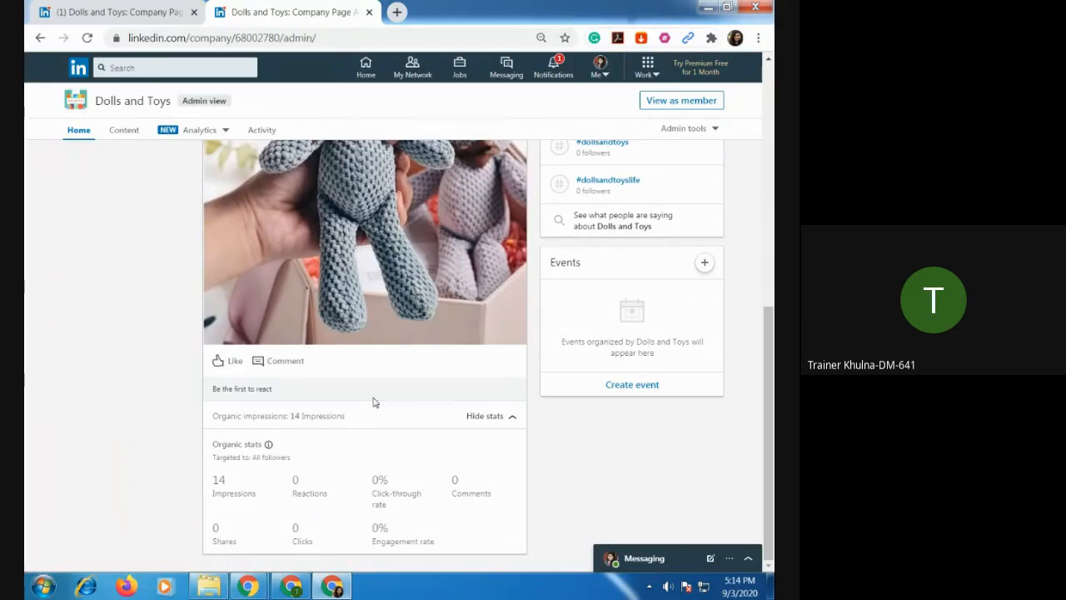
scroll(373, 403, up, 10)
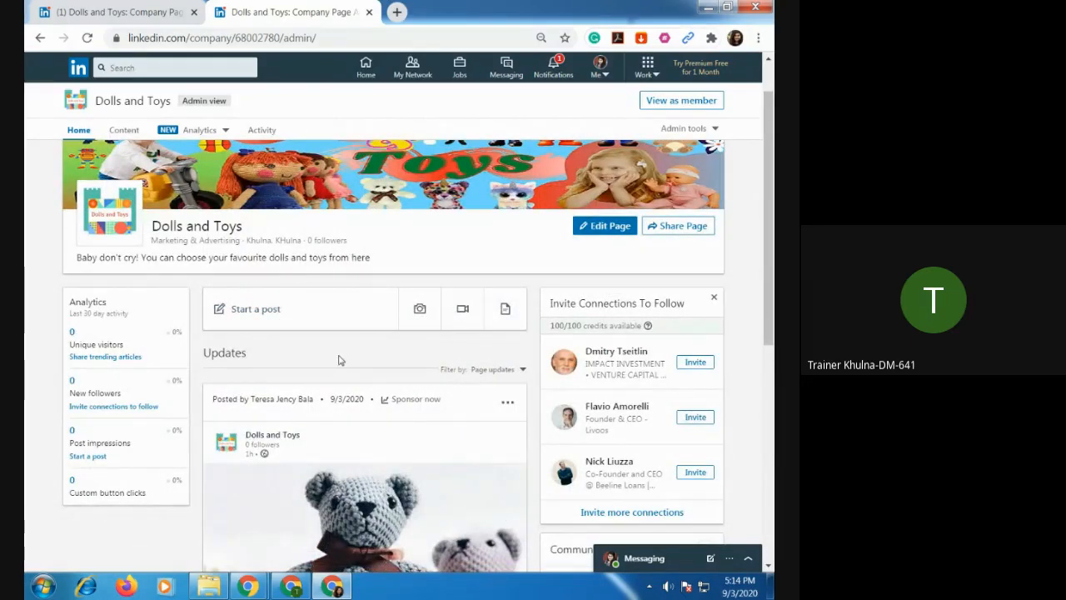
Check the recent notifications, then look through the Work products and account options from the home feed without choosing any.
click(553, 68)
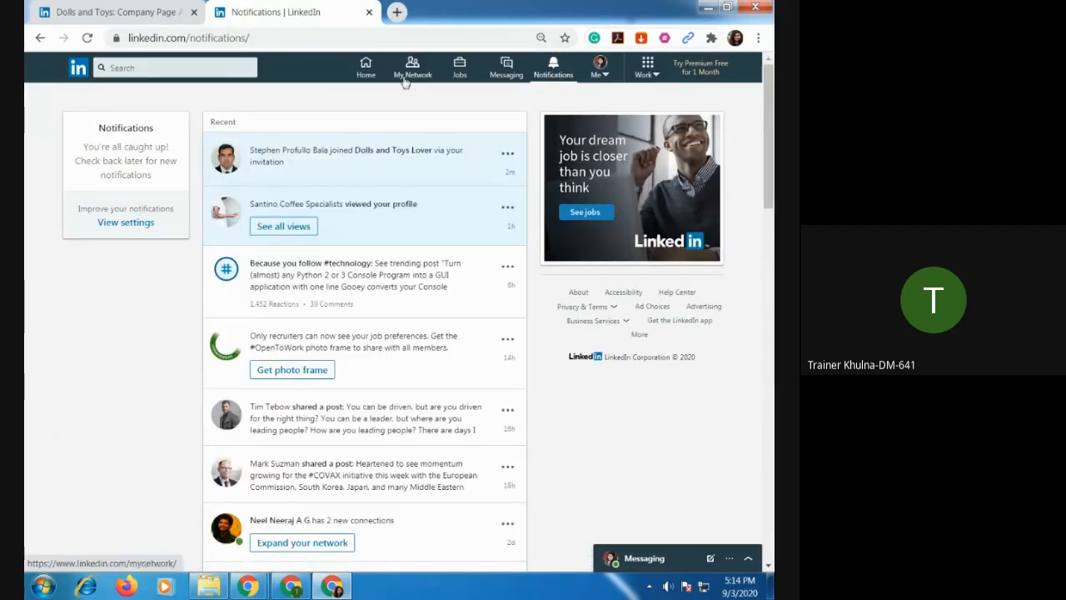
click(365, 70)
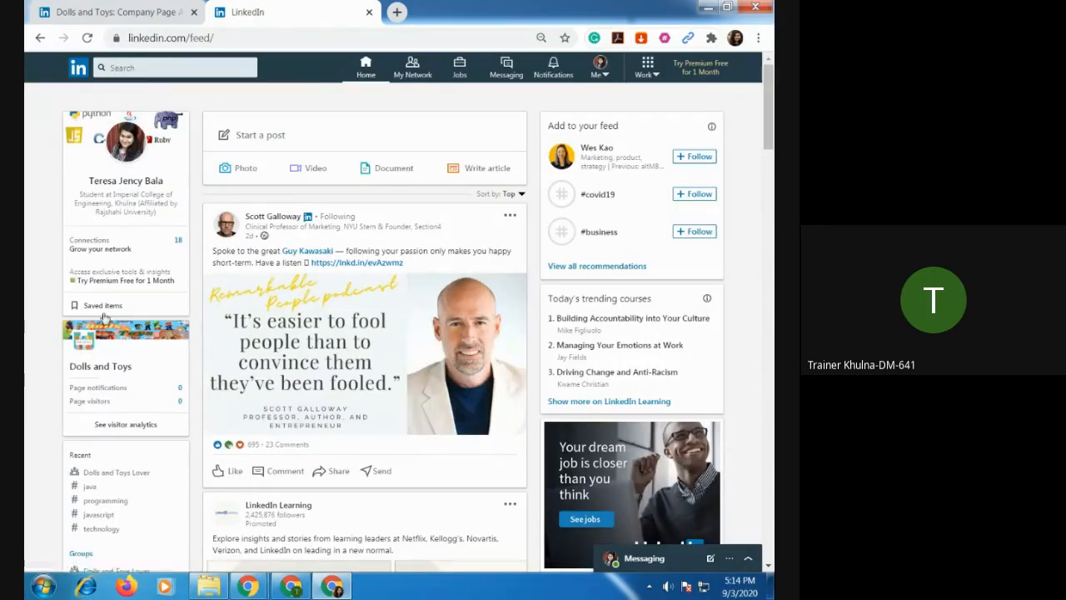
click(654, 75)
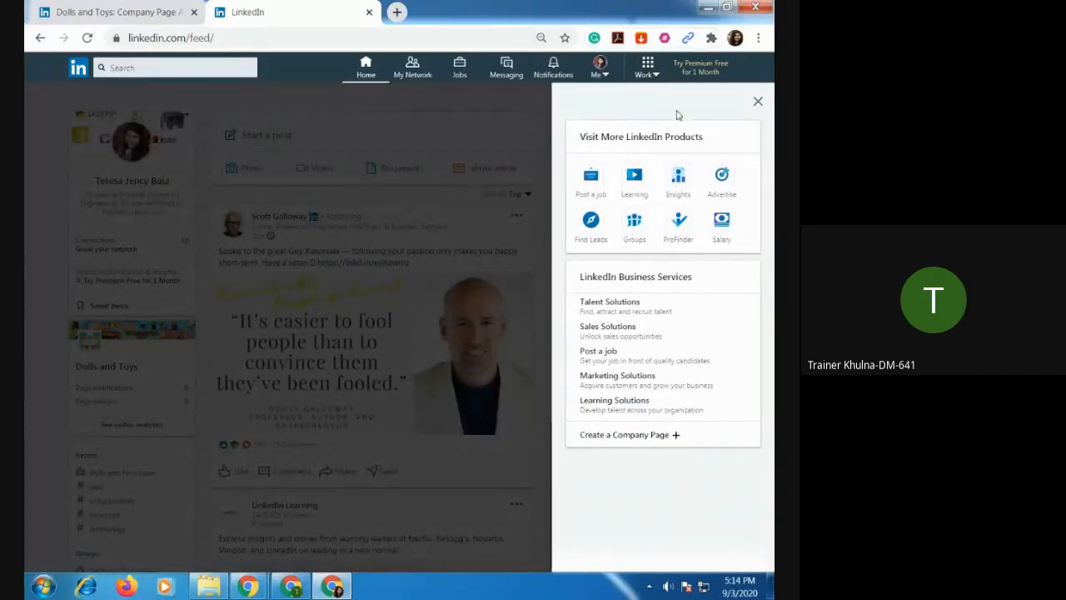
click(497, 135)
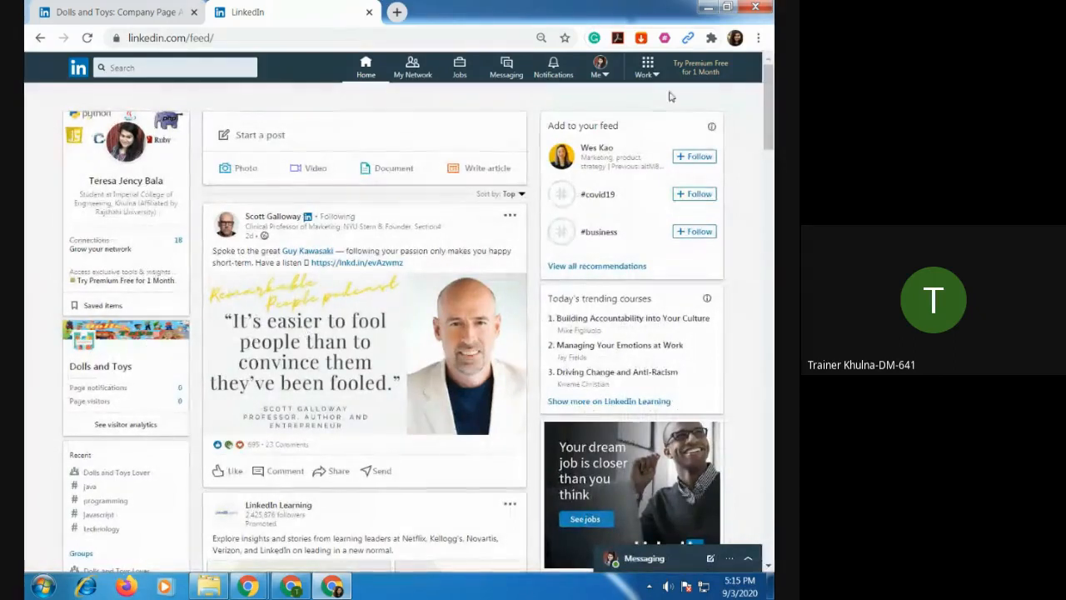
click(649, 70)
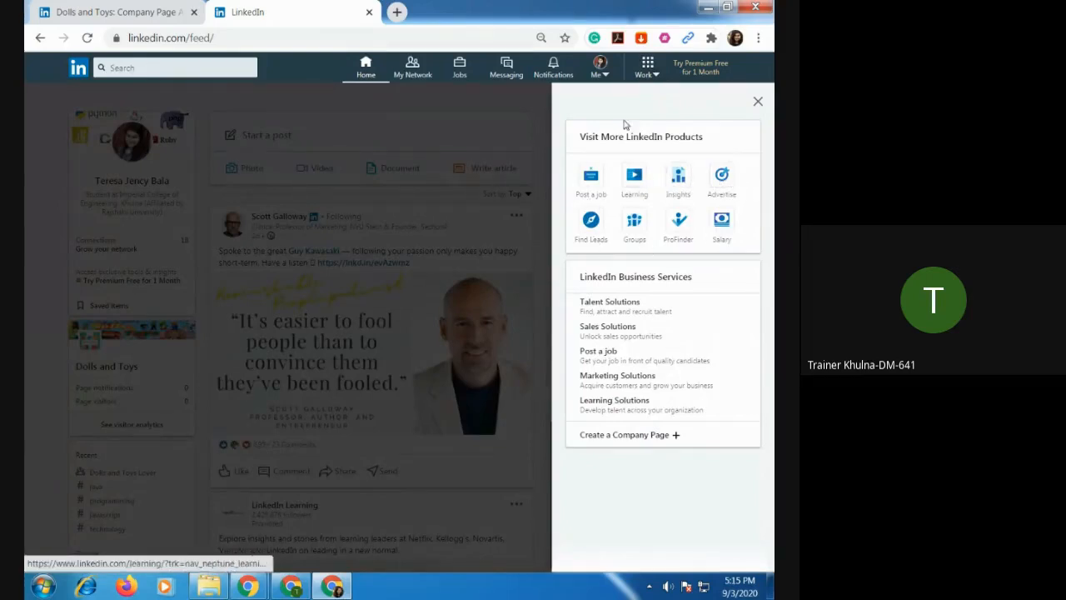
click(603, 74)
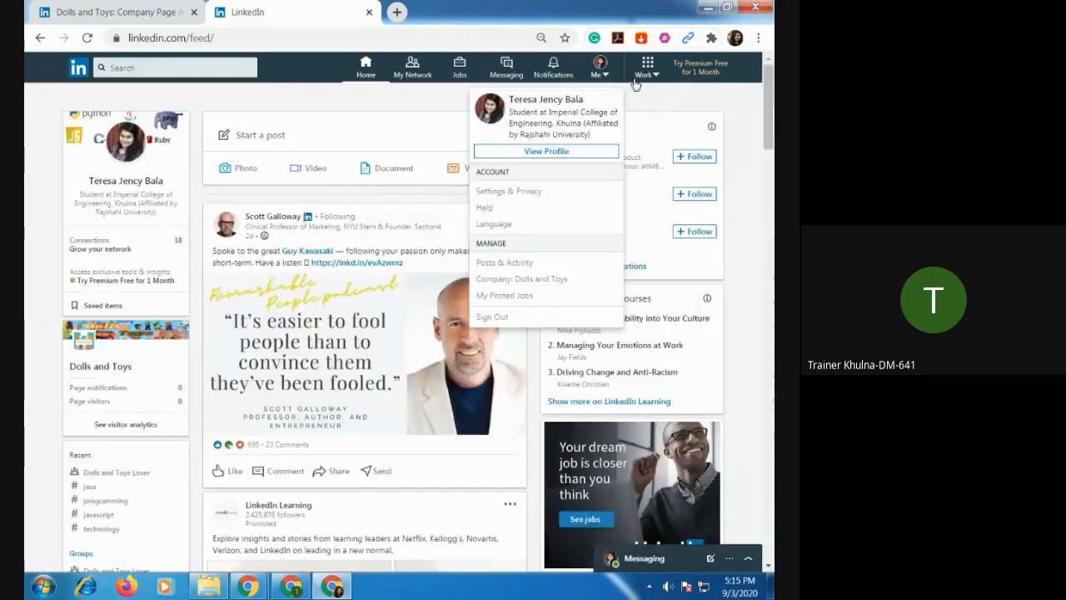
click(656, 74)
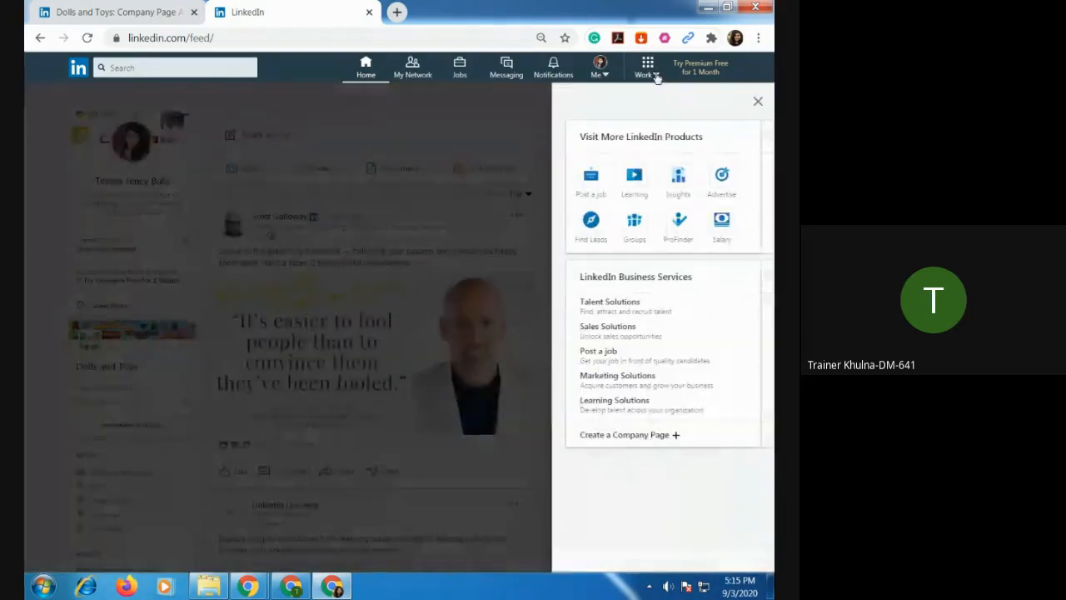
click(496, 113)
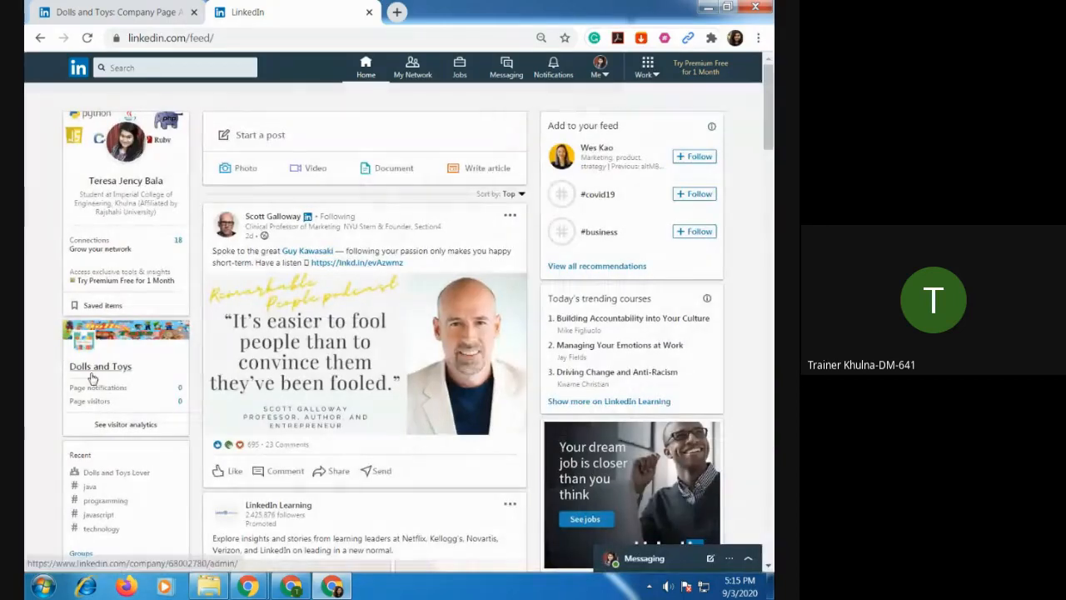
Open the Dolls and Toys admin page from the home feed and view its admin tools.
click(106, 366)
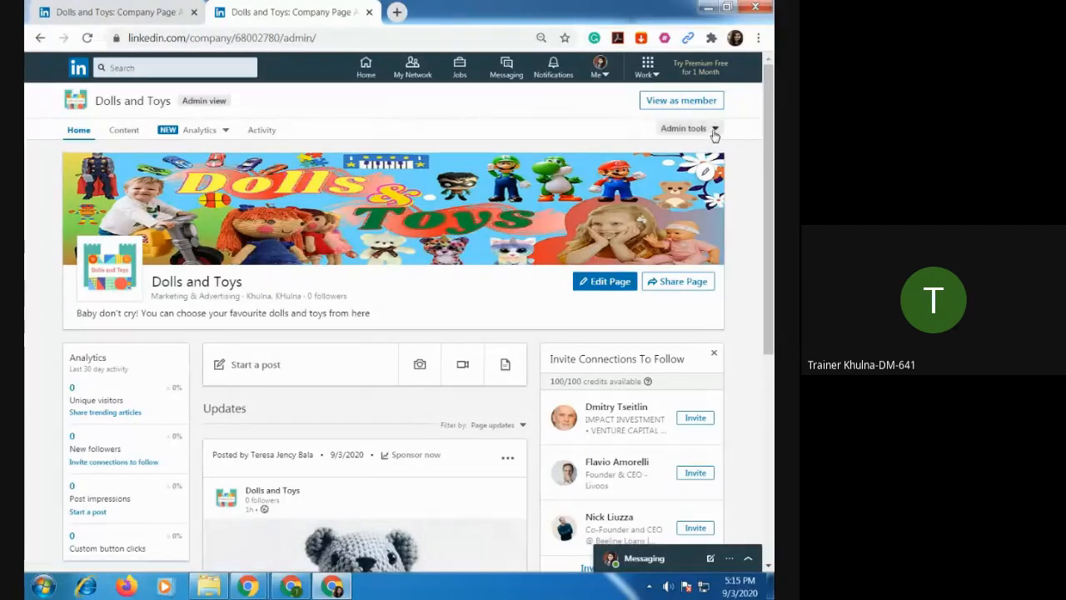
click(714, 131)
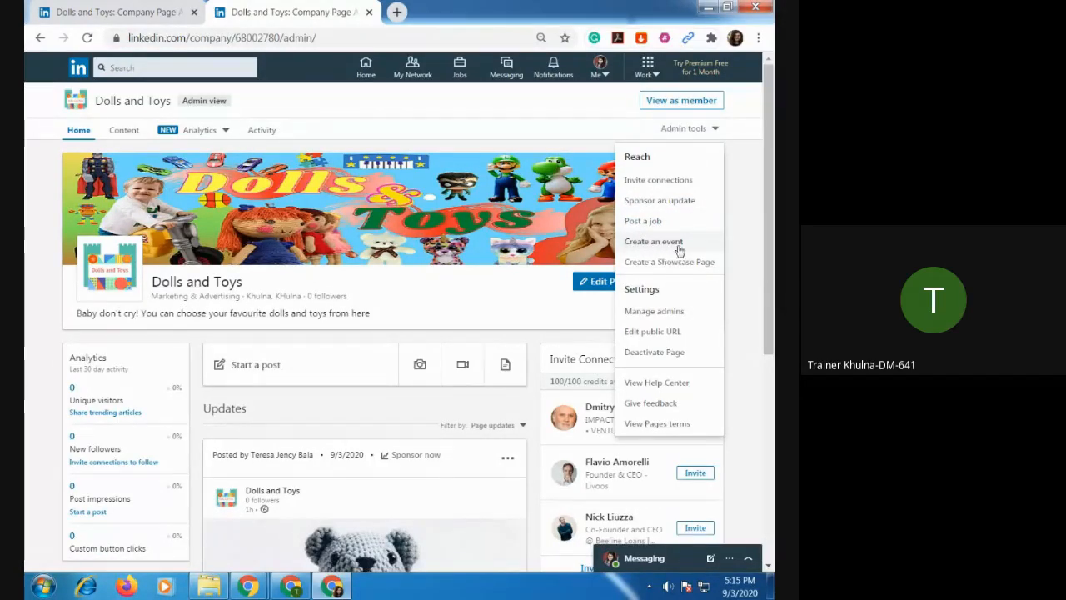
scroll(391, 411, down, 5)
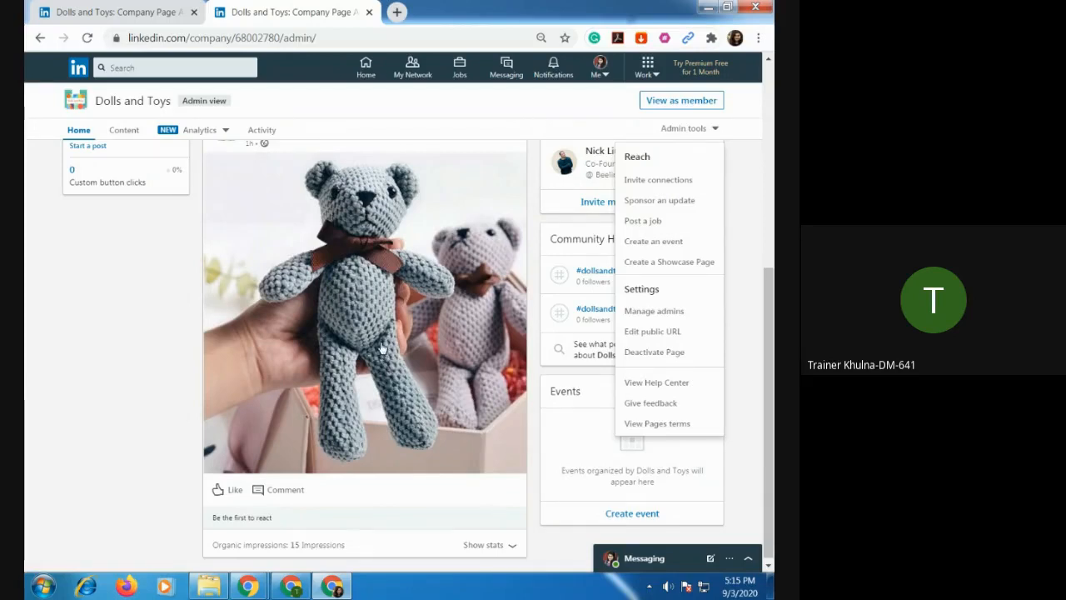
Start a new event for the Dolls and Toys page and review the form's fields, from event name to visibility.
click(654, 242)
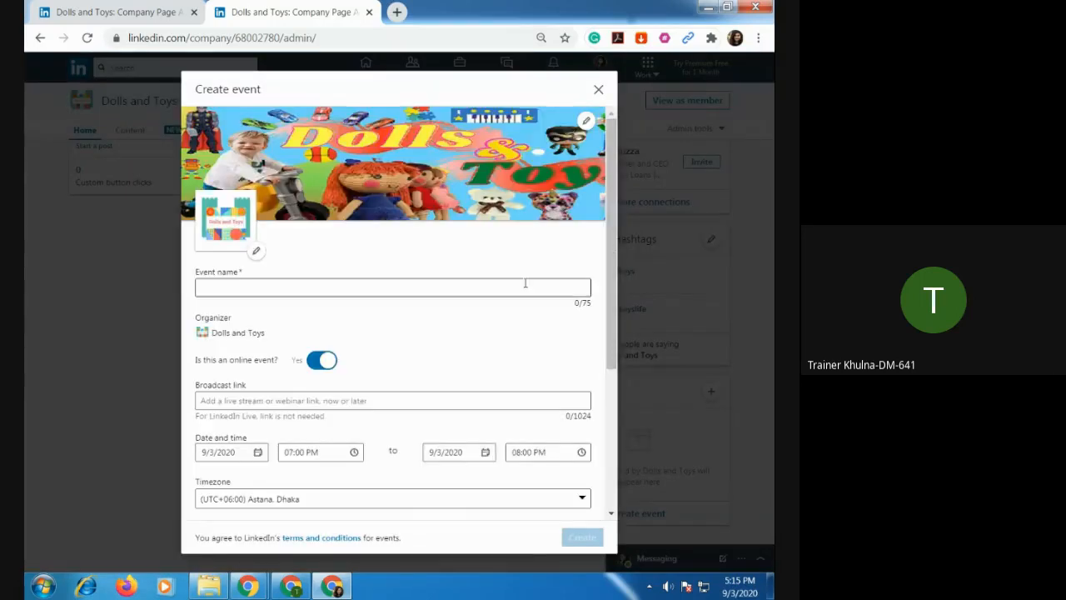
scroll(460, 308, down, 3)
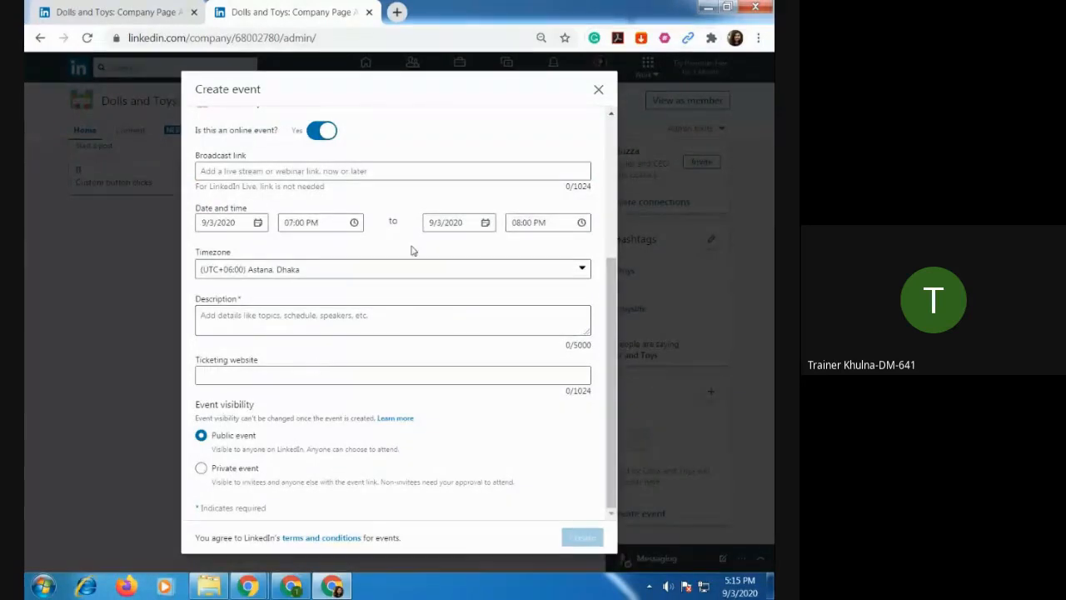
scroll(358, 242, up, 3)
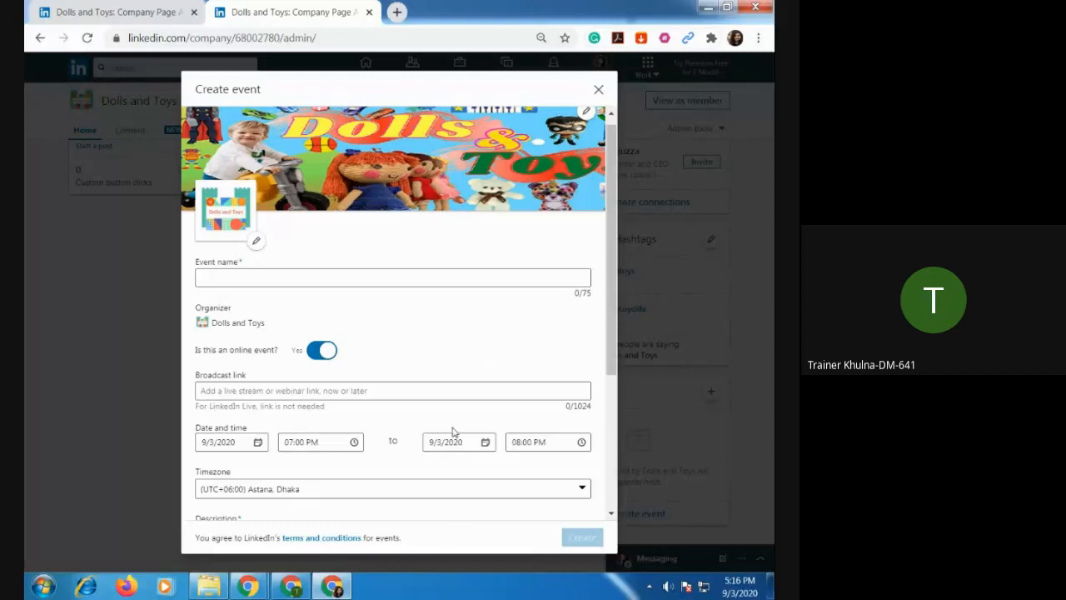
scroll(441, 430, down, 1)
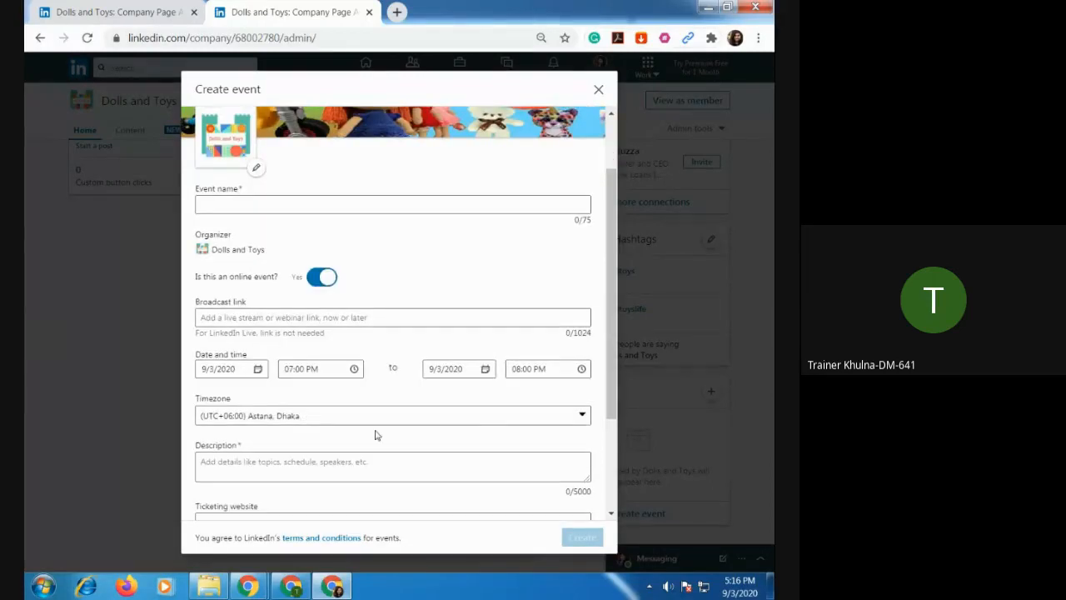
scroll(440, 436, down, 1)
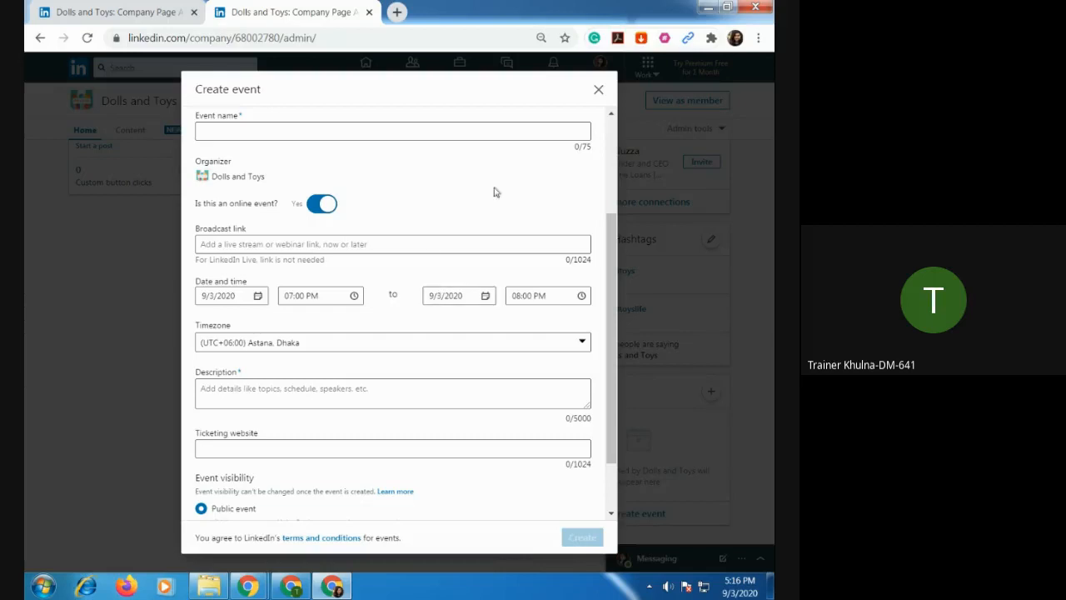
Discard the new event form, and look through the Work products and account options from the Dolls and Toys page.
click(599, 90)
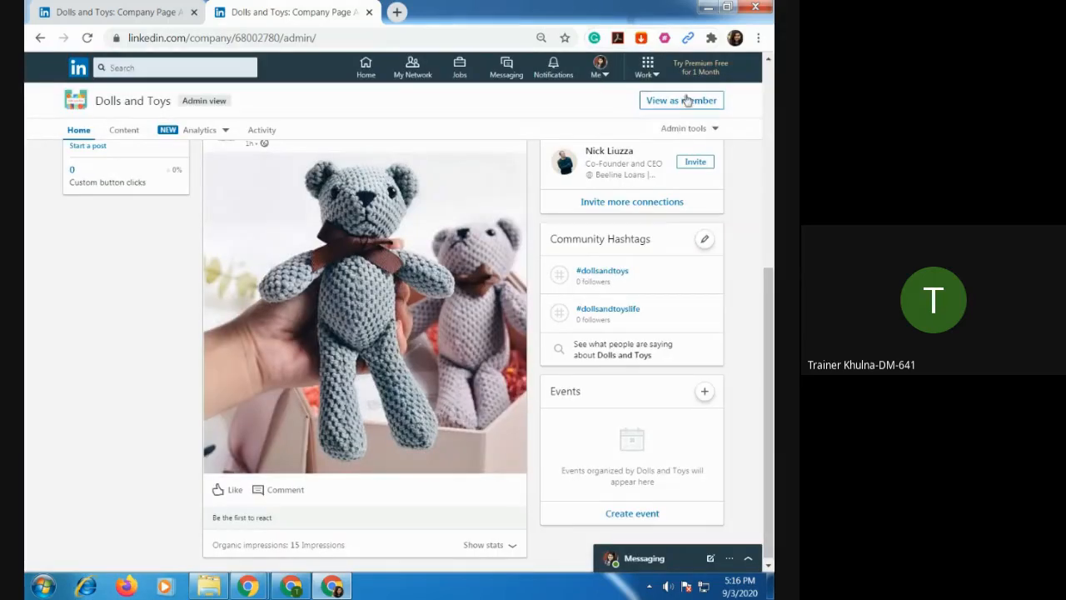
click(655, 79)
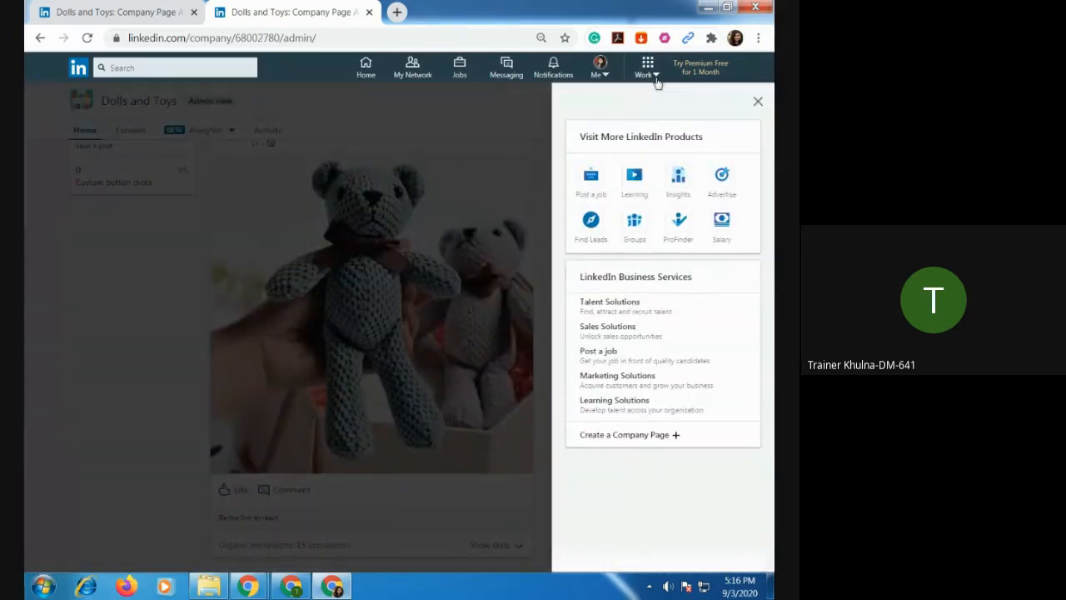
click(657, 82)
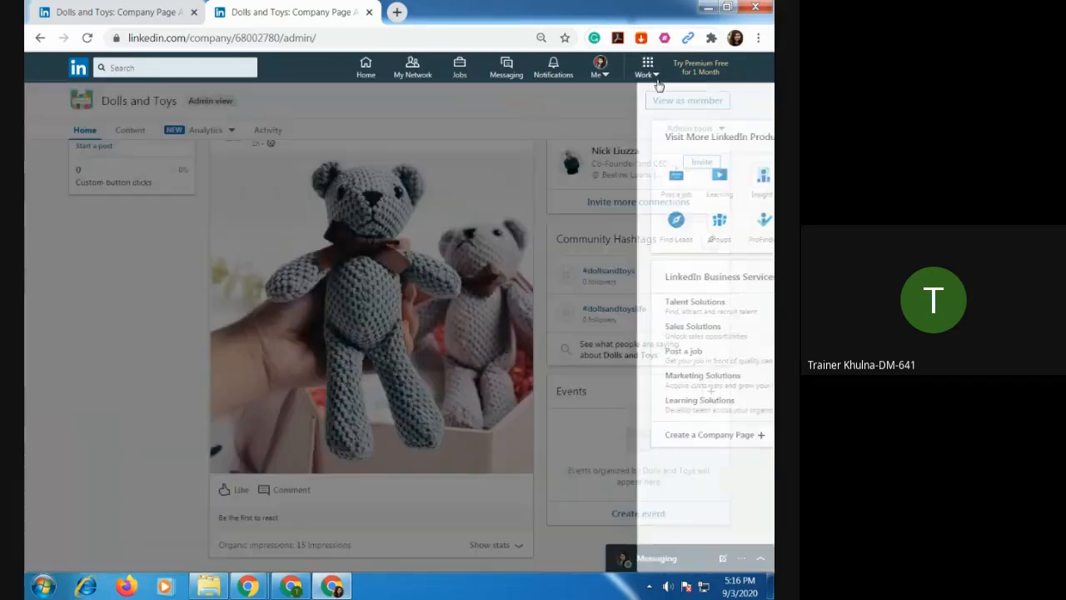
click(607, 74)
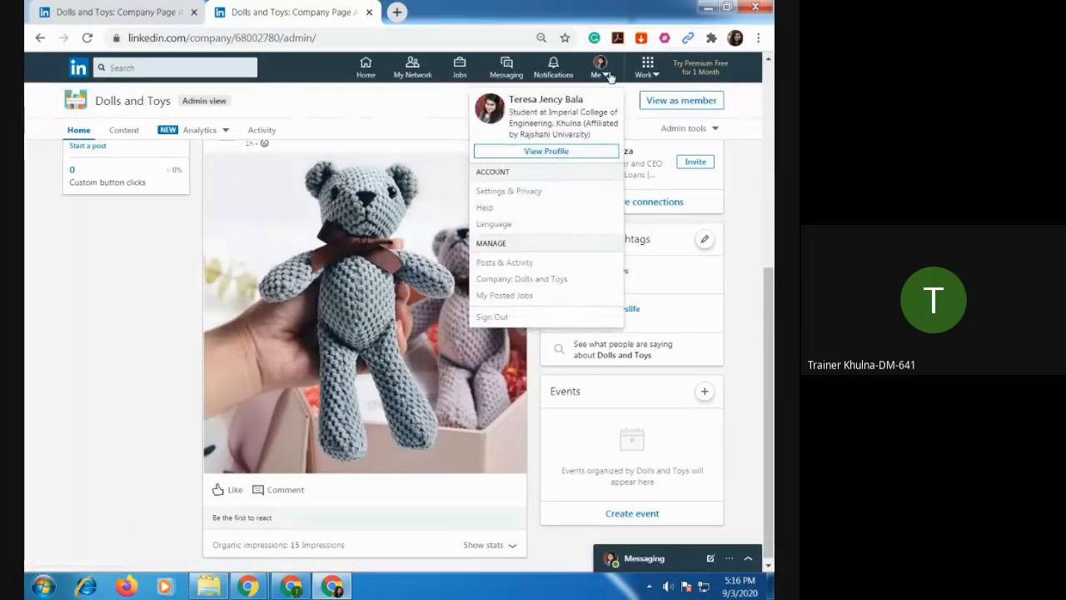
click(607, 74)
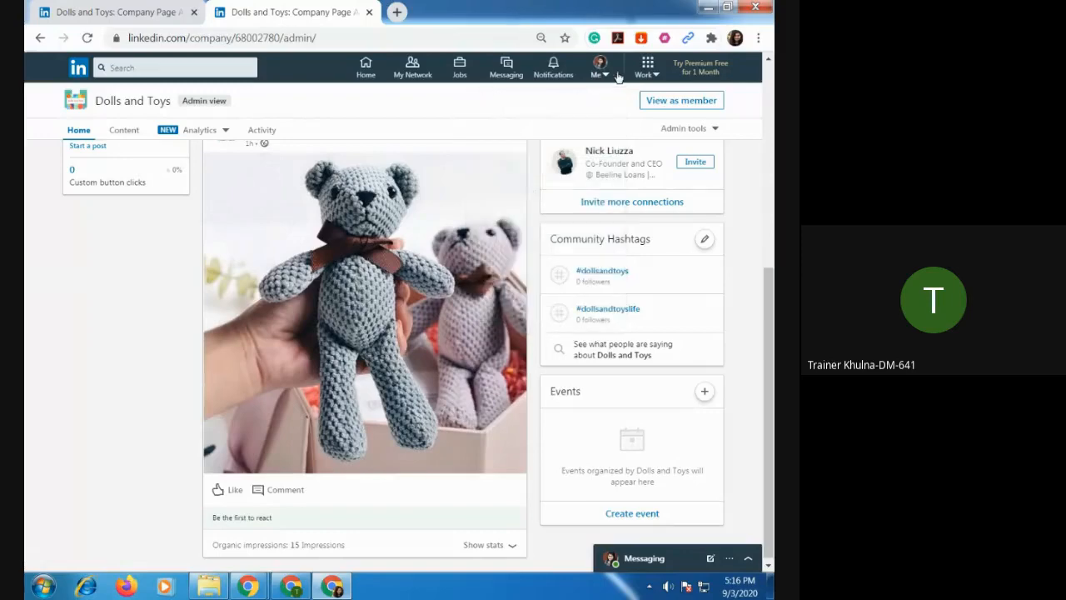
click(648, 76)
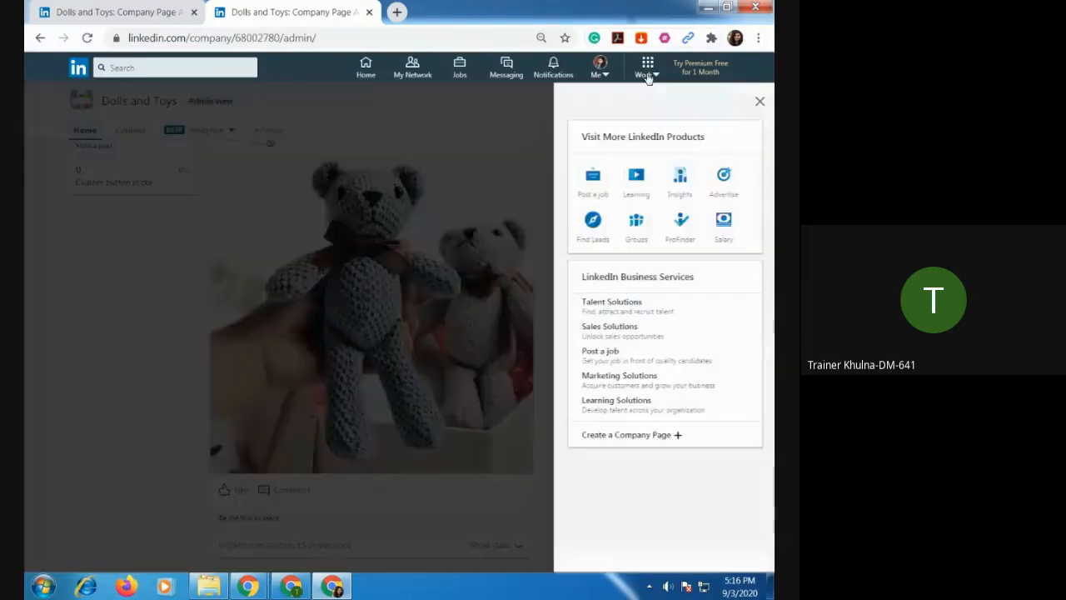
click(723, 181)
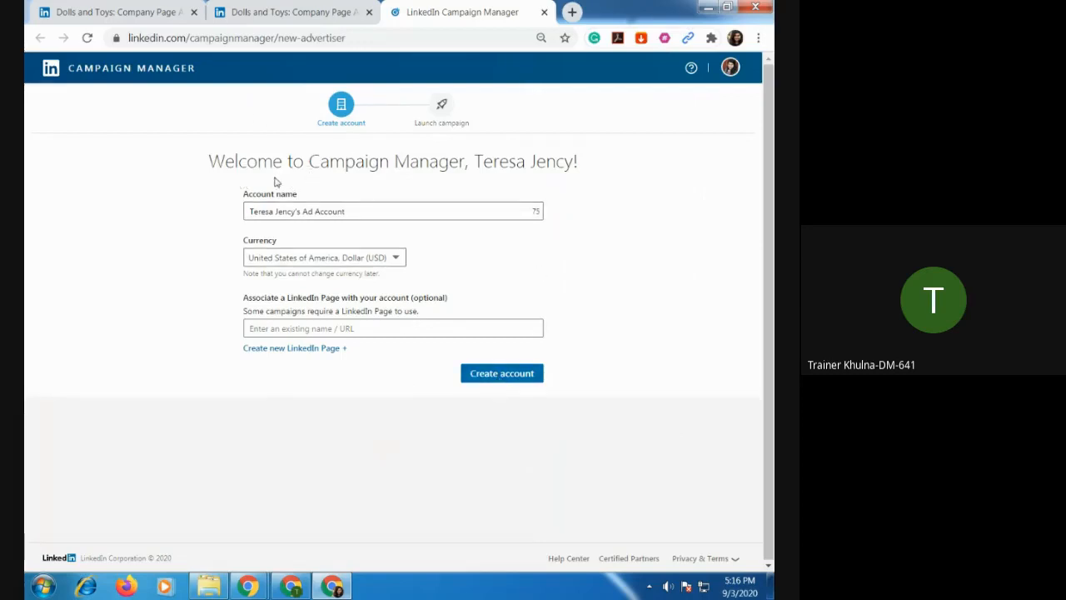
click(543, 12)
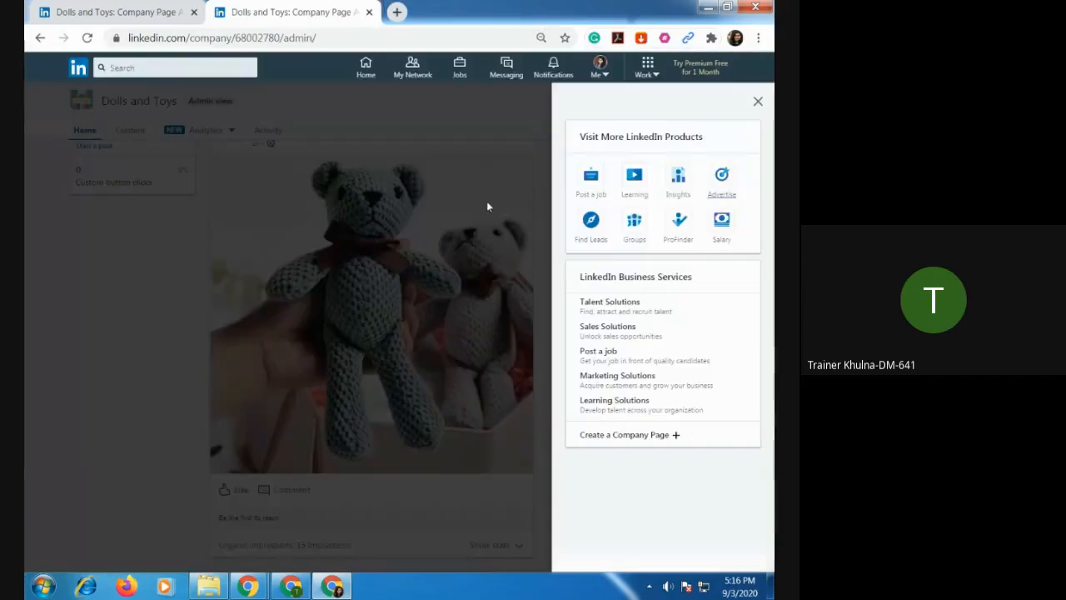
click(657, 77)
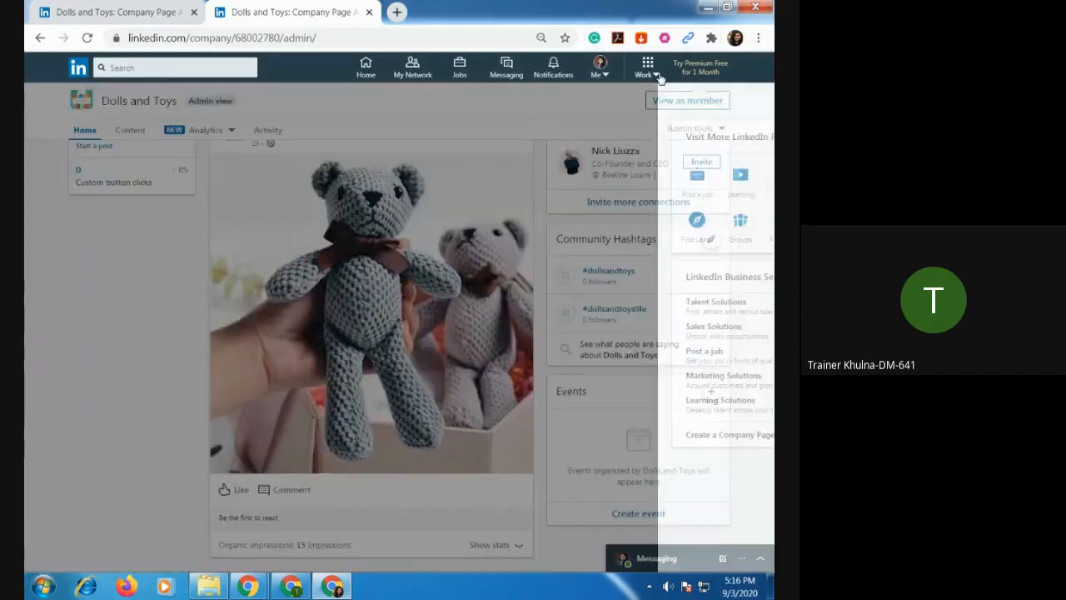
Open LinkedIn's Advertise product and create an ad account with the suggested name and US Dollar (USD) currency.
click(657, 77)
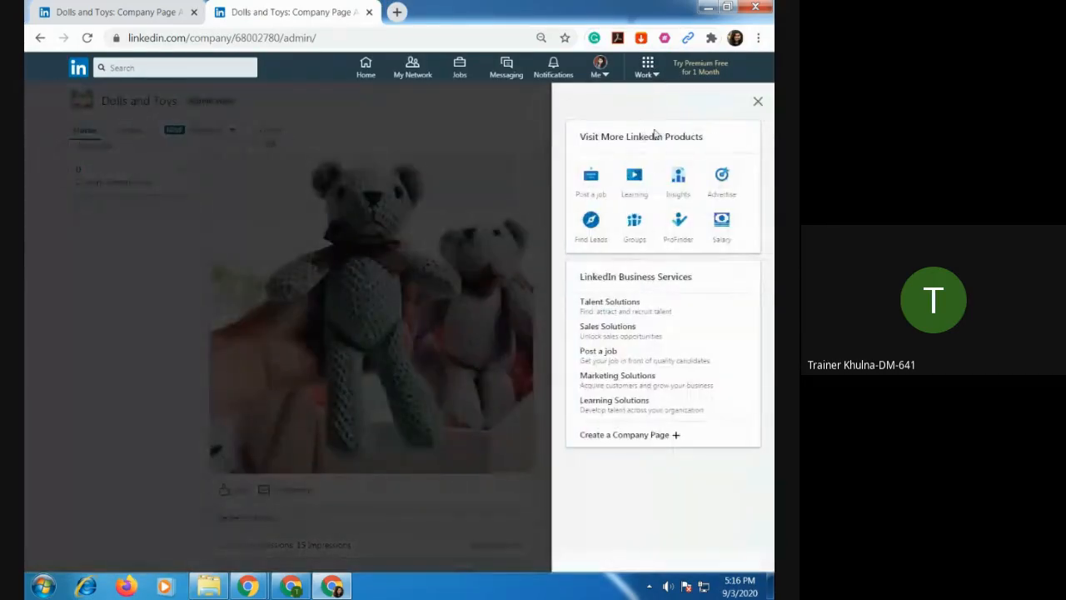
click(723, 177)
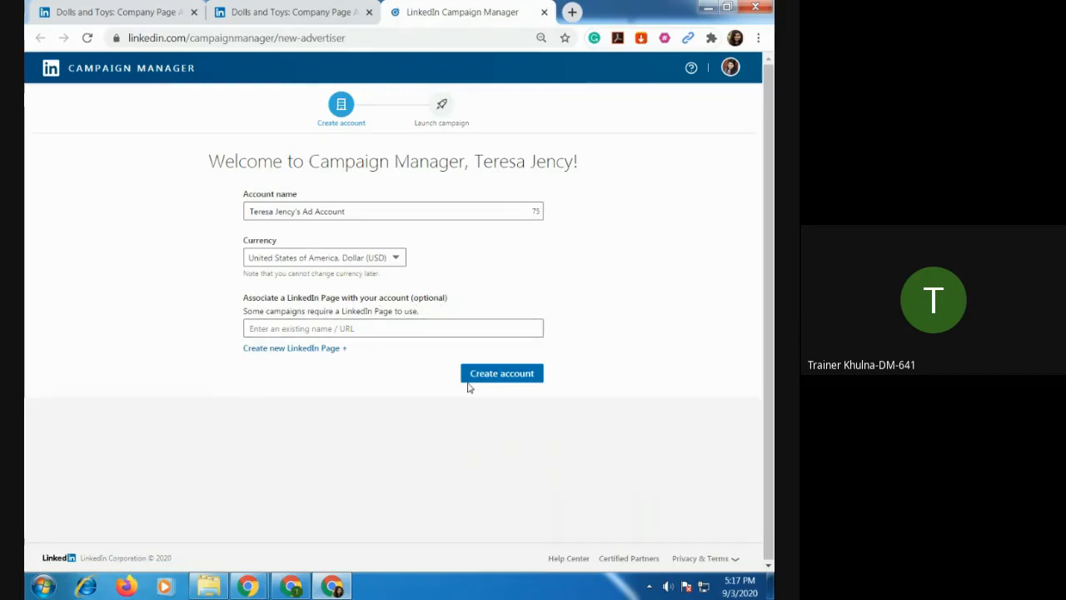
click(496, 374)
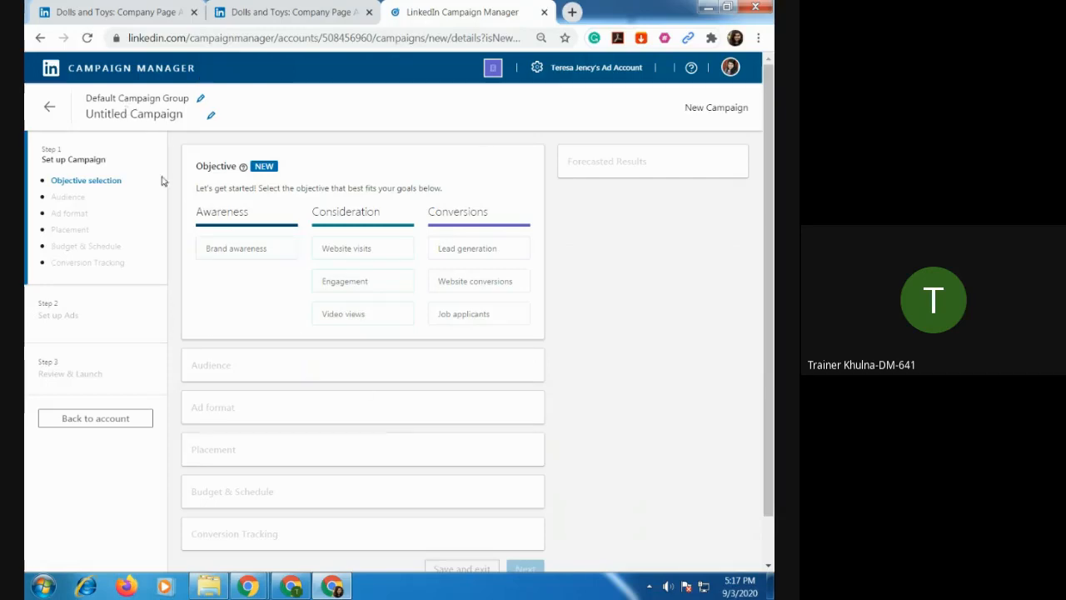
Rename the untitled campaign Test-1 and set its objective to Website conversions.
click(210, 115)
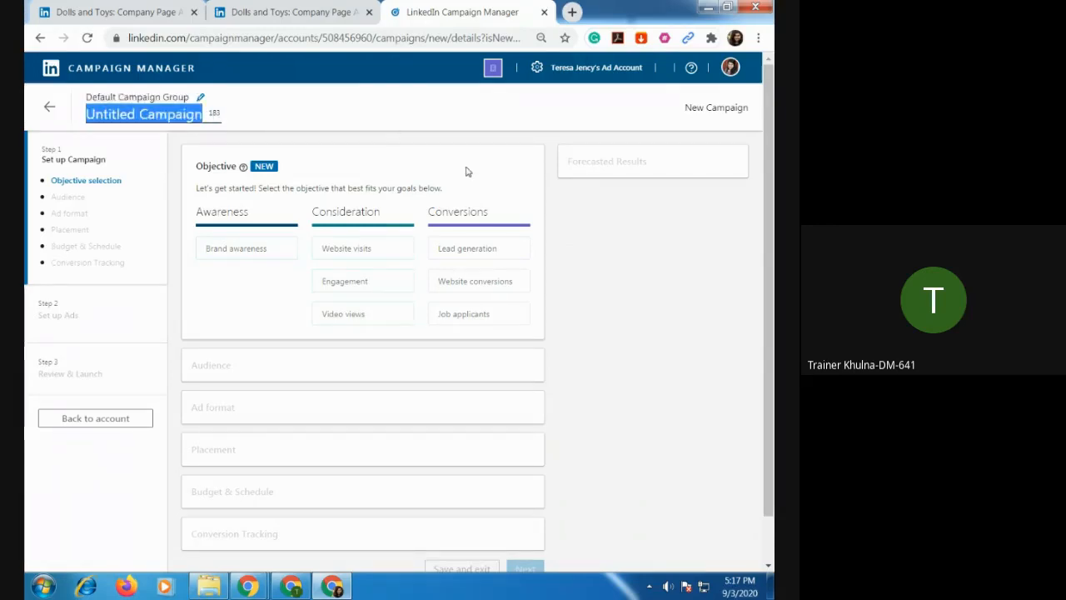
text(Test-1)
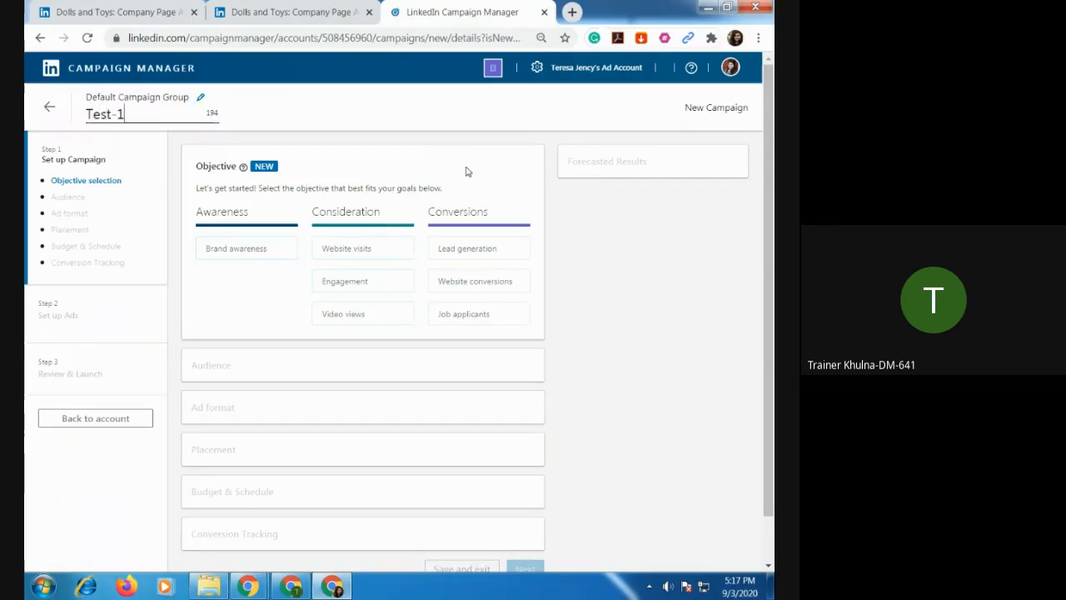
click(272, 288)
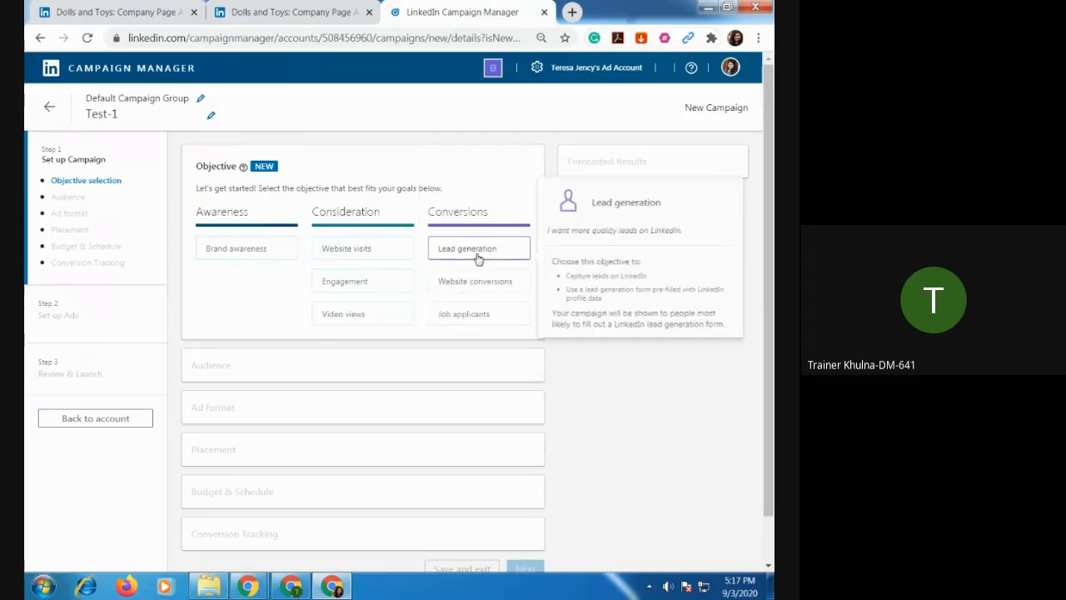
mouse_move(481, 287)
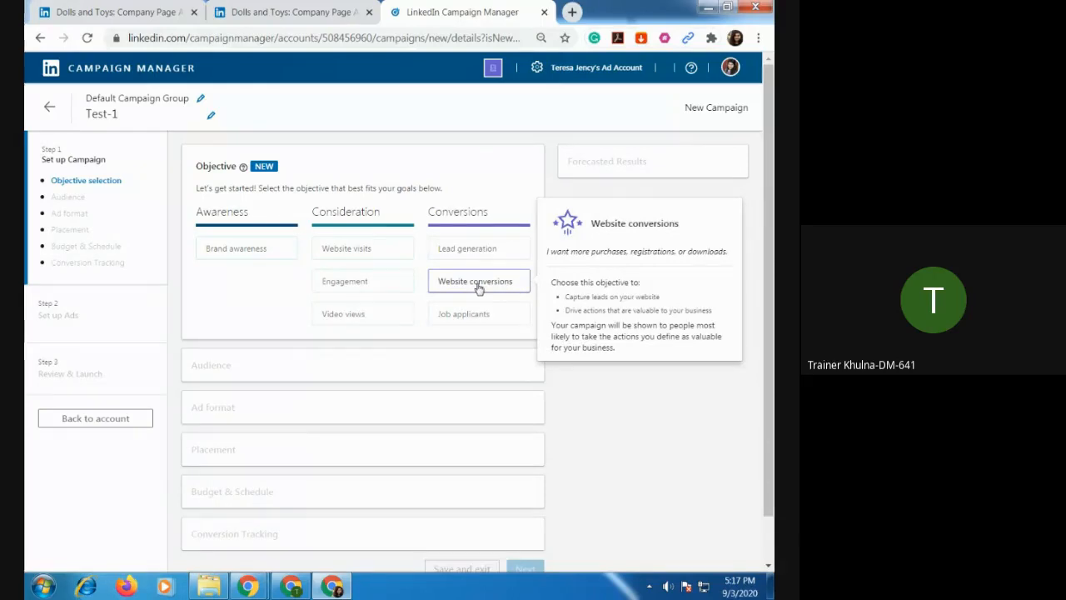
click(479, 286)
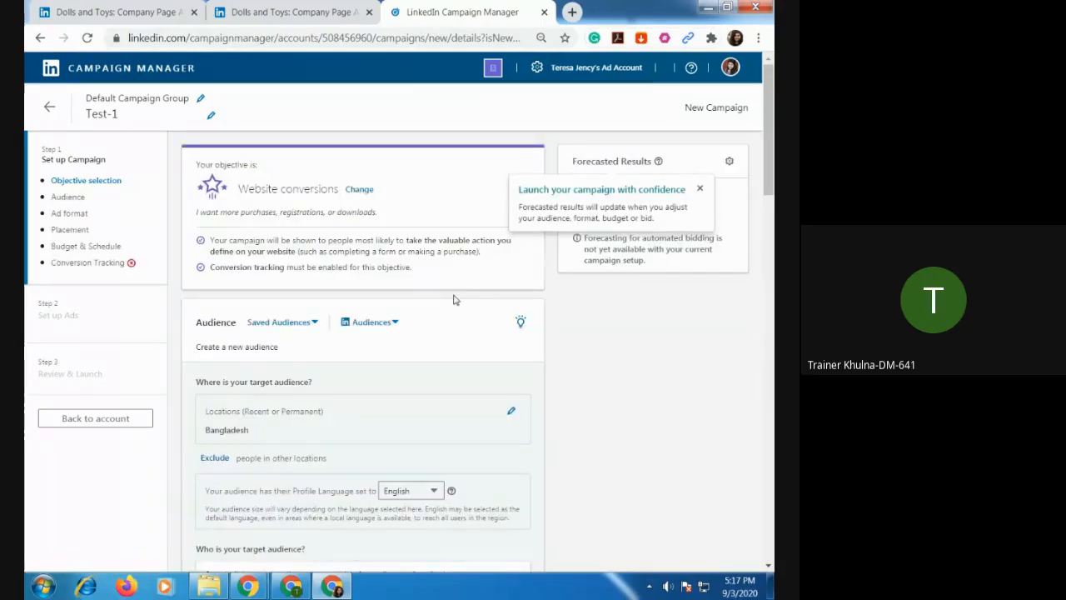
Look through the predefined LinkedIn audiences and the saved audiences for the campaign without choosing any.
scroll(432, 296, down, 2)
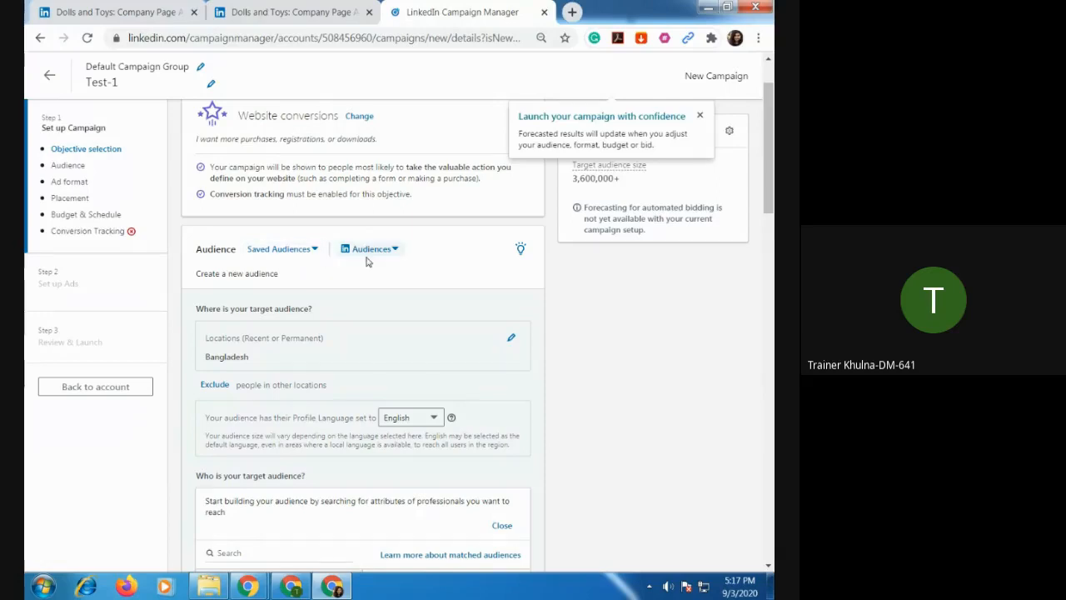
click(395, 250)
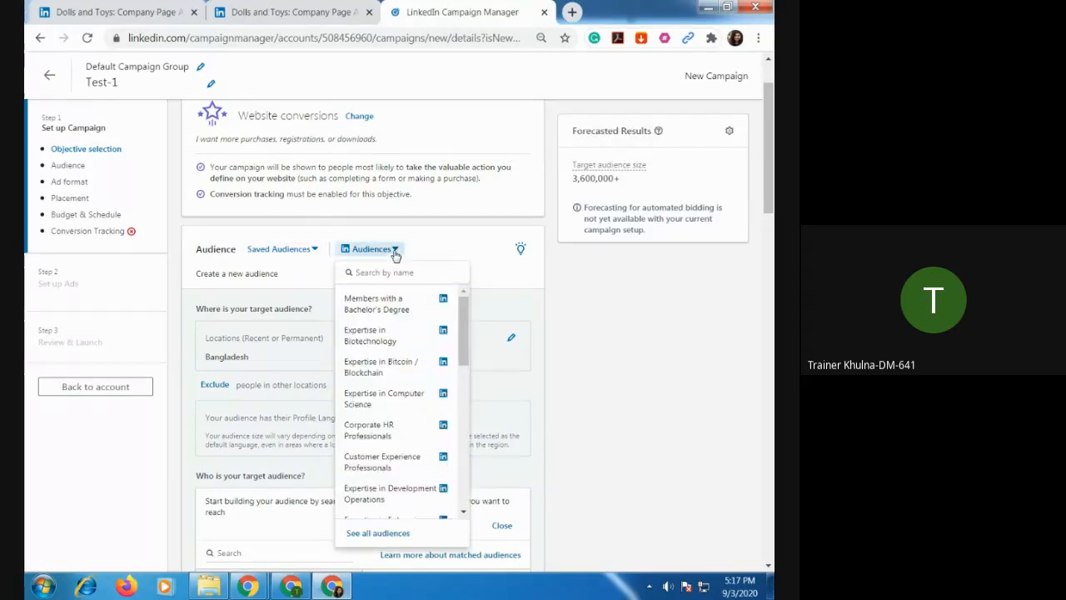
click(396, 250)
click(396, 250)
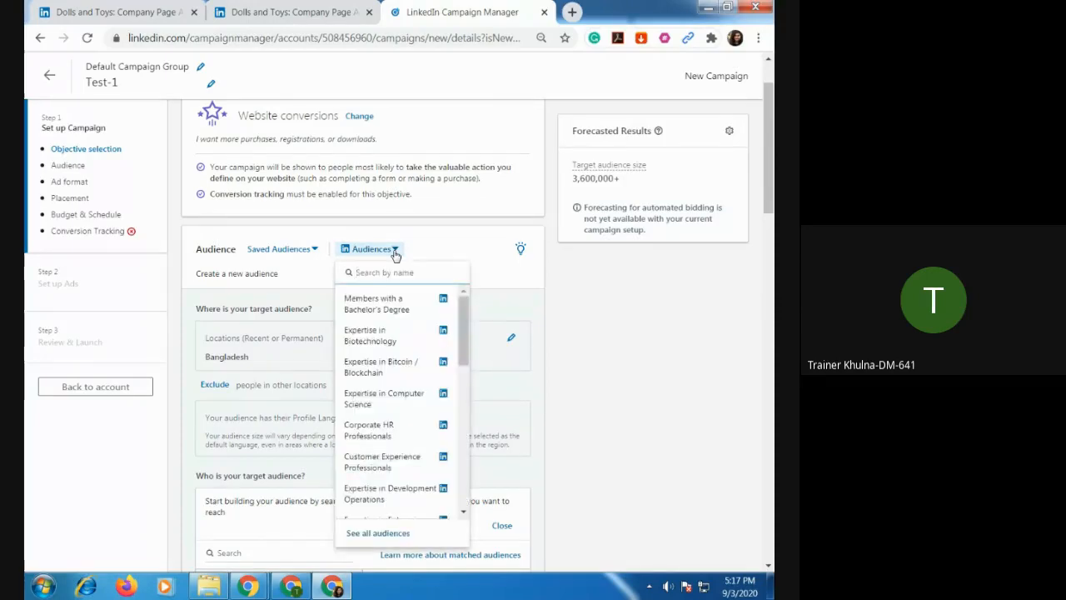
scroll(396, 333, down, 10)
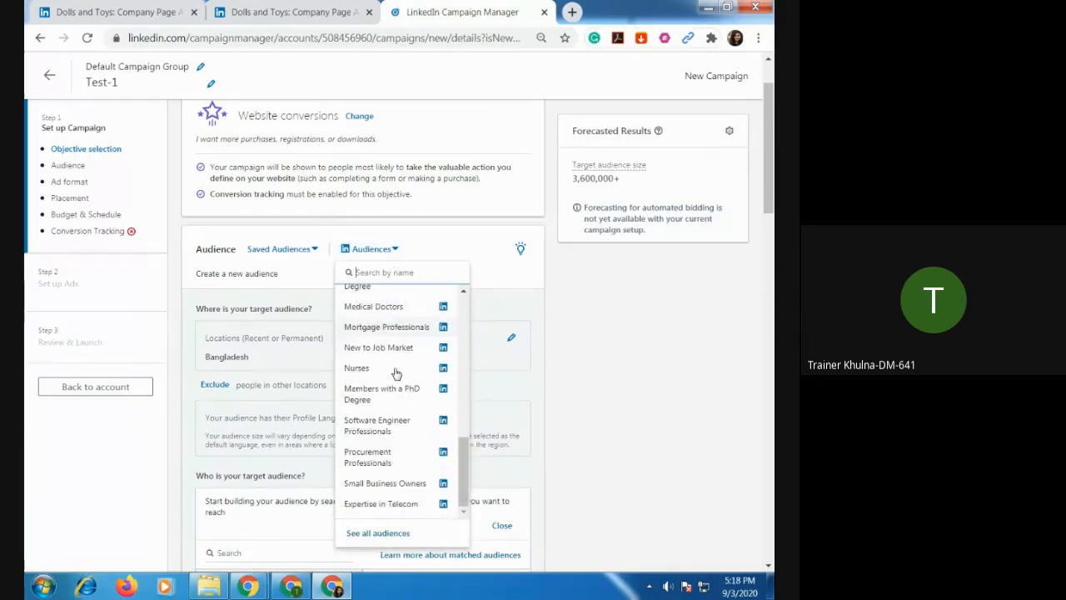
scroll(395, 372, down, 5)
scroll(399, 325, up, 2)
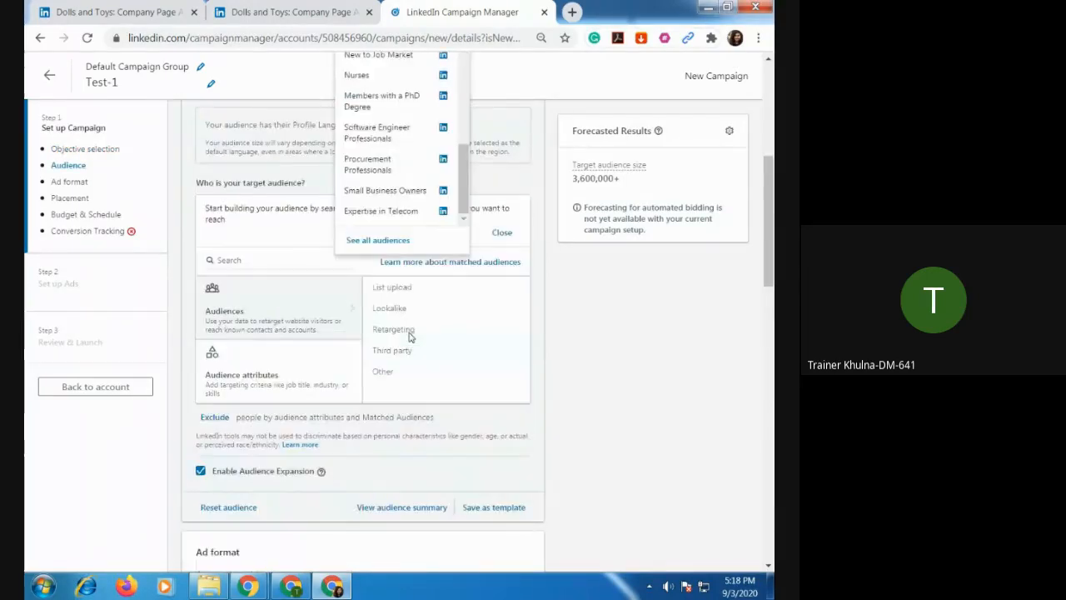
scroll(408, 333, up, 3)
click(460, 253)
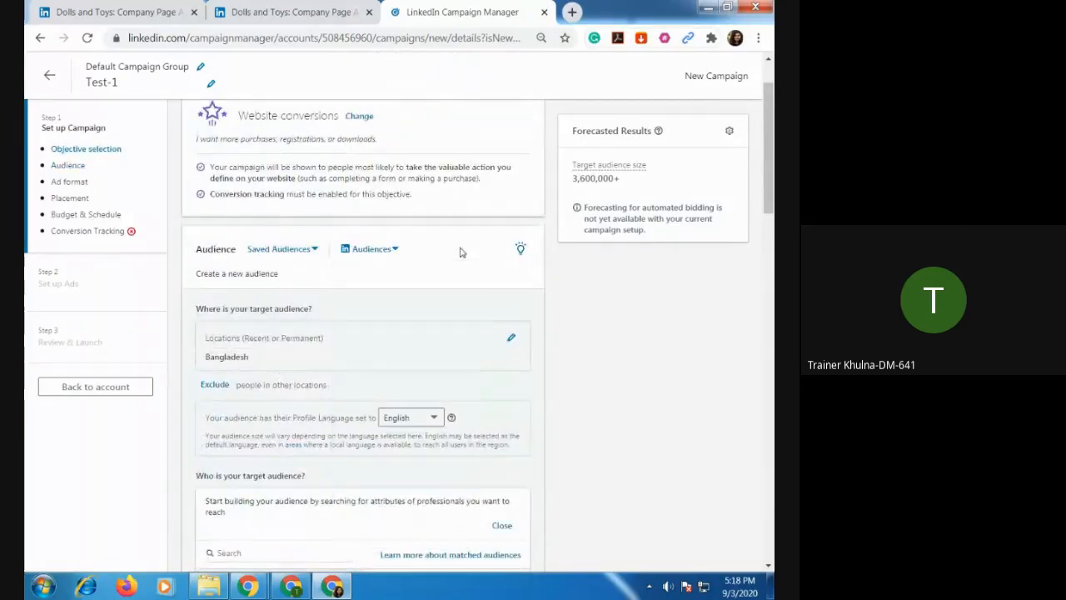
click(321, 253)
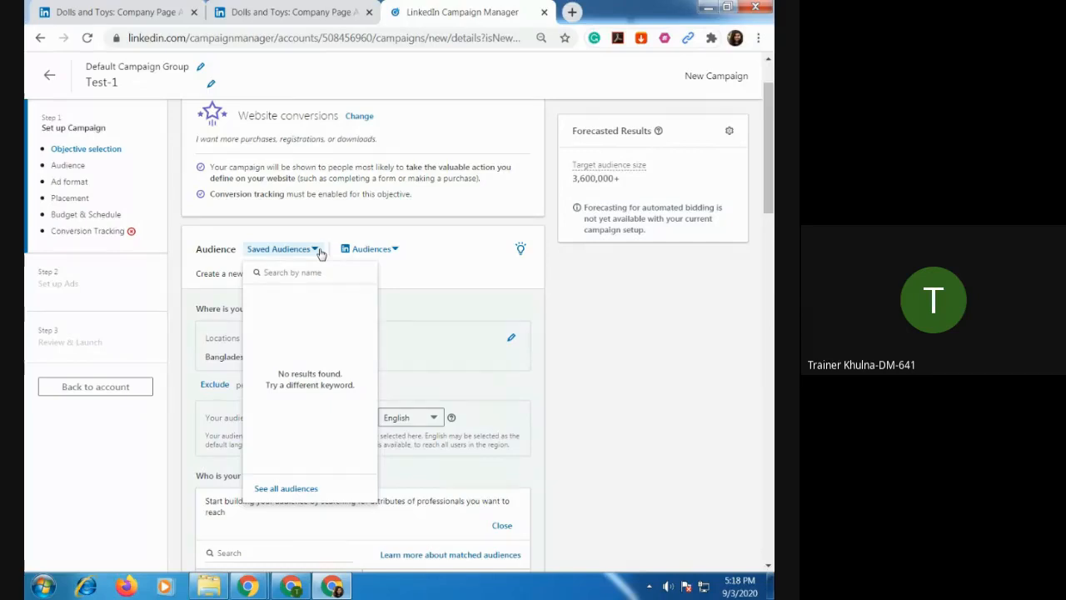
click(423, 264)
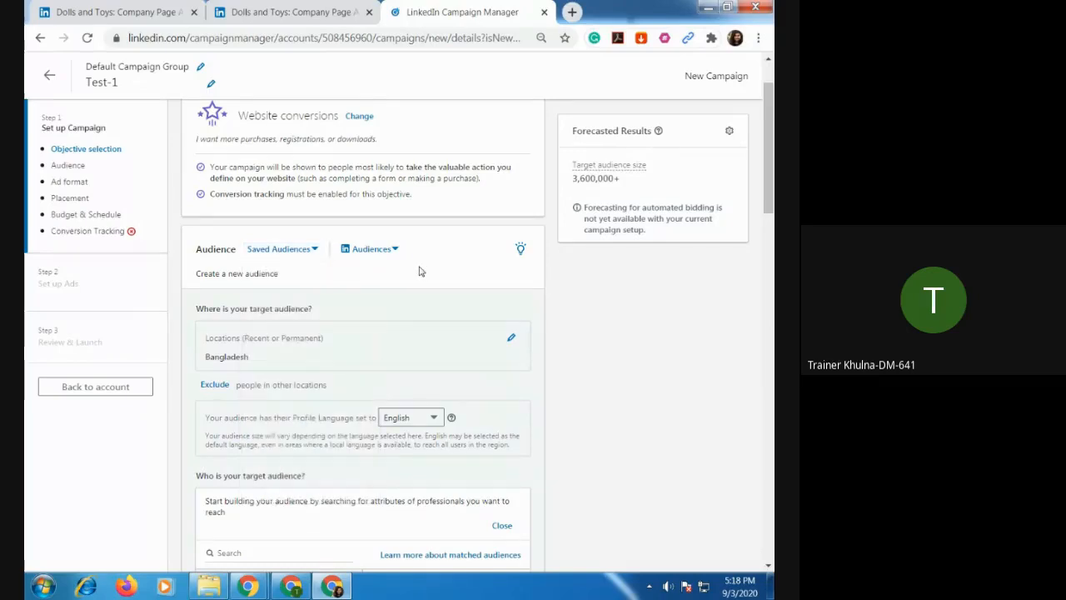
Replace Bangladesh with Canada as the campaign's target audience location.
scroll(371, 276, down, 1)
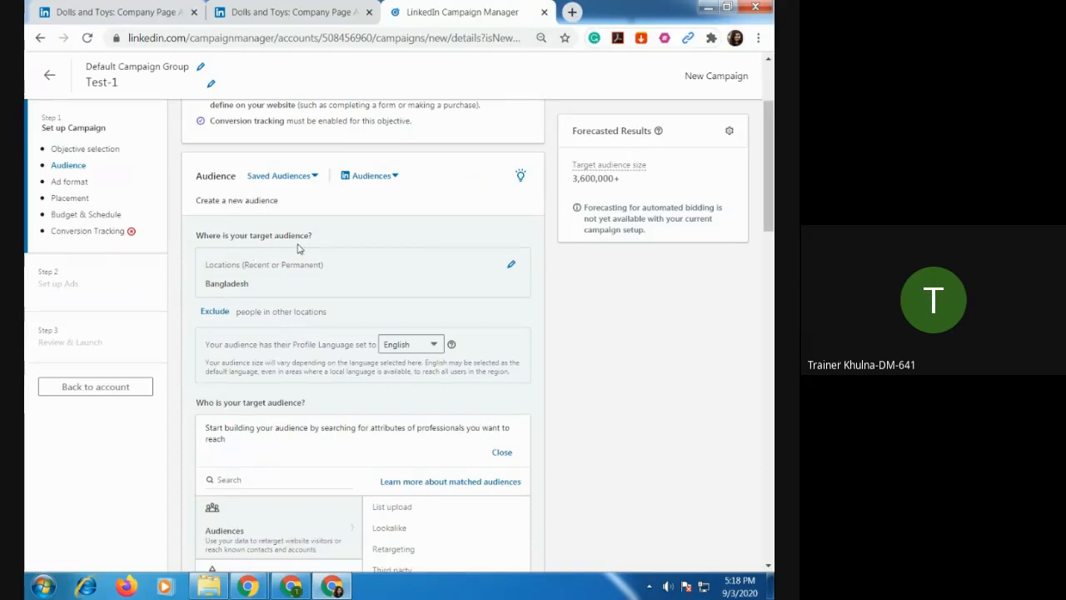
scroll(321, 237, down, 1)
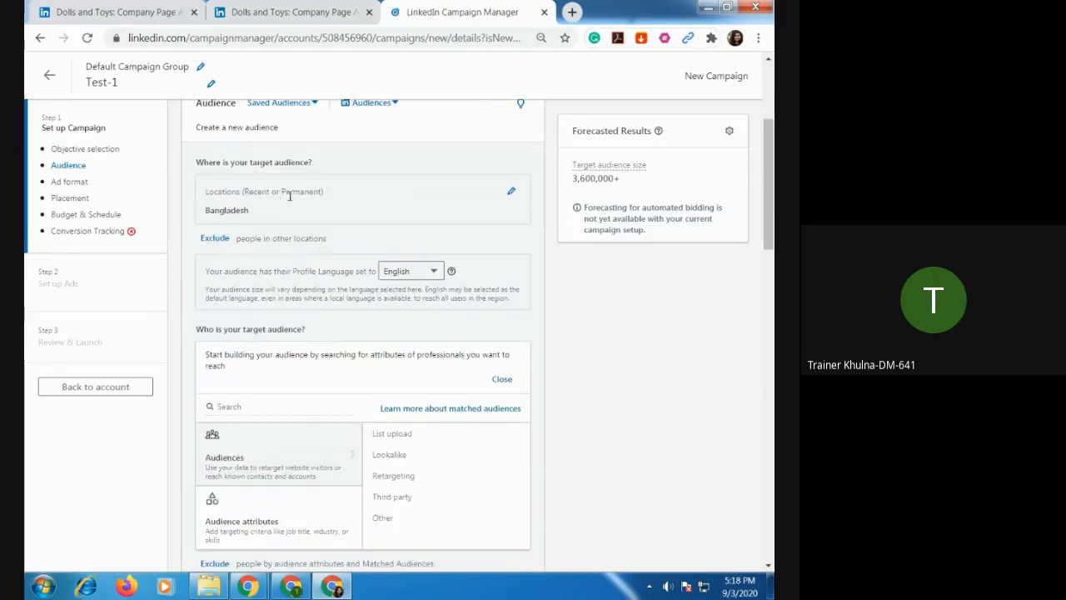
click(512, 194)
click(261, 211)
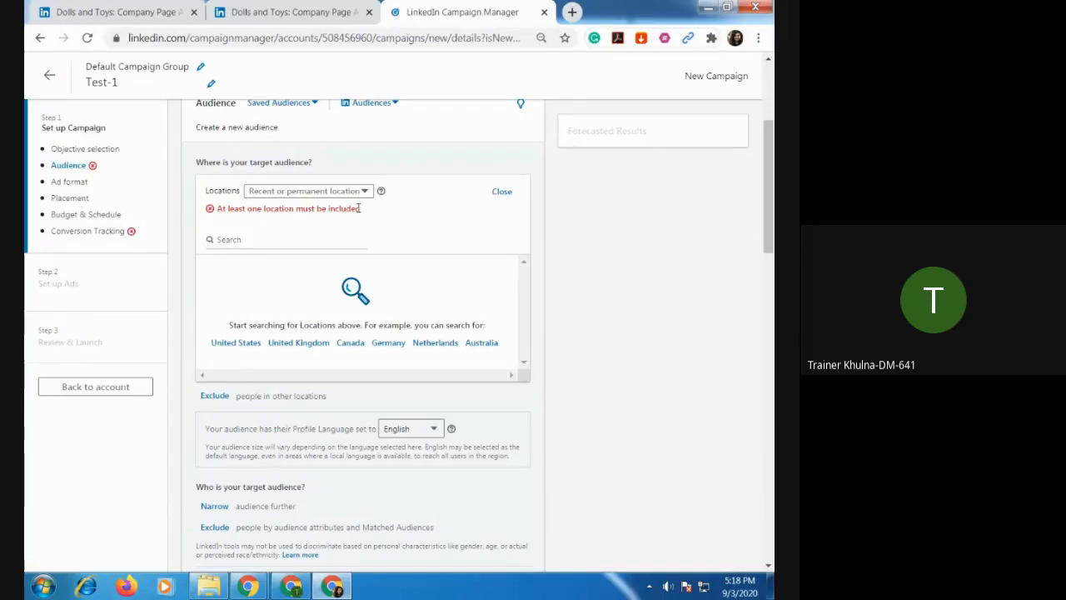
click(281, 235)
click(351, 344)
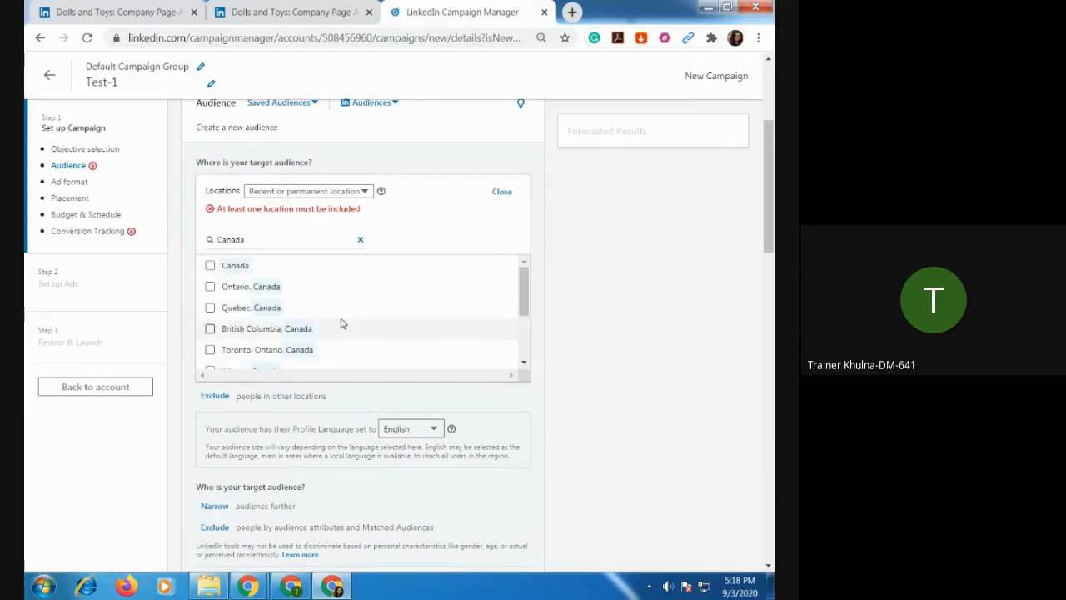
click(266, 268)
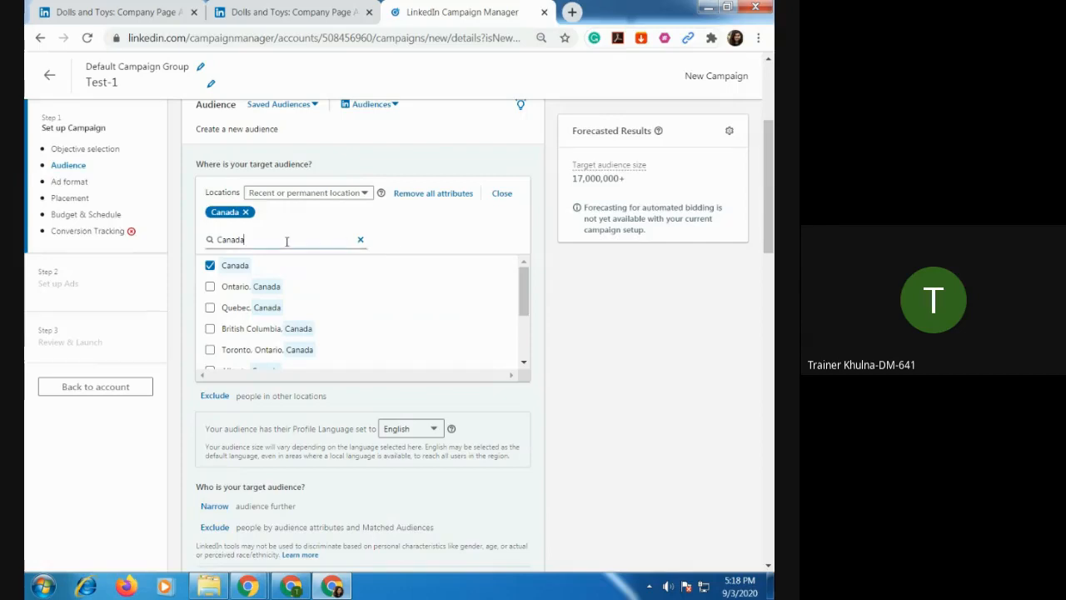
Add the United States to the campaign's target audience locations.
click(361, 240)
click(248, 240)
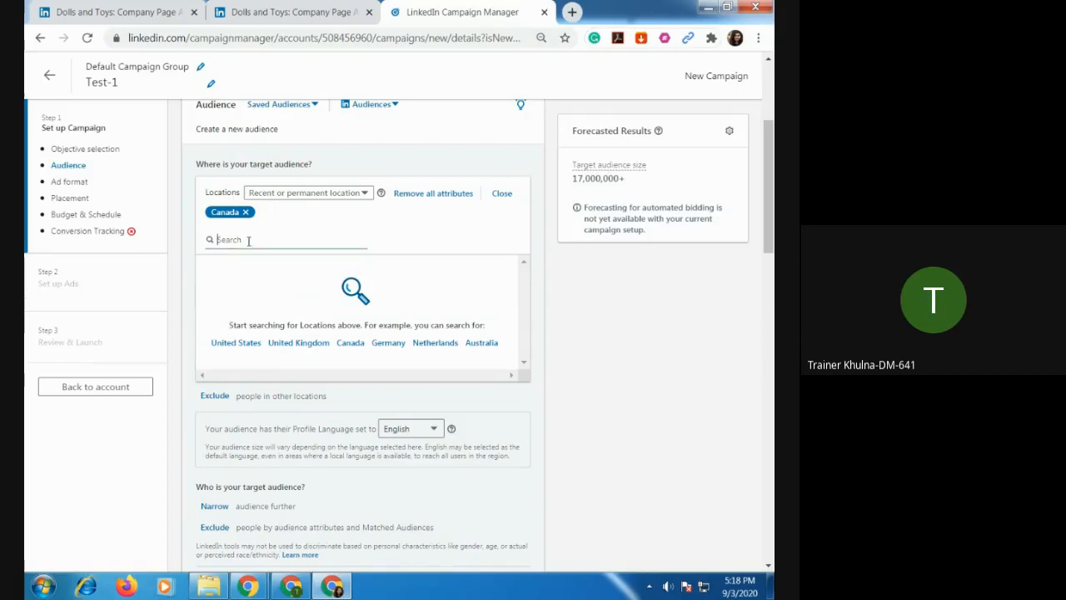
click(246, 344)
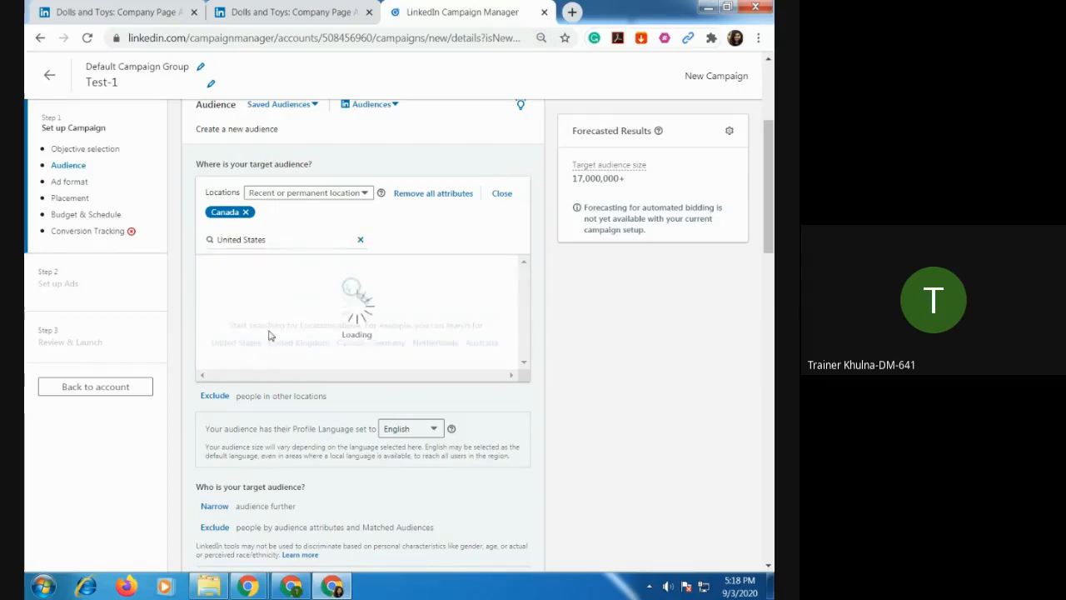
click(281, 264)
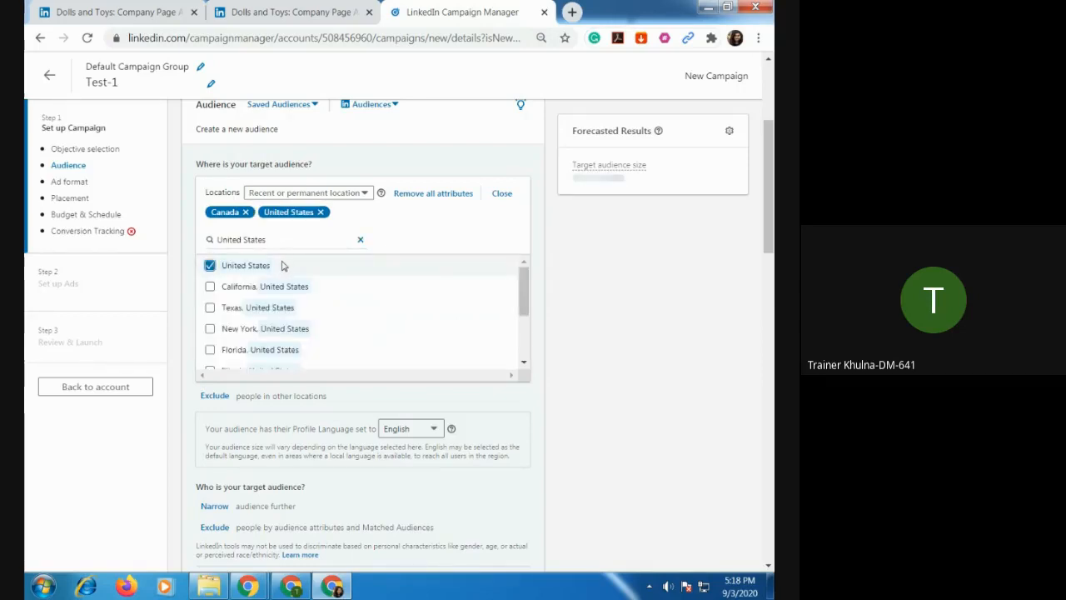
Add the Netherlands to the campaign's target audience locations.
click(360, 240)
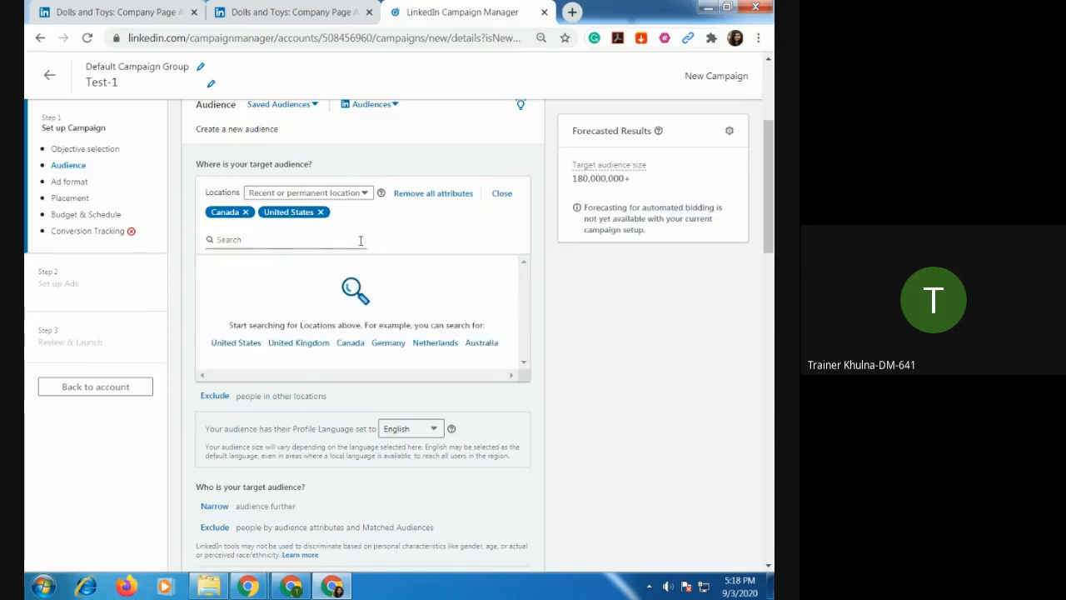
click(426, 345)
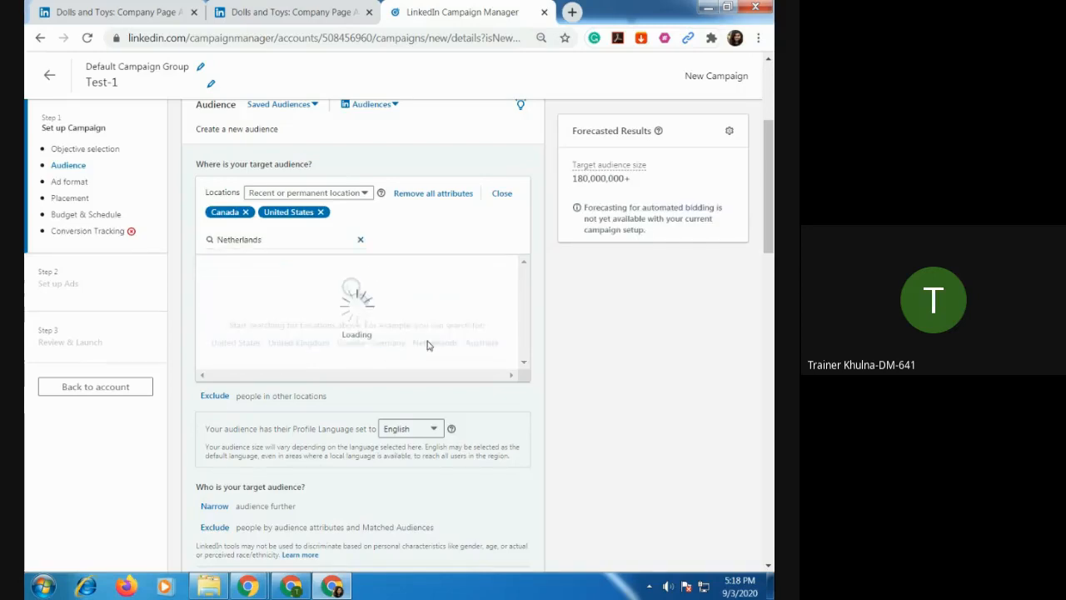
click(360, 240)
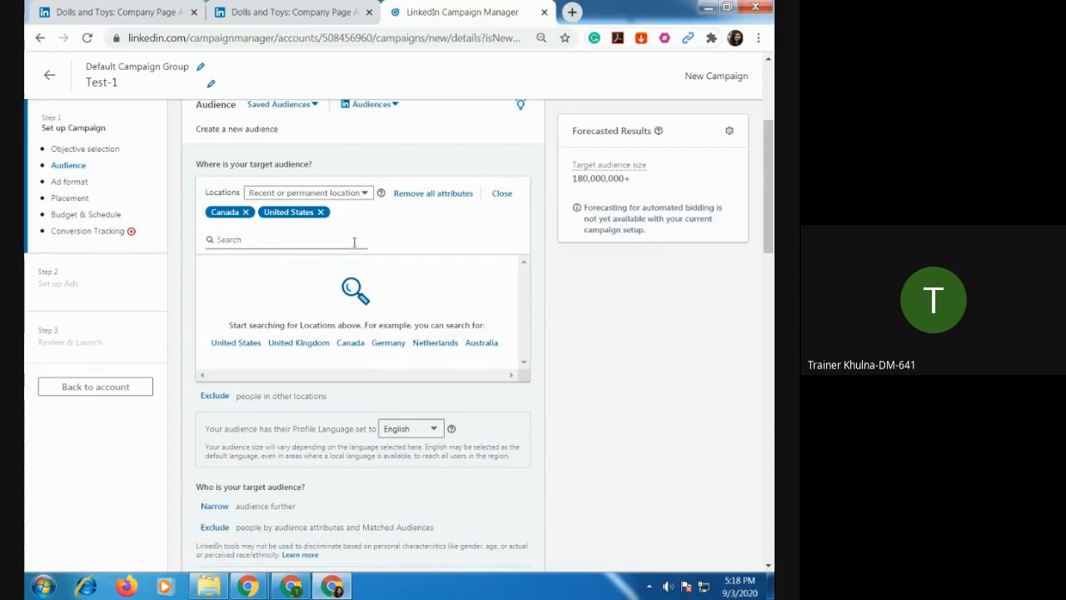
click(429, 342)
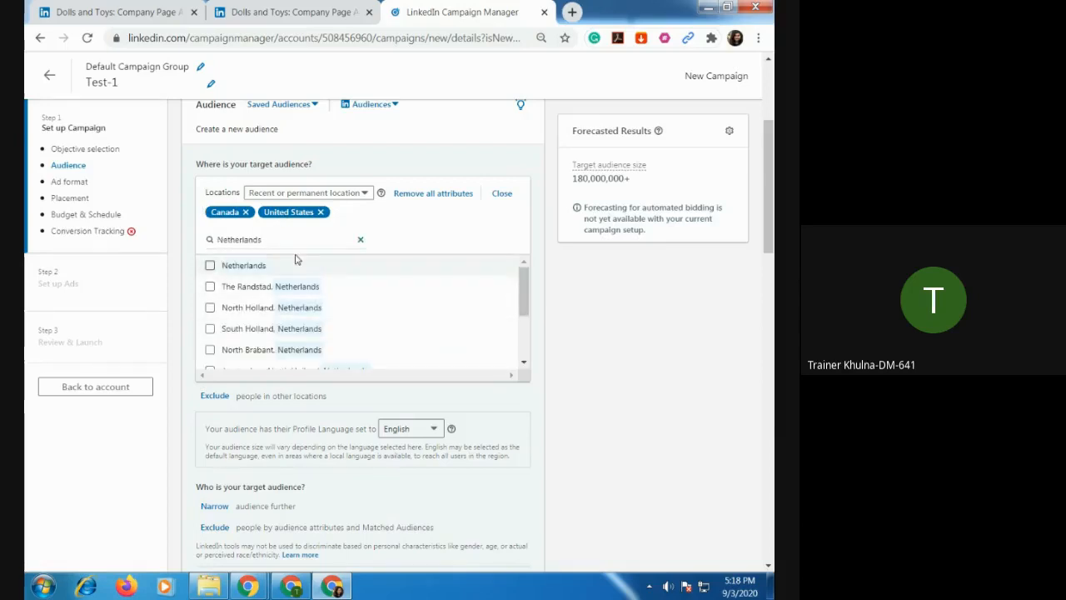
click(266, 265)
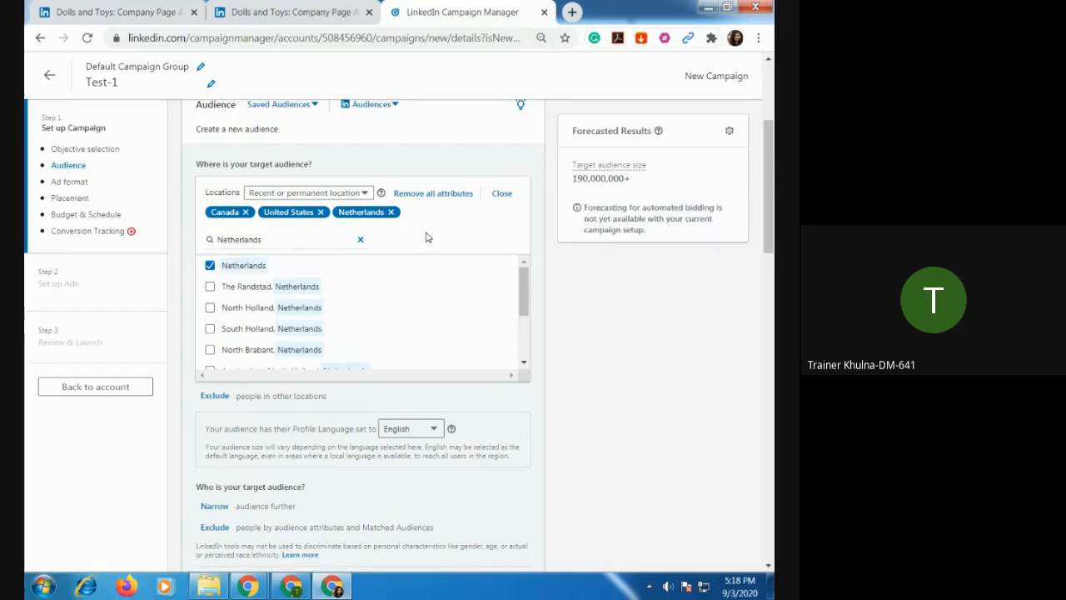
Review the campaign objective and look at the saved audiences list without choosing any.
scroll(426, 238, up, 3)
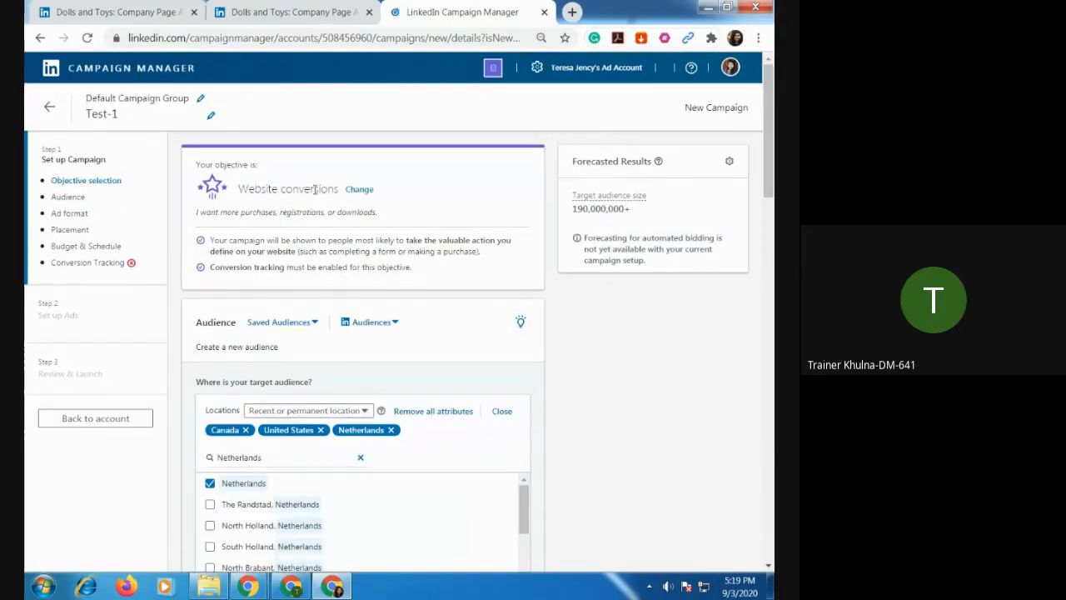
scroll(419, 317, down, 1)
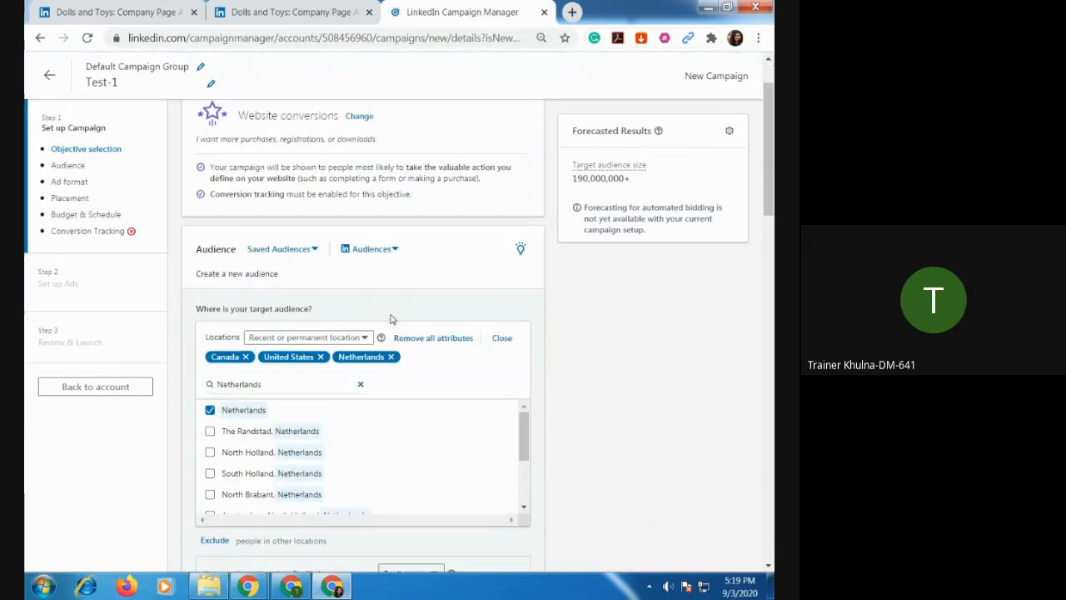
click(314, 250)
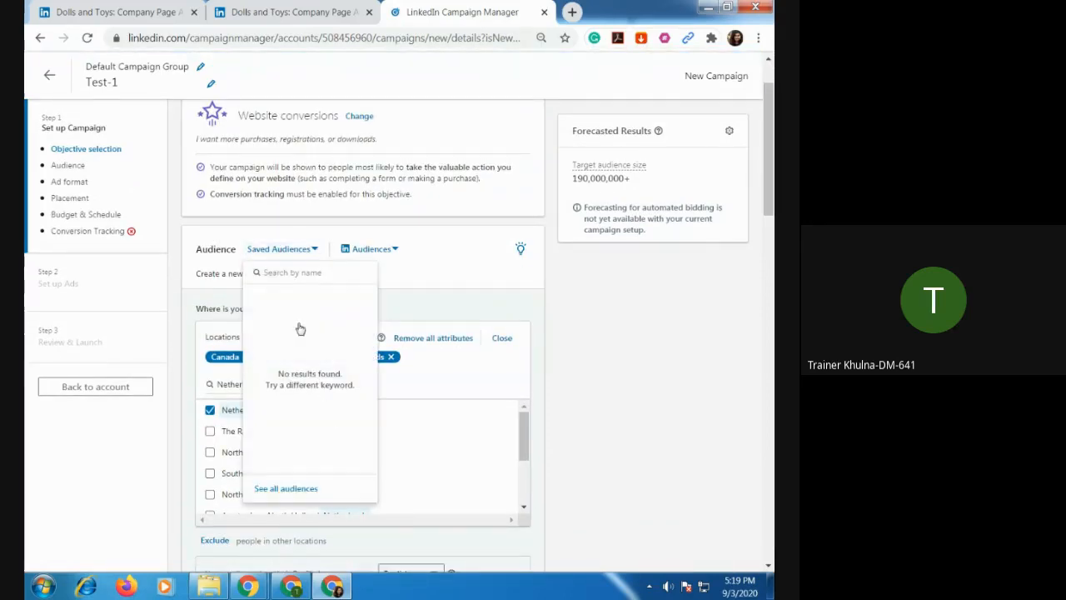
click(460, 311)
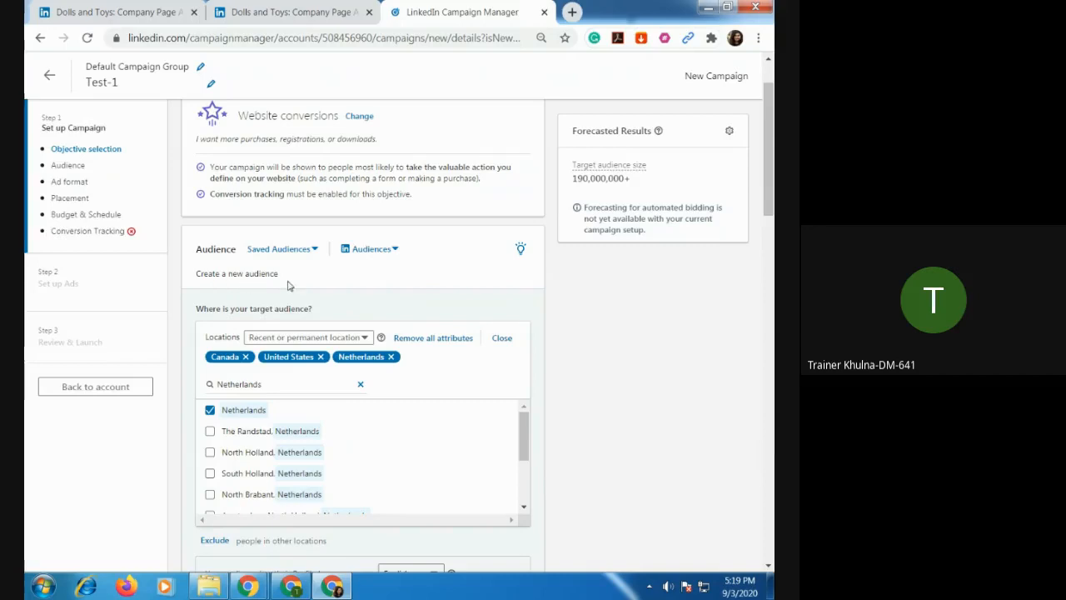
Look through the Netherlands regions offered as locations without selecting any, and clear the location search.
scroll(400, 412, down, 3)
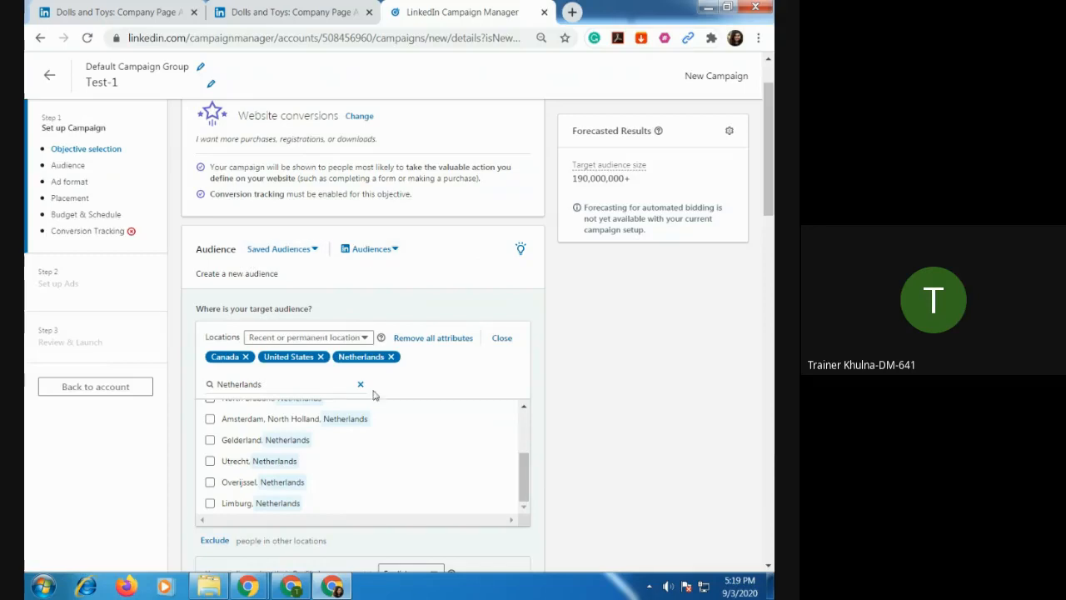
drag(527, 477, 527, 431)
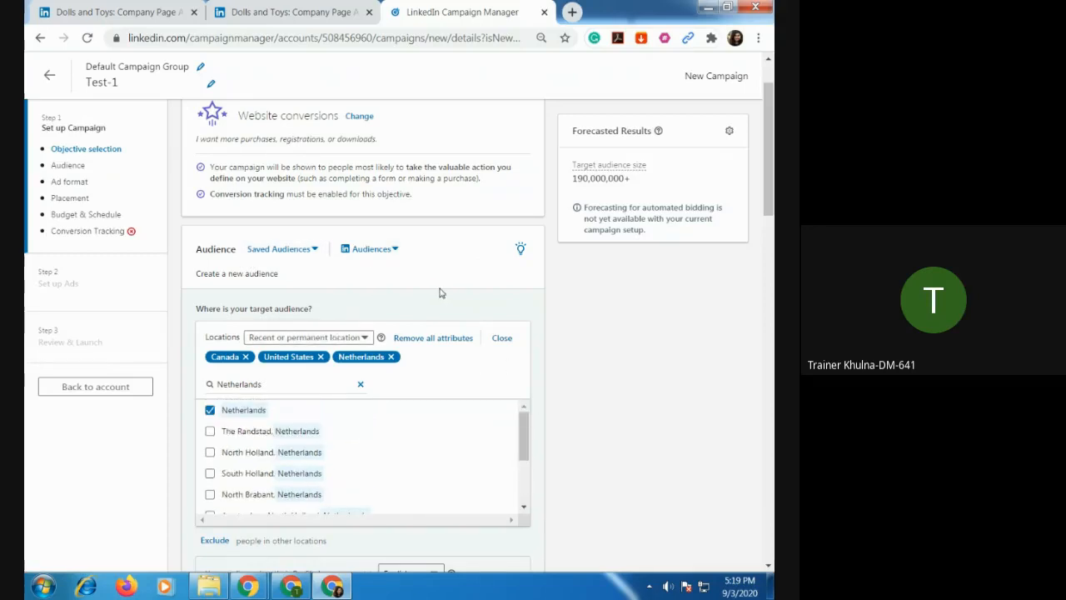
scroll(447, 293, down, 2)
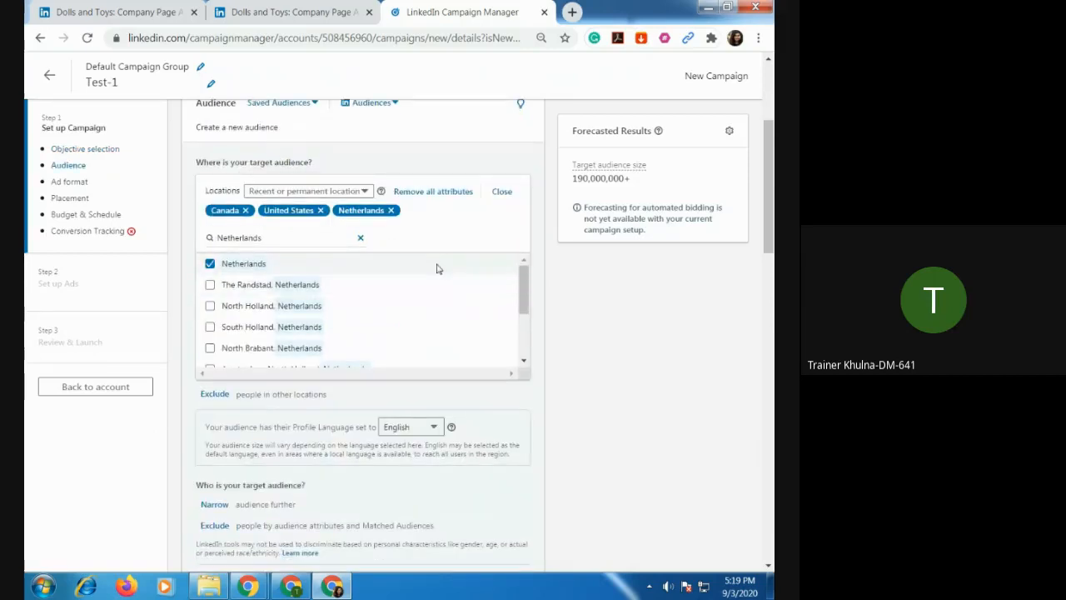
click(360, 237)
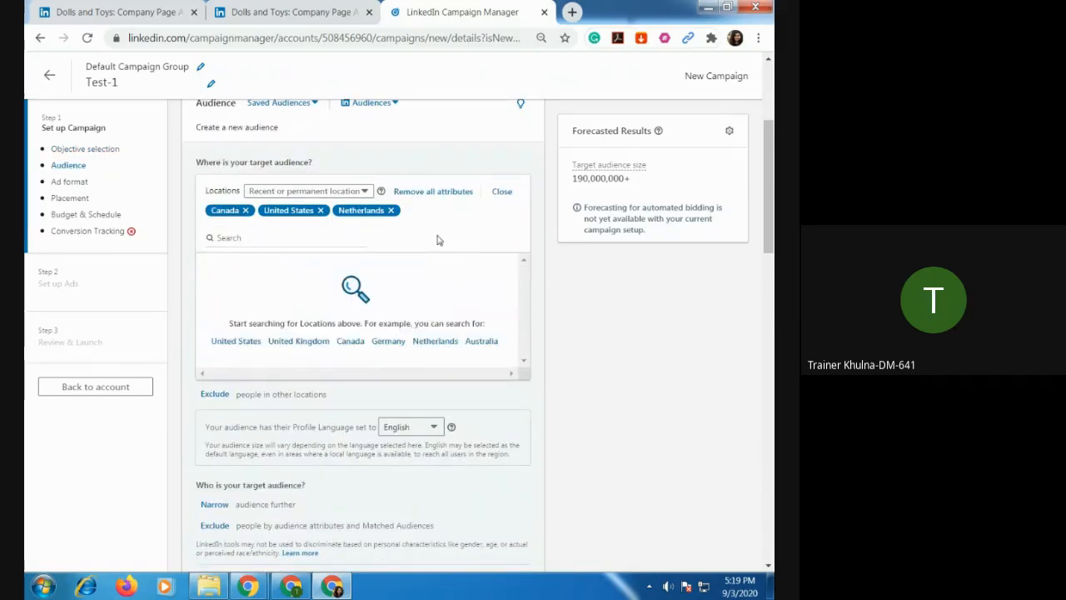
Switch to the Google Meet call, admit the waiting participant, and return to the Test-1 campaign in Campaign Manager.
click(300, 588)
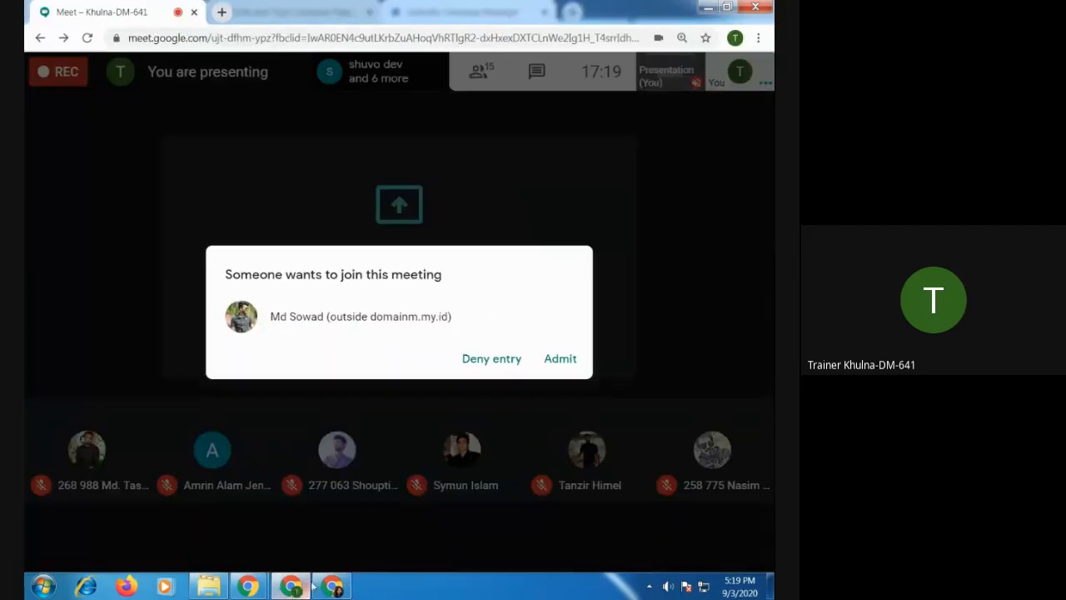
click(556, 360)
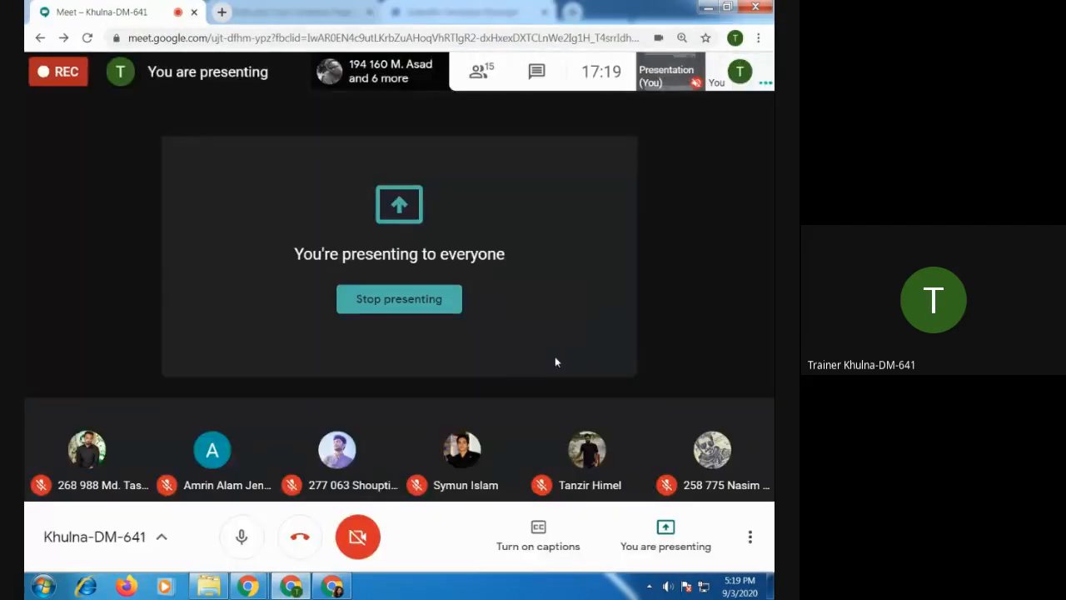
click(333, 586)
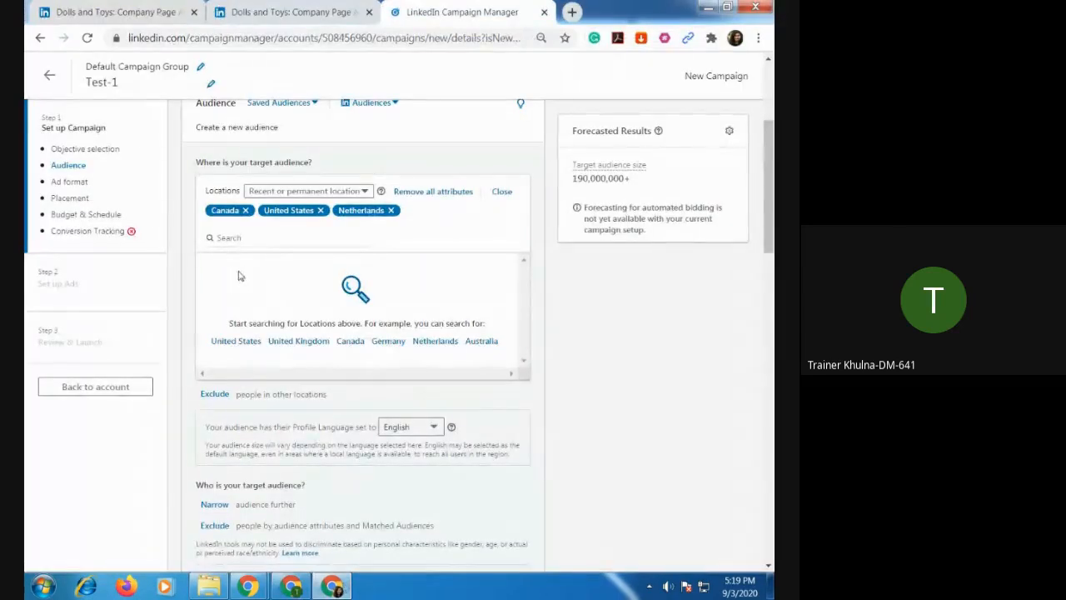
Review the available profile languages for the audience and leave English selected.
scroll(304, 368, down, 3)
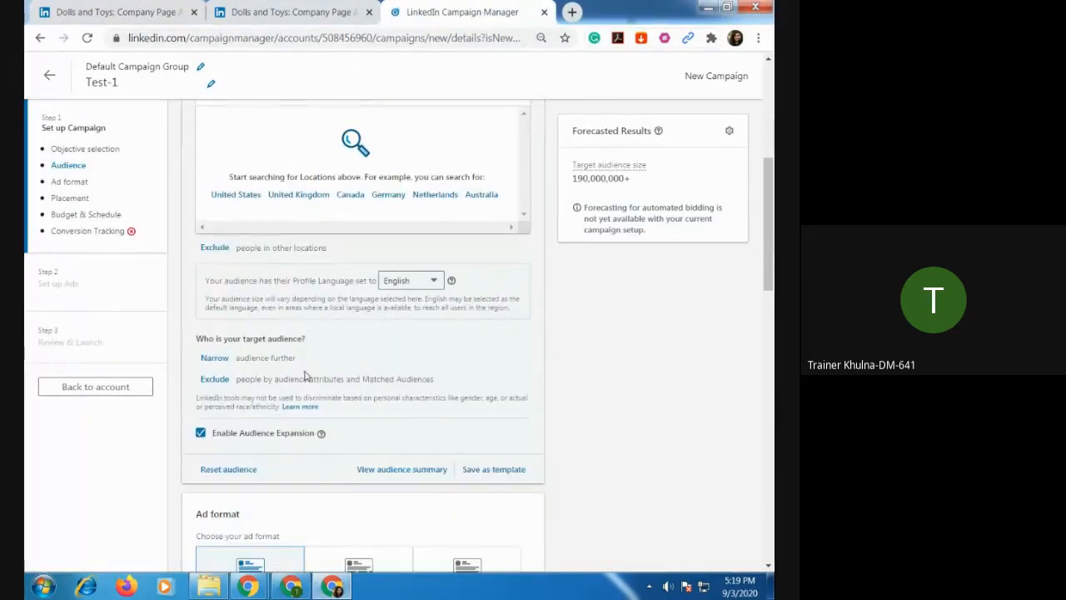
scroll(319, 306, down, 1)
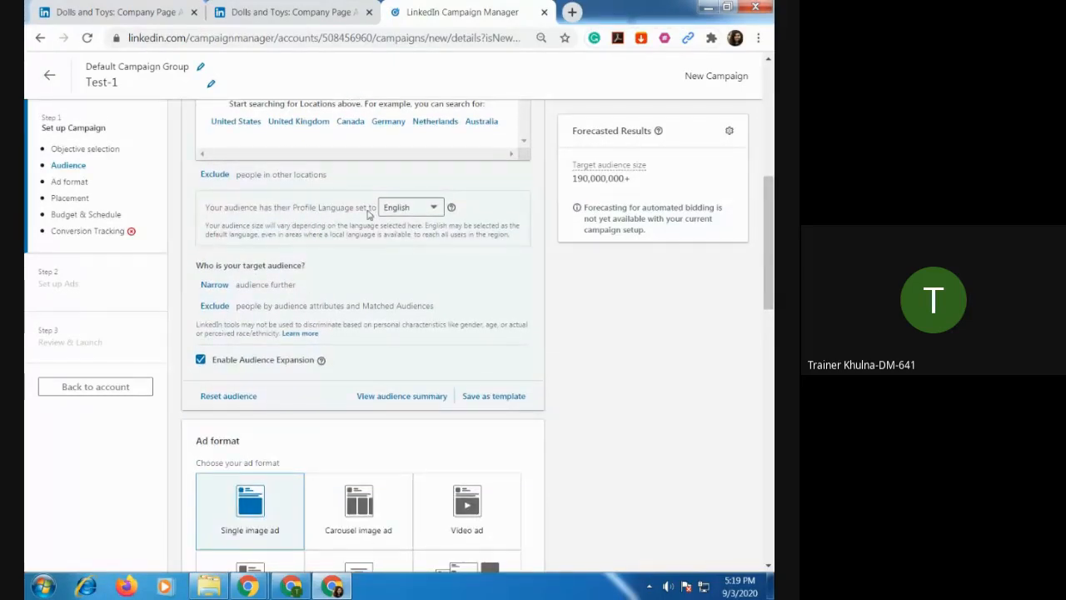
click(439, 212)
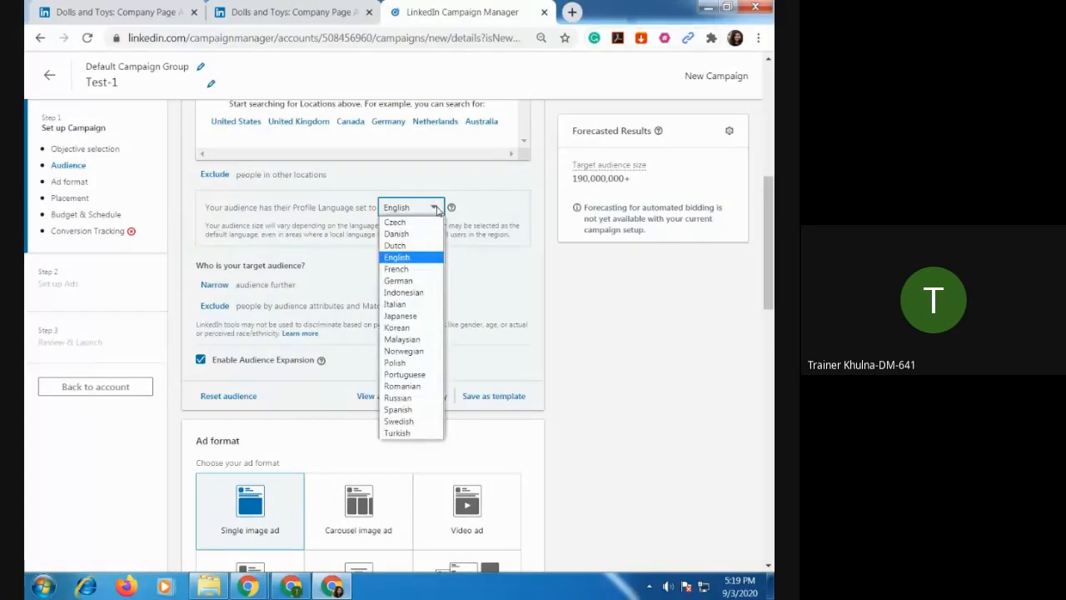
click(439, 212)
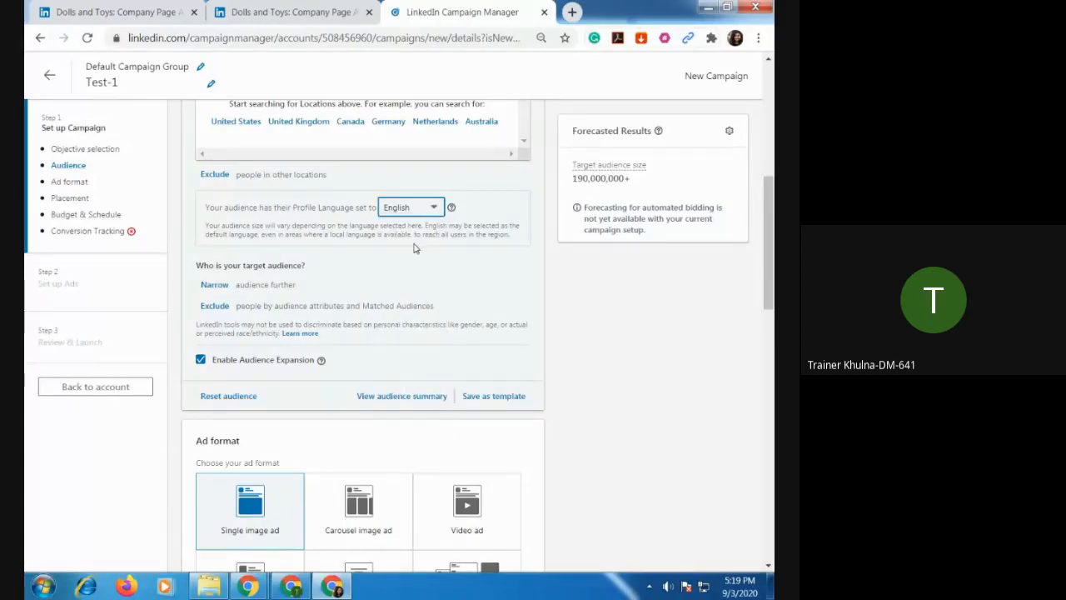
Open the options for narrowing the target audience further.
scroll(417, 246, down, 1)
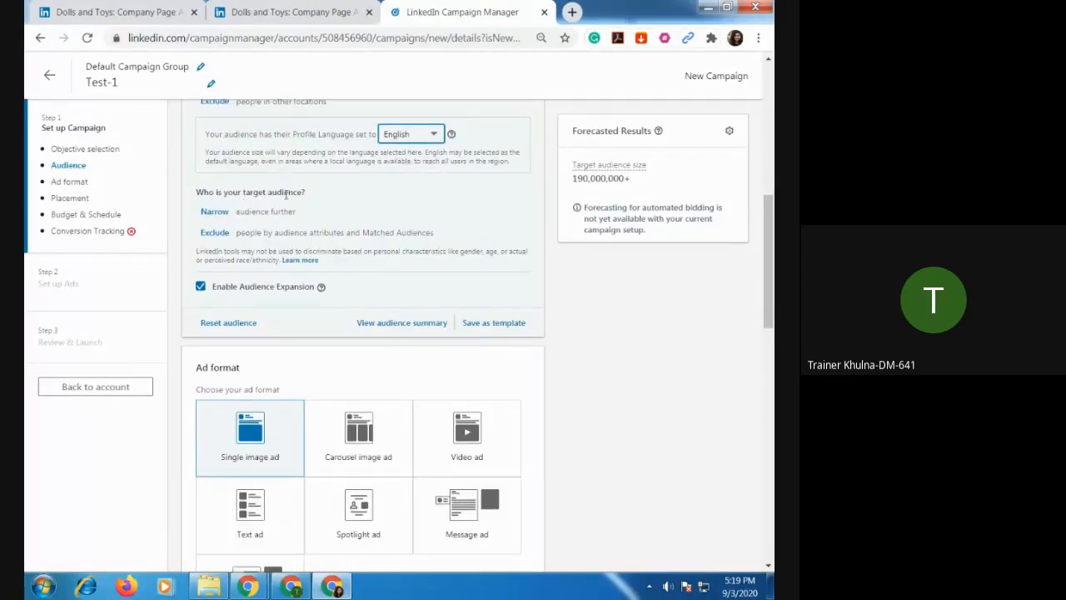
click(214, 212)
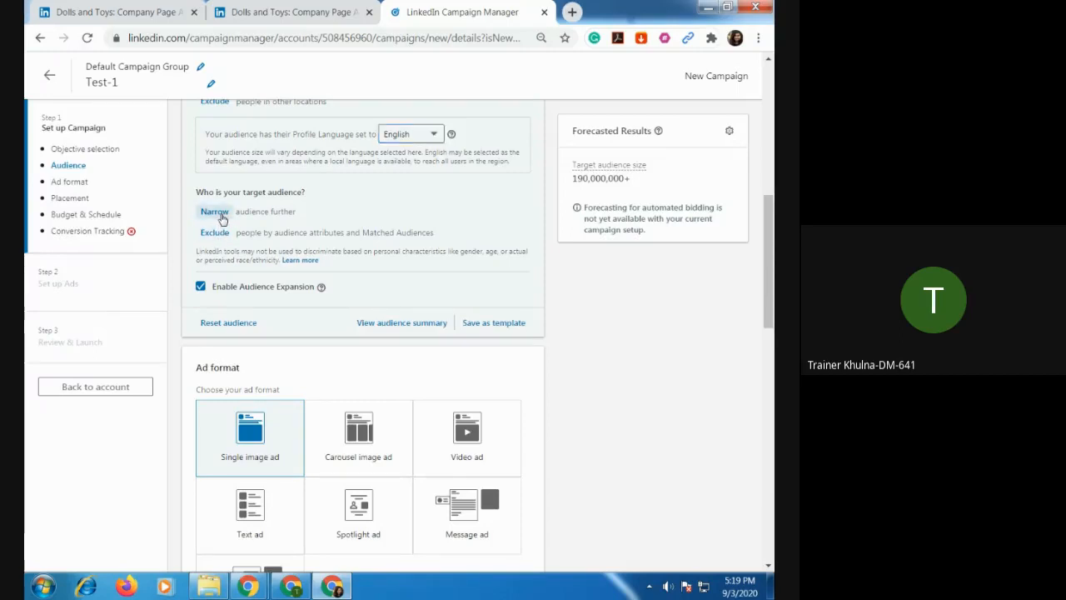
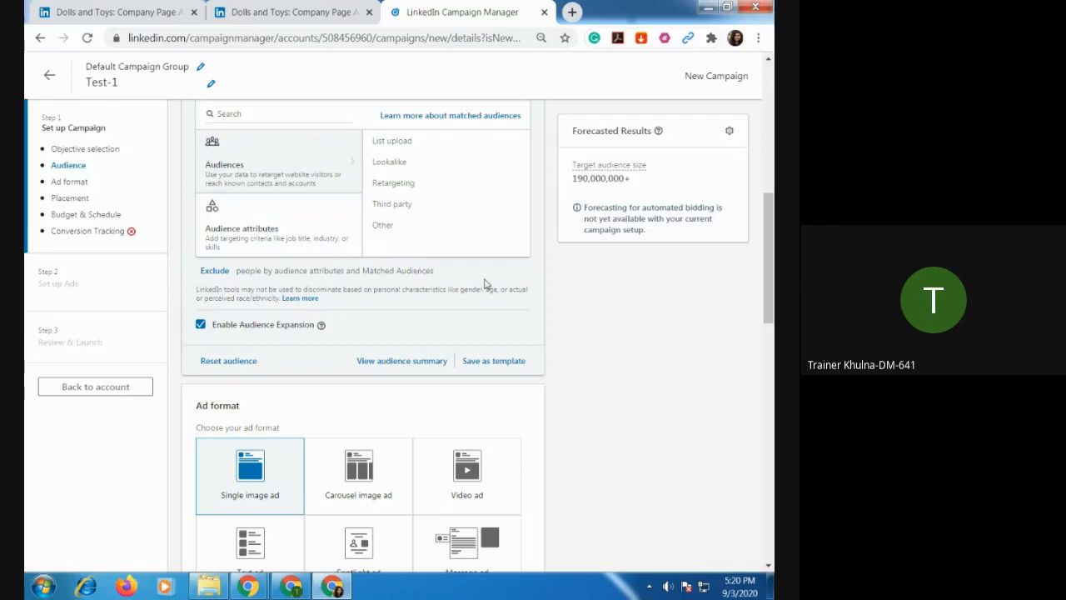
Look over the options for narrowing the target audience and close them without adding any attributes.
scroll(510, 279, up, 3)
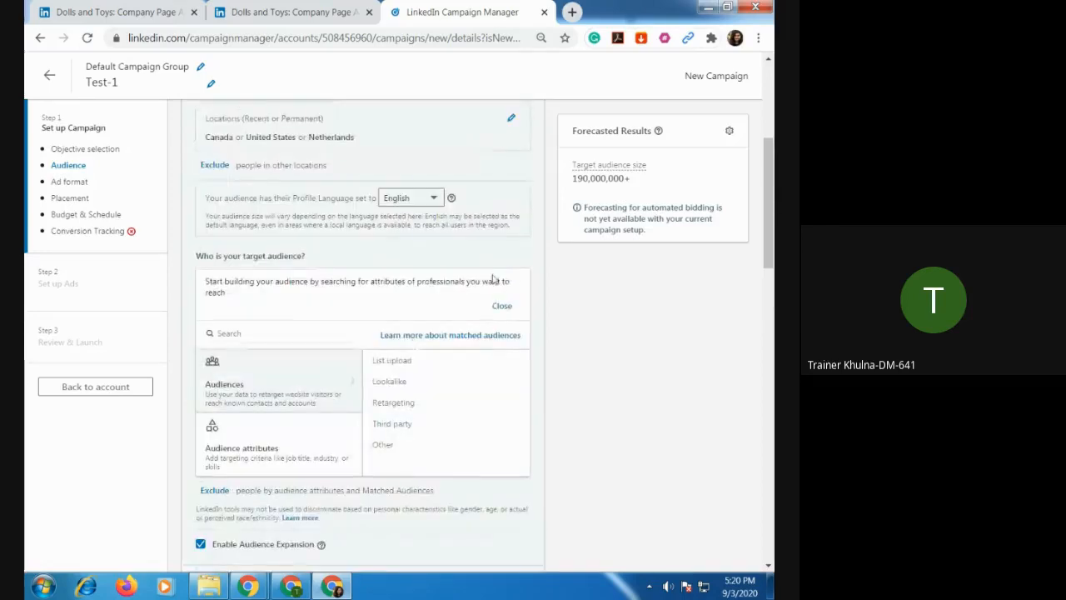
scroll(381, 336, down, 1)
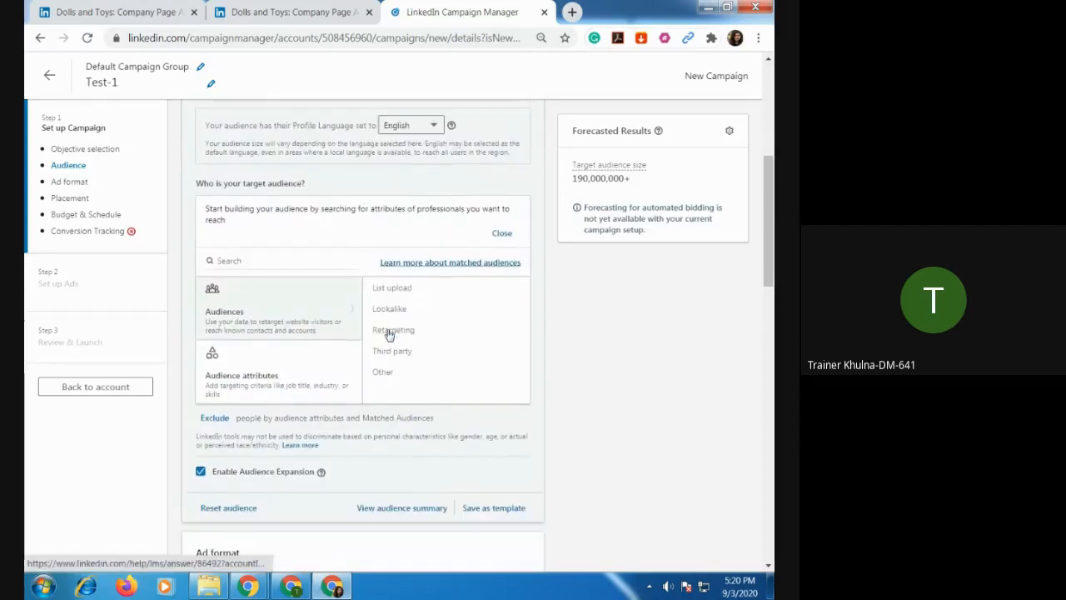
click(243, 262)
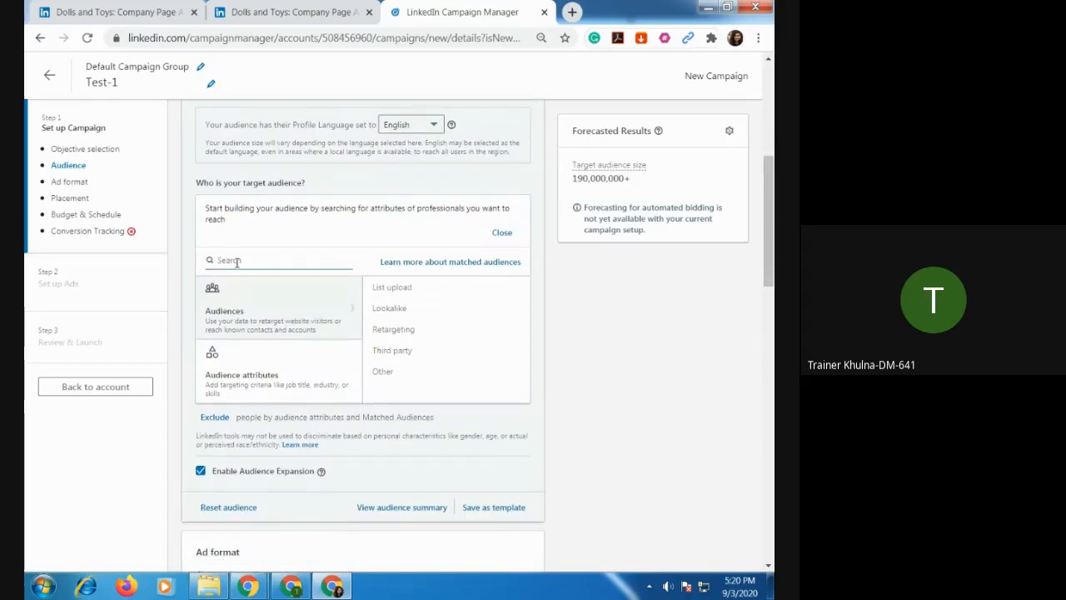
click(502, 232)
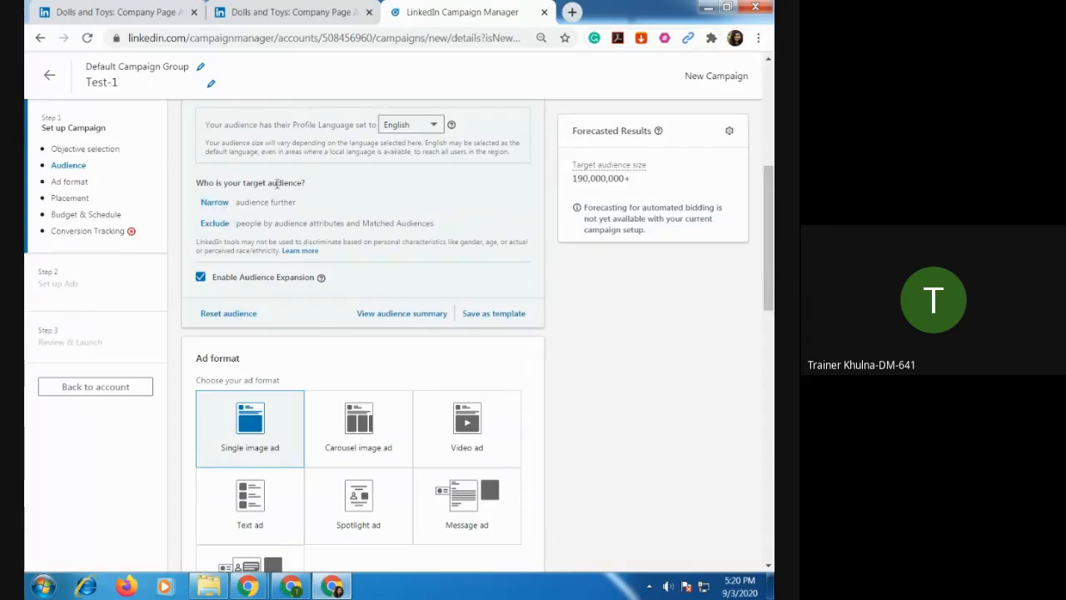
View the options for excluding people by attributes and Matched Audiences, and close them without excluding anyone.
scroll(321, 211, down, 1)
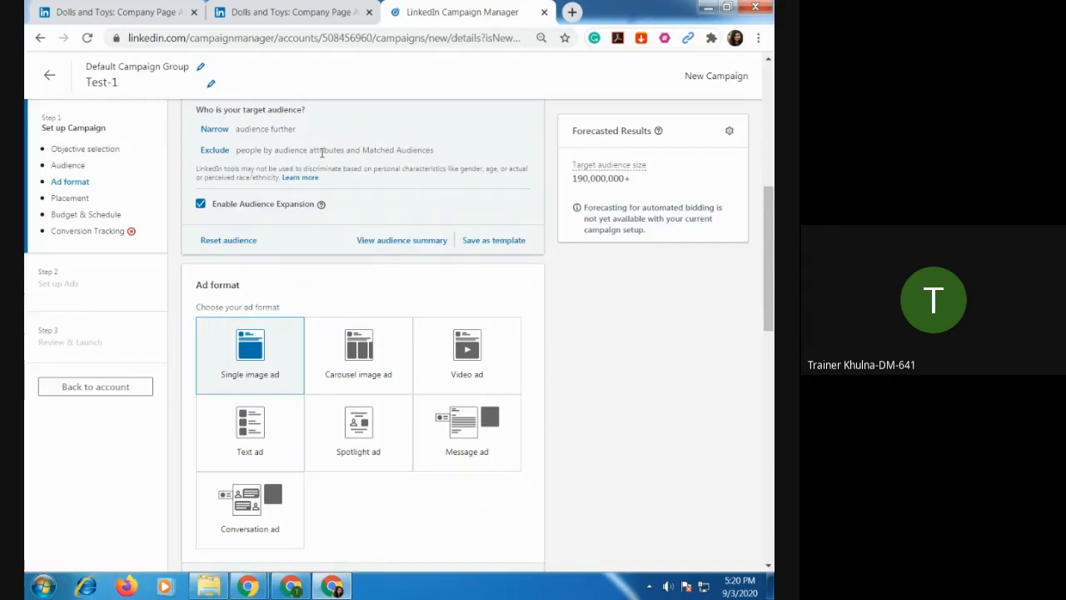
click(218, 152)
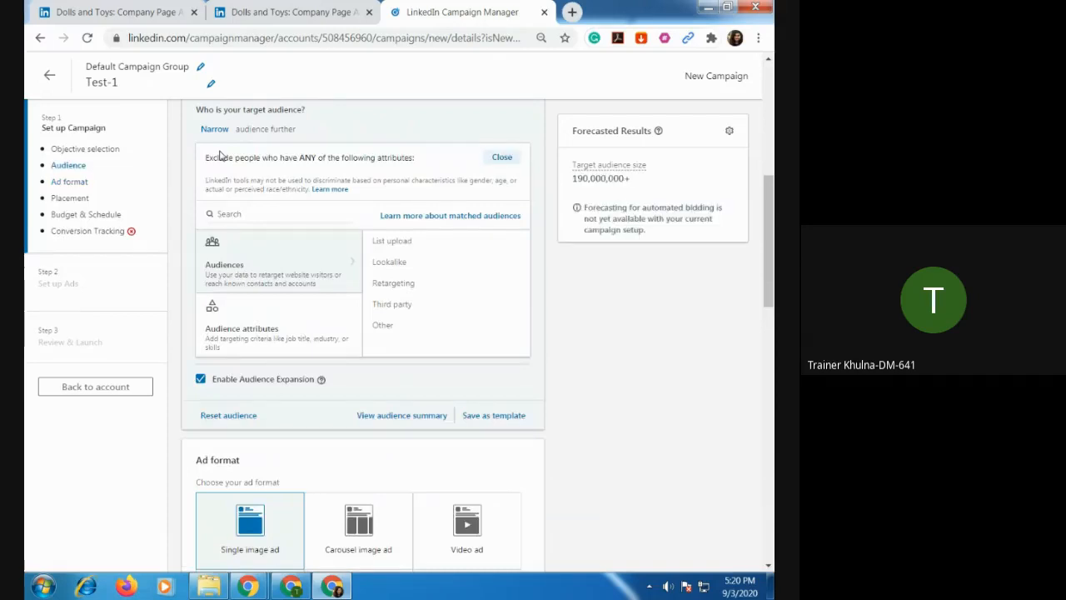
click(500, 156)
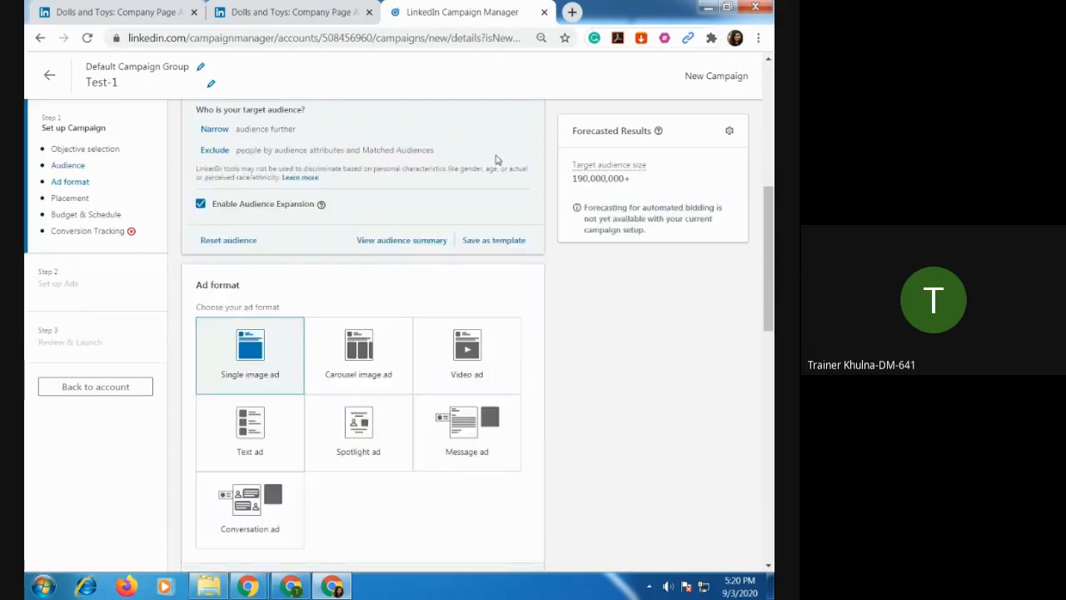
click(214, 150)
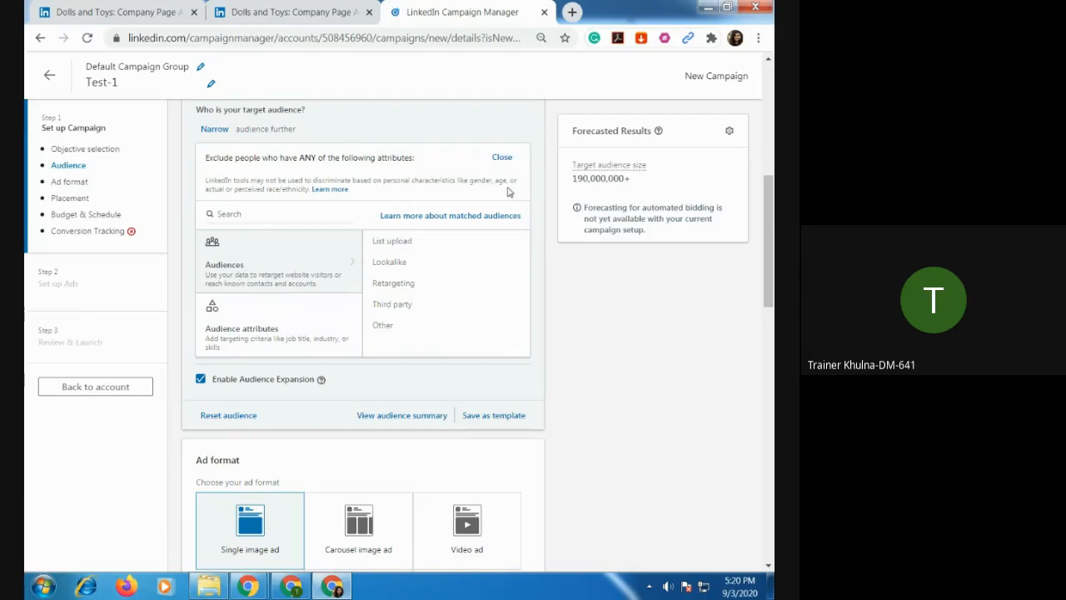
click(502, 158)
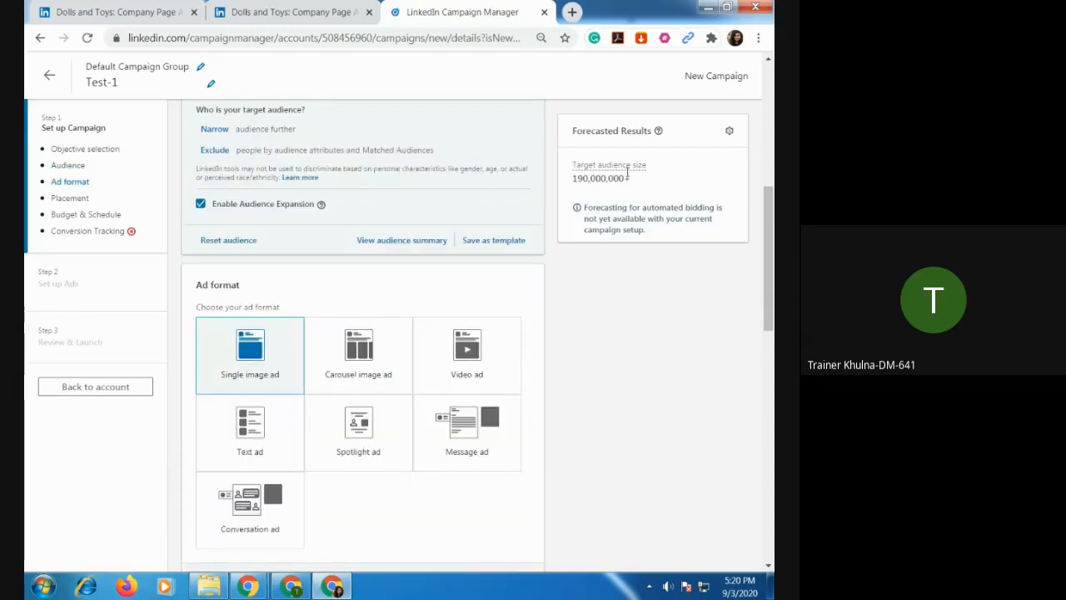
Reopen the audience narrowing options, search the attributes for "dolls" and look through the suggestions.
click(214, 129)
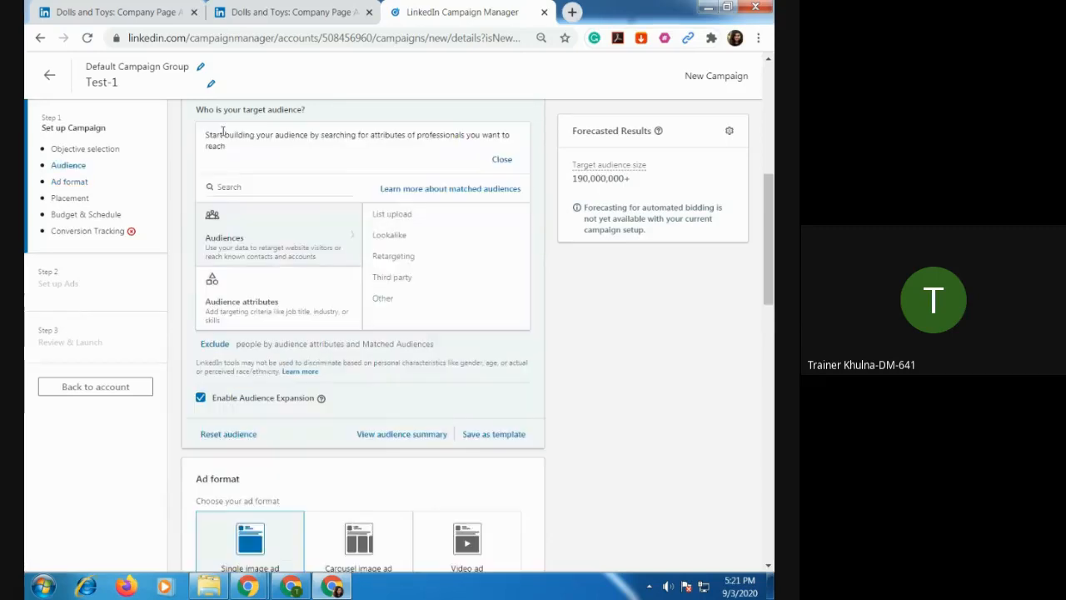
click(253, 187)
text(dolls)
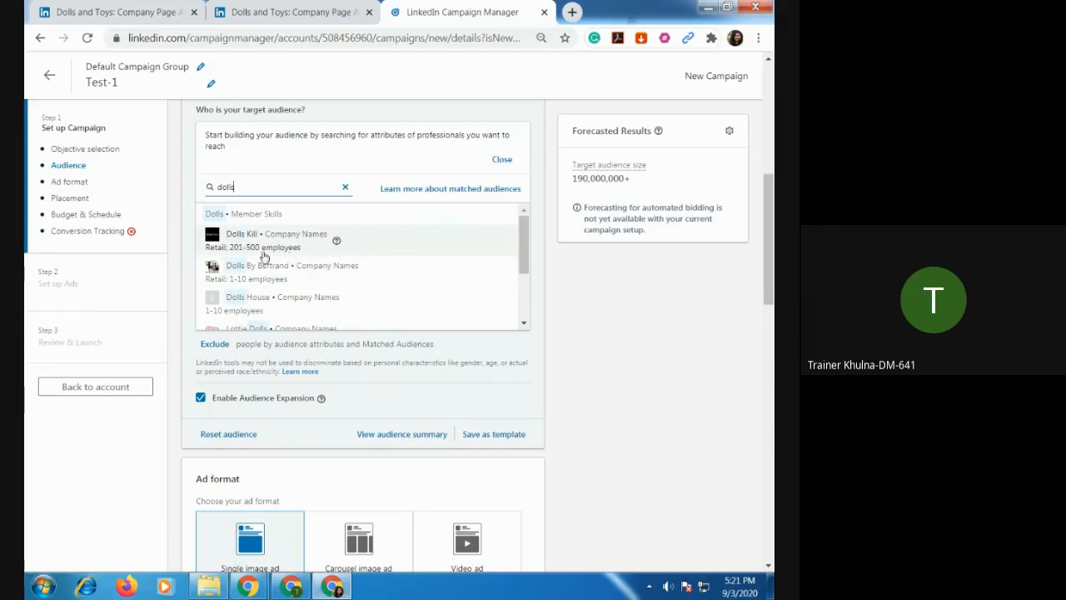
scroll(274, 258, down, 3)
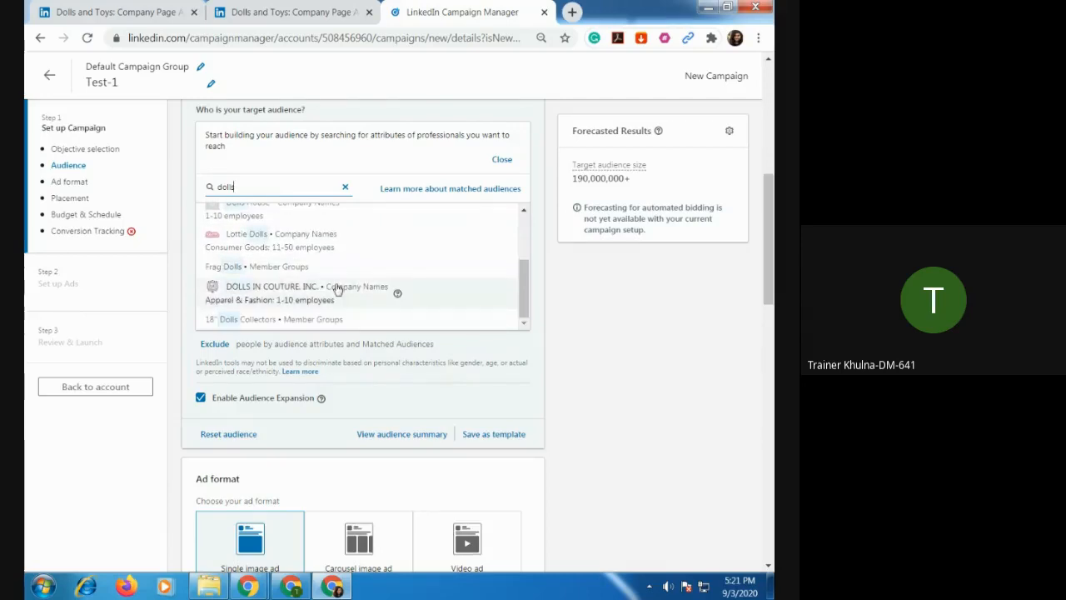
scroll(337, 287, down, 2)
scroll(386, 270, up, 1)
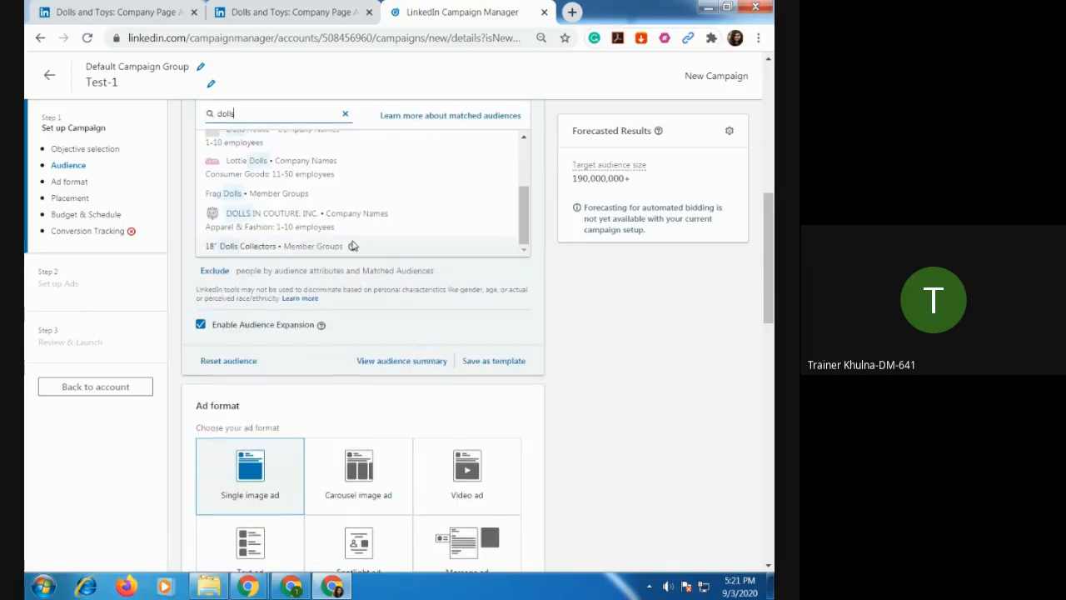
scroll(349, 241, up, 3)
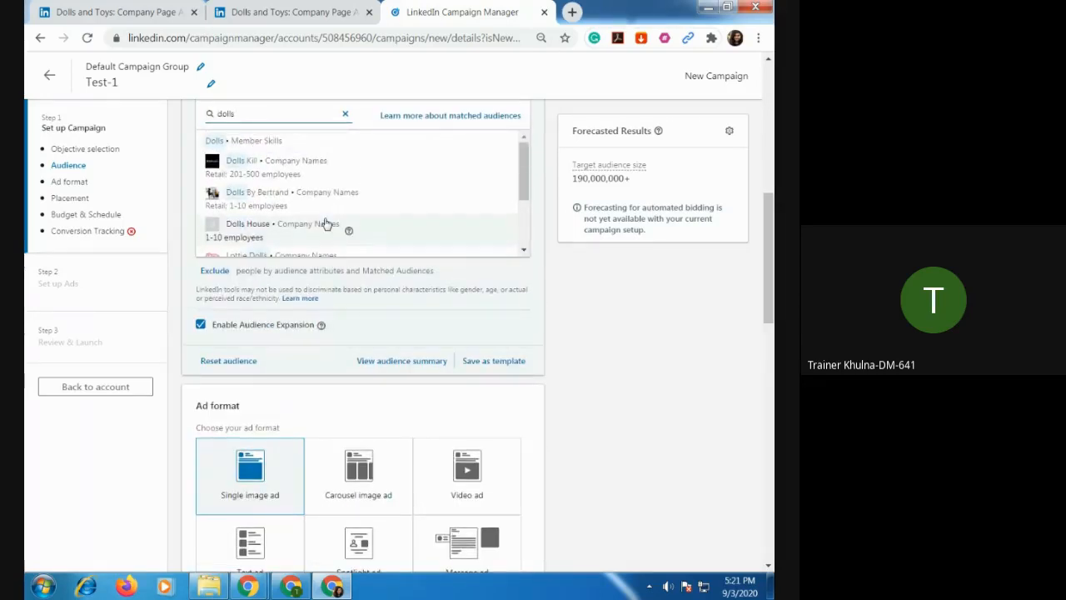
scroll(326, 221, up, 2)
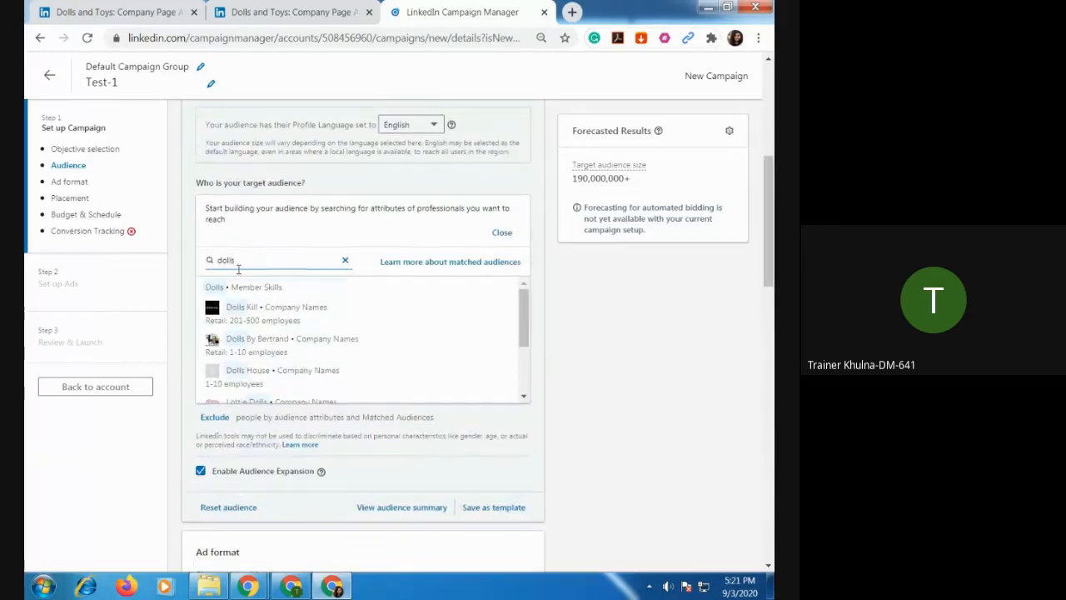
Search the audience attributes for "mothers" and "mother" instead, and clear the search without selecting anything.
drag(238, 268, 218, 278)
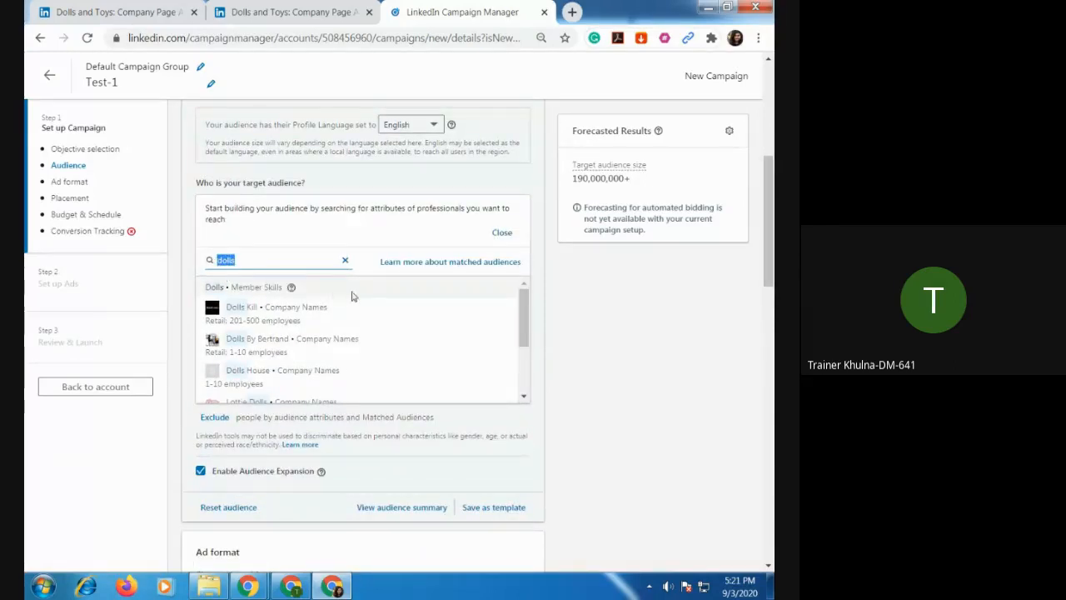
text(mothers)
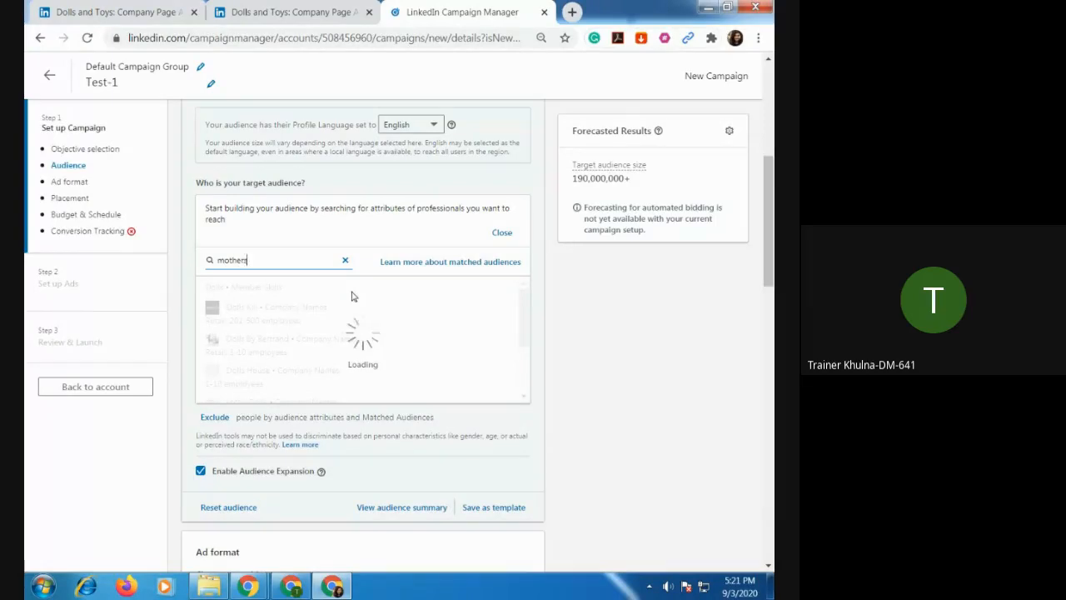
key(BackSpace)
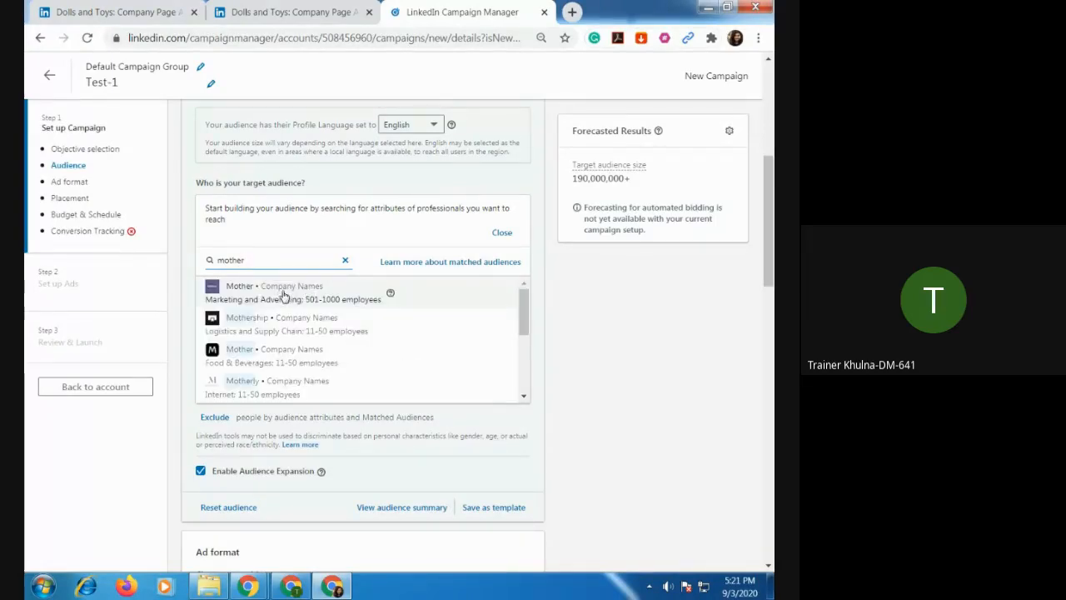
key(BackSpace)
key(BackSpace)
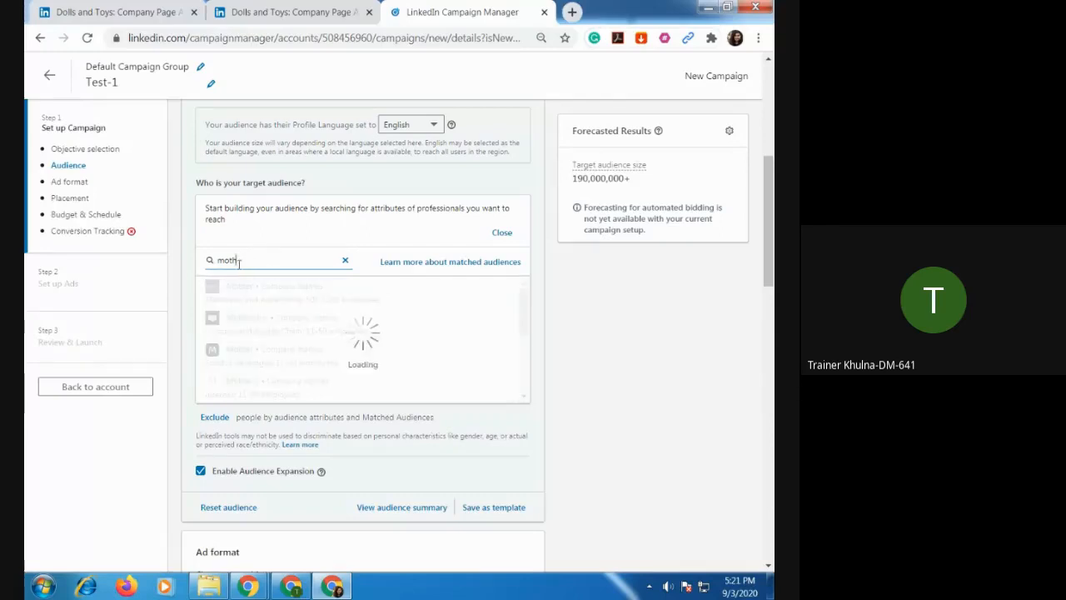
key(BackSpace)
key(BackSpace)
key(BackSpace)
key(BackSpace)
Search the audience attributes for "childc" and add the Childcare member skill to the target audience.
text(ch)
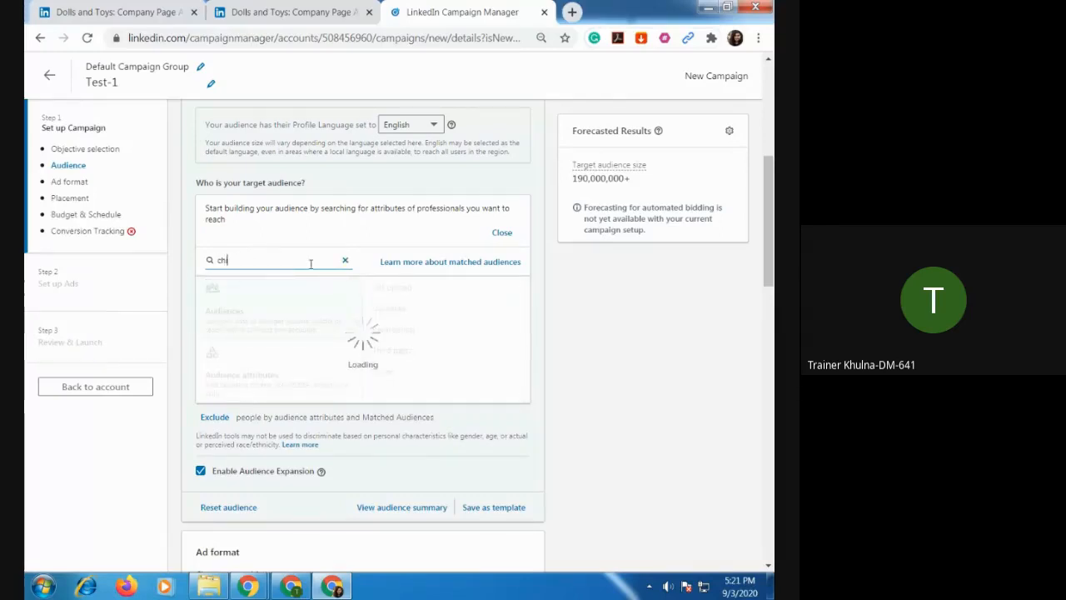
text(ild)
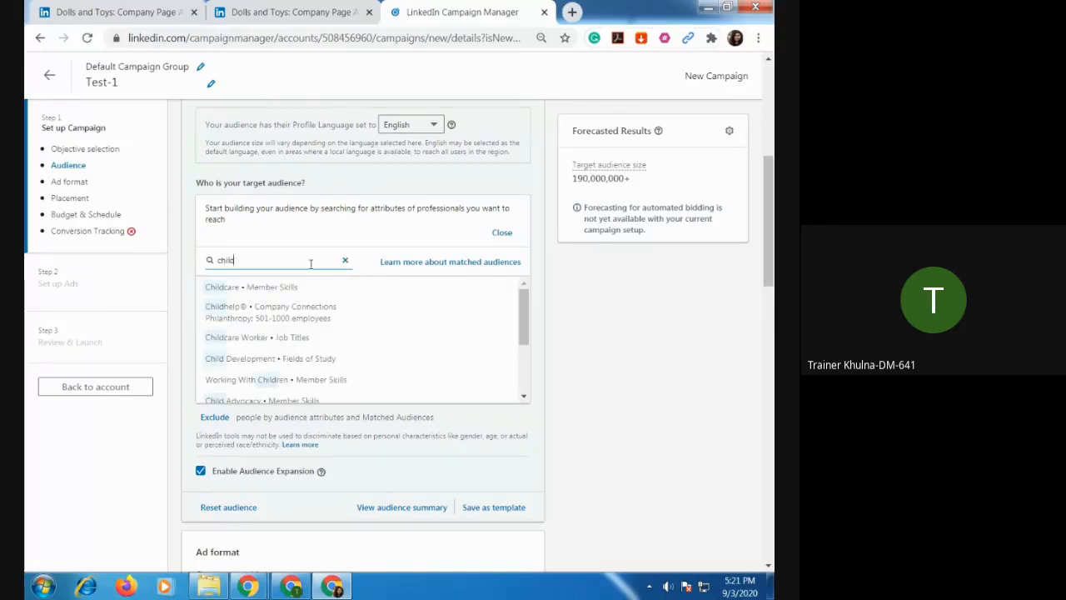
text(c)
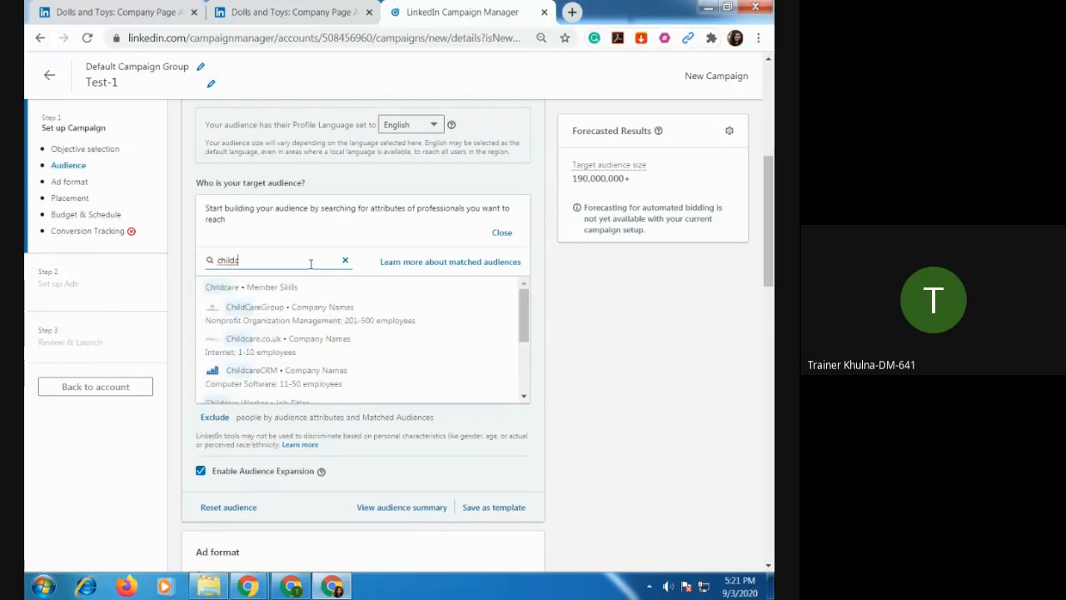
click(269, 293)
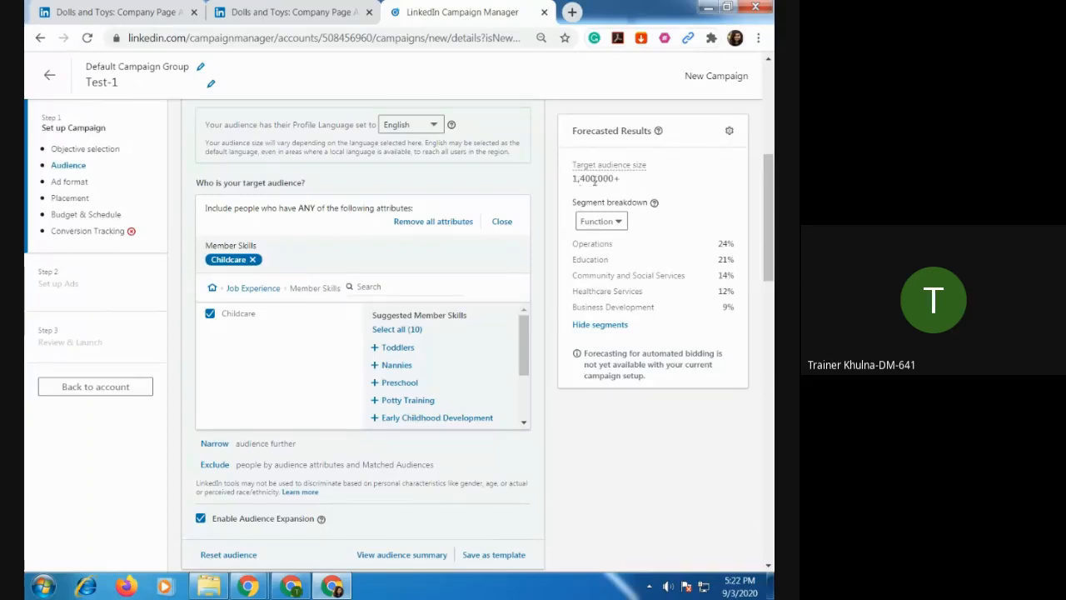
Remove the Childcare member skill from the target audience and select it again.
click(252, 259)
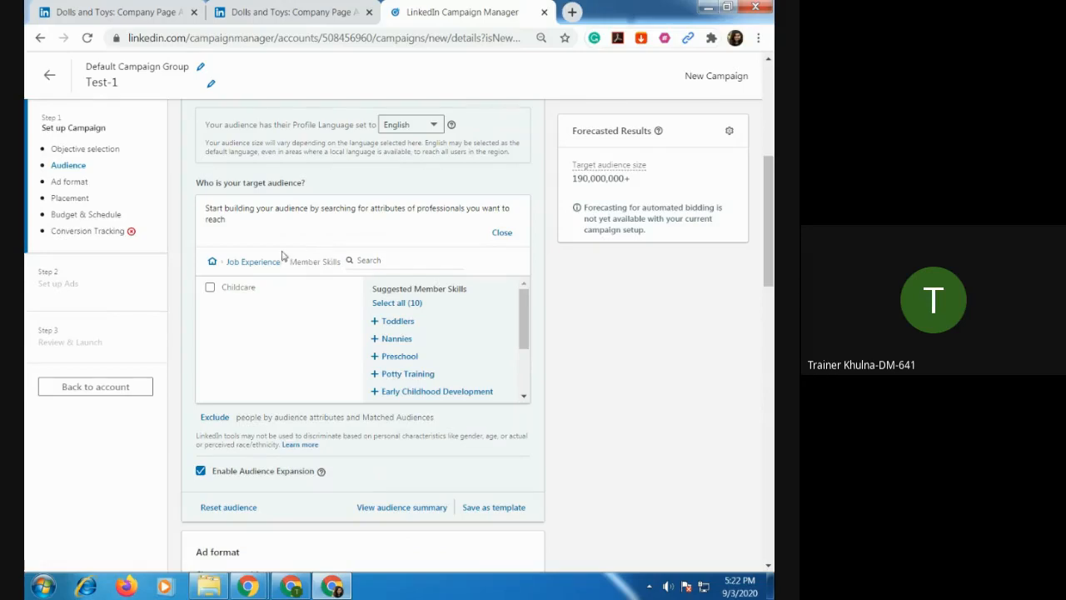
scroll(260, 257, up, 2)
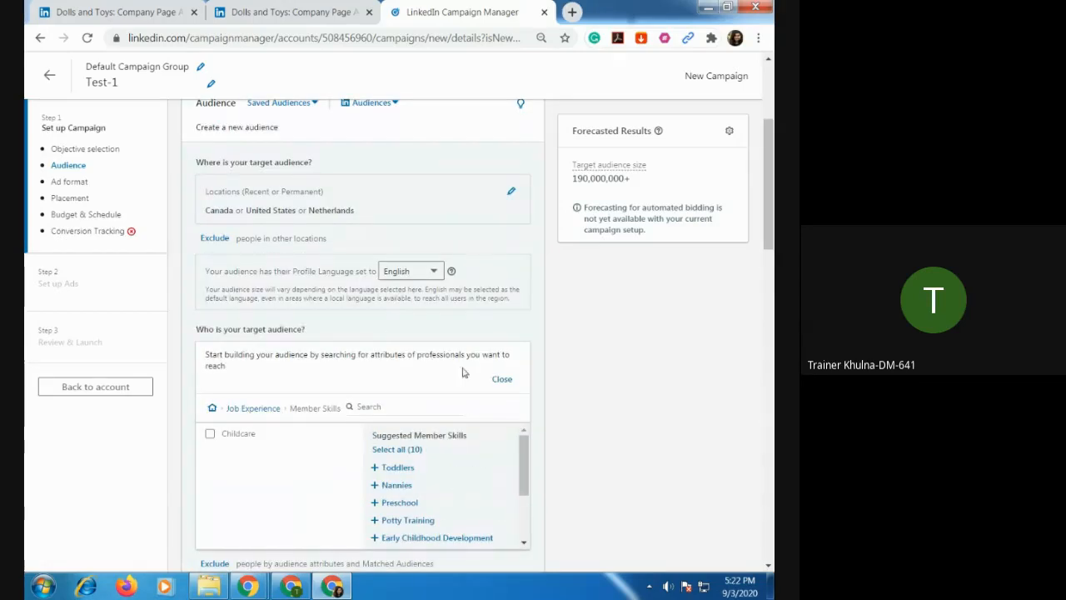
scroll(454, 377, down, 1)
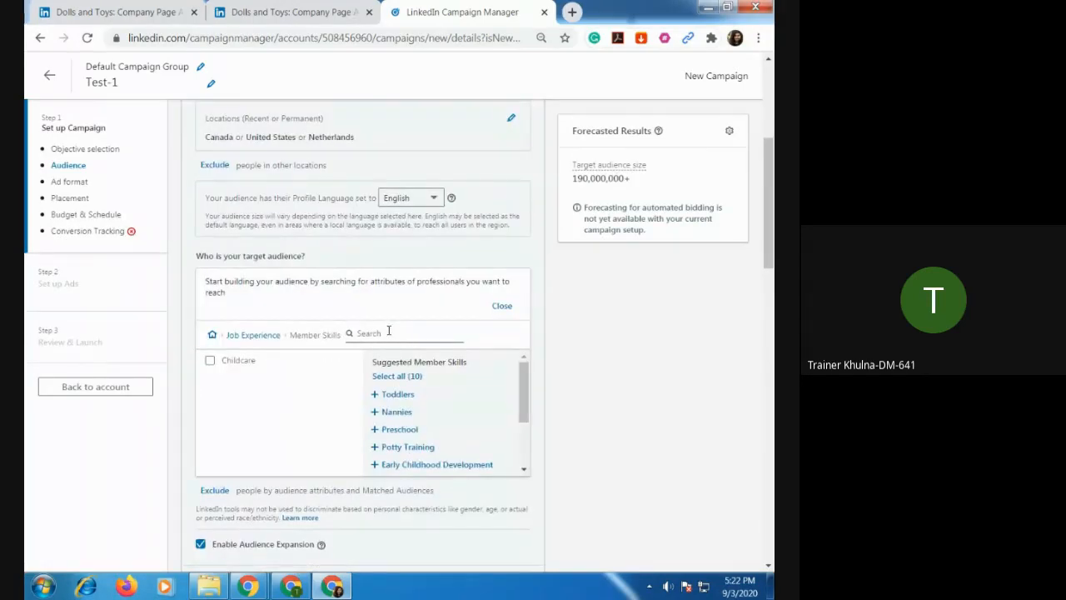
click(211, 361)
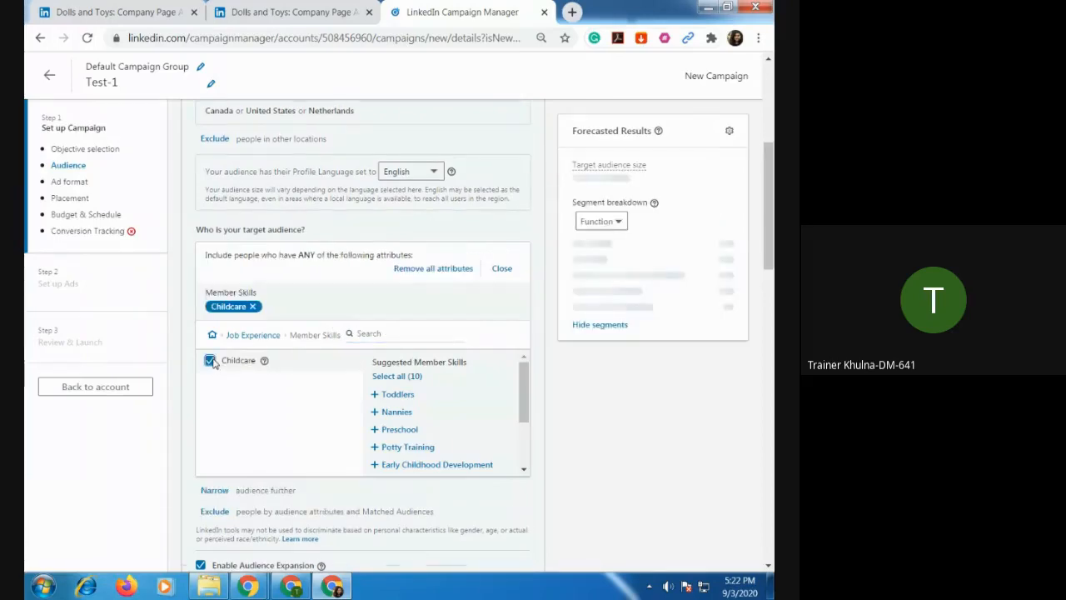
Try adding the suggested Potty Training member skill to the target audience and remove it again.
scroll(430, 337, down, 1)
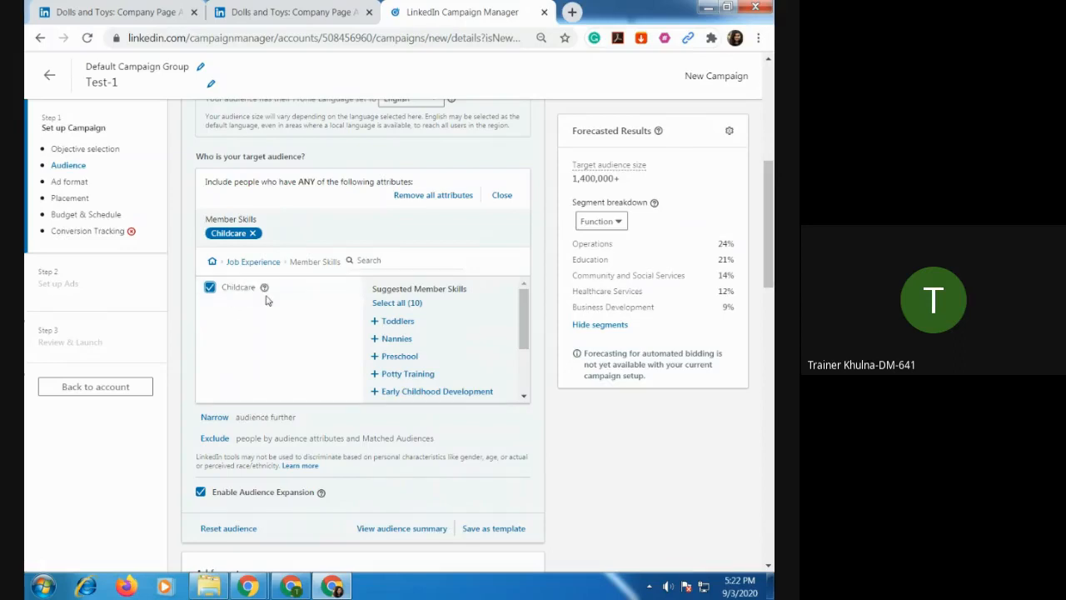
click(375, 374)
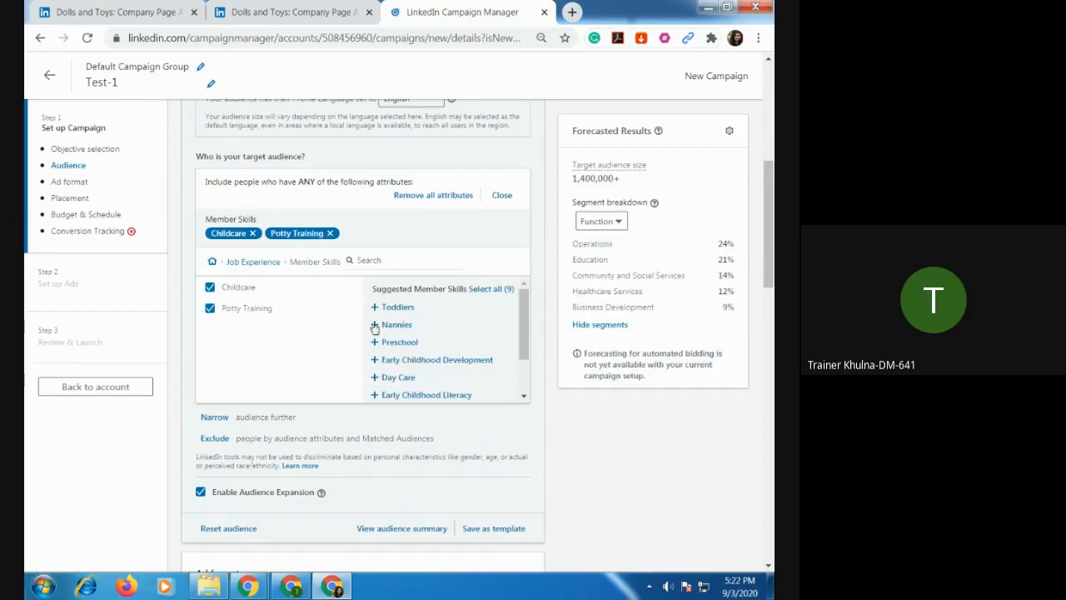
click(332, 236)
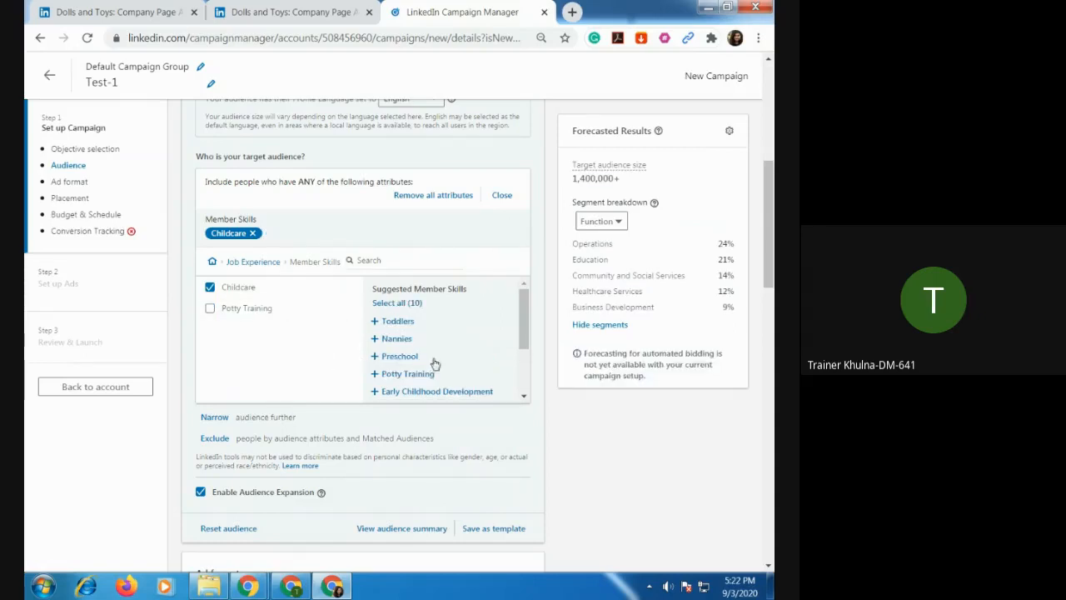
Look through the suggested member skills and add Preschool to the target audience.
scroll(430, 360, up, 2)
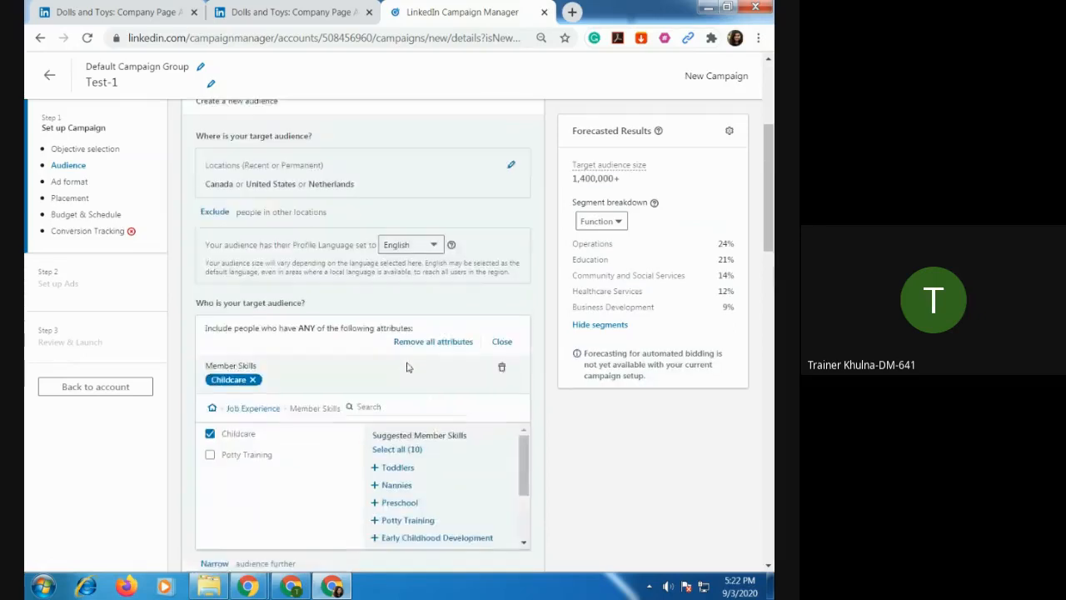
drag(519, 452, 528, 510)
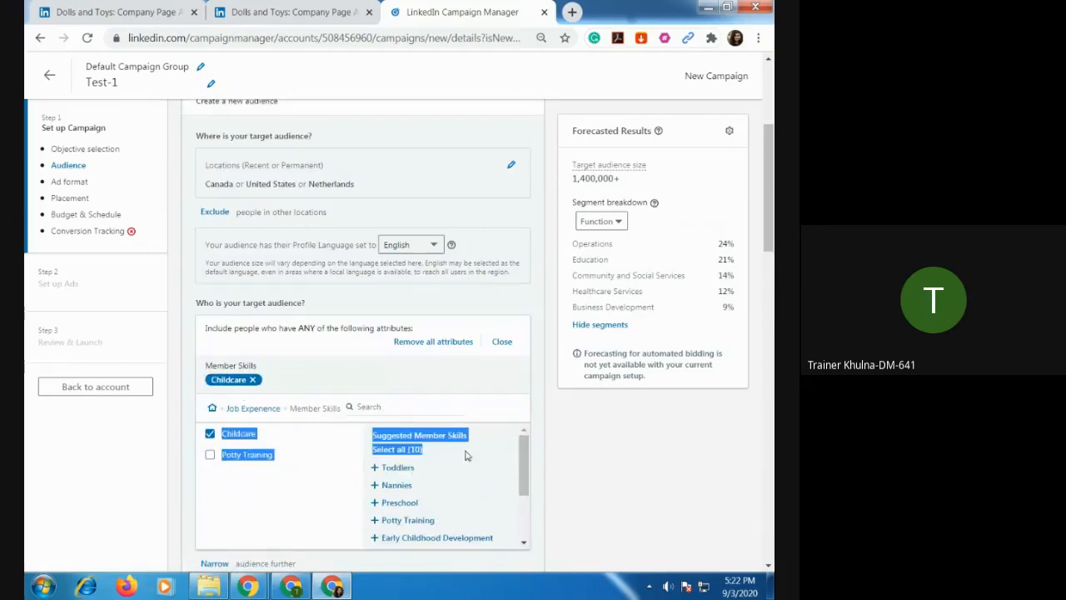
drag(523, 453, 533, 516)
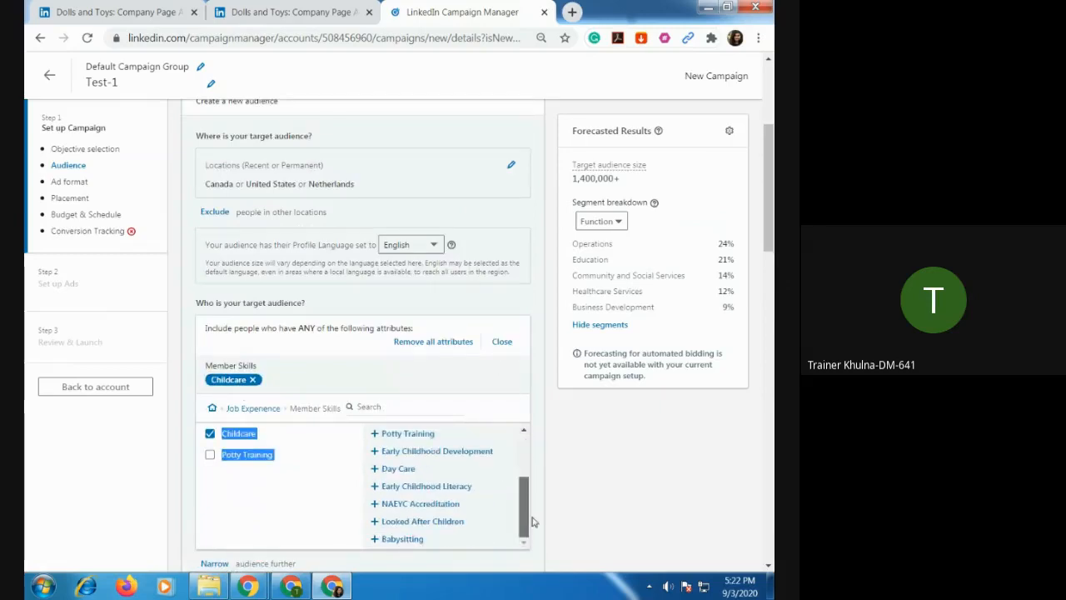
click(525, 437)
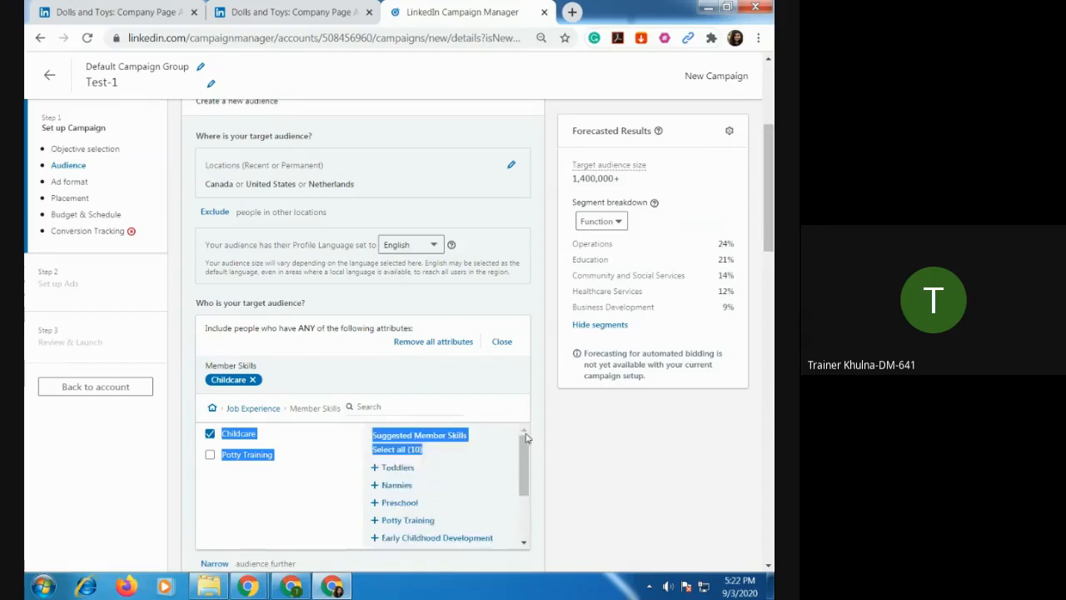
click(376, 503)
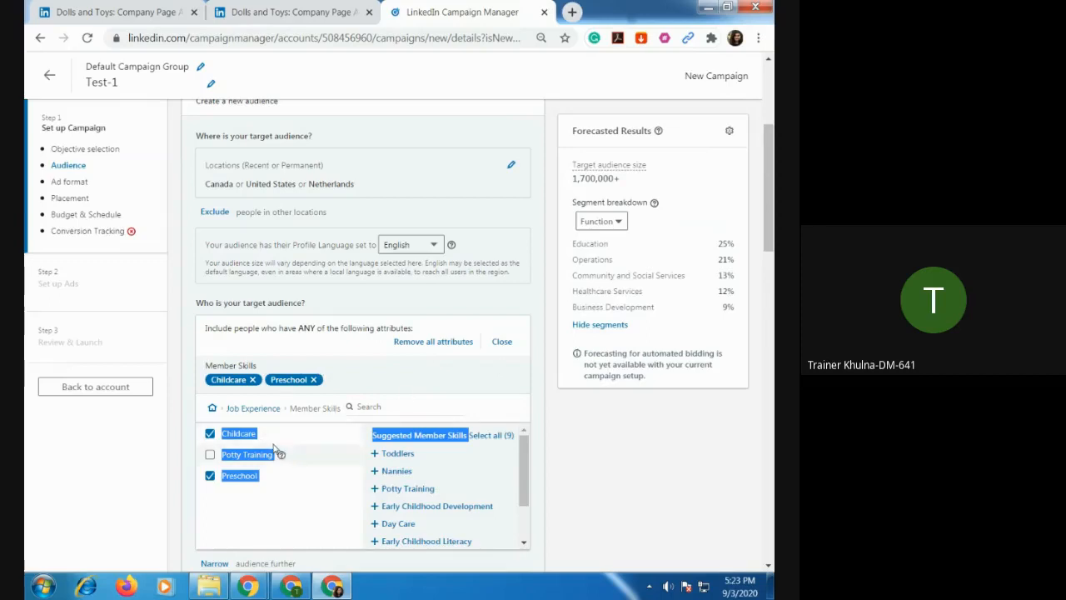
Add the suggested Day Care member skill to the target audience.
mouse_move(282, 461)
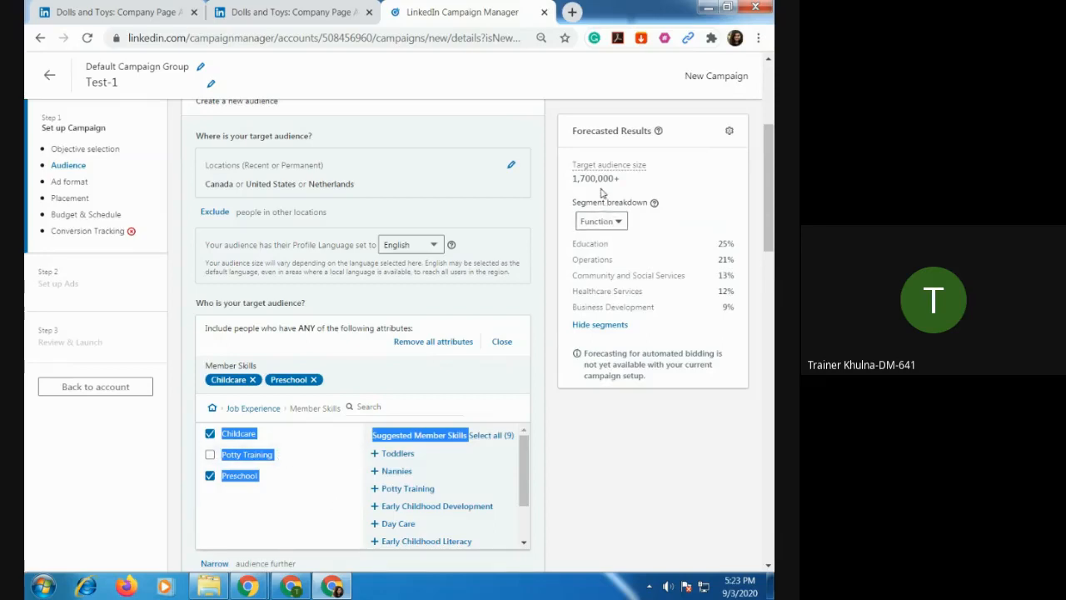
scroll(631, 162, down, 2)
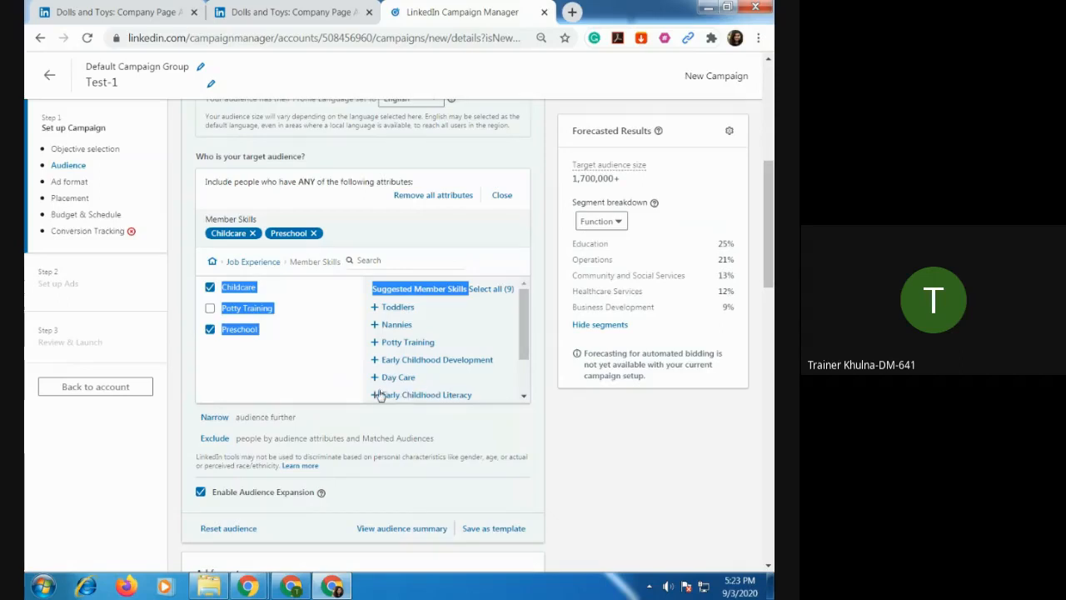
click(376, 378)
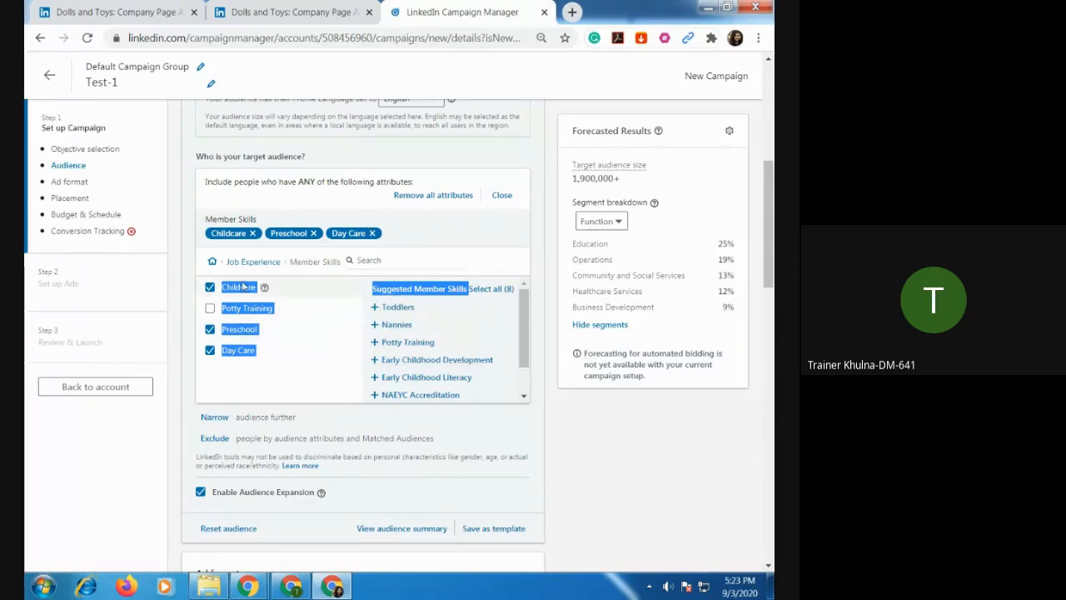
Remove the Day Care, Preschool and Childcare member skills from the target audience.
click(372, 233)
click(313, 233)
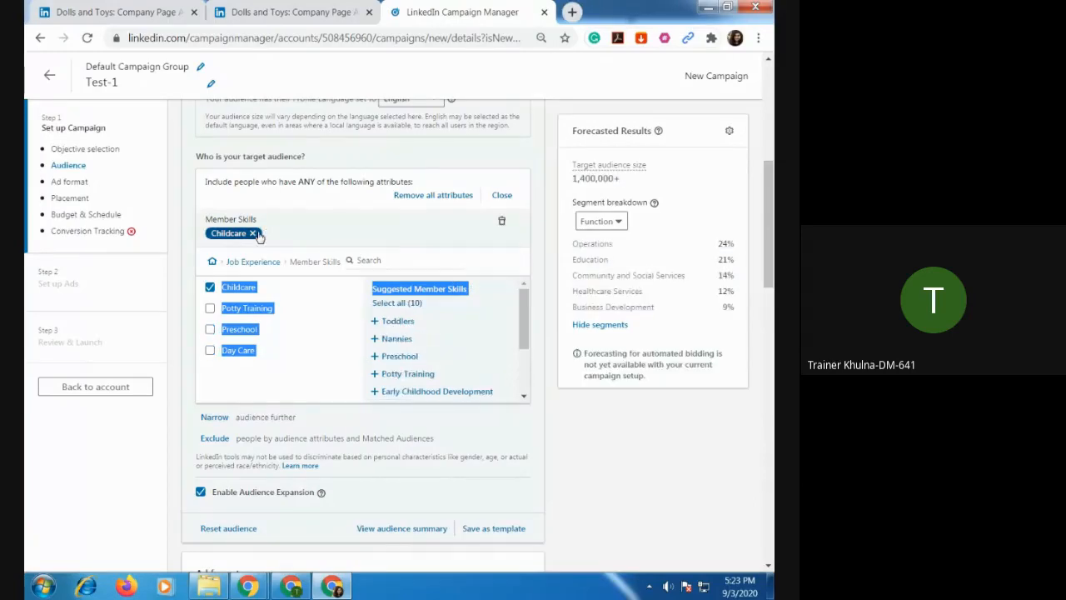
click(252, 233)
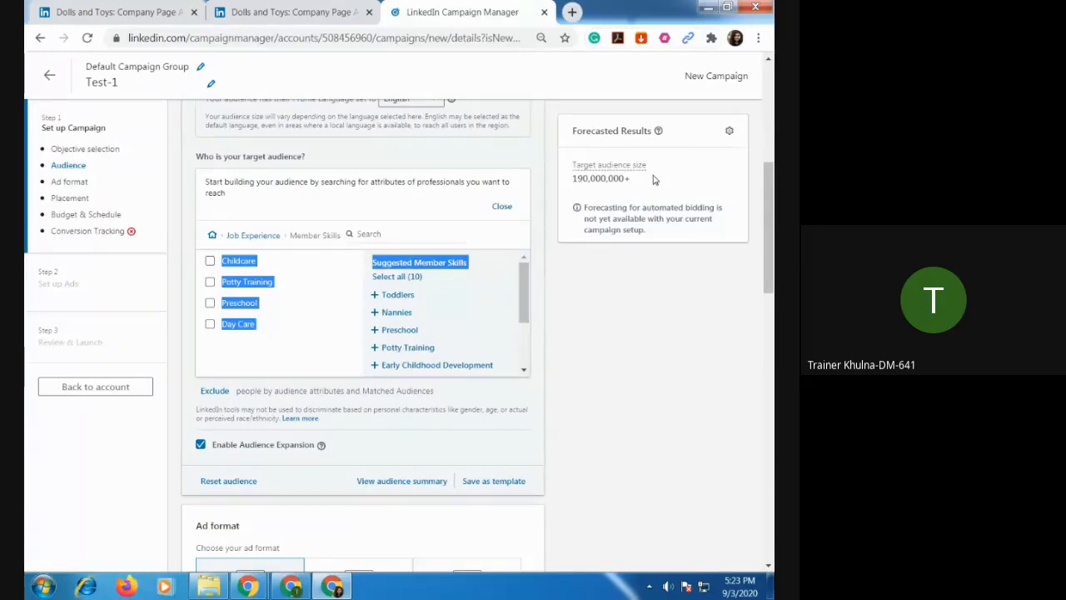
click(336, 350)
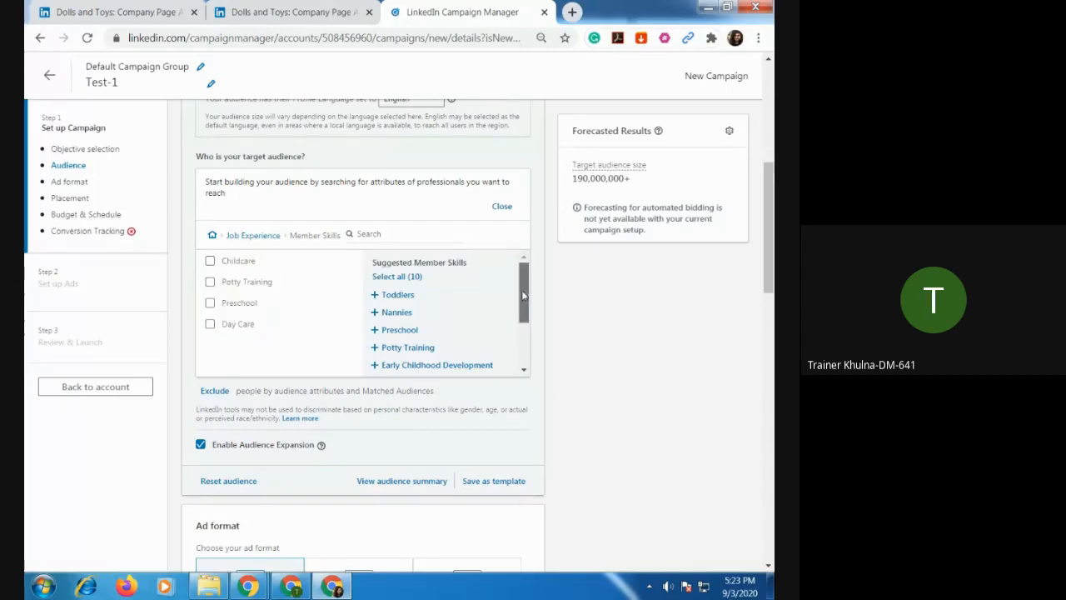
Check the remaining suggested skills and include the Day Care and Childcare member skills in the target audience.
drag(525, 298, 525, 344)
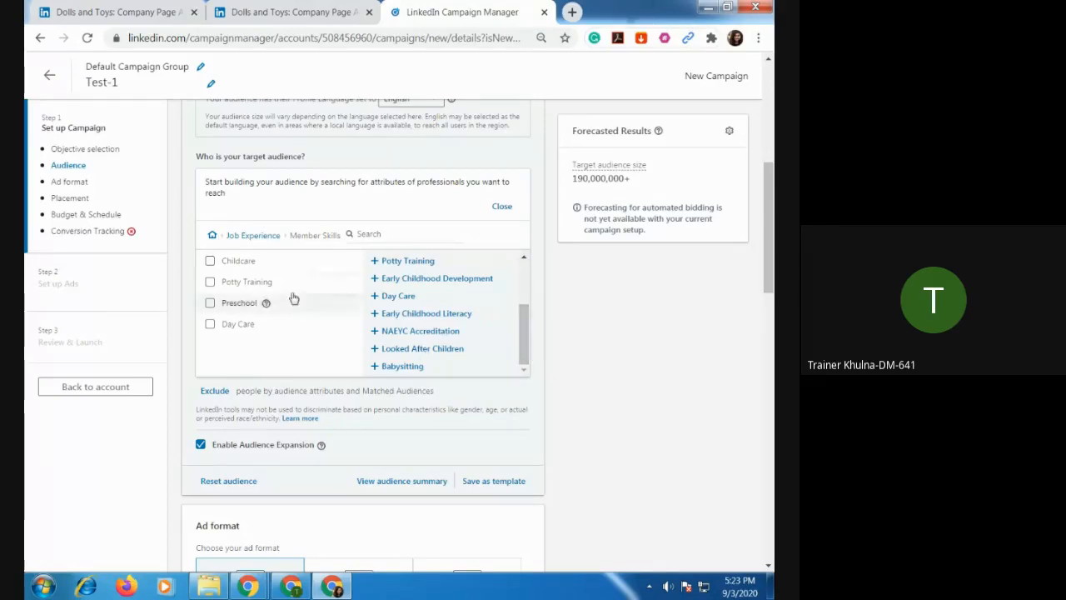
click(211, 325)
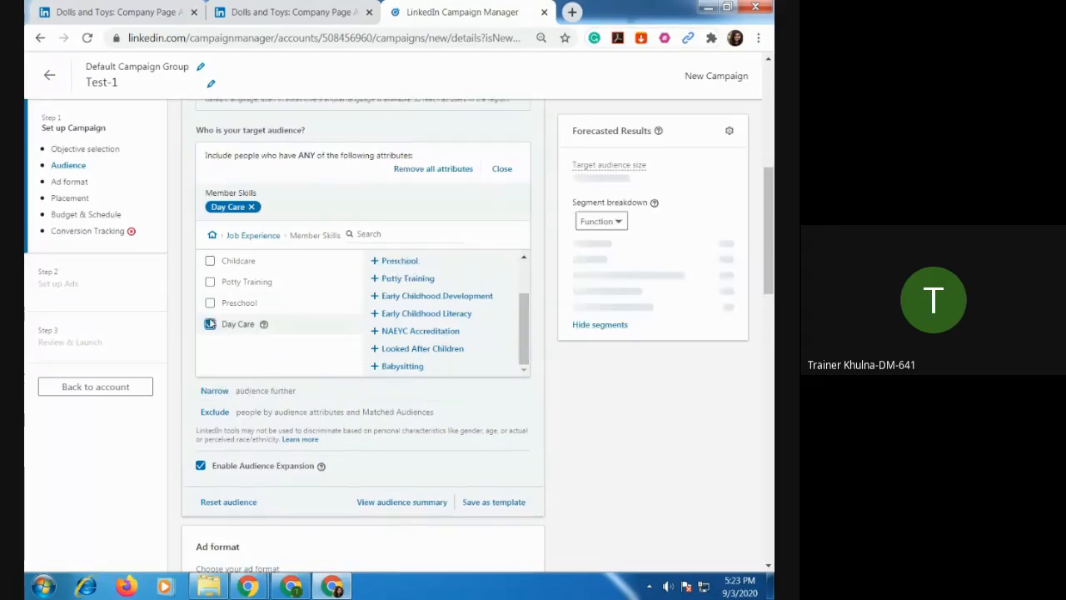
click(209, 262)
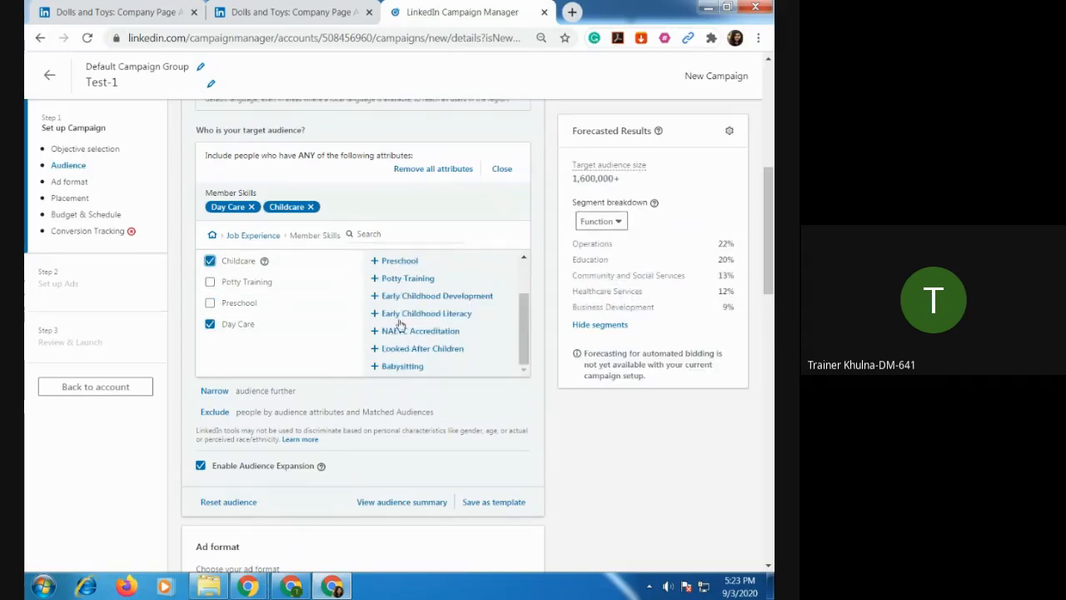
Save the target audience as a template named Audience-1.
scroll(401, 326, down, 2)
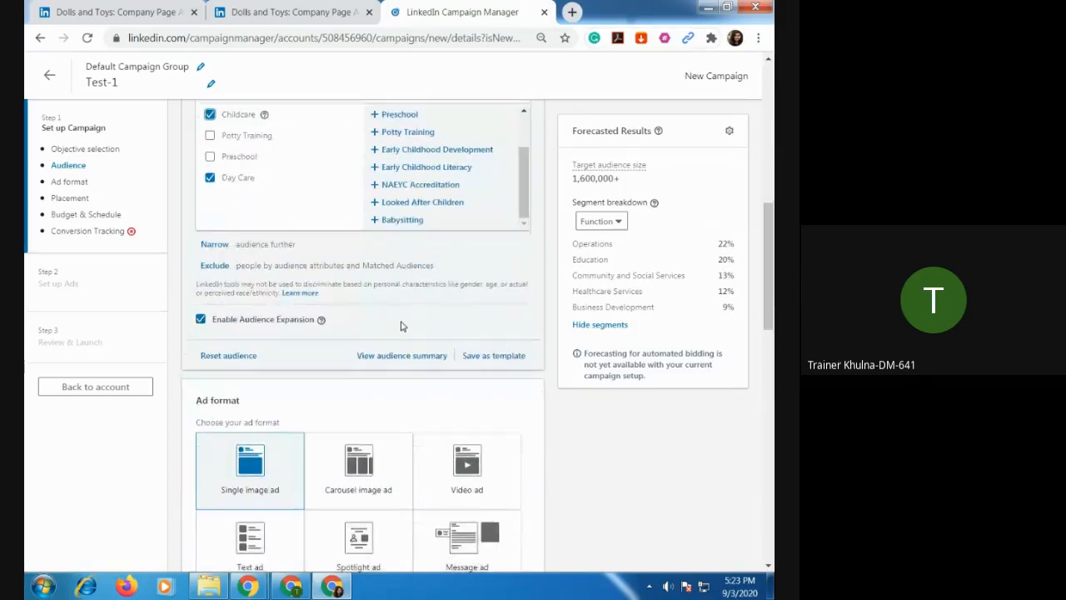
scroll(400, 326, down, 1)
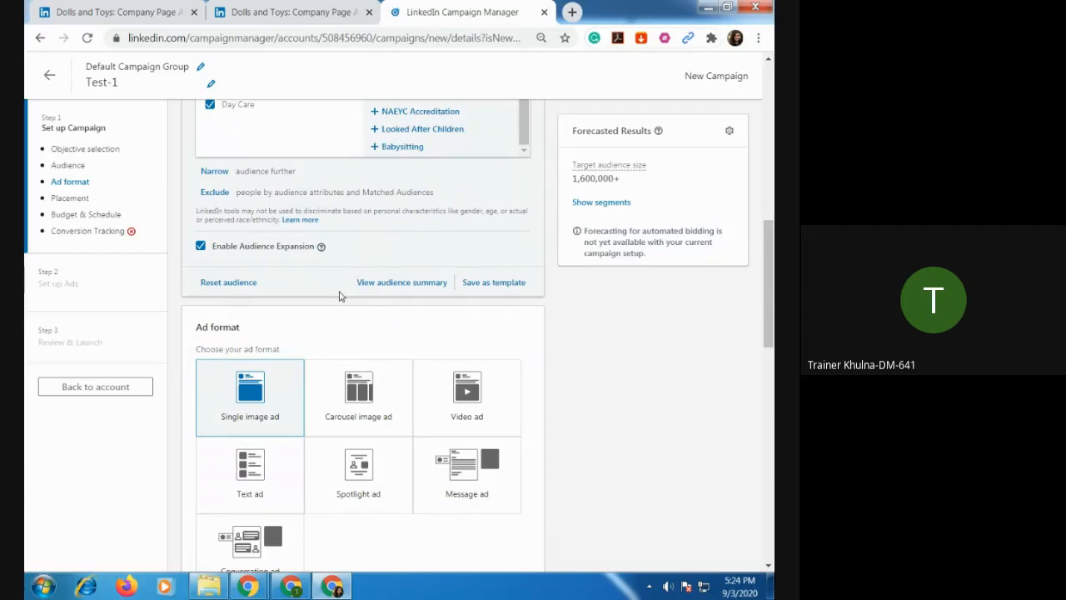
click(498, 284)
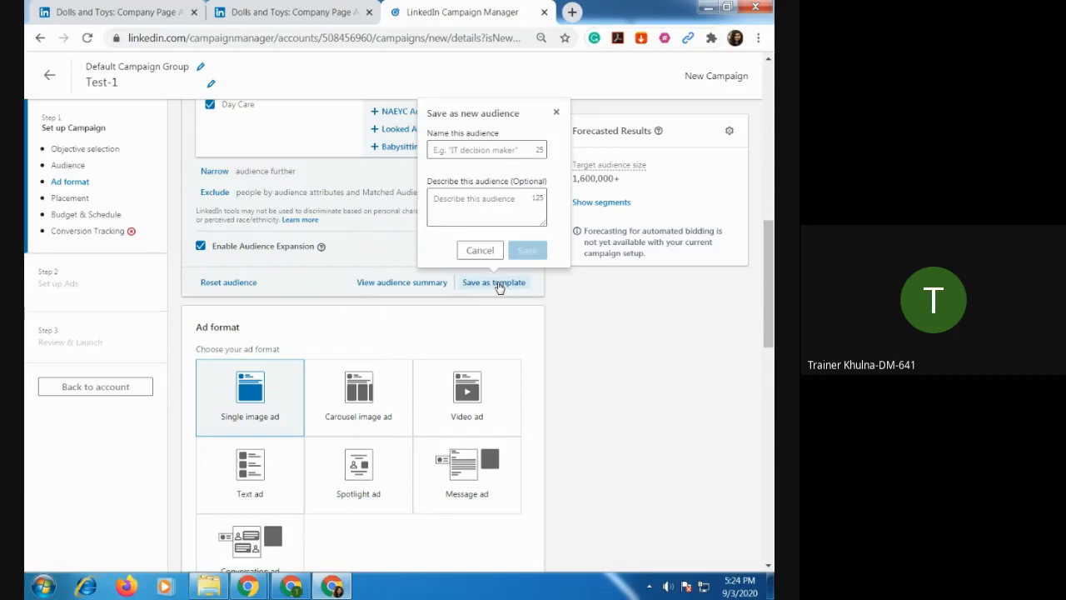
click(503, 151)
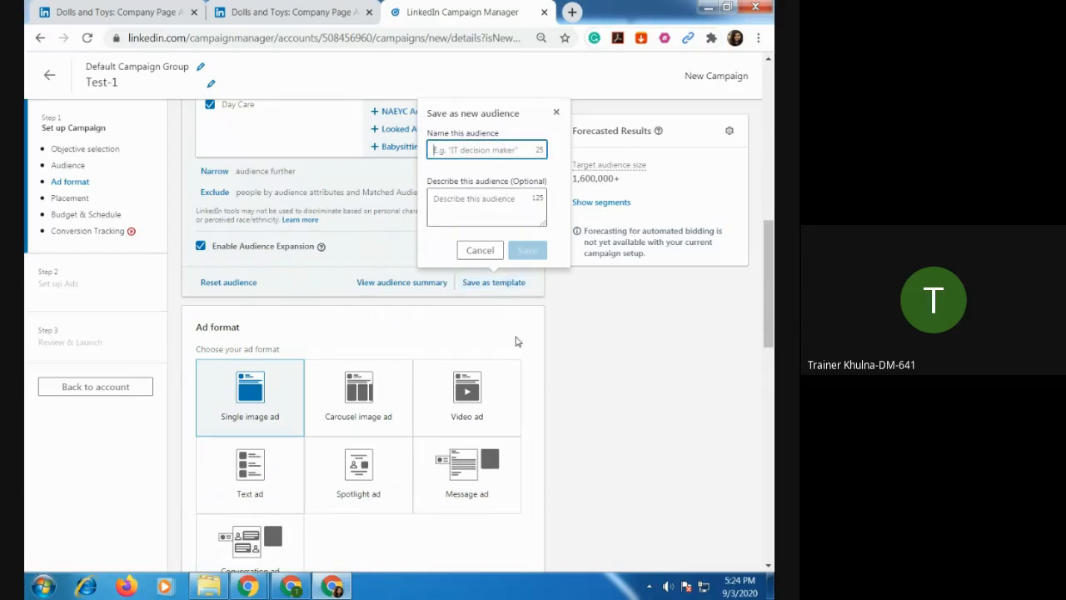
text(c)
text(olls)
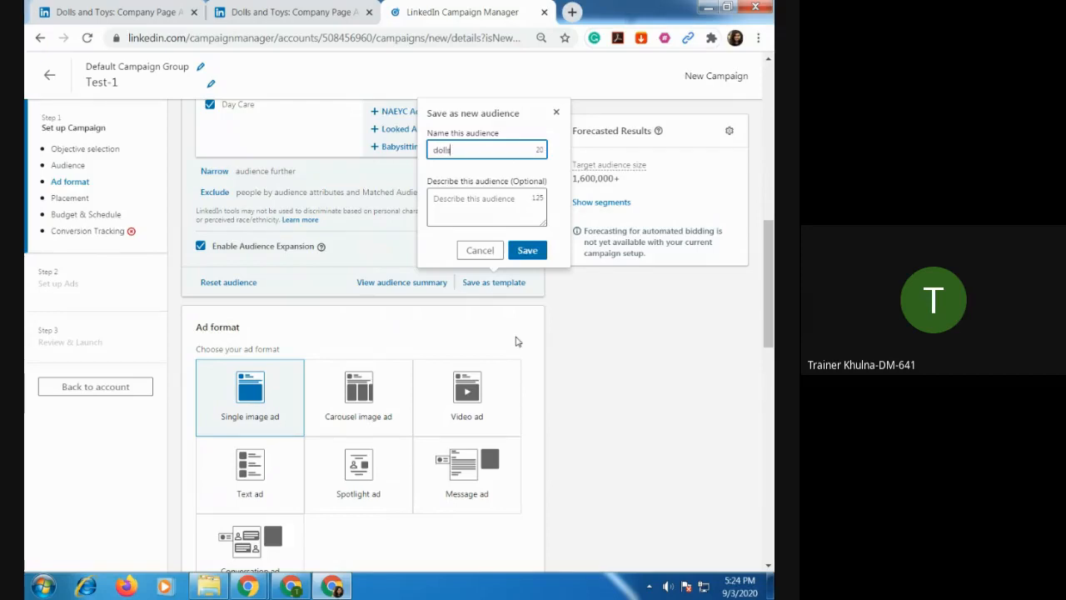
key(BackSpace)
key(BackSpace)
key(BackSpace)
key(BackSpace)
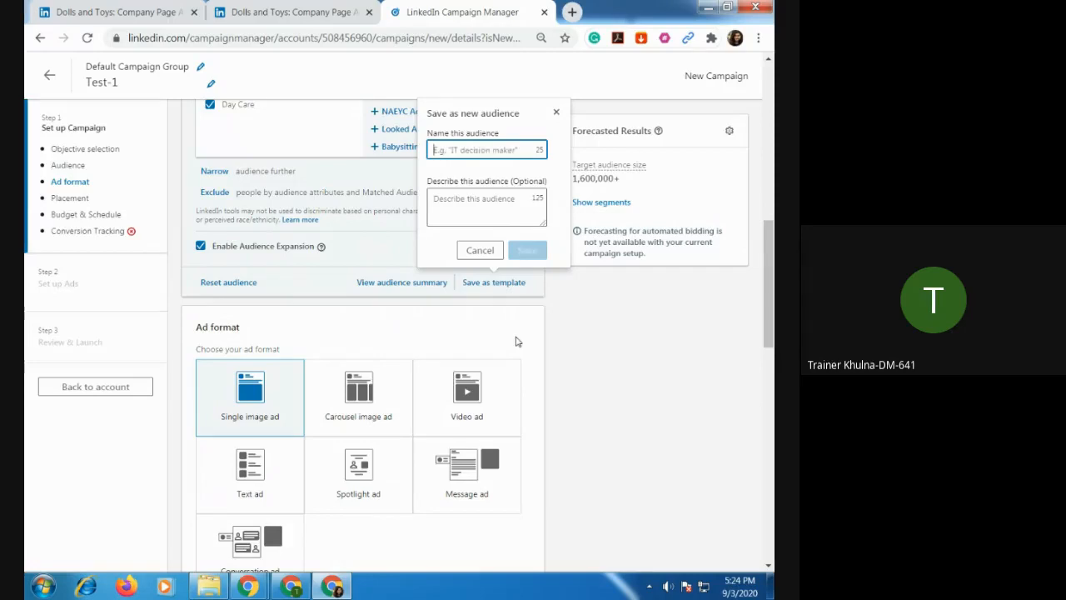
text(Adu)
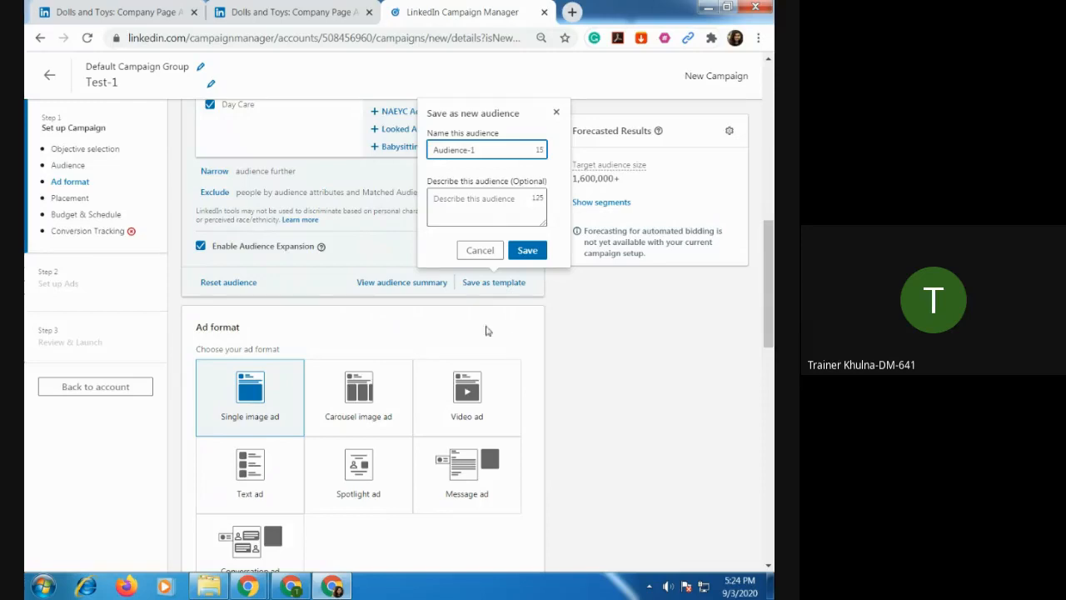
click(525, 259)
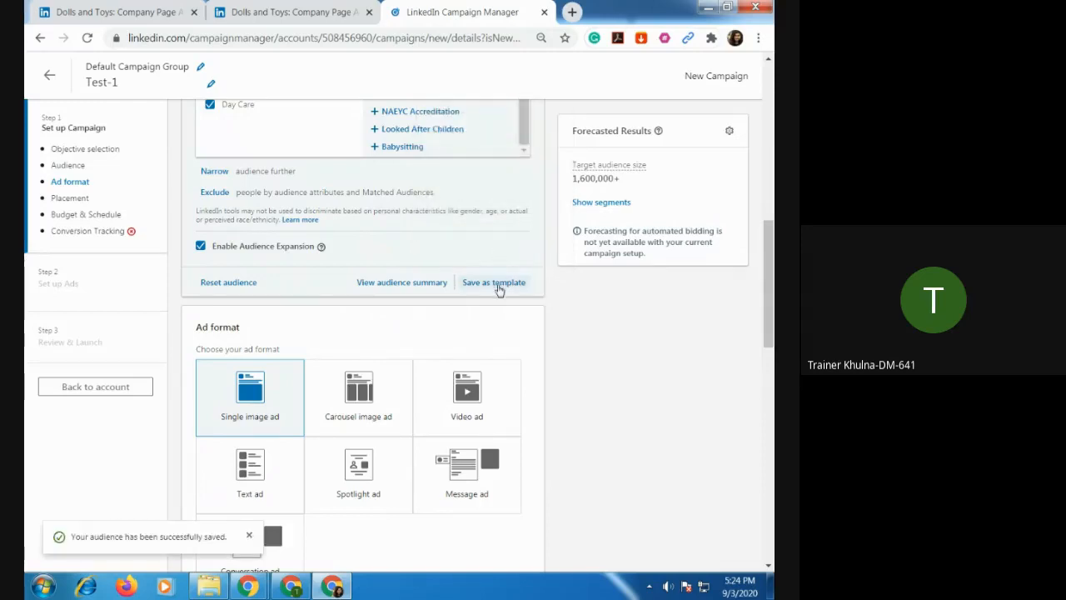
Look up Audience-1 among the saved audiences and review the target audience settings.
scroll(450, 268, up, 6)
scroll(450, 266, up, 3)
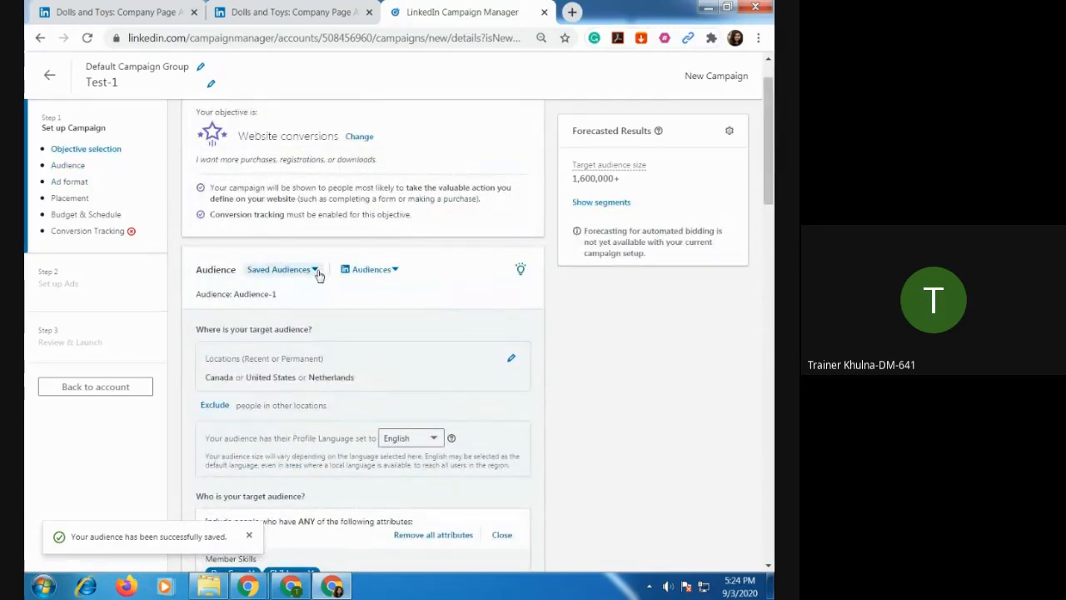
click(319, 273)
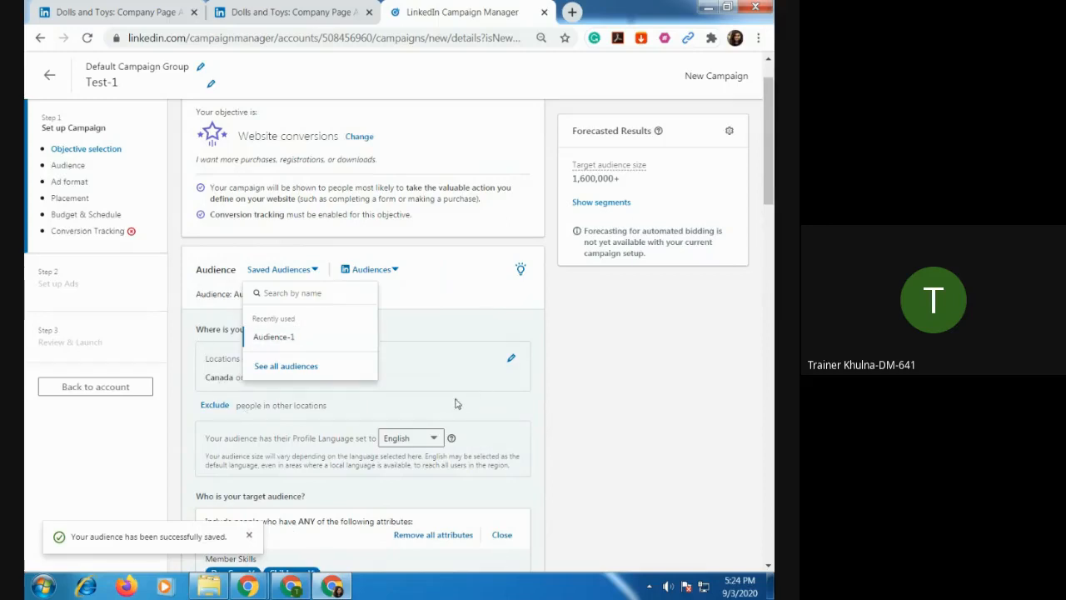
scroll(454, 405, down, 5)
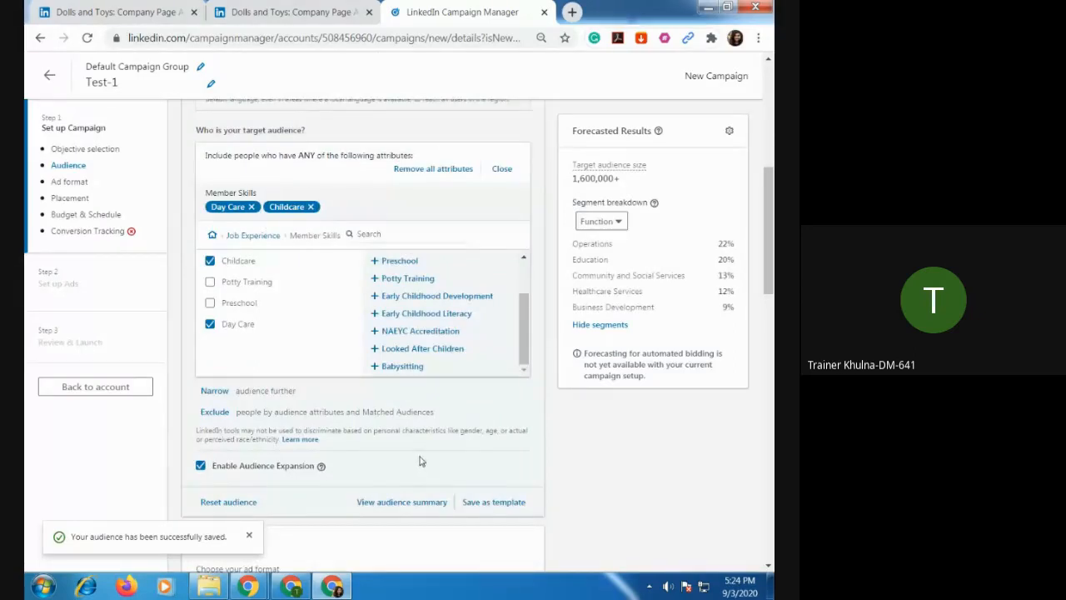
scroll(421, 461, down, 2)
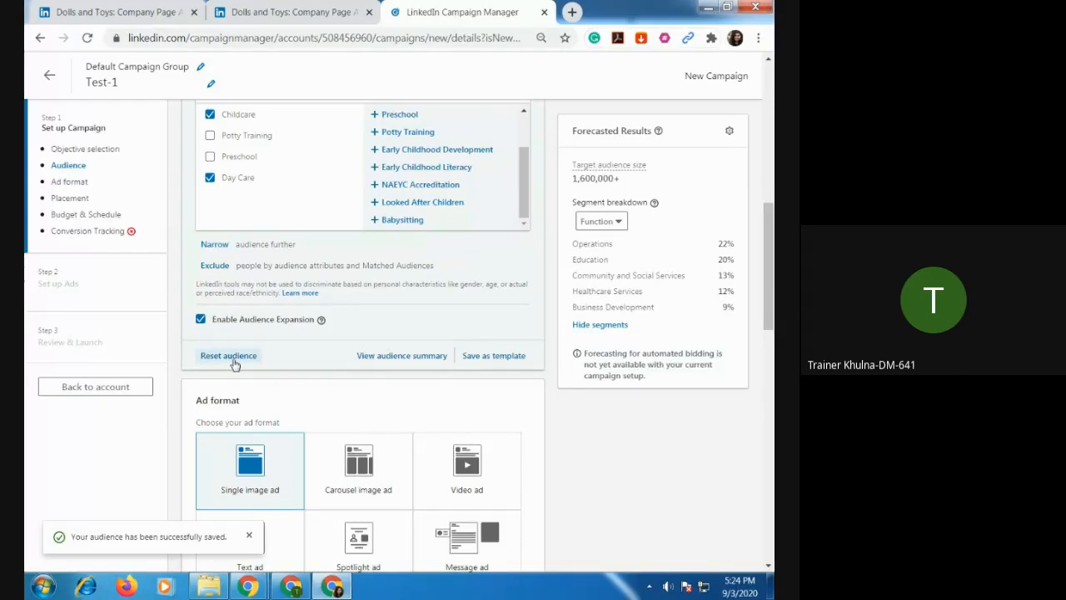
scroll(308, 239, up, 4)
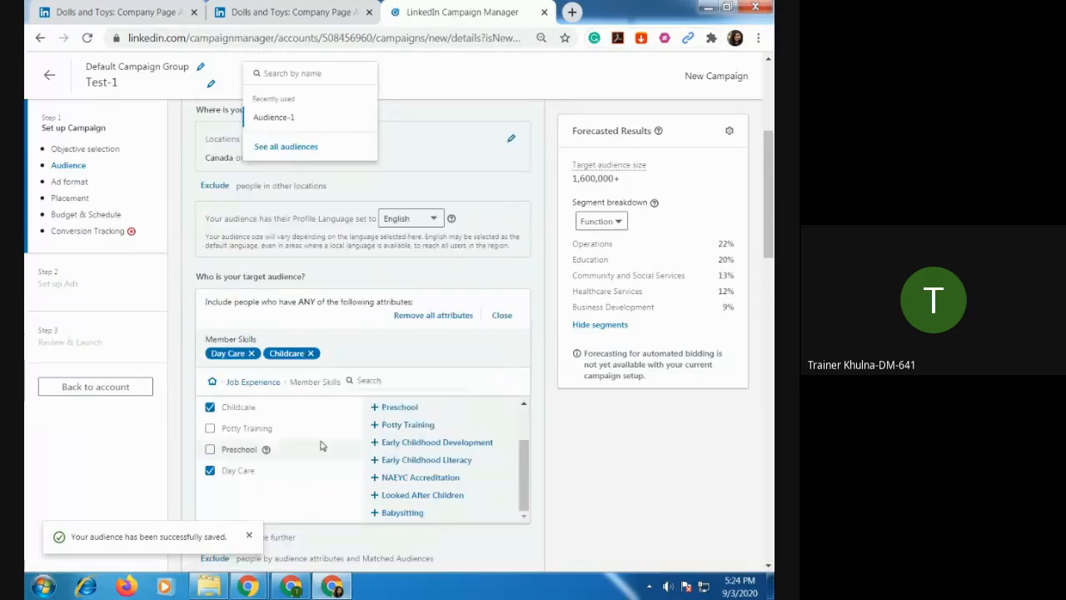
scroll(272, 347, up, 3)
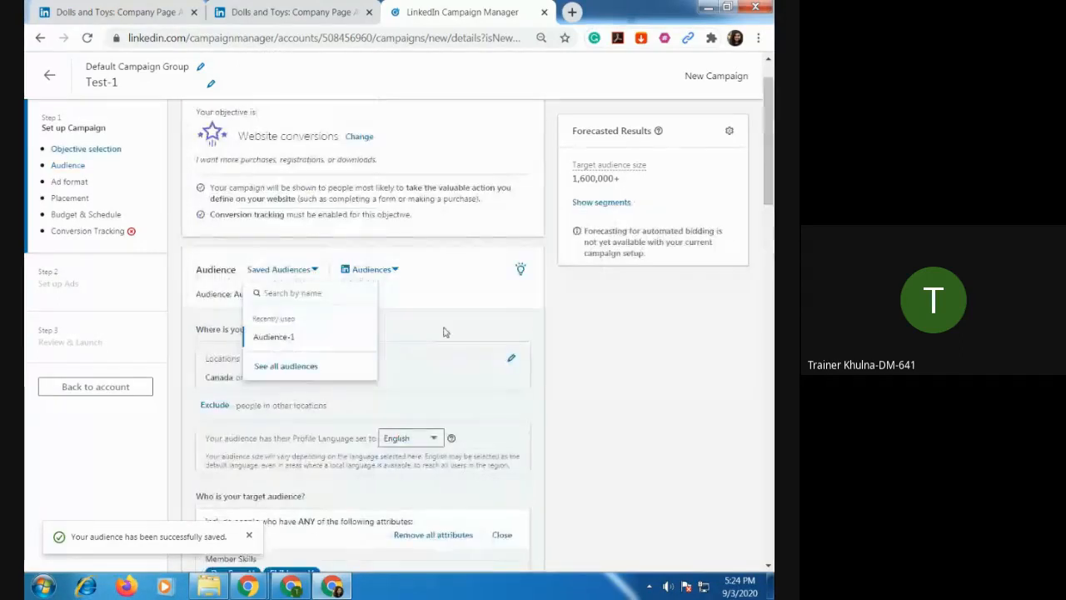
click(468, 285)
Try the Carousel image ad format for the campaign and switch back to Single image ad.
scroll(395, 349, down, 10)
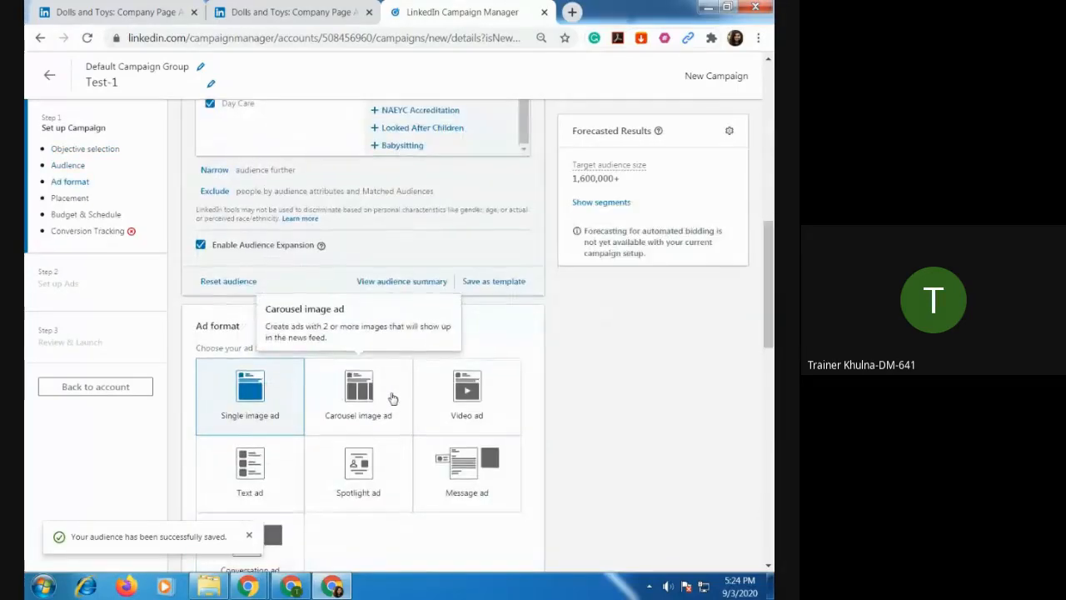
scroll(387, 398, down, 2)
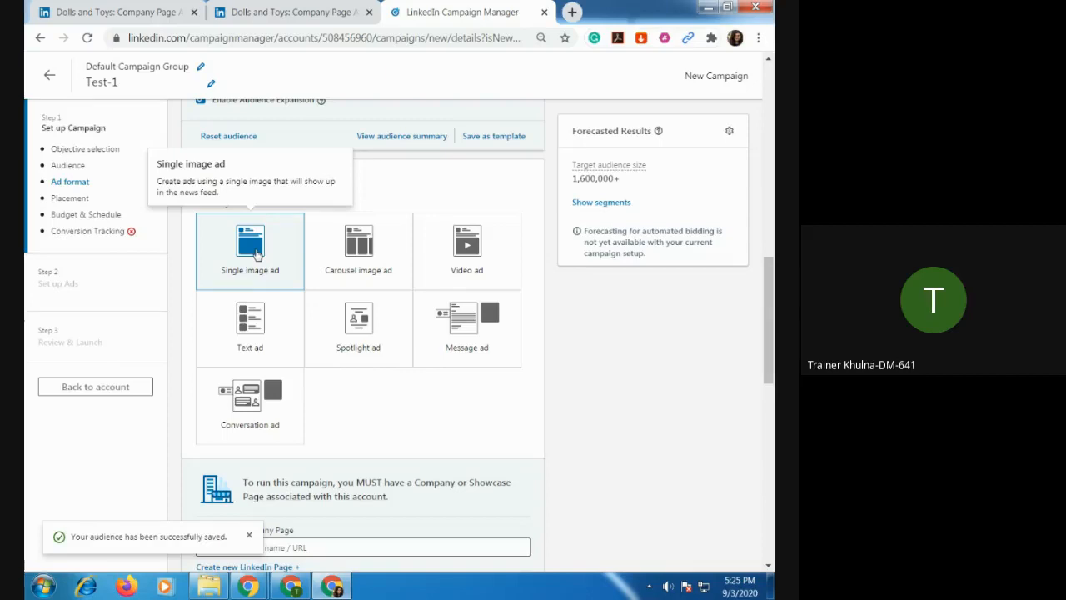
click(352, 261)
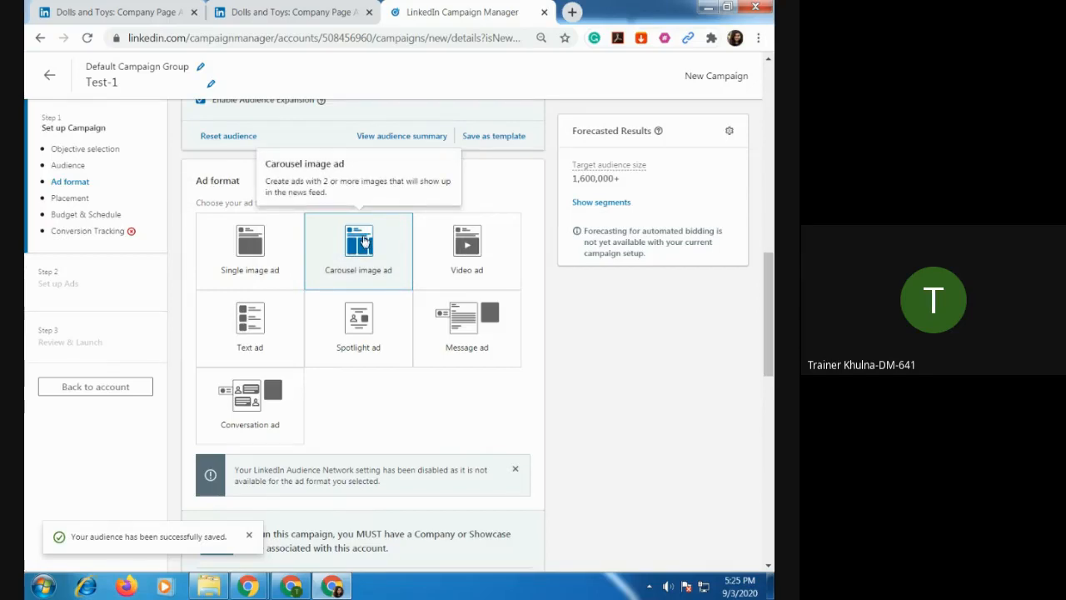
scroll(412, 400, down, 3)
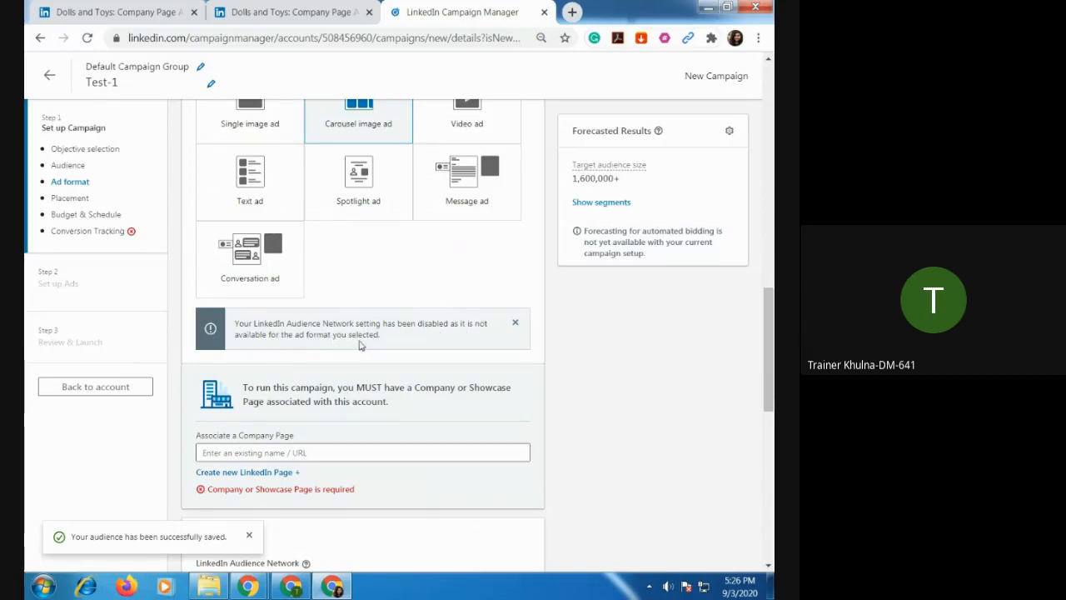
scroll(427, 312, up, 1)
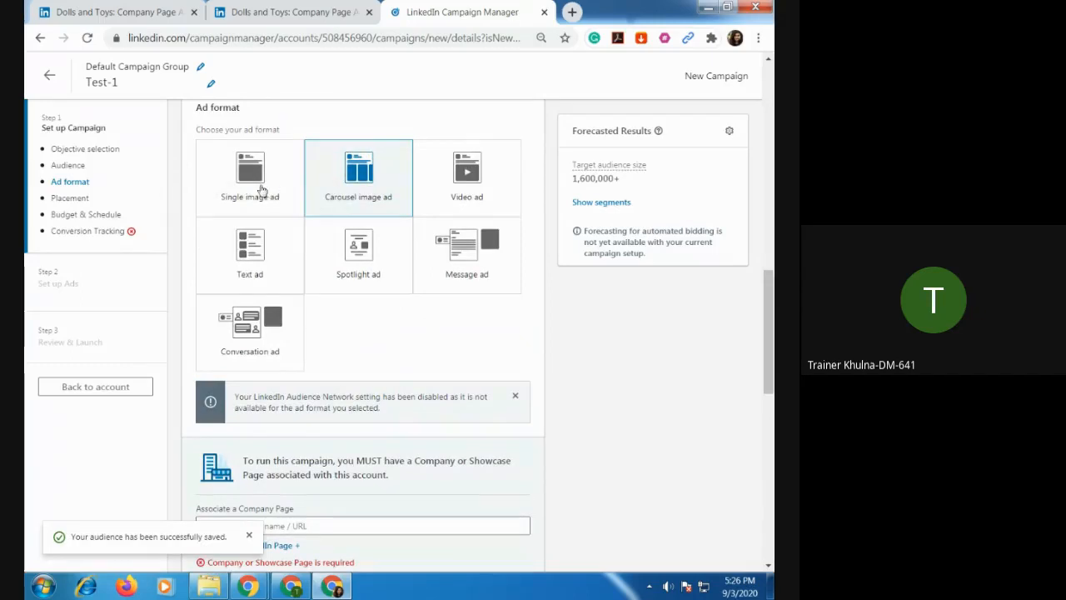
click(256, 183)
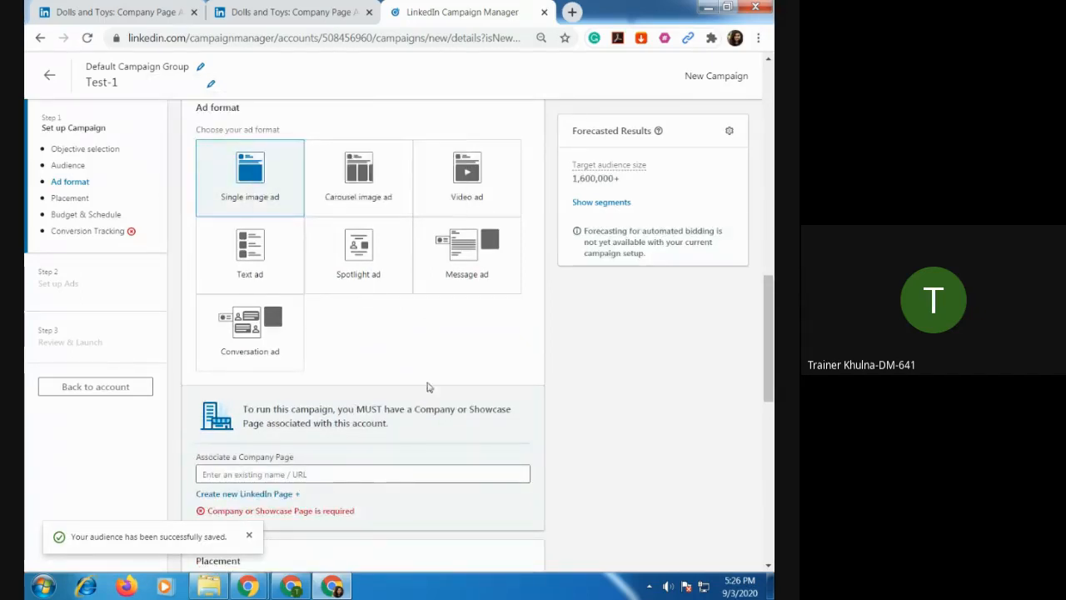
Try to find the company page to associate by searching for Dolls and Toys by name, and clear the search.
scroll(431, 391, down, 1)
scroll(432, 398, down, 1)
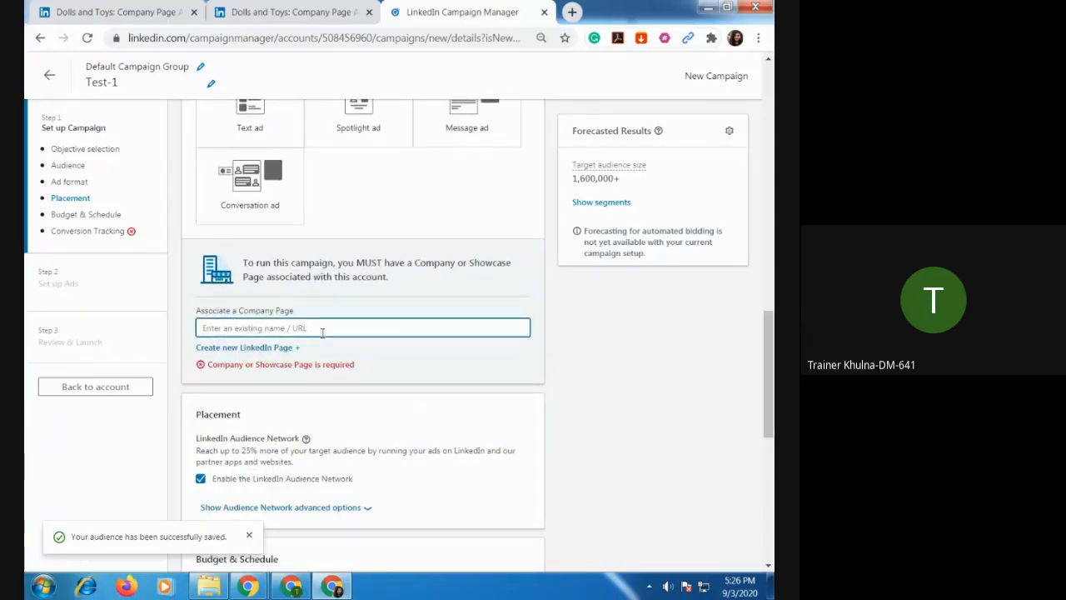
text(Do)
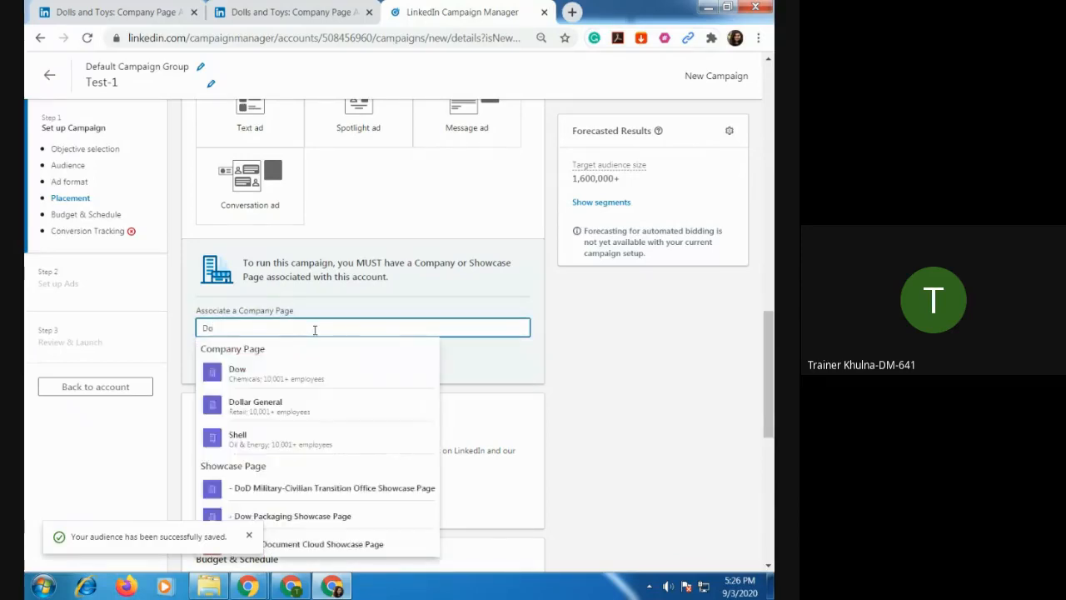
text(ll)
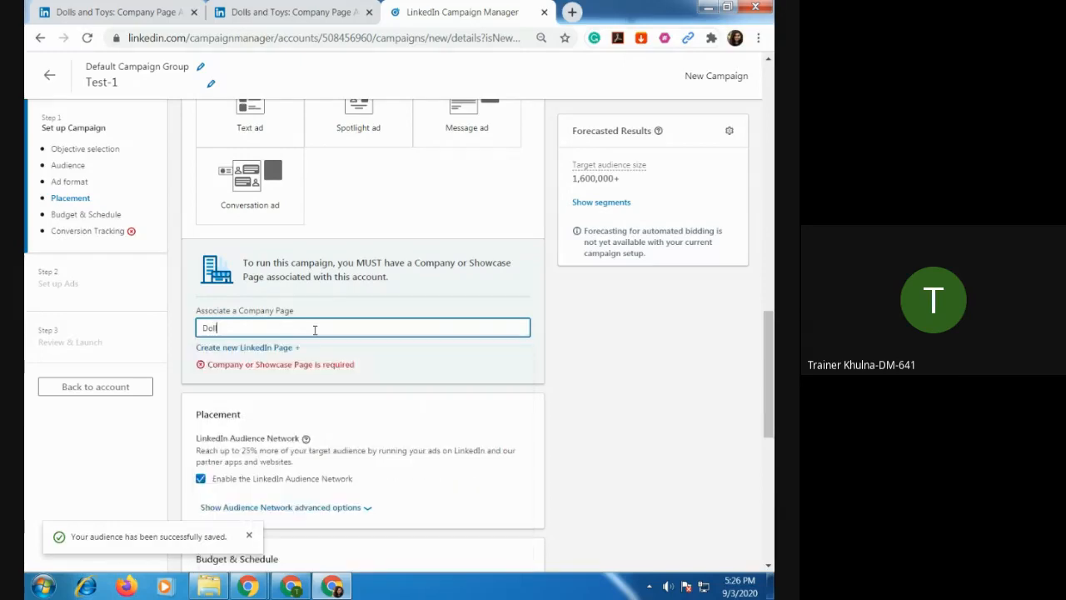
text(s and )
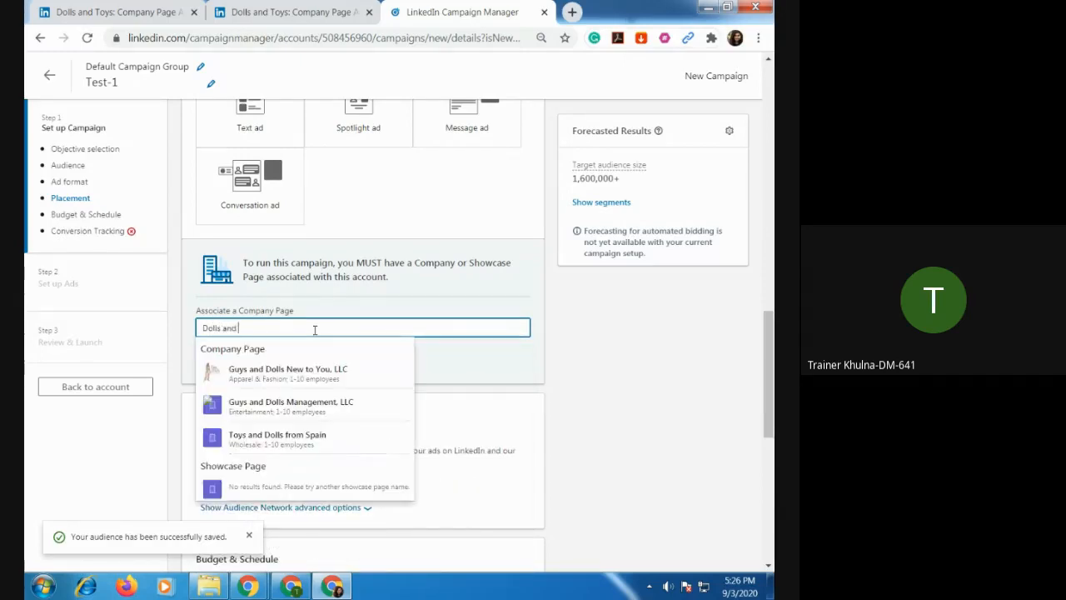
text(T)
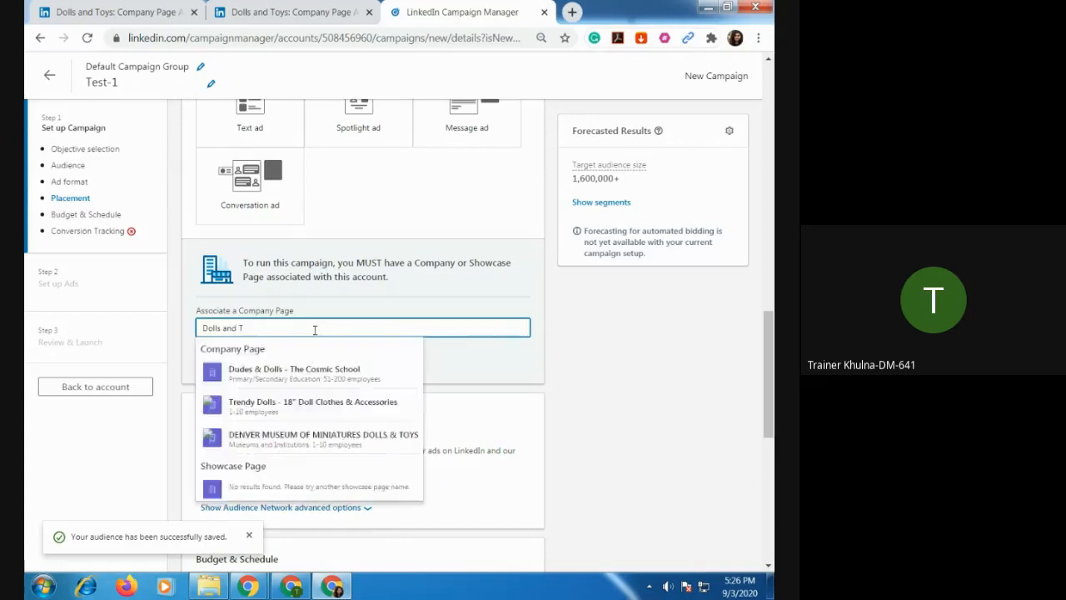
text(oys)
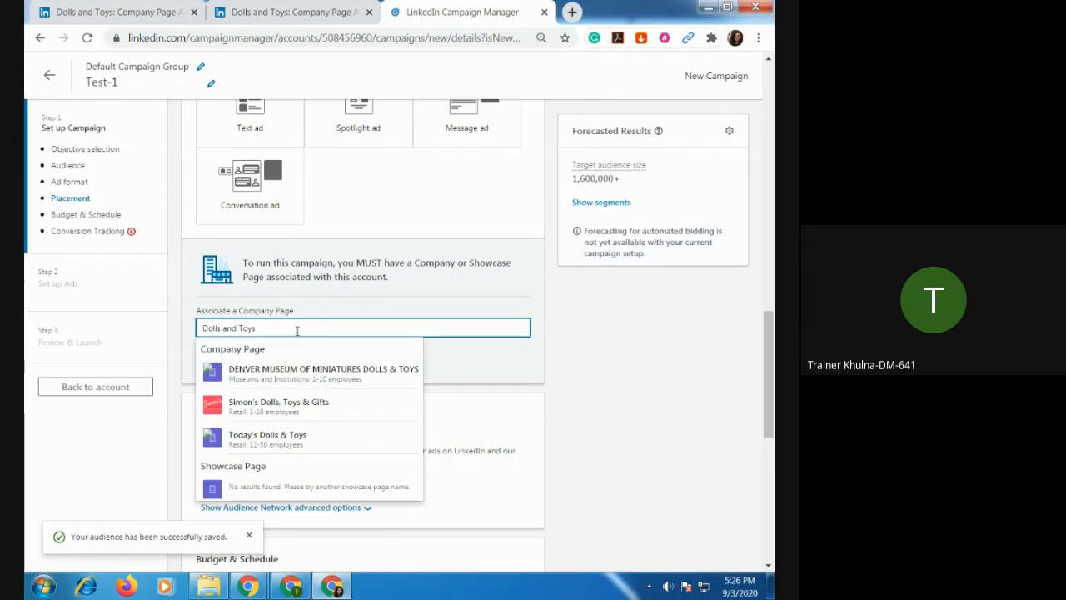
drag(298, 329, 184, 328)
key(BackSpace)
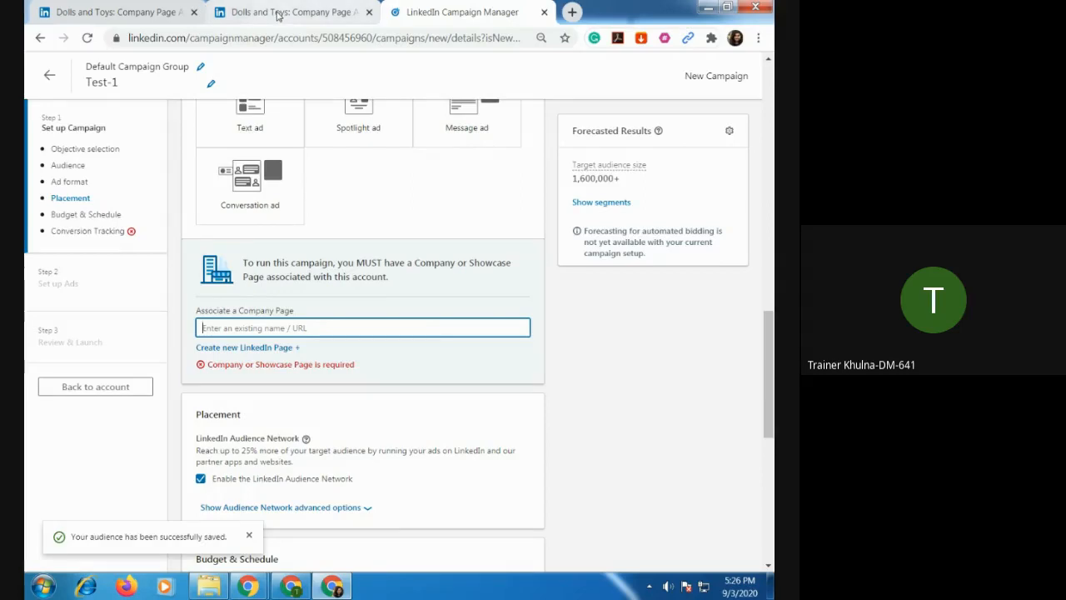
Switch to the Dolls and Toys company page and reopen its admin view from the LinkedIn home feed.
click(279, 13)
click(95, 13)
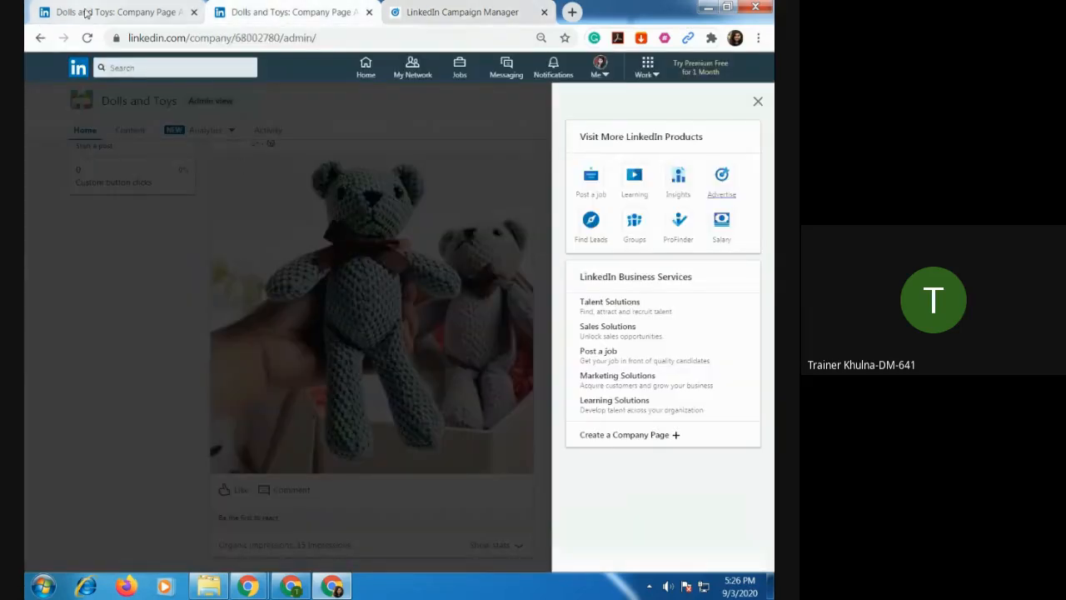
click(758, 103)
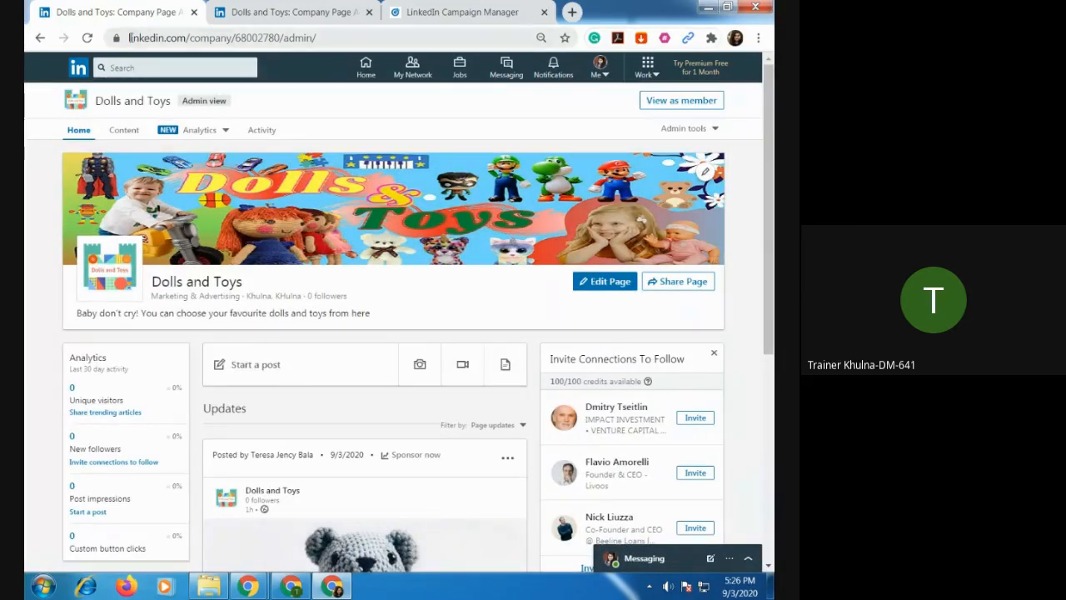
drag(127, 37, 234, 45)
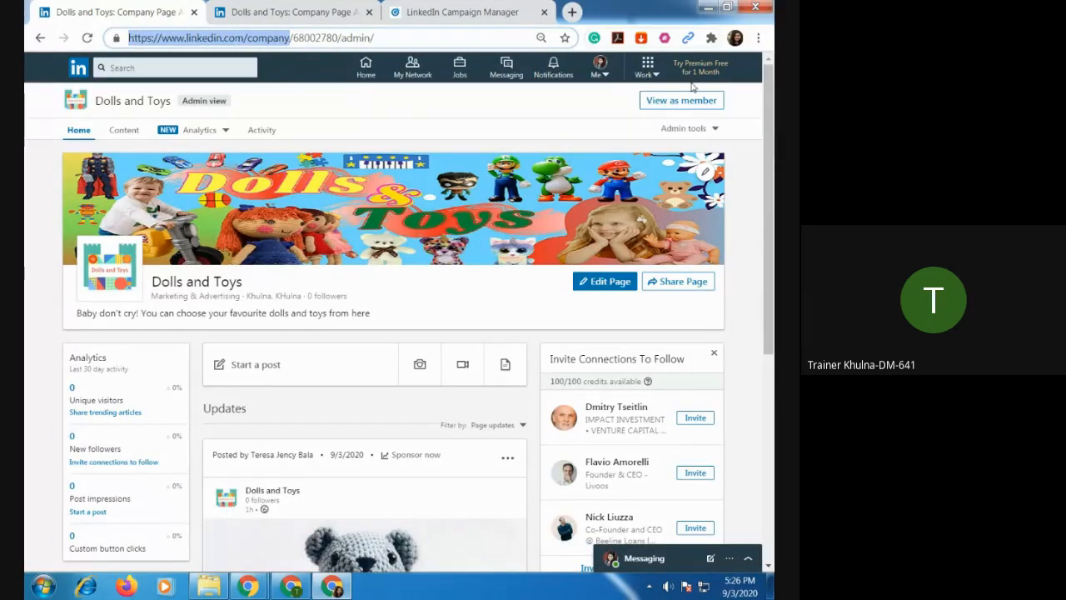
click(369, 73)
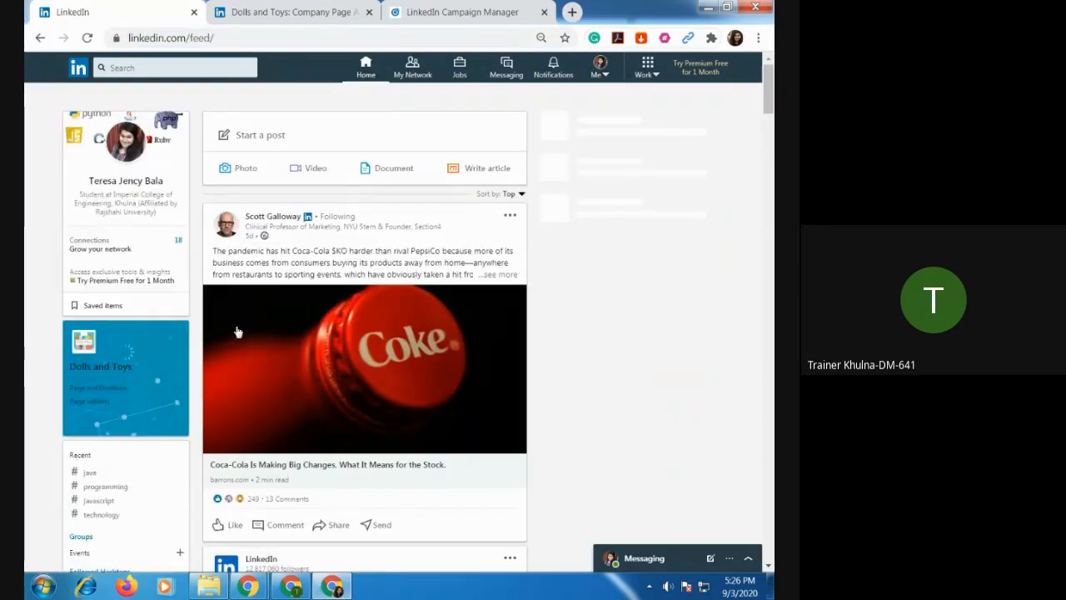
click(105, 370)
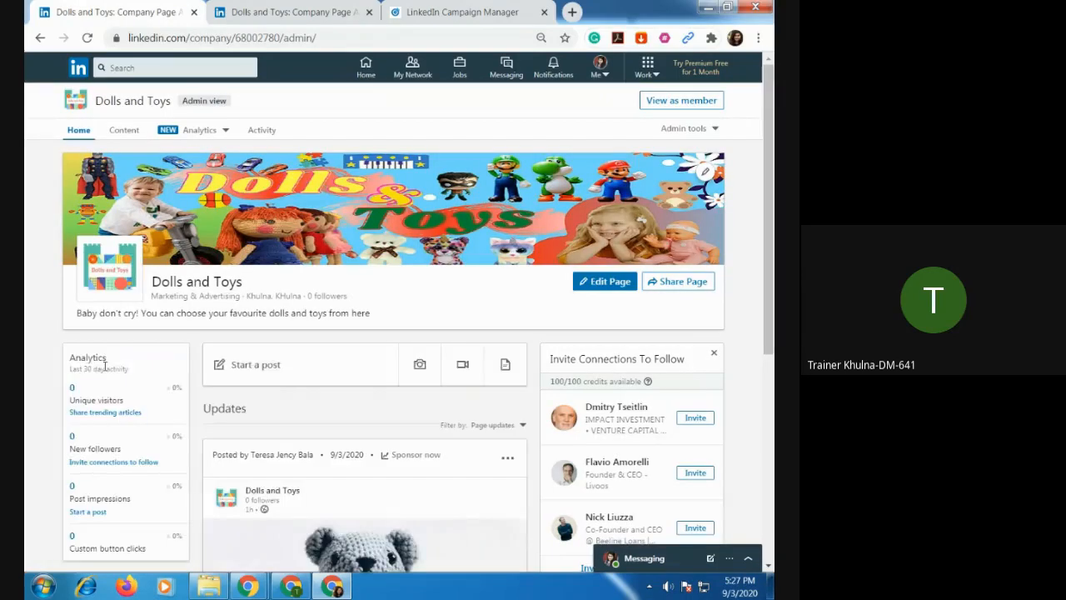
Copy the company page's web address without the /admin/ part and check it in a new browser tab.
click(152, 37)
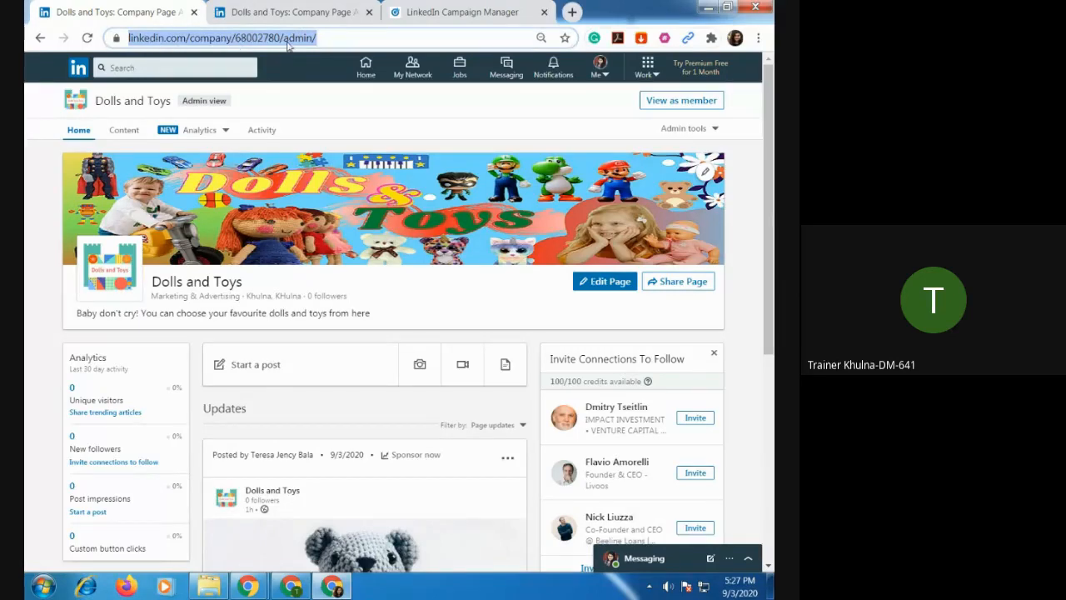
click(130, 39)
drag(127, 37, 338, 39)
key(ctrl+c)
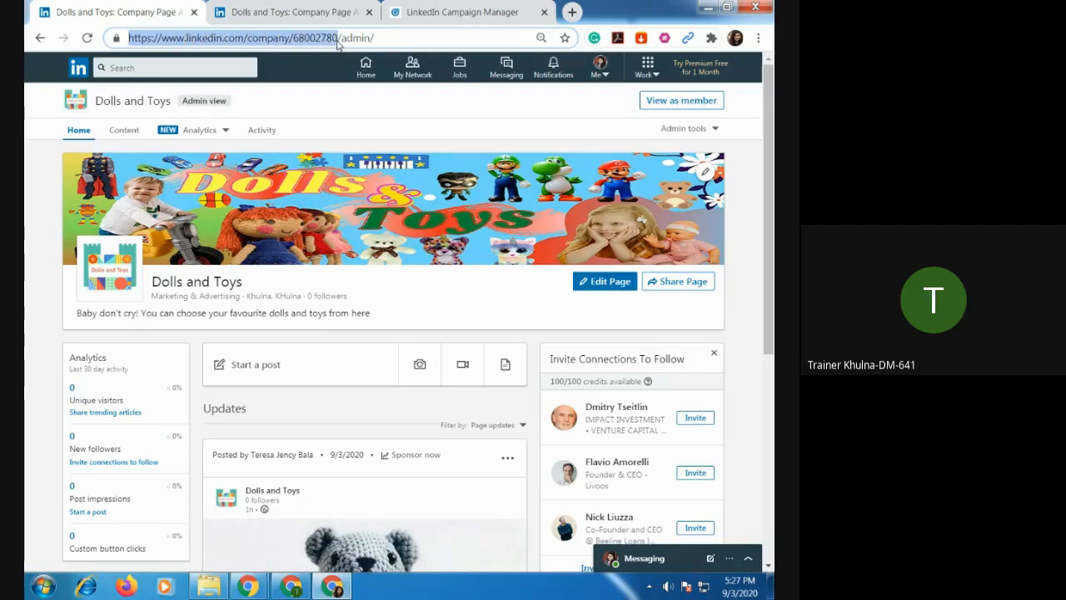
click(571, 12)
click(214, 38)
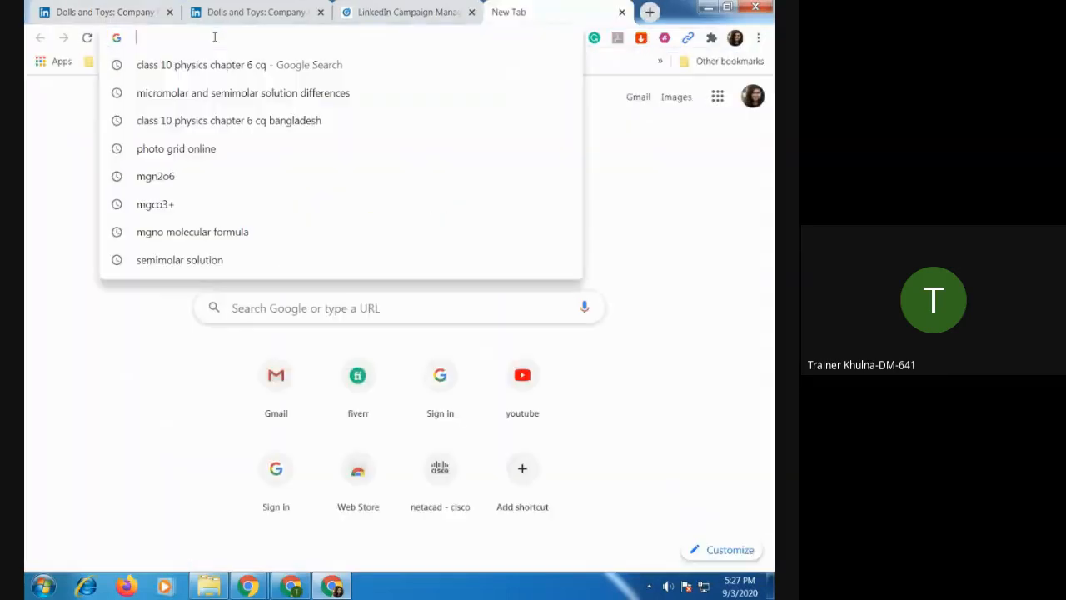
key(ctrl+v)
key(Return)
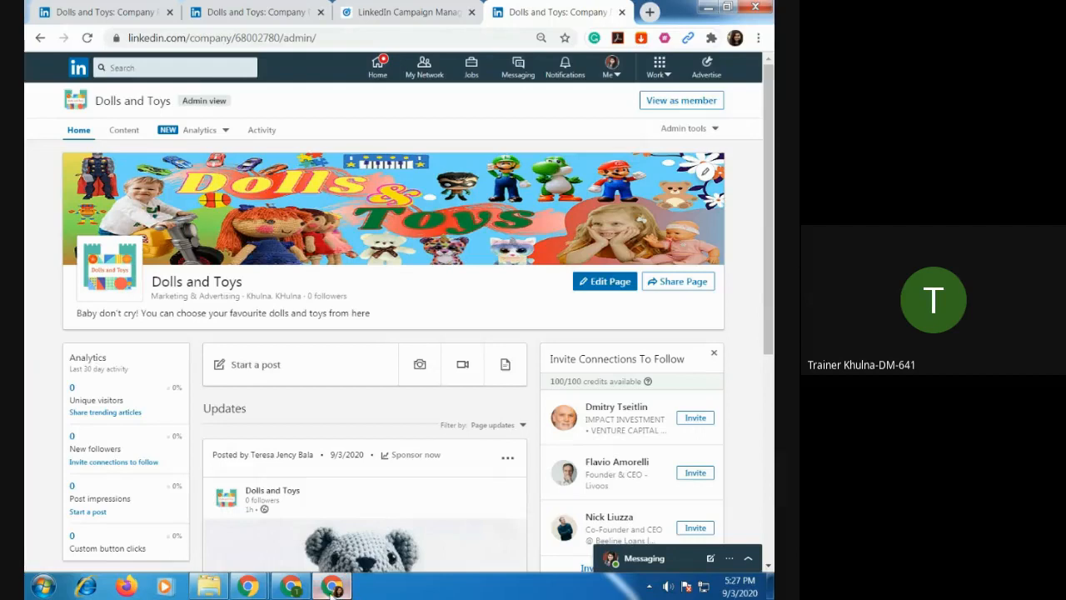
Return to the Test-1 campaign and associate the Dolls and Toys company page using the copied page address.
click(389, 13)
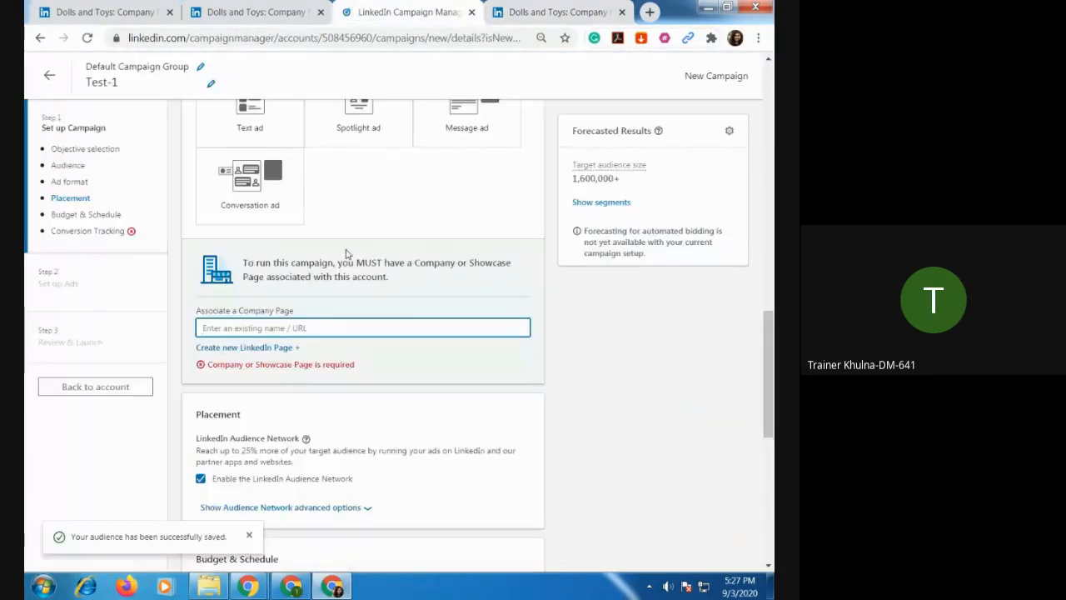
text(https://www.linkedin.com/company/68007980/)
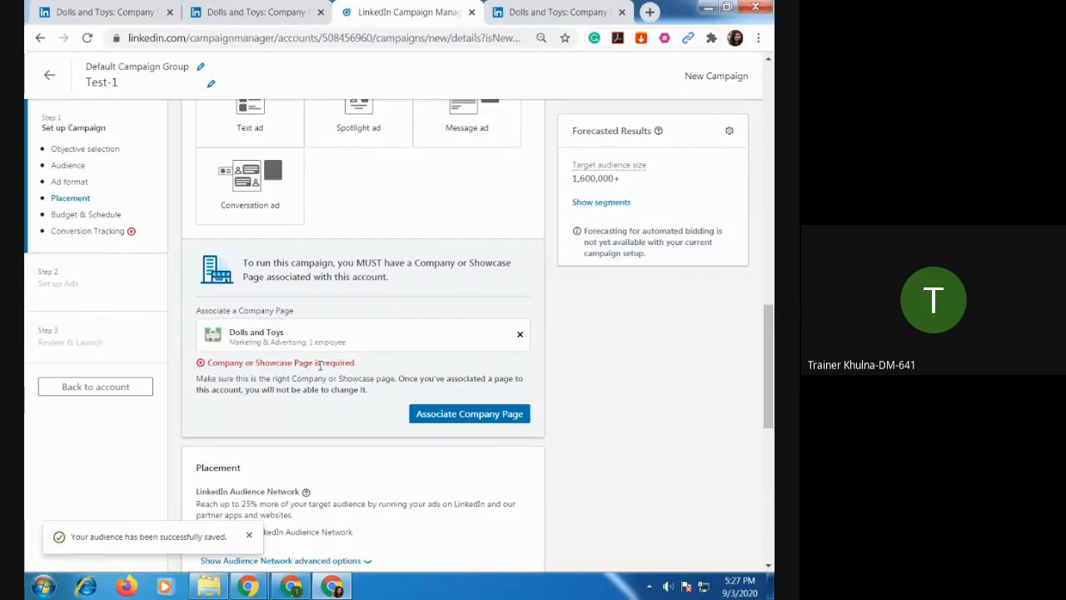
scroll(313, 396, down, 1)
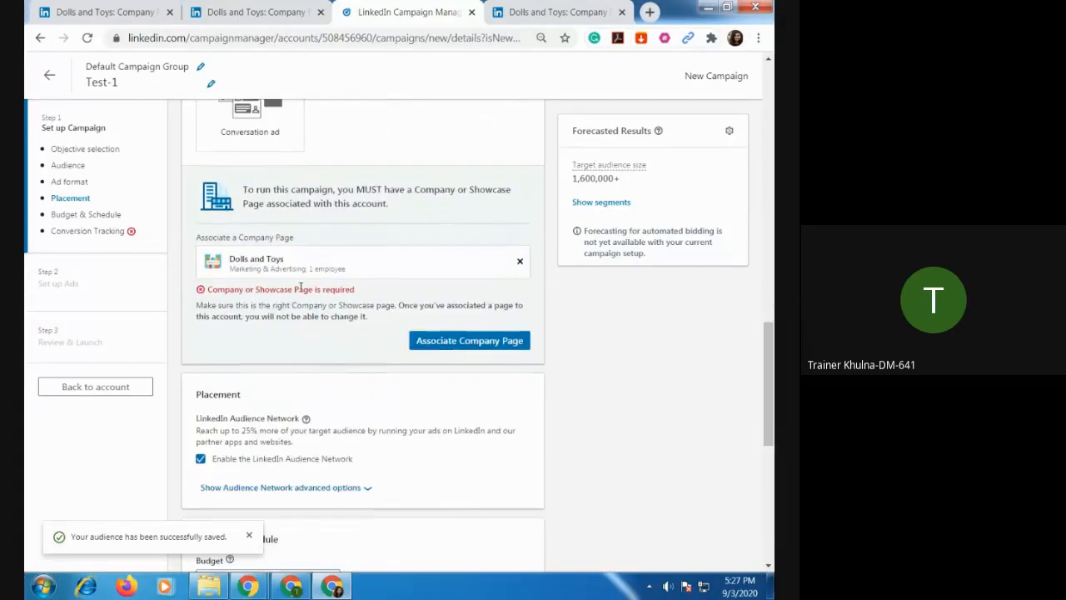
click(488, 343)
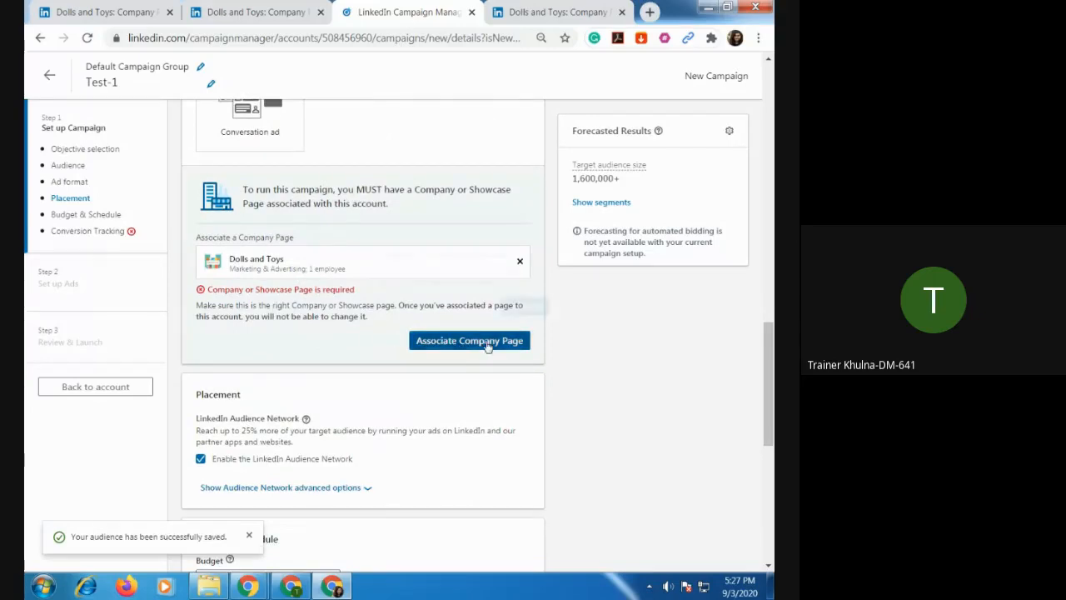
click(525, 308)
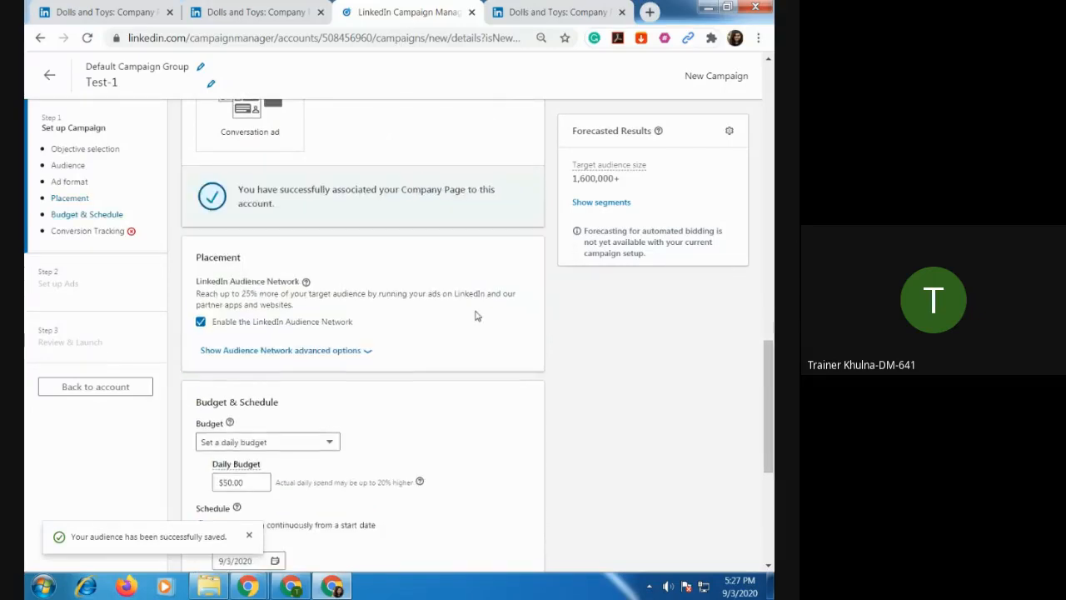
Try the Carousel image ad format to check its effect on placement, and return to Single image ad.
scroll(400, 322, down, 2)
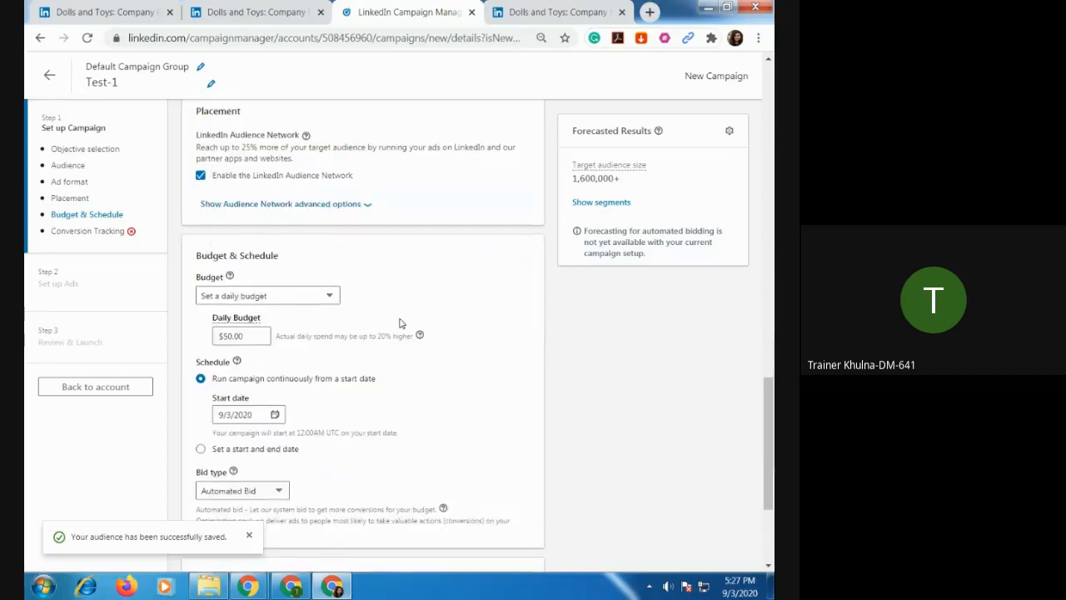
scroll(399, 322, up, 6)
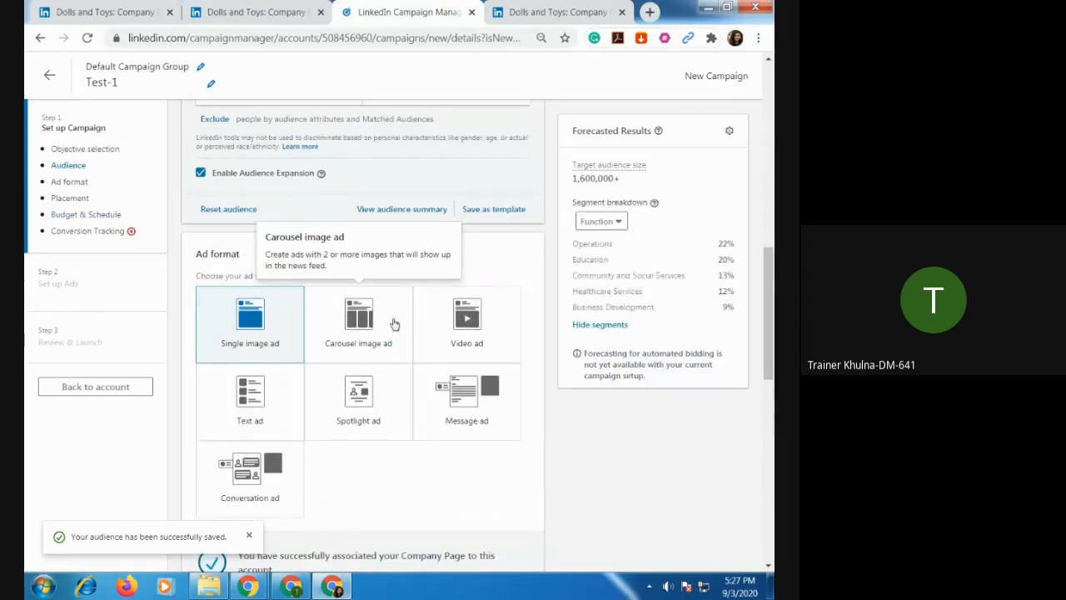
click(368, 331)
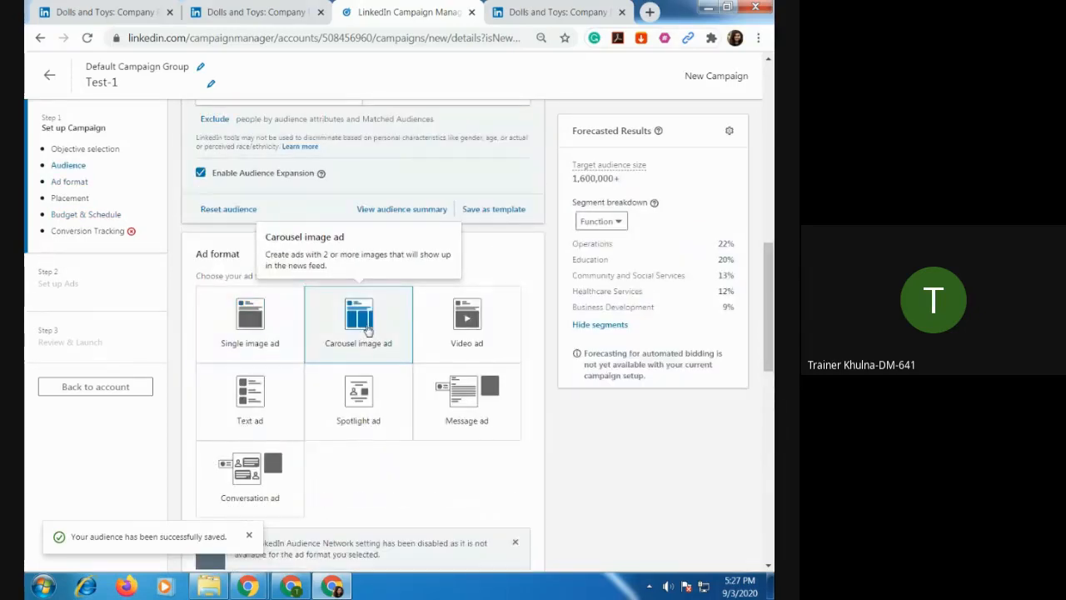
scroll(399, 356, down, 1)
scroll(399, 355, down, 2)
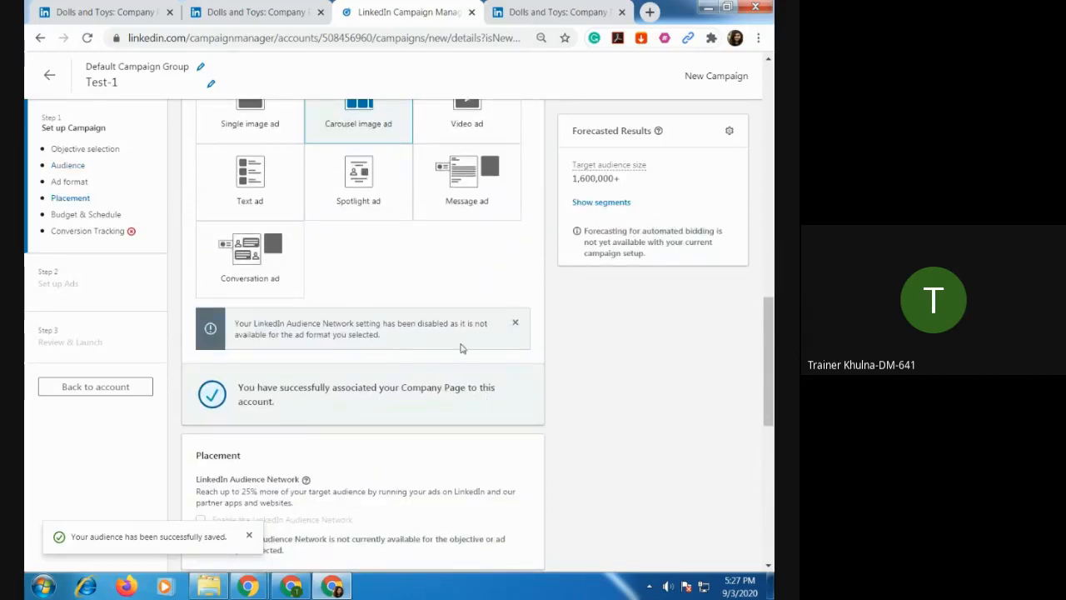
scroll(433, 333, up, 1)
click(250, 170)
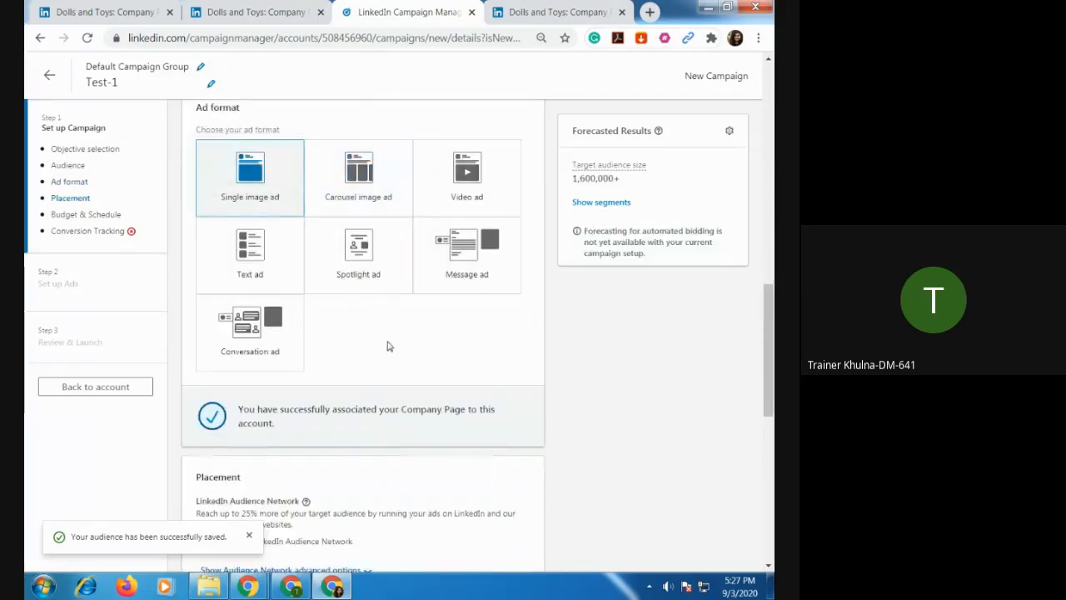
Expand the LinkedIn Audience Network advanced options in the campaign's placement settings.
scroll(387, 350, down, 3)
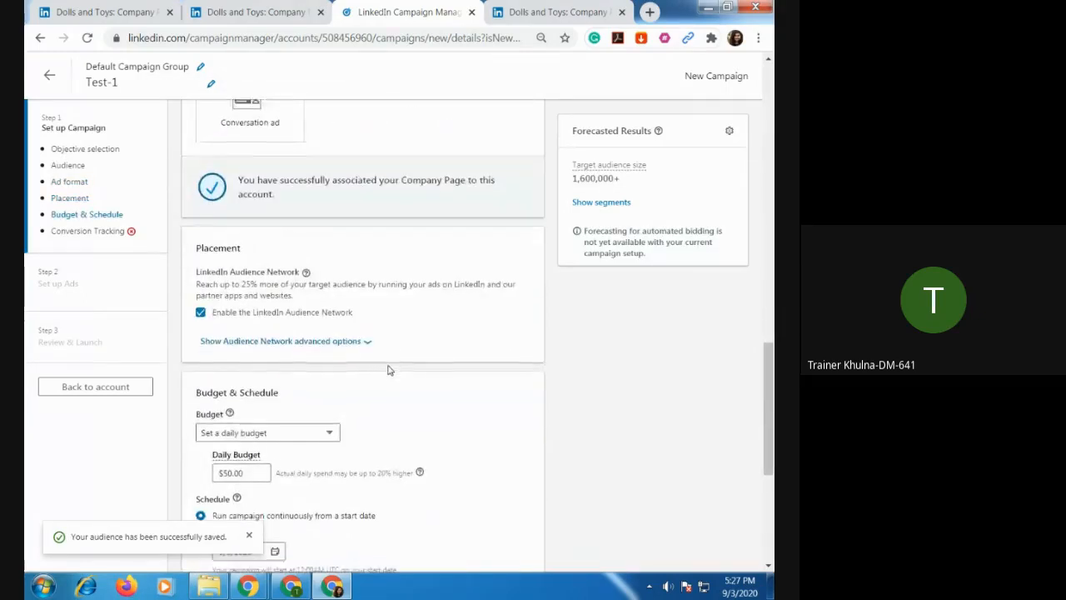
scroll(387, 369, down, 1)
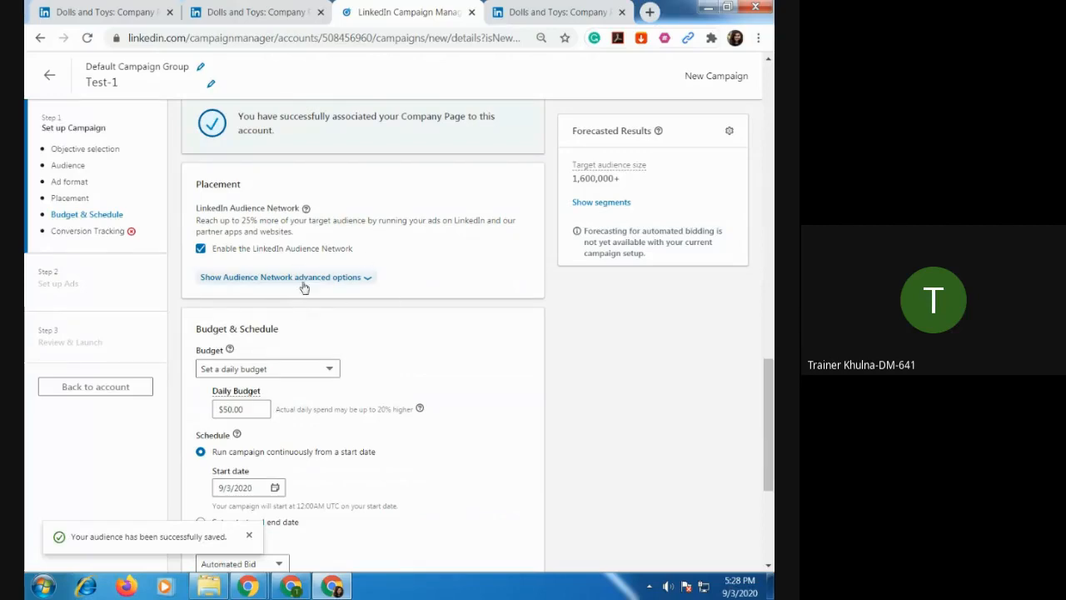
scroll(414, 333, down, 1)
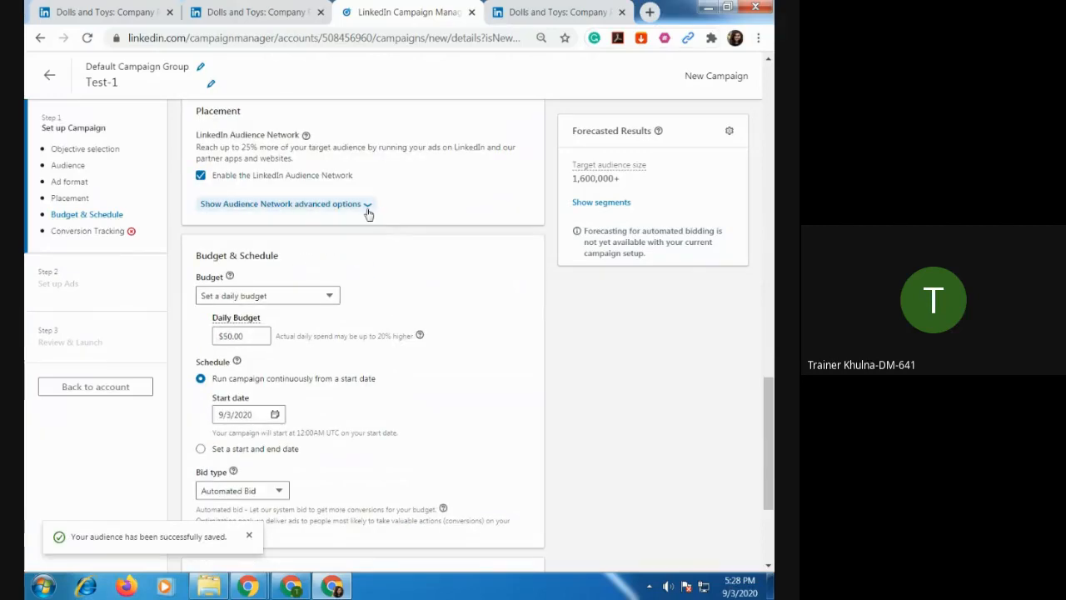
click(367, 209)
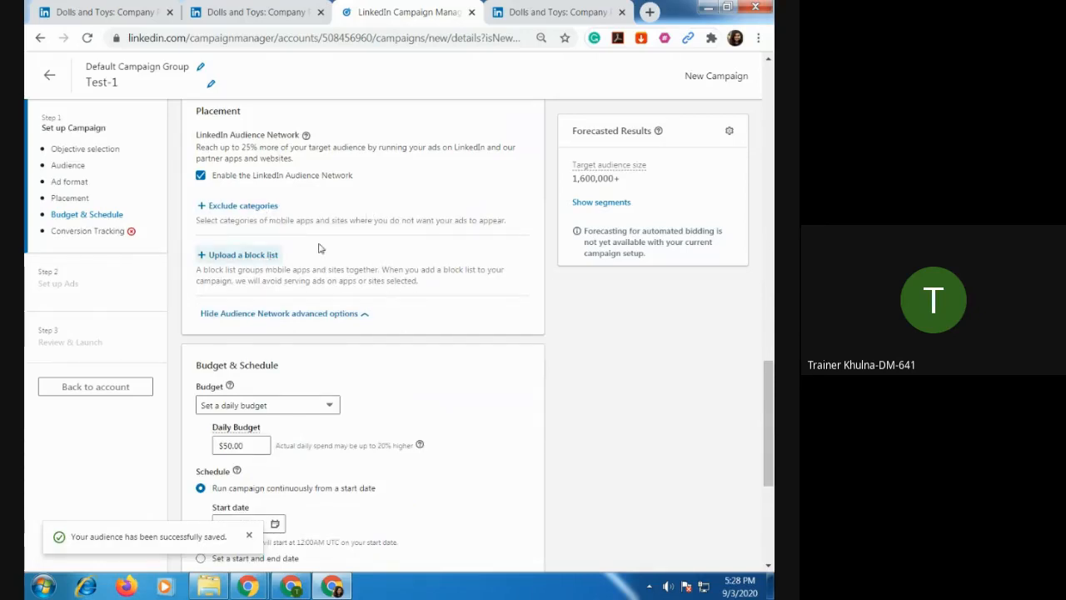
Change the campaign's budget option to set both a daily and total budget.
scroll(462, 325, down, 1)
scroll(462, 329, down, 2)
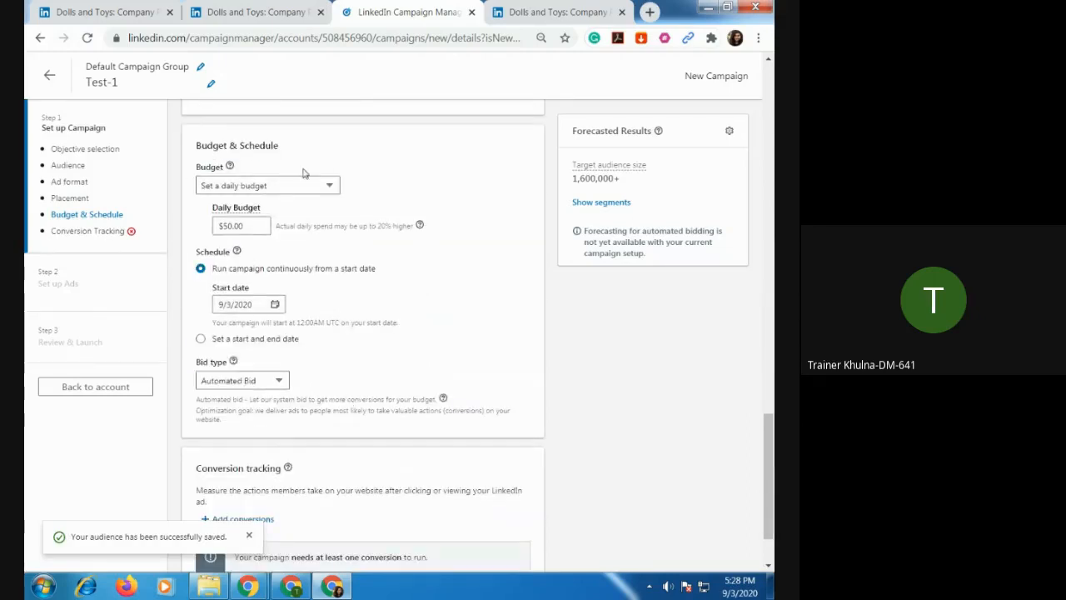
click(332, 190)
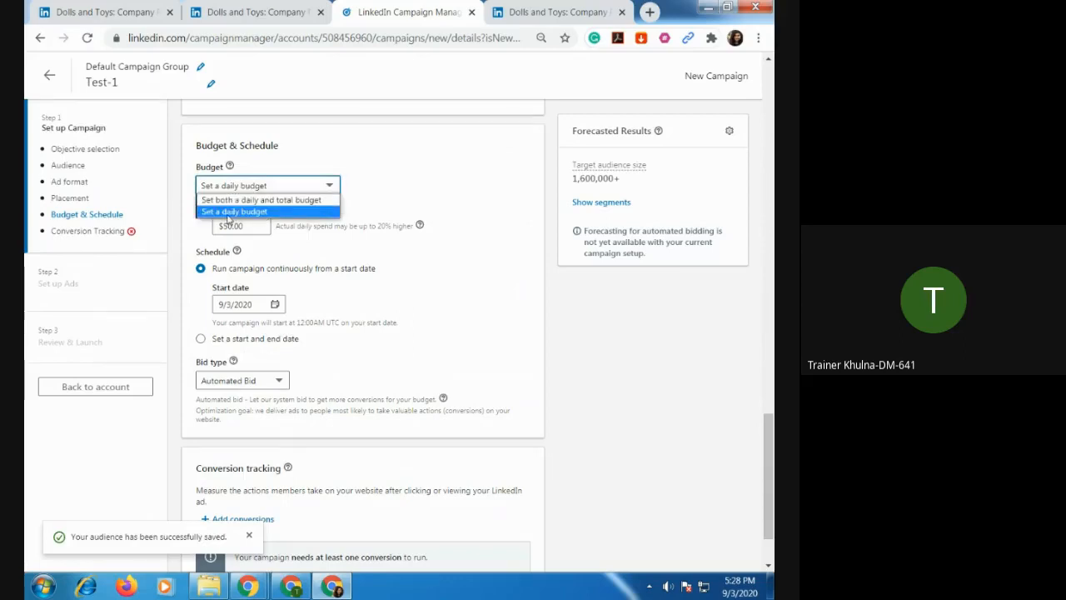
click(297, 206)
scroll(375, 282, down, 1)
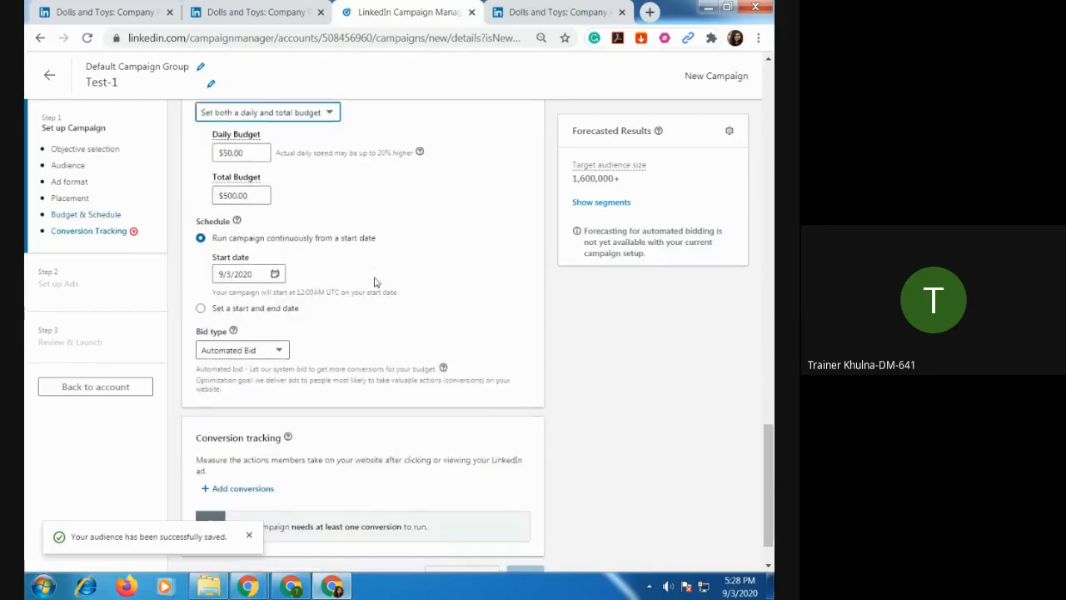
scroll(356, 257, up, 1)
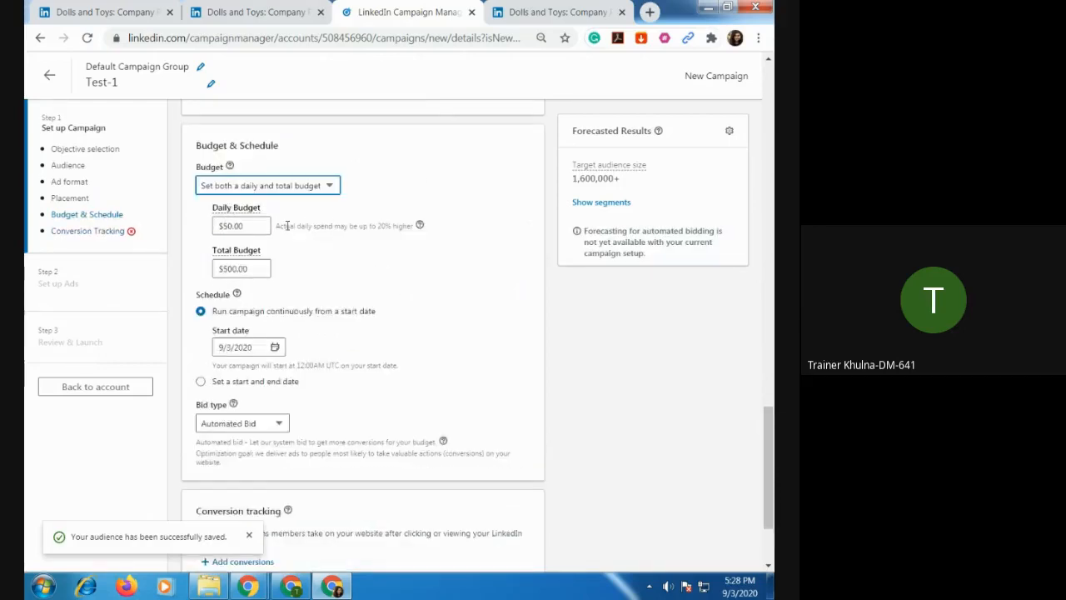
Set the daily budget to $10.00 and the total budget to $50.00.
click(252, 223)
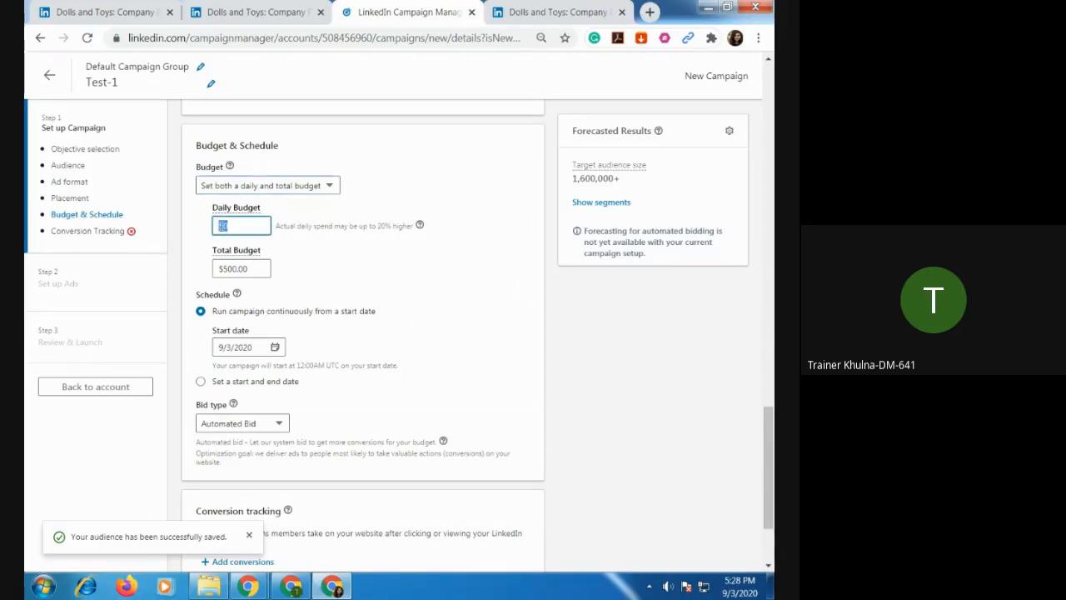
text(10)
click(389, 267)
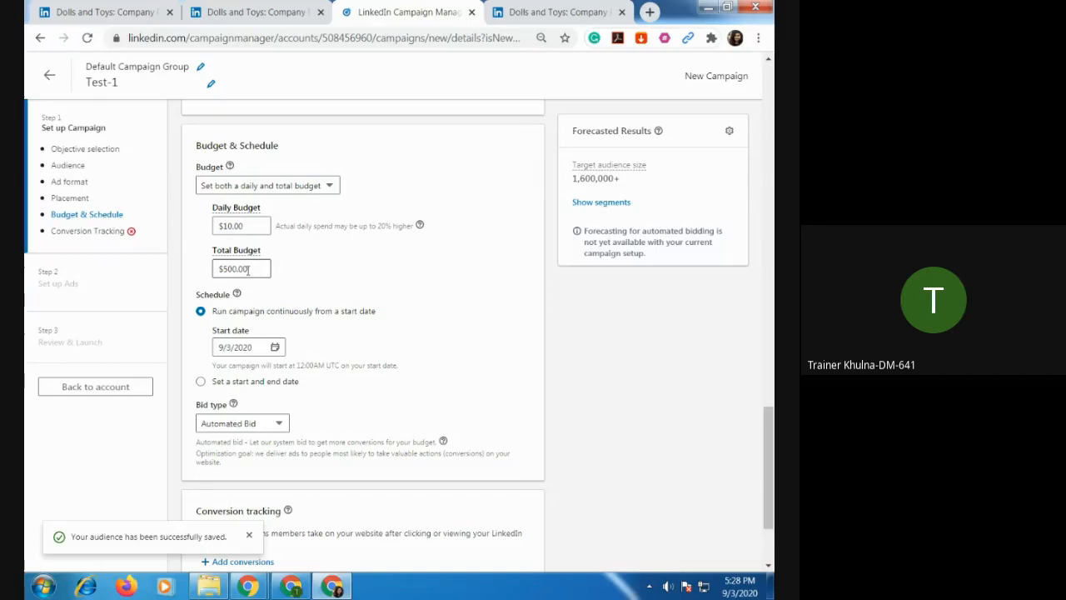
drag(248, 269, 191, 274)
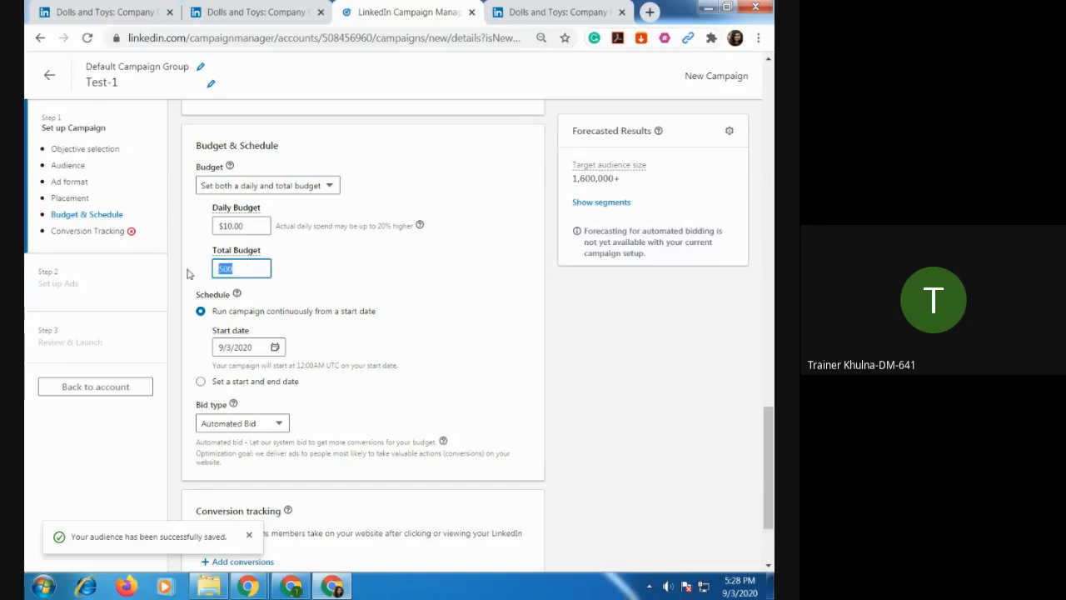
text(5)
click(424, 270)
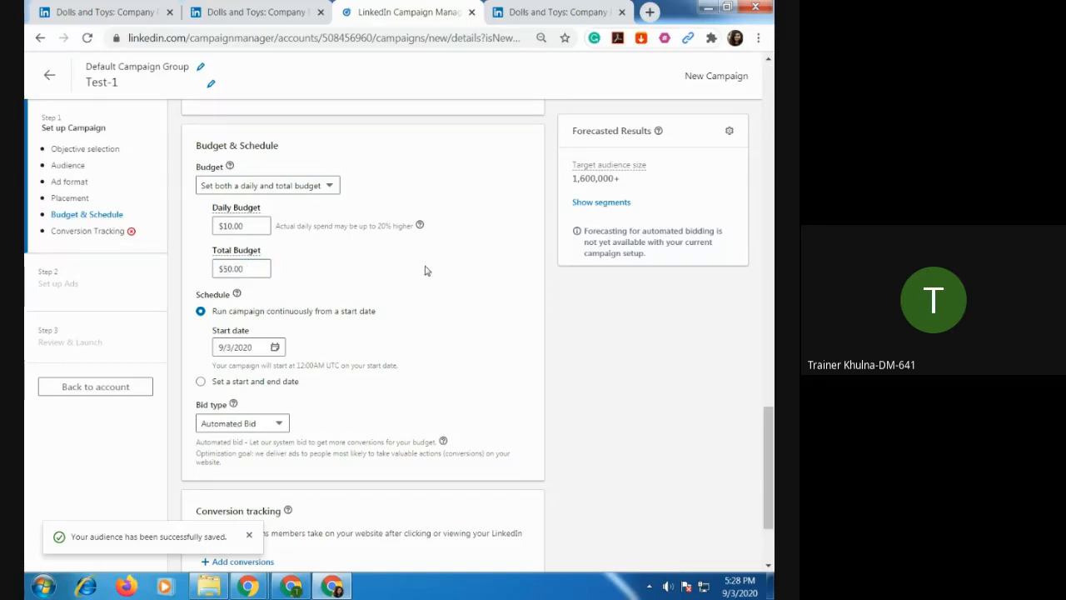
Schedule the campaign with a start date of 9/4/2020 and an end date of 9/9/2020.
scroll(424, 270, down, 1)
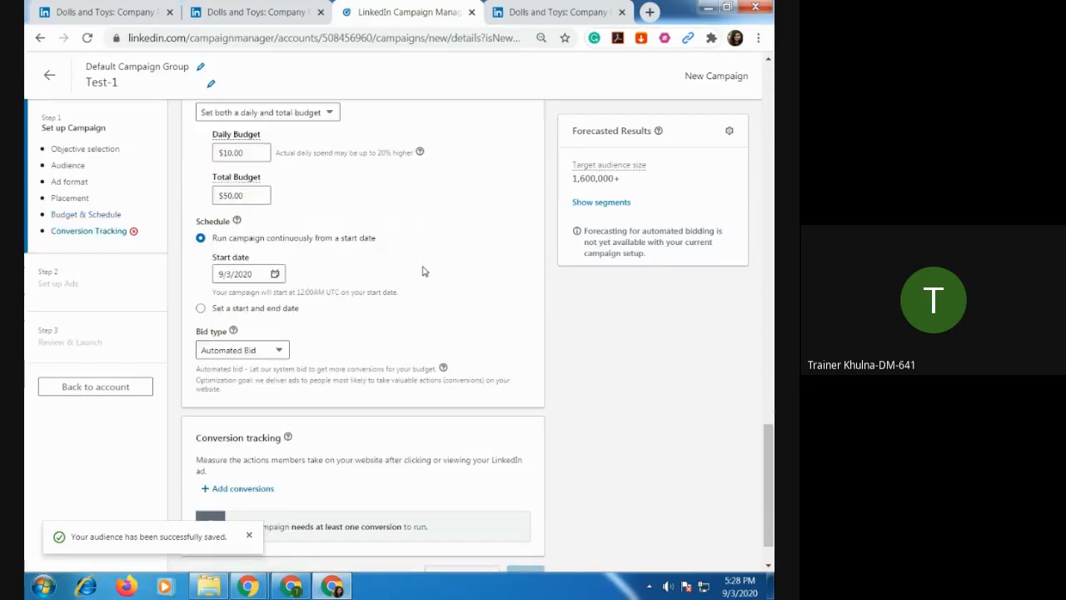
click(276, 275)
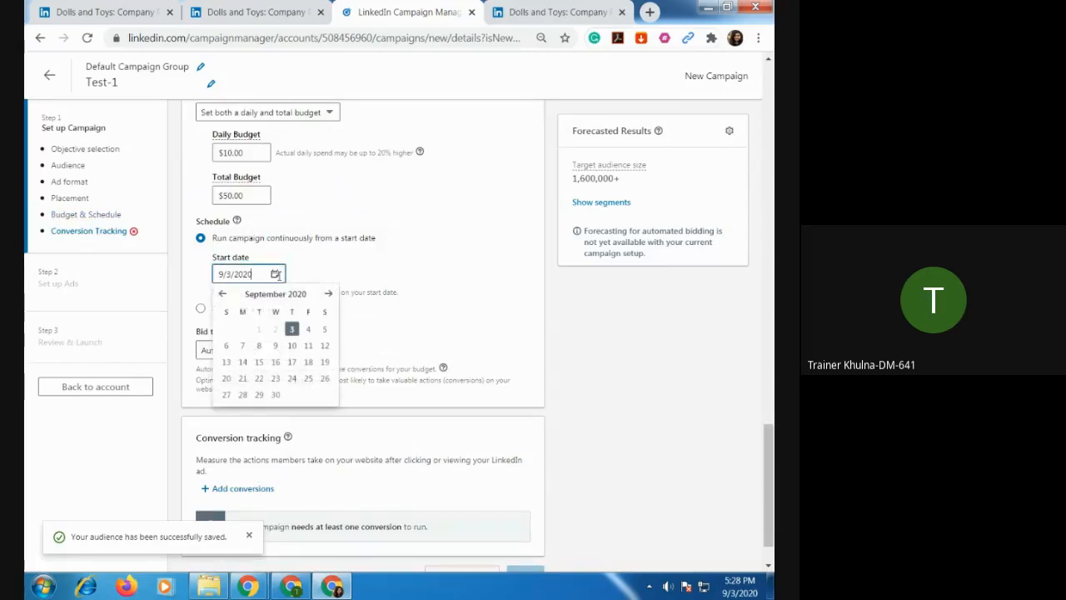
click(308, 329)
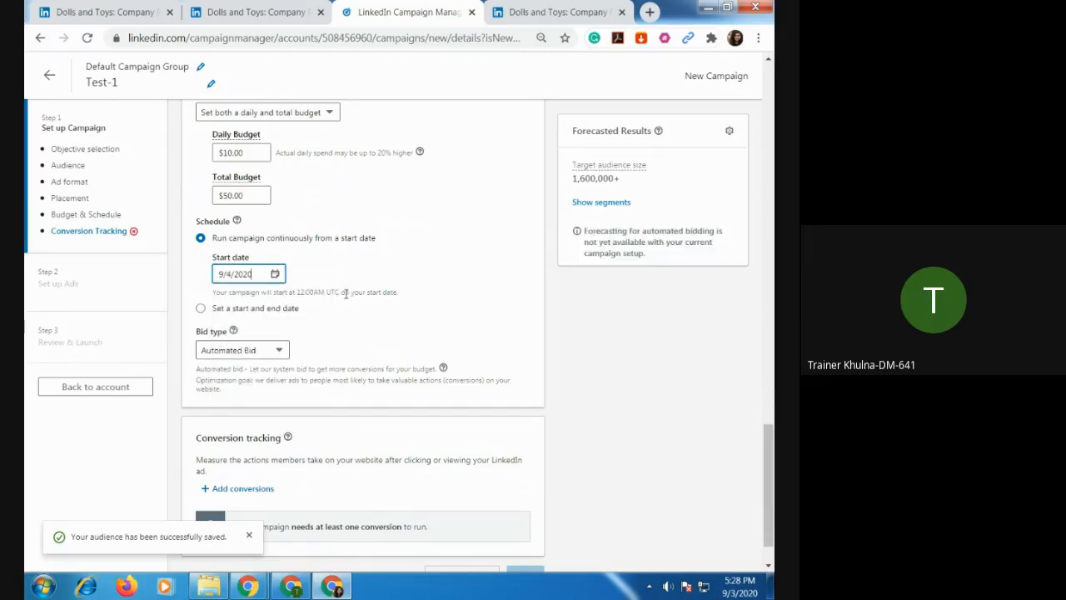
scroll(345, 294, down, 1)
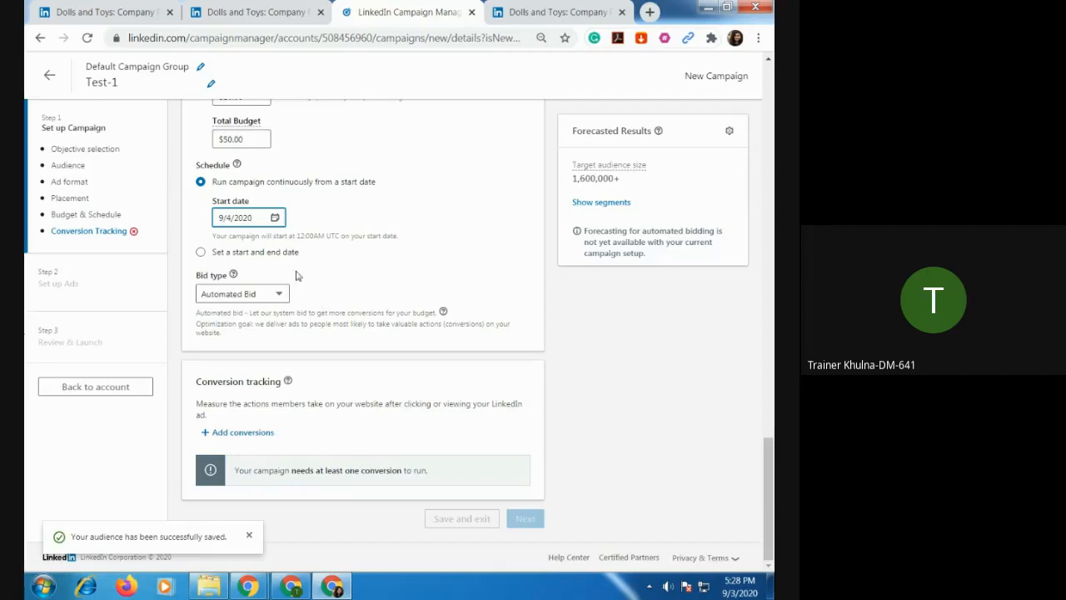
click(223, 253)
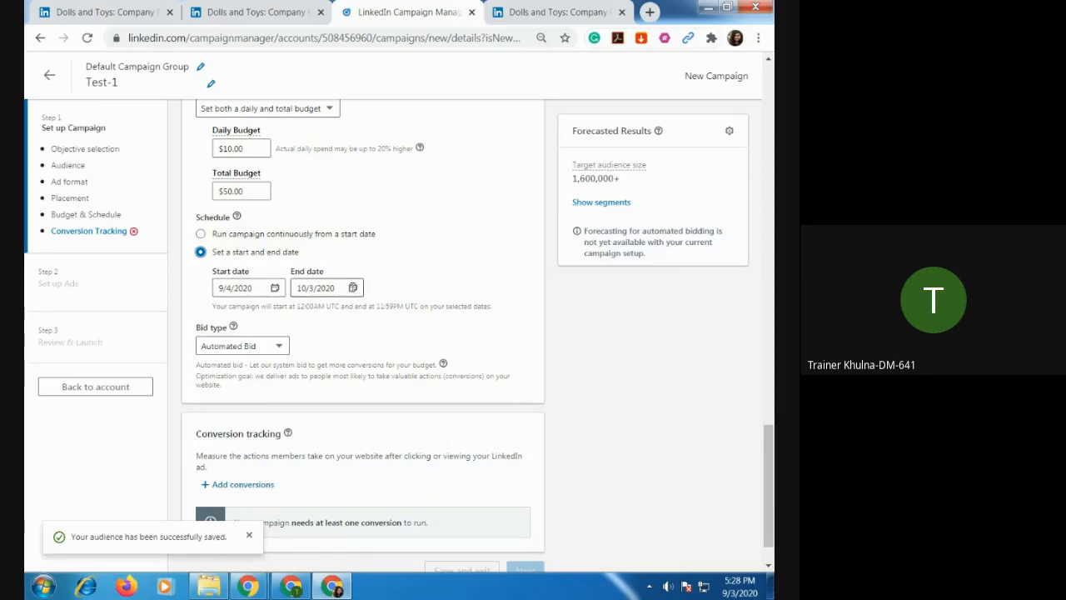
click(323, 289)
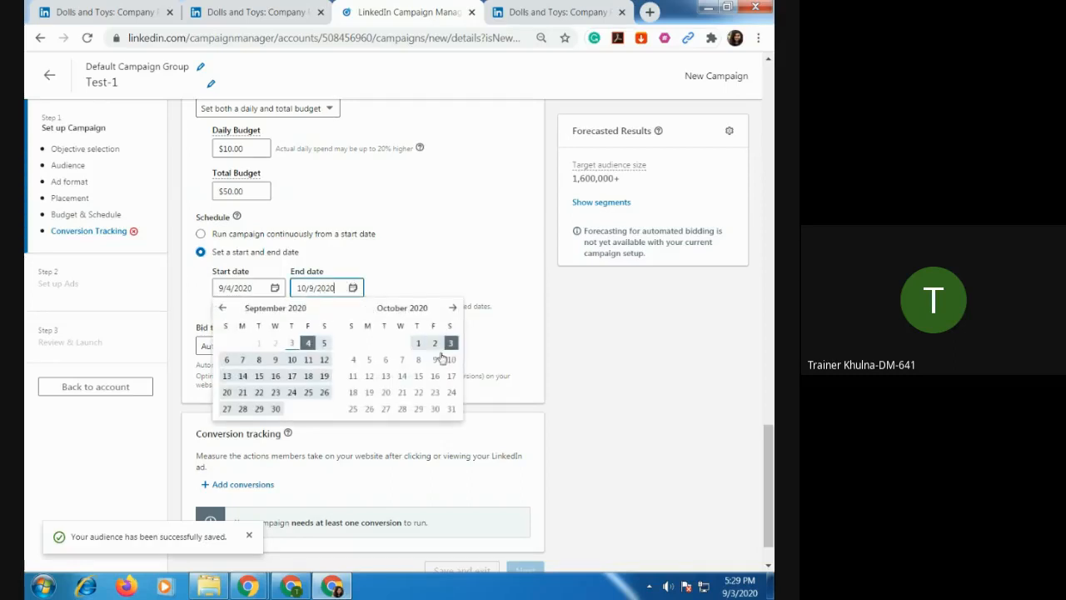
click(275, 359)
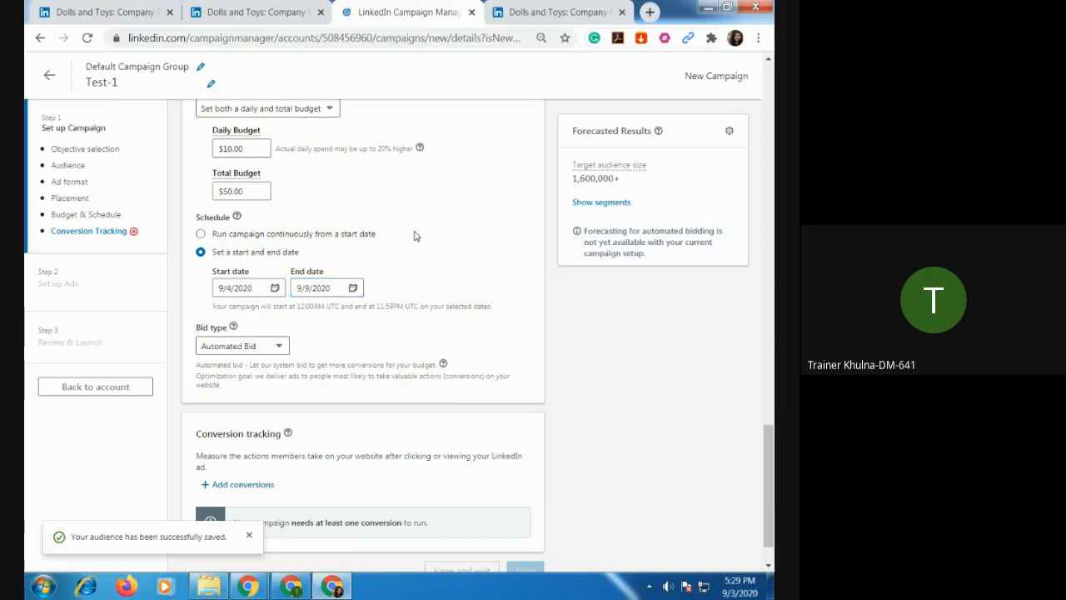
Switch the bid type to Enhanced CPC Bid and try a bid amount of $0.23 per click.
scroll(404, 235, down, 1)
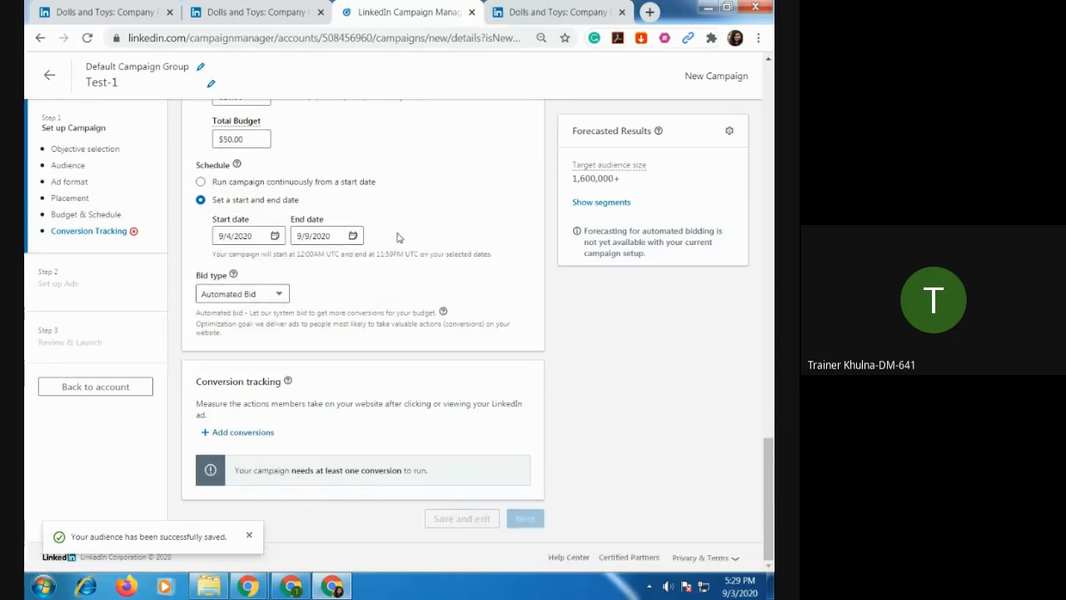
click(278, 296)
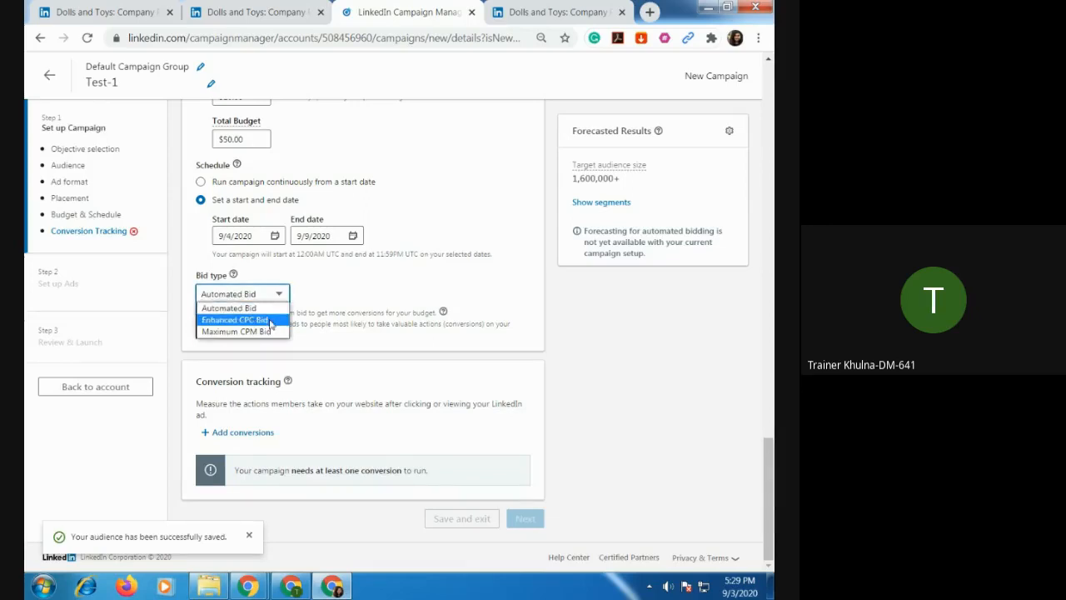
click(276, 320)
scroll(366, 309, down, 1)
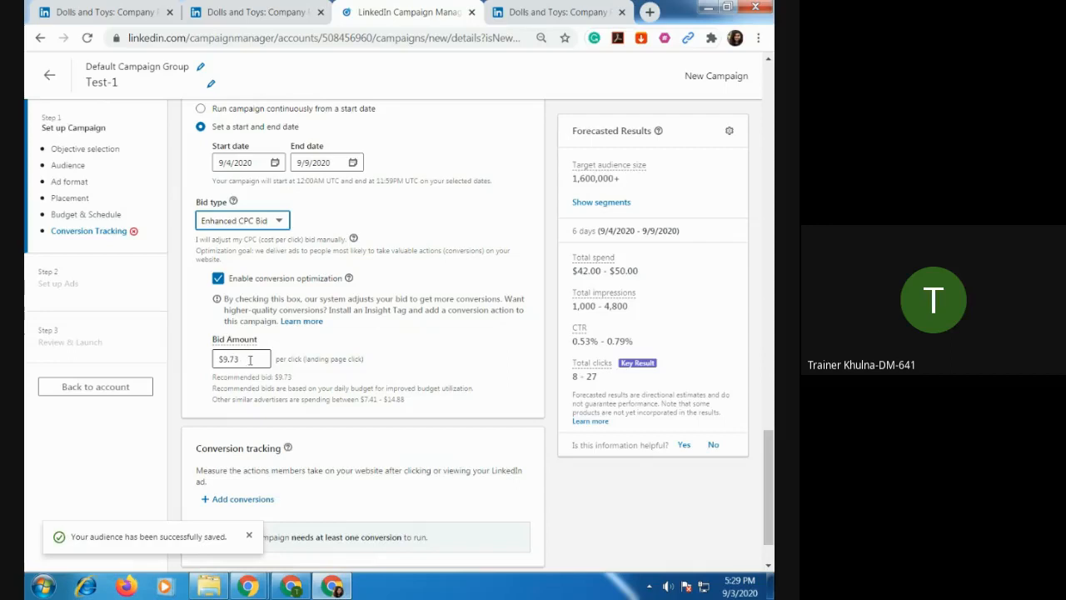
drag(250, 360, 199, 360)
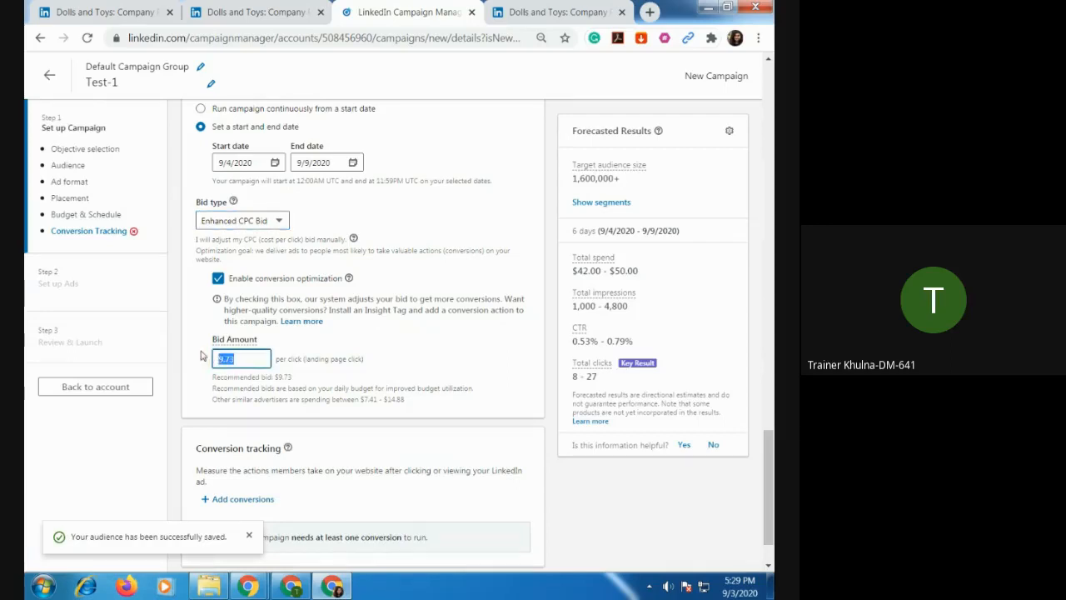
text(.23)
click(421, 363)
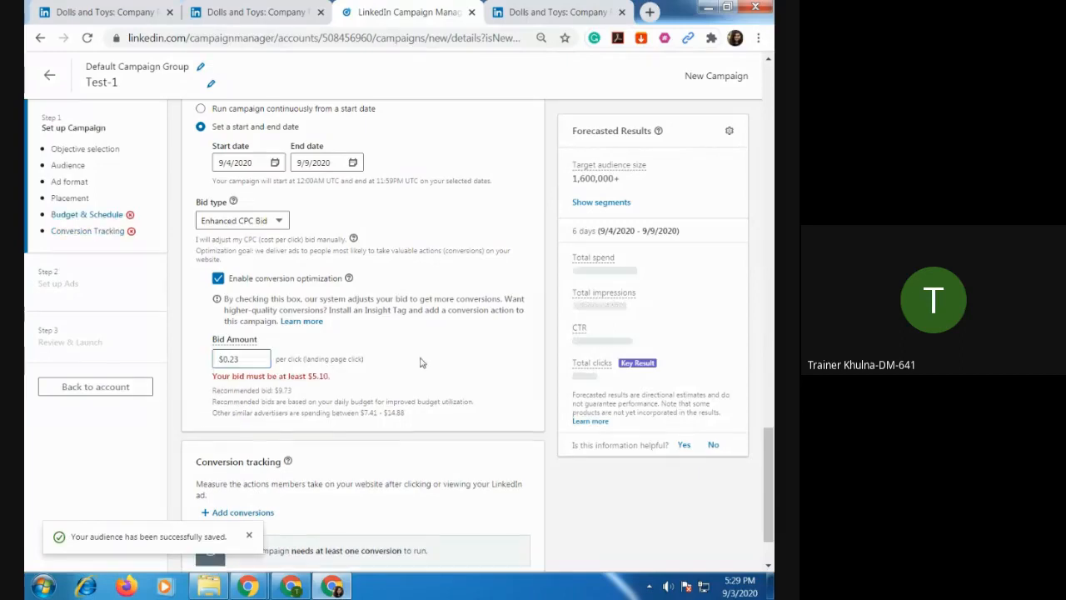
Change the campaign's bid type to Maximum CPM Bid.
drag(267, 359, 194, 367)
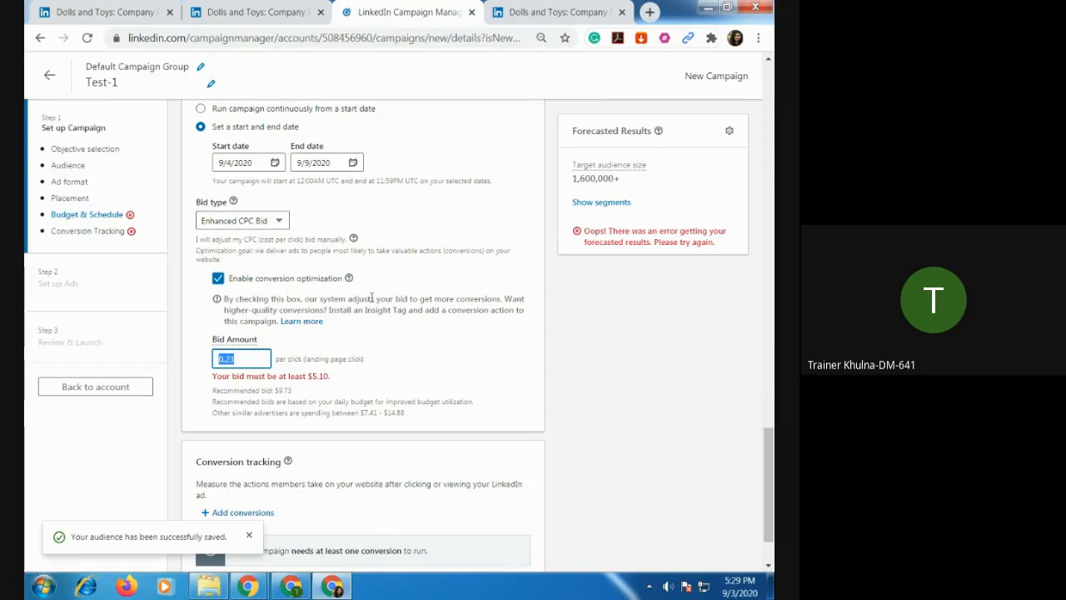
click(284, 226)
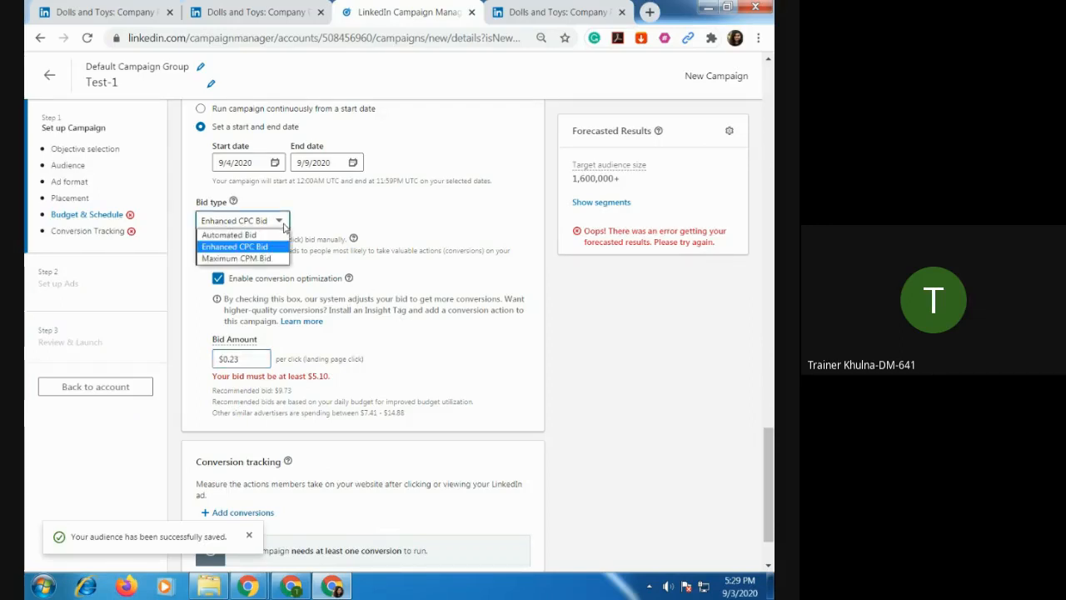
click(266, 258)
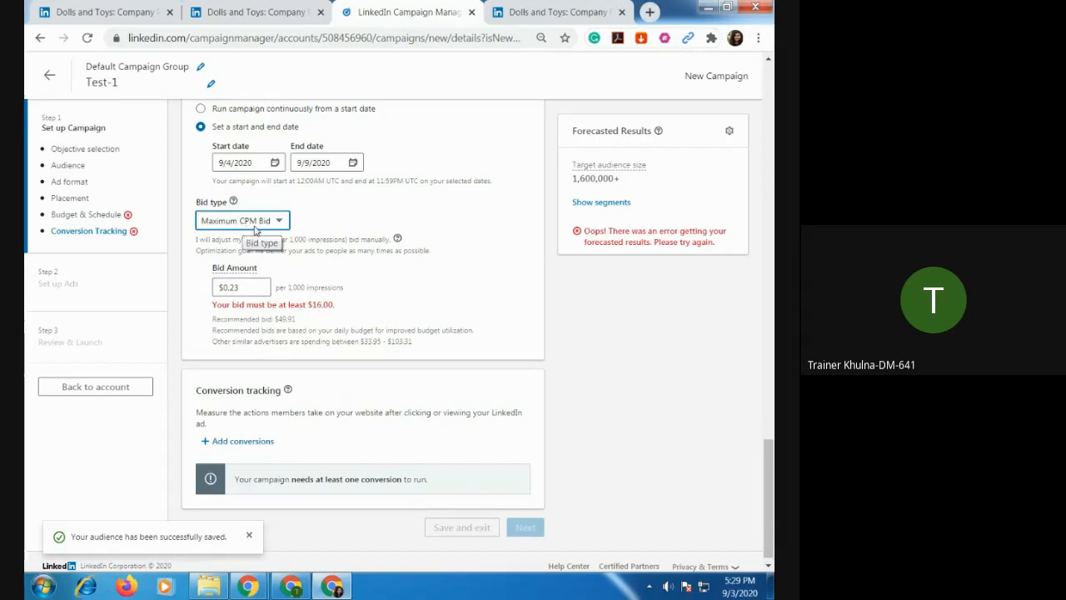
Search Google for "cpm meaning" in a new browser tab and read the definition of the term.
click(650, 12)
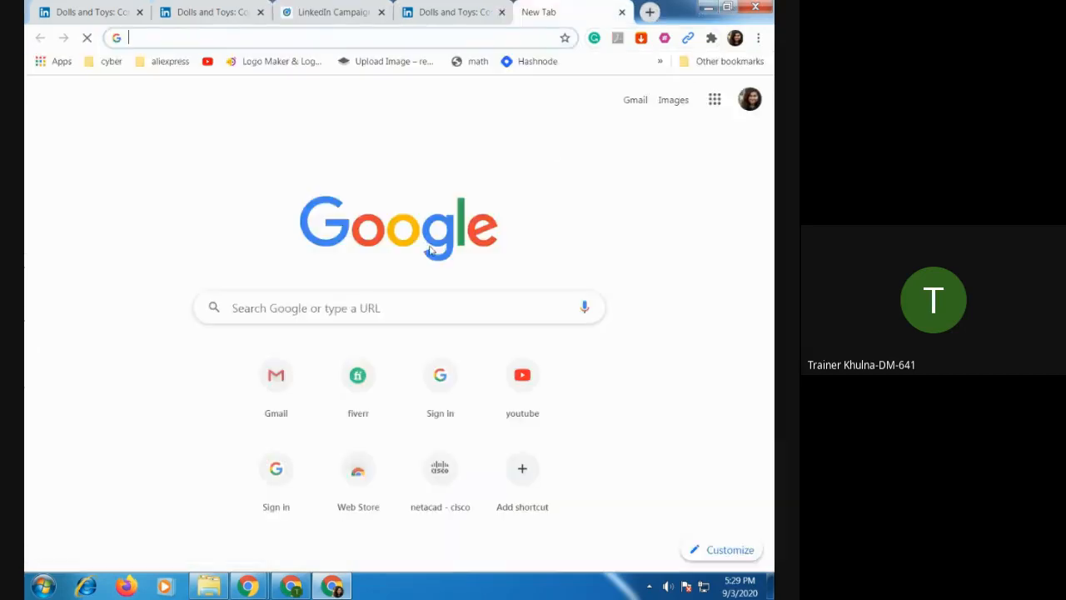
click(341, 299)
text(P)
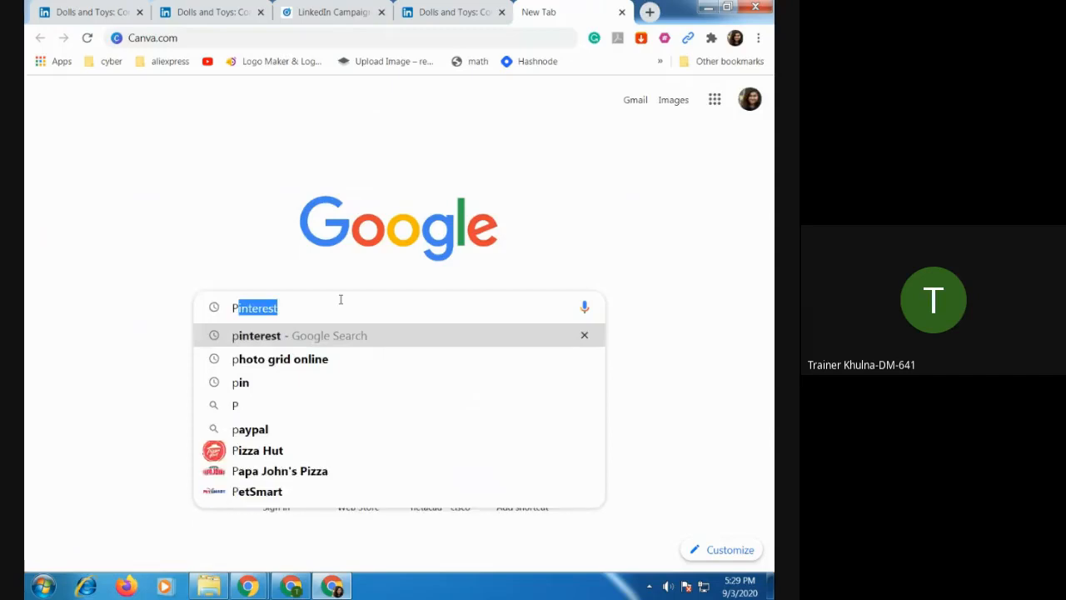
key(BackSpace)
key(BackSpace)
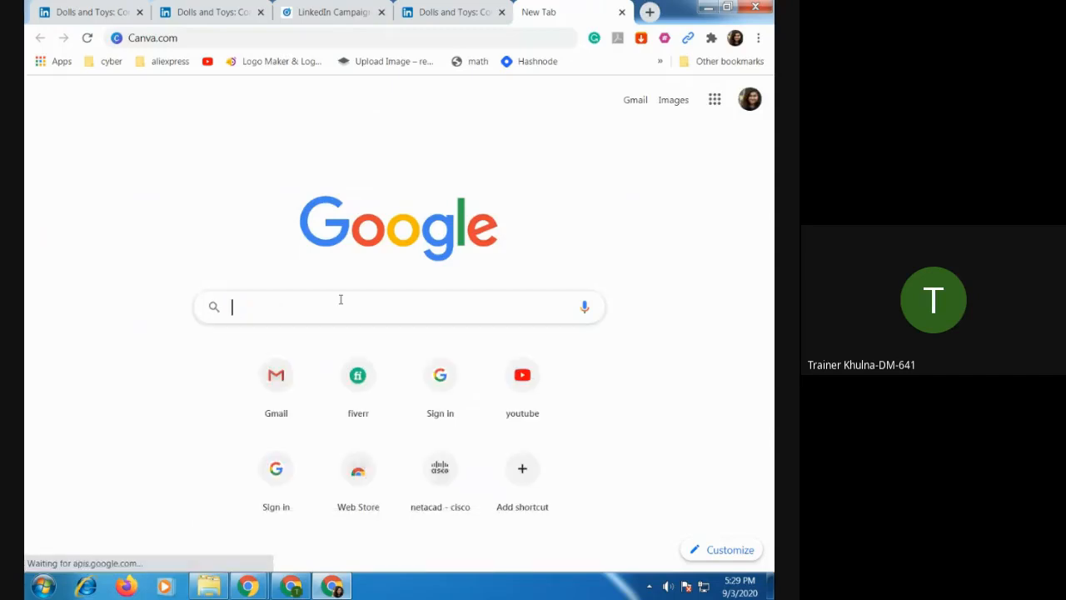
text(CP)
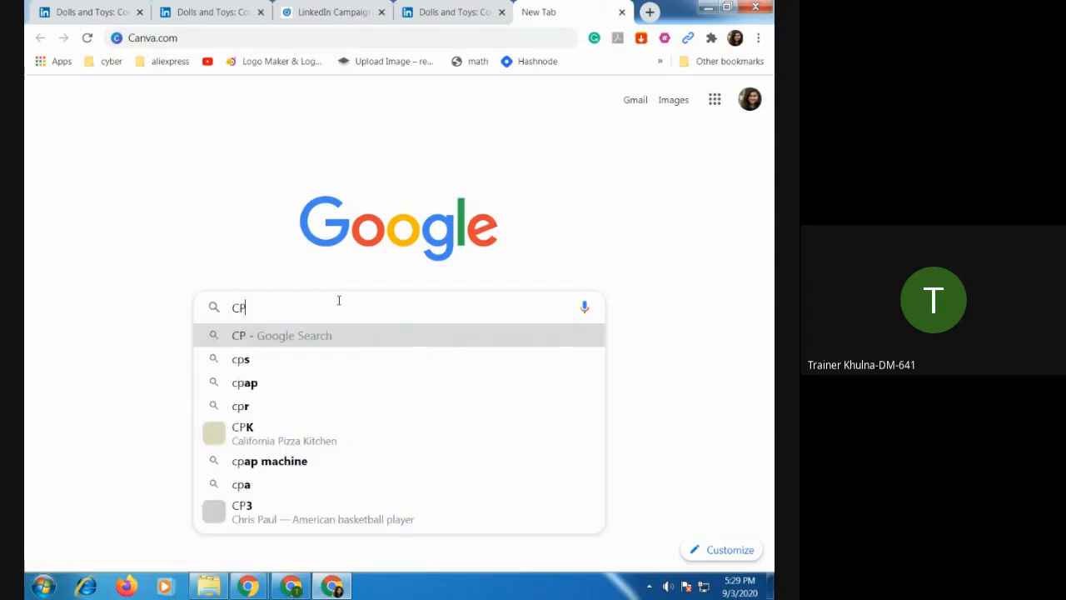
text(M mea)
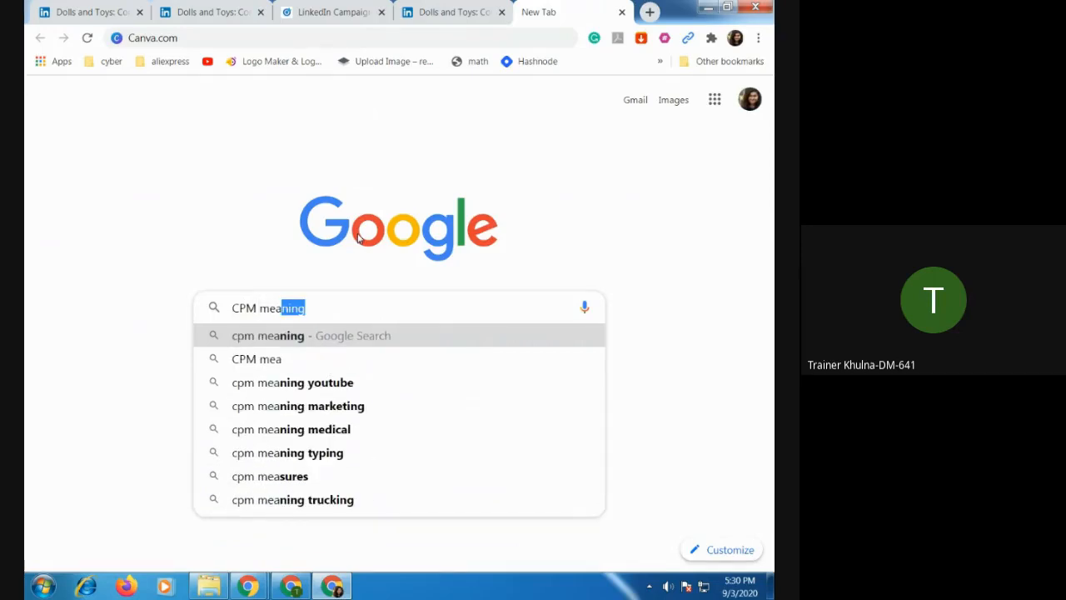
key(Return)
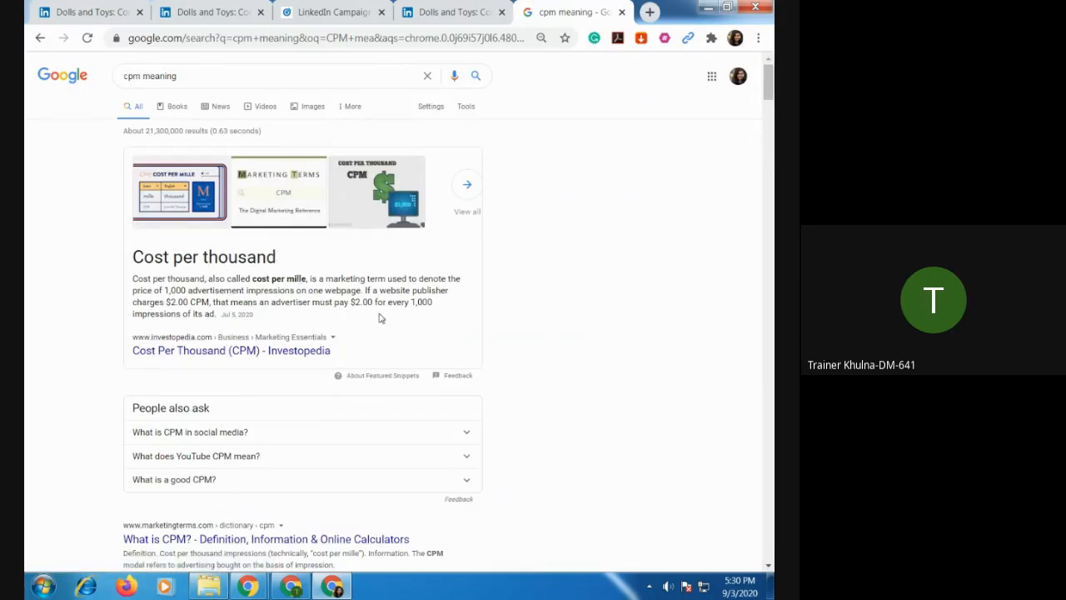
click(333, 592)
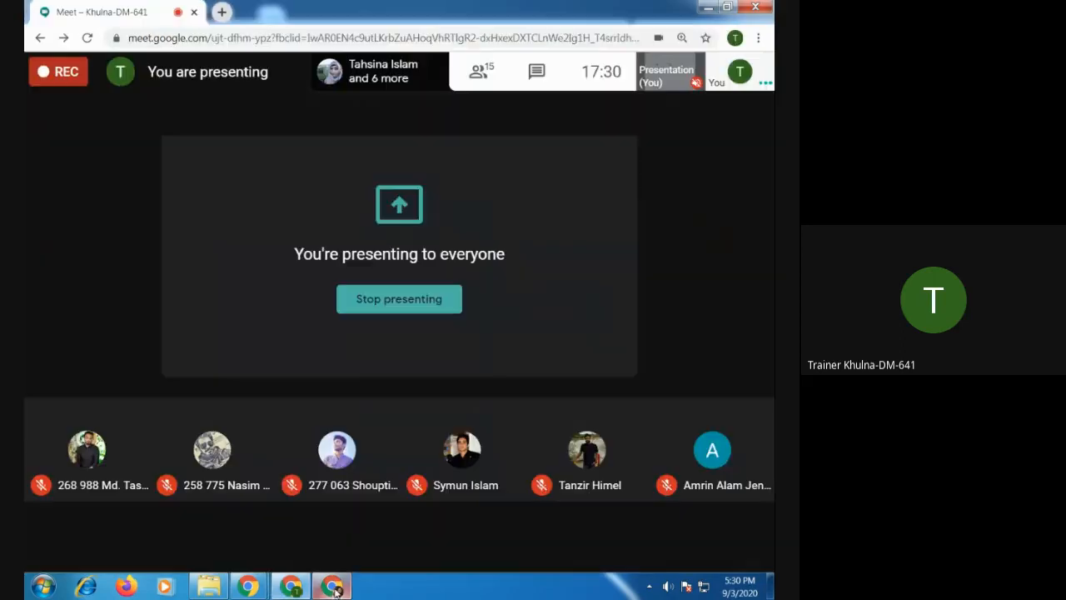
click(335, 587)
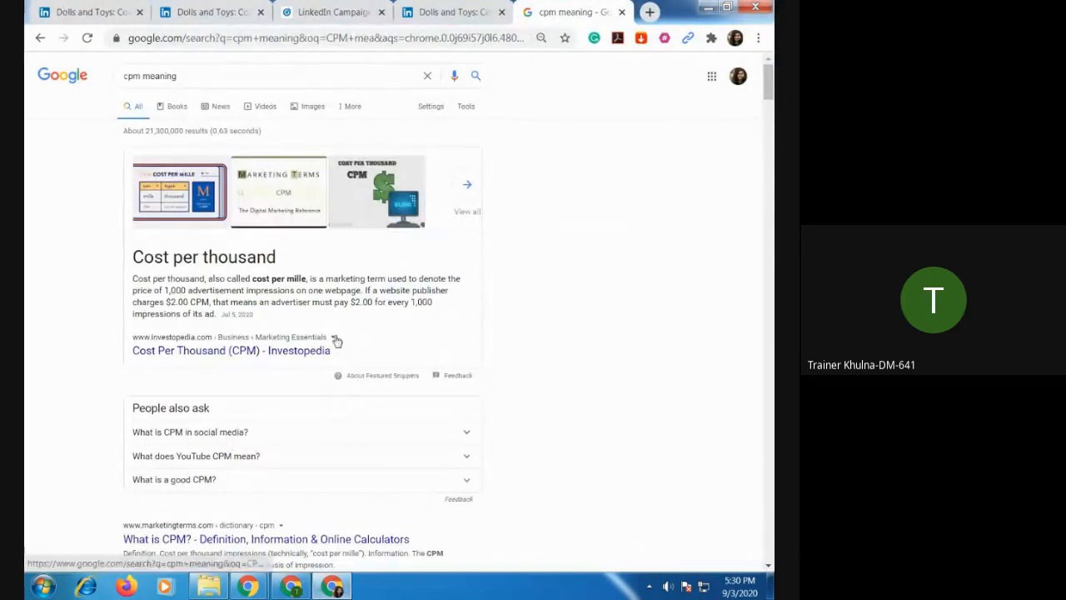
Return to the Test-1 campaign setup and change its bid type to Automated Bid.
click(452, 11)
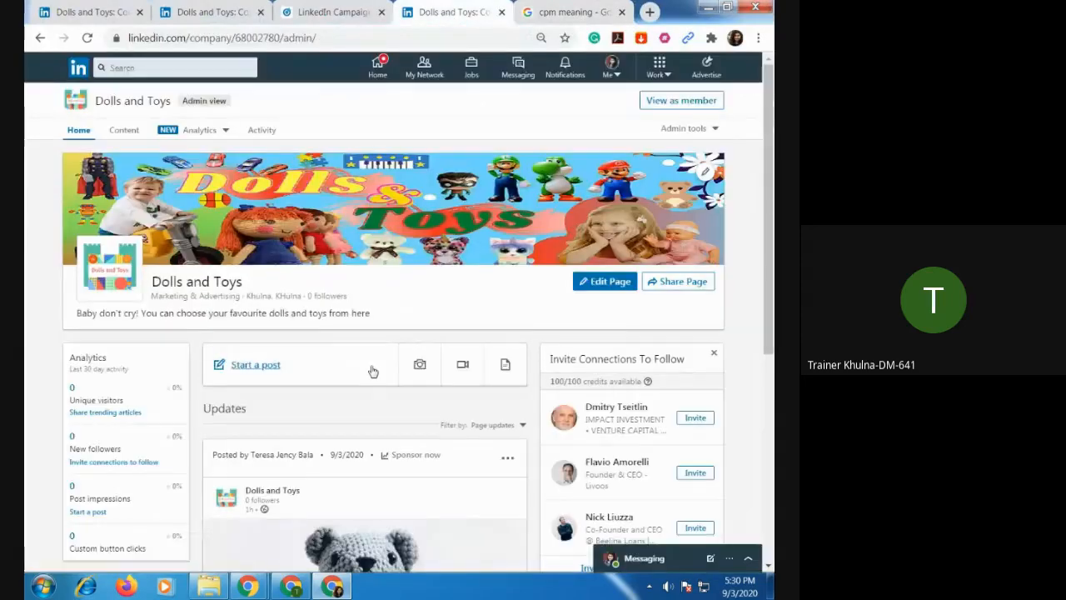
scroll(361, 376, down, 4)
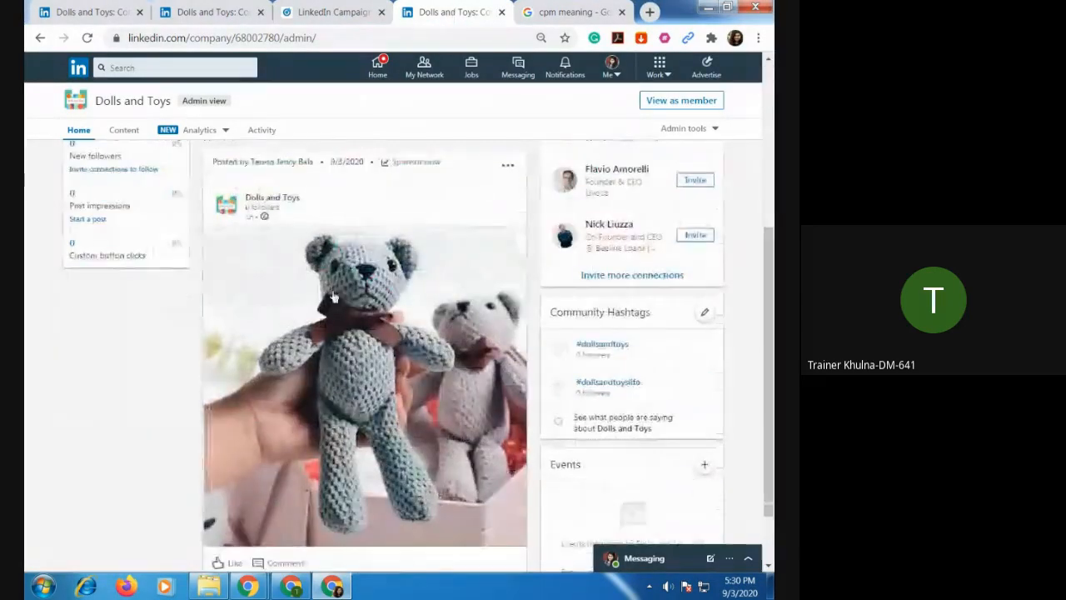
click(333, 12)
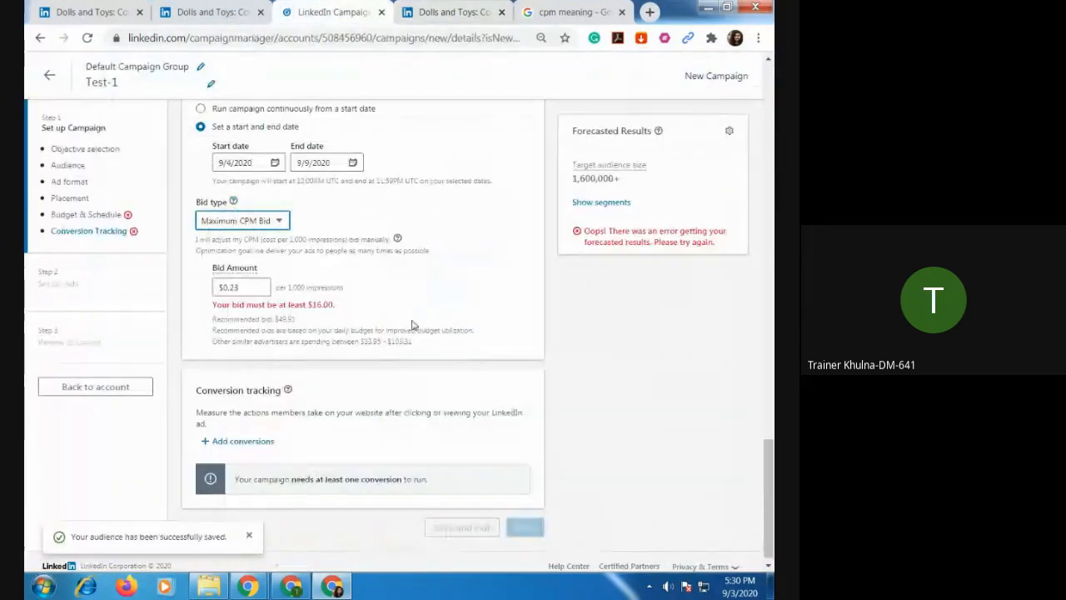
click(280, 222)
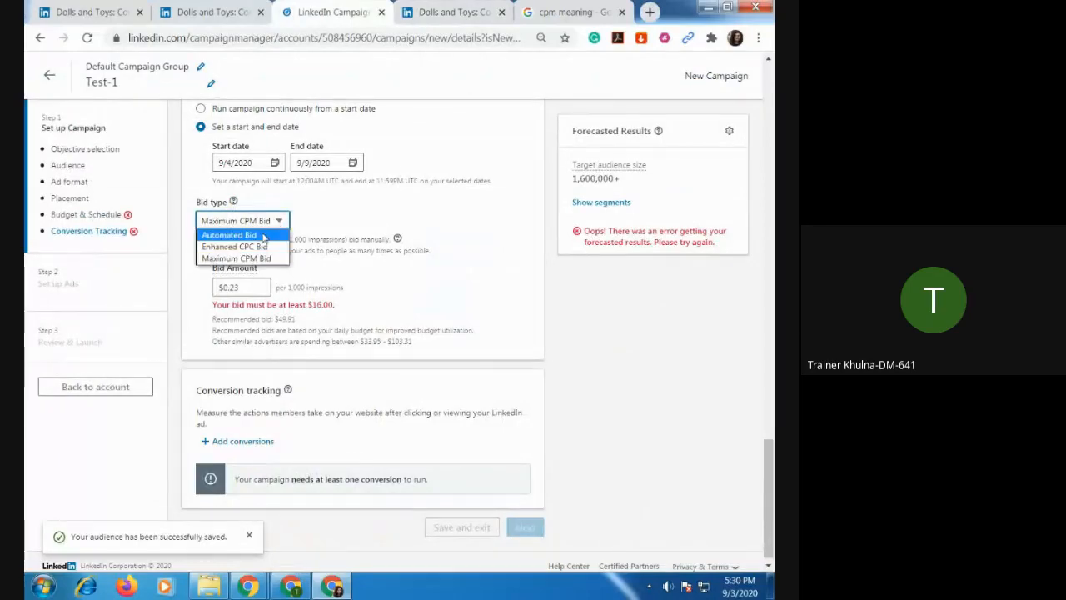
click(258, 236)
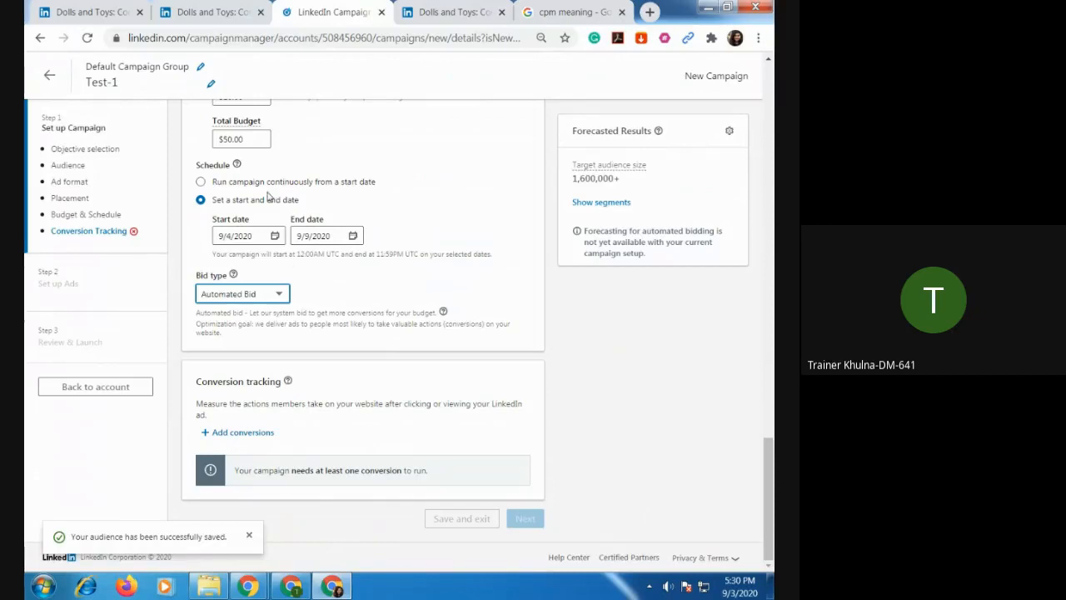
scroll(350, 175, up, 3)
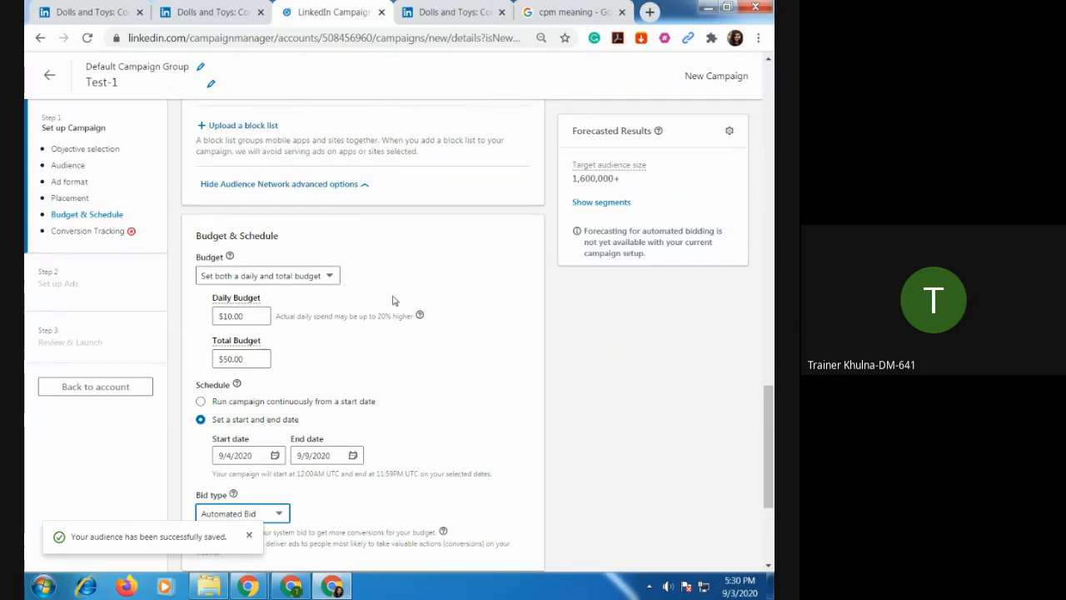
scroll(383, 312, down, 5)
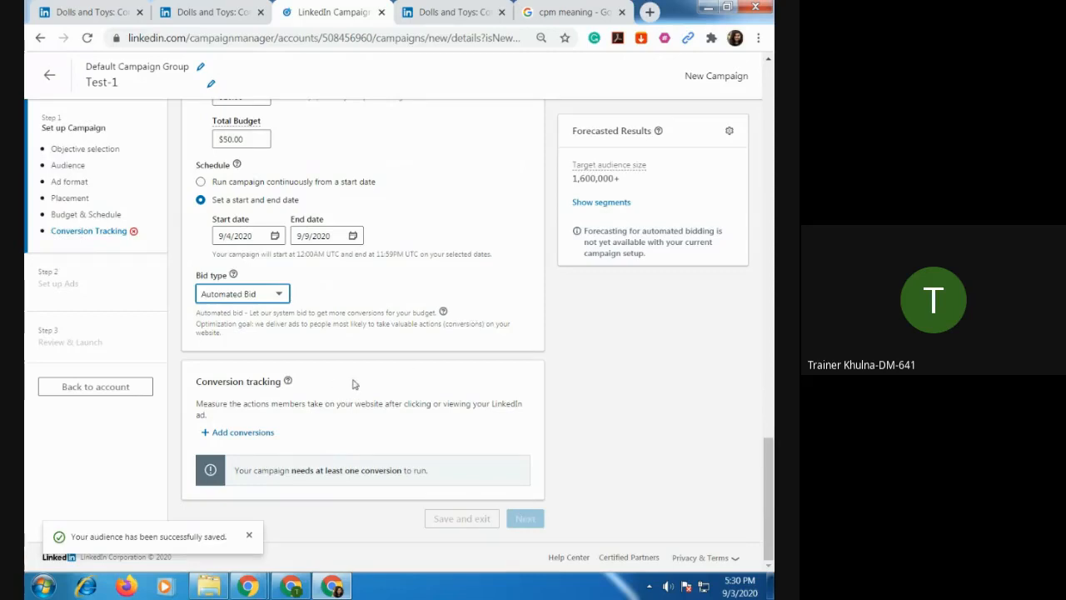
click(246, 436)
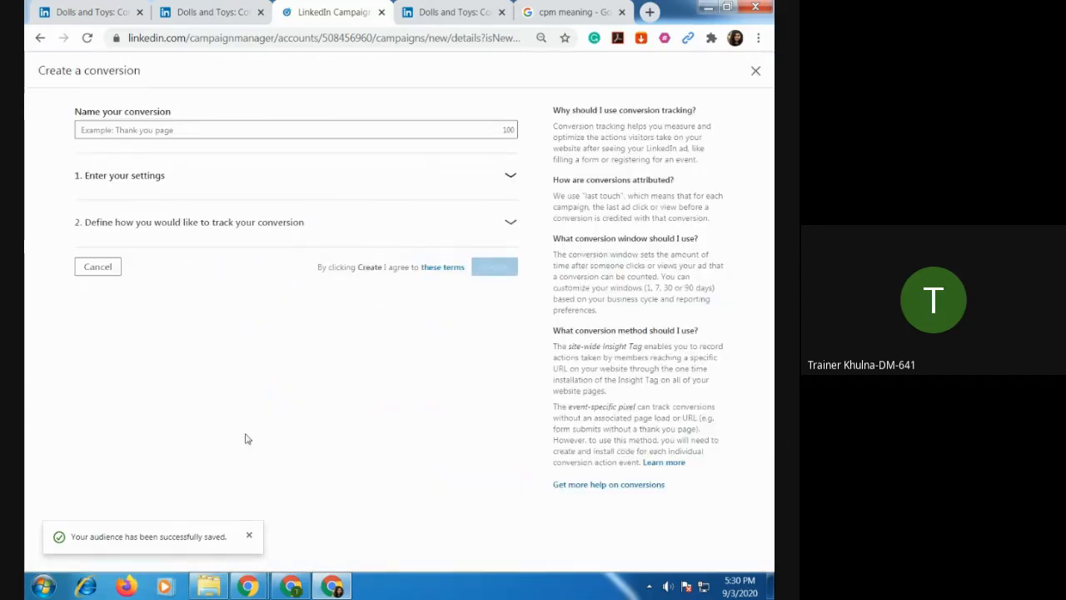
click(150, 183)
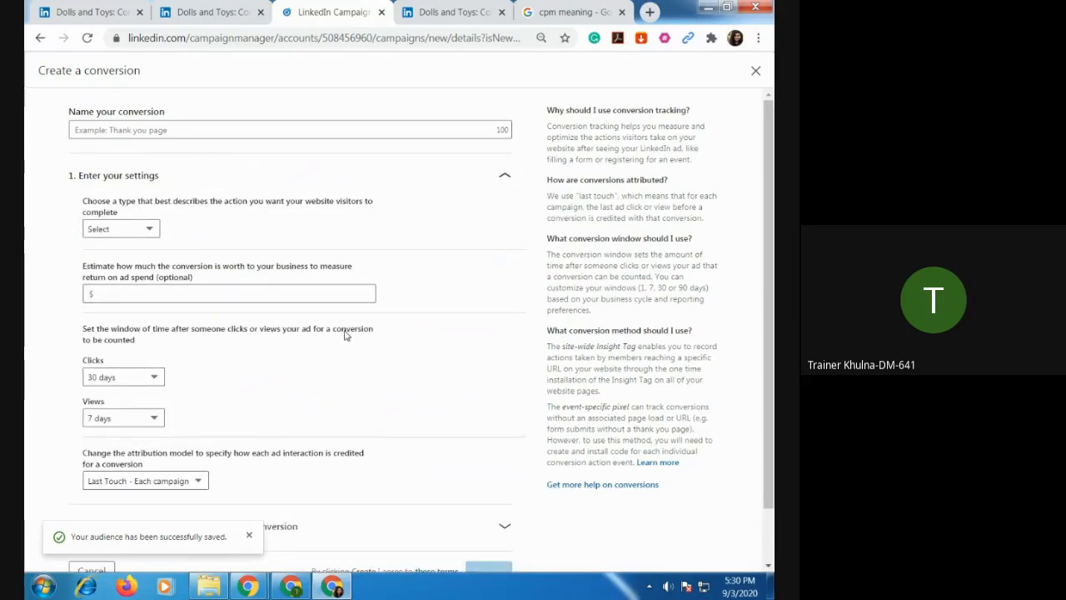
scroll(344, 334, down, 1)
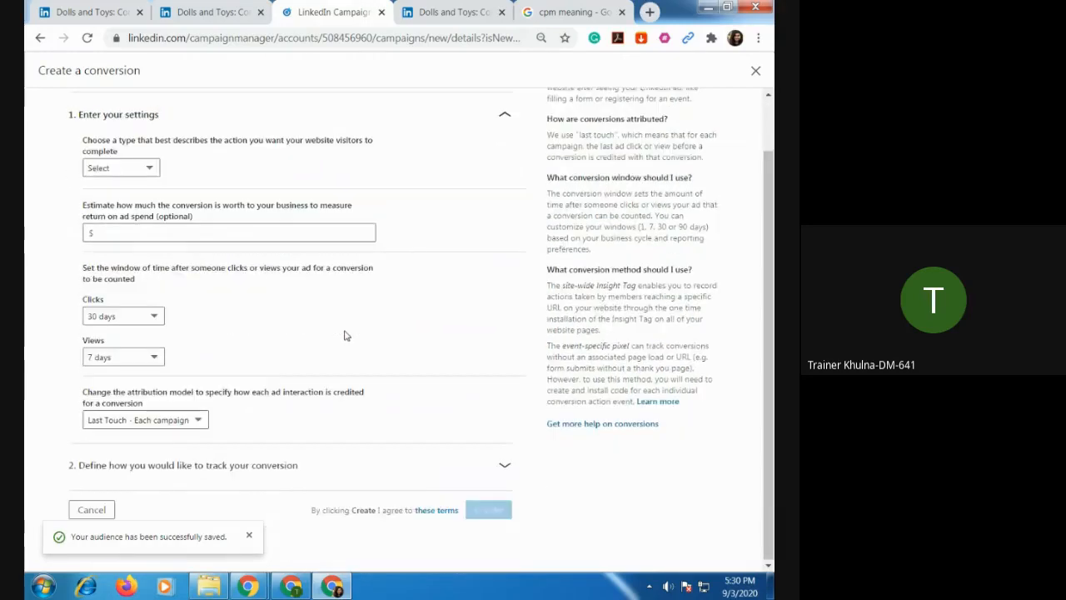
click(40, 37)
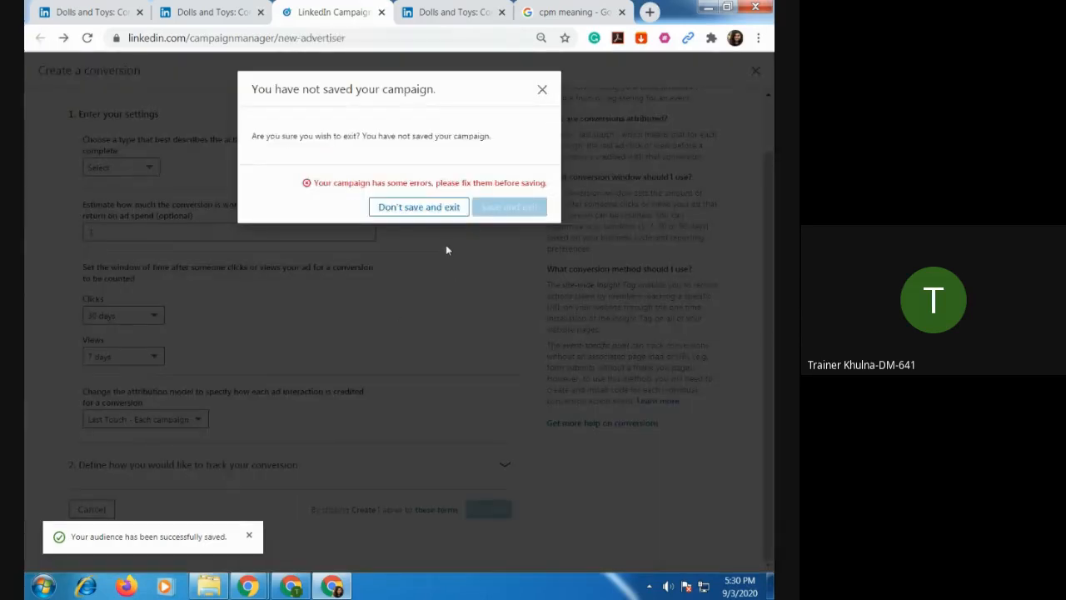
click(542, 90)
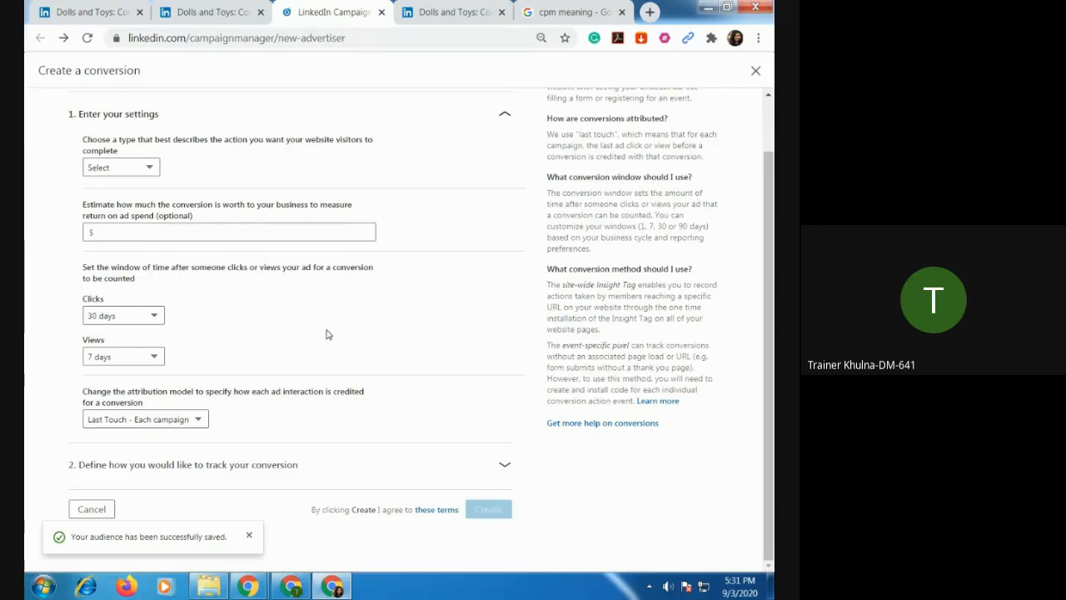
click(95, 513)
Start a new conversion for the campaign's conversion tracking and name it Dolls Test.
scroll(422, 374, down, 10)
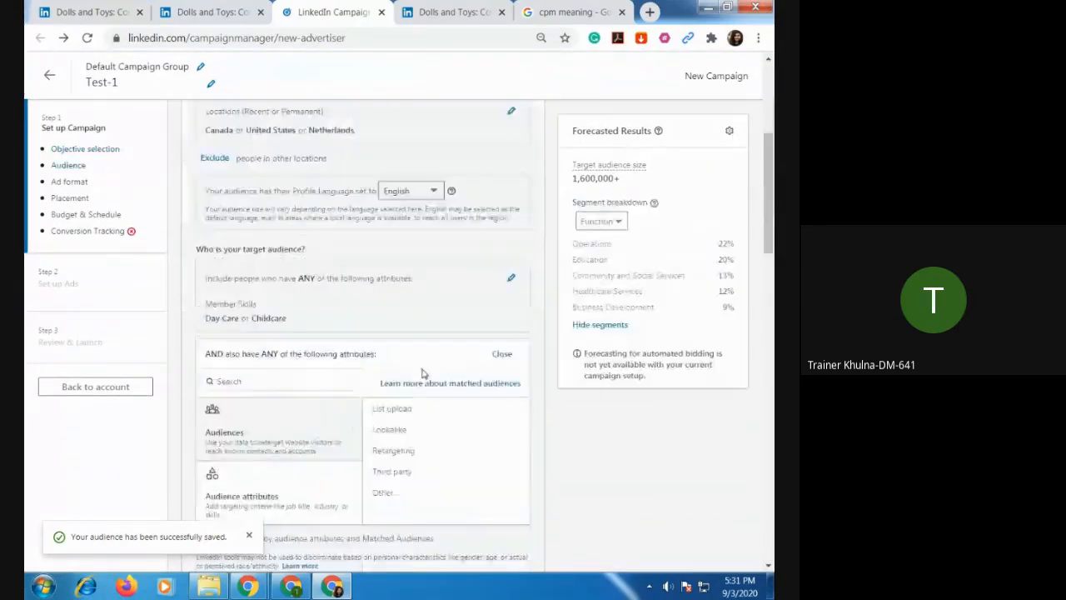
scroll(422, 377, down, 10)
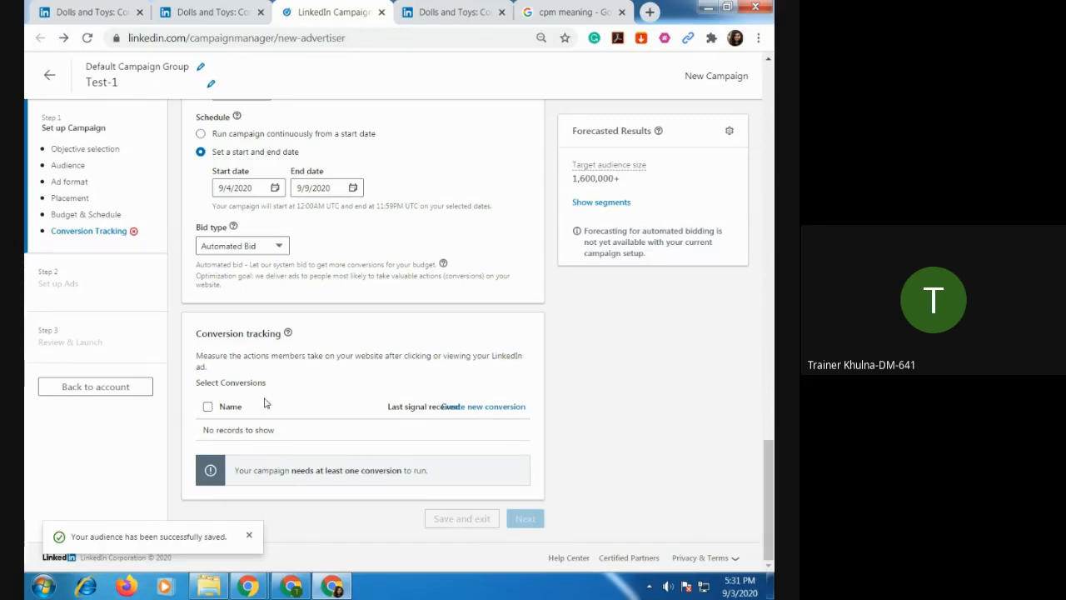
click(209, 408)
click(502, 408)
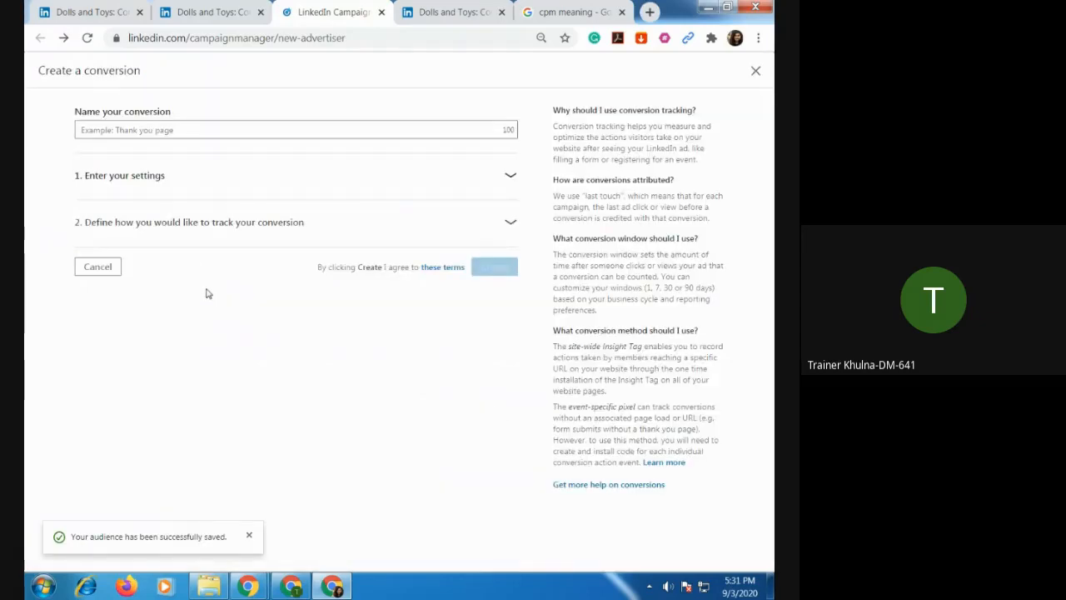
click(167, 121)
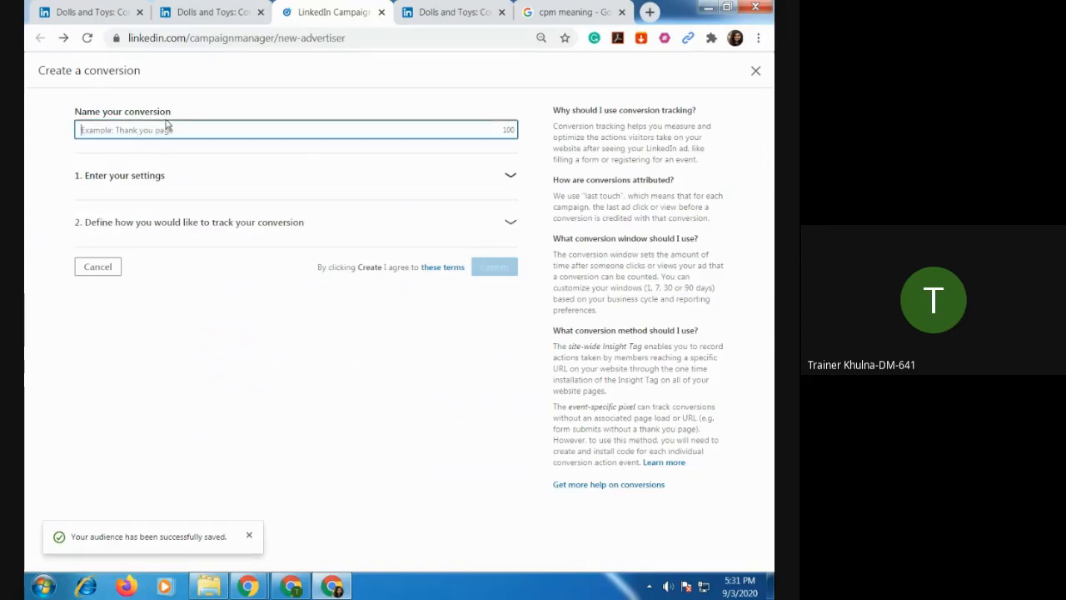
text(Do)
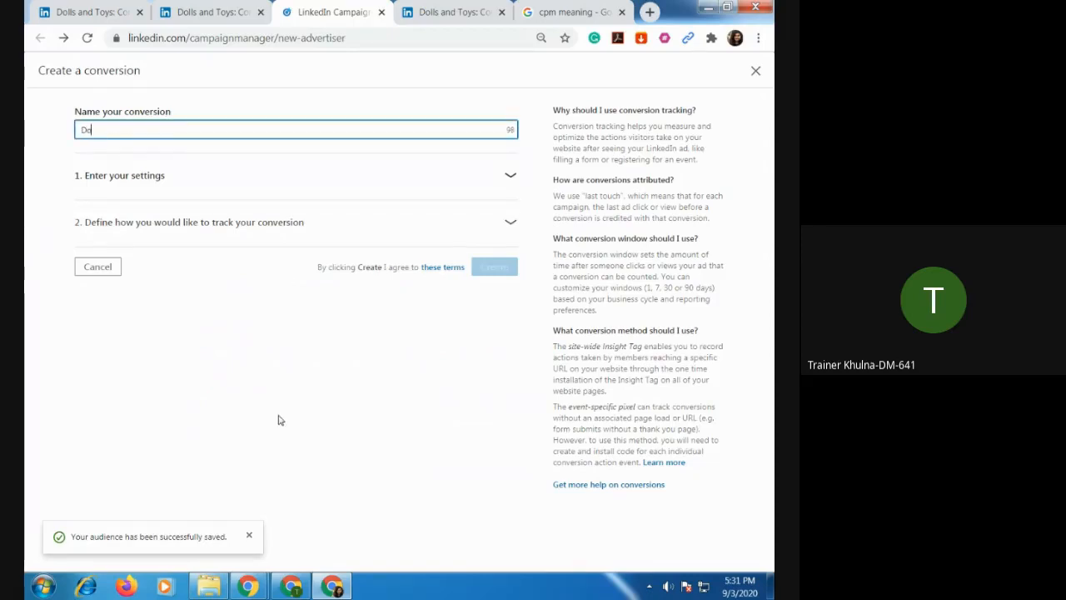
text(lls Tes)
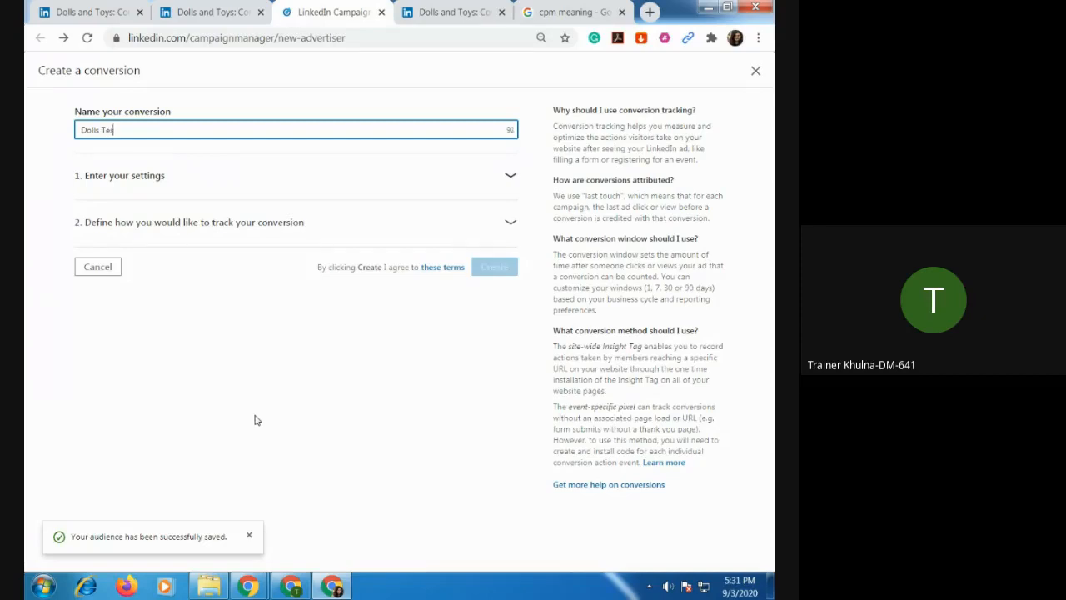
text(t)
Open the conversion's tracking definition and settings, and set the conversion type to Purchase.
click(259, 232)
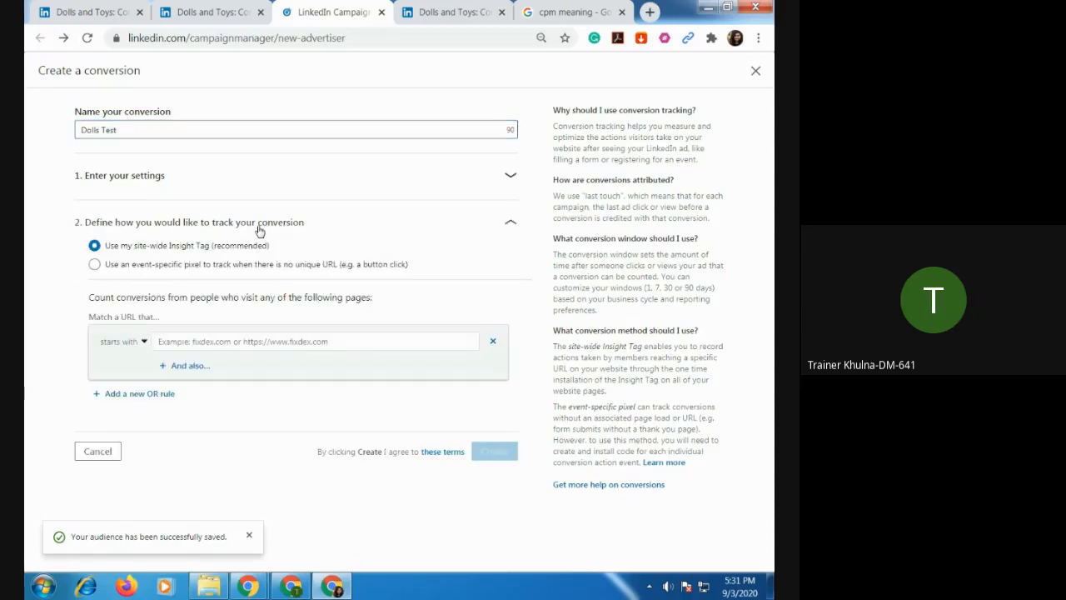
click(151, 176)
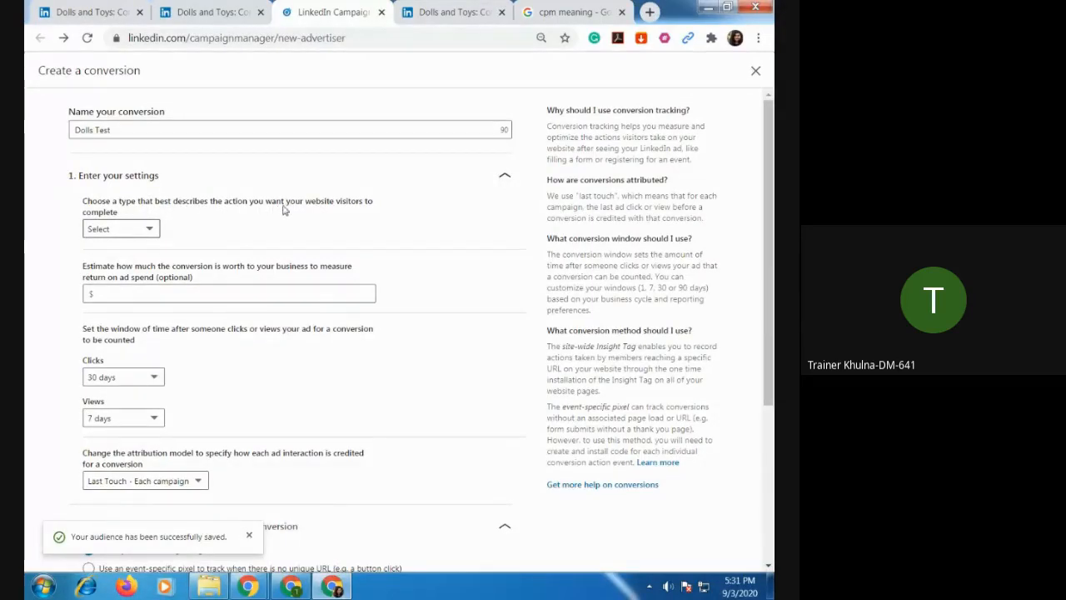
click(152, 232)
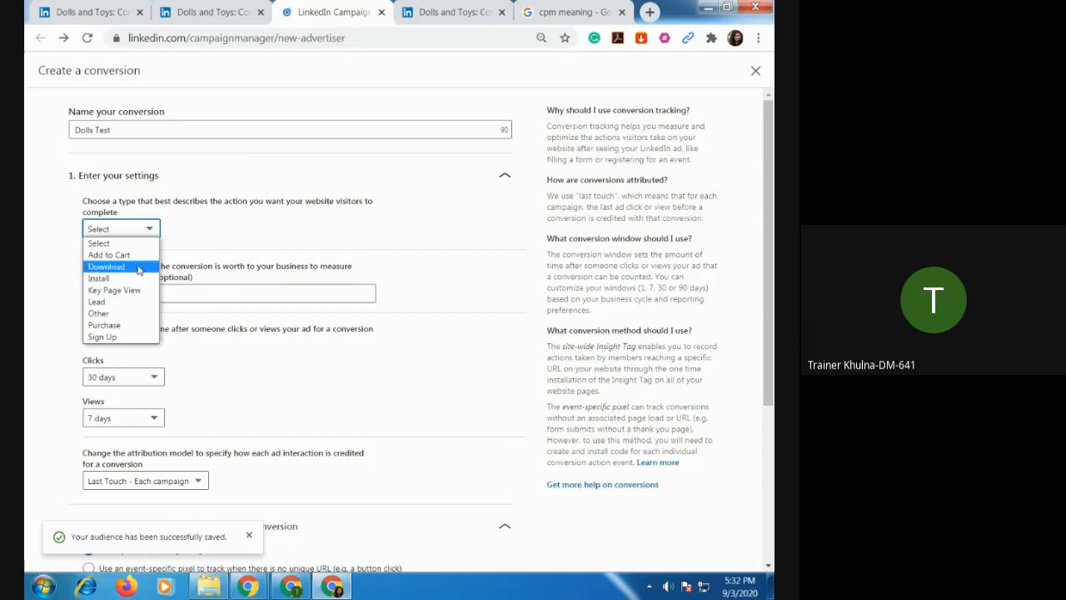
click(252, 230)
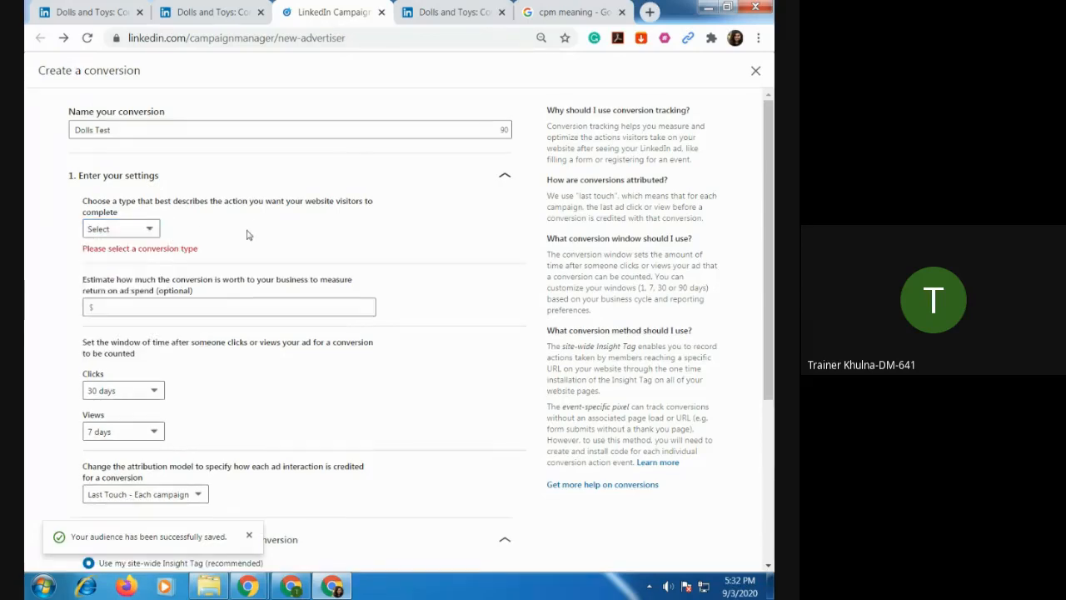
click(150, 231)
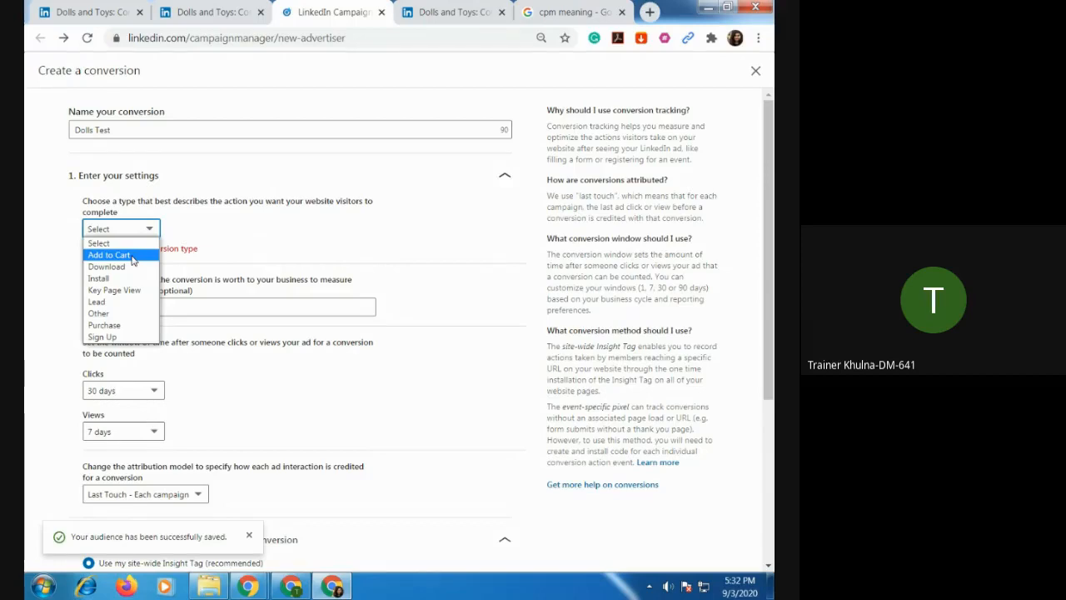
click(117, 326)
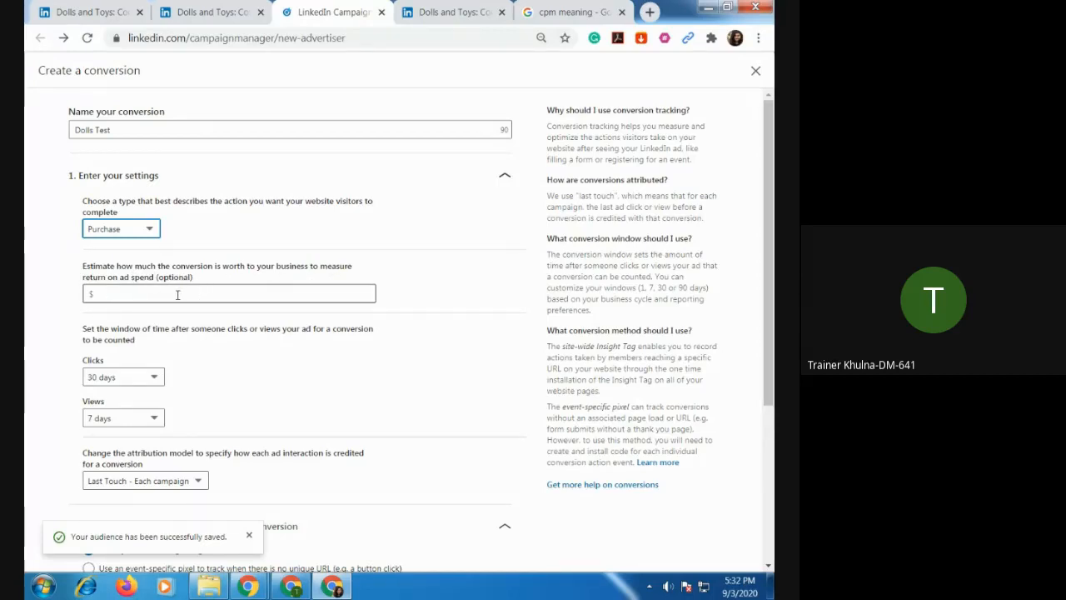
Examine the conversion's value, time window, attribution and URL tracking options, and cancel its creation.
click(177, 294)
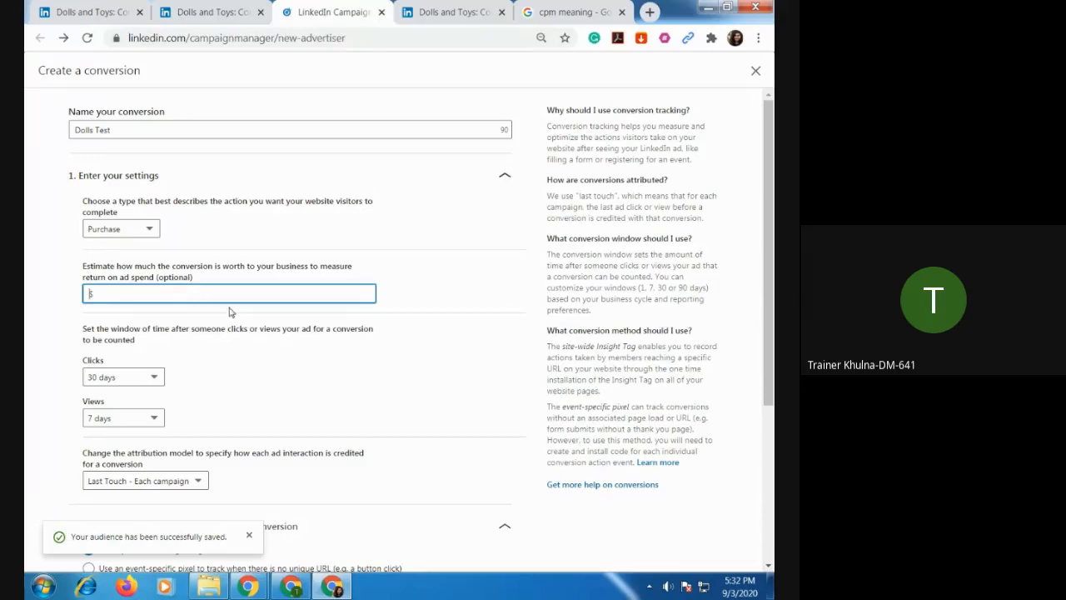
scroll(256, 337, down, 1)
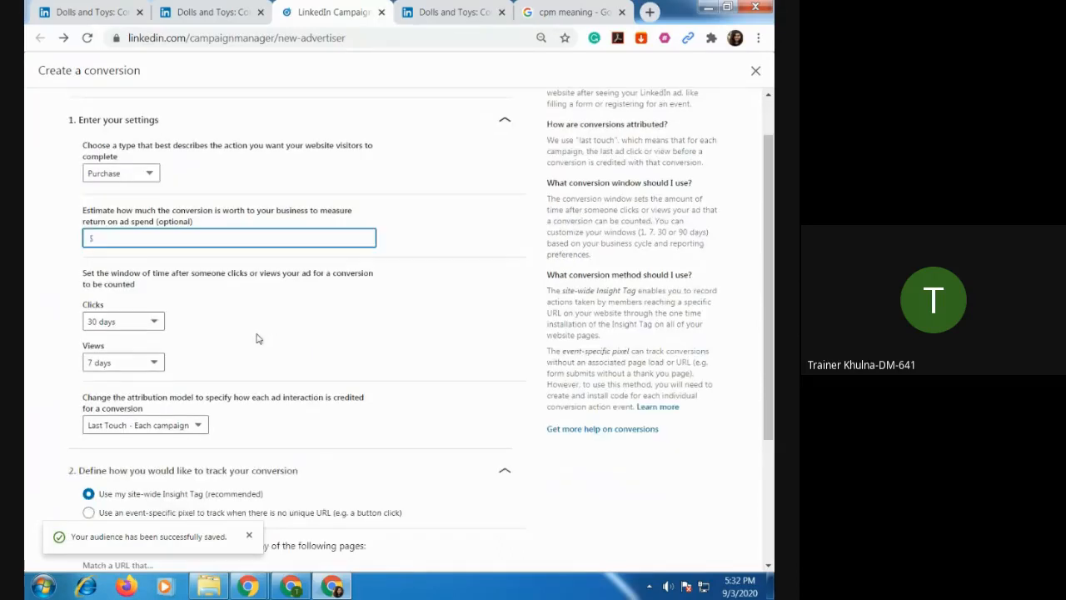
scroll(256, 338, down, 2)
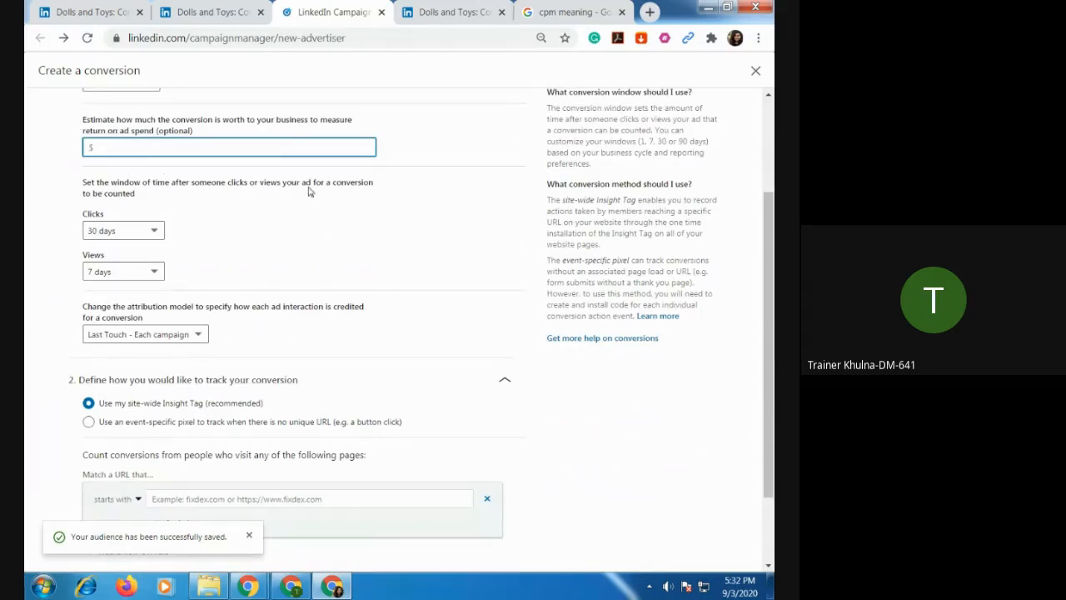
scroll(275, 229, down, 2)
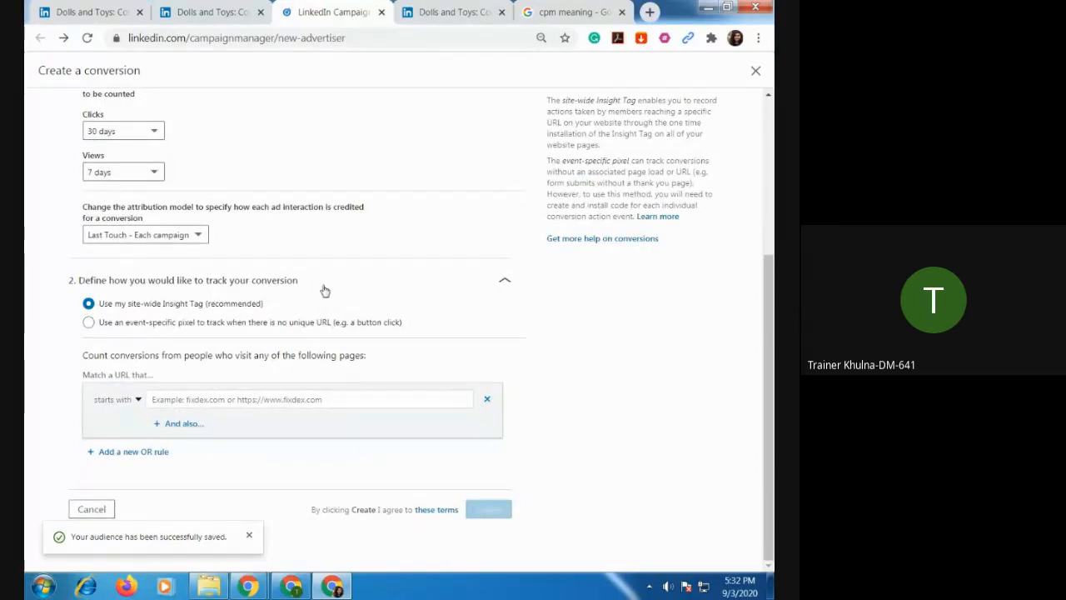
scroll(320, 290, up, 1)
scroll(319, 291, up, 3)
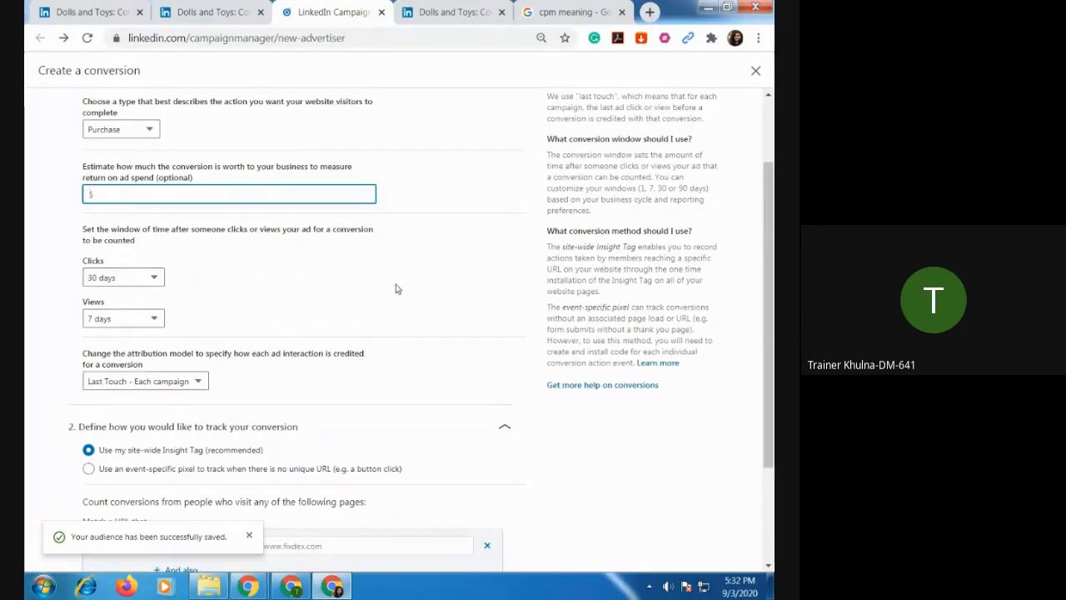
scroll(391, 300, down, 3)
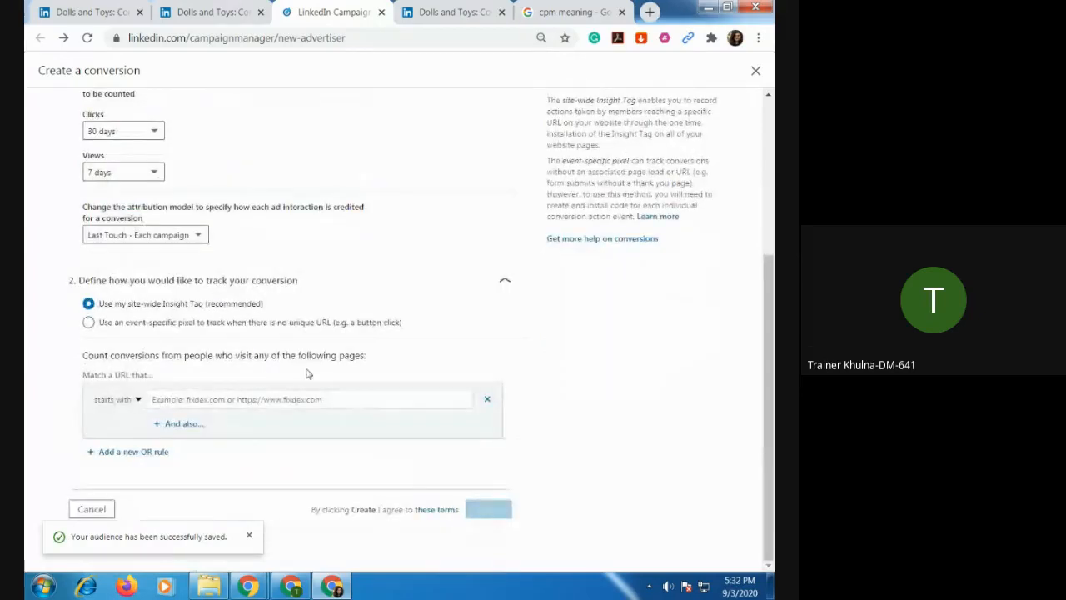
click(283, 398)
click(99, 509)
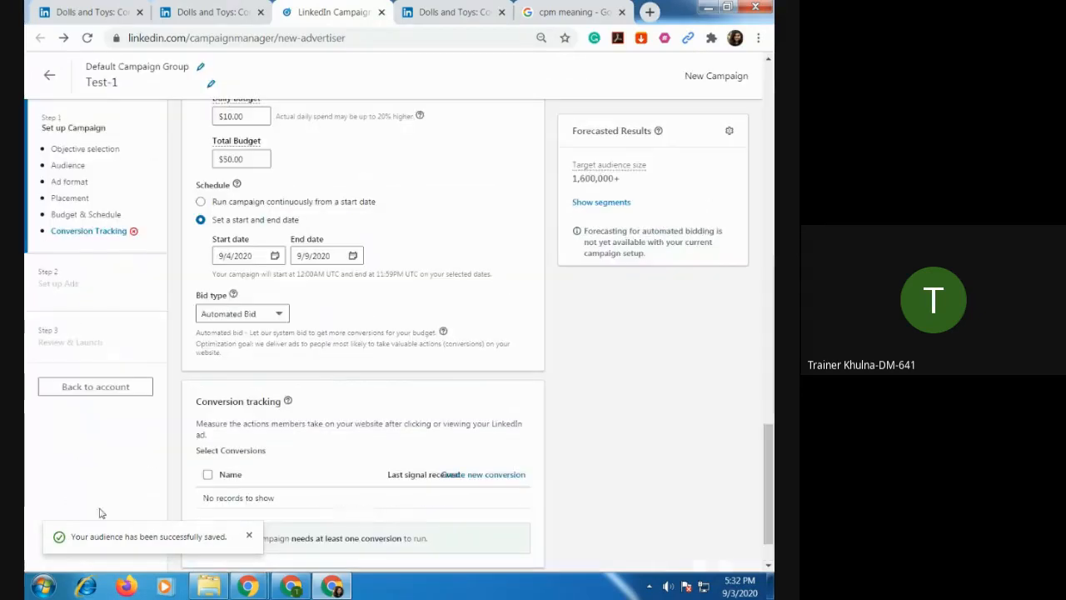
Start a new conversion for the campaign's conversion tracking, open its settings and tracking definition, and set the conversion type to Purchase.
scroll(397, 416, down, 1)
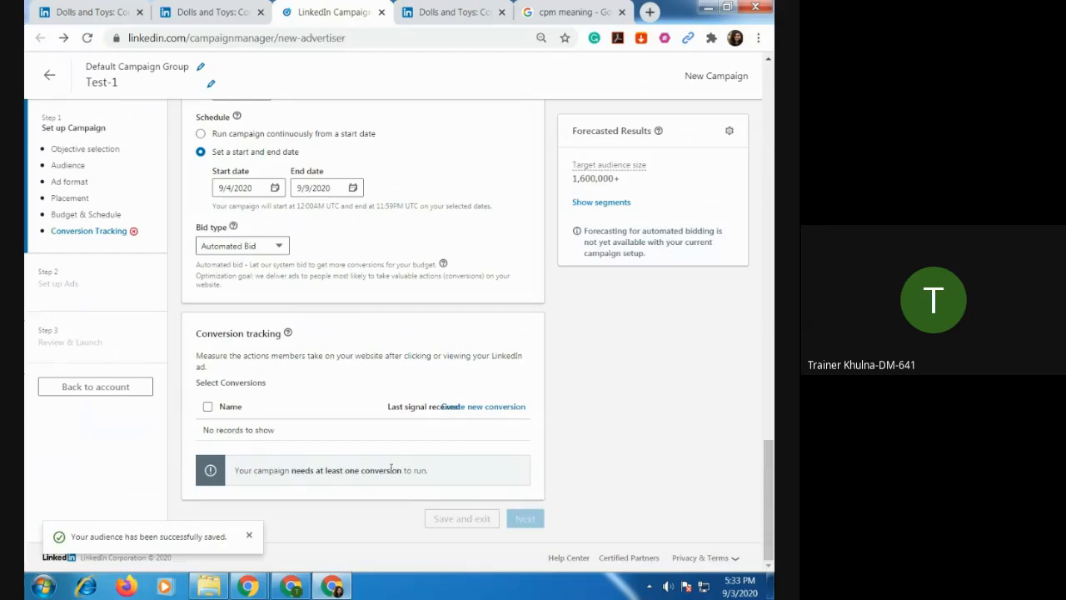
click(503, 408)
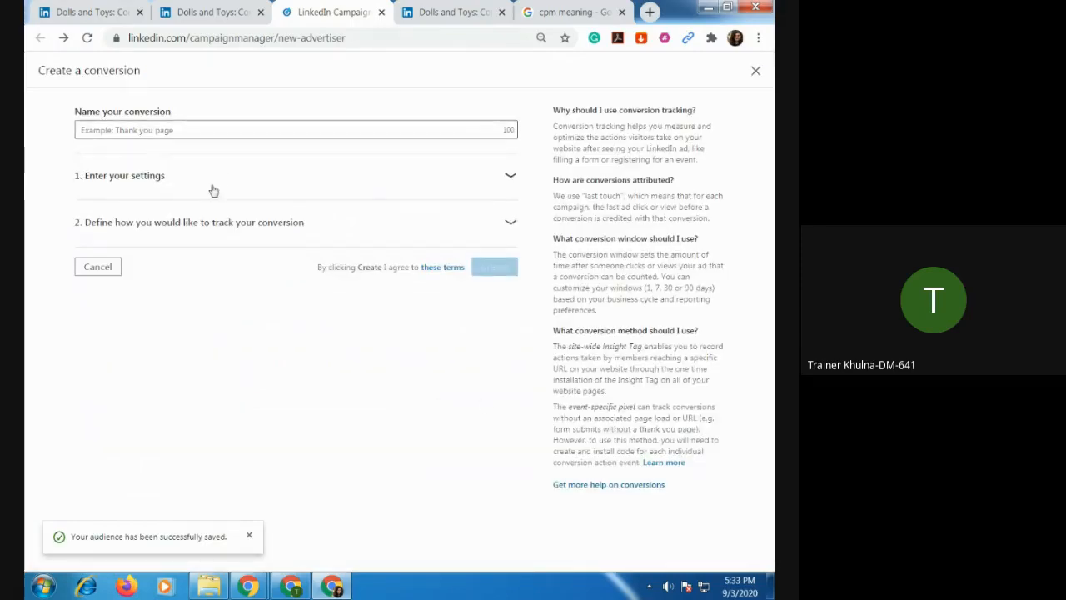
click(150, 226)
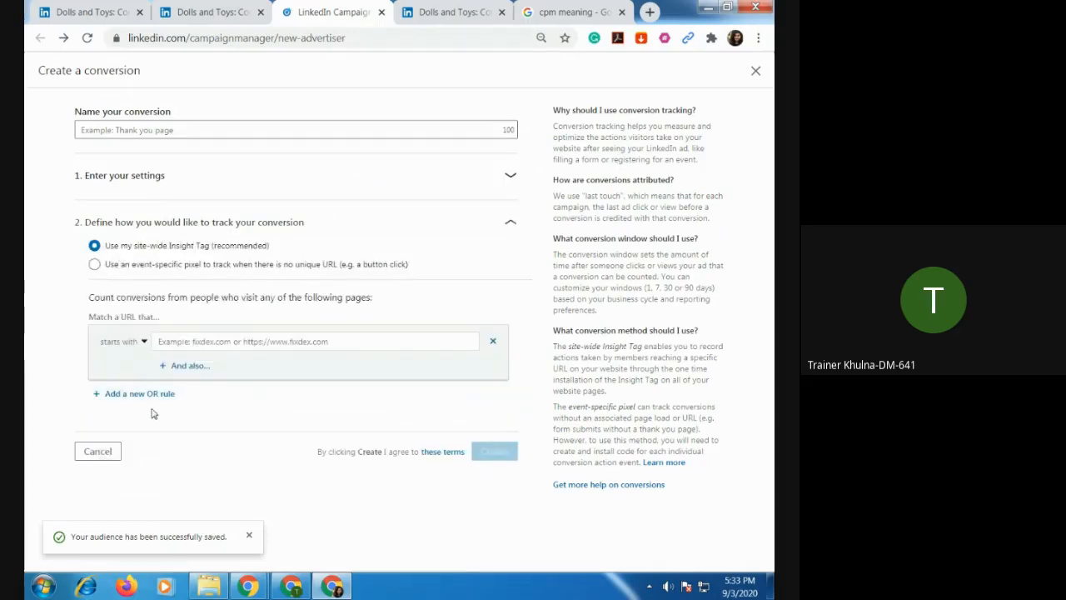
click(145, 185)
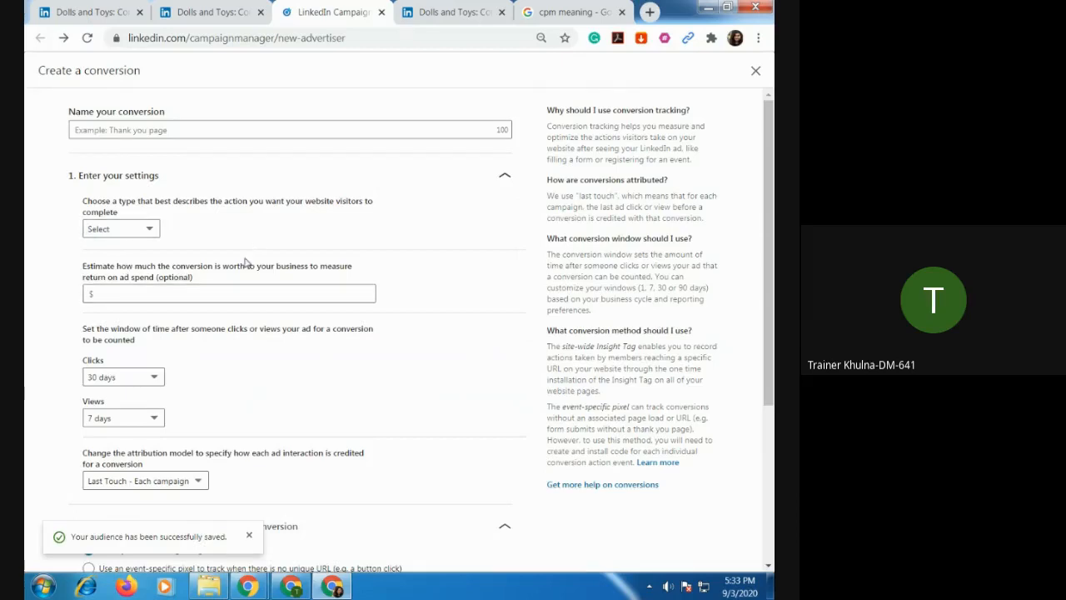
click(118, 232)
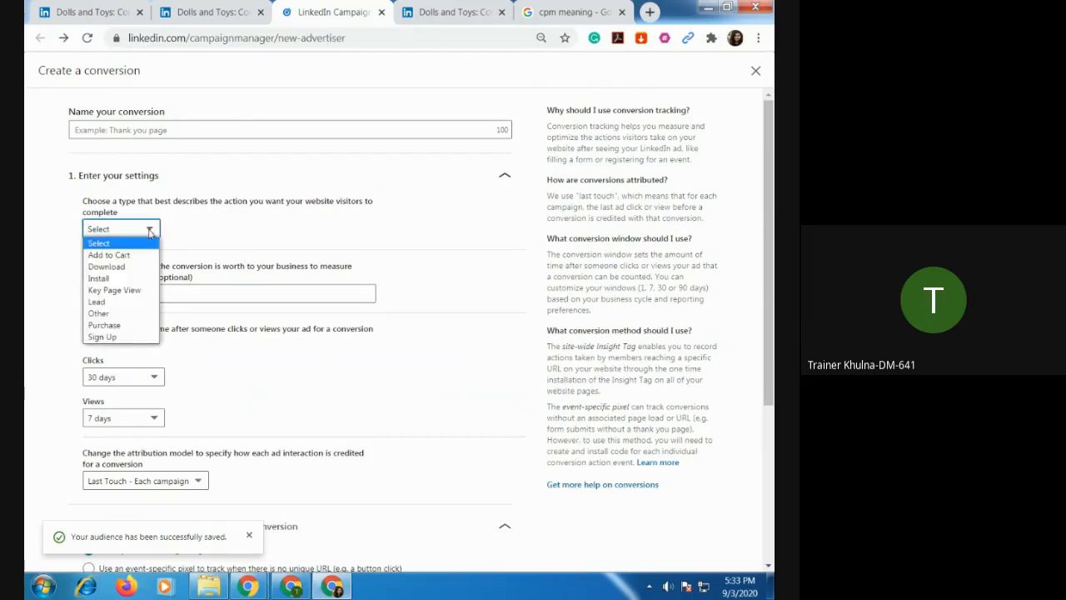
click(121, 325)
scroll(133, 208, down, 1)
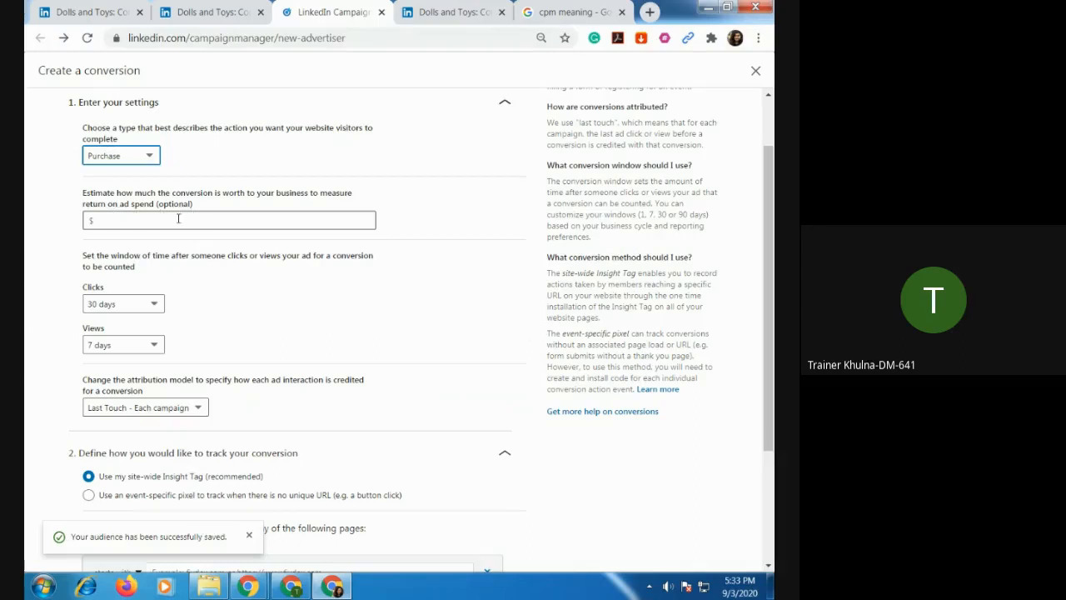
Set the conversion's estimated value to $10.00 and check the time window choices for clicks.
click(109, 222)
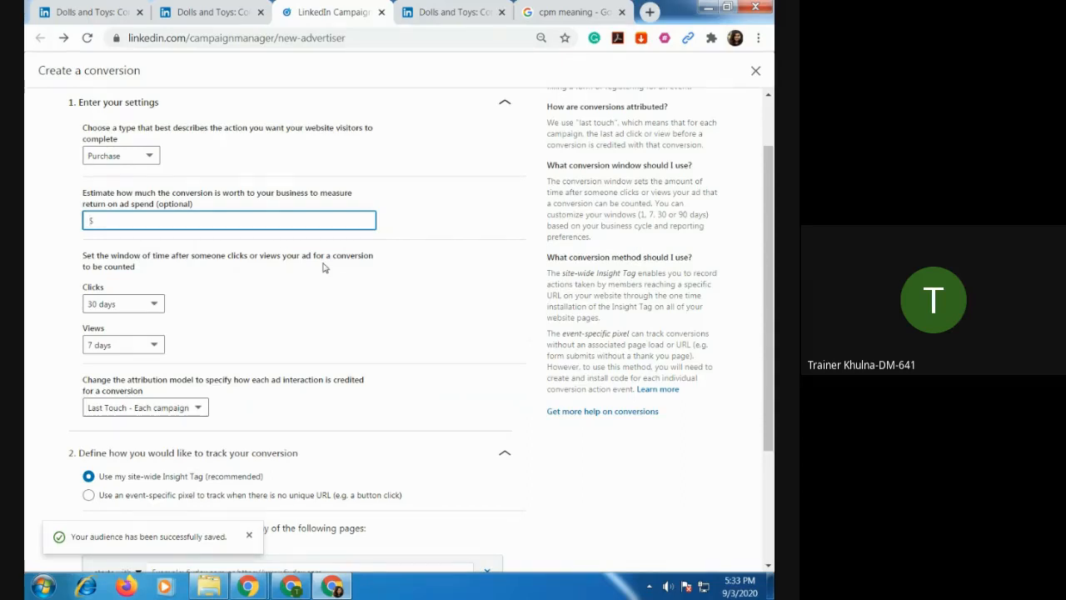
click(259, 310)
scroll(247, 309, down, 2)
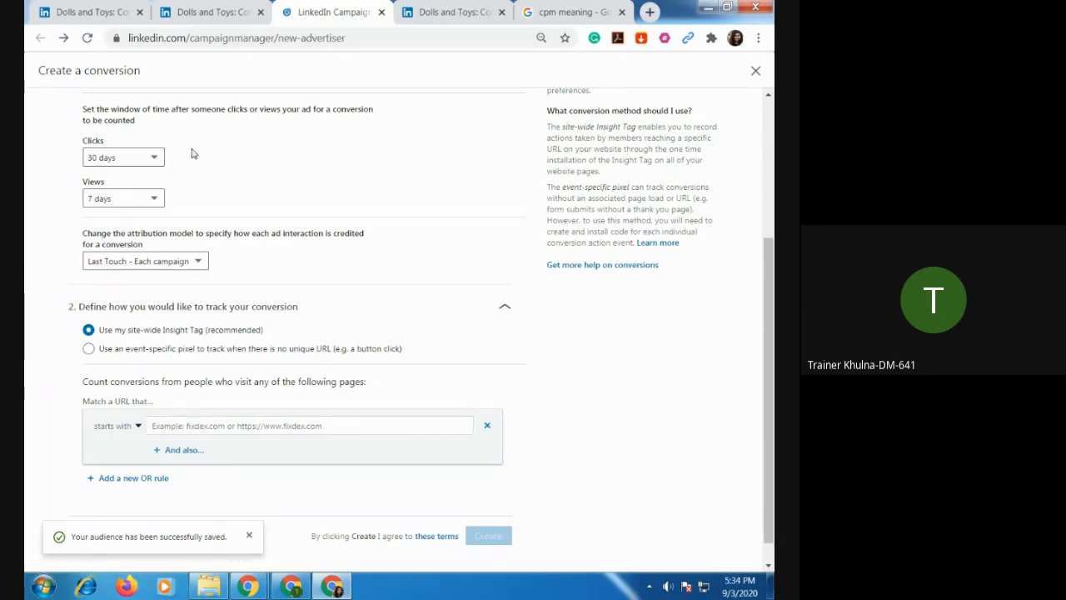
click(155, 158)
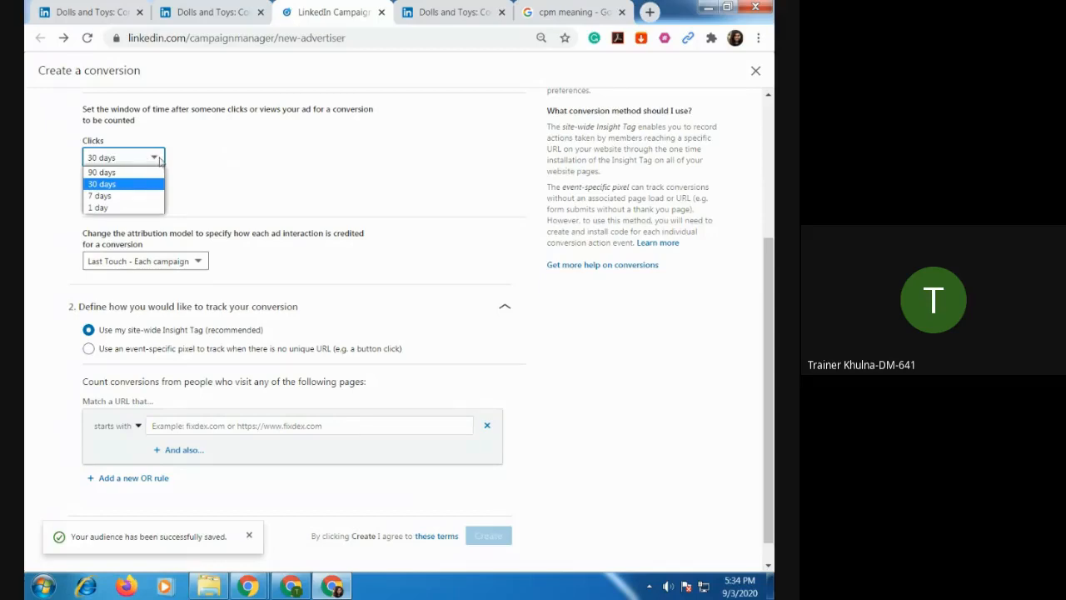
click(205, 163)
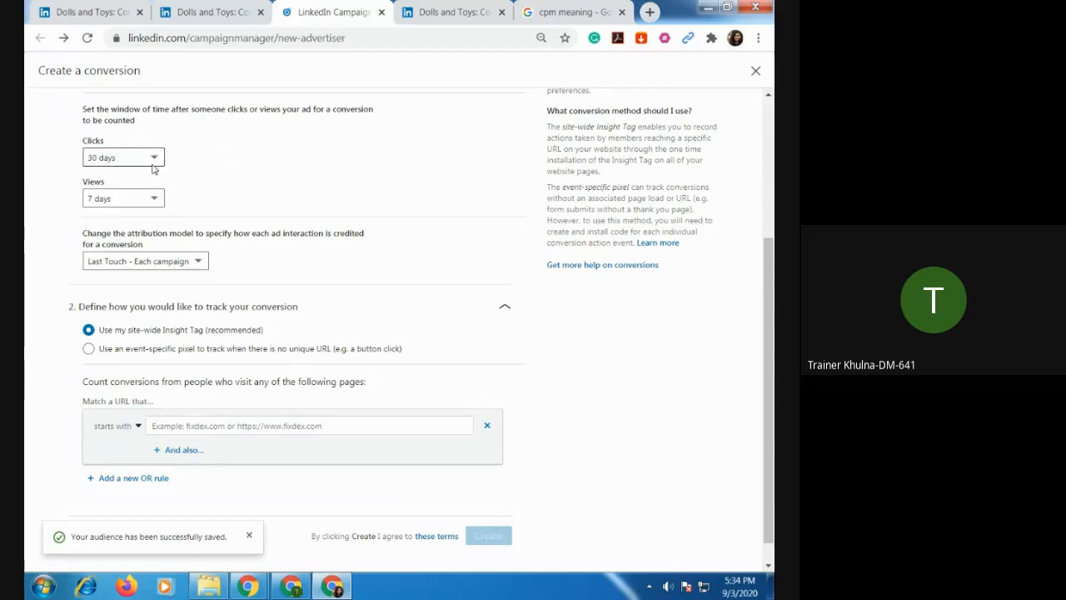
scroll(249, 283, down, 1)
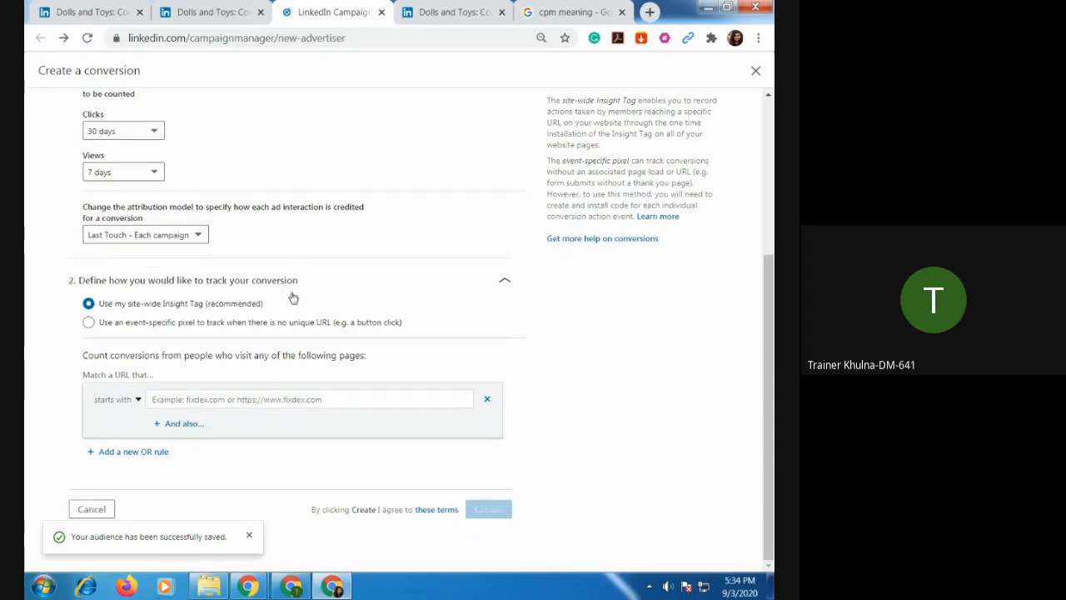
Try the event-specific pixel as the tracking method, copy its code, and switch back to the site-wide Insight Tag.
click(89, 323)
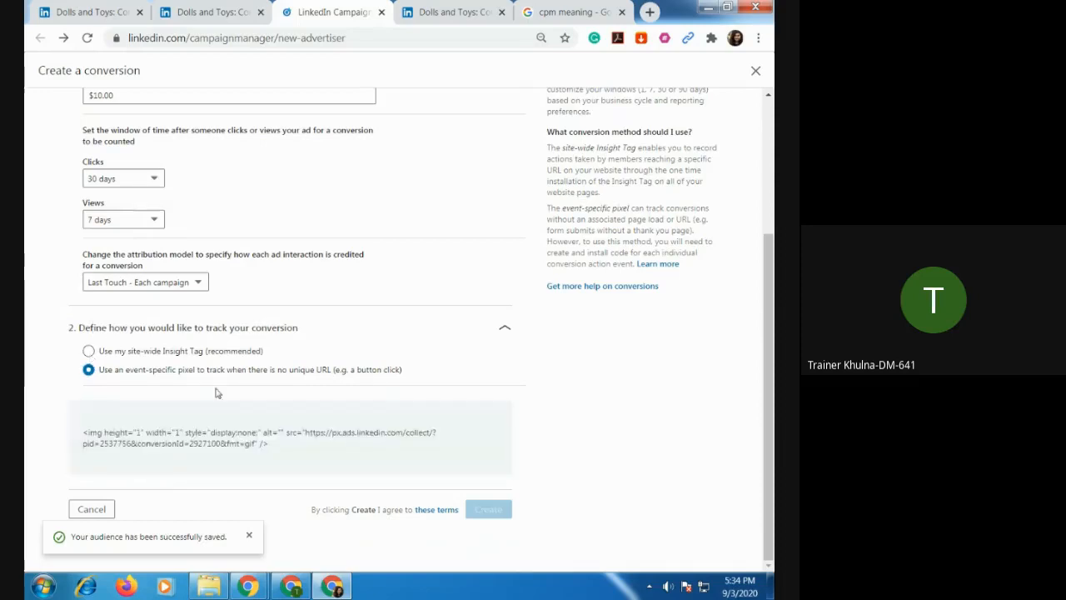
click(89, 351)
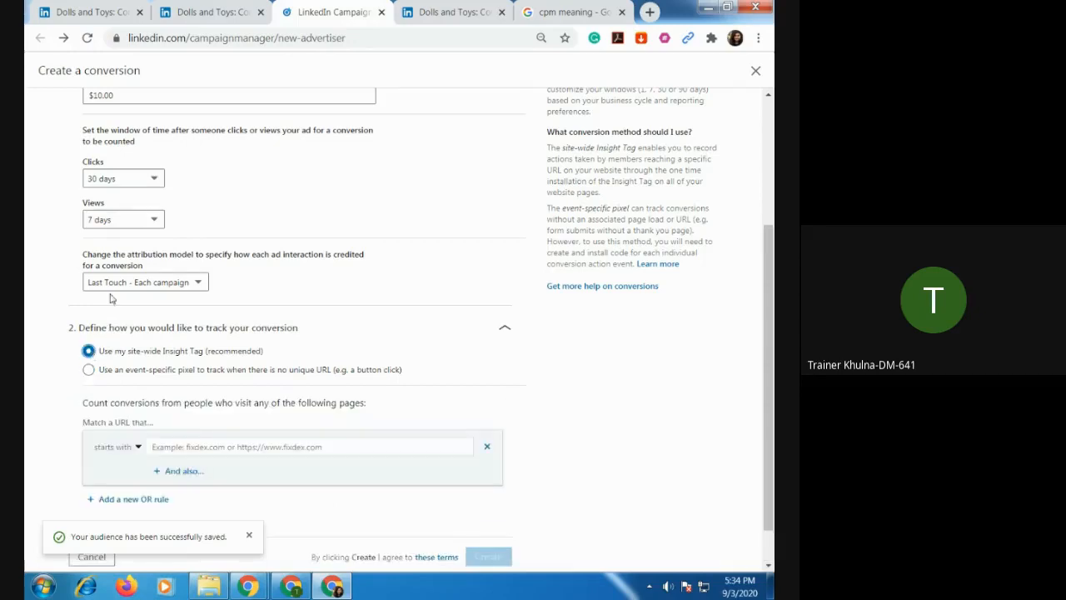
scroll(299, 347, down, 1)
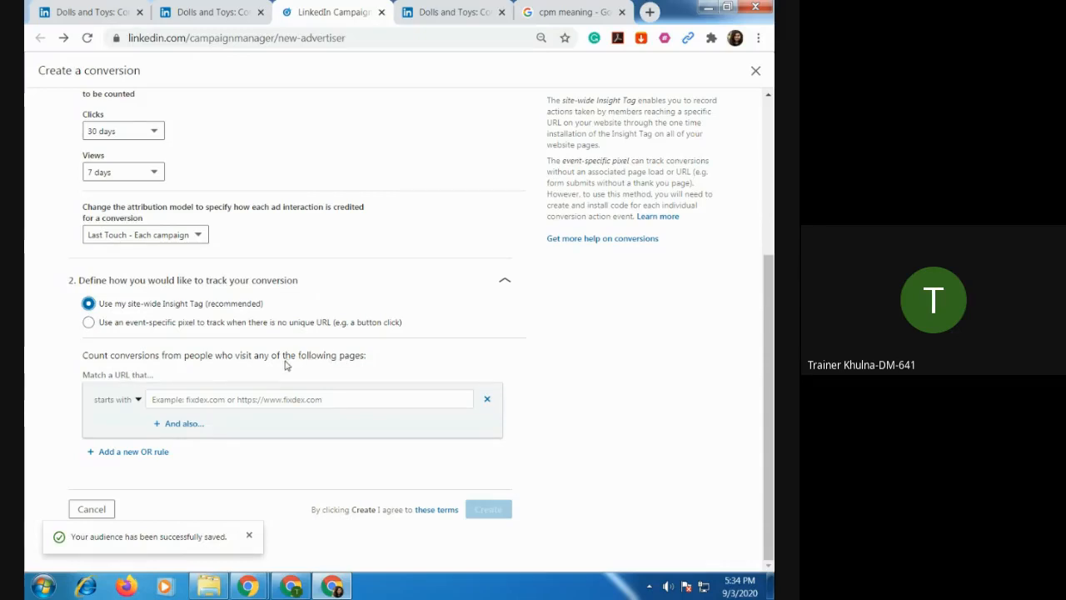
click(89, 323)
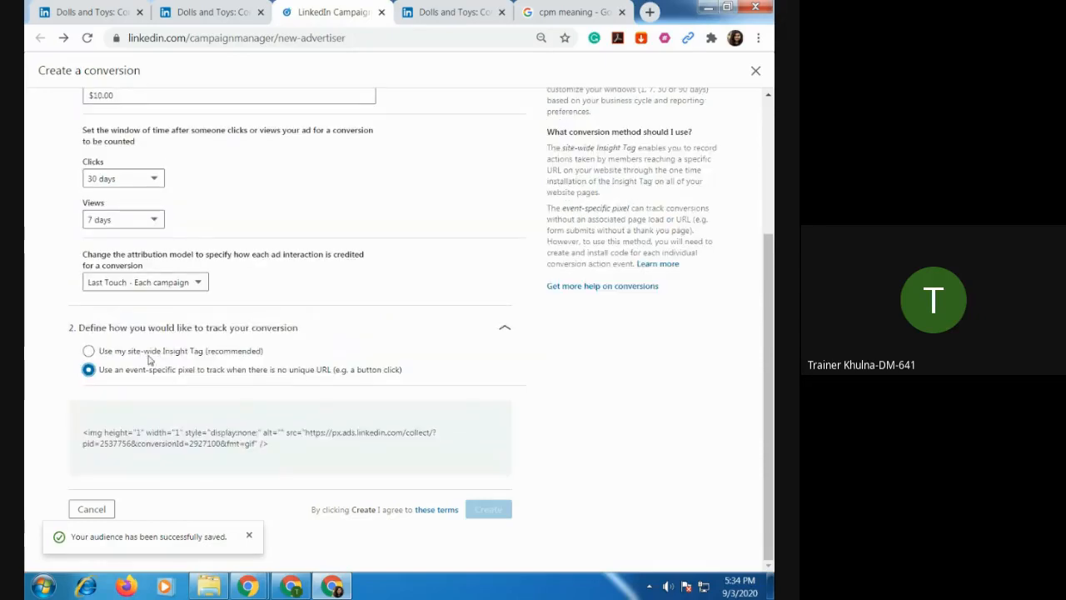
click(316, 447)
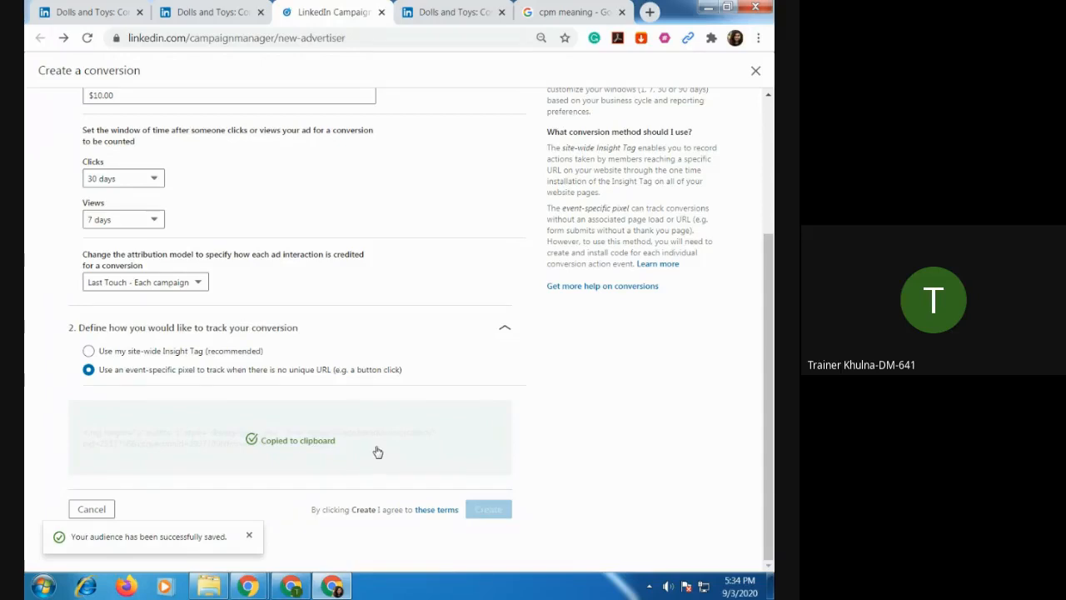
click(89, 350)
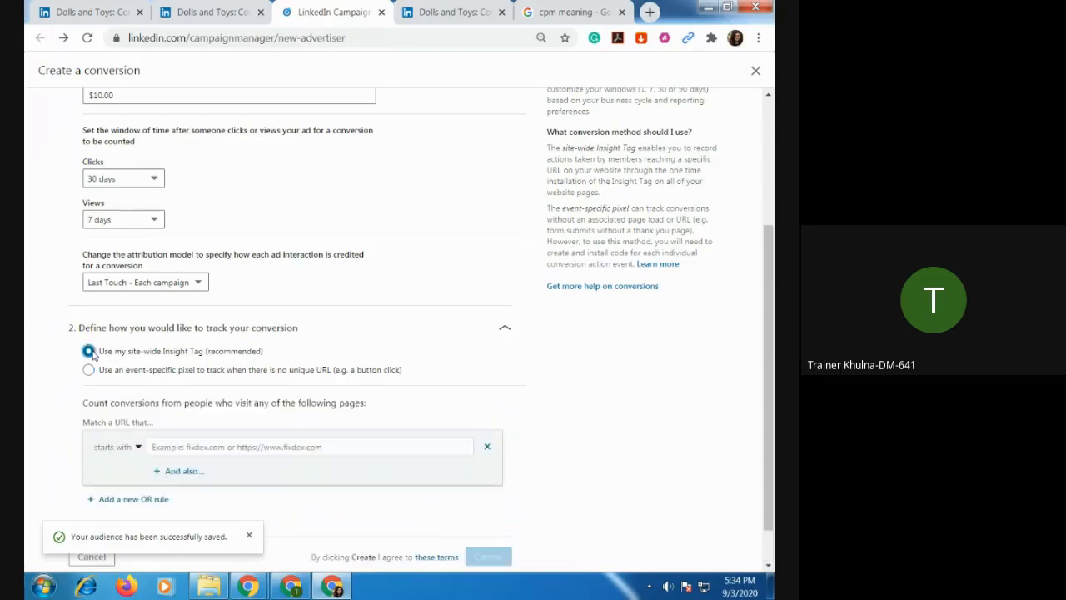
scroll(370, 375, down, 1)
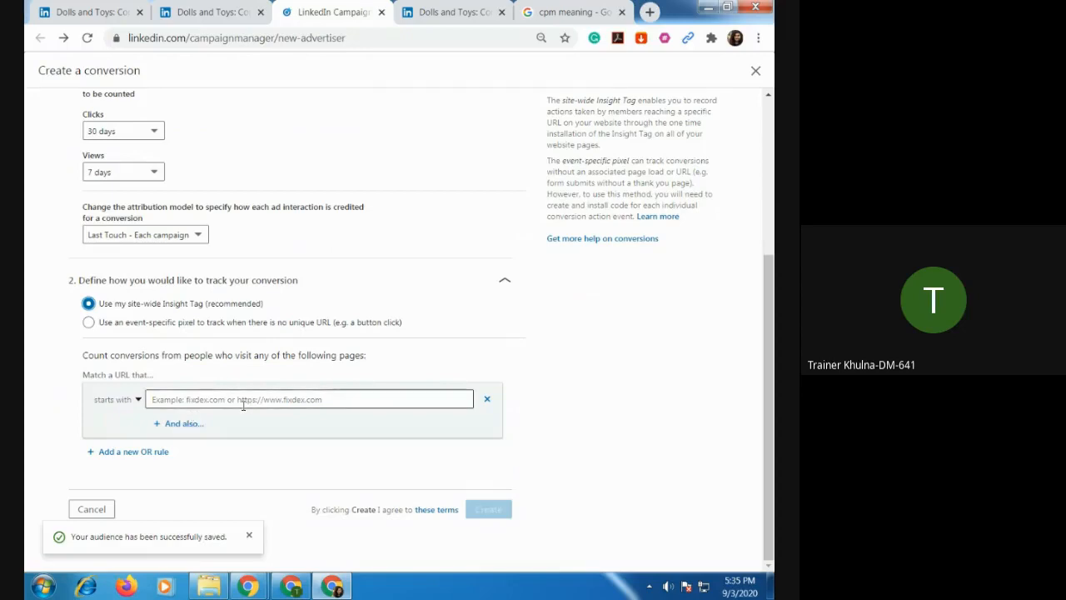
click(89, 322)
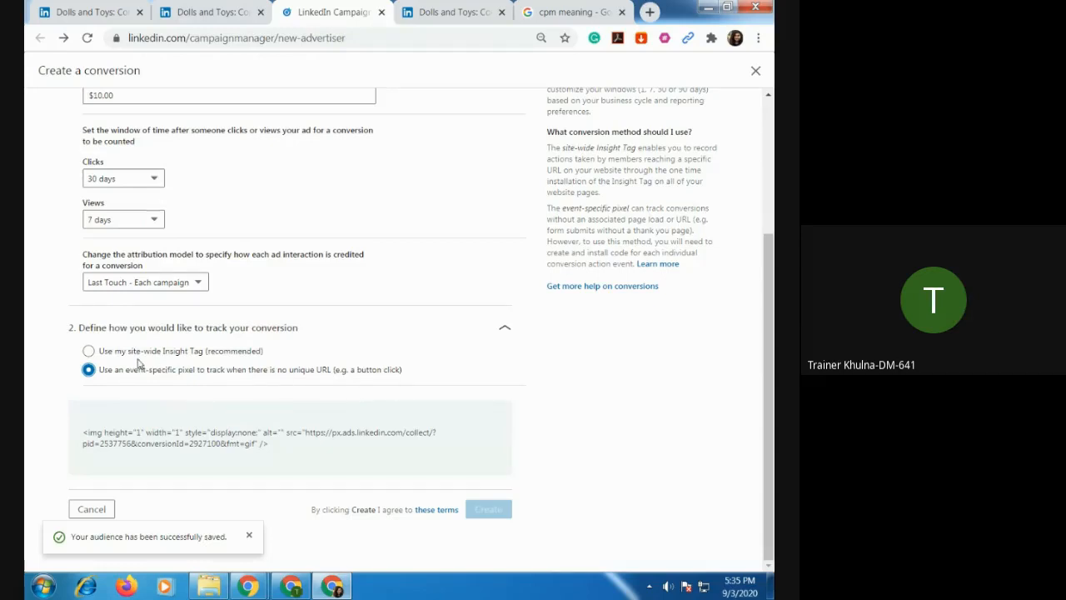
click(96, 355)
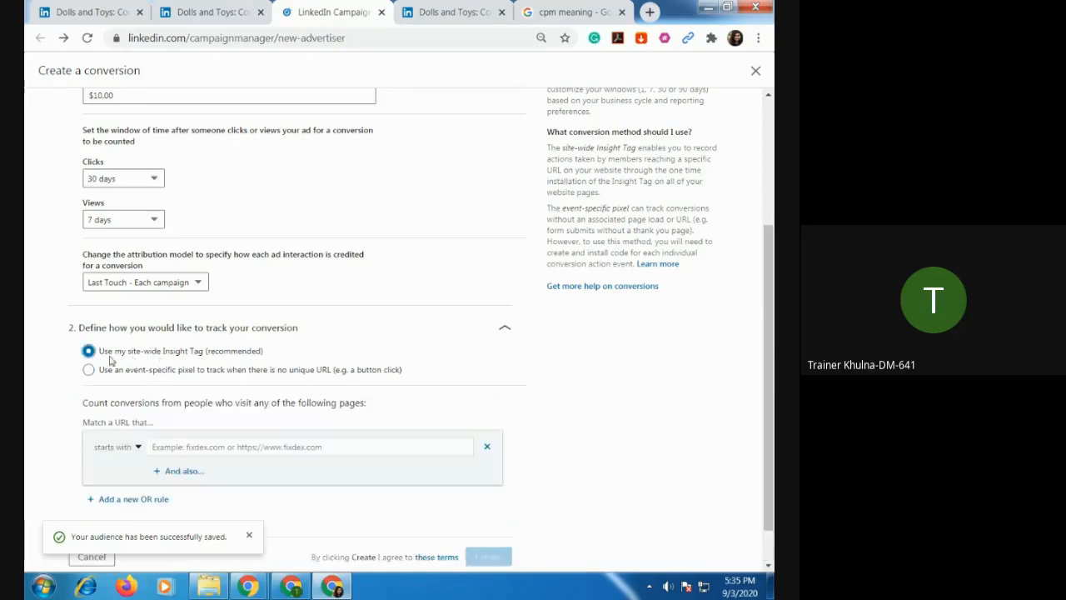
Check the URL match rule's field and look over the Dolls and Toys company page in admin view.
click(153, 450)
click(138, 447)
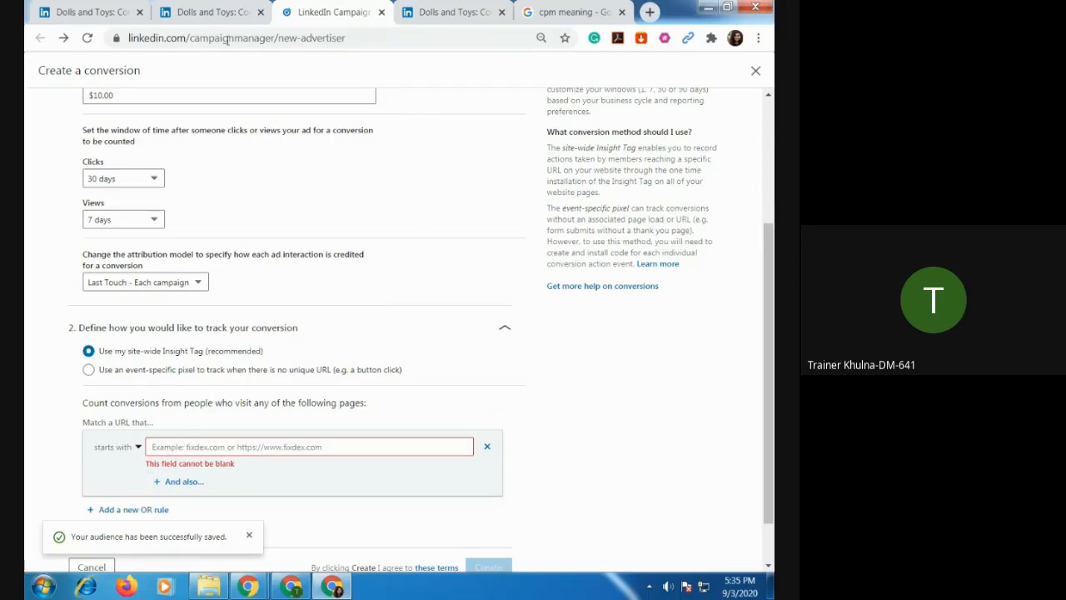
click(189, 13)
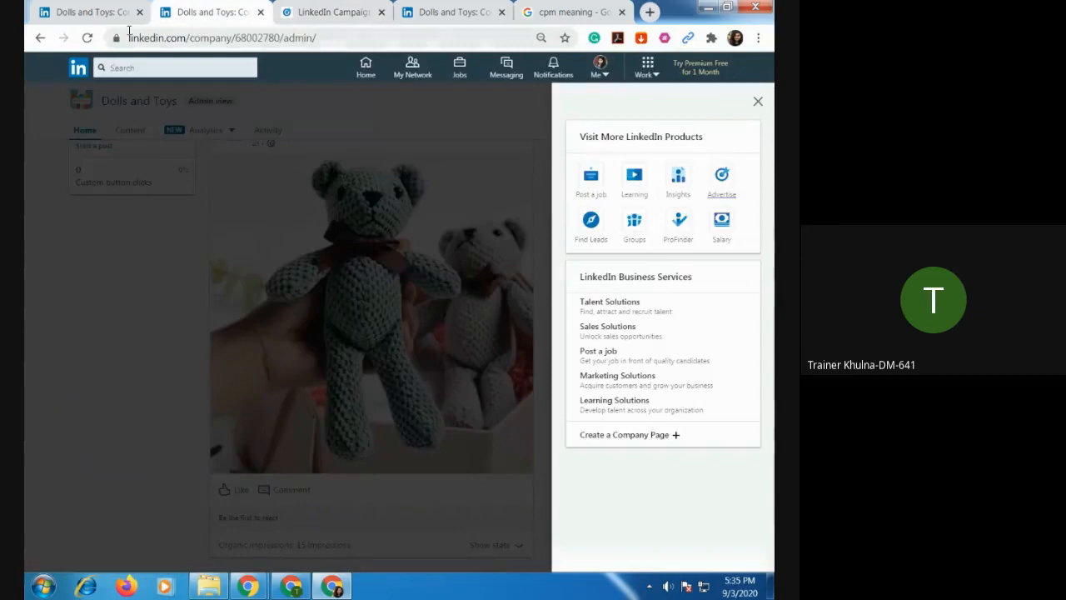
click(83, 12)
scroll(292, 342, down, 3)
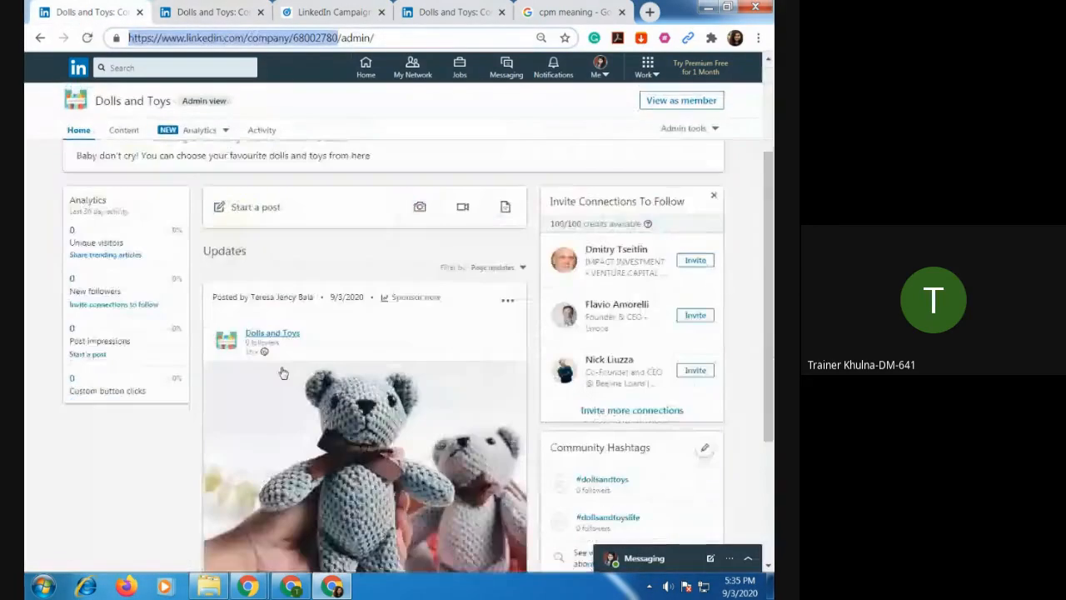
scroll(303, 337, up, 3)
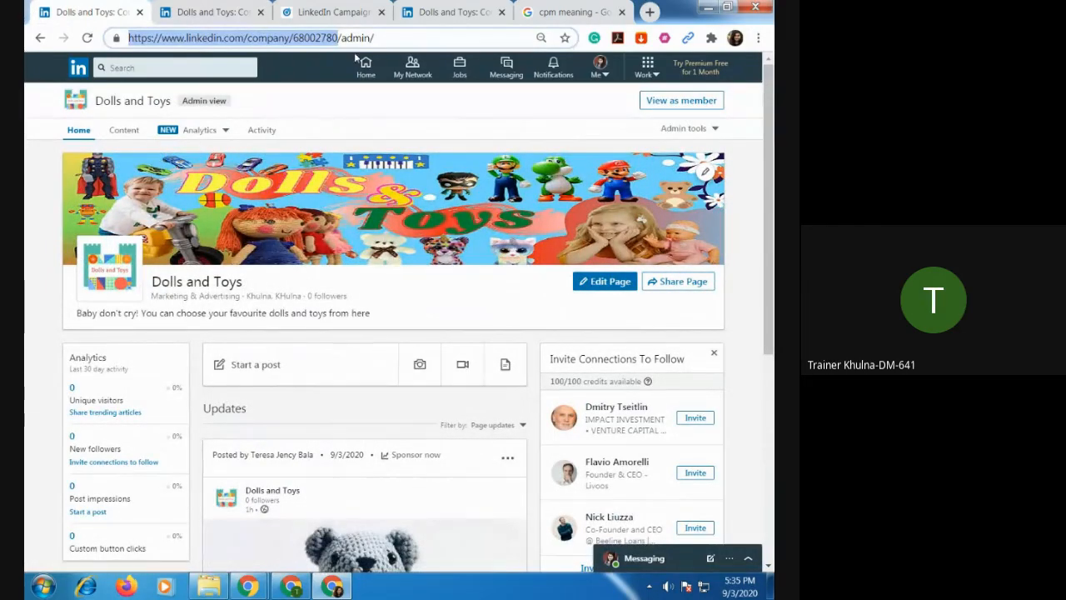
Open the AliExpress home page in a new browser tab.
click(650, 11)
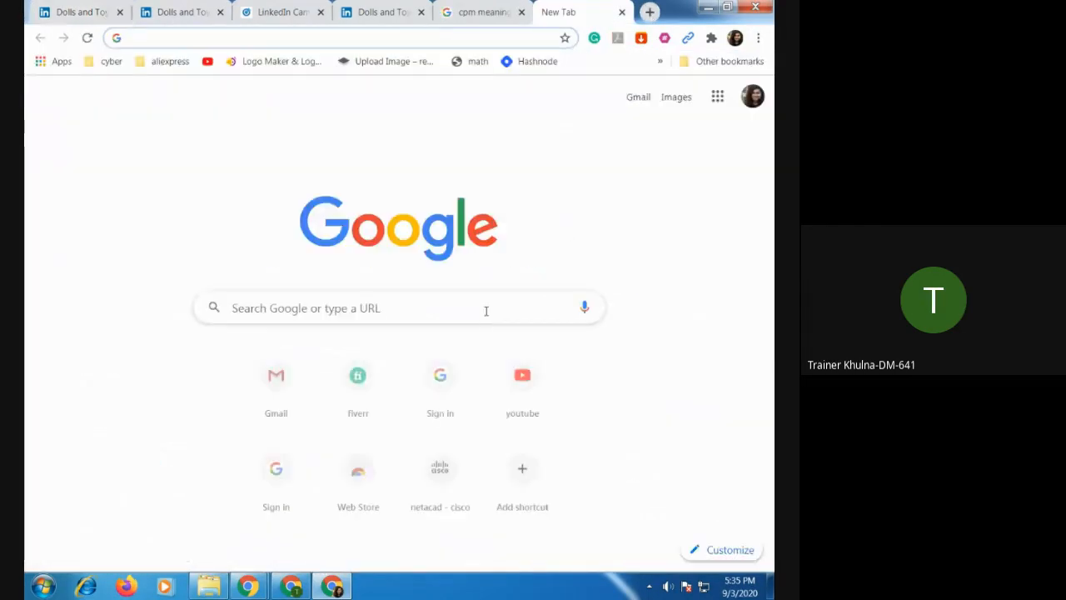
text(ali)
key(Return)
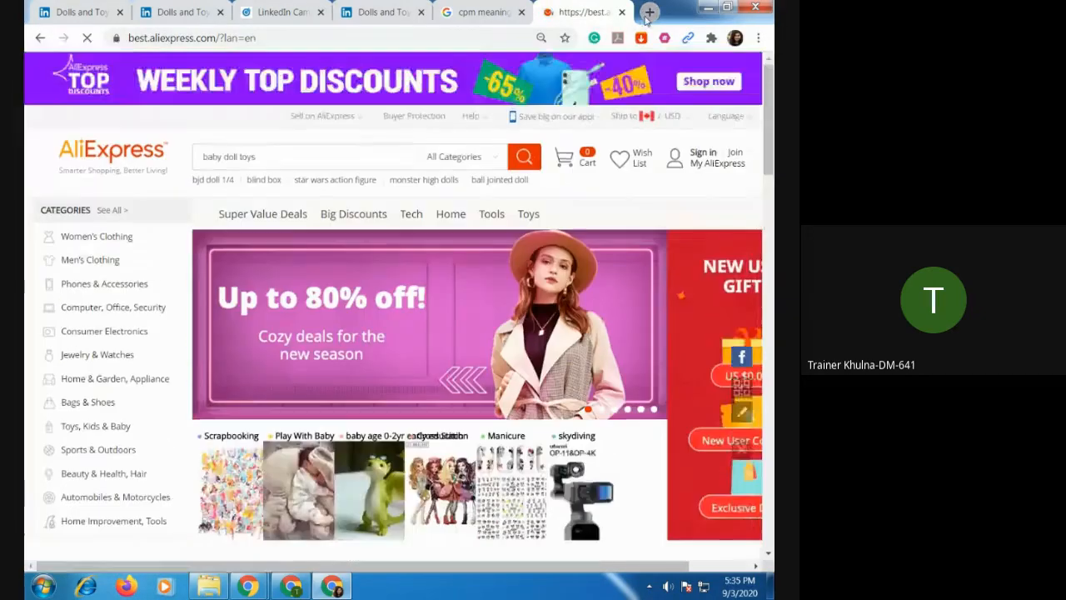
Open portals.aliexpress.com in another new tab and sign in with the already remembered account.
click(649, 13)
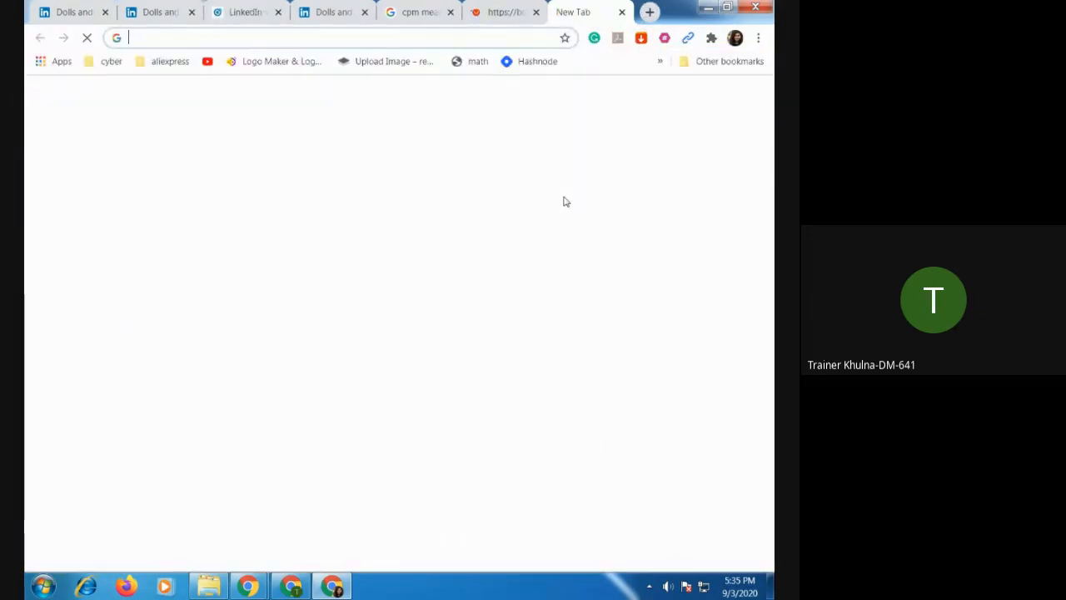
text(po)
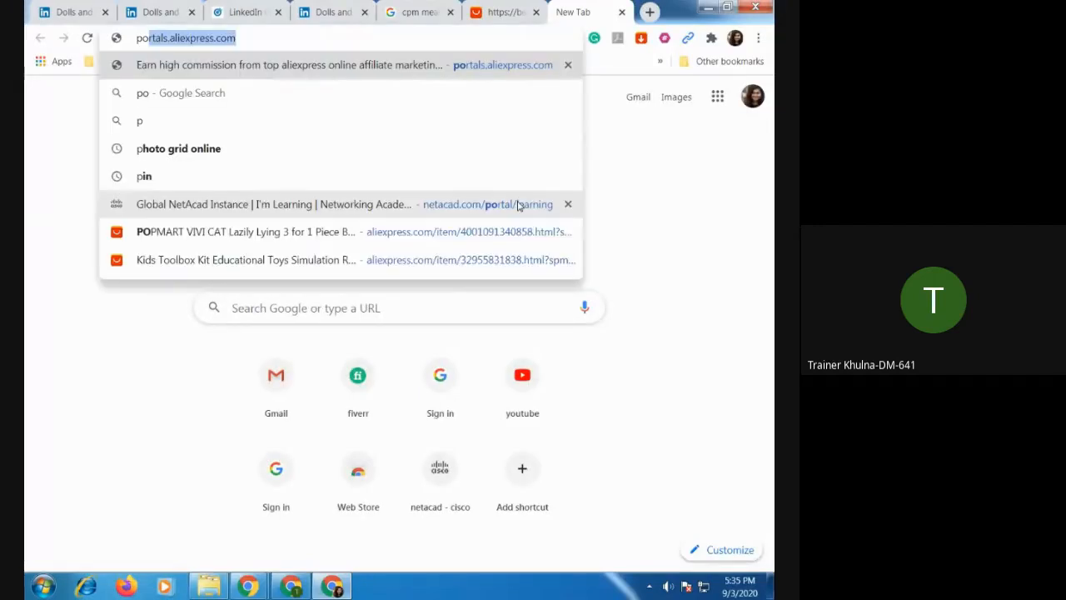
key(Return)
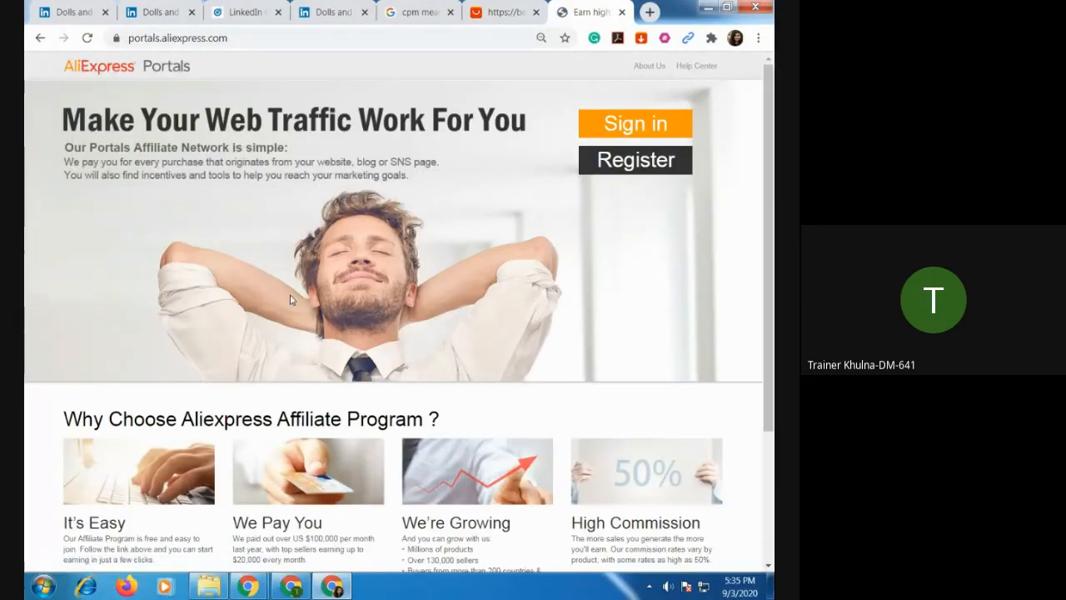
click(628, 133)
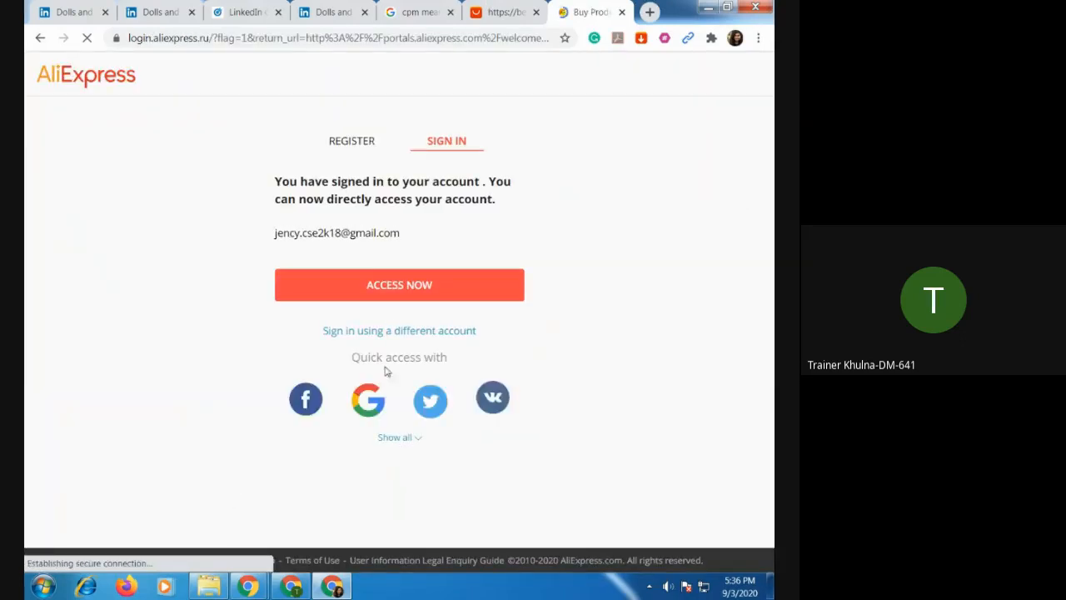
click(395, 287)
click(395, 288)
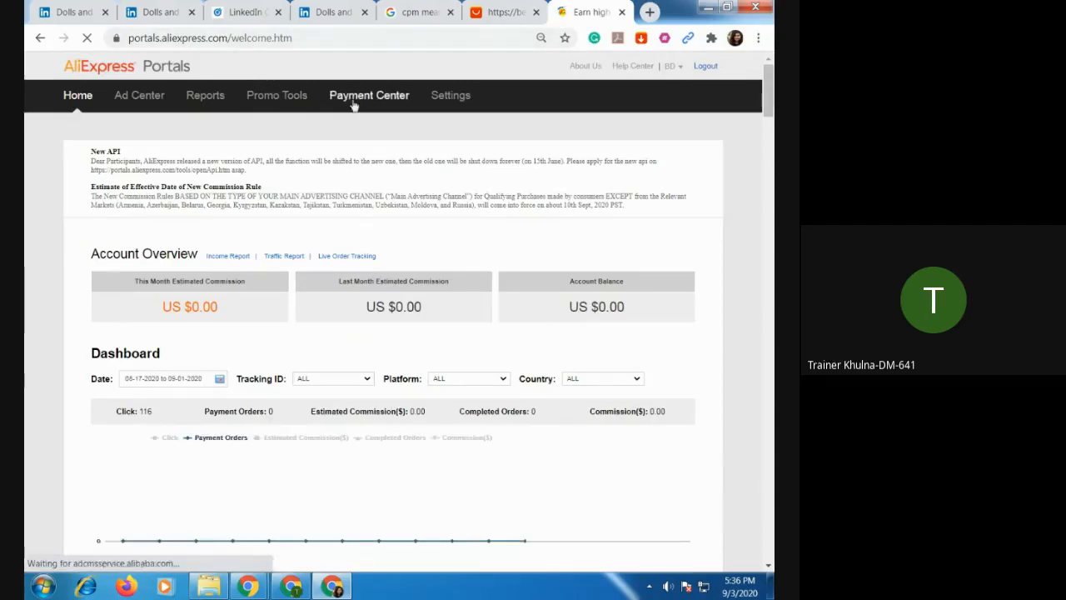
Look through the Promo Tools, Payment Center and Settings sections of AliExpress Portals, ending on the SiteStripe page.
click(304, 102)
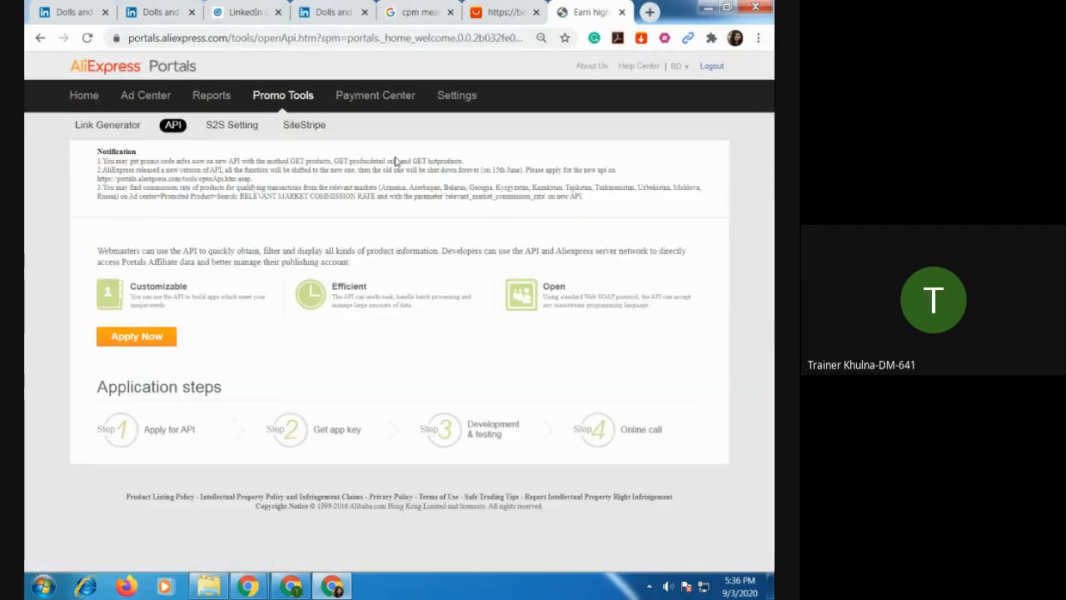
click(374, 98)
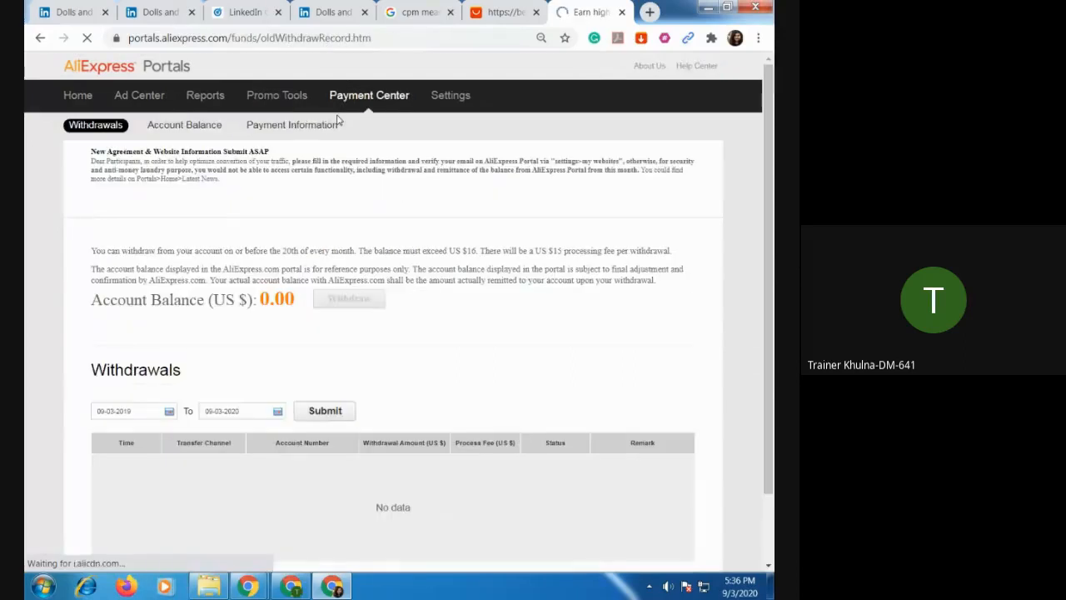
click(449, 97)
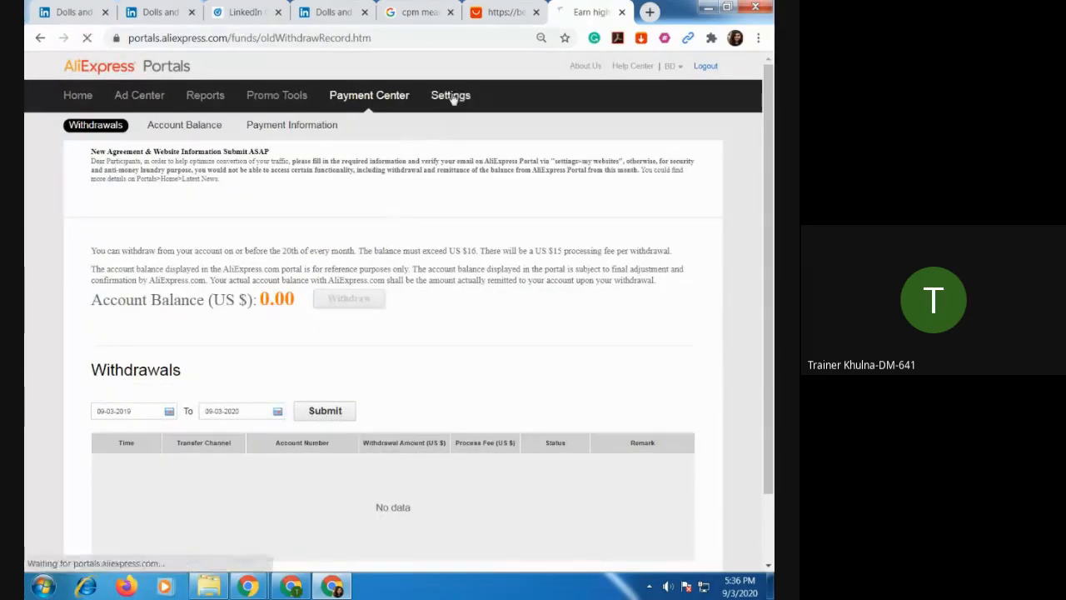
click(371, 99)
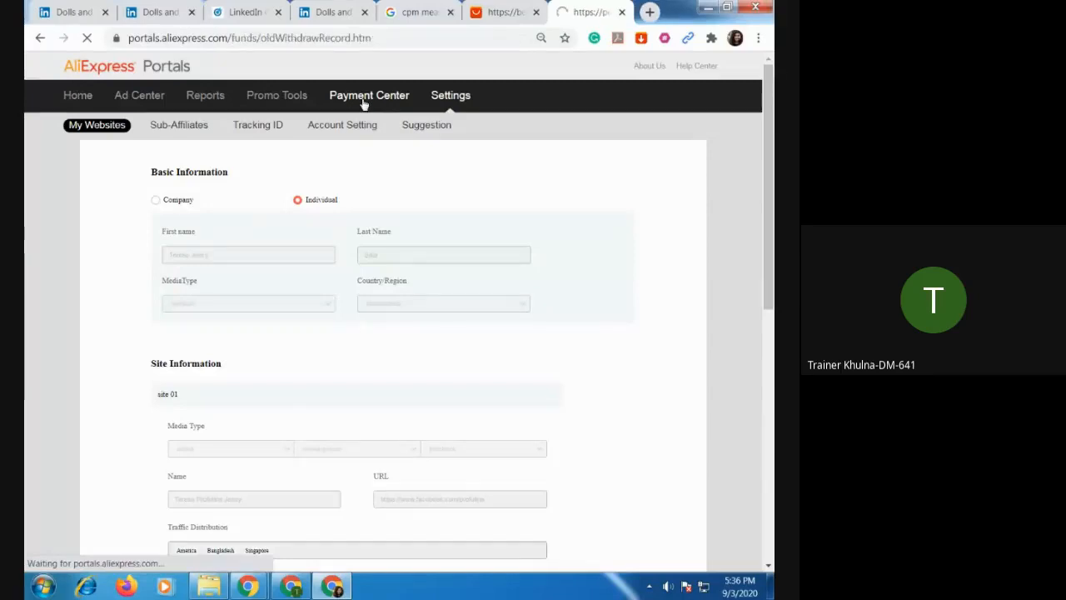
click(276, 95)
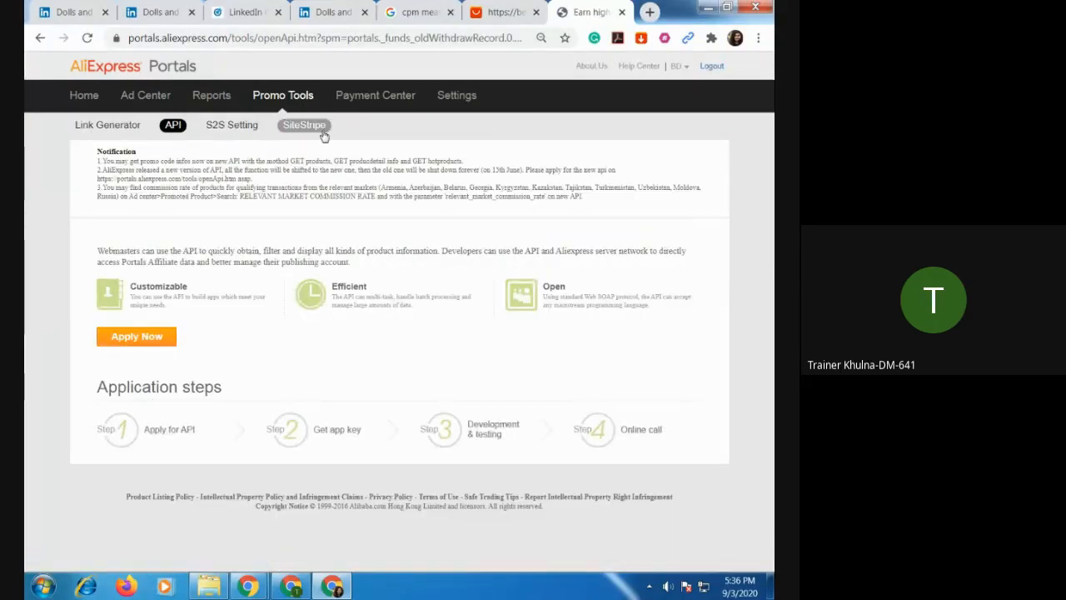
click(304, 125)
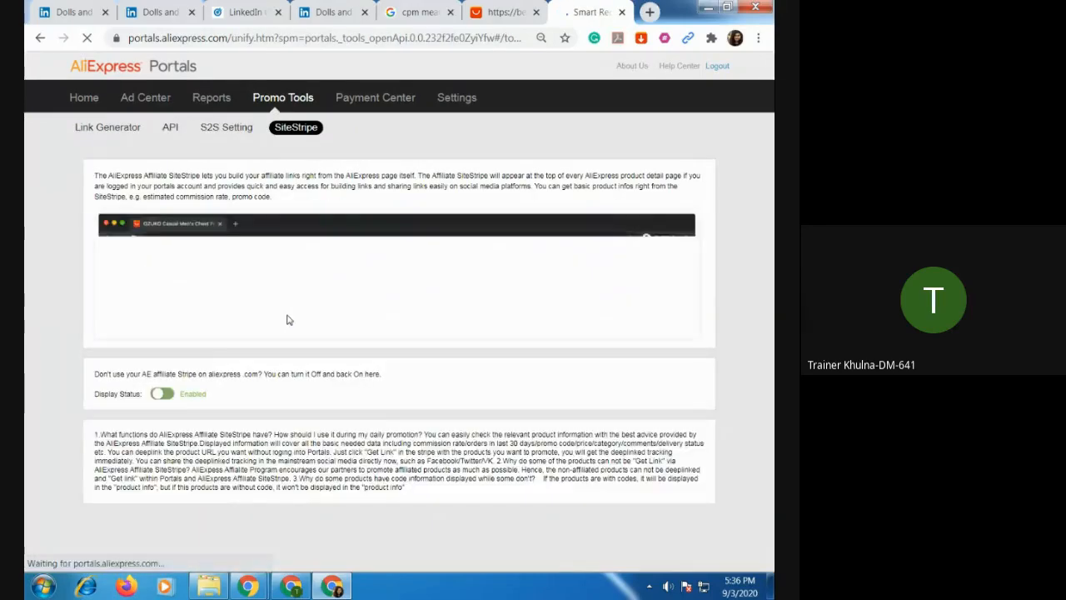
Open the cartoon doll diamond painting from AliExpress's Cross Stitch category and copy its affiliate text link with tracking ID dollsandtoys.
click(504, 11)
scroll(392, 341, down, 3)
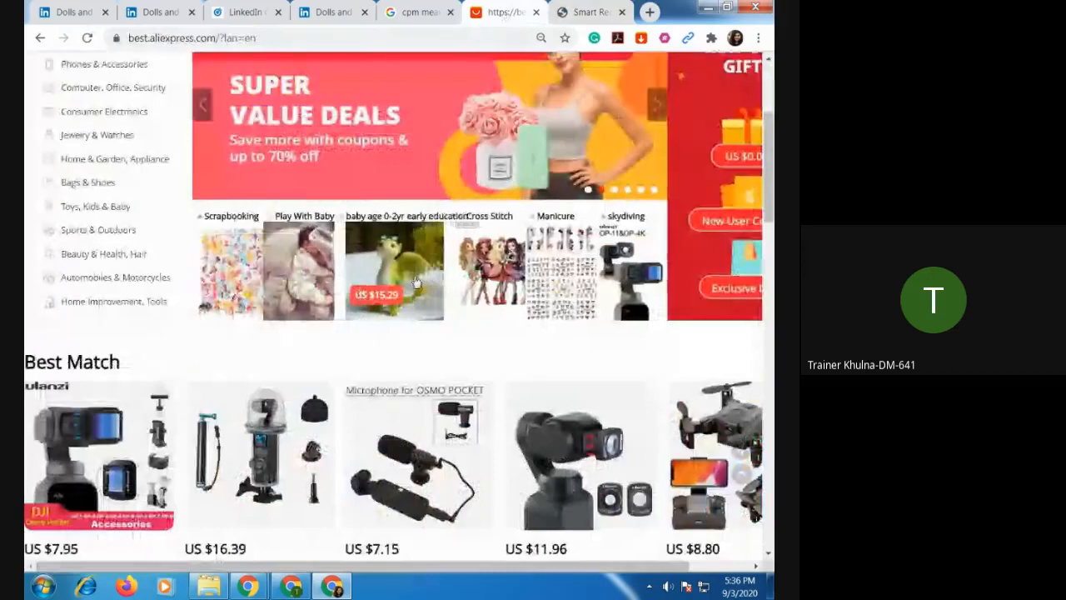
click(474, 271)
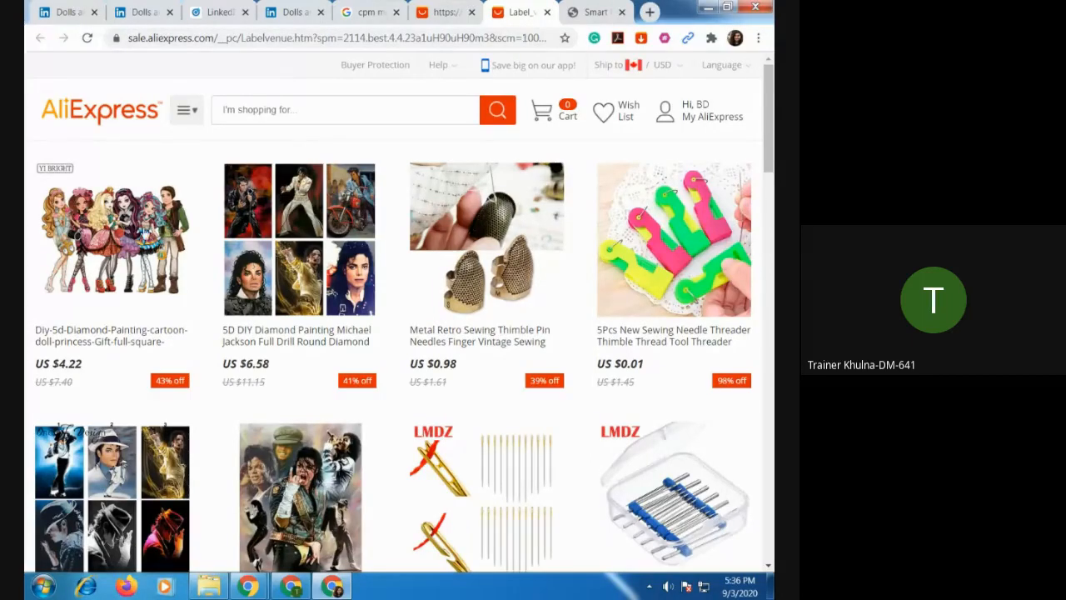
click(143, 232)
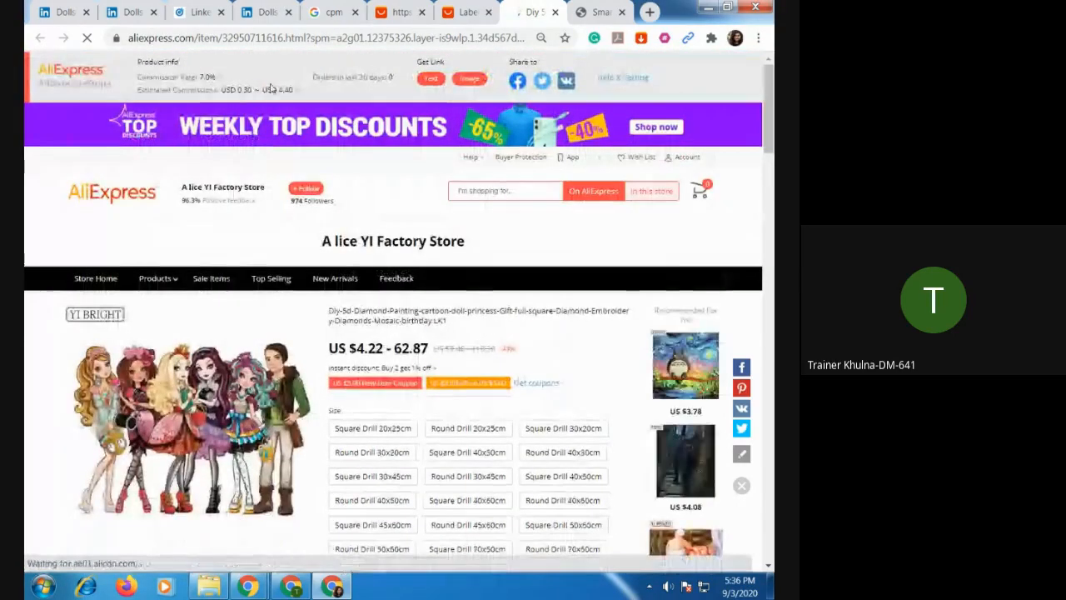
click(431, 78)
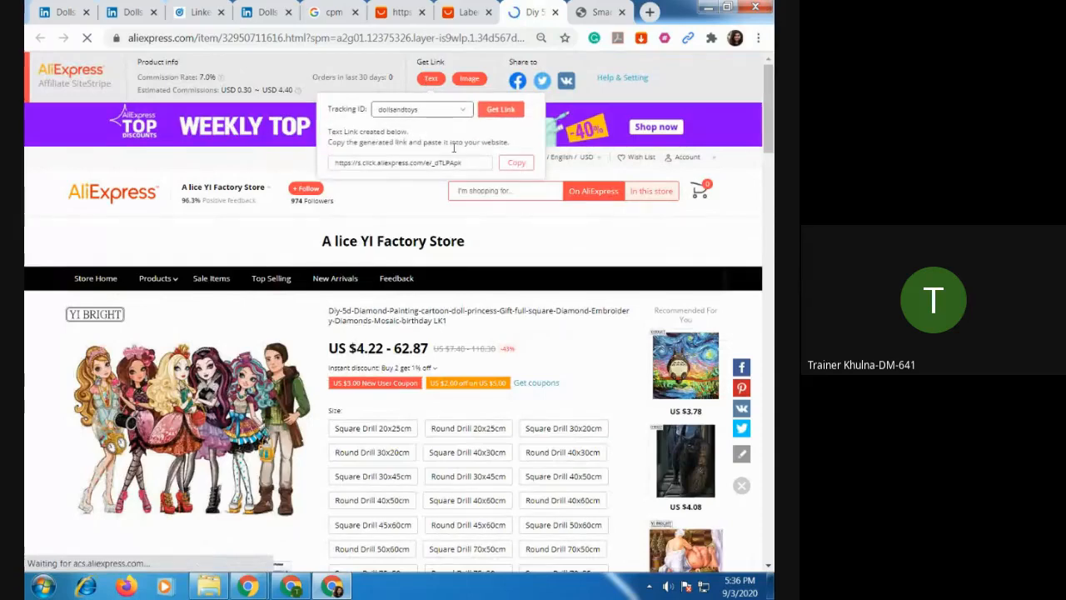
click(516, 163)
click(283, 12)
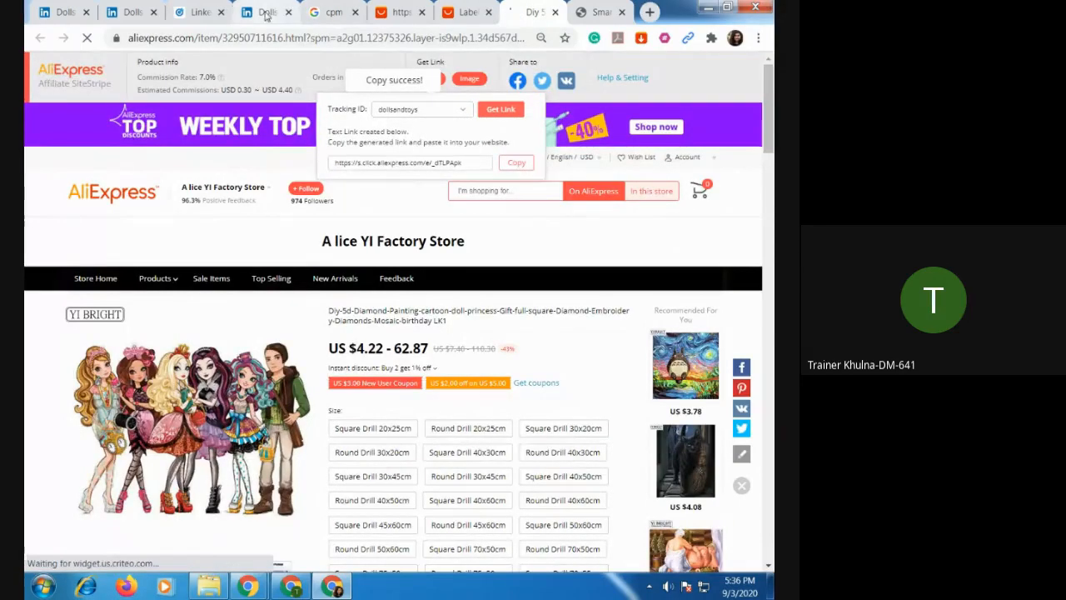
click(208, 14)
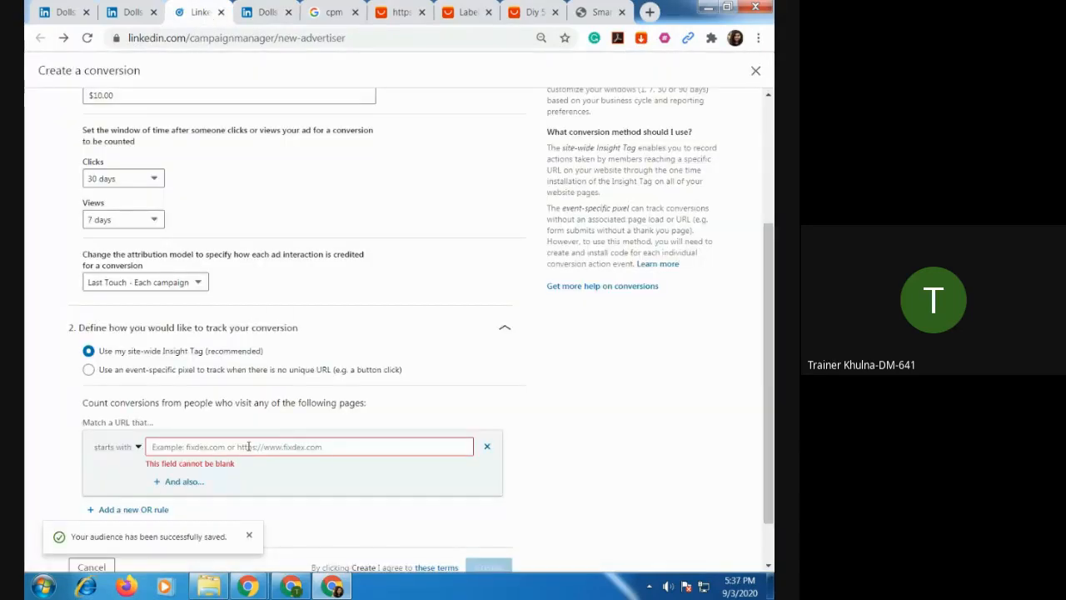
click(249, 447)
key(ctrl+v)
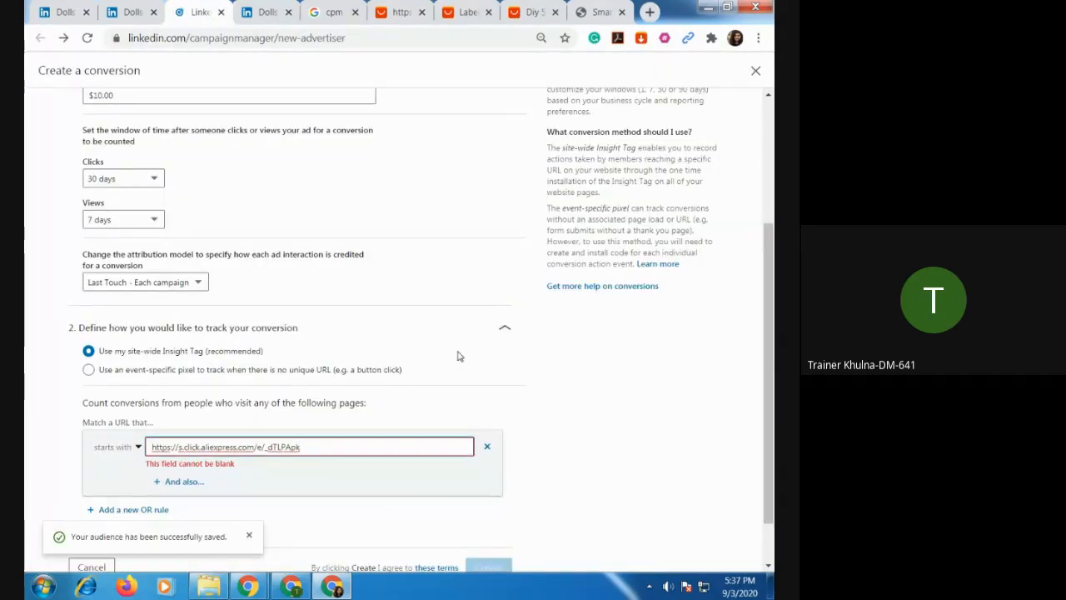
click(353, 479)
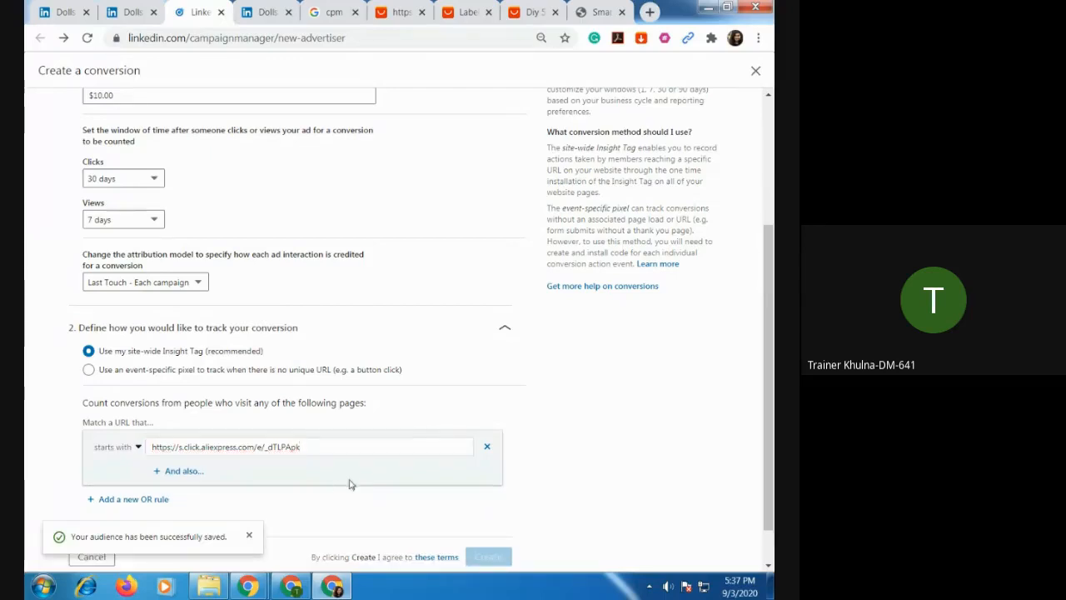
scroll(471, 337, down, 1)
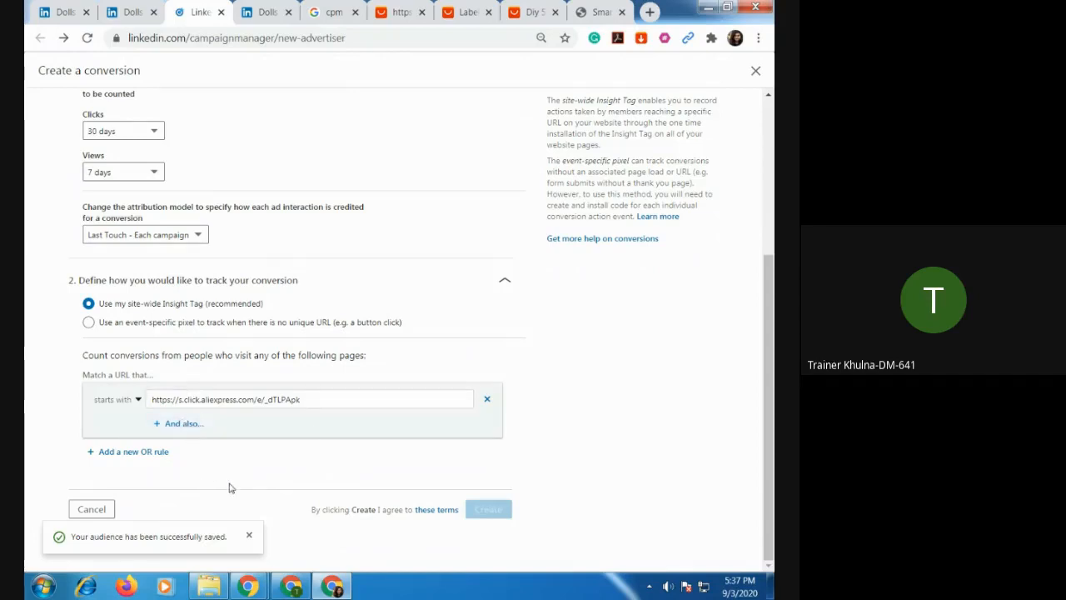
click(343, 397)
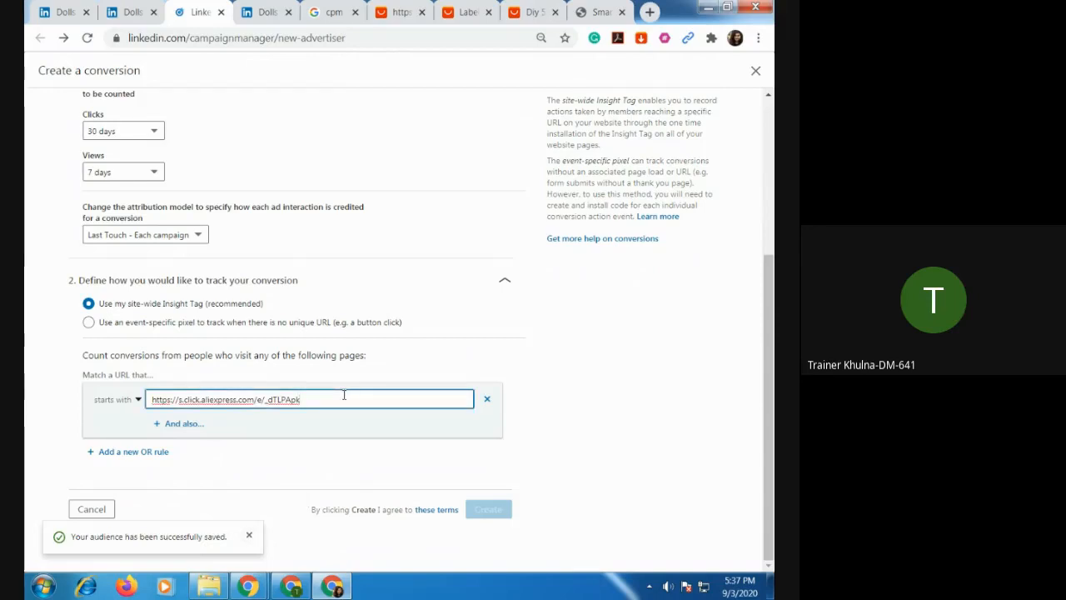
click(274, 463)
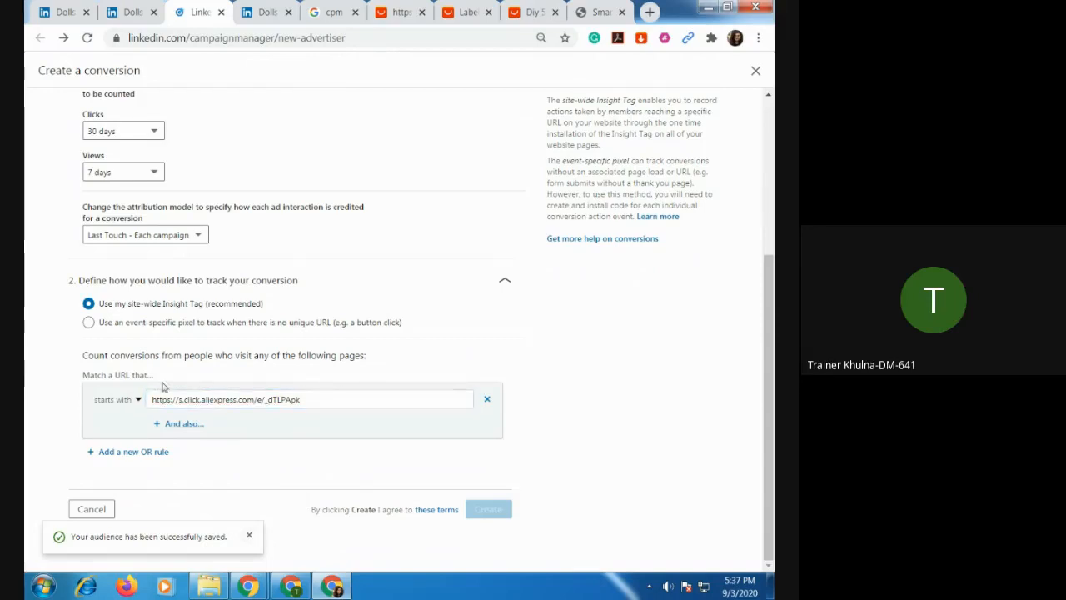
Name the conversion Test and create it.
scroll(252, 305, up, 3)
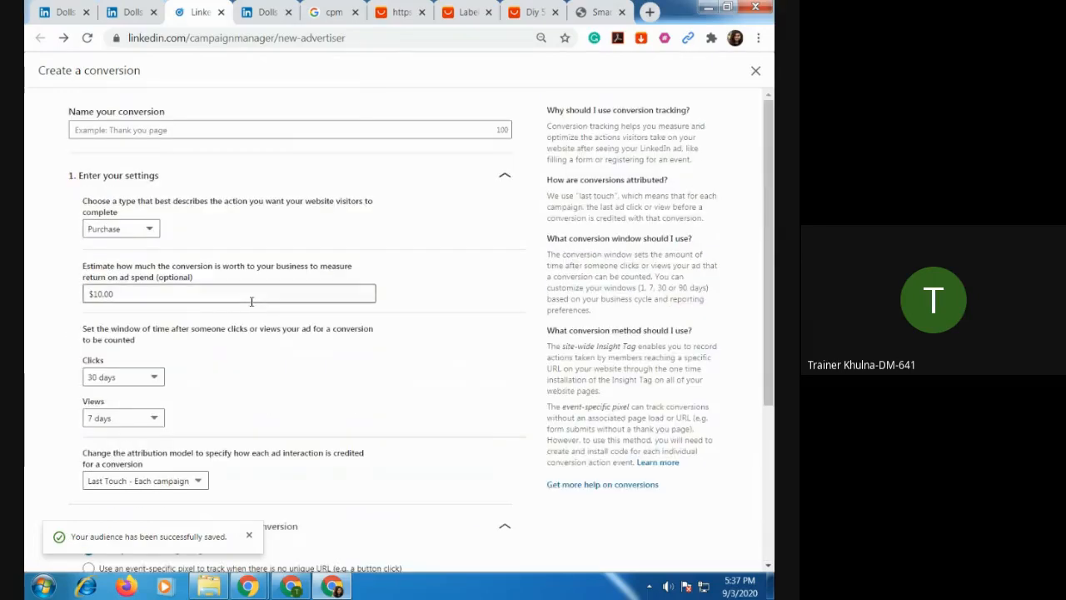
click(160, 130)
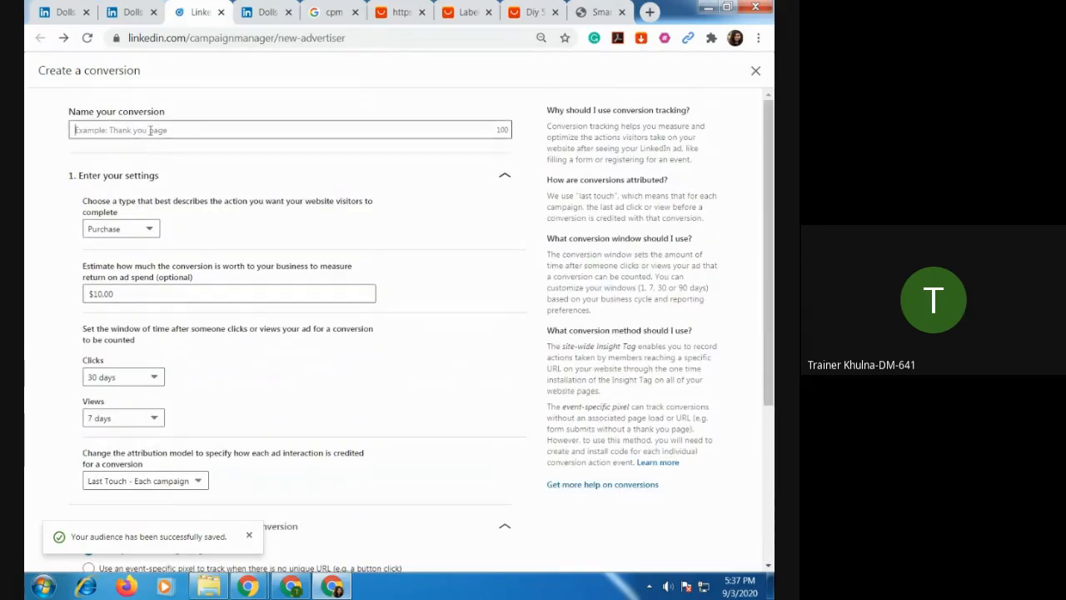
text(Test)
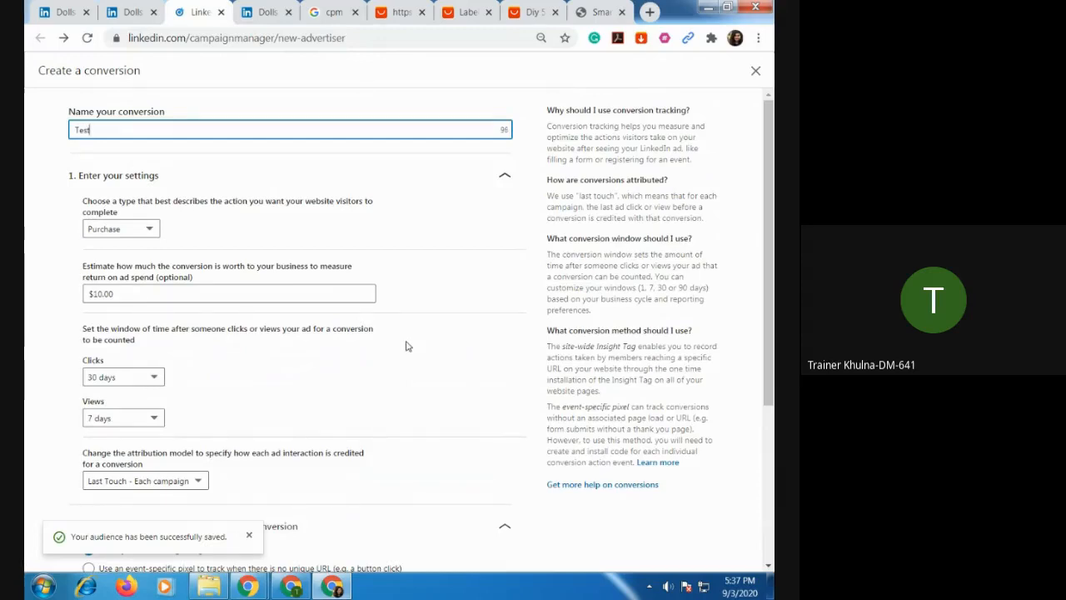
scroll(389, 391, down, 3)
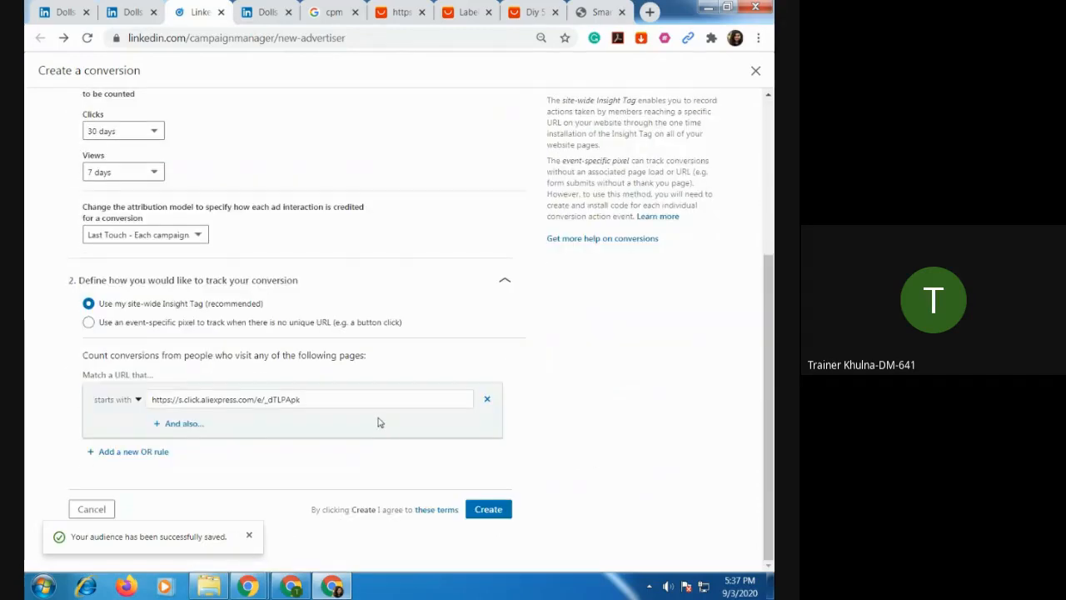
click(478, 514)
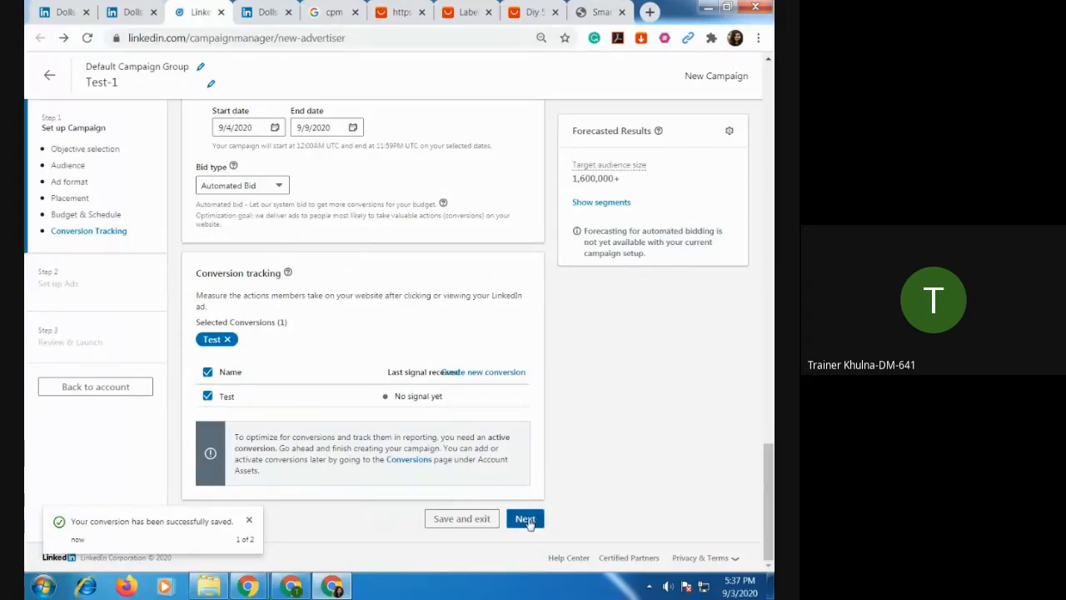
Save the Test-1 campaign setup with its objective and ad format, and start a new single image ad.
click(528, 521)
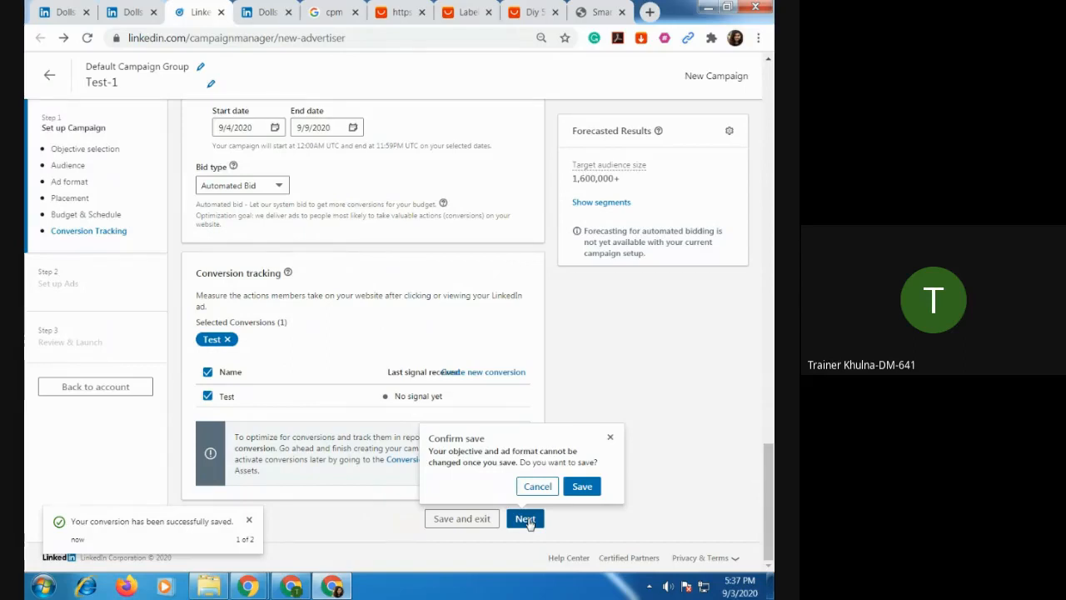
click(585, 487)
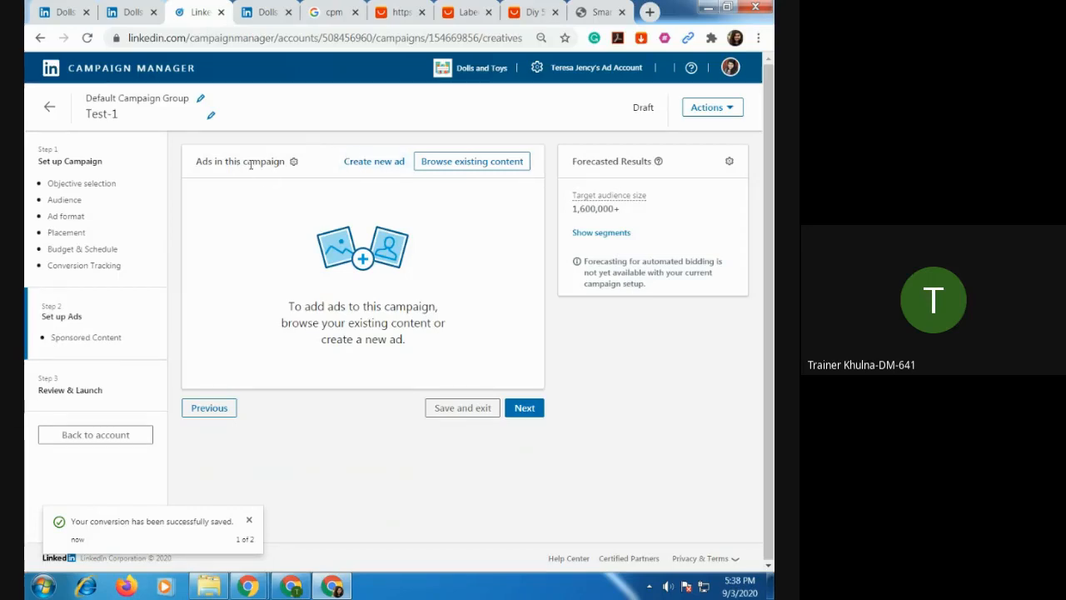
click(379, 165)
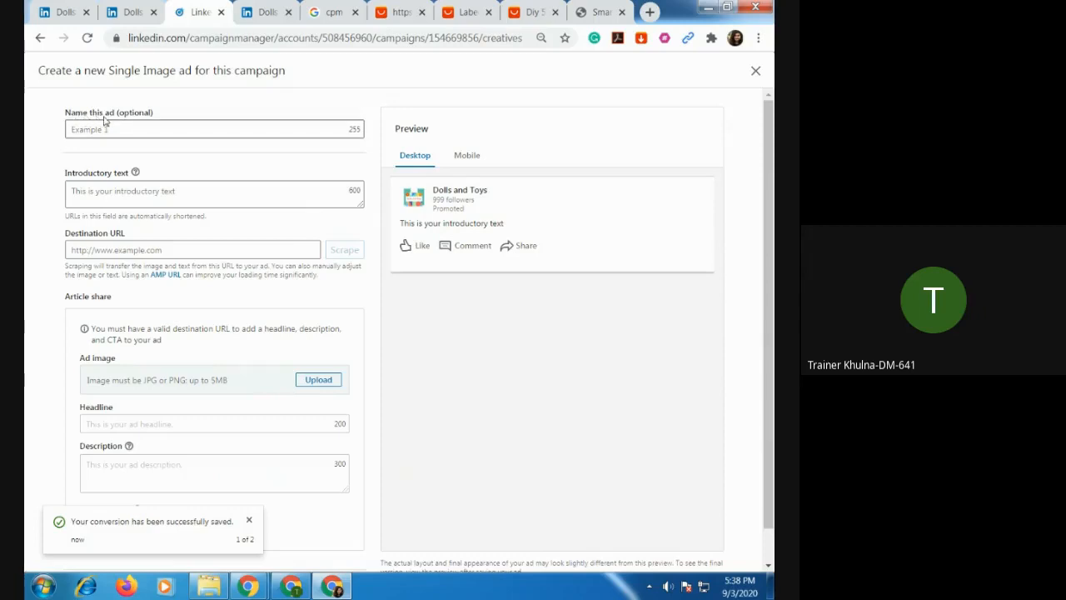
Name the ad Test and enter "Choice your best dolls" as its introductory text.
click(124, 133)
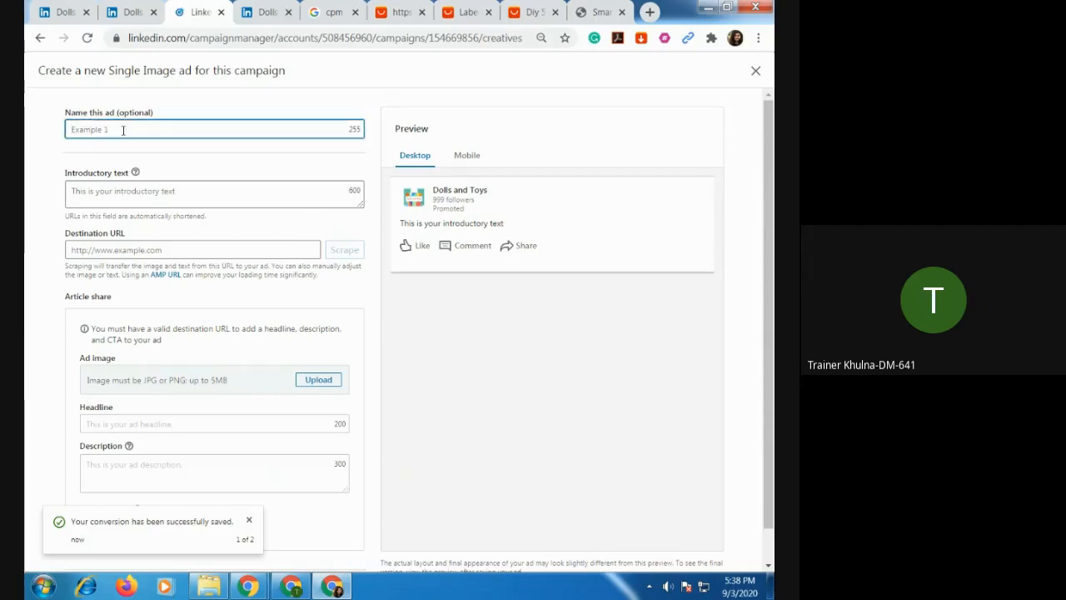
text(Test)
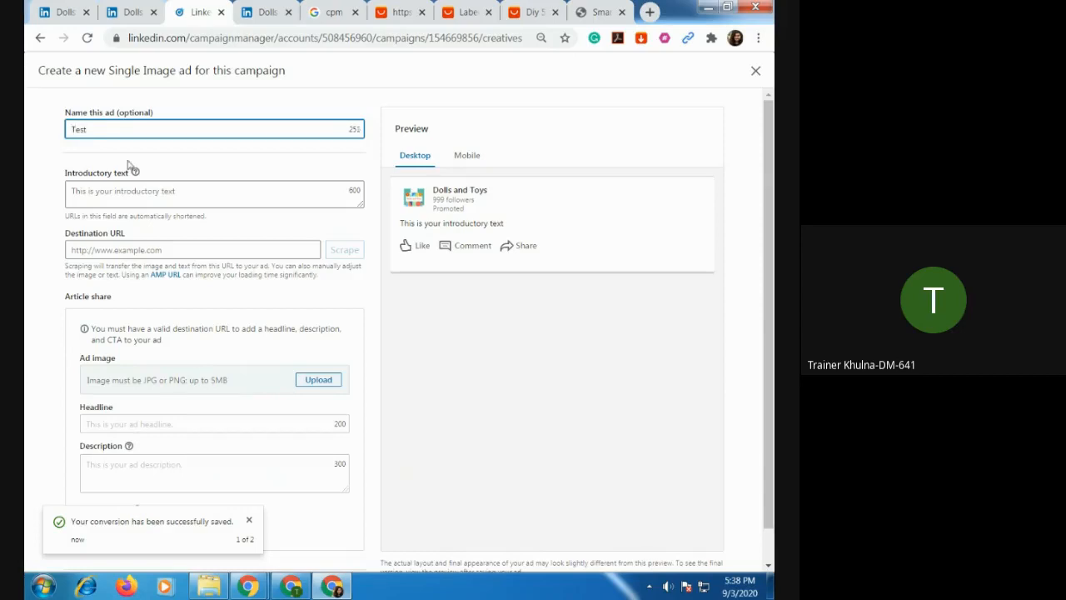
click(150, 193)
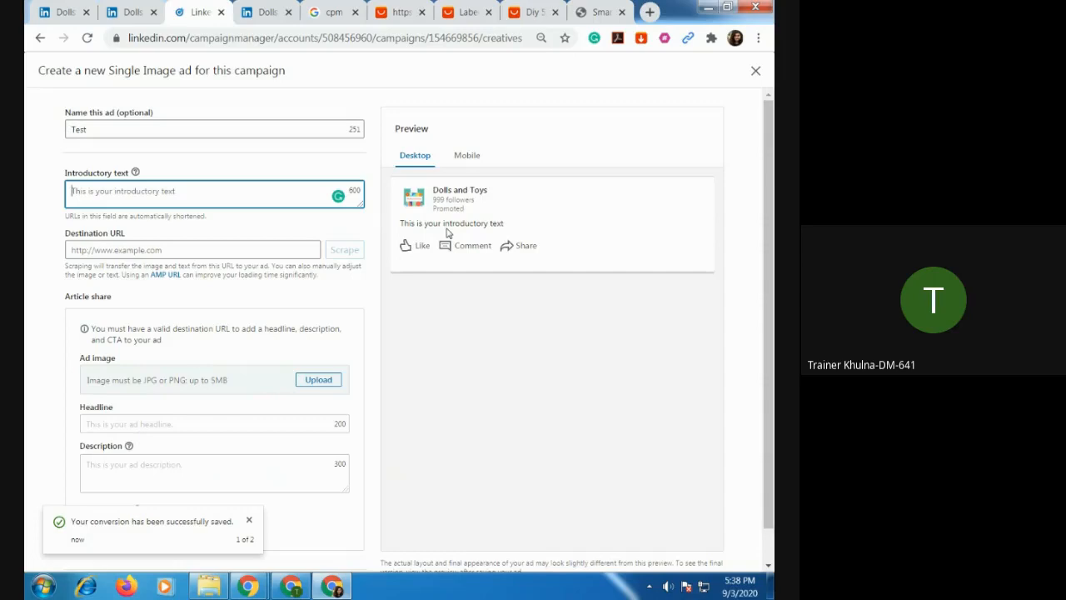
text(B)
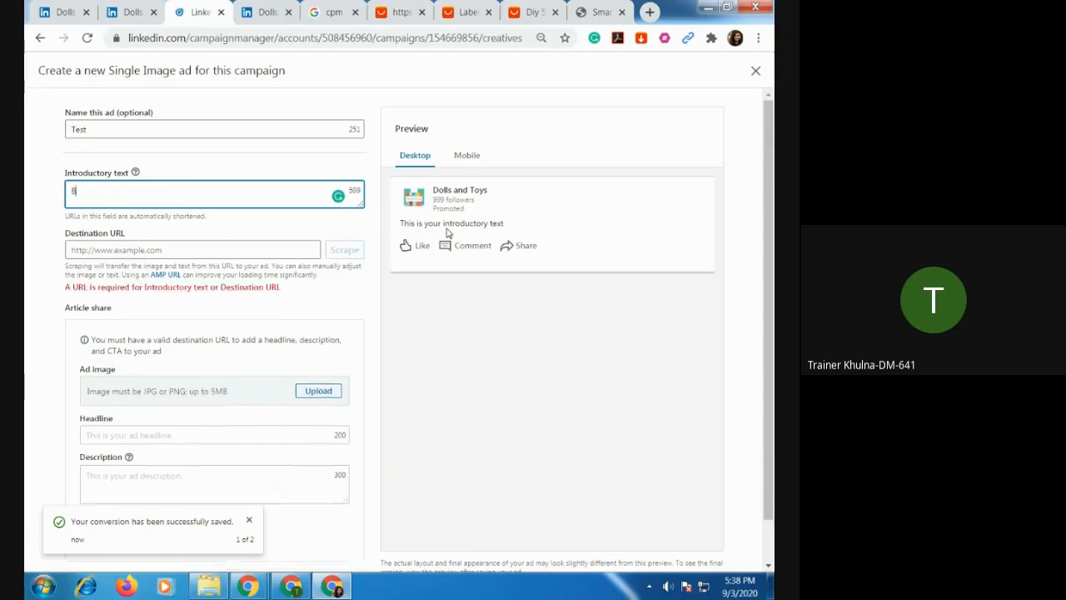
text(est)
key(Left)
key(Left)
key(Left)
key(Left)
text(Choice your )
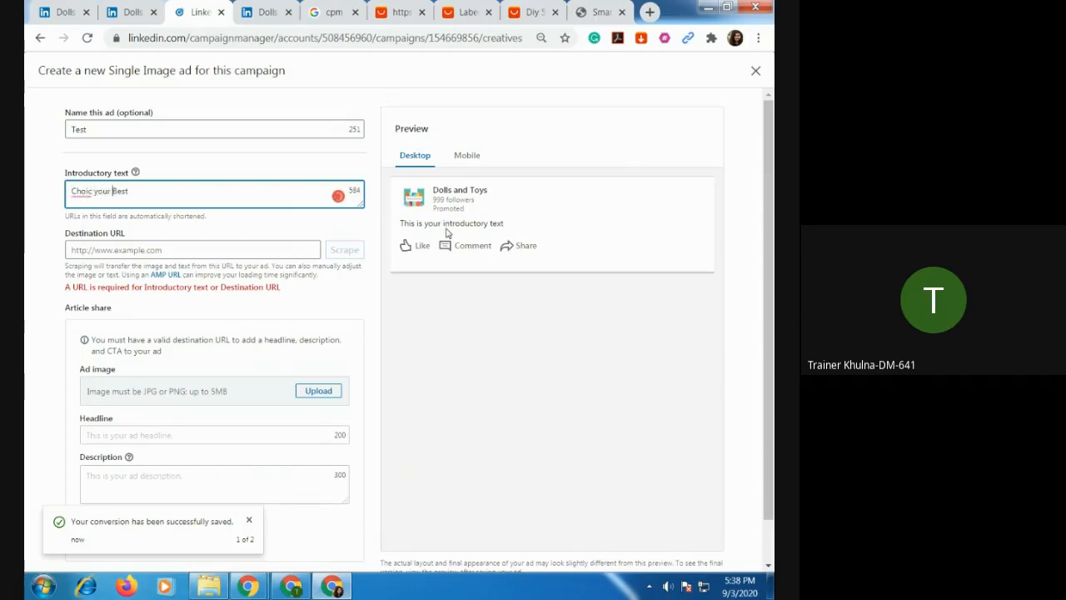
text(bestB)
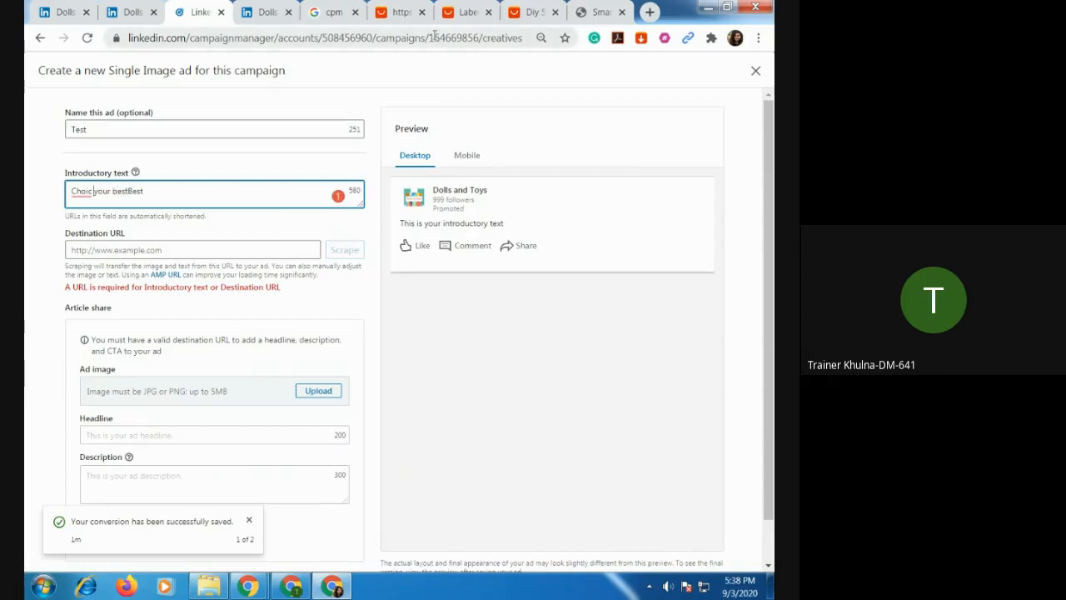
text(e)
key(End)
key(BackSpace)
key(BackSpace)
text(dolls)
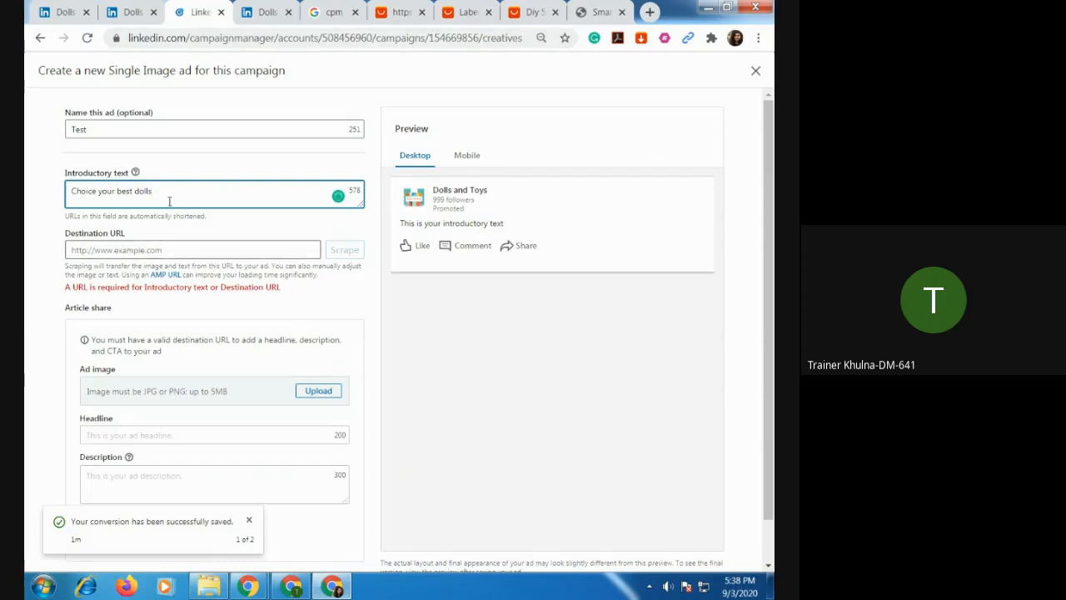
Copy the generated affiliate text link from the AliExpress doll product page for use as the ad's destination URL.
click(192, 250)
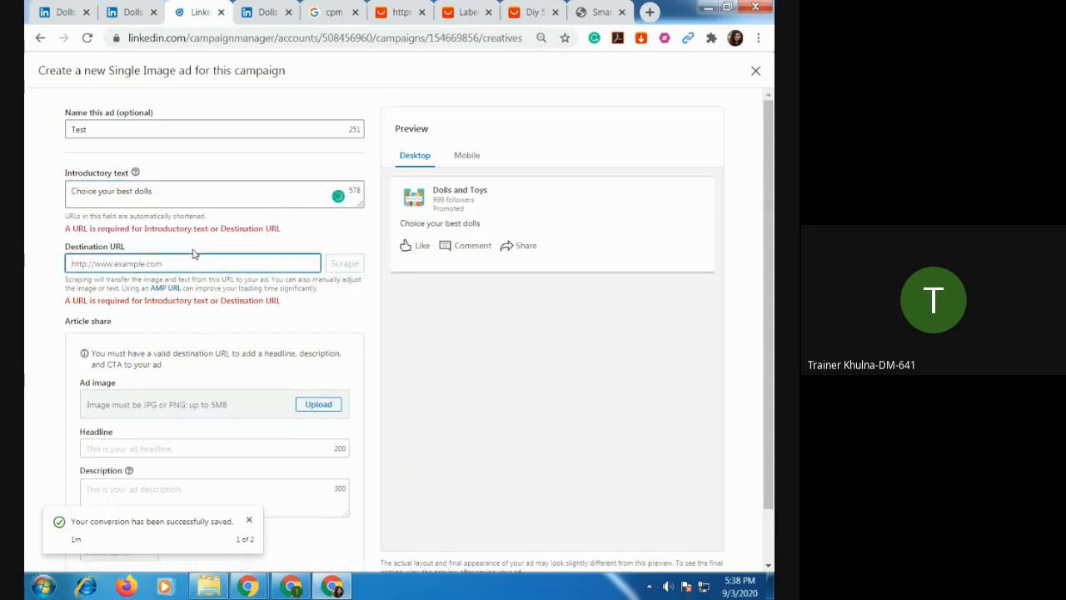
scroll(208, 283, down, 1)
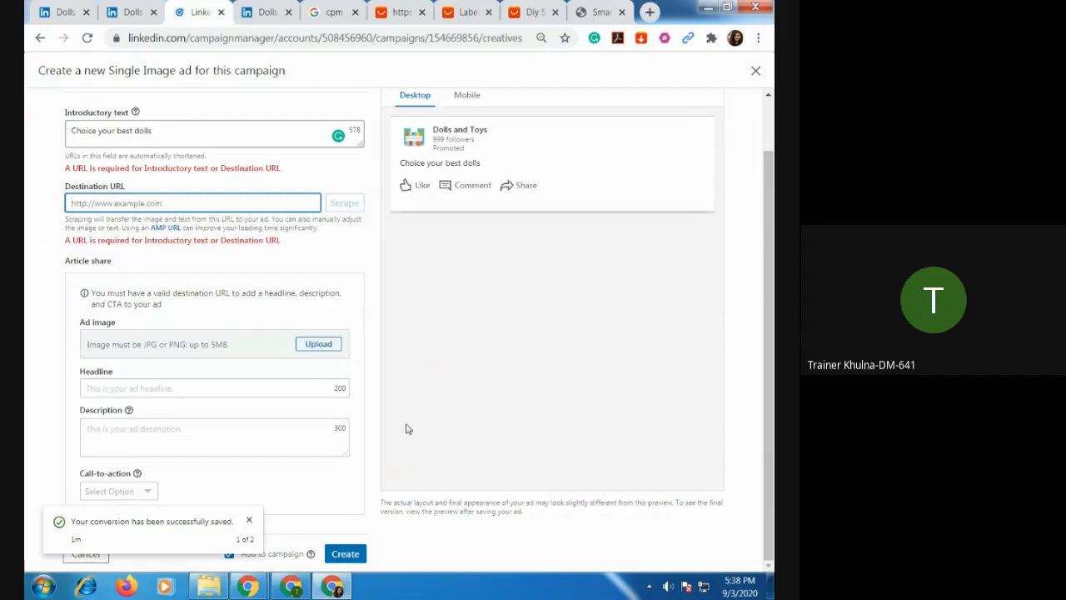
click(533, 12)
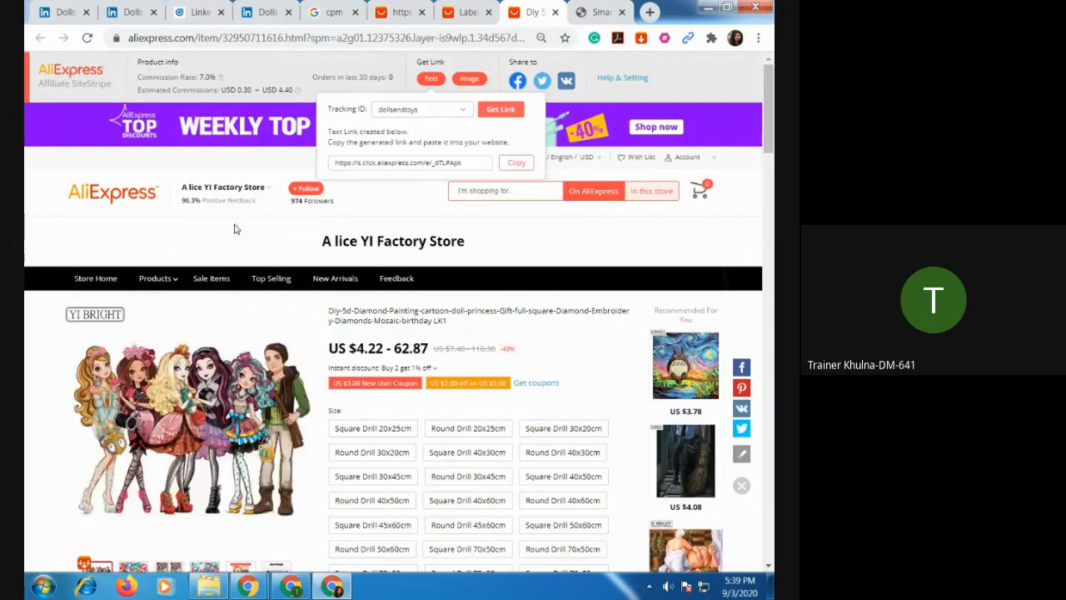
click(517, 163)
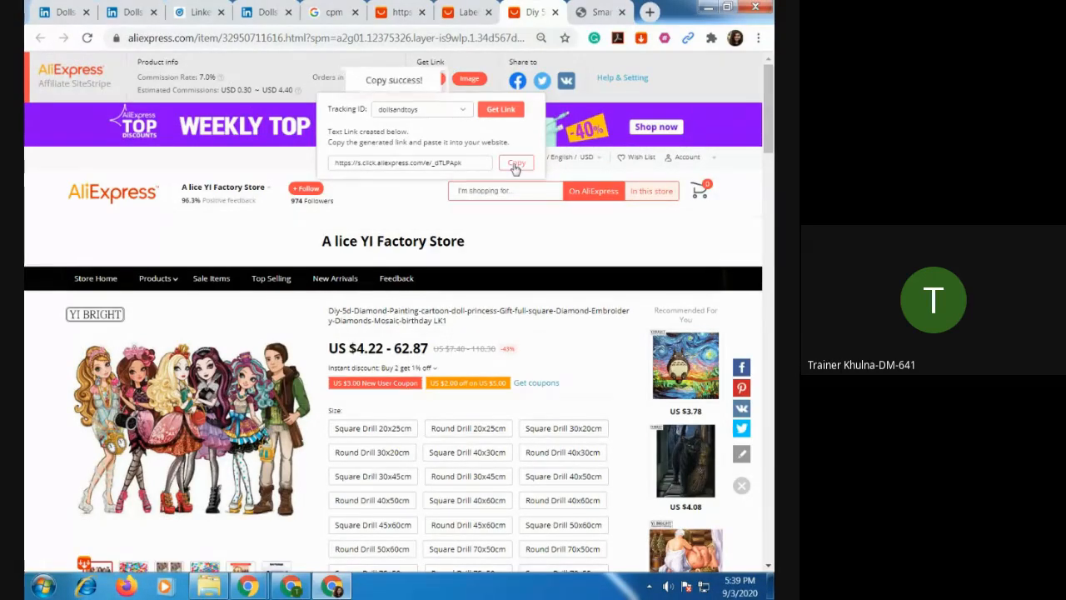
click(278, 13)
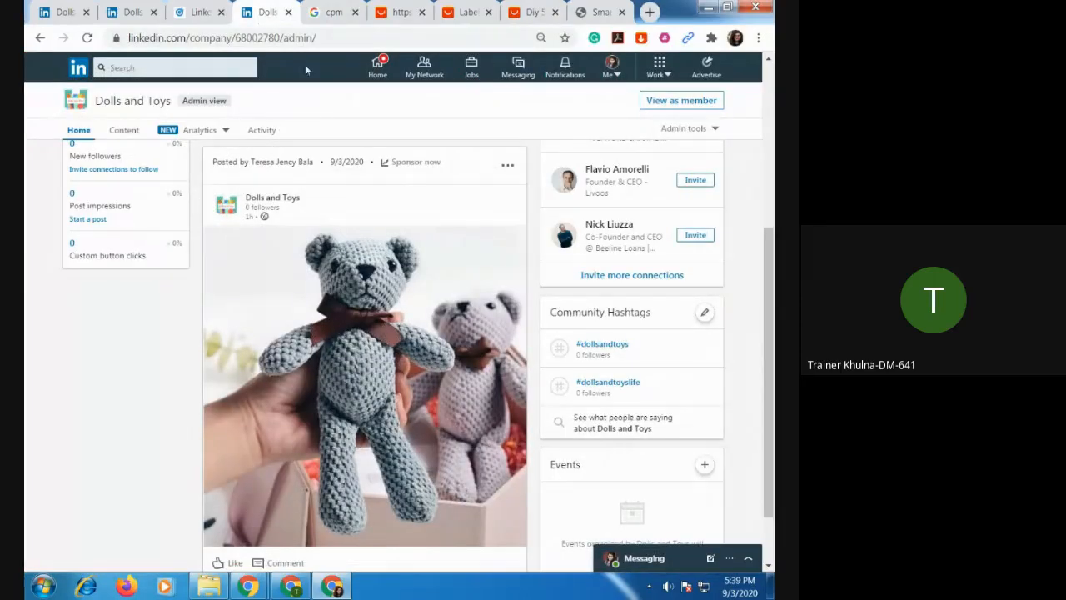
click(204, 12)
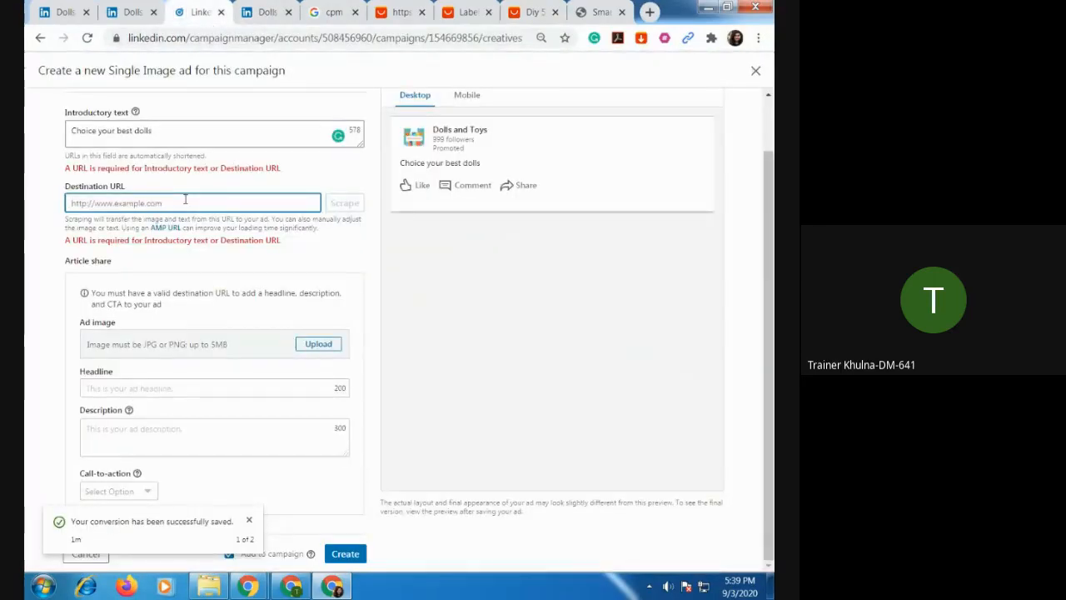
key(ctrl+v)
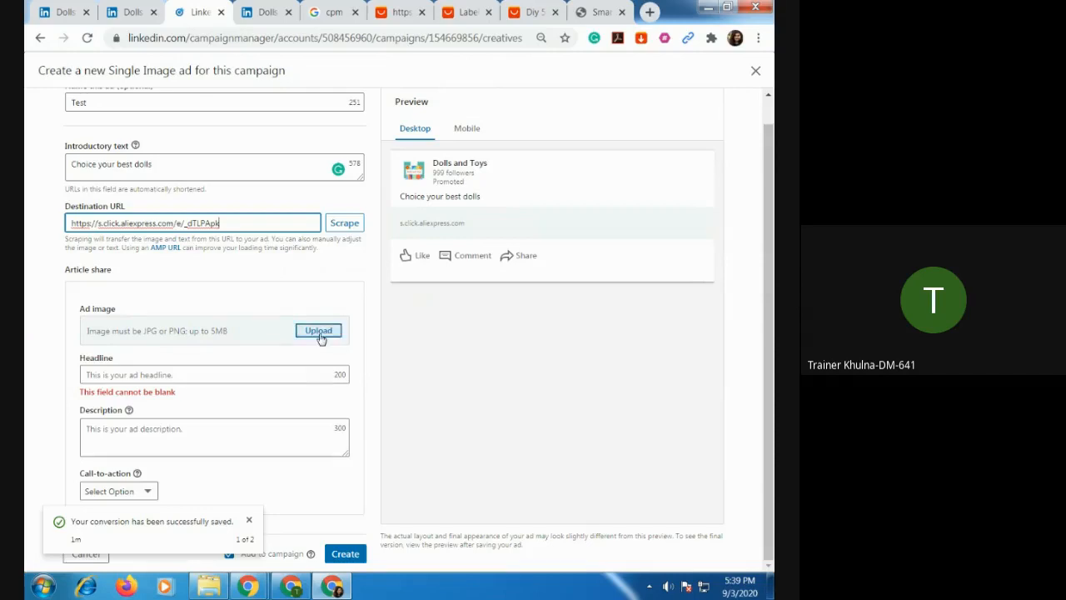
click(345, 224)
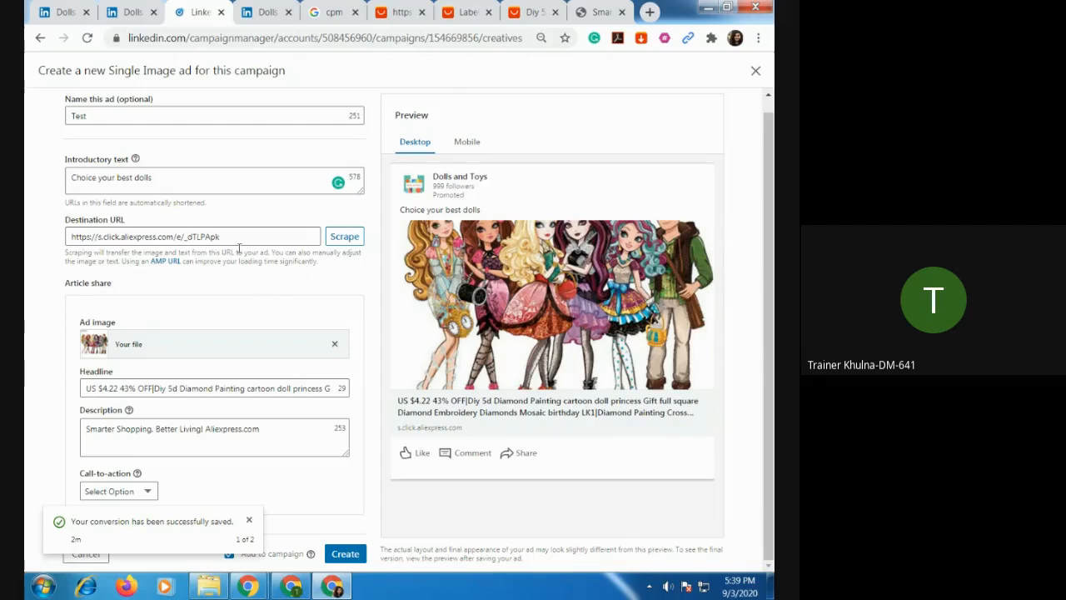
Remove the price and discount prefix "US $4.22 43% OFF|" from the start of the scraped ad headline.
click(143, 388)
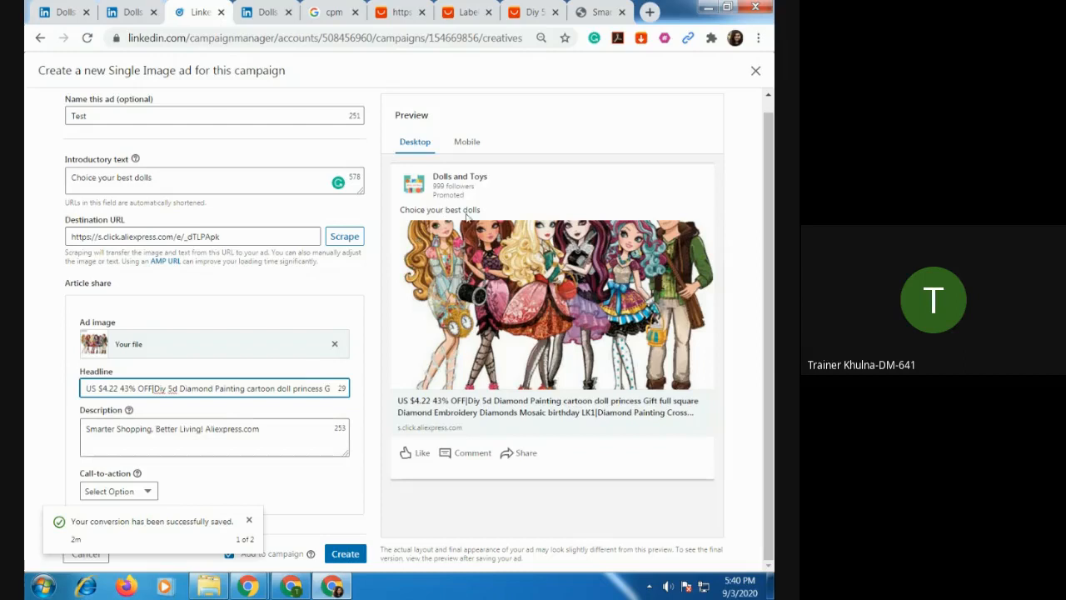
click(188, 182)
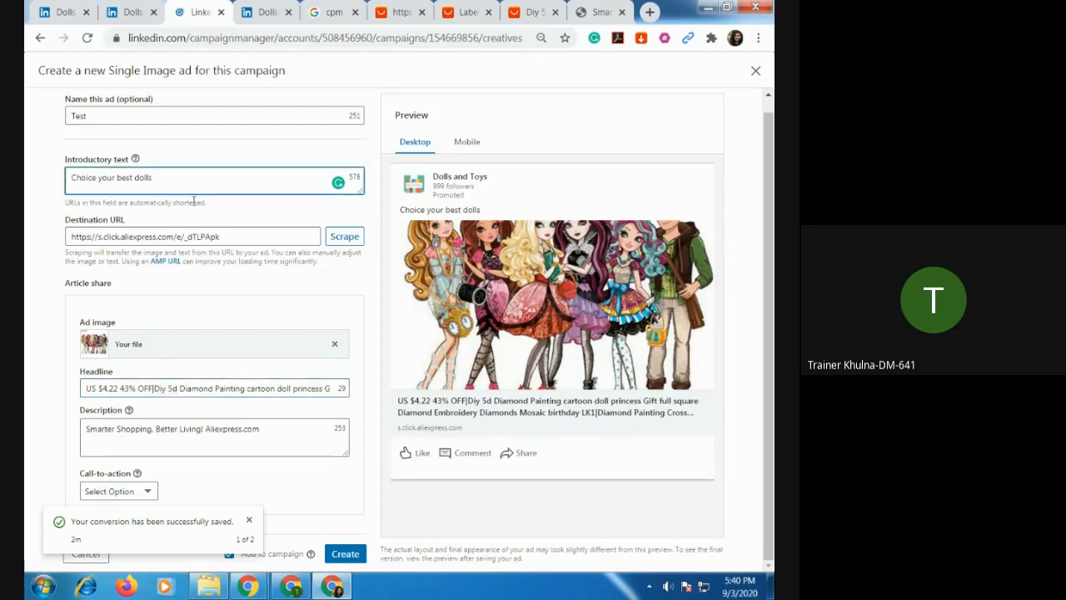
click(314, 238)
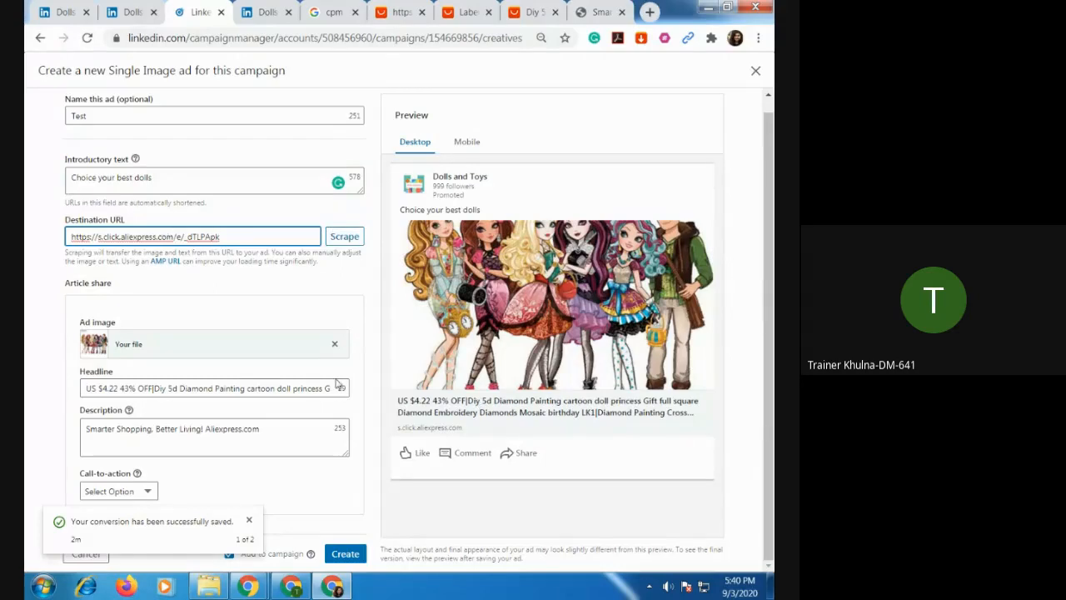
click(130, 388)
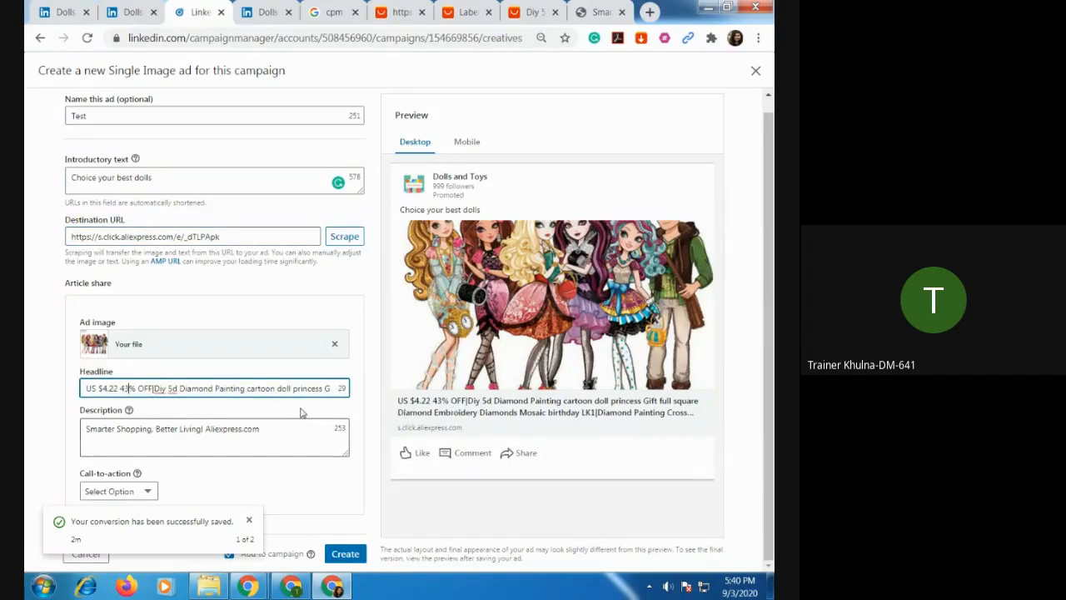
key(Left)
drag(86, 388, 155, 390)
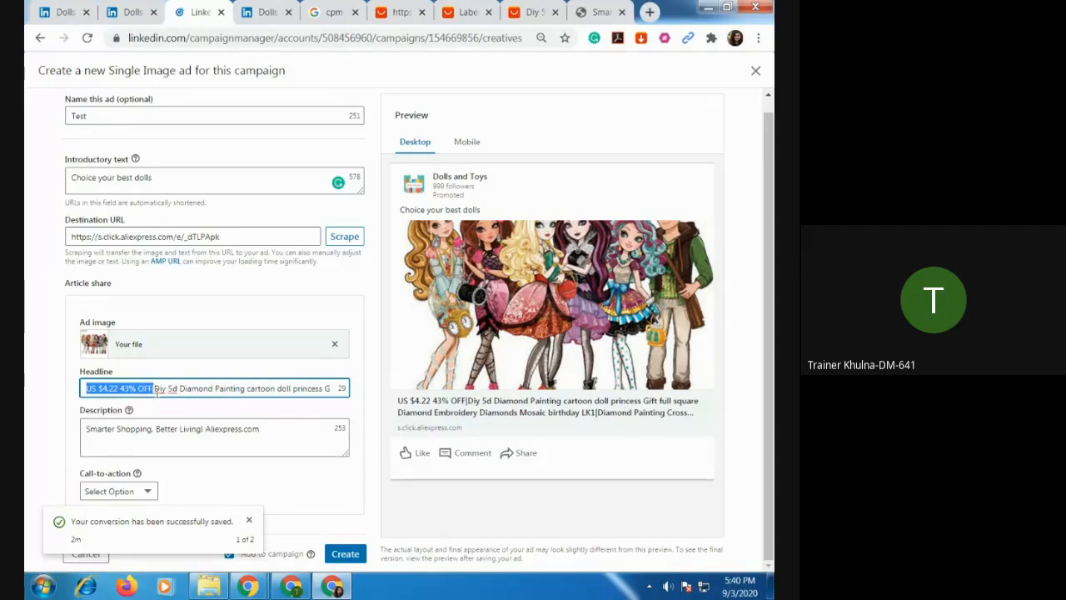
key(BackSpace)
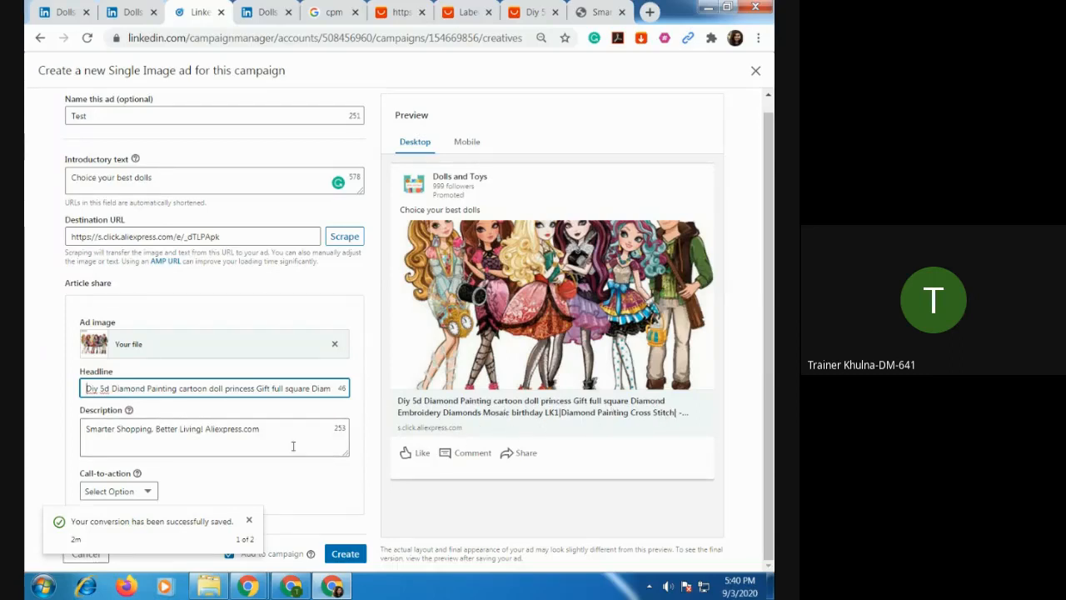
Cut the remaining product wording from the ad headline, keeping only "Gift", and complete it as "Gift Item Doll".
click(121, 430)
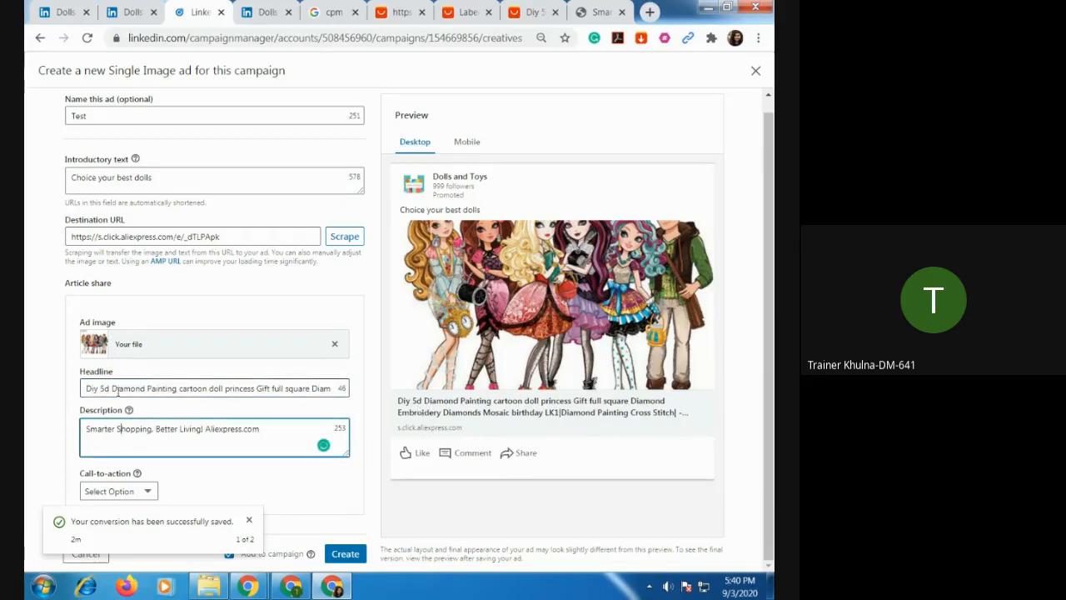
drag(113, 390, 63, 393)
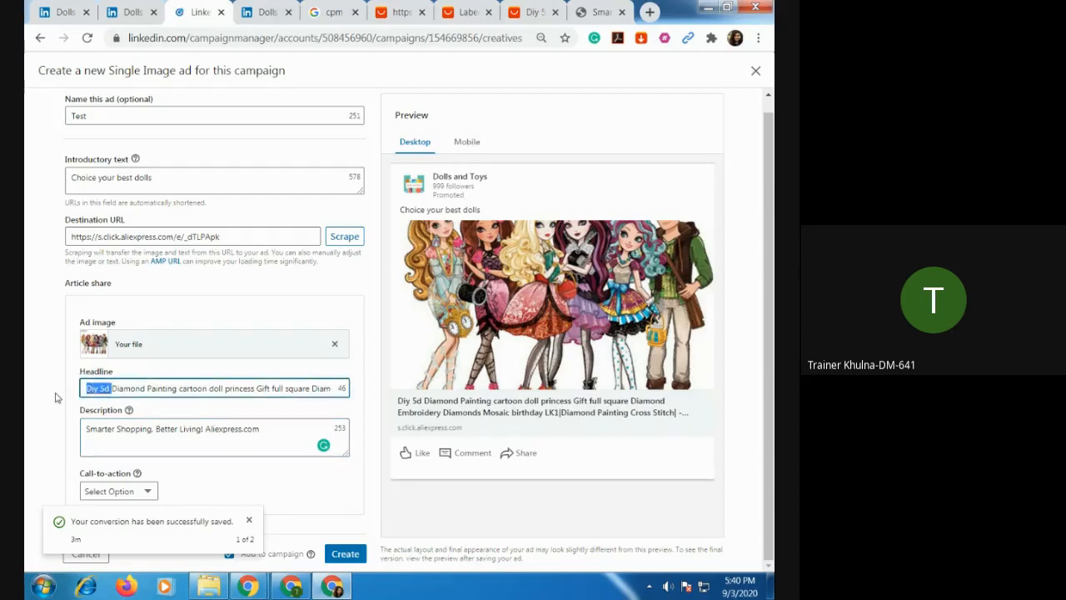
key(BackSpace)
key(End)
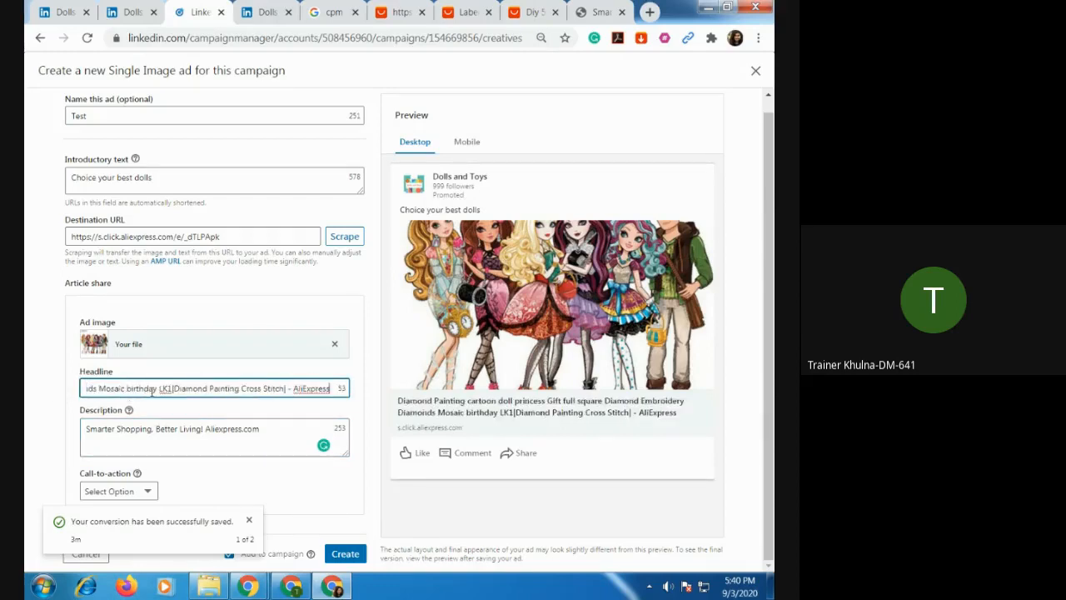
drag(127, 388, 376, 392)
key(BackSpace)
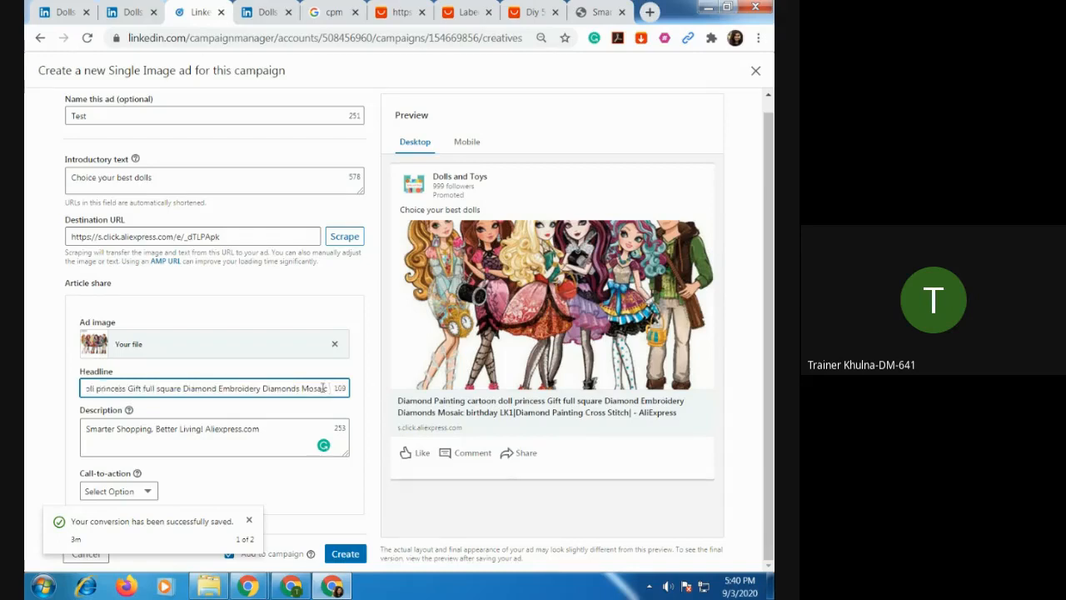
drag(128, 388, 48, 395)
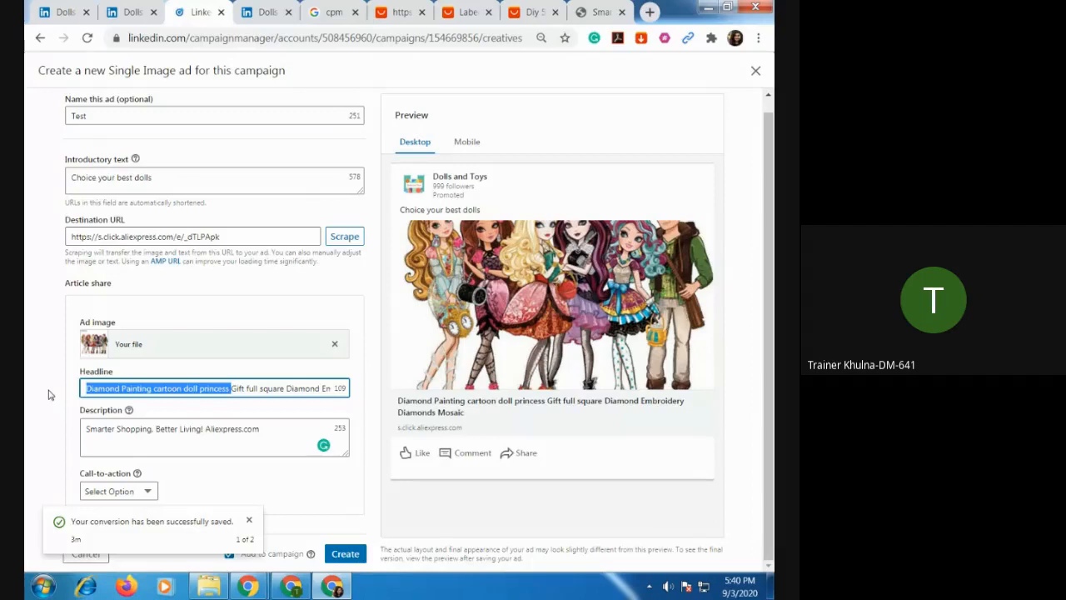
key(BackSpace)
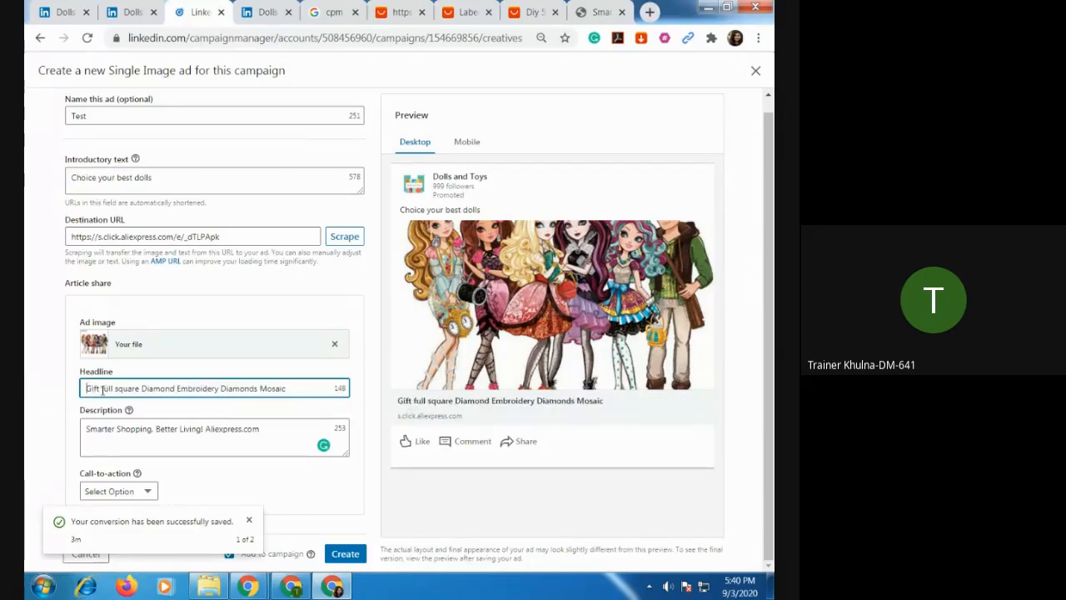
drag(102, 389, 304, 390)
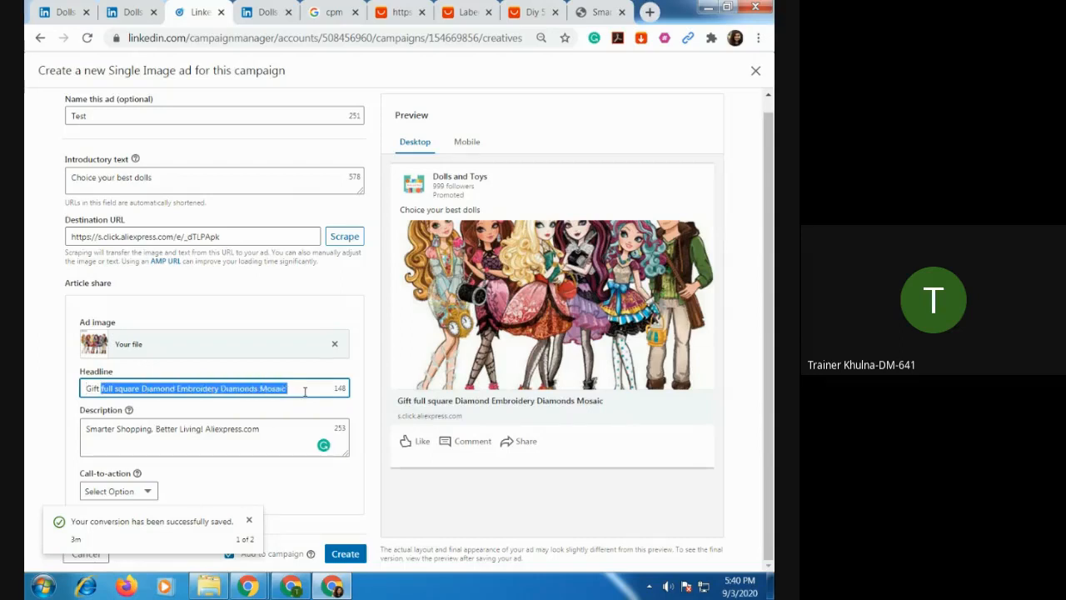
text(ll)
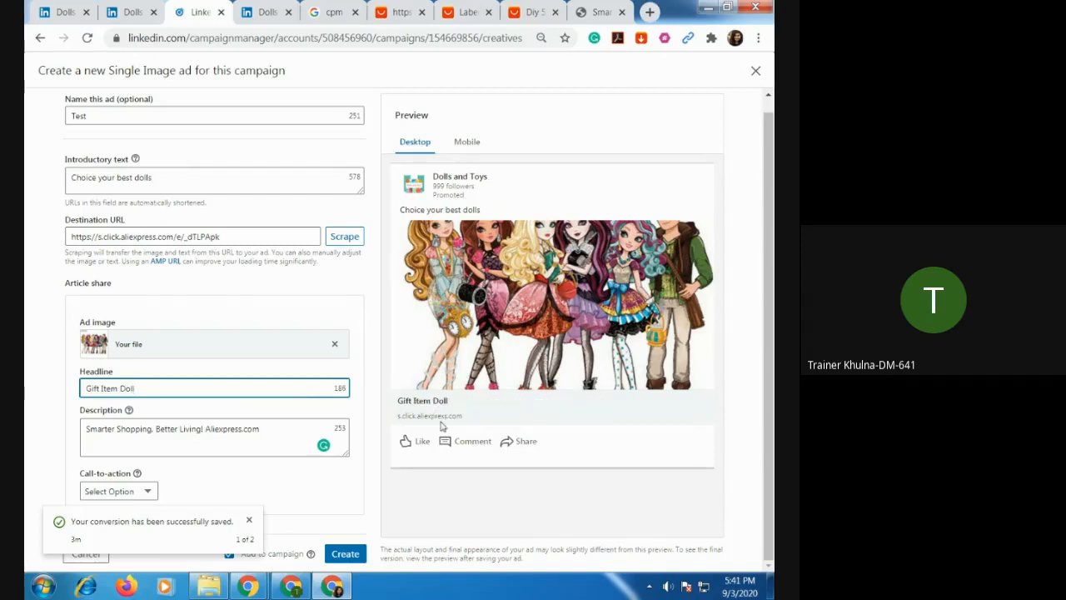
Extend the ad description by repeating "Smarter Shopping, Better Living! Aliexpress.com" until it stands there three times.
click(223, 434)
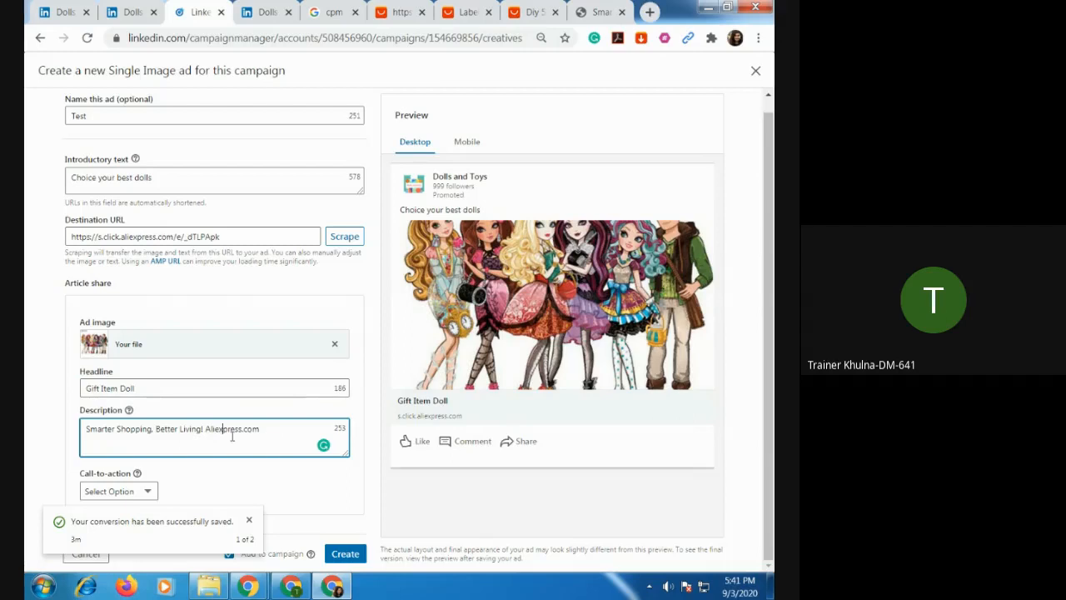
drag(87, 431, 267, 438)
key(ctrl+c)
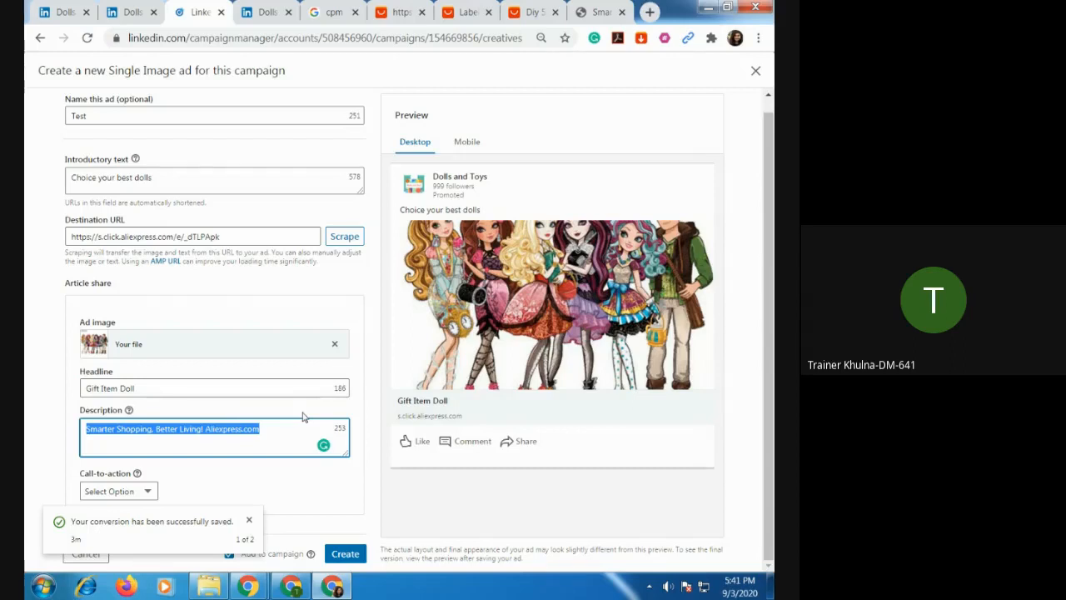
key(Right)
key(ctrl+v)
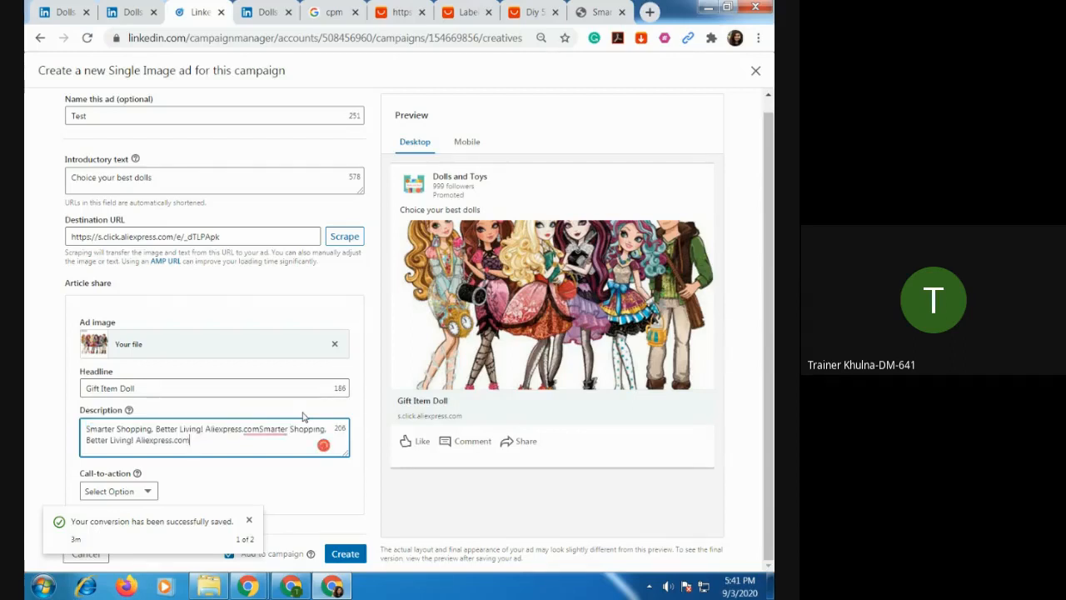
key(ctrl+z)
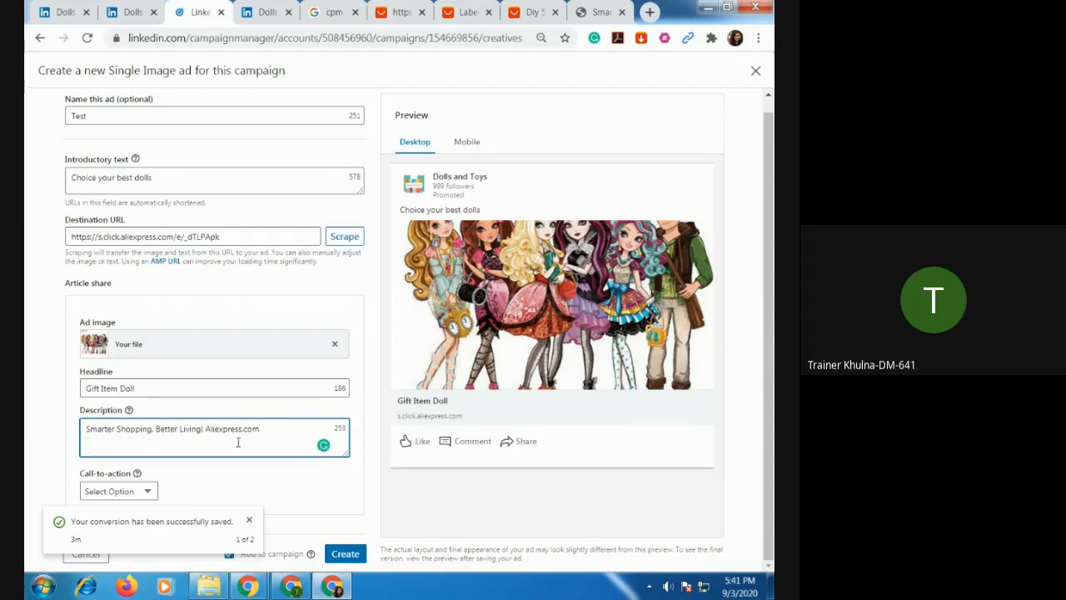
text(Smarter Shopping. Better Living! Aliexpress.com)
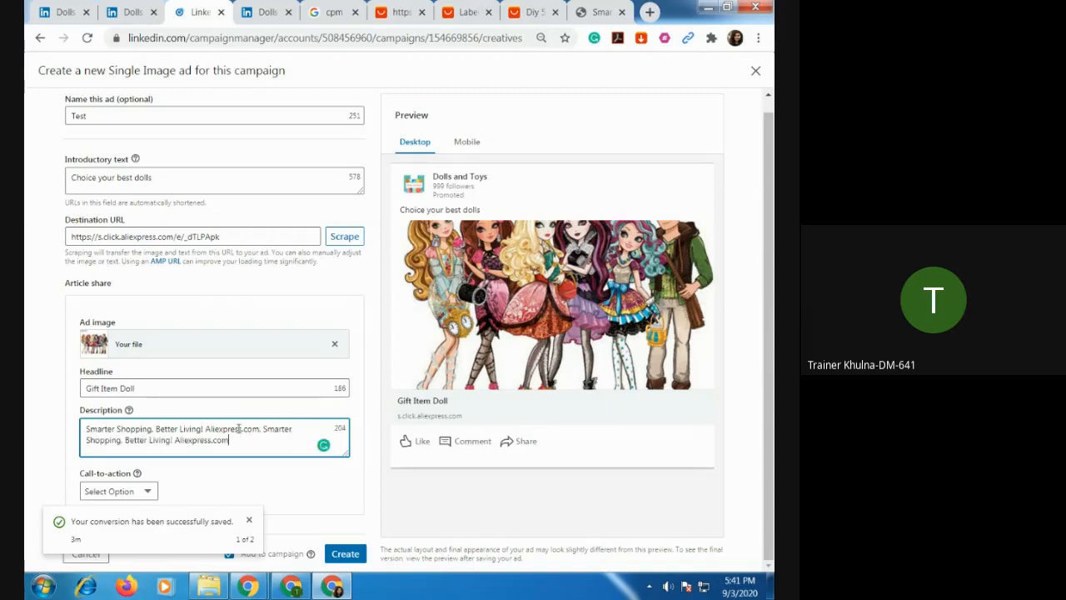
text(.)
key(ctrl+v)
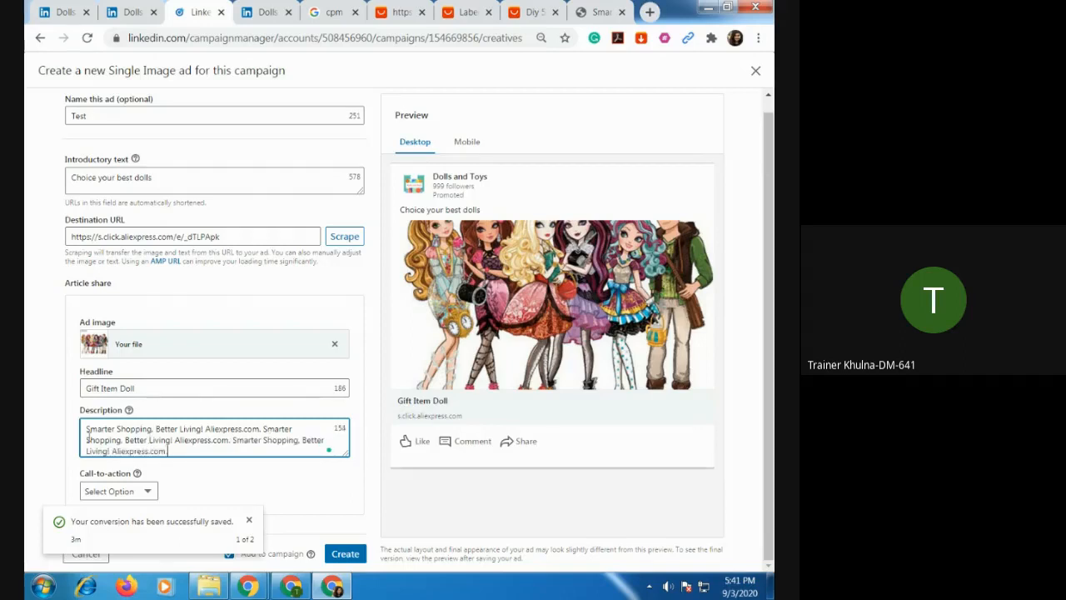
Replace the whole ad description with "Best doll house".
drag(85, 428, 202, 464)
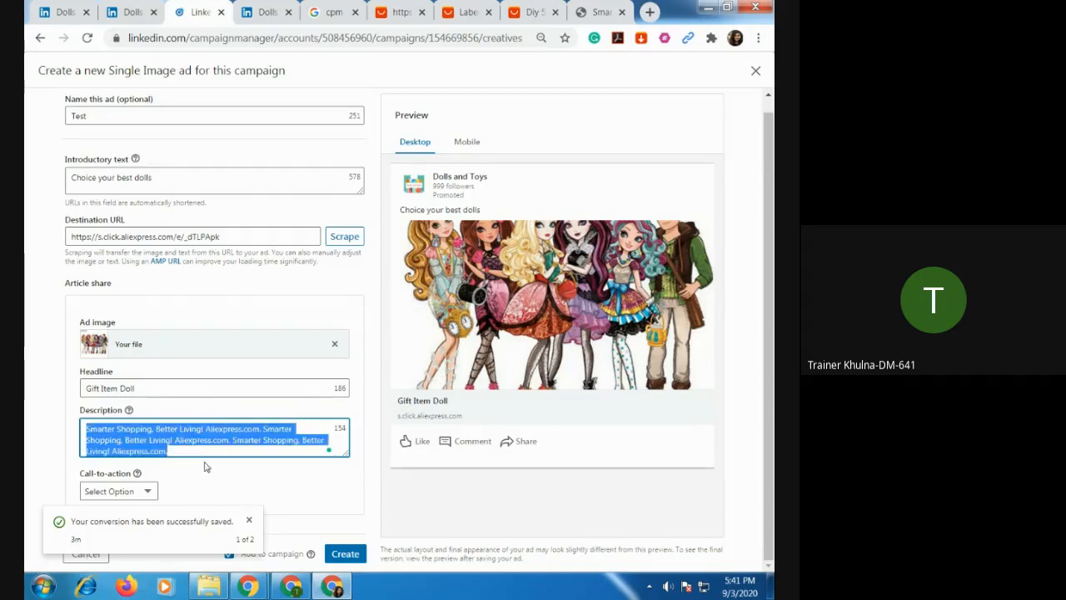
key(BackSpace)
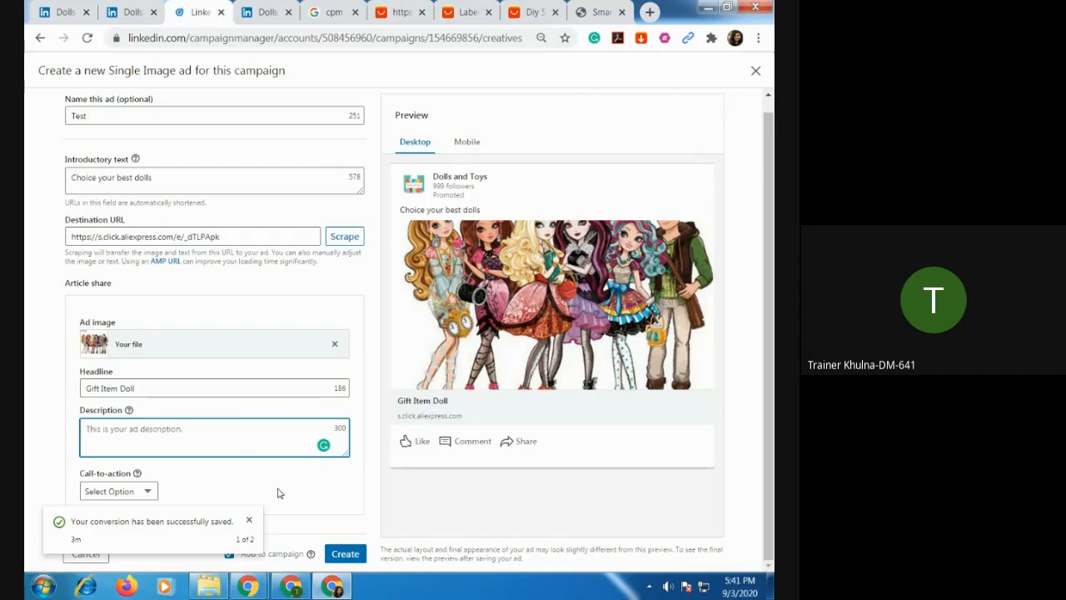
text(Best doll house)
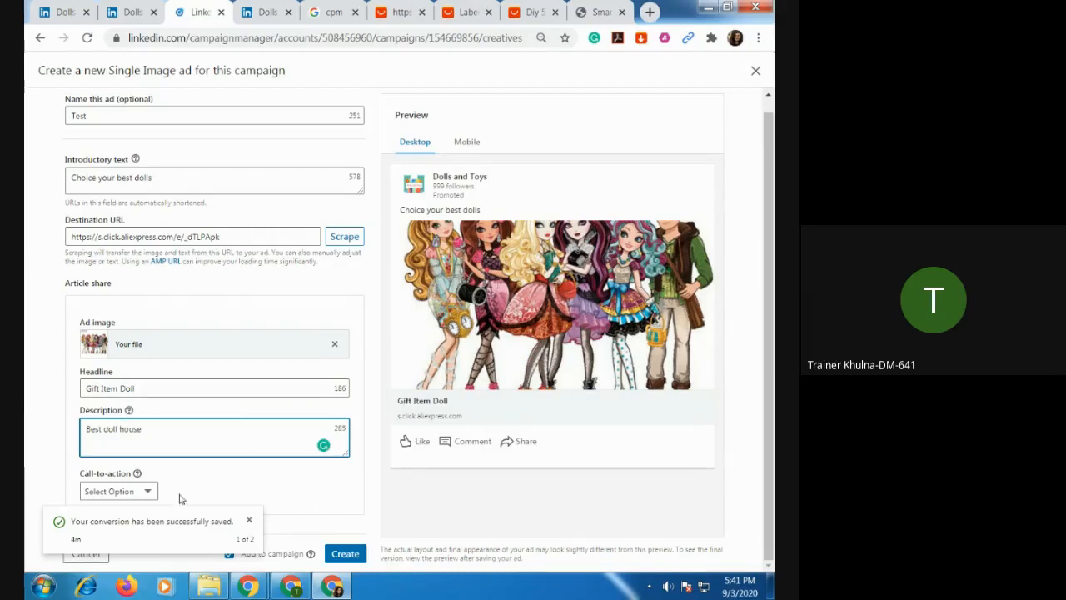
Set the ad's call-to-action to Learn More and dismiss the conversion notification covering the form.
click(148, 492)
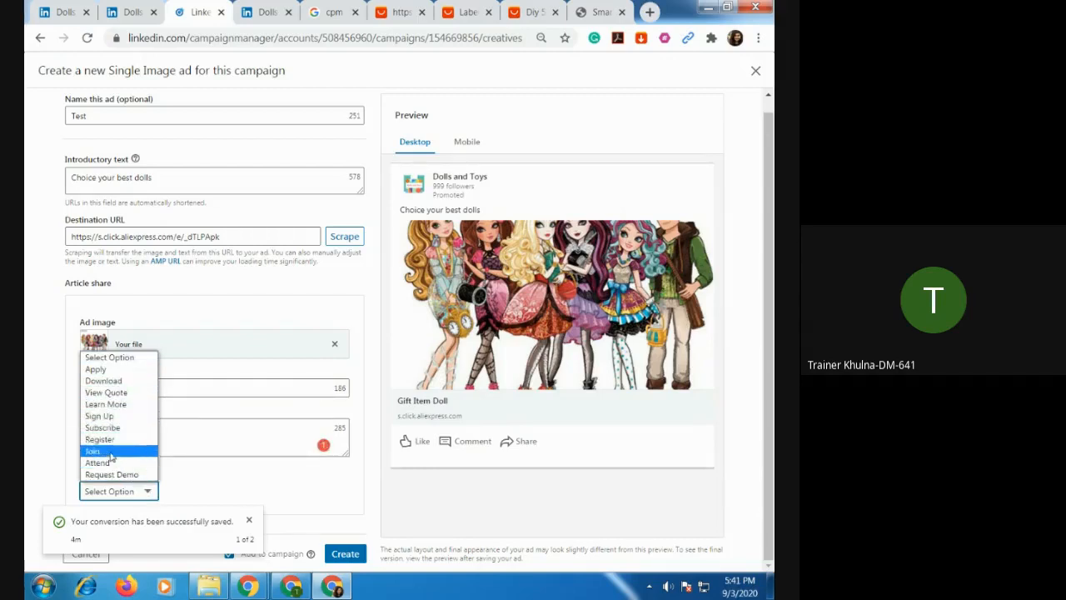
click(116, 408)
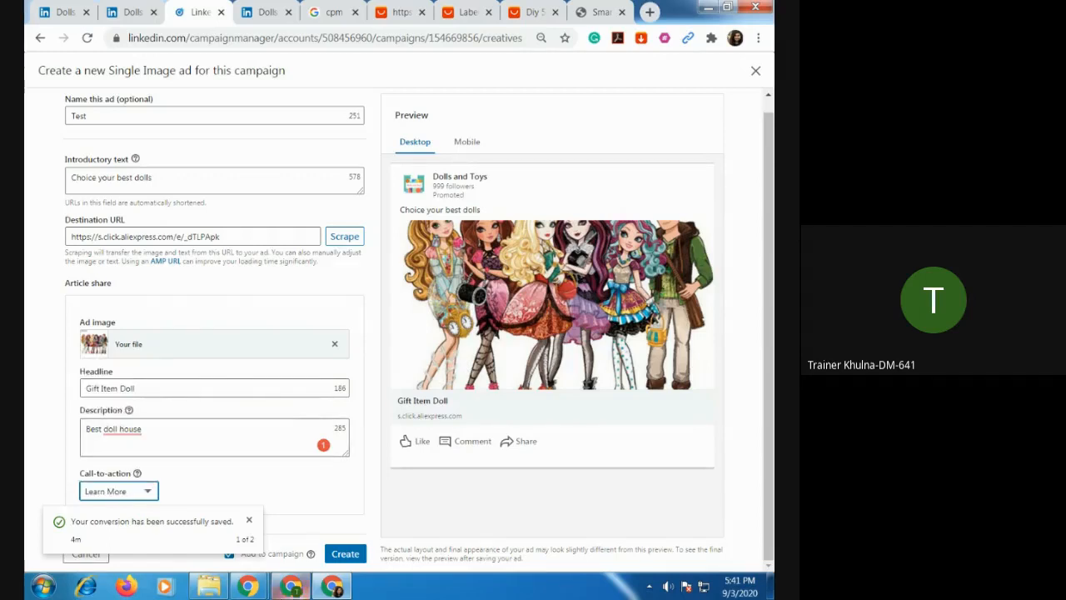
click(291, 587)
click(292, 587)
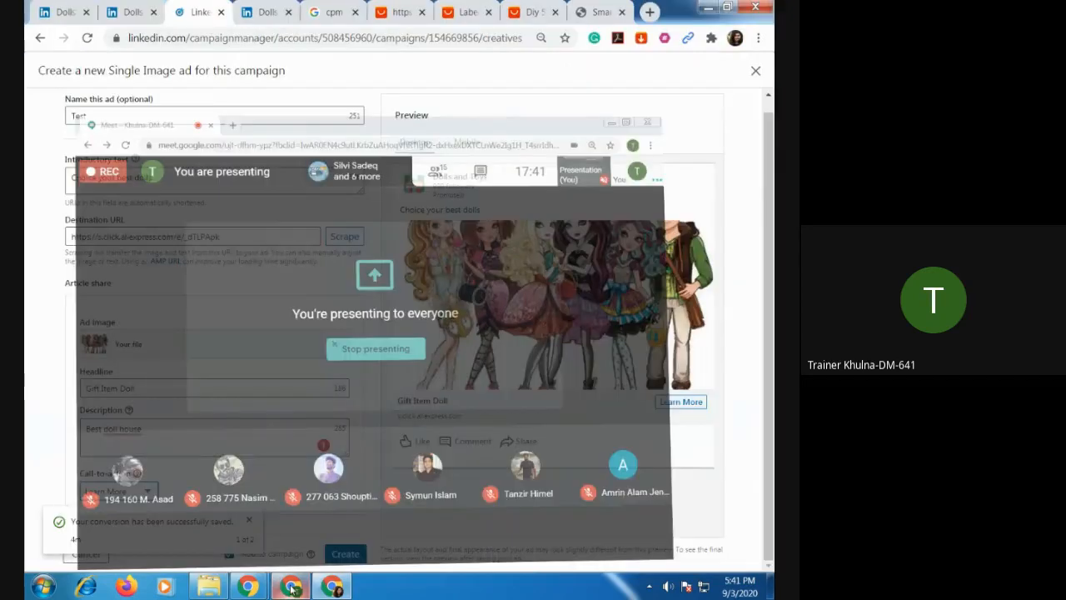
click(249, 519)
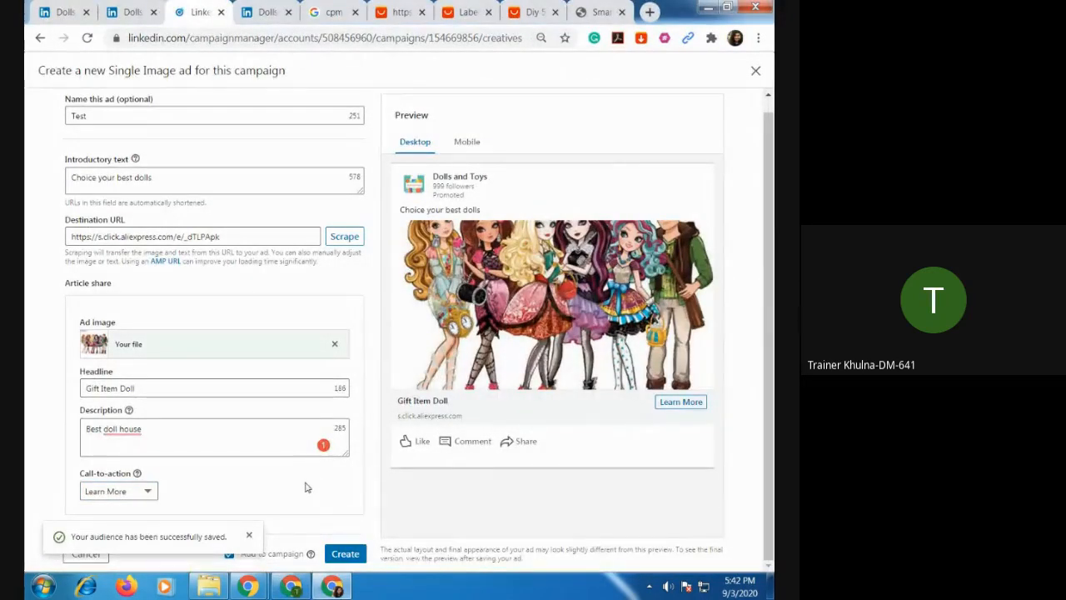
Dismiss the audience notification, create the Test single image ad in the campaign and check the actions available for it.
click(251, 535)
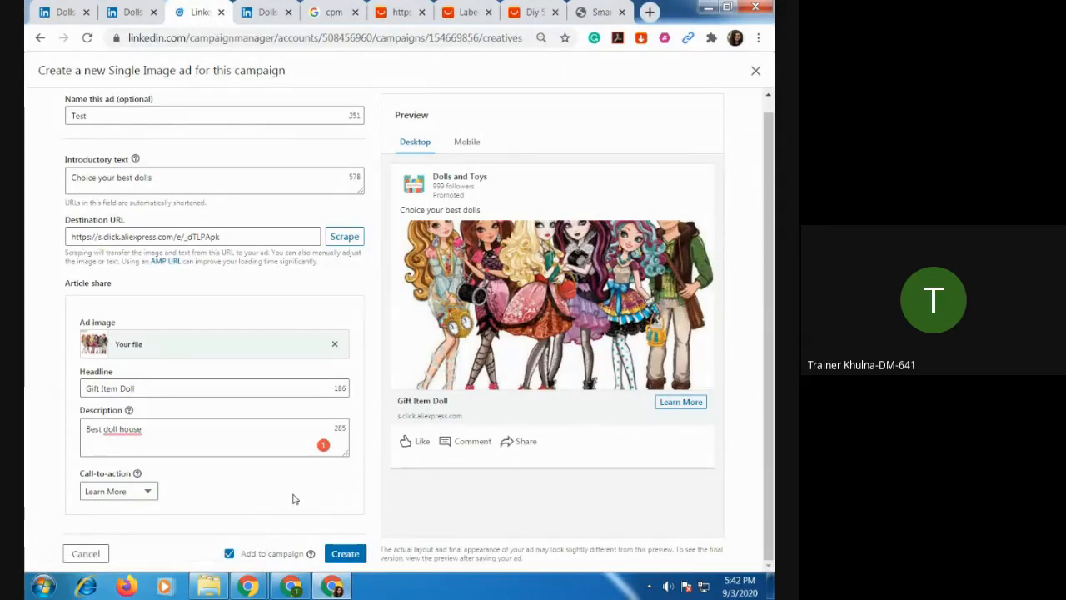
click(347, 554)
click(347, 555)
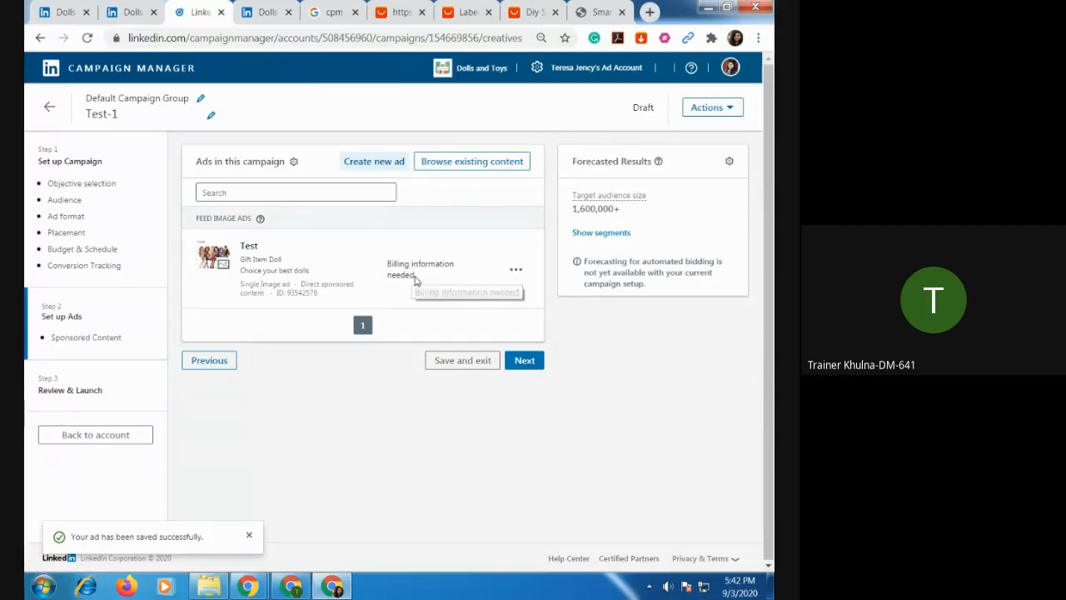
click(515, 273)
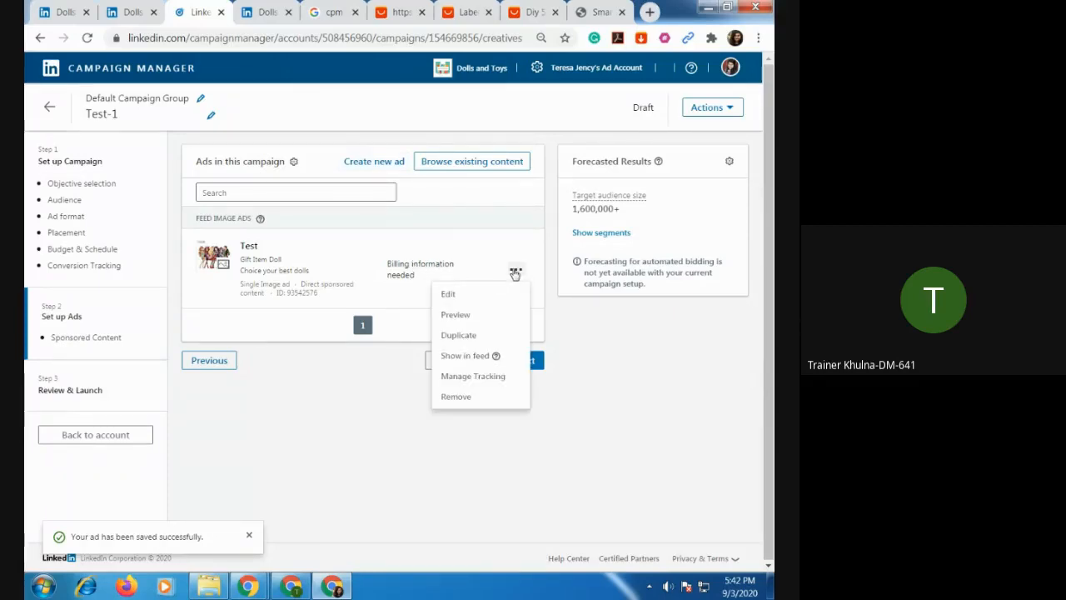
click(399, 276)
Proceed to the Review & Launch stage, look through the Test-1 campaign's settings and launch the campaign.
click(513, 366)
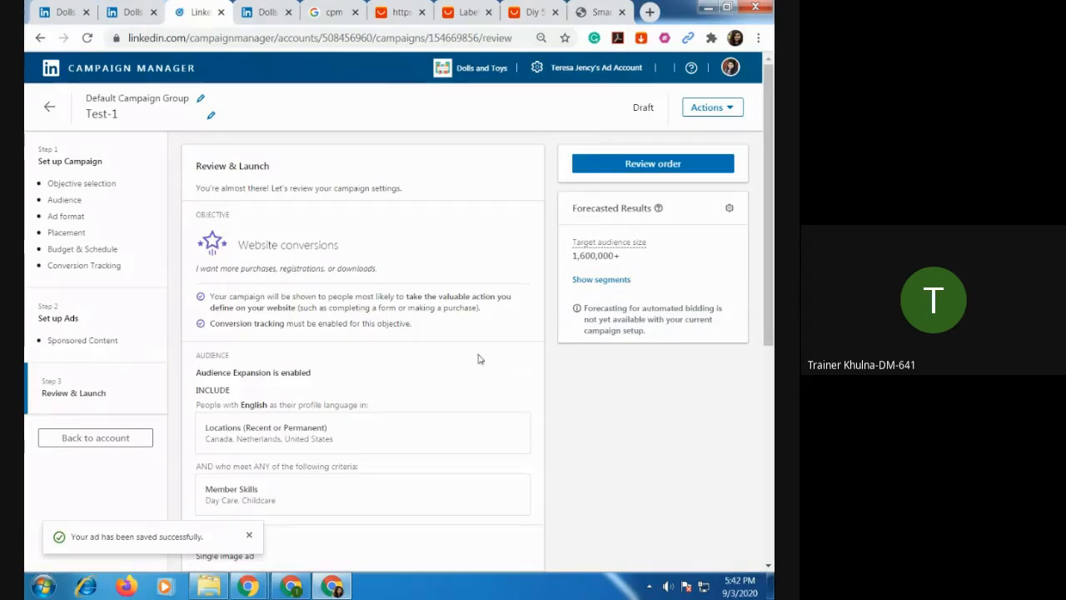
scroll(442, 357, down, 5)
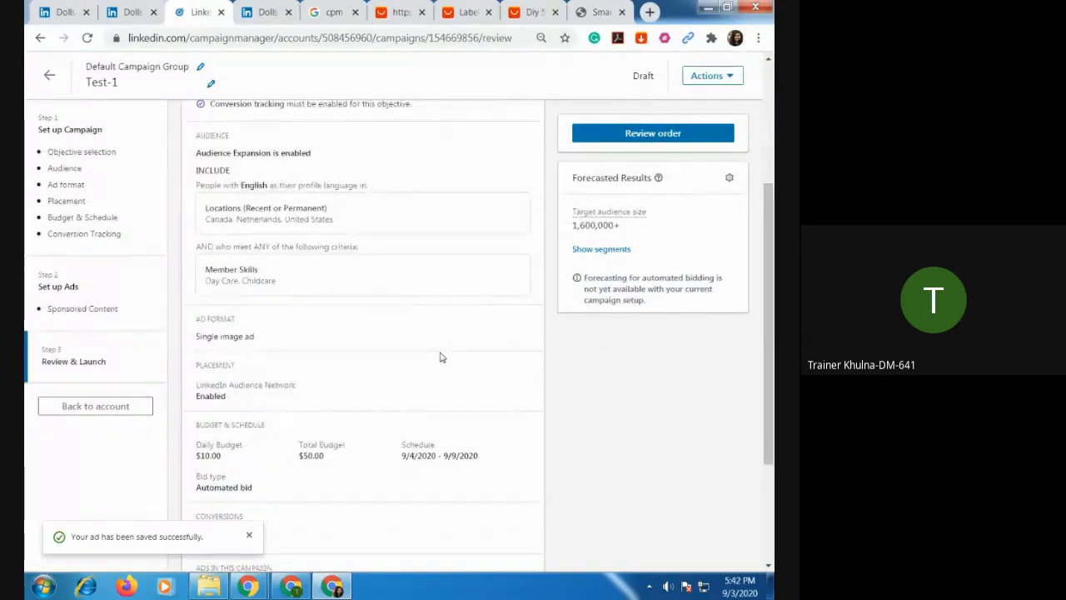
scroll(441, 357, down, 2)
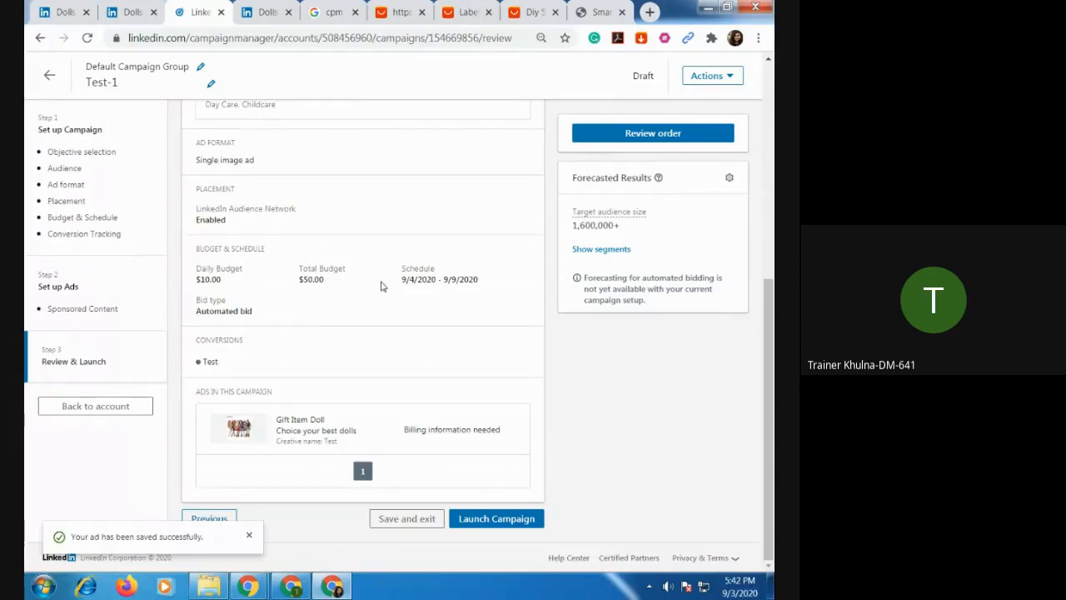
scroll(381, 284, up, 8)
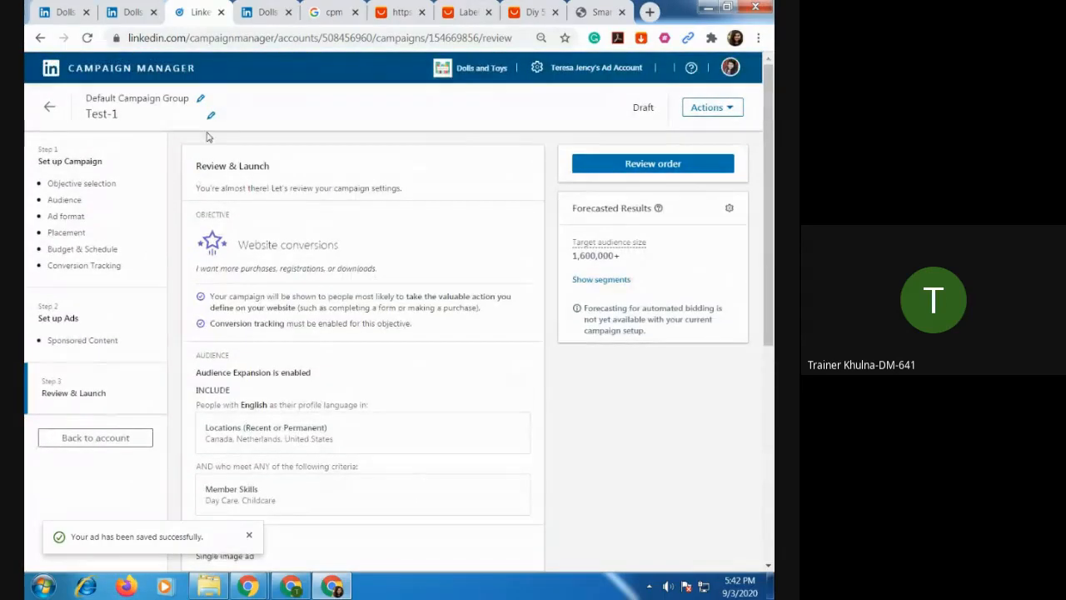
scroll(392, 341, down, 5)
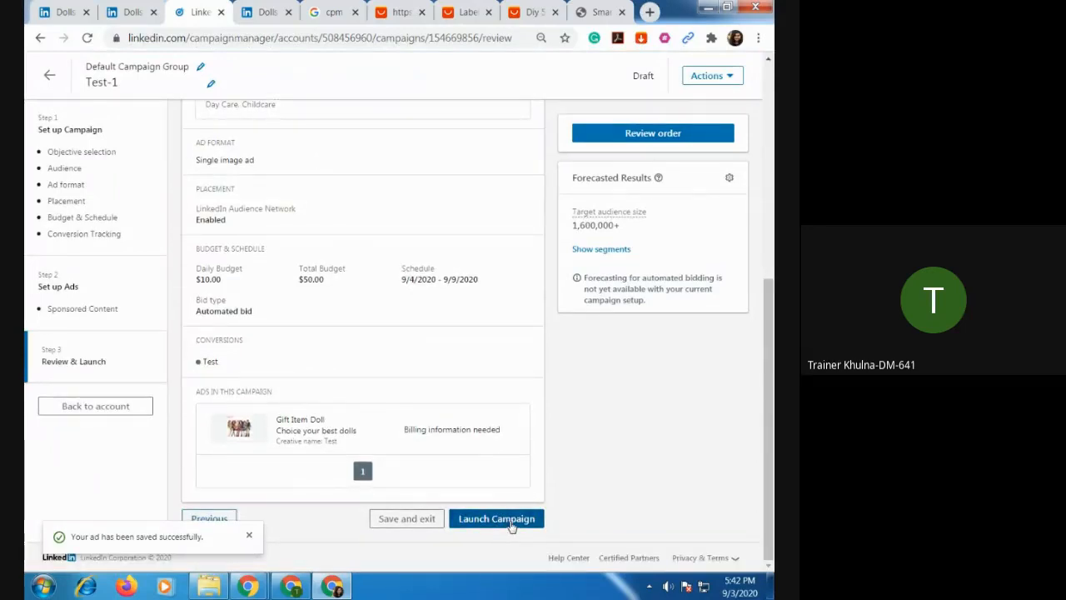
click(511, 519)
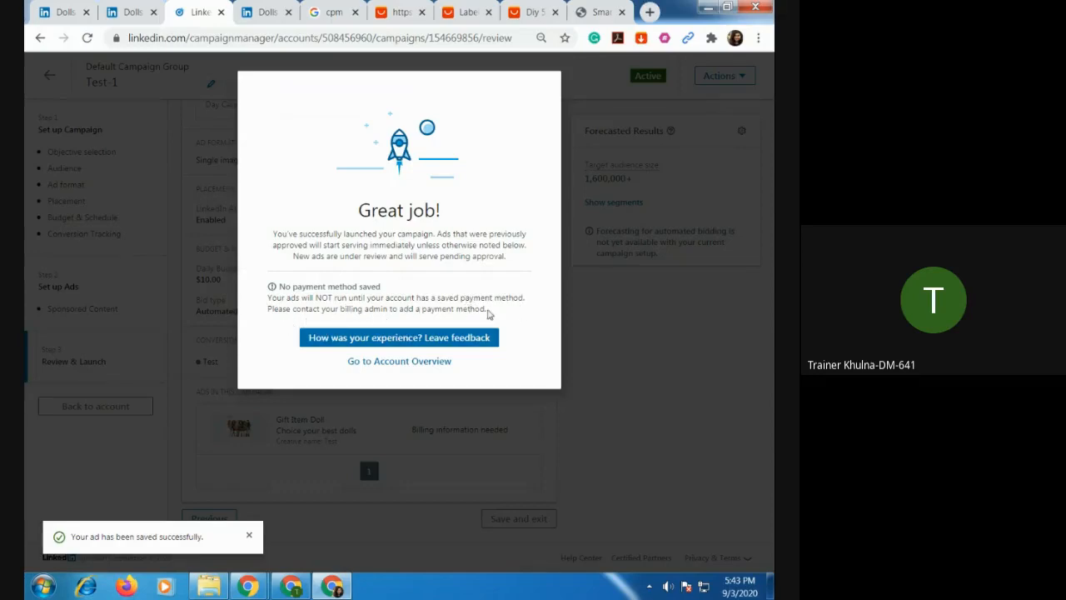
Open the campaign feedback survey and return to the campaign's review page without answering it.
click(385, 343)
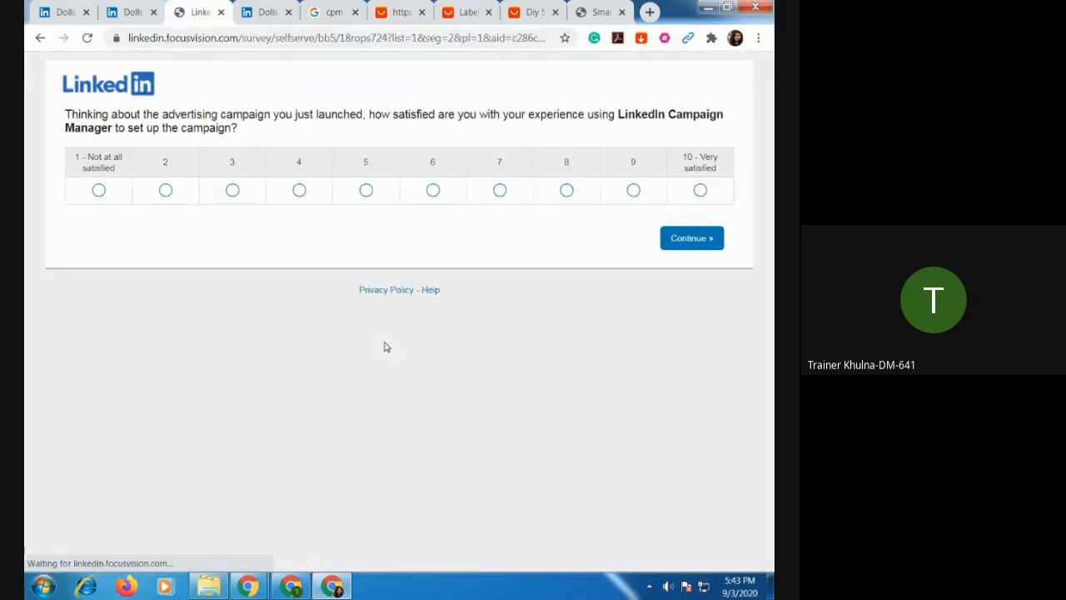
click(40, 40)
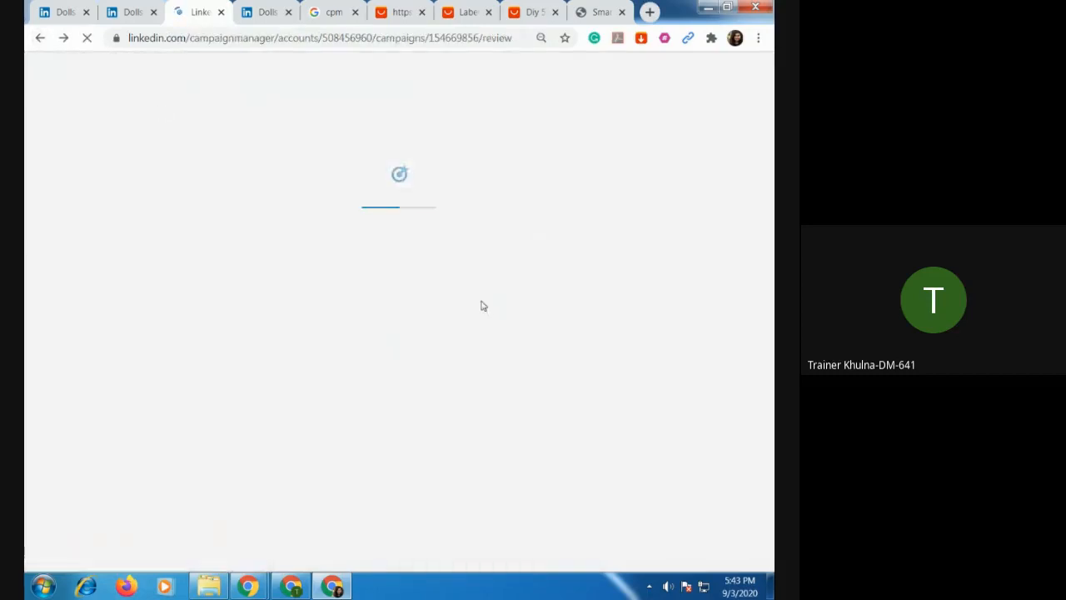
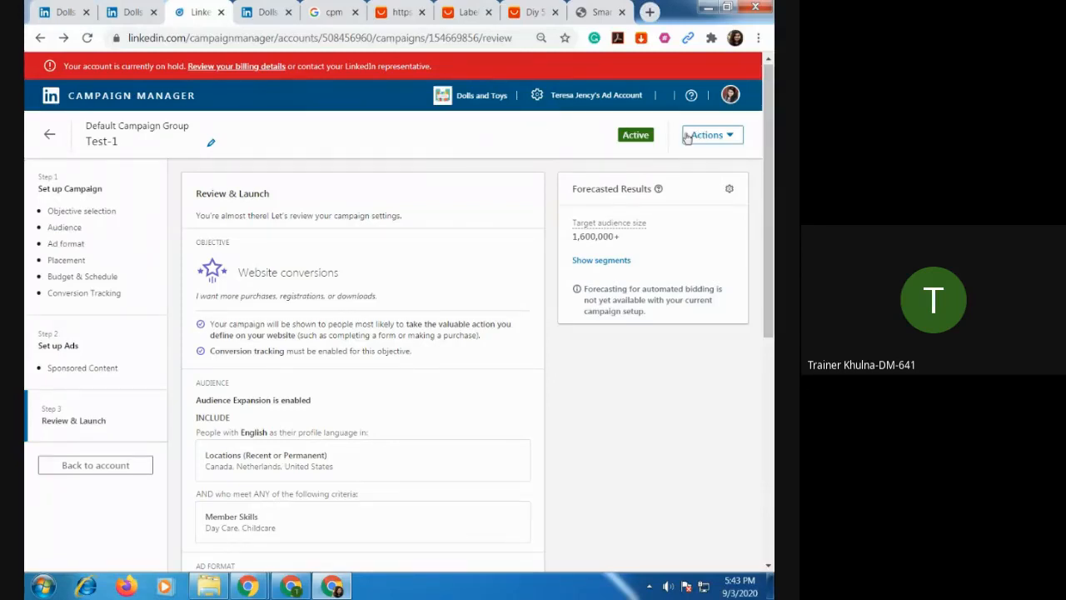
Open the ad account's Billing center to view its payment method and billing activity.
click(546, 98)
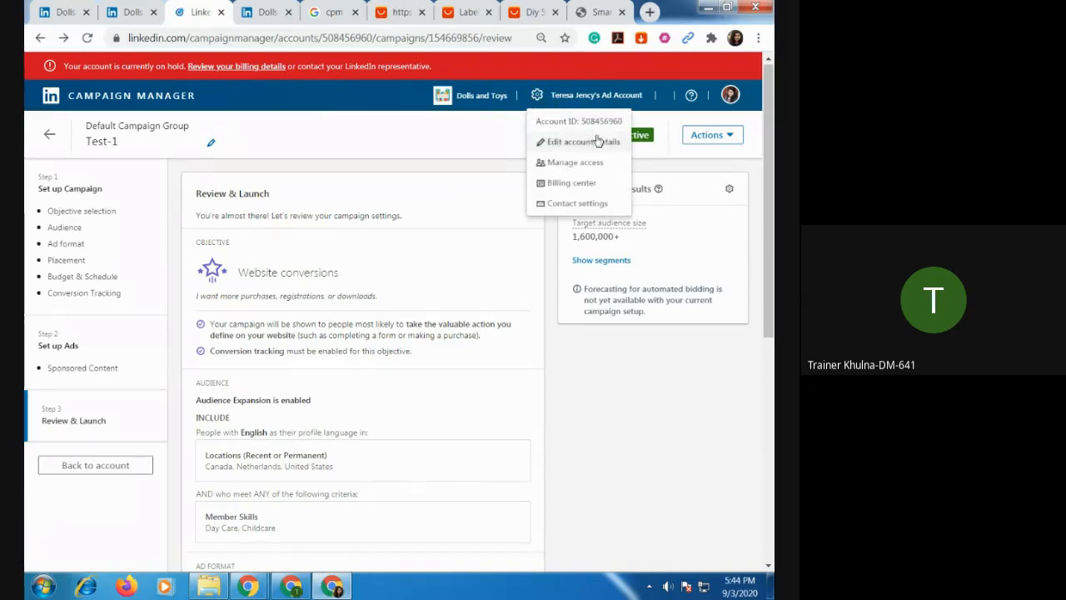
click(583, 183)
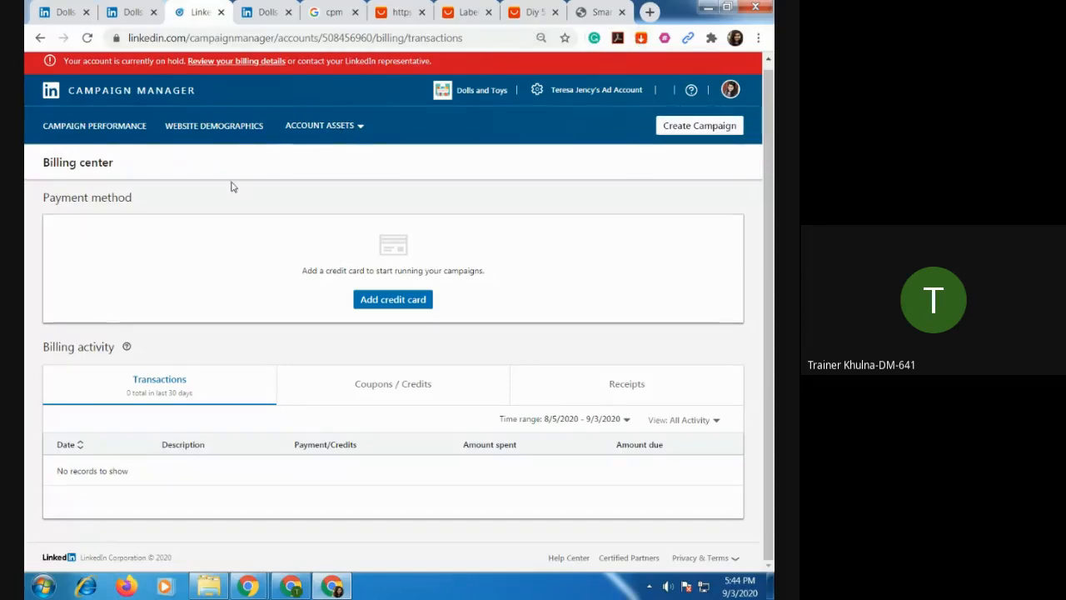
Close the extra Dolls and Toys company page tab and the Campaign Manager tab.
click(267, 13)
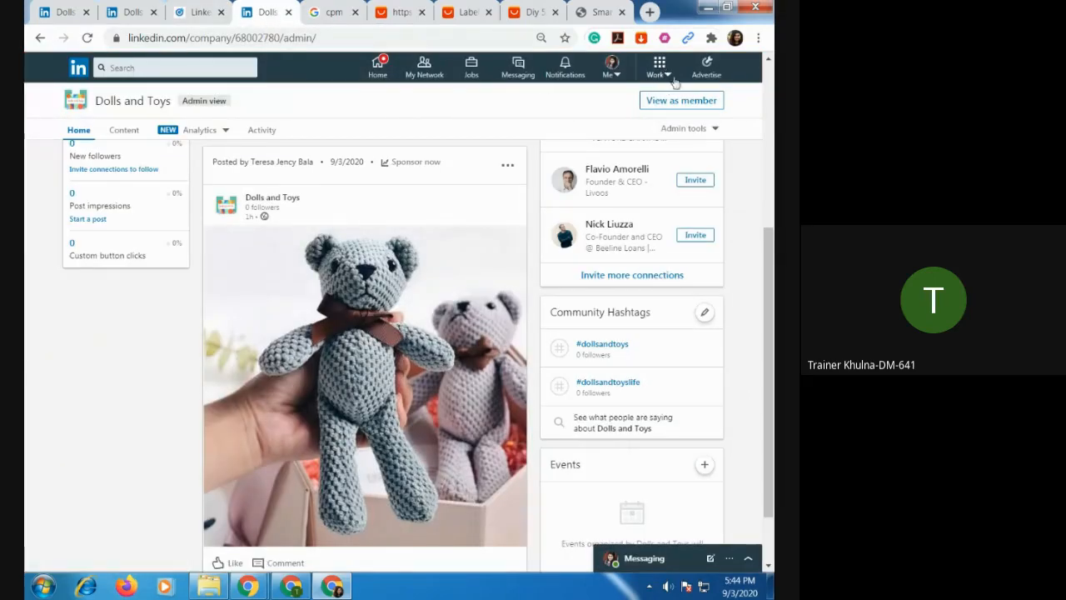
click(288, 13)
click(210, 14)
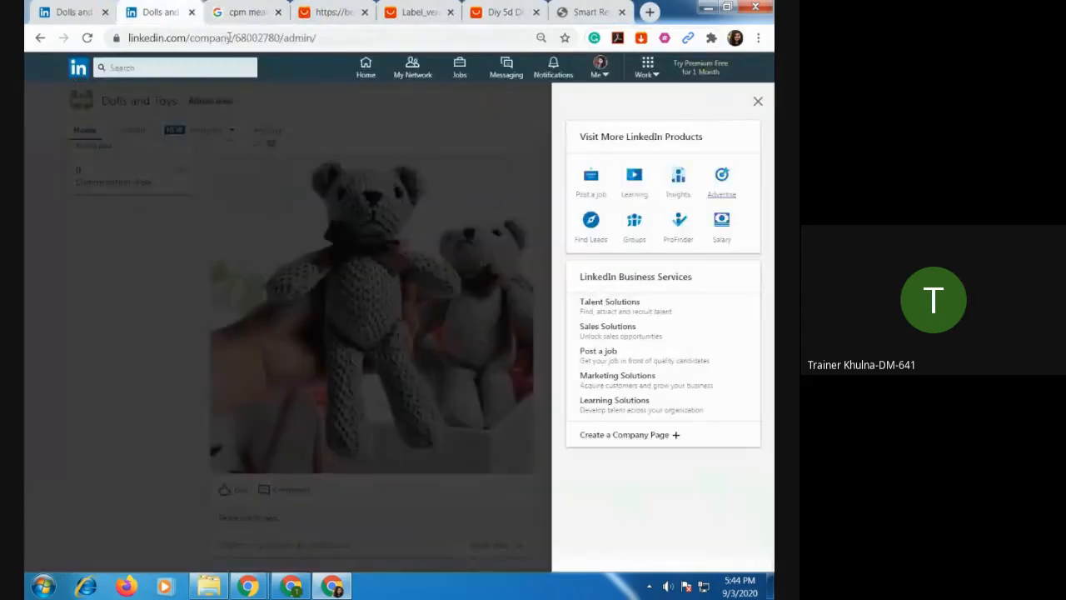
Reopen Campaign Manager from the Dolls and Toys admin page and look across the accounts table.
click(158, 12)
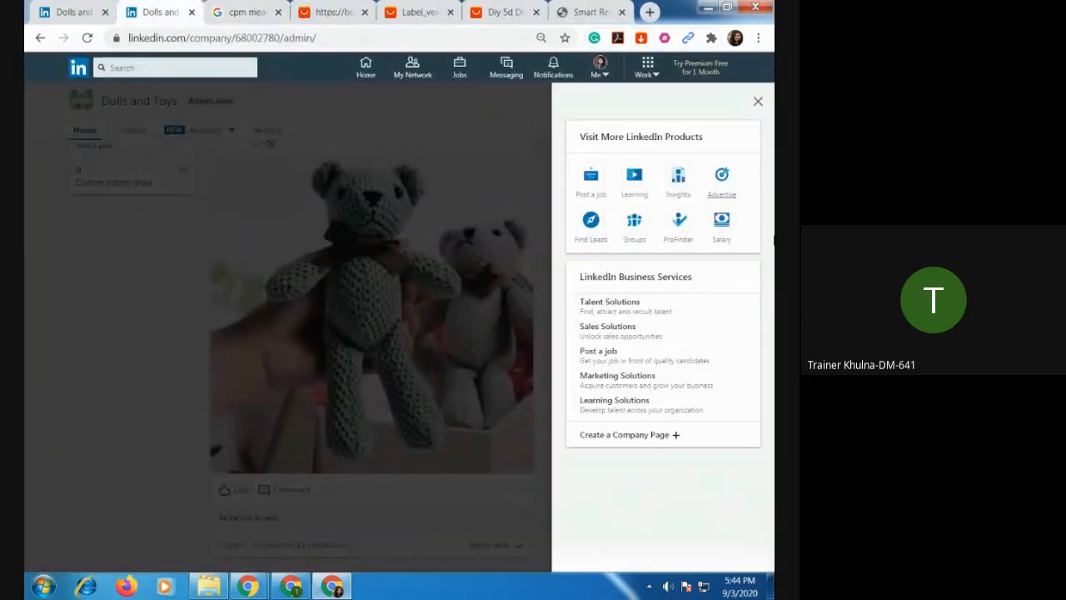
click(721, 180)
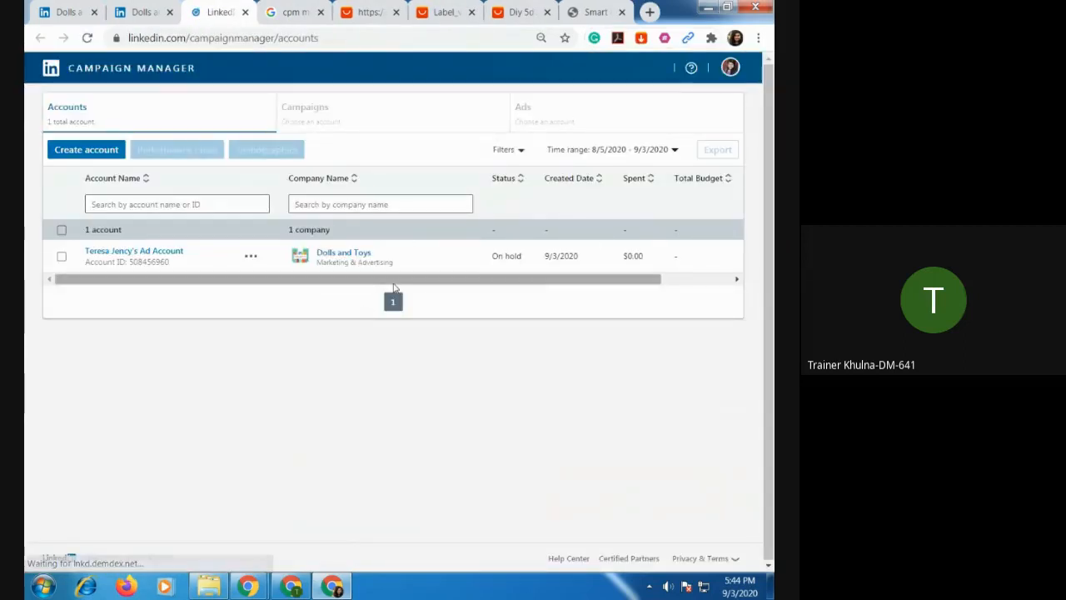
drag(392, 284, 562, 286)
drag(650, 283, 300, 324)
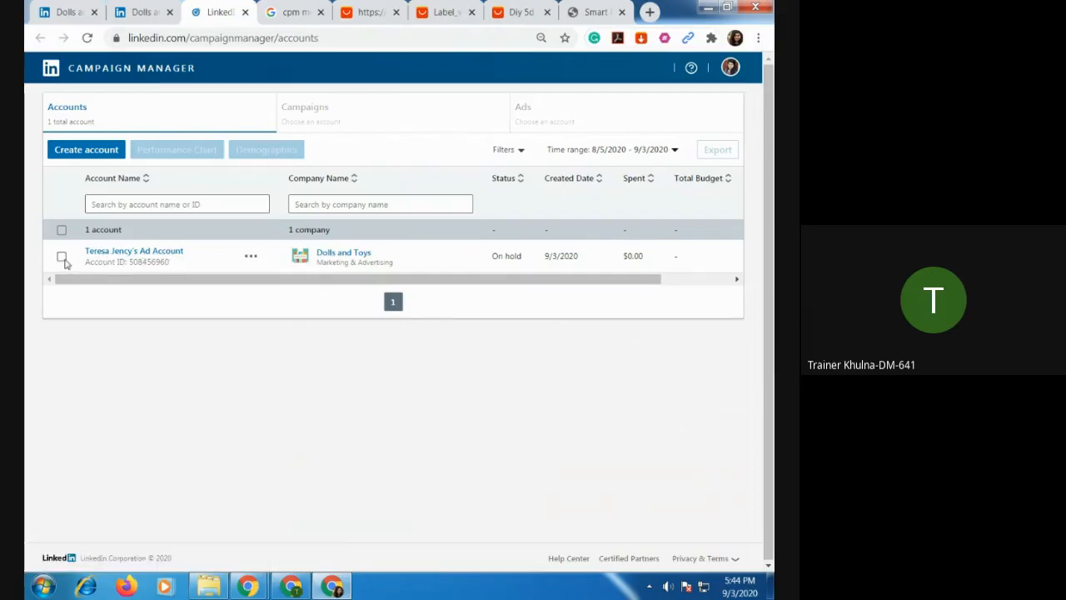
Open the ad account linked to Dolls and Toys, revisit the accounts list and return to the account's campaign groups.
click(121, 252)
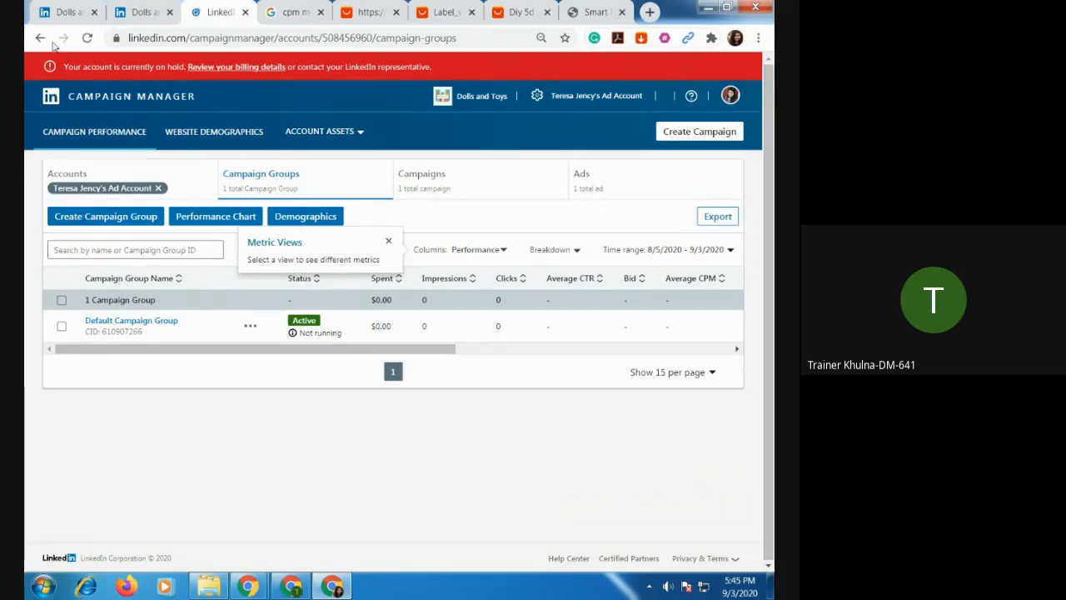
click(73, 176)
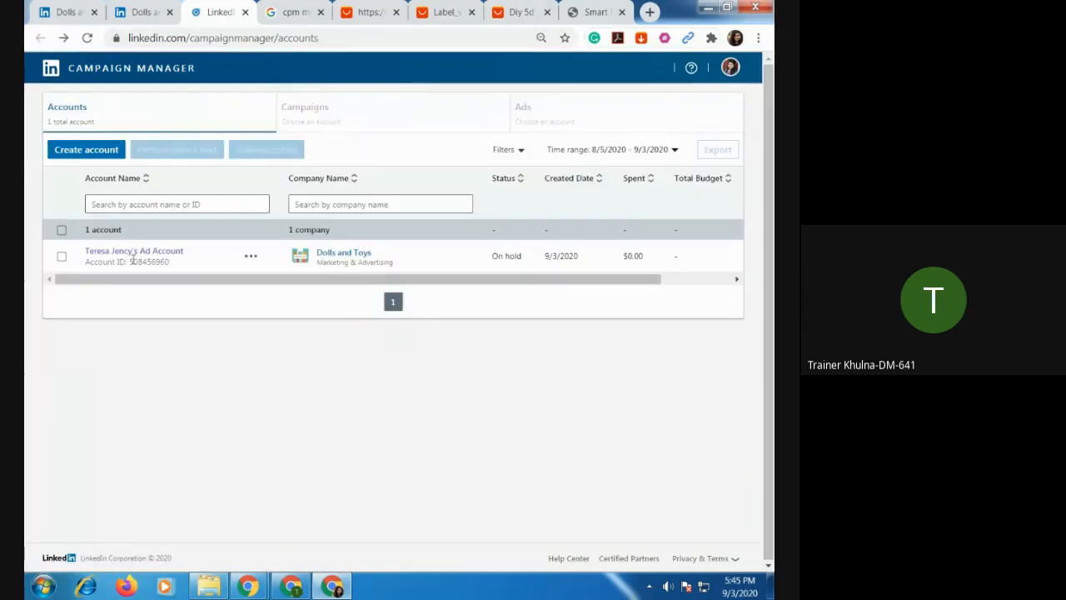
click(144, 252)
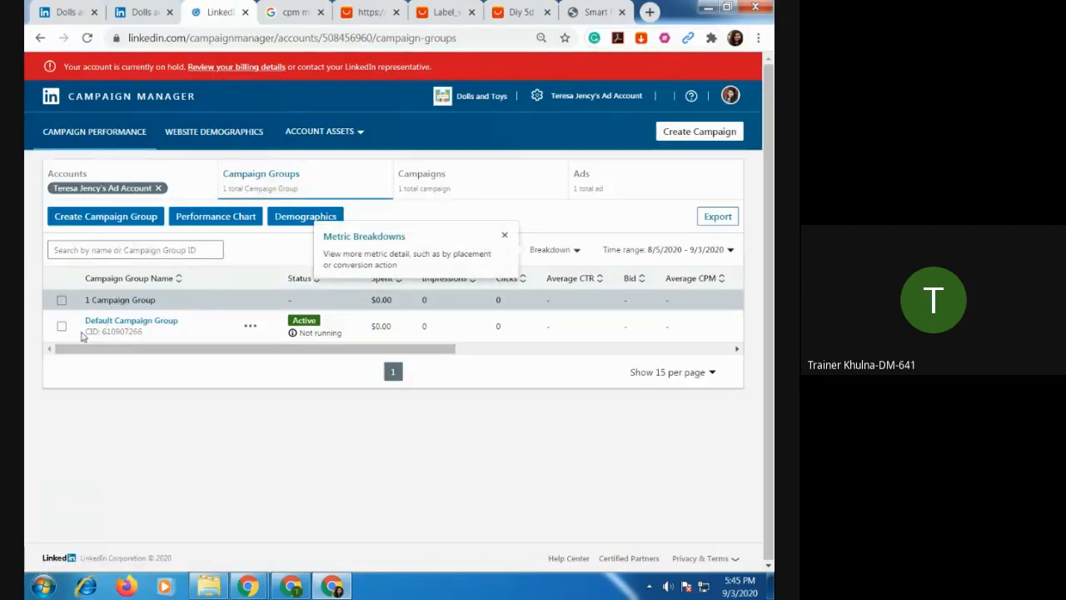
Check the actions available for the Default Campaign Group and sort the campaign groups by status.
click(61, 325)
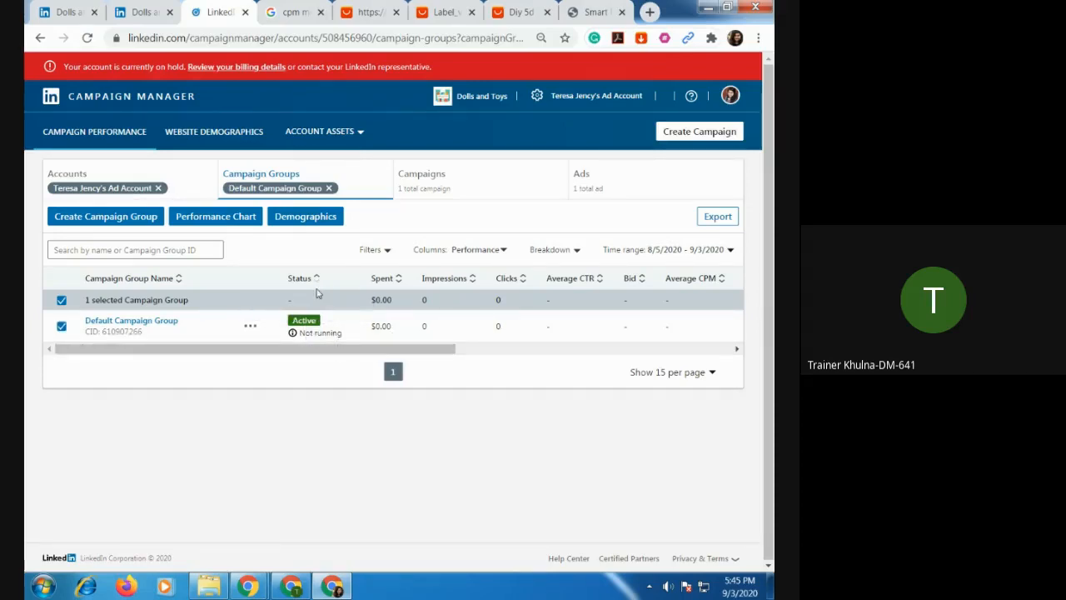
click(61, 325)
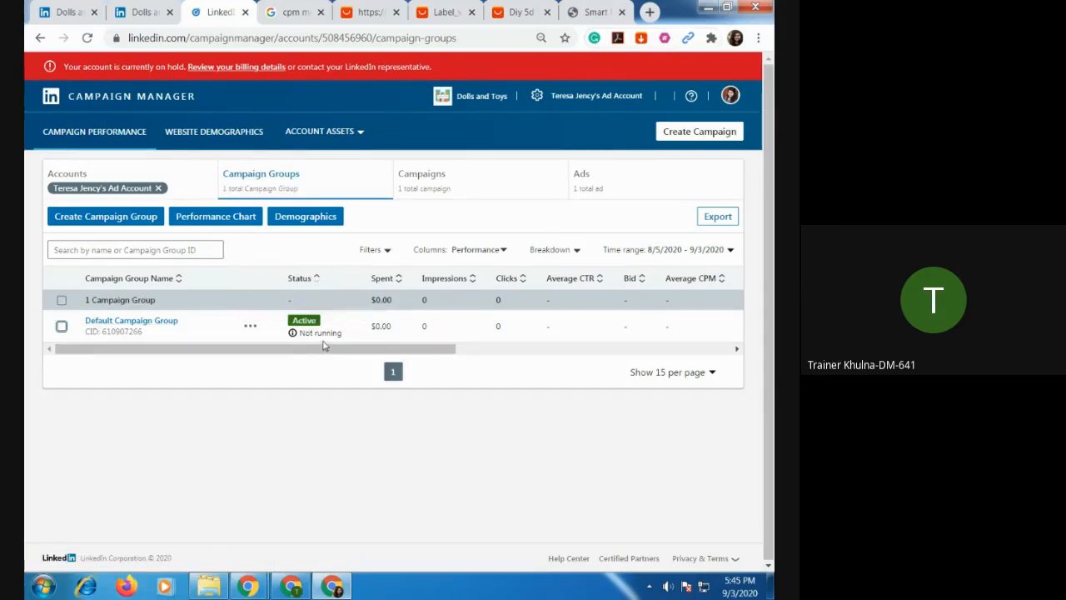
click(252, 327)
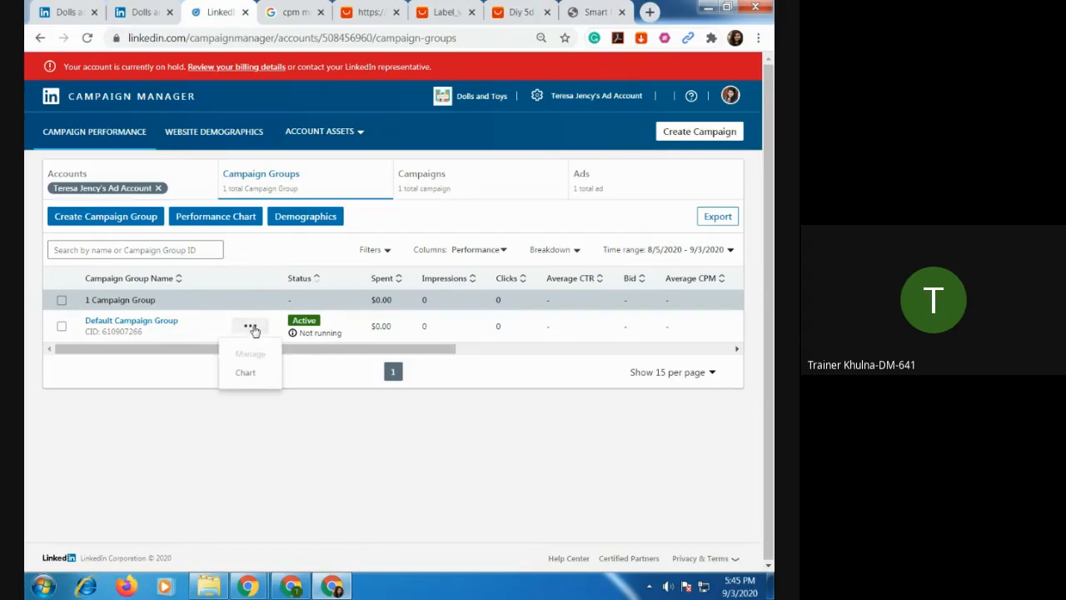
click(317, 283)
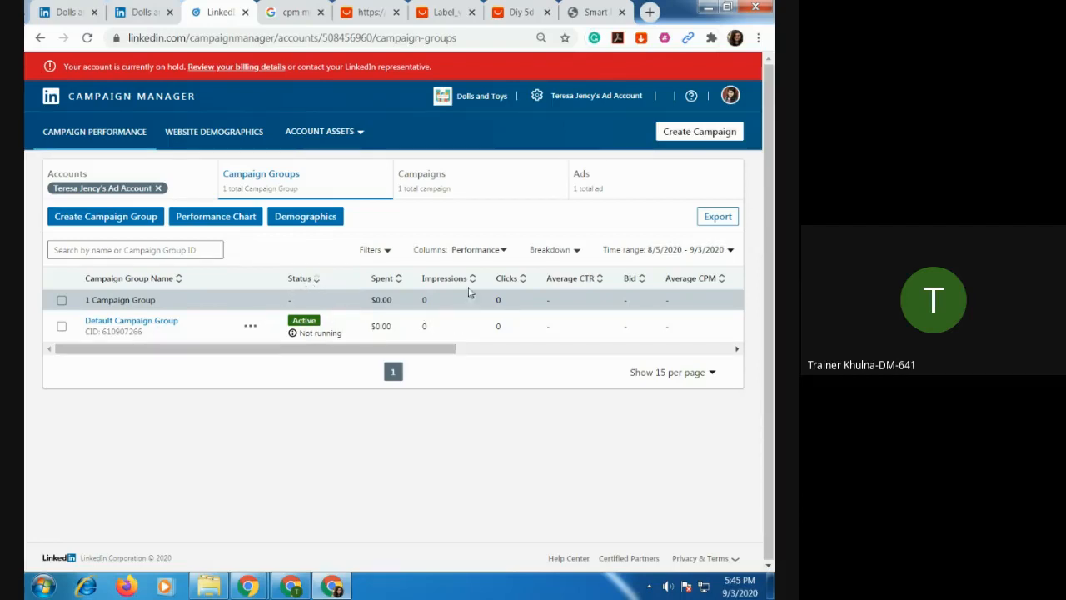
Select the Default Campaign Group and look through all of its performance columns.
click(62, 327)
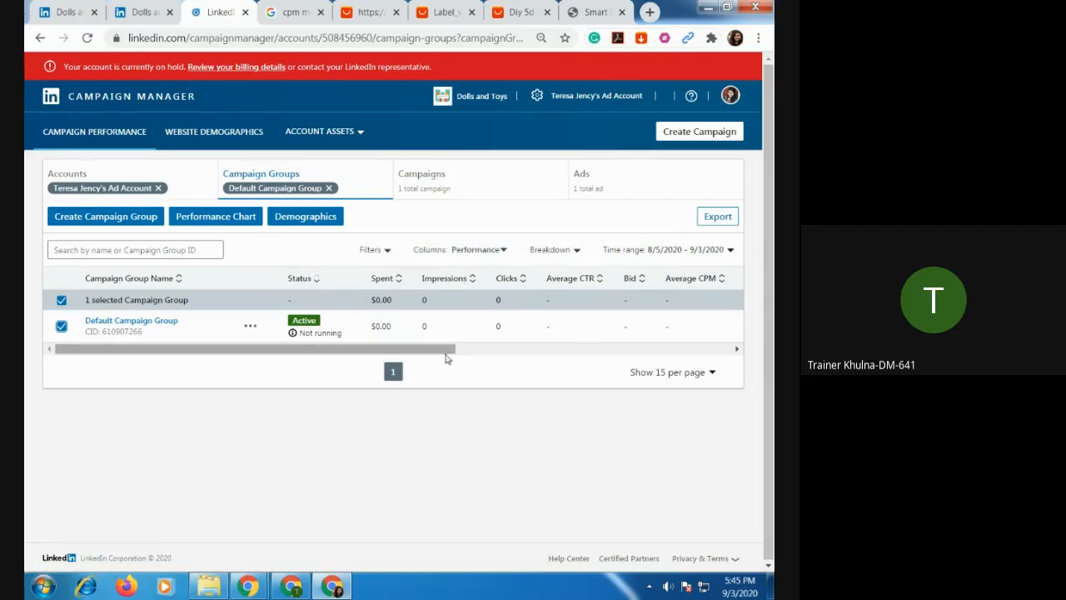
drag(453, 350, 747, 382)
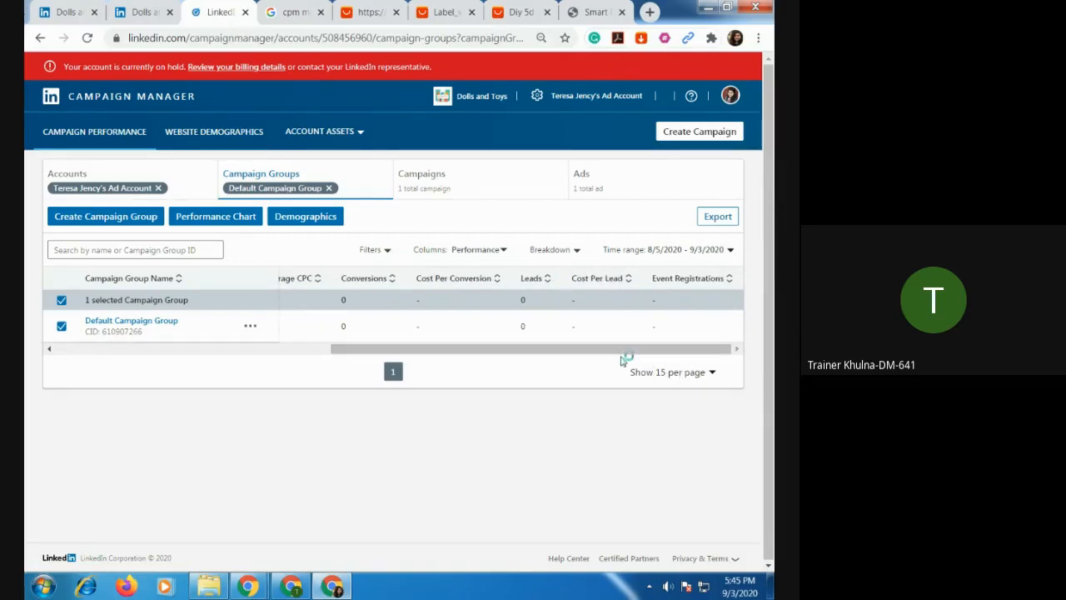
drag(581, 349, 221, 392)
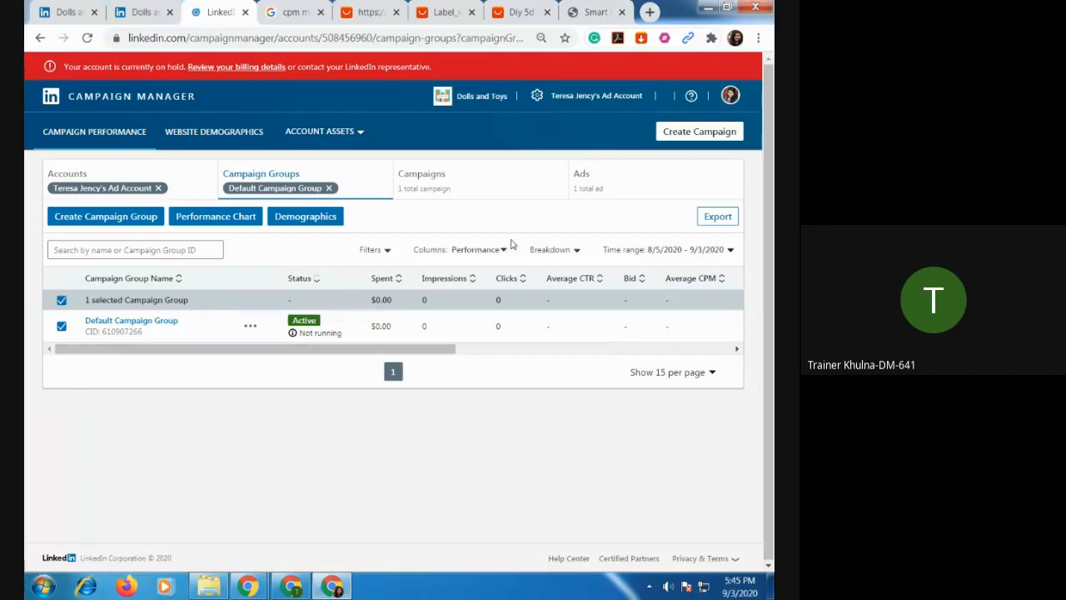
Show the campaigns in the Default Campaign Group and set the Test-1 campaign's status to Paused.
click(432, 183)
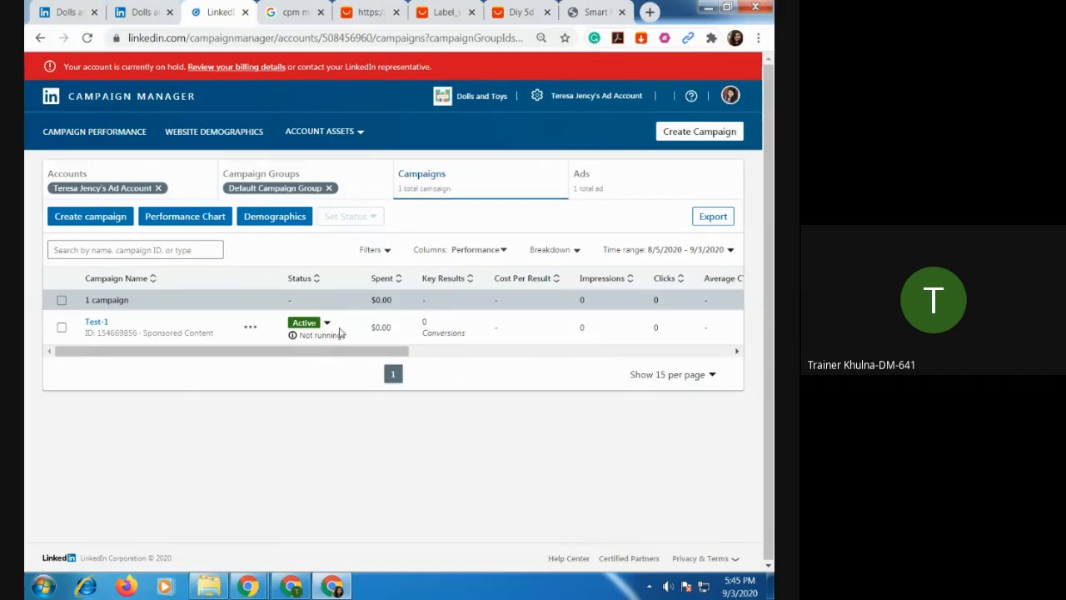
mouse_move(324, 331)
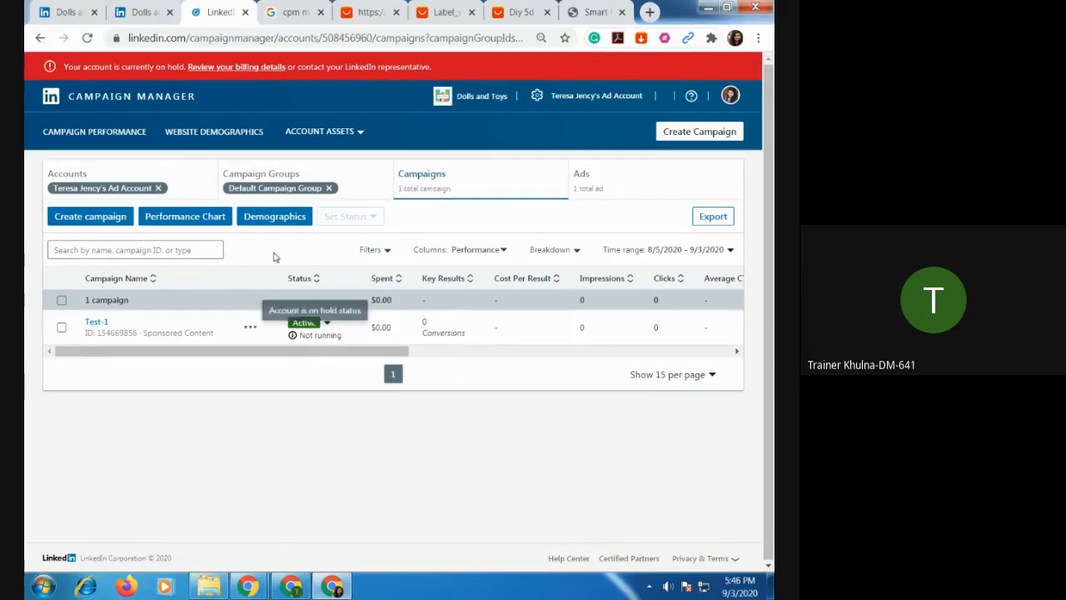
click(327, 323)
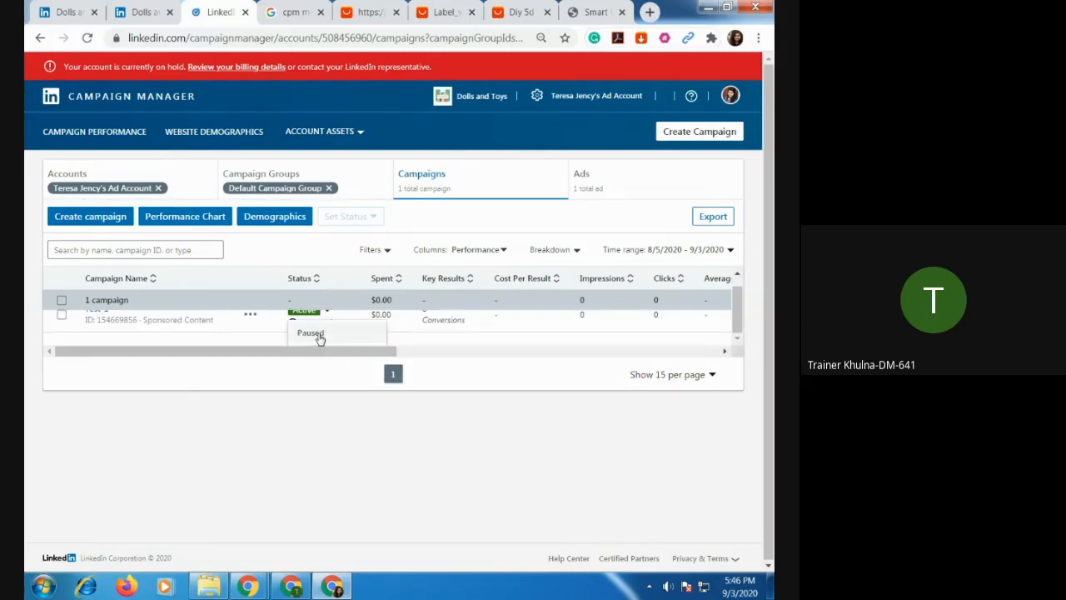
click(310, 333)
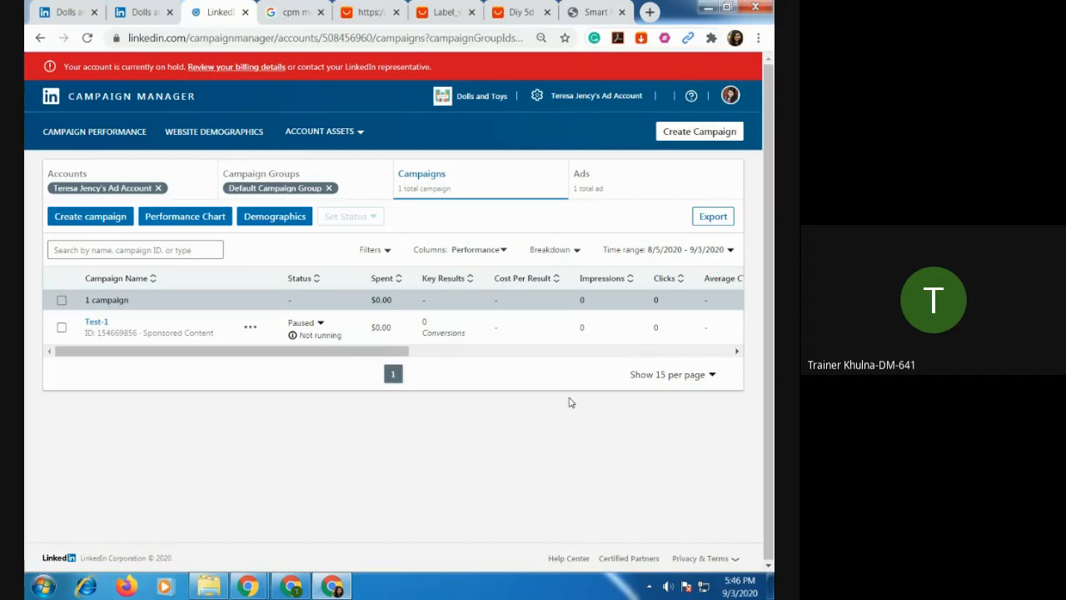
Reactivate the paused Test-1 campaign.
mouse_move(321, 337)
click(321, 324)
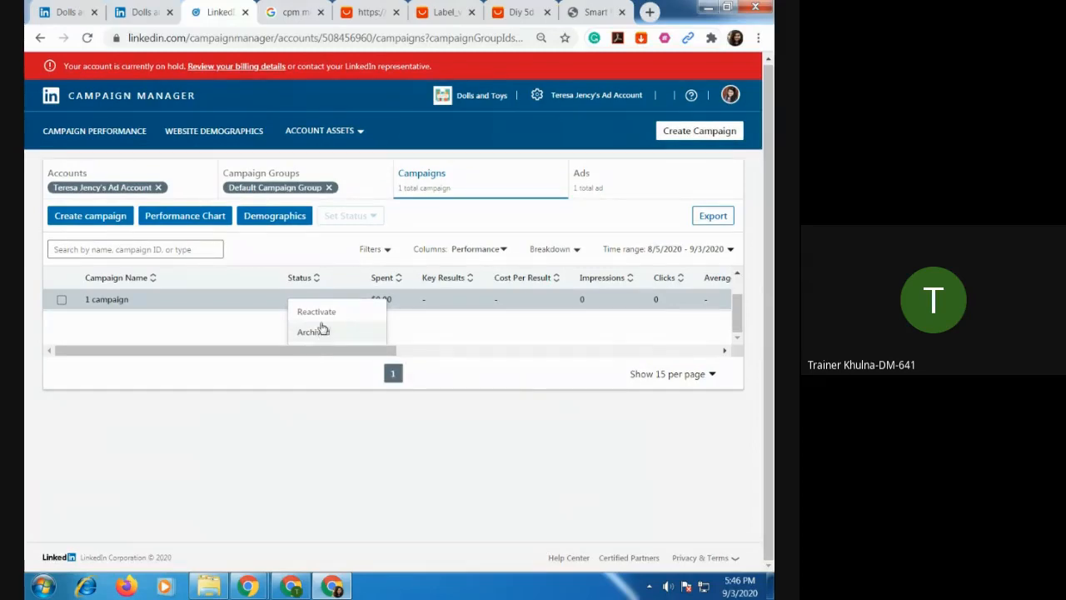
click(323, 320)
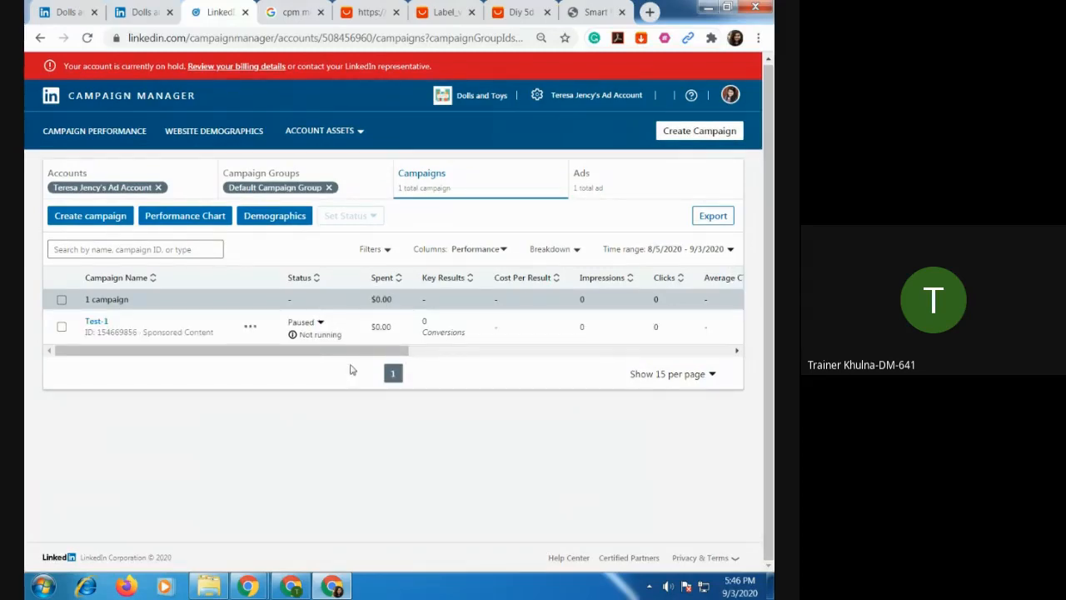
Set the reactivated Test-1 campaign's status back to Paused.
mouse_move(333, 339)
click(325, 324)
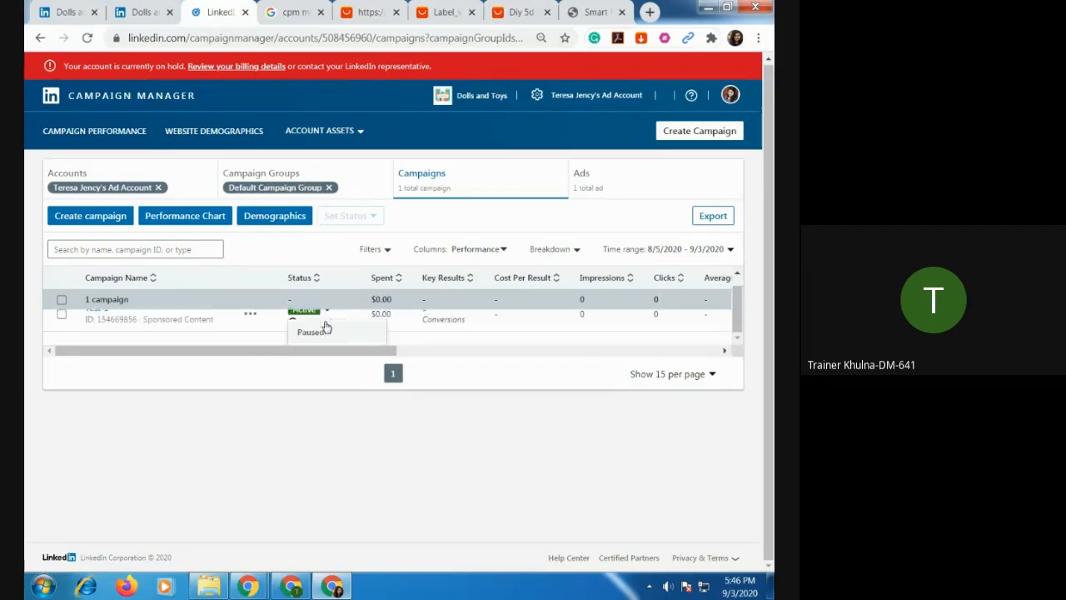
click(322, 337)
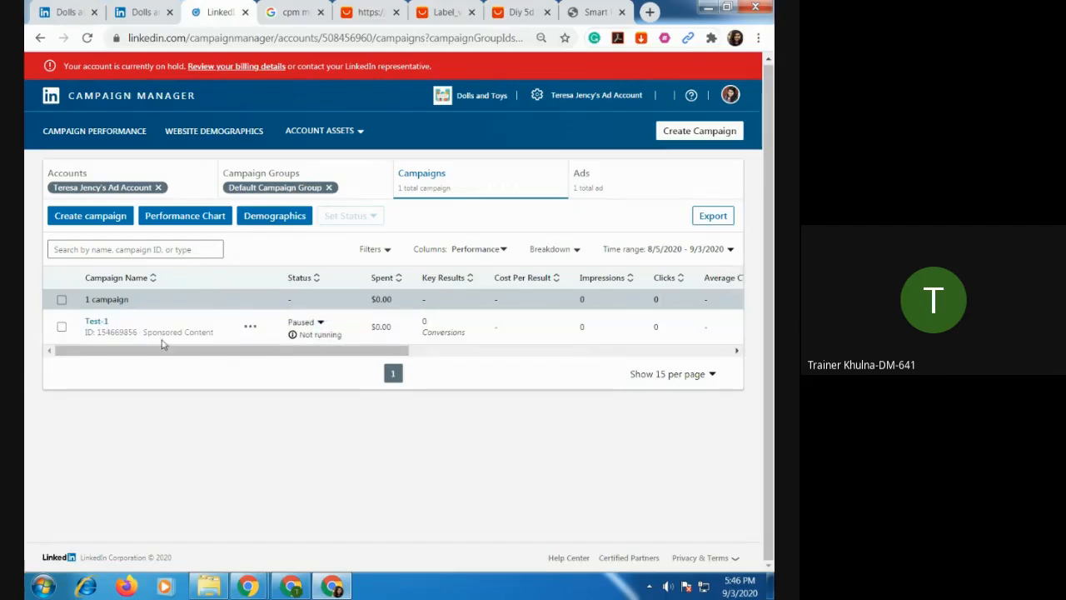
Select the Test-1 campaign and check its available actions and status options.
click(62, 327)
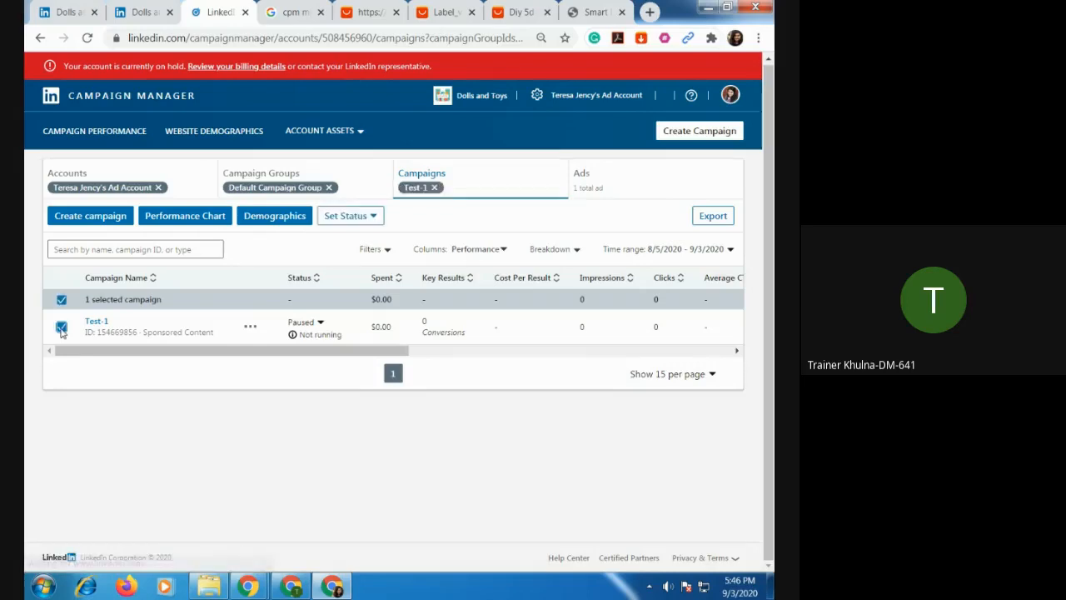
click(249, 330)
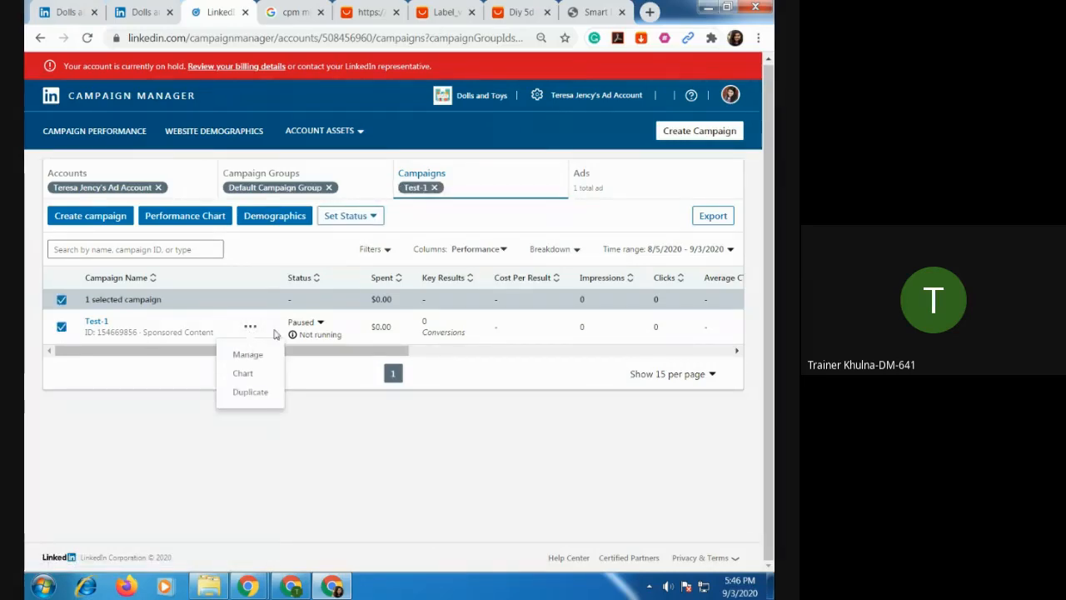
click(377, 218)
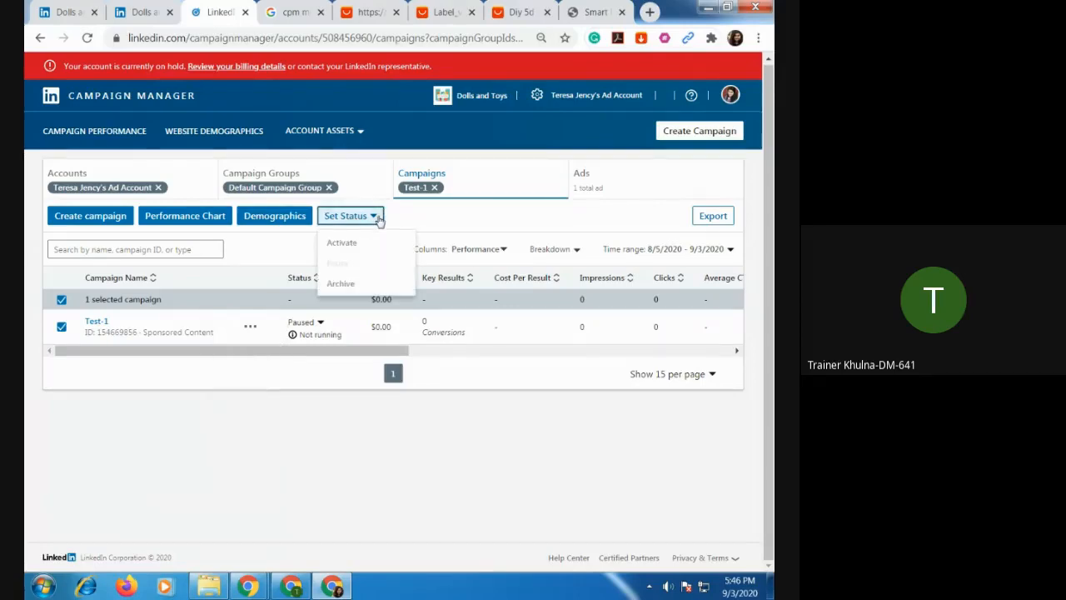
Open the Test-1 campaign's settings through its Manage action and check the campaign actions offered there.
click(252, 328)
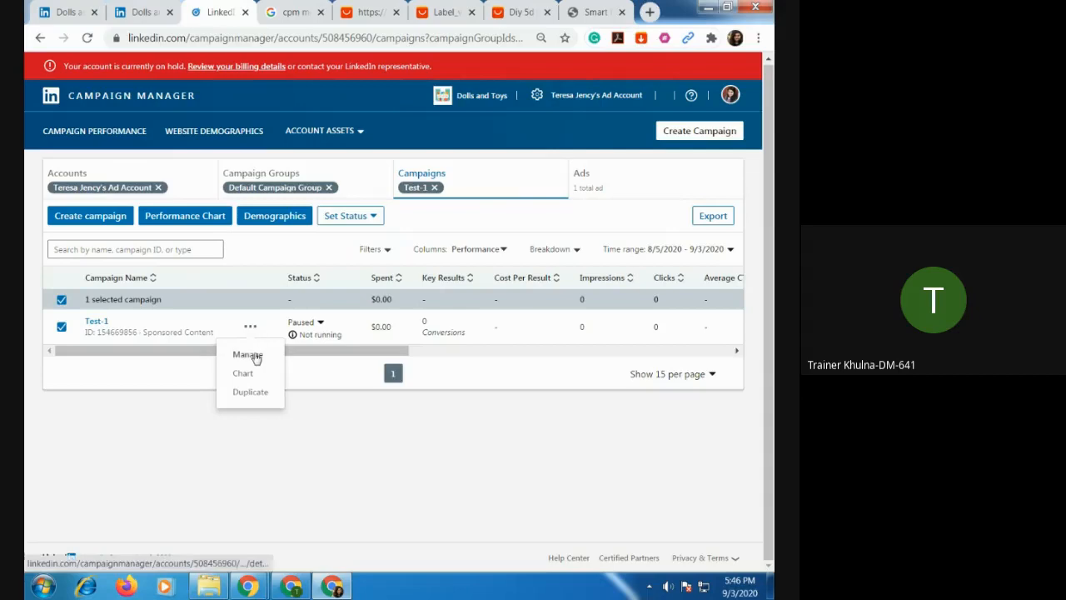
click(256, 355)
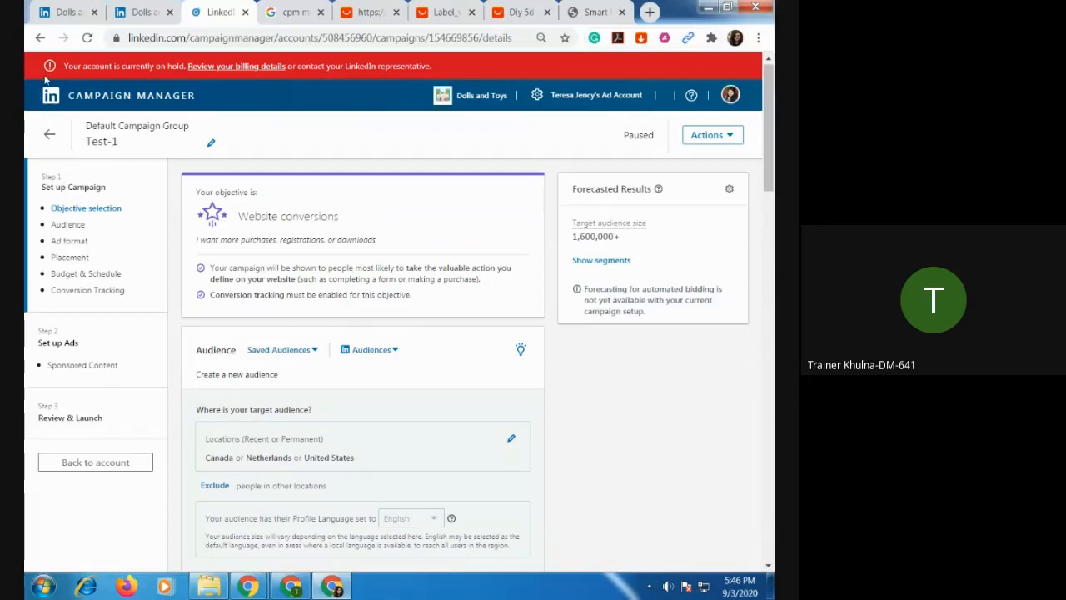
click(40, 37)
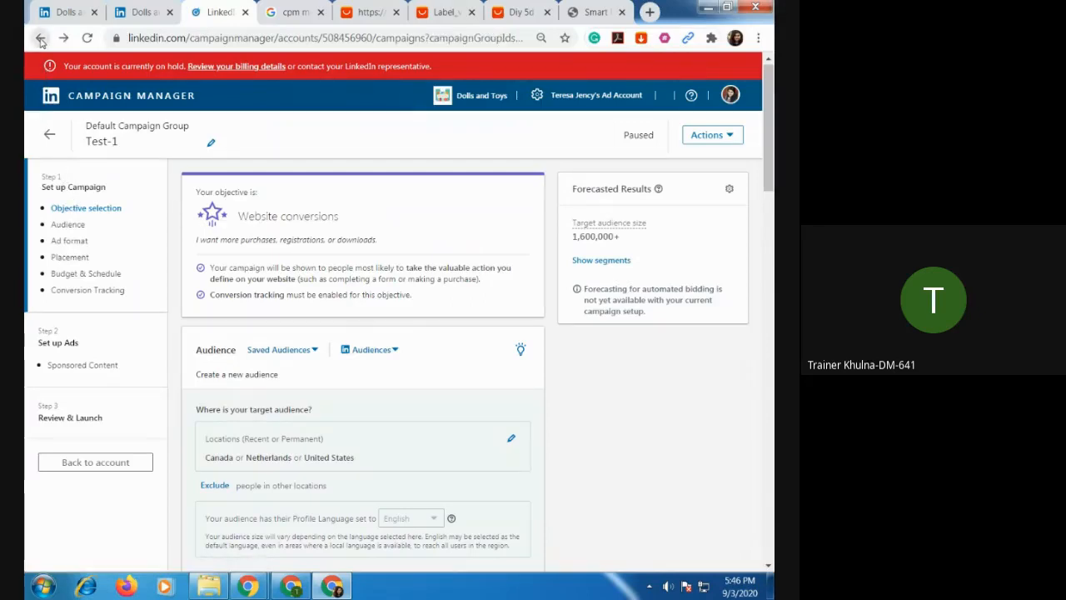
click(251, 325)
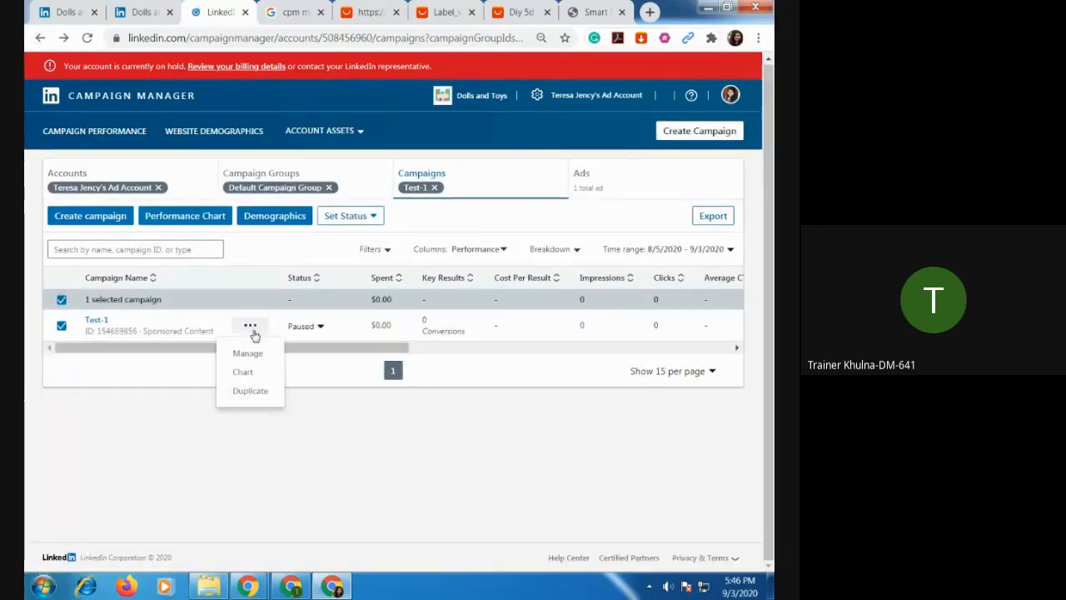
click(255, 354)
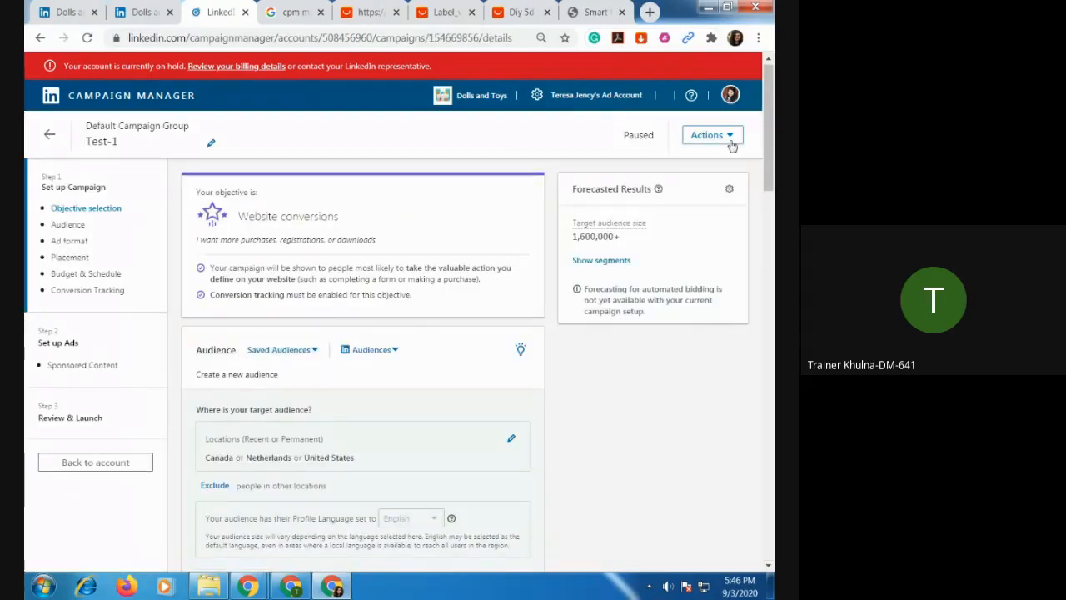
click(731, 144)
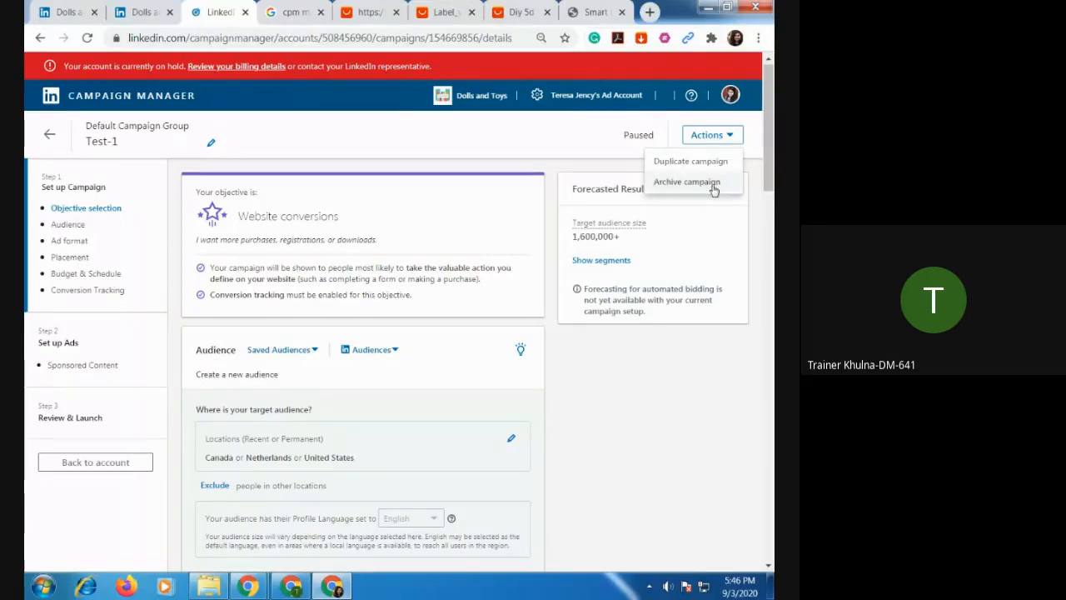
Leave the campaign settings for the campaign list and select the Gift Item Doll ad within Test-1.
click(211, 142)
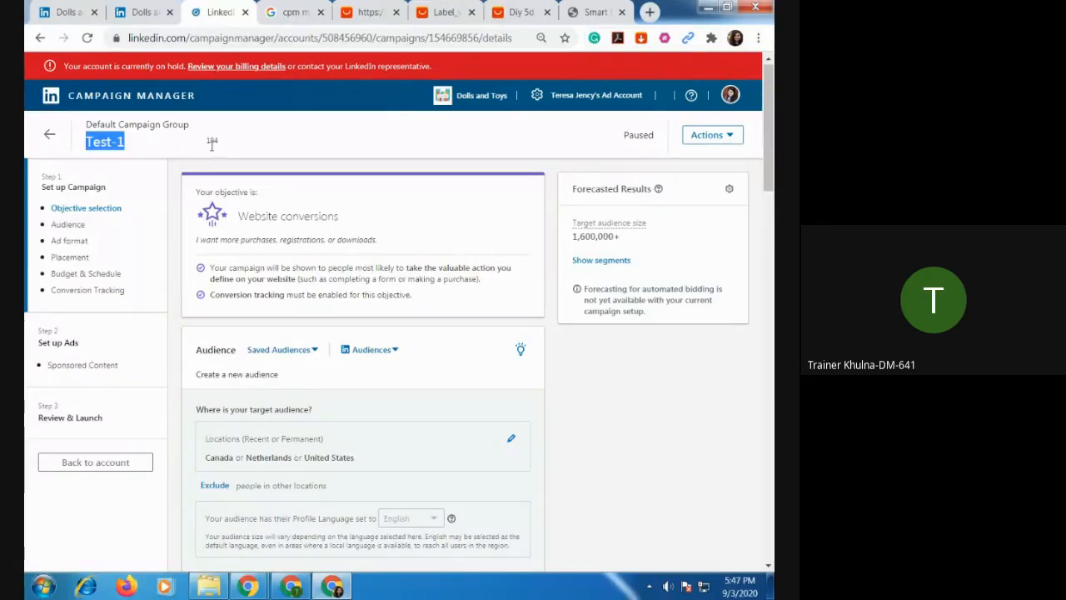
click(40, 37)
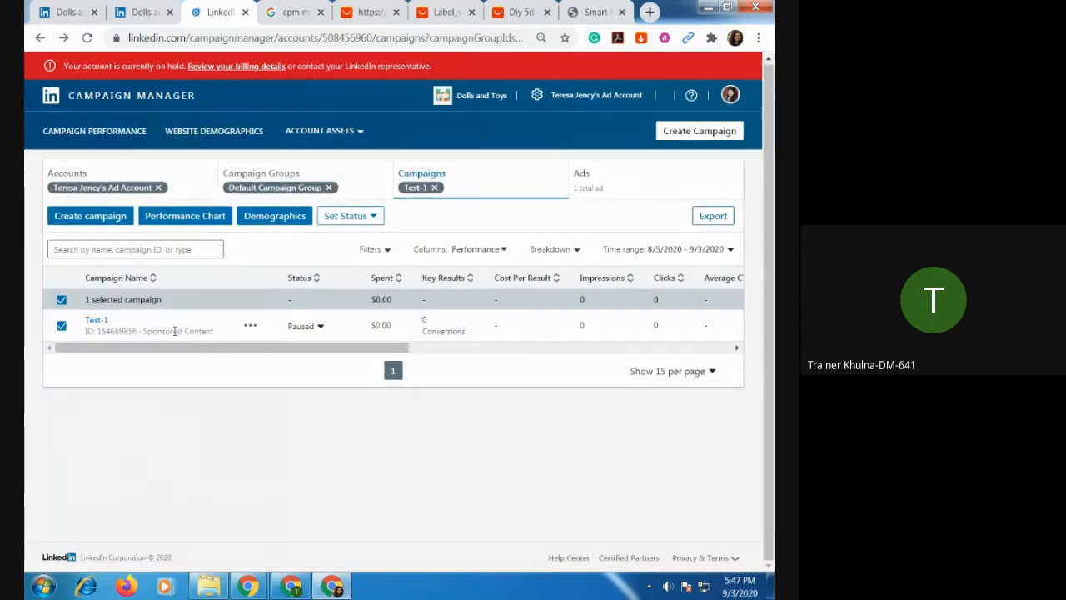
click(96, 323)
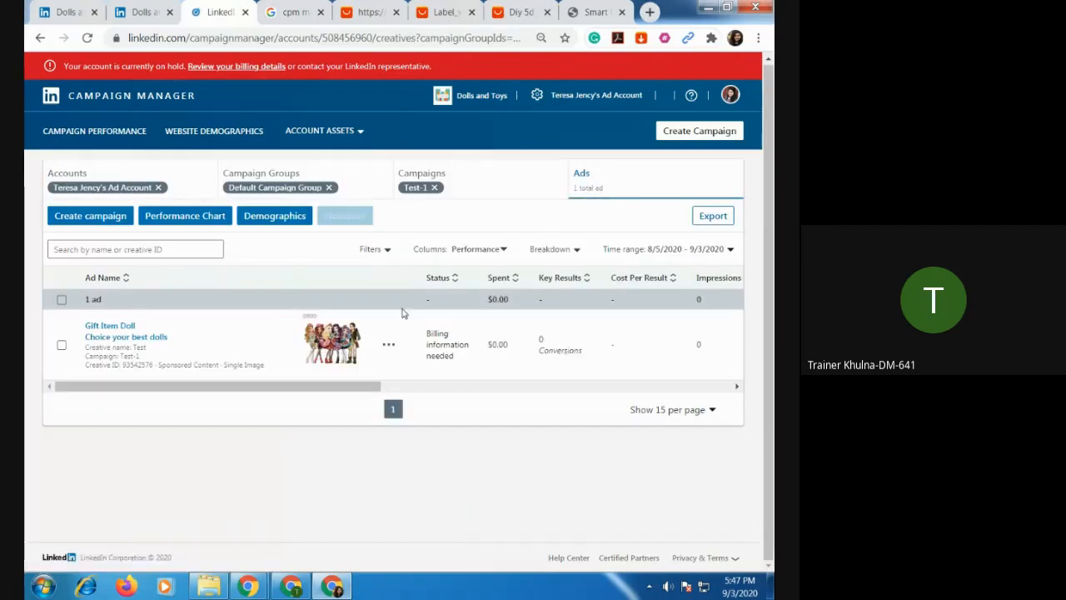
click(62, 344)
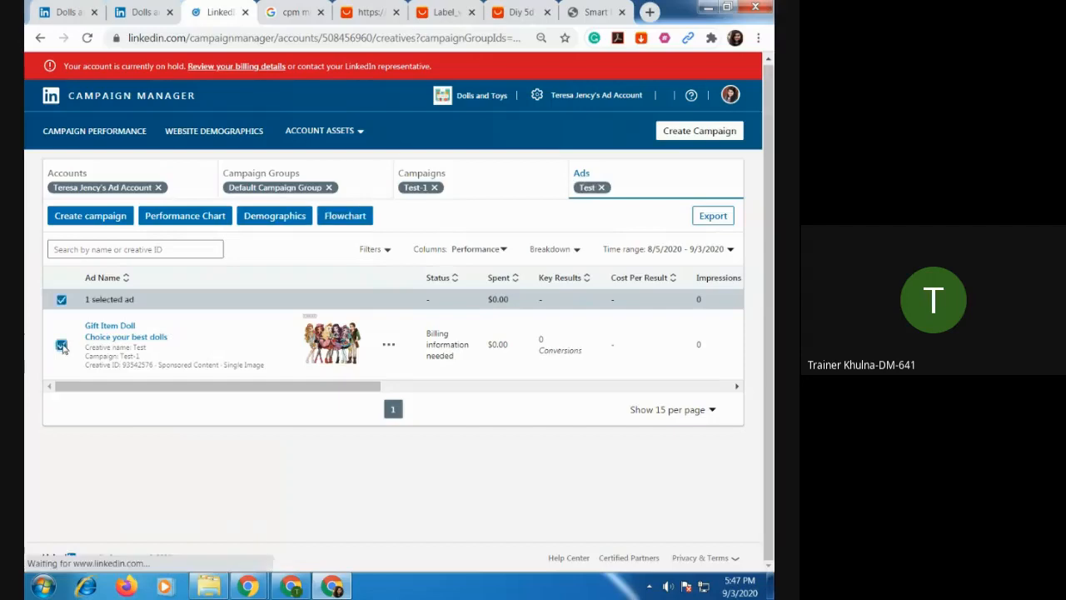
Examine the selected ad's available actions, the ad list's filter options and the remaining performance columns.
click(390, 346)
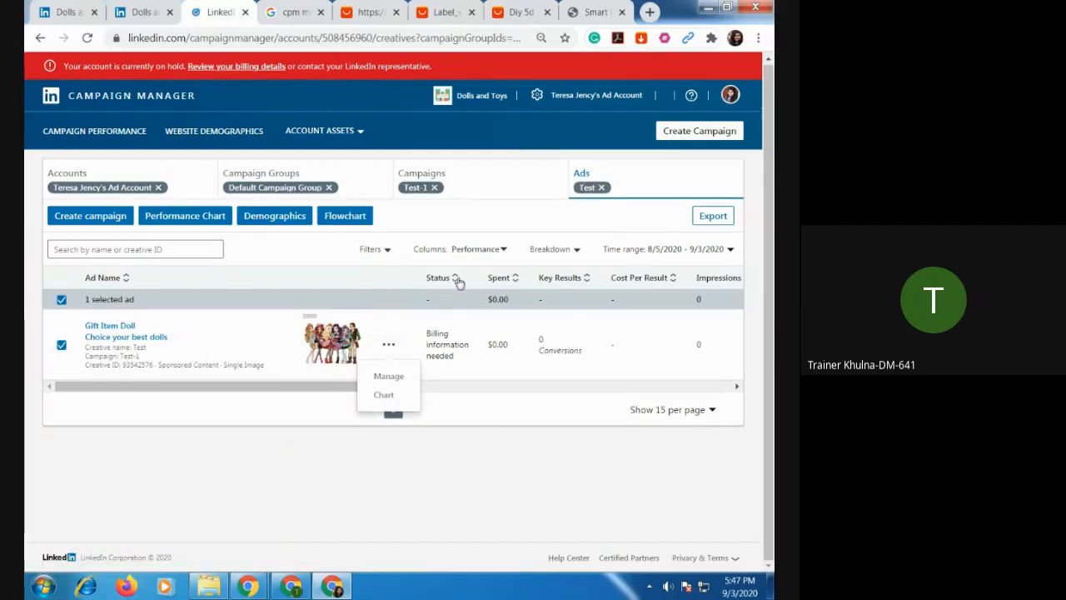
click(528, 305)
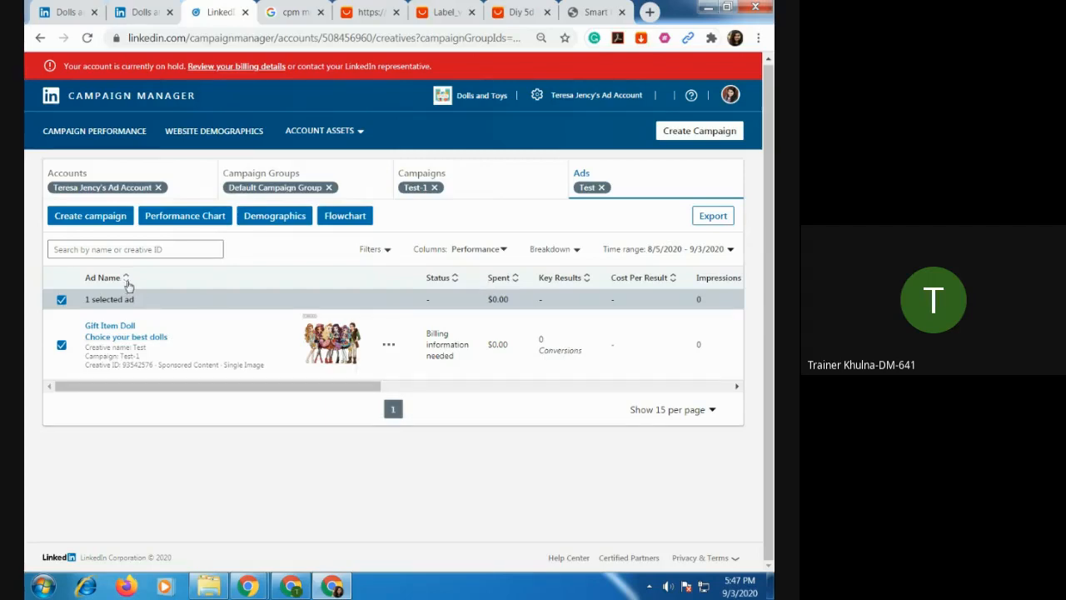
click(388, 252)
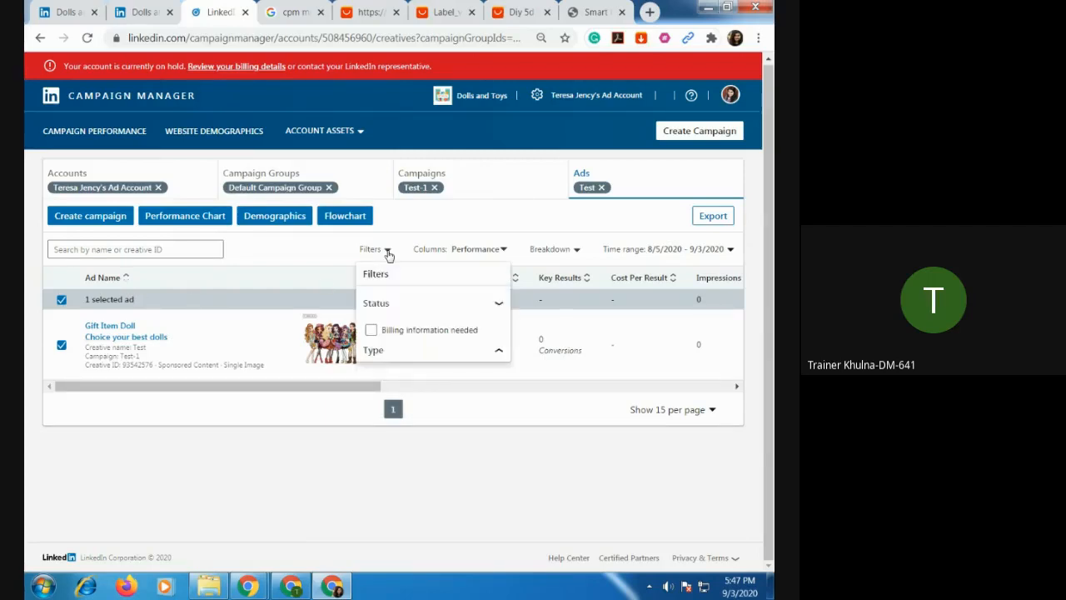
click(388, 252)
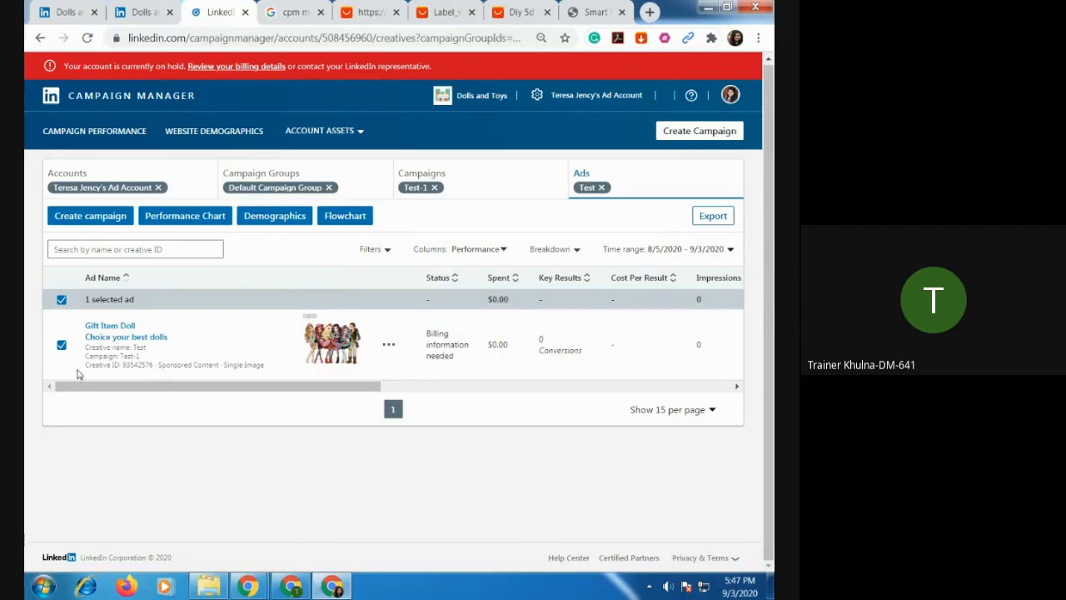
drag(280, 388, 671, 400)
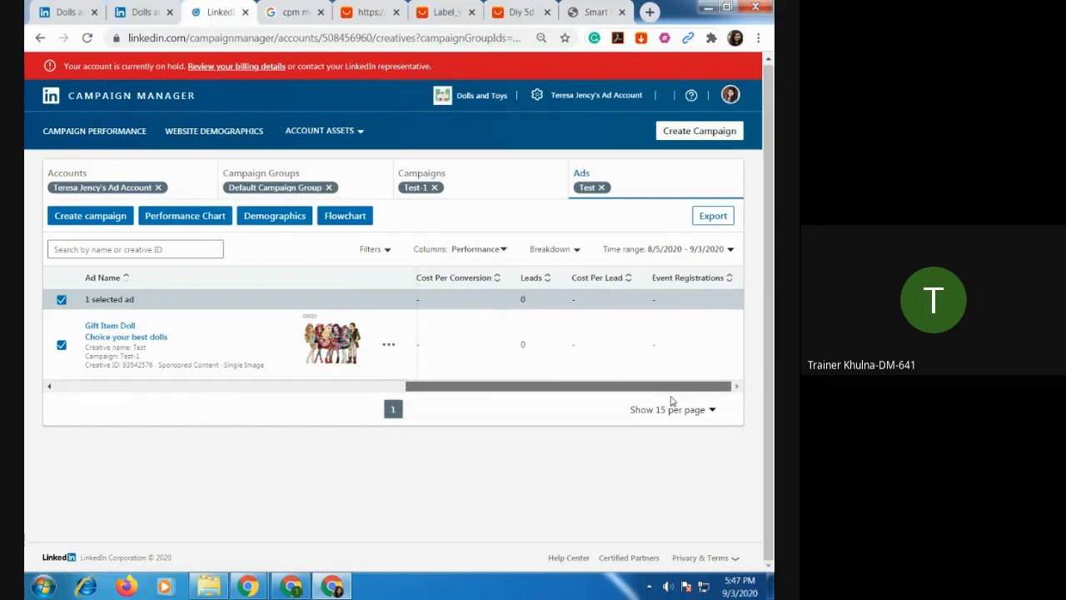
click(389, 345)
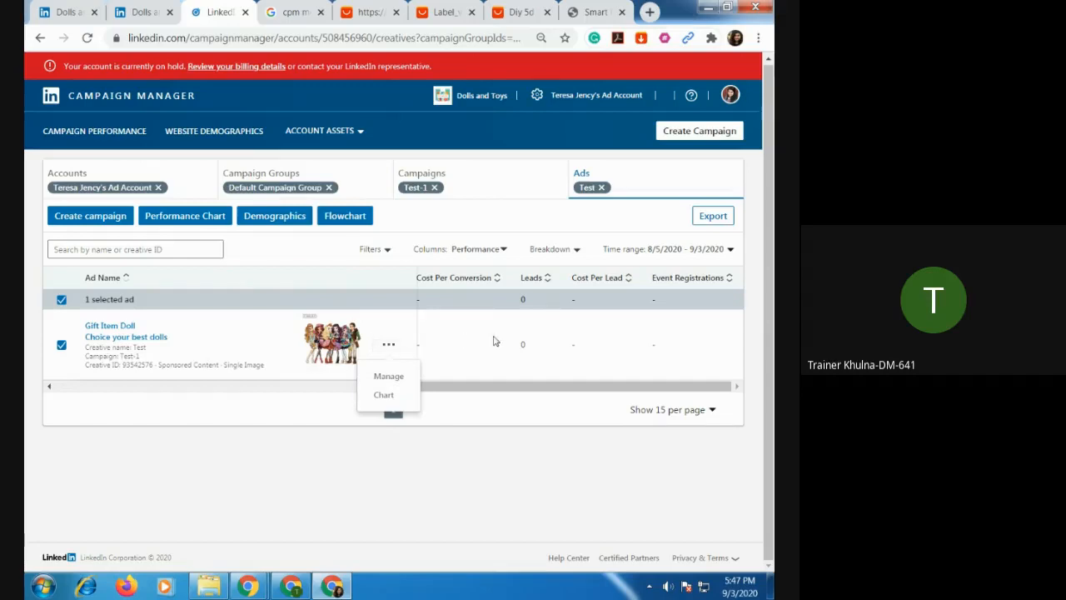
drag(499, 385, 39, 391)
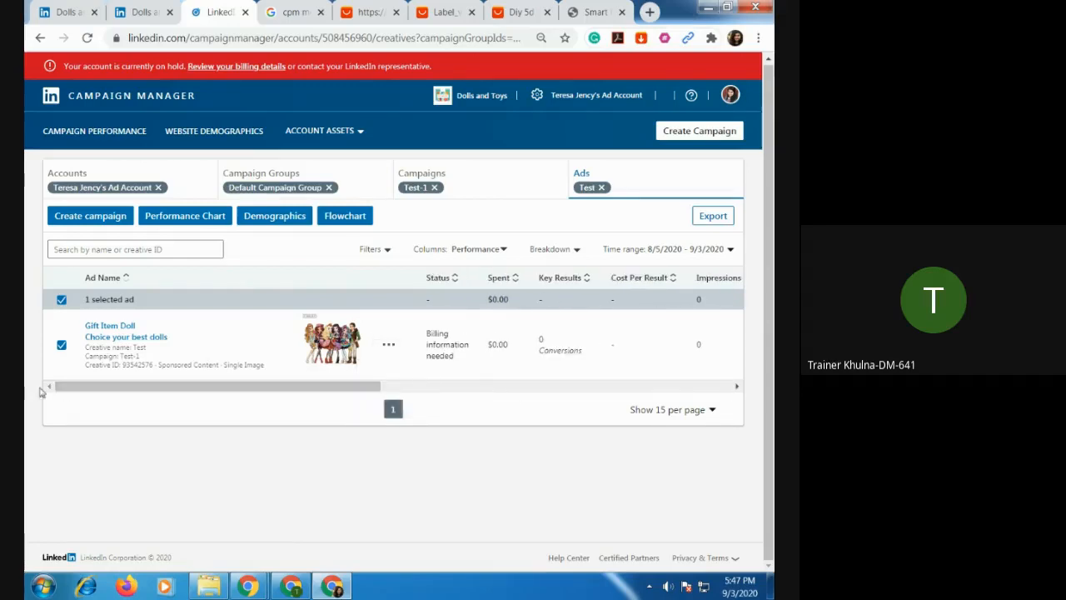
Open the Gift Item Doll ad's management page and check the actions offered for it.
click(392, 348)
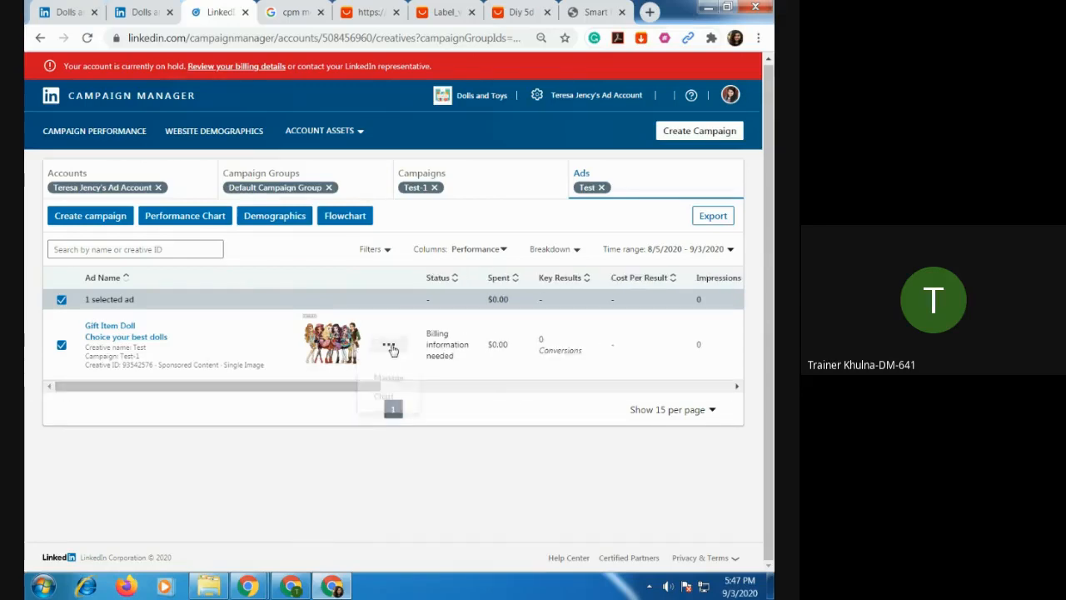
click(397, 377)
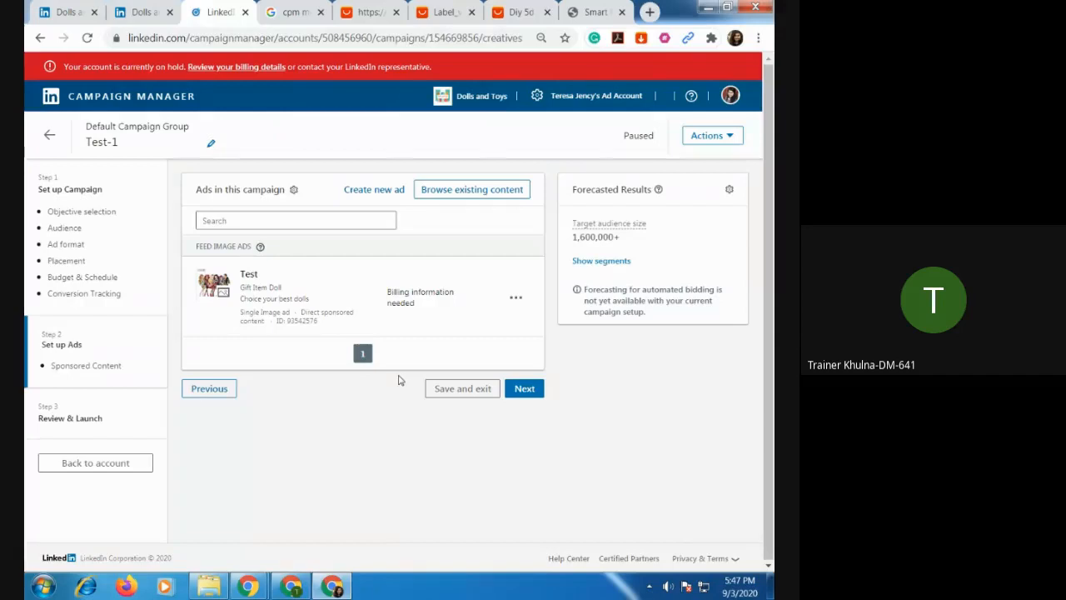
click(516, 302)
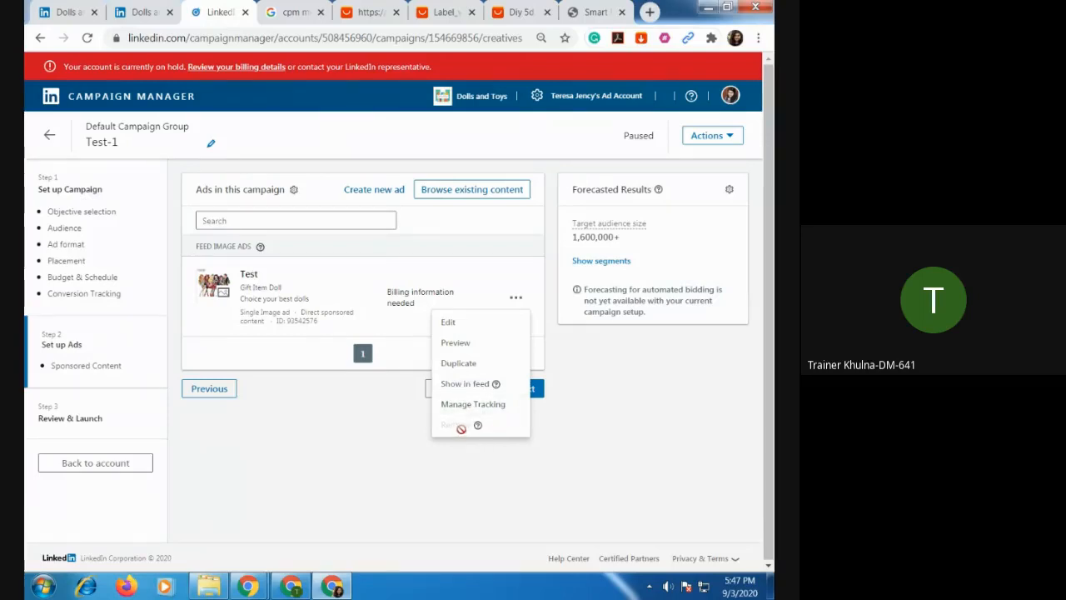
View Test-1's campaign setup and editable name, and return to the campaign list to check its available actions.
mouse_move(479, 432)
click(89, 195)
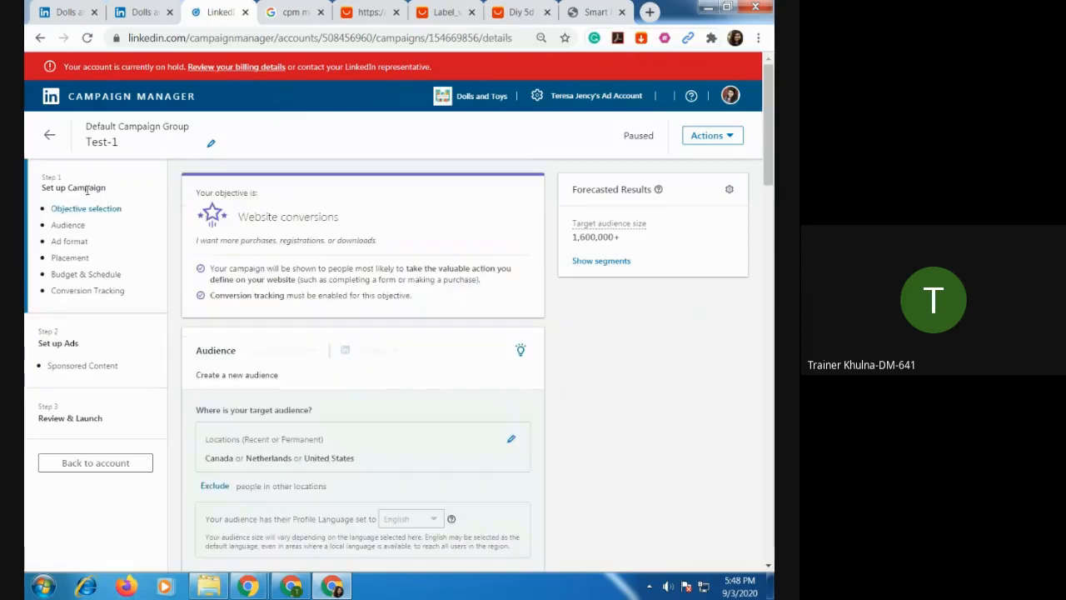
click(103, 139)
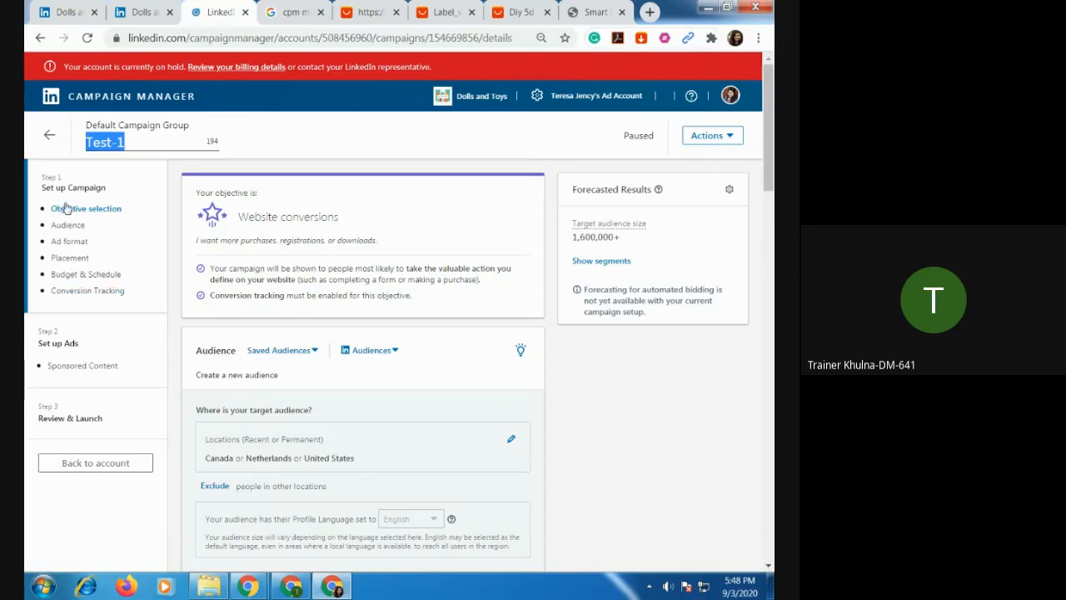
click(48, 135)
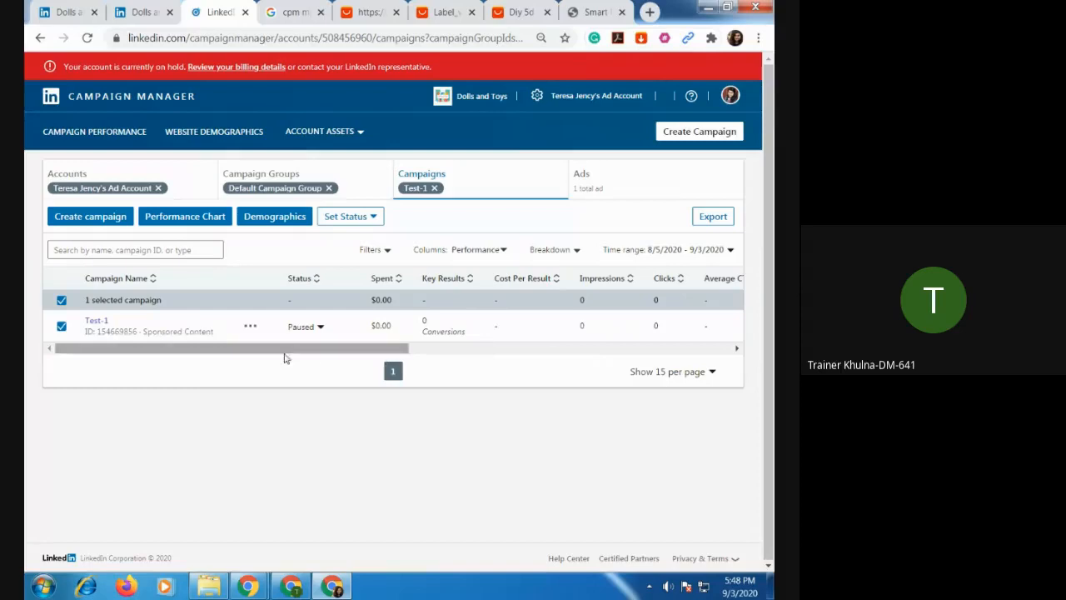
click(252, 326)
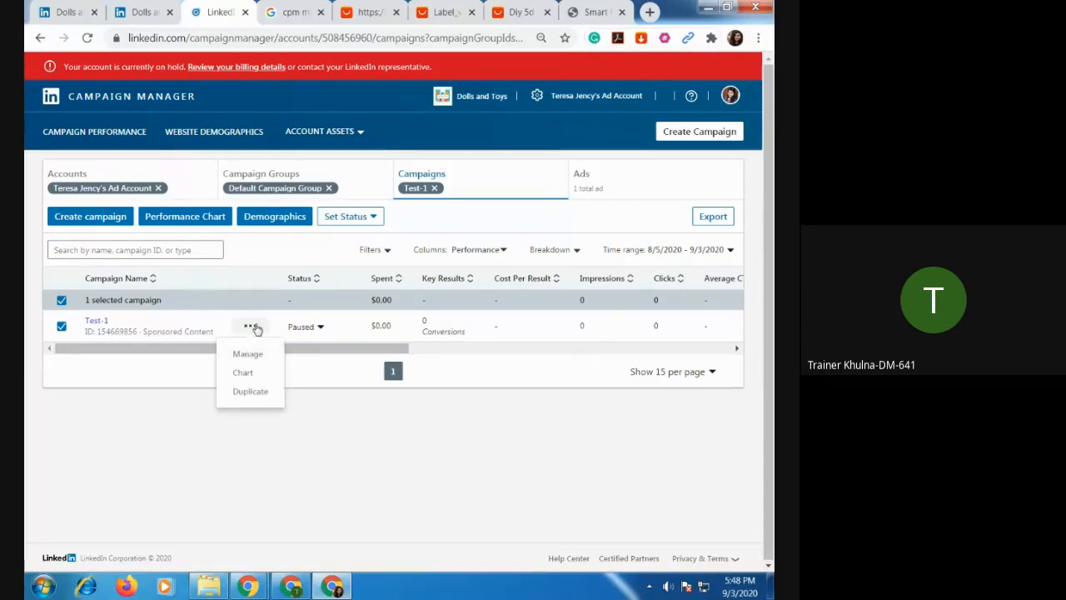
click(516, 423)
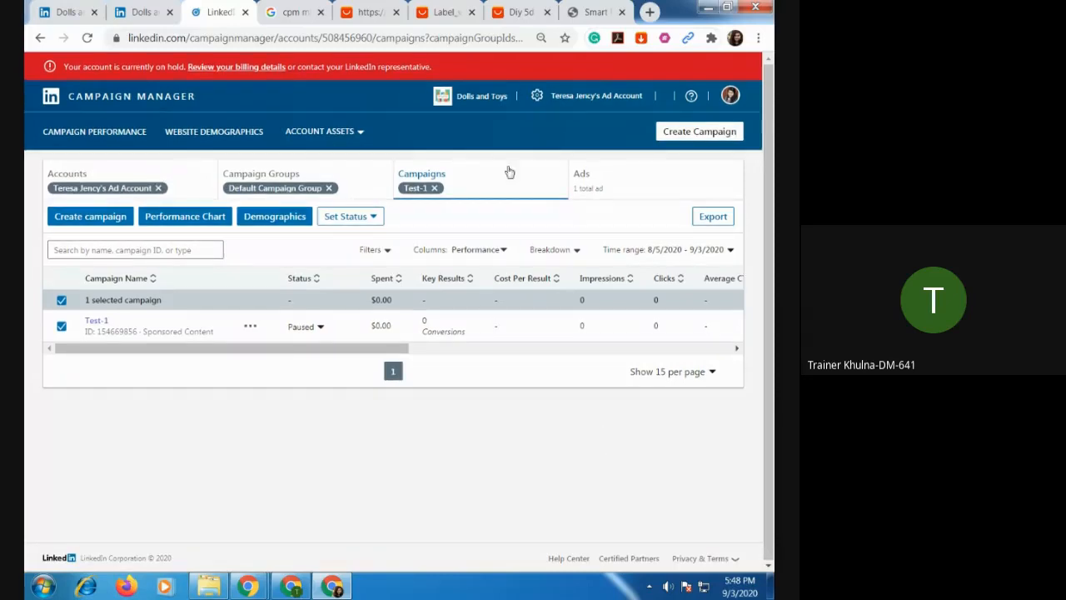
Close the cpm meaning search page and all the open AliExpress pages, keeping the LinkedIn ones.
click(293, 17)
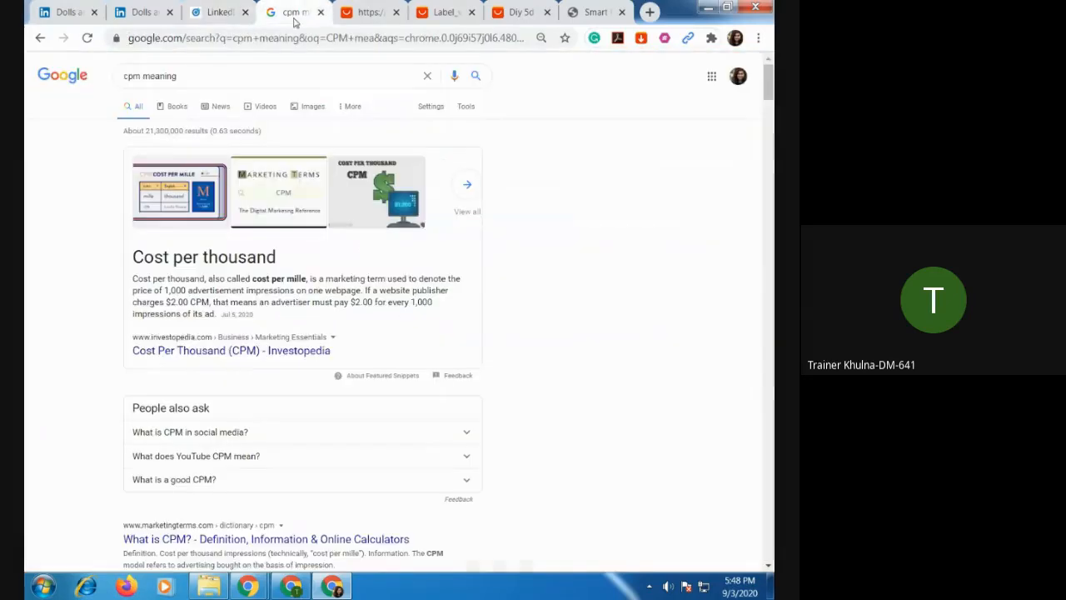
click(322, 12)
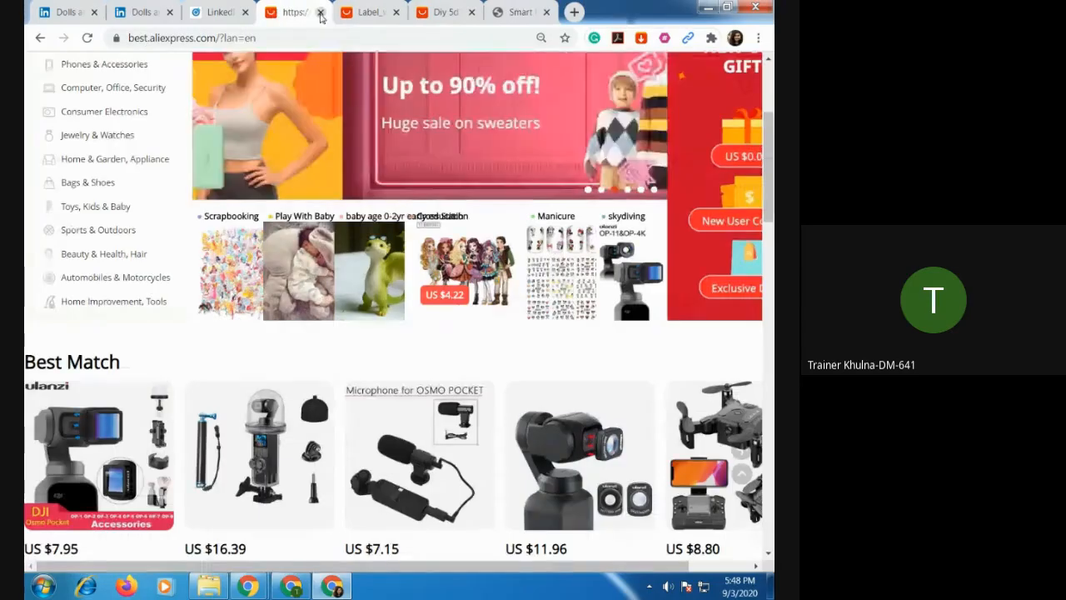
click(320, 12)
click(321, 12)
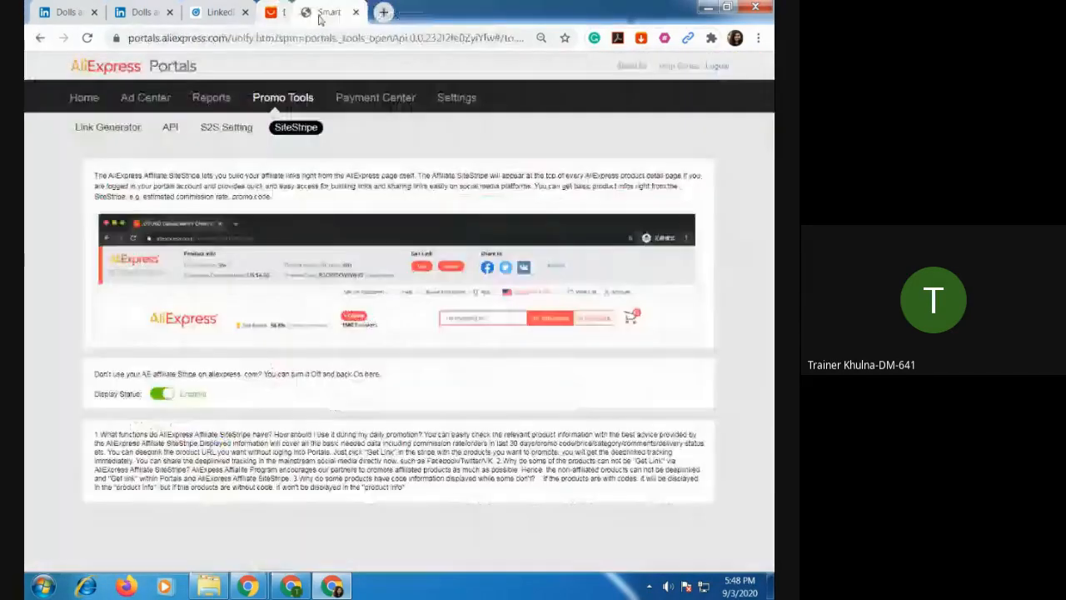
click(320, 12)
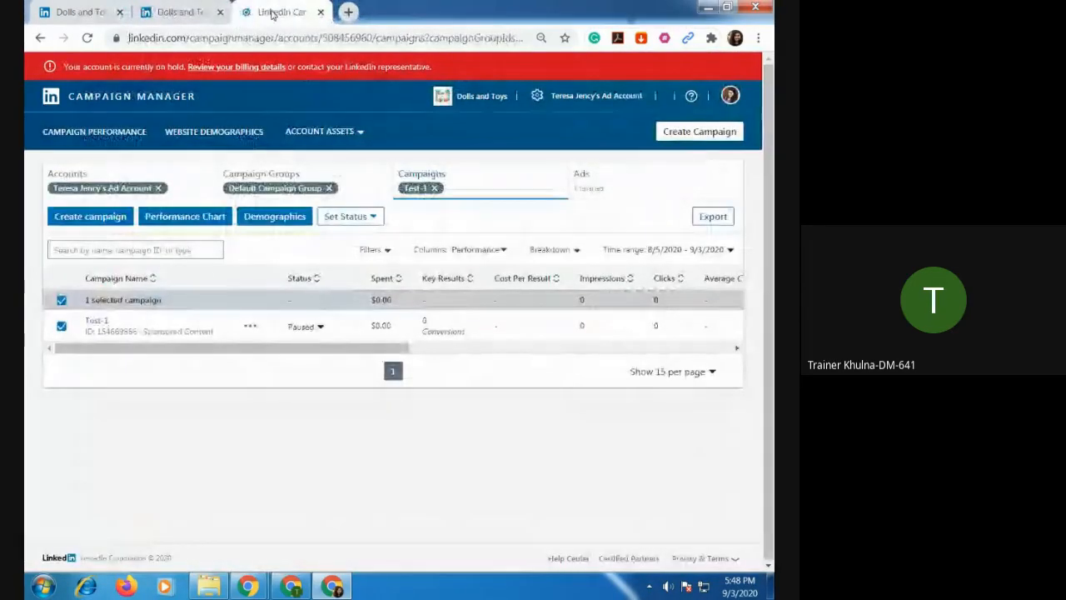
Open the LinkedIn home feed in place of the second Dolls and Toys company page.
click(196, 16)
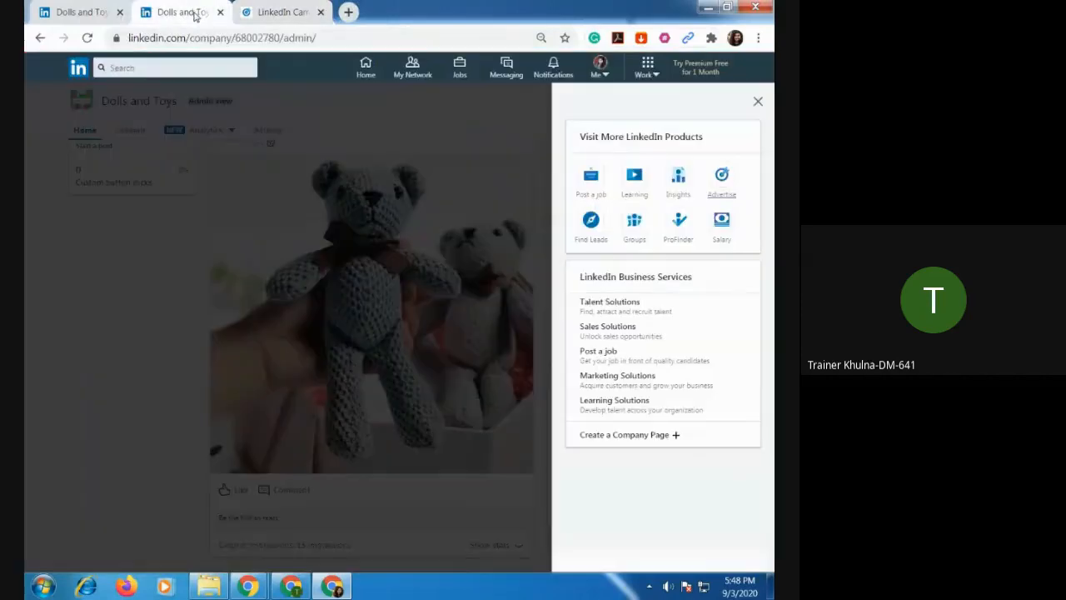
click(363, 71)
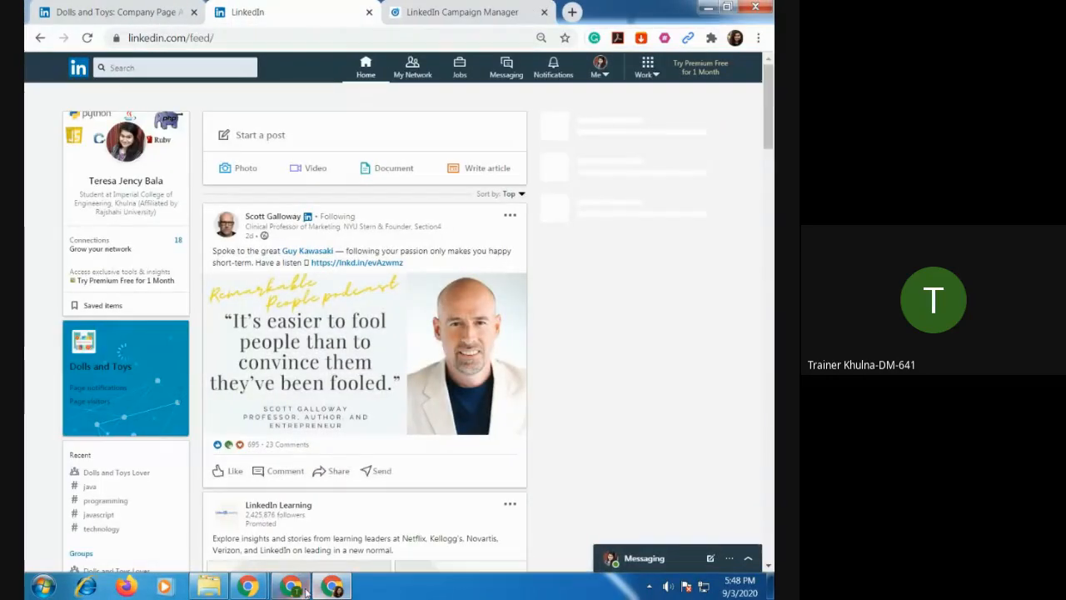
Check the Google Meet call window and return to the LinkedIn browser window.
click(294, 587)
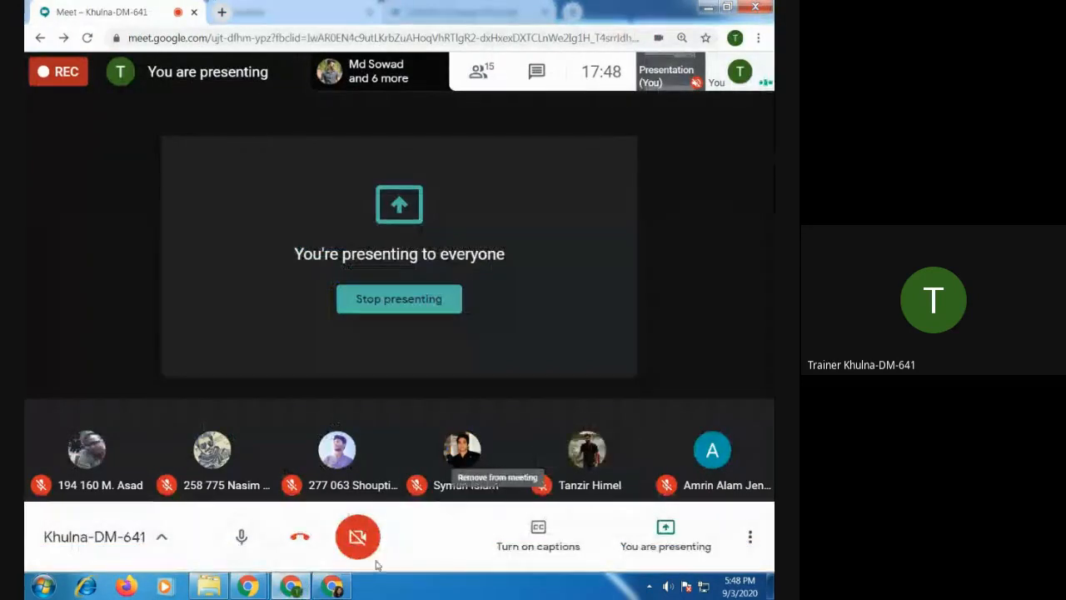
mouse_move(333, 588)
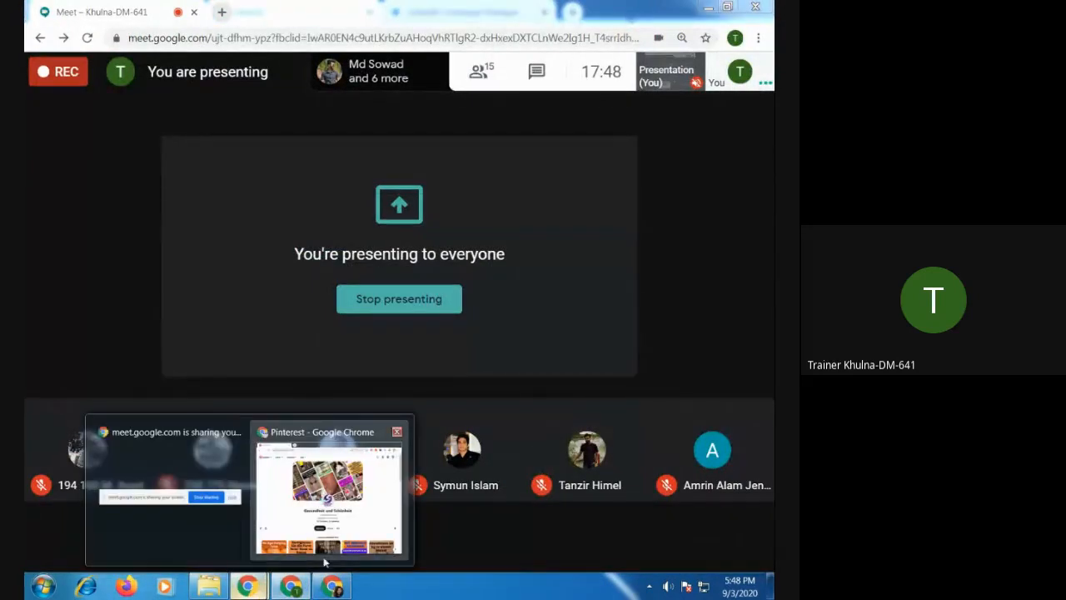
click(342, 589)
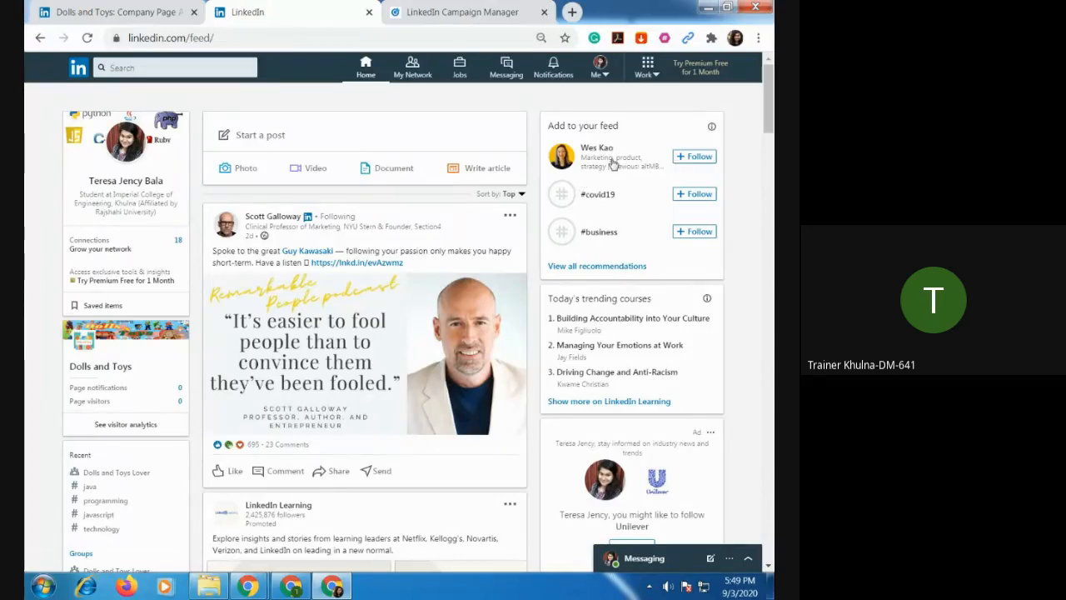
Look over the open Campaign Manager and LinkedIn feed pages, ending on the Dolls and Toys company page.
click(444, 18)
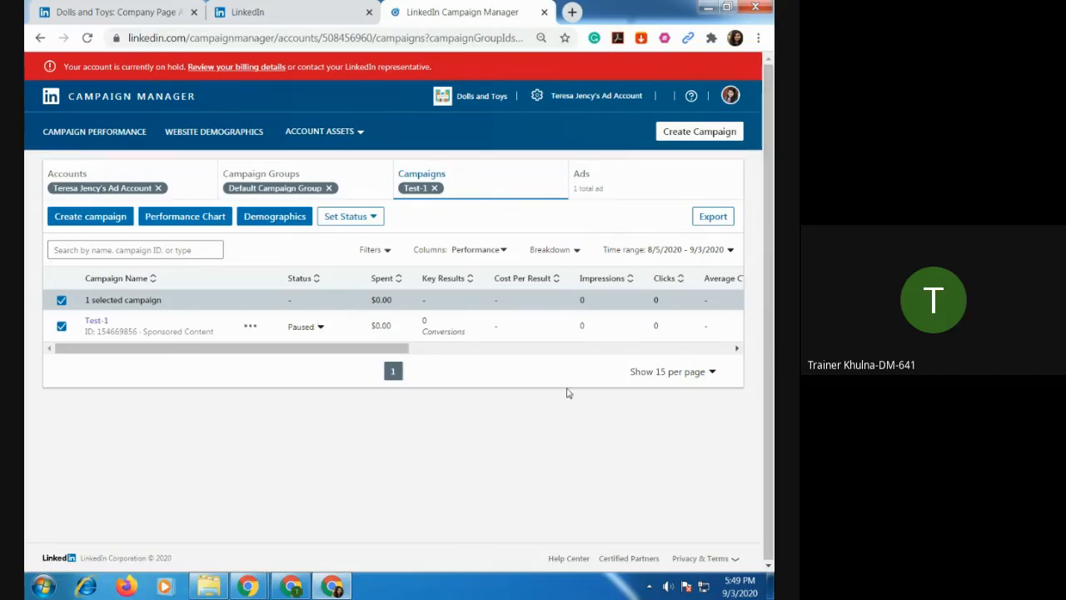
click(258, 12)
click(466, 13)
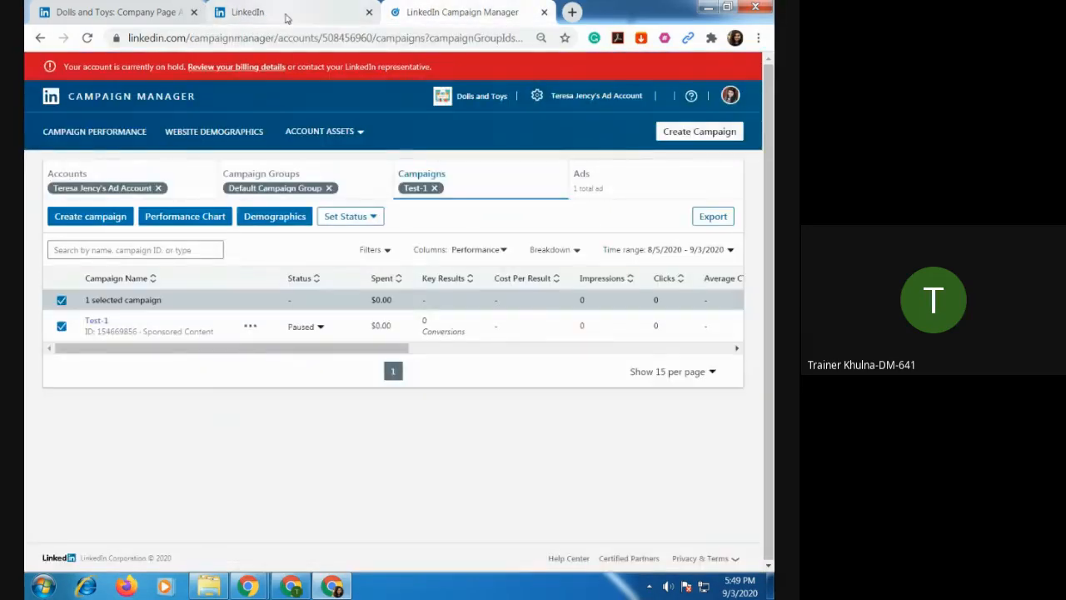
click(263, 13)
click(133, 17)
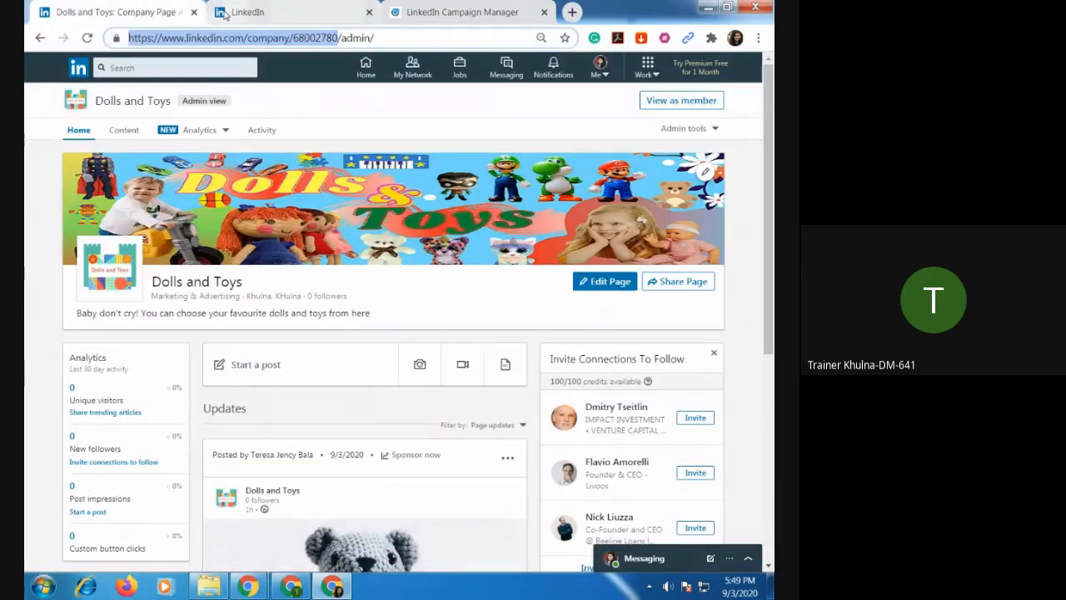
click(247, 13)
click(432, 14)
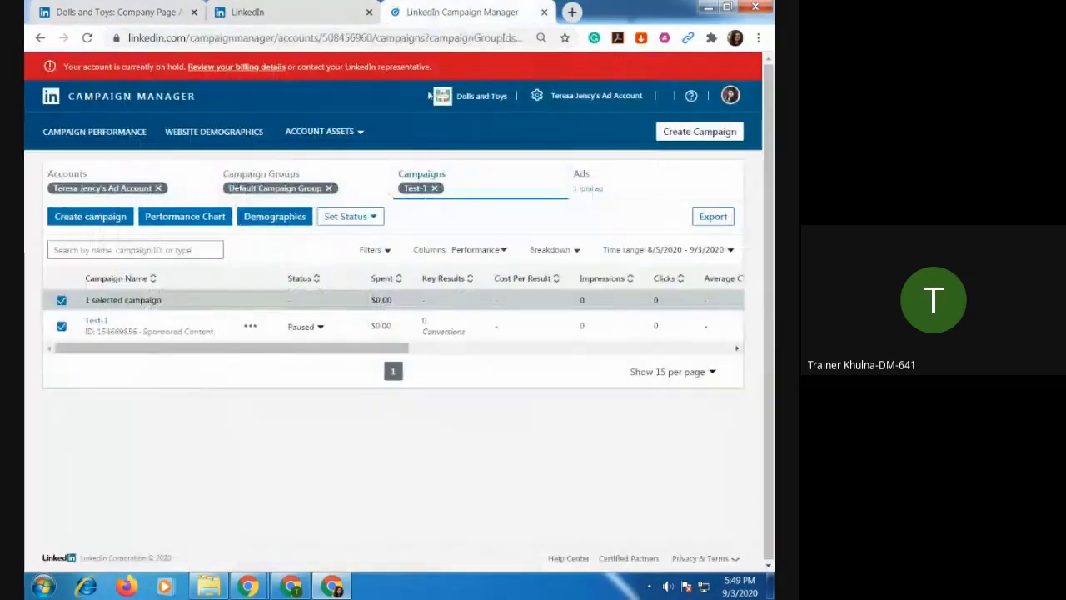
click(133, 13)
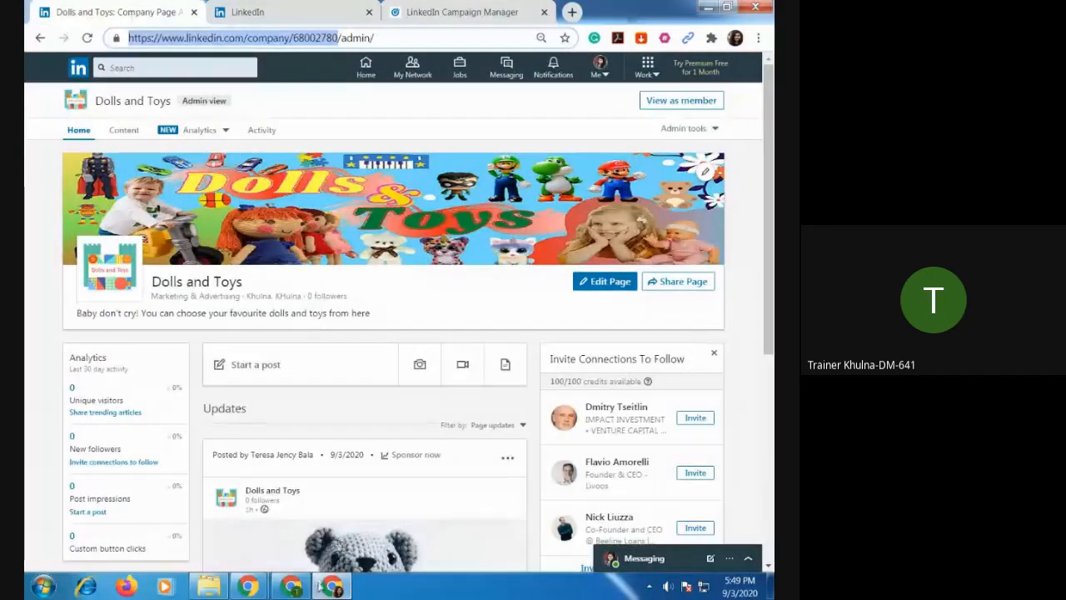
Switch to the Google Meet window to check on the ongoing presentation.
click(291, 586)
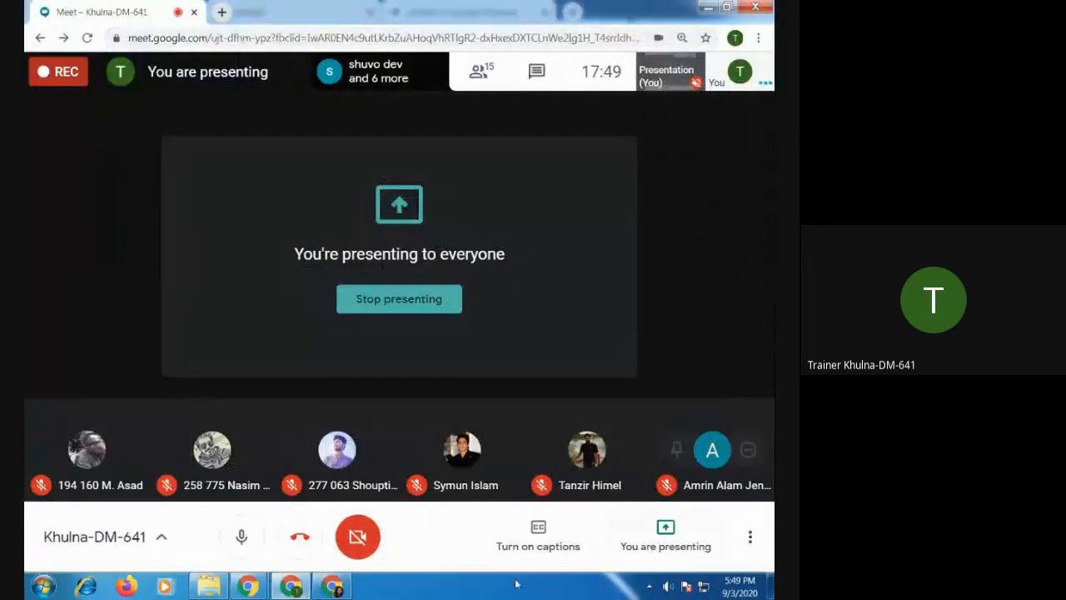
mouse_move(322, 591)
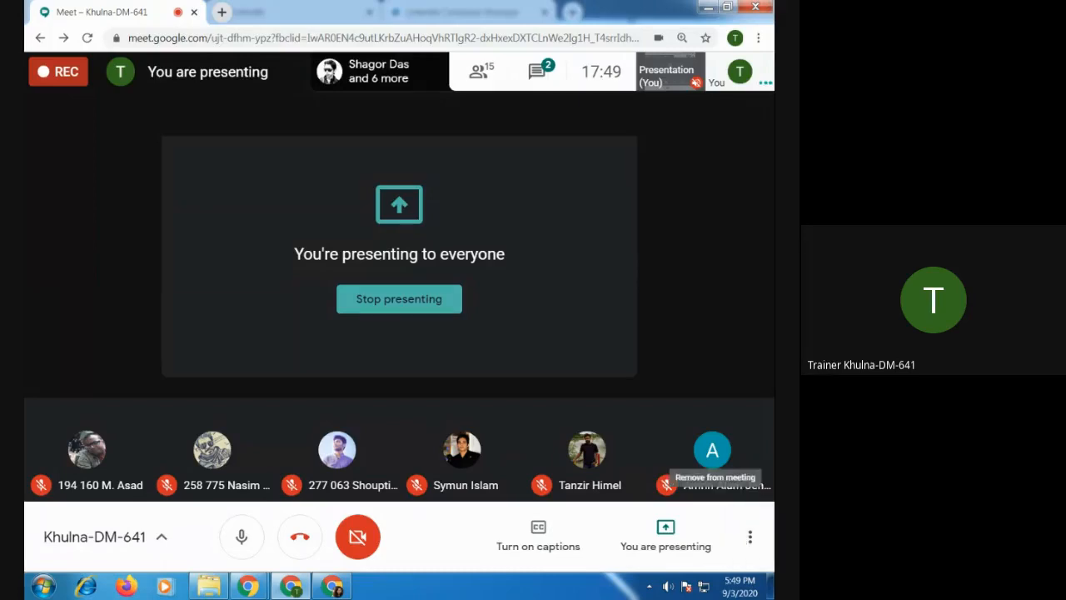
Open the diat-und-gewichtsverlust LinkedIn company link shared in the Meet chat and start its security verification.
click(549, 77)
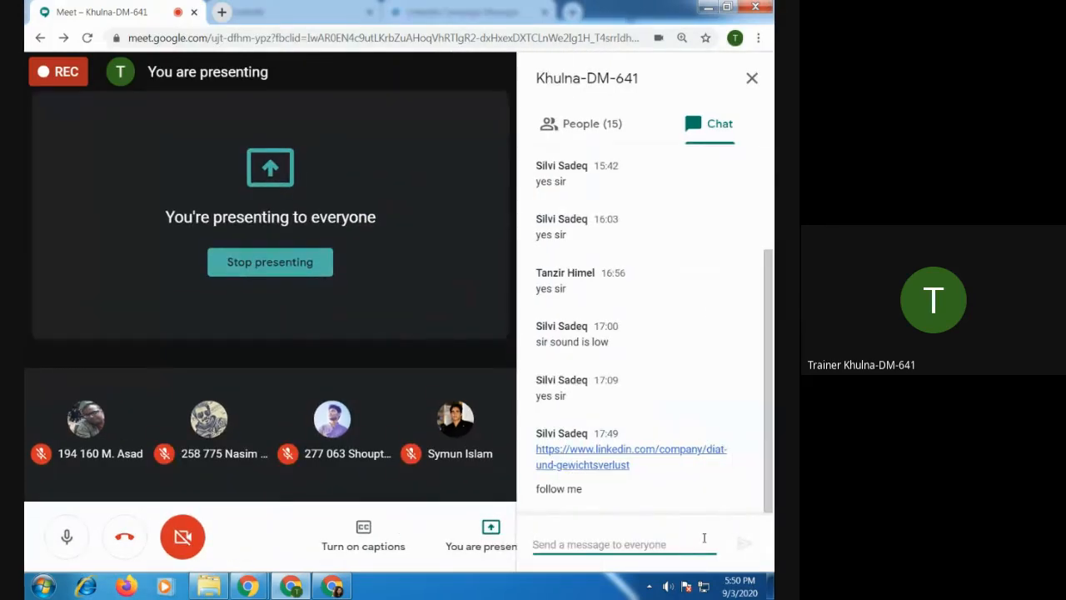
click(611, 465)
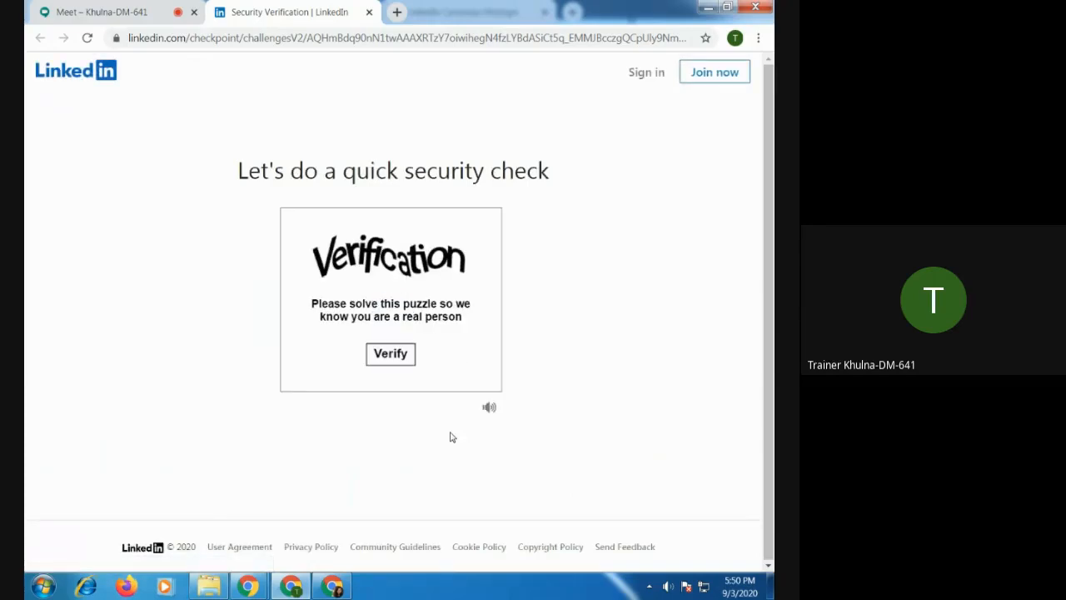
click(390, 354)
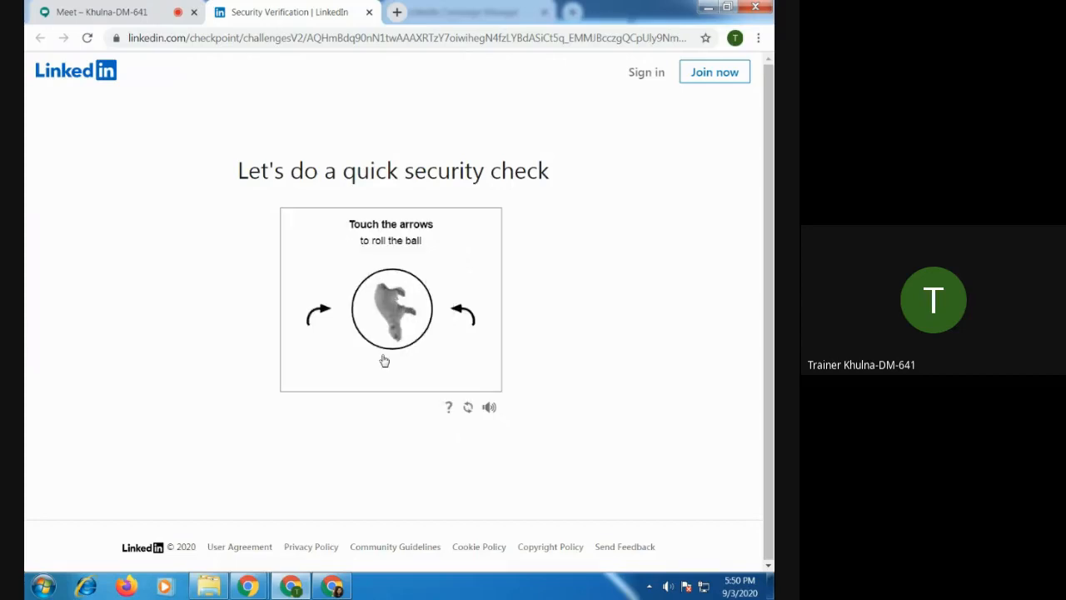
Solve the security check by rotating each animal image to the correct way up and submitting it.
click(319, 313)
click(319, 313)
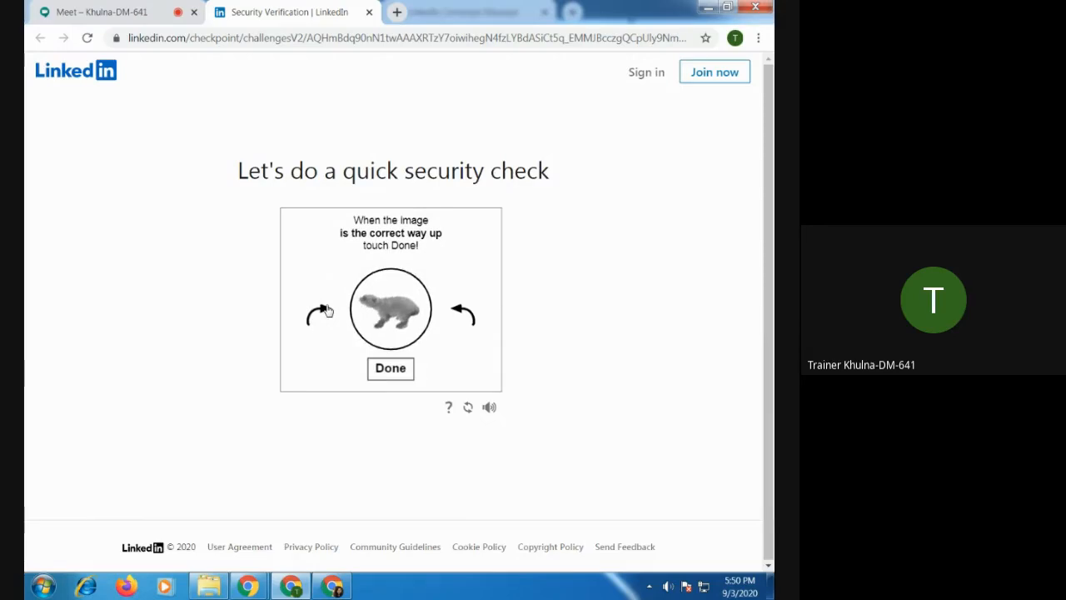
click(401, 369)
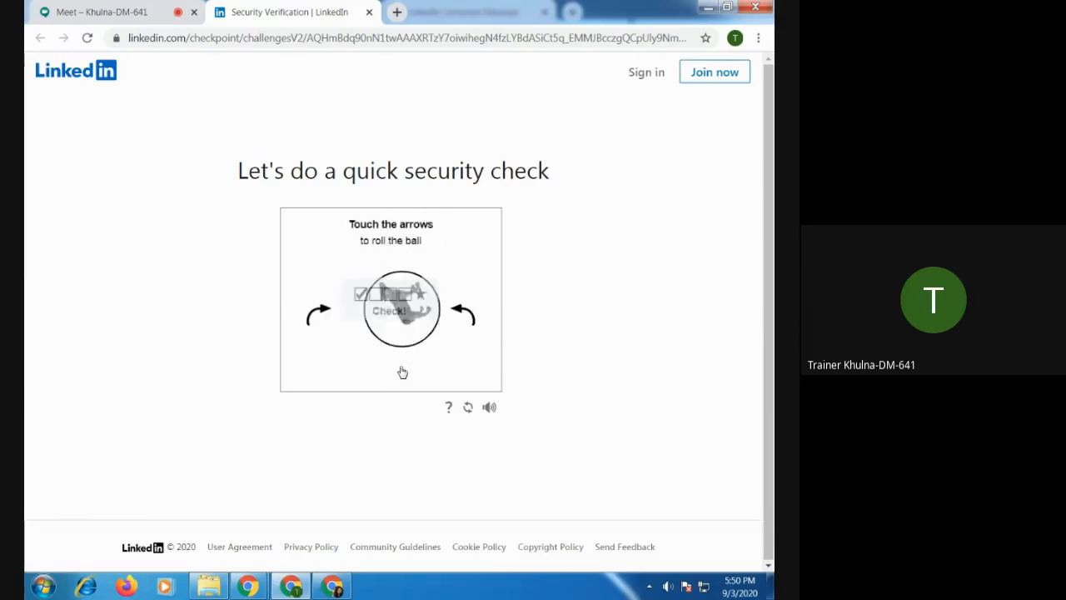
click(319, 314)
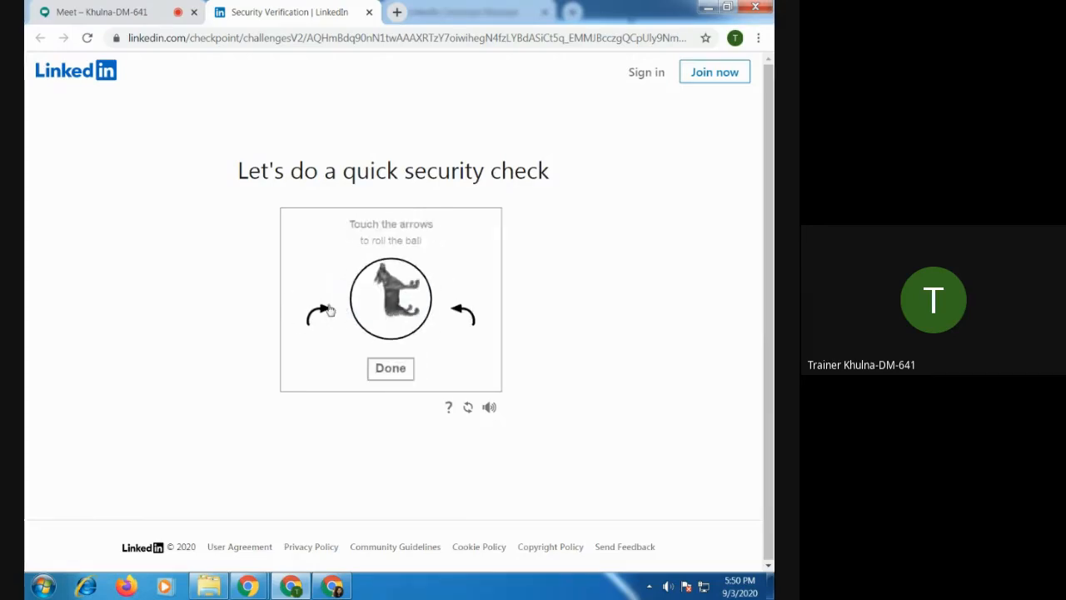
click(319, 313)
click(319, 313)
click(319, 313)
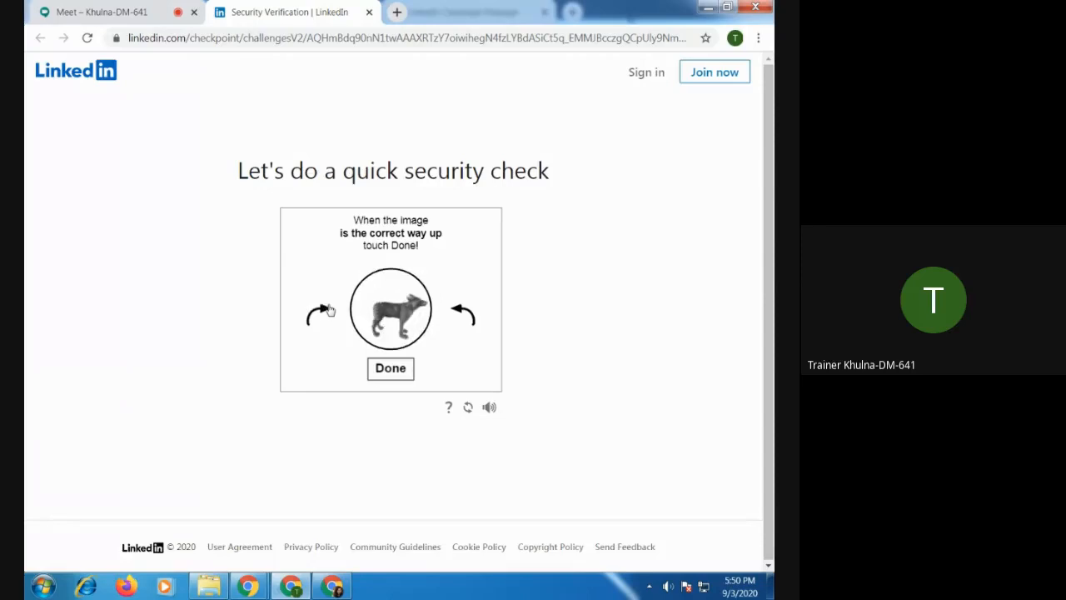
click(389, 370)
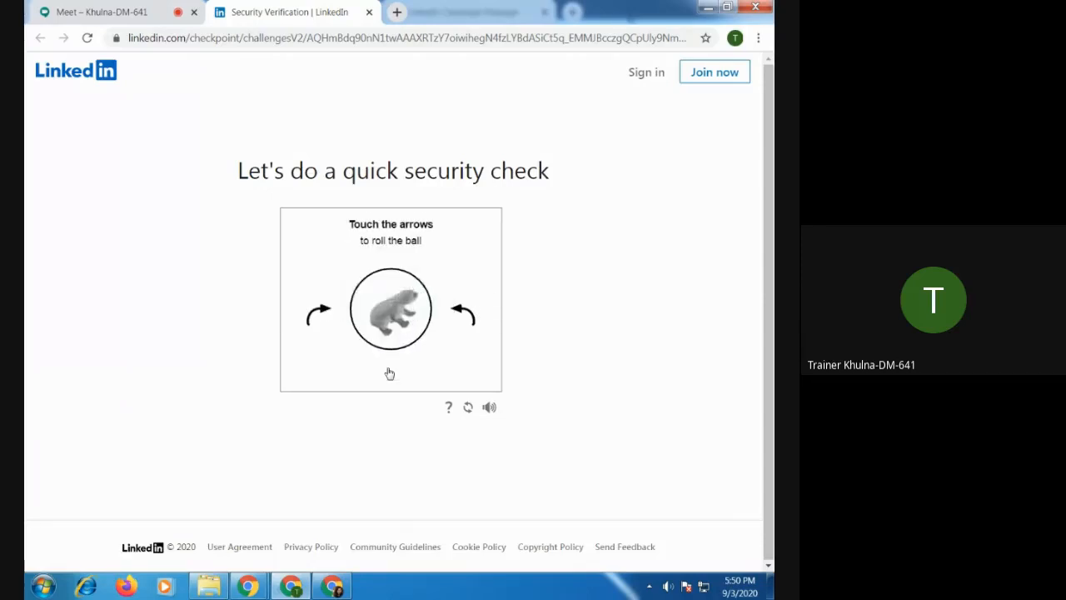
click(329, 313)
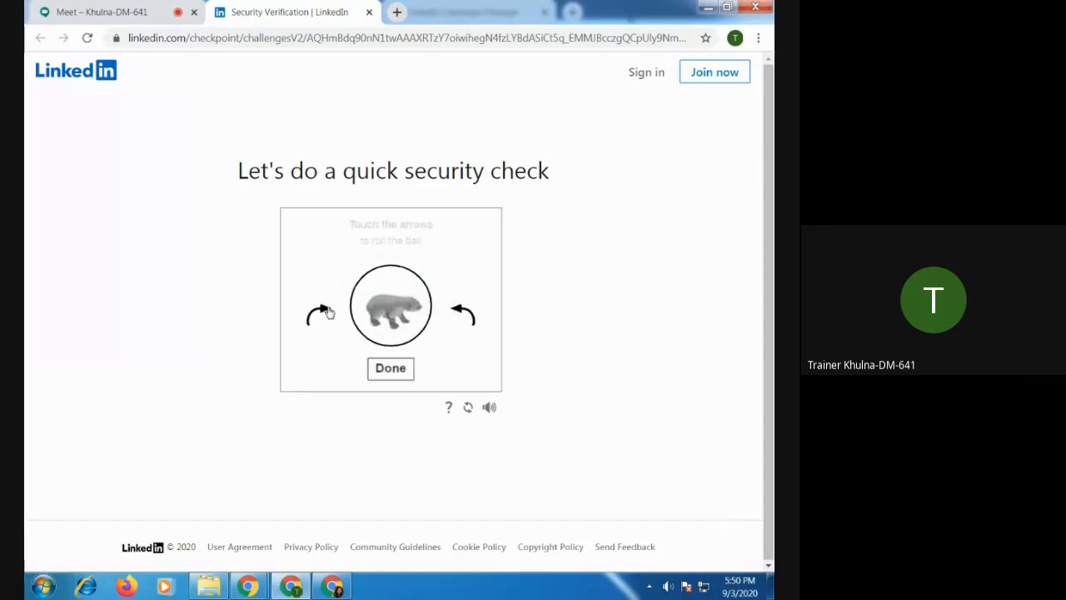
click(391, 369)
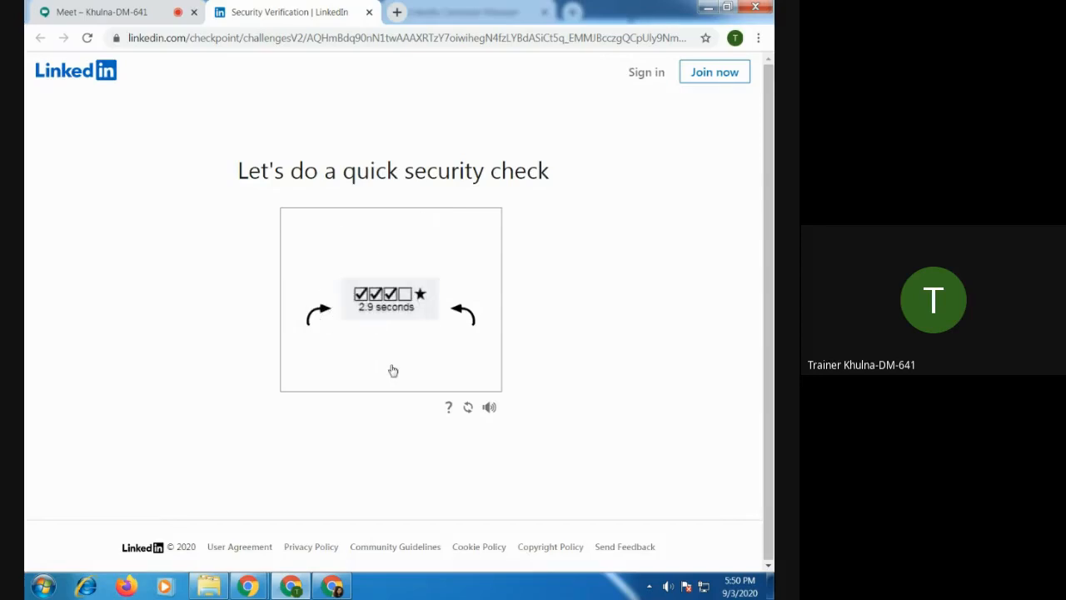
click(330, 309)
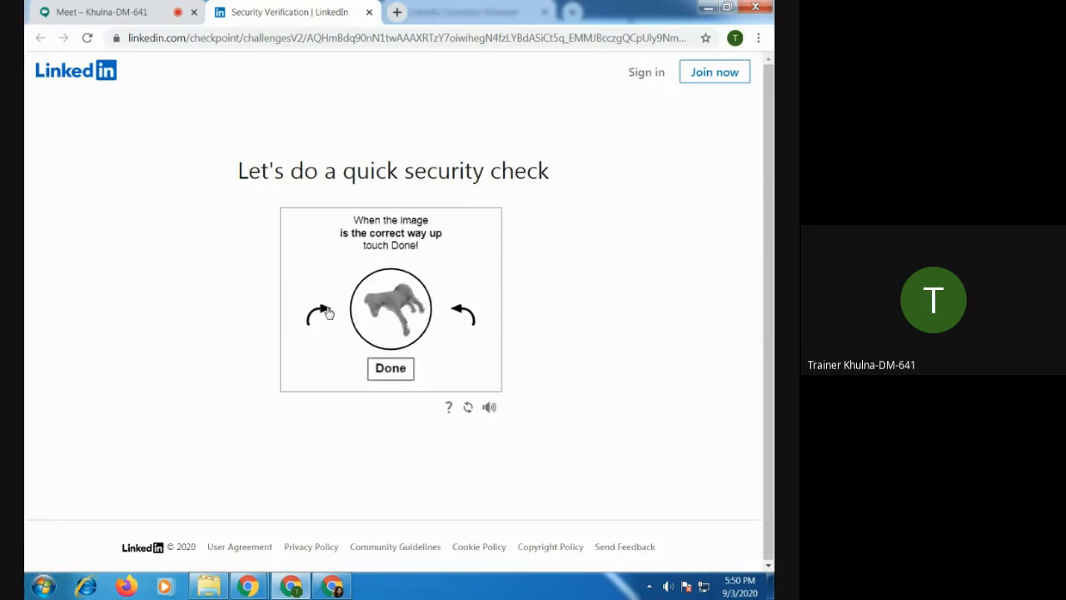
click(391, 369)
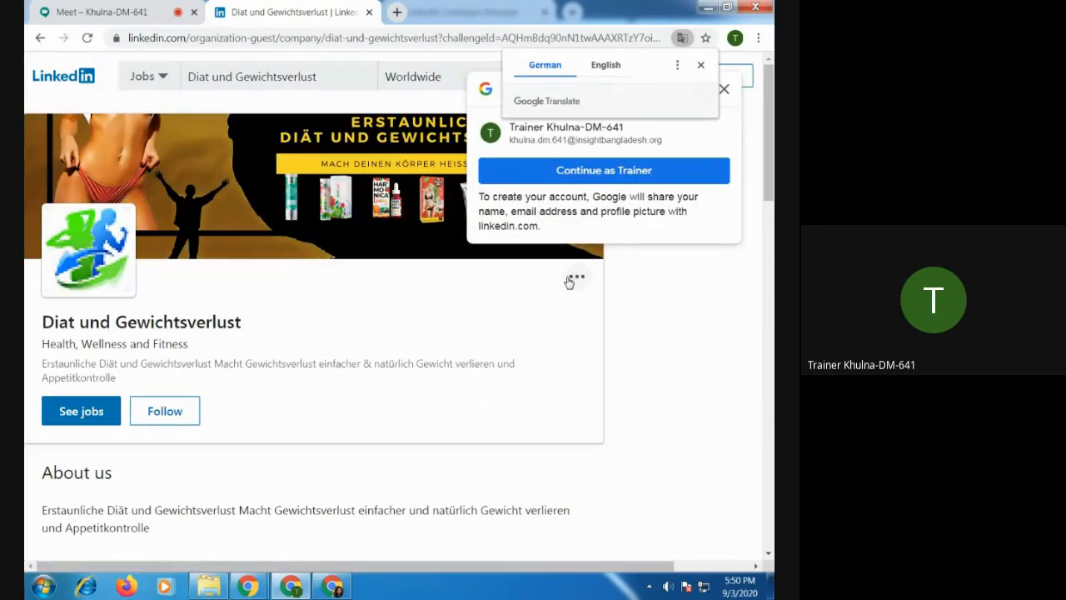
Dismiss the translation and Google sign-in prompts, and look over the Diat und Gewichtsverlust page's details and updates at a reduced zoom.
click(702, 66)
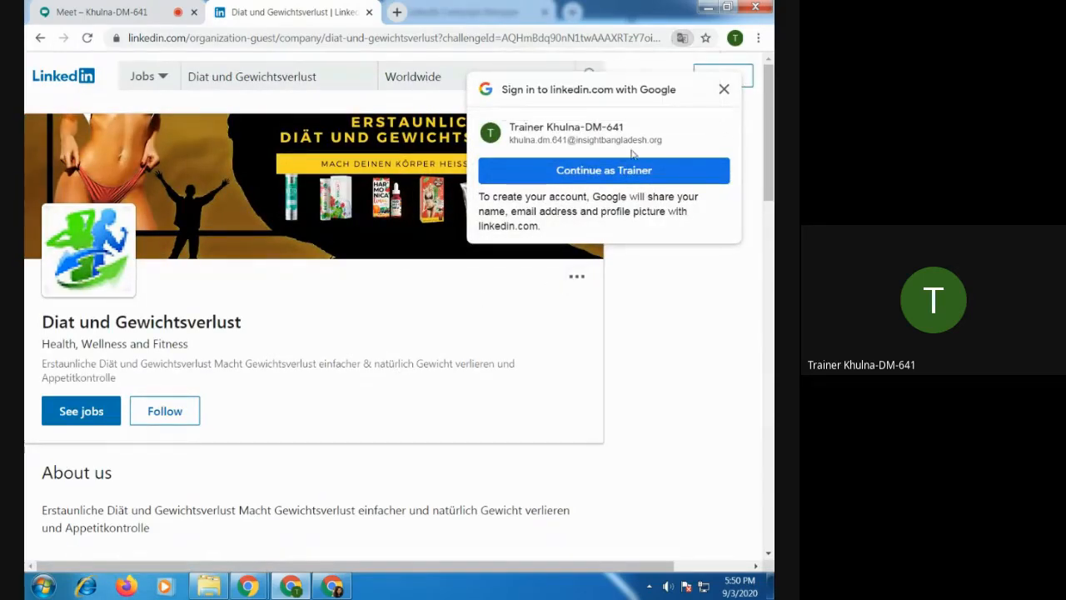
click(724, 90)
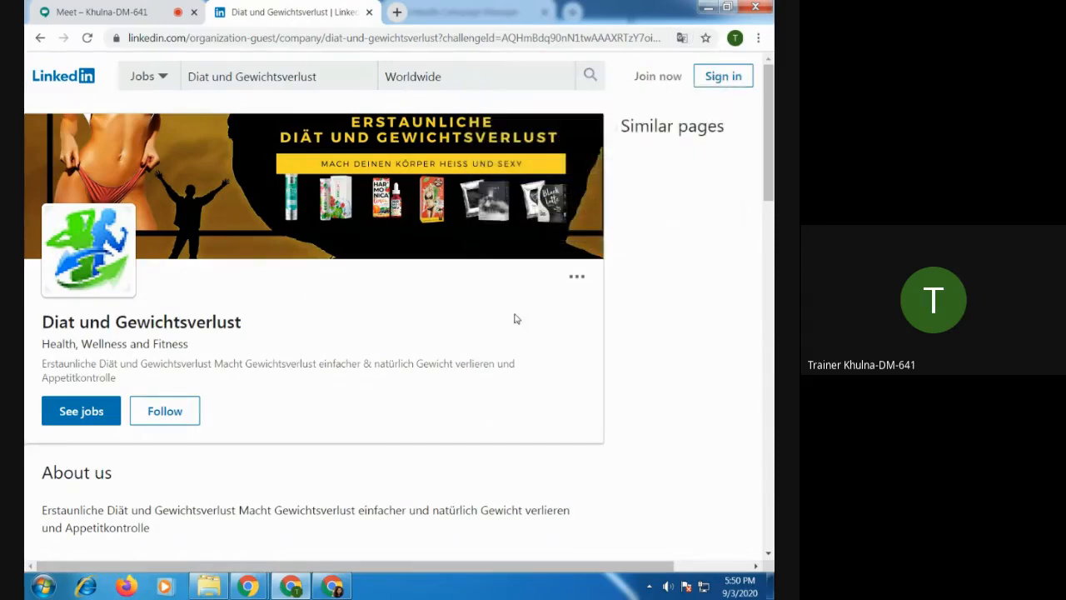
scroll(468, 354, down, 3)
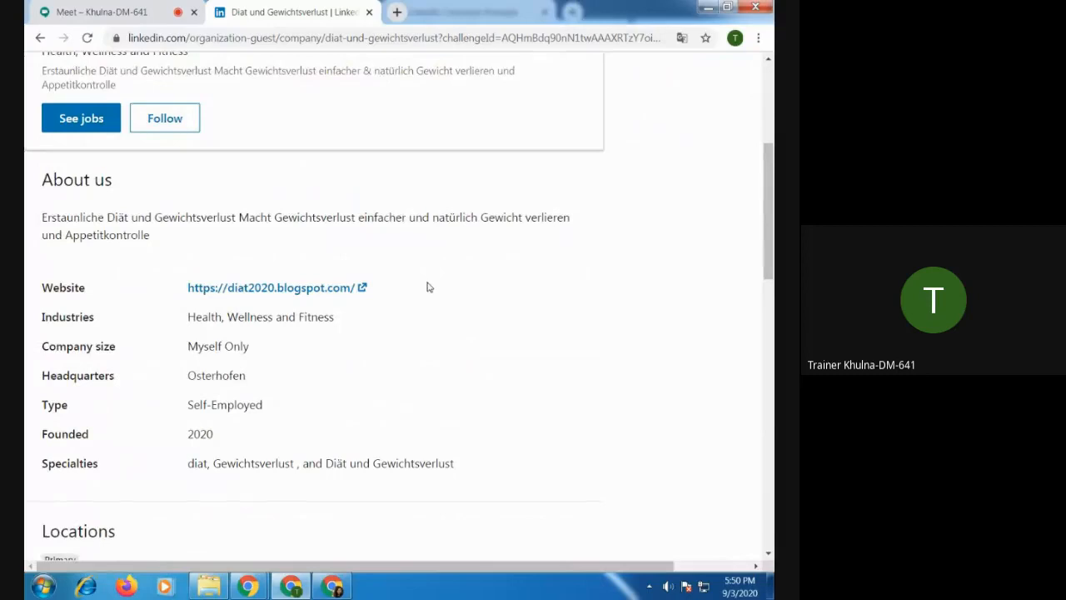
key(ctrl+minus)
key(ctrl+minus)
key(ctrl+minus)
scroll(427, 287, up, 4)
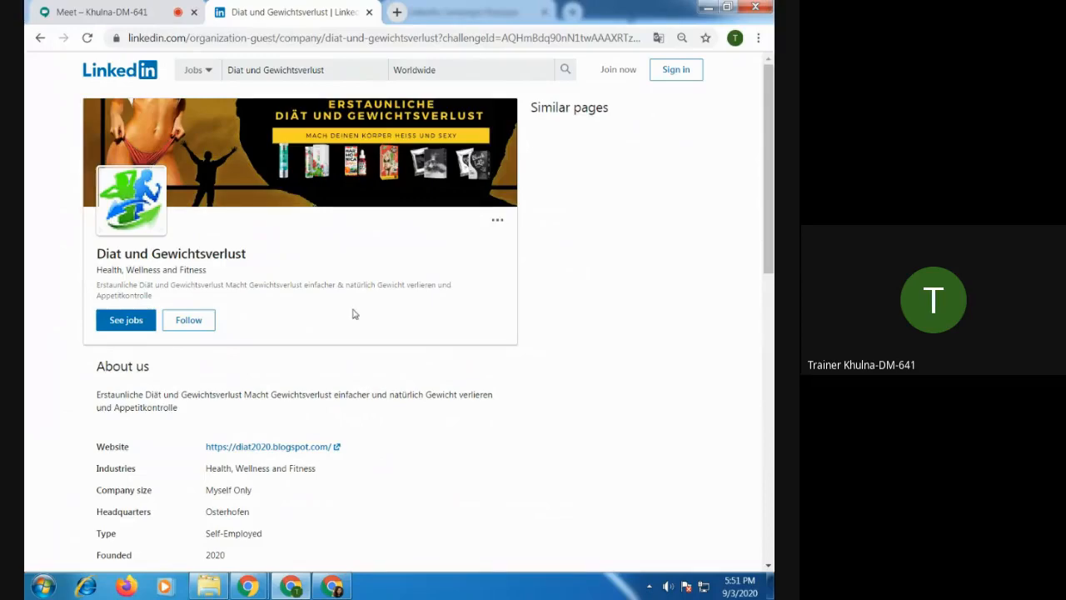
scroll(353, 315, down, 10)
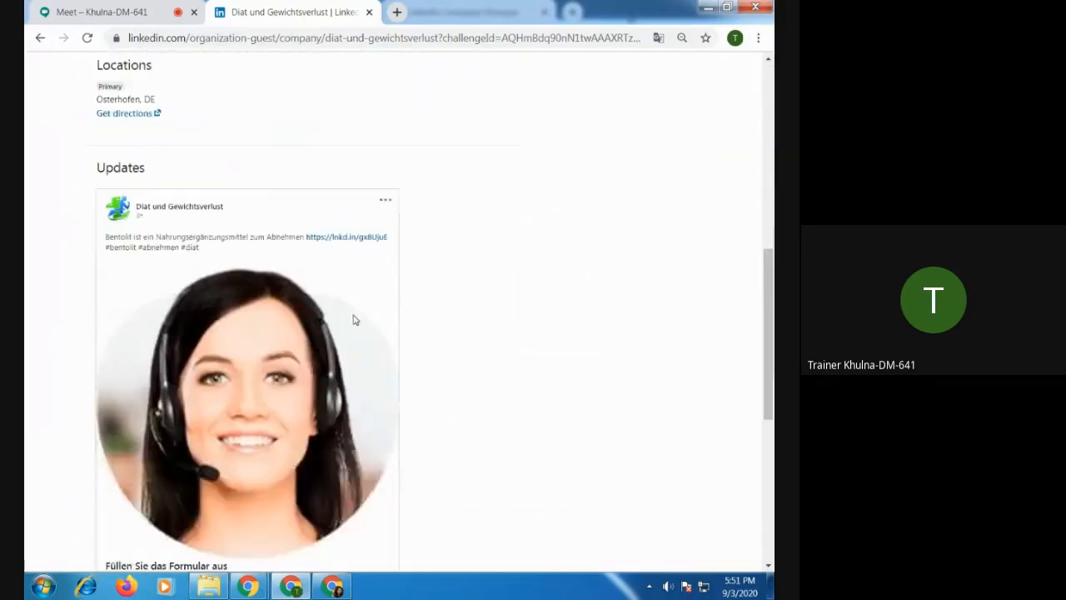
scroll(353, 320, down, 4)
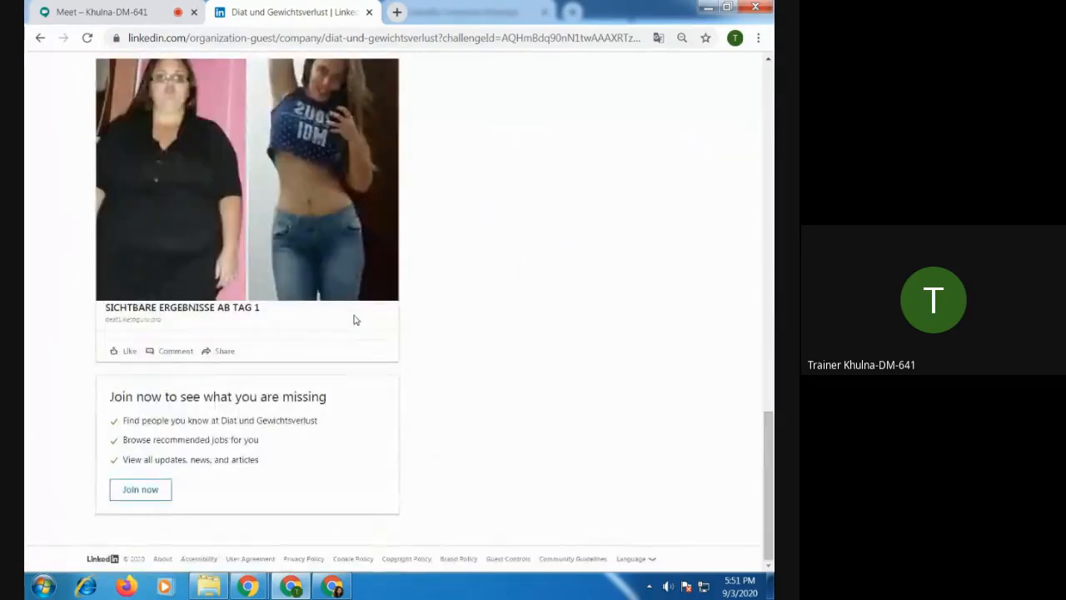
scroll(354, 319, up, 12)
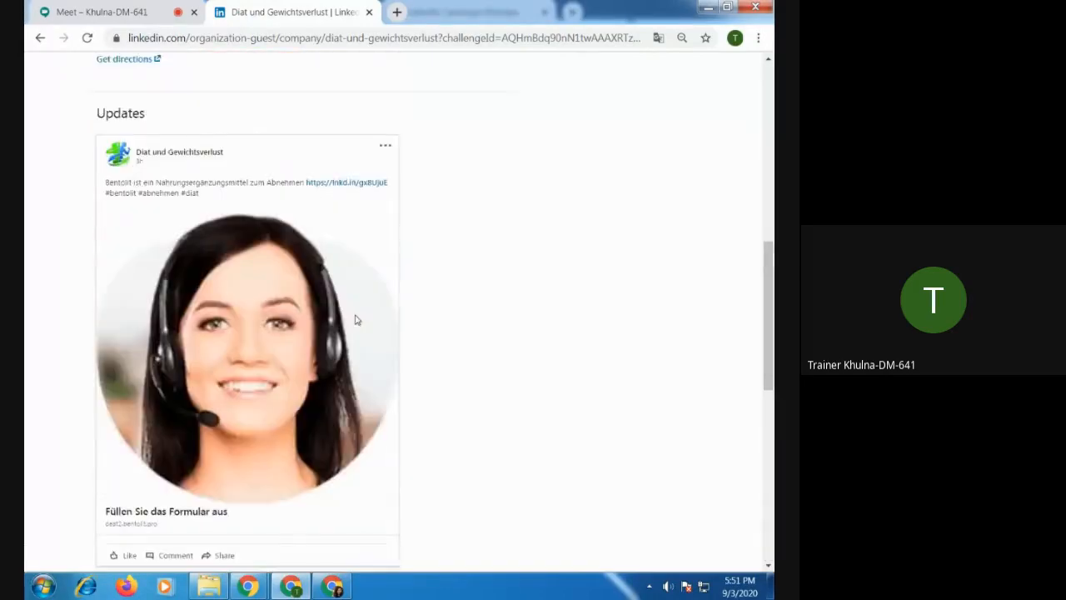
scroll(355, 320, up, 2)
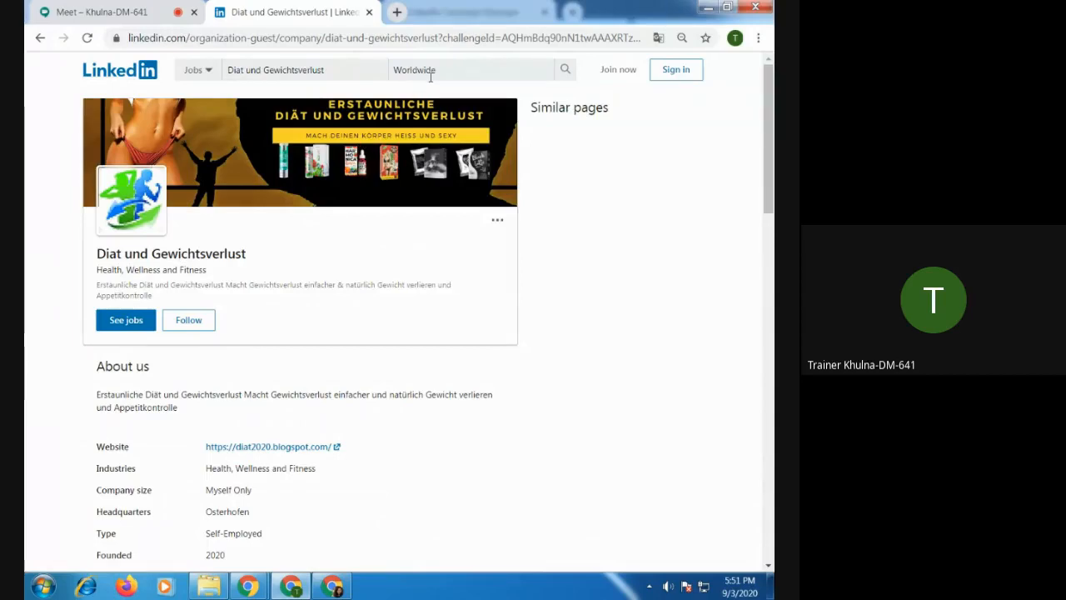
click(272, 70)
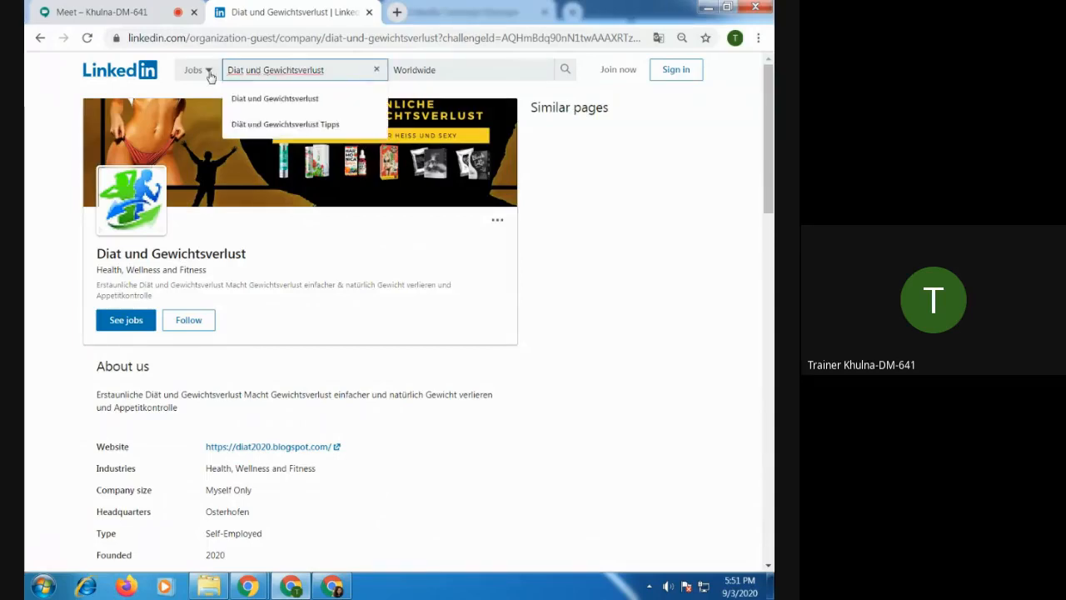
click(210, 72)
click(279, 71)
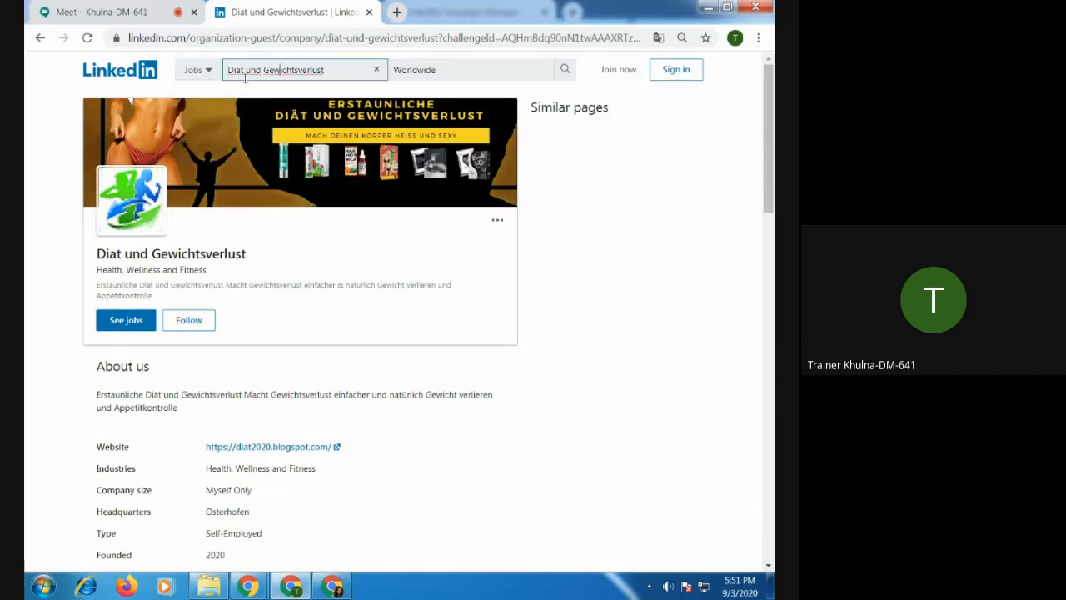
click(142, 78)
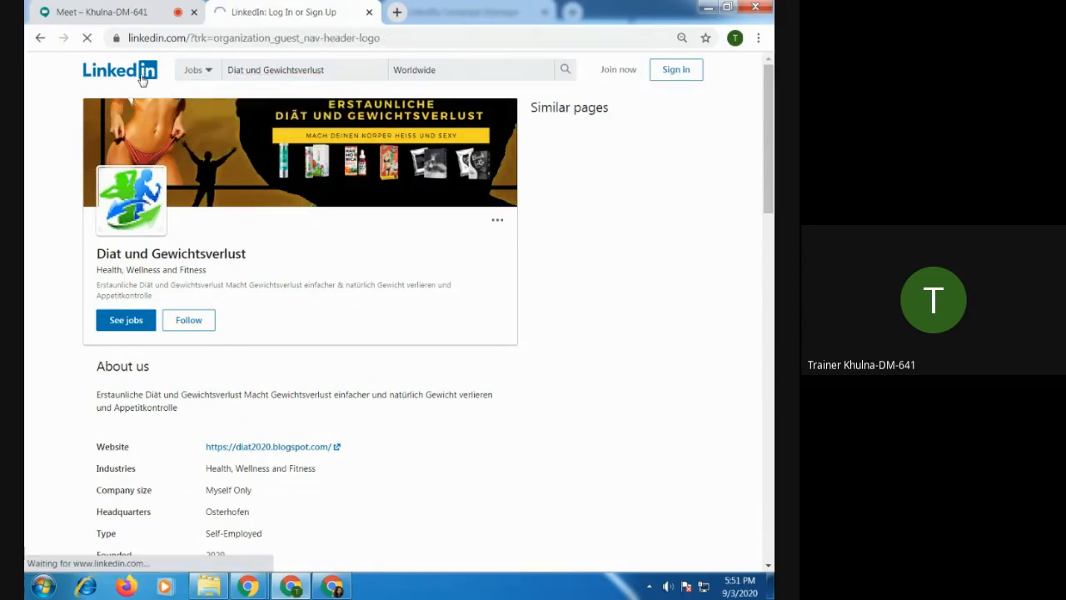
click(40, 39)
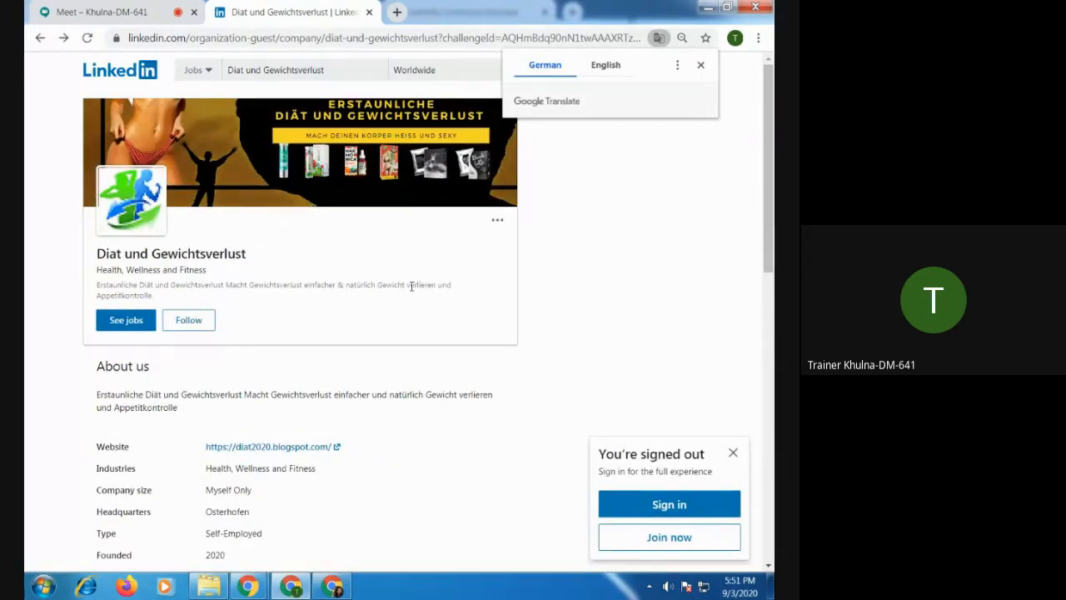
Copy the Diat und Gewichtsverlust page address and load it in a new tab of the other Chrome window.
click(129, 38)
click(138, 37)
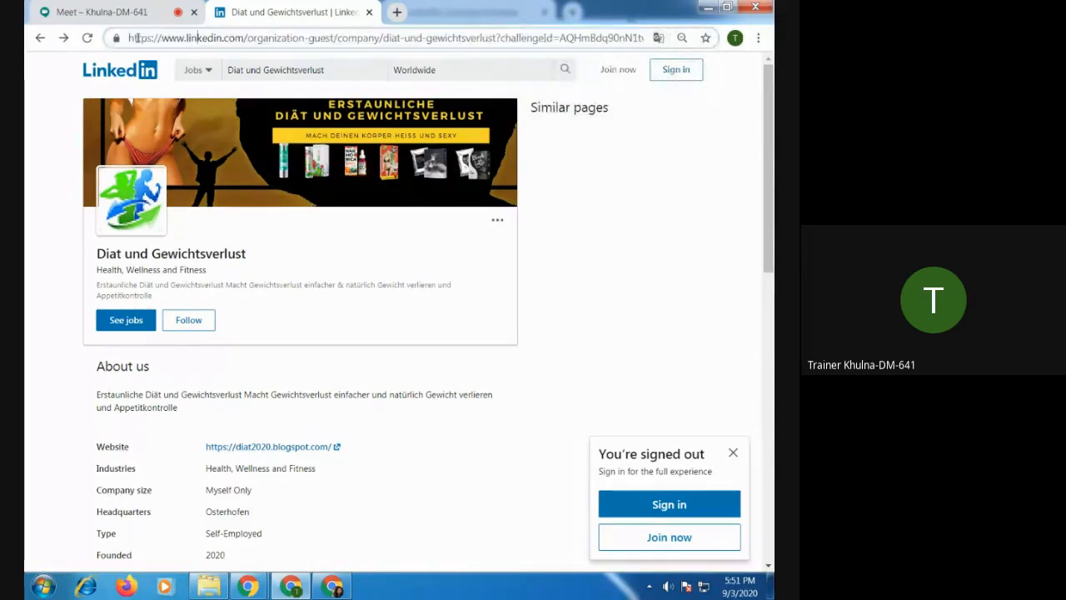
triple_click(137, 38)
key(ctrl+c)
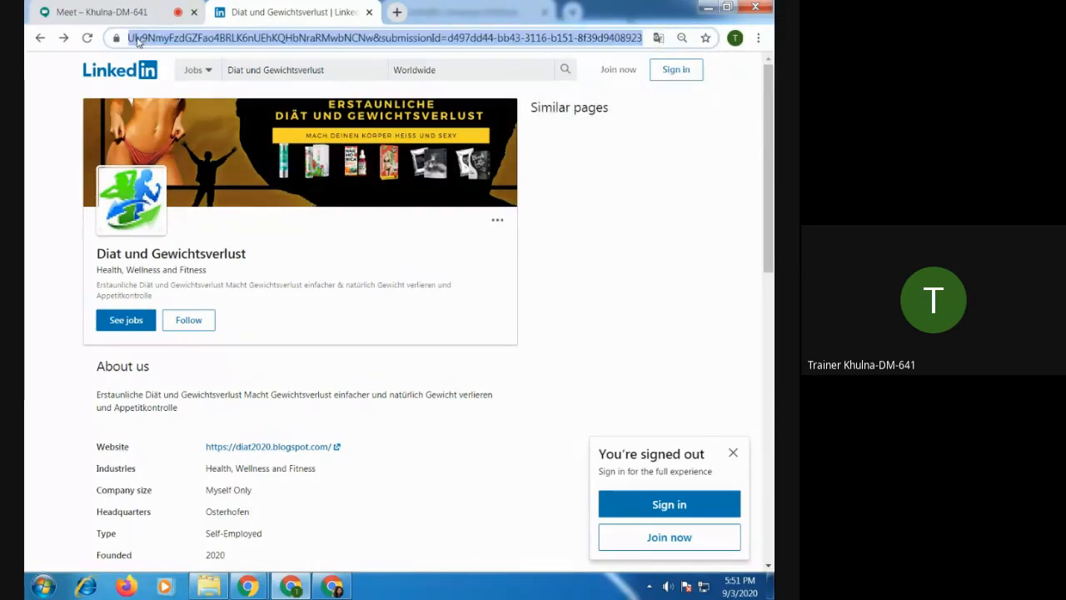
click(333, 586)
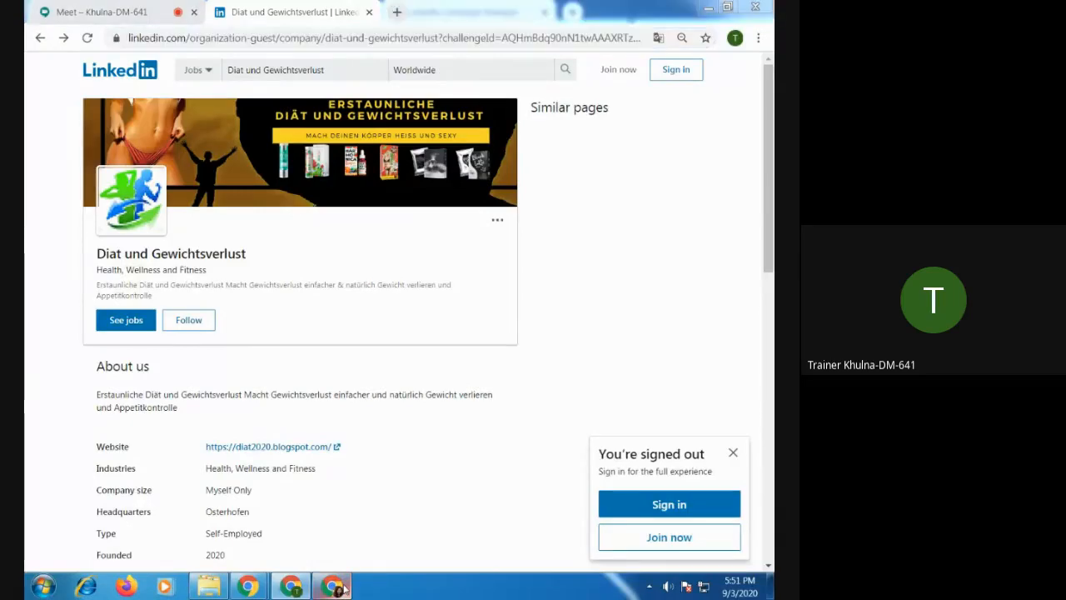
click(572, 12)
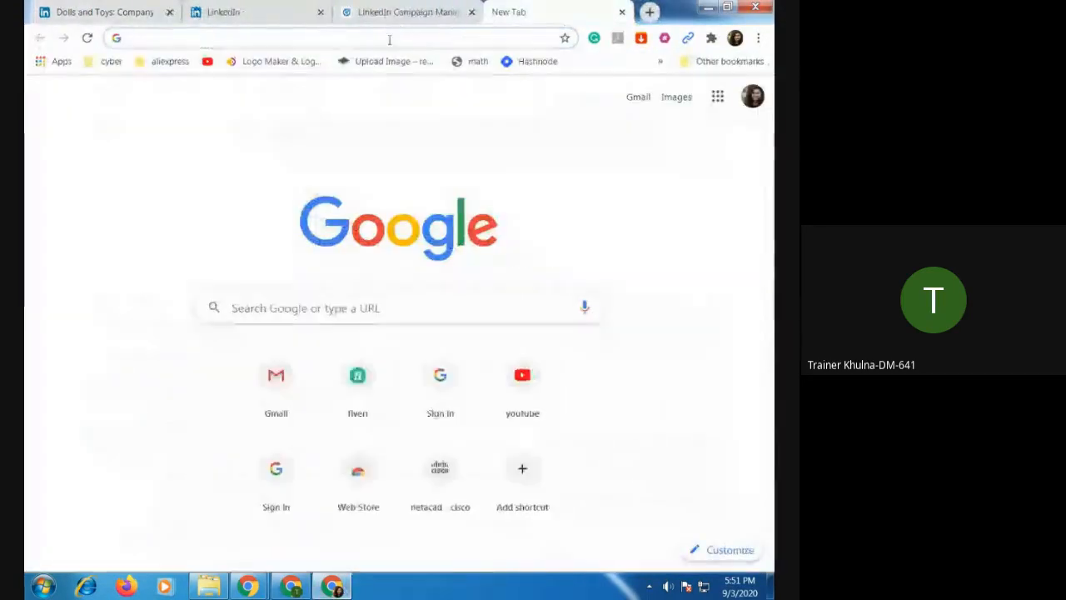
key(ctrl+v)
key(Return)
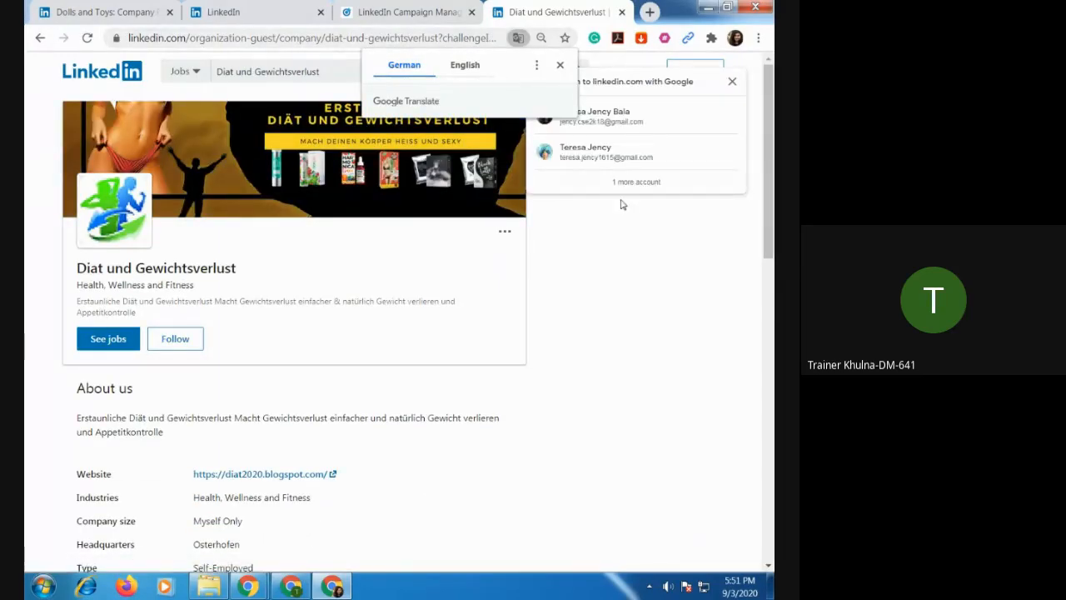
Dismiss the translation prompt and look over the company's About us, Locations and Updates sections.
click(478, 458)
scroll(471, 448, down, 8)
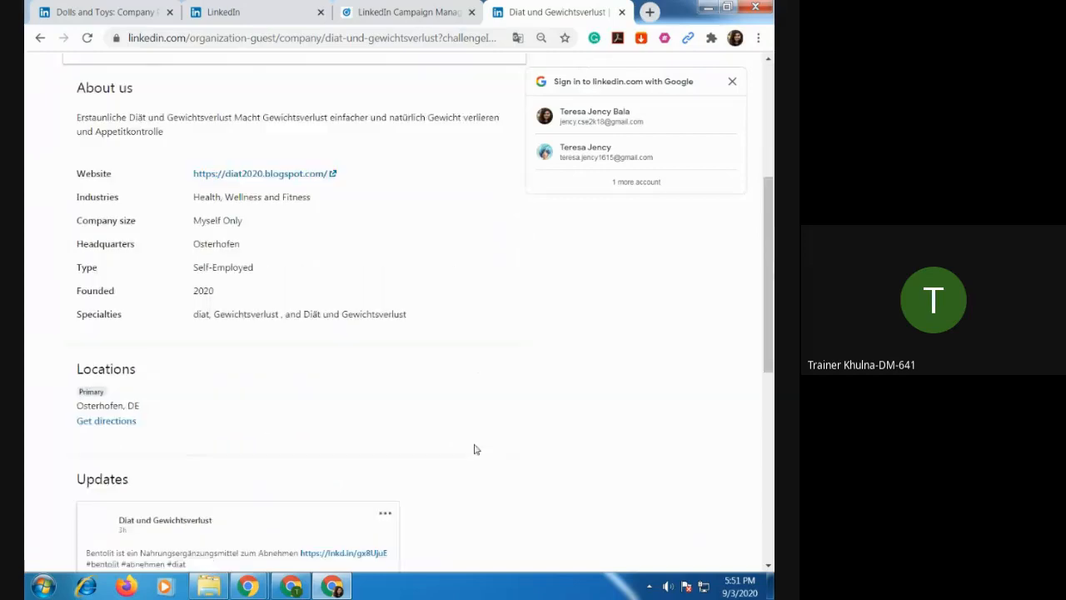
scroll(469, 452, up, 10)
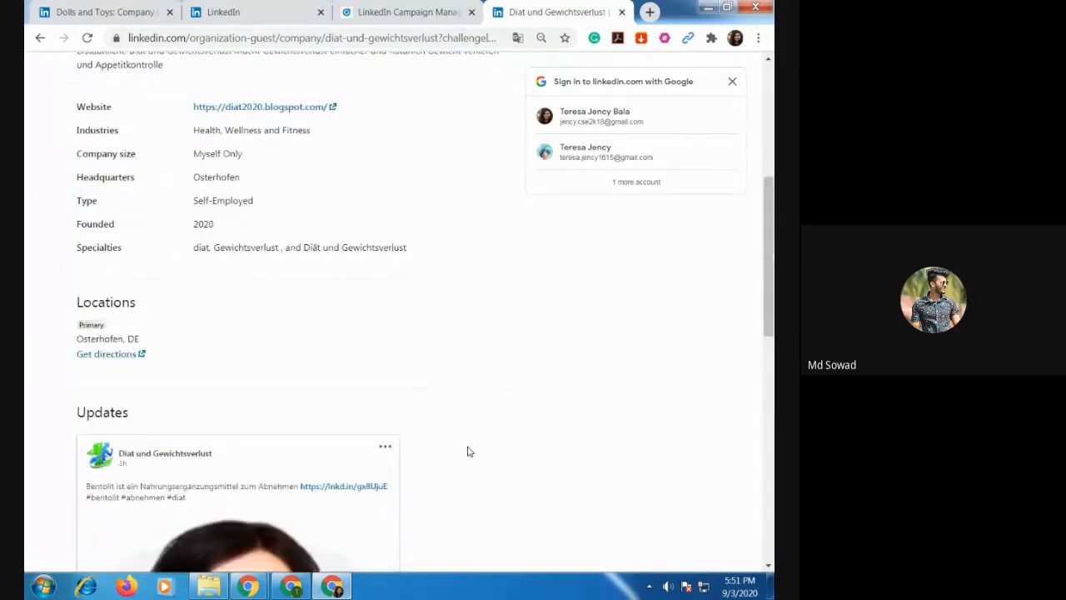
Try to load the page address shortened to linkedin.com/organization-guest/company.
click(321, 39)
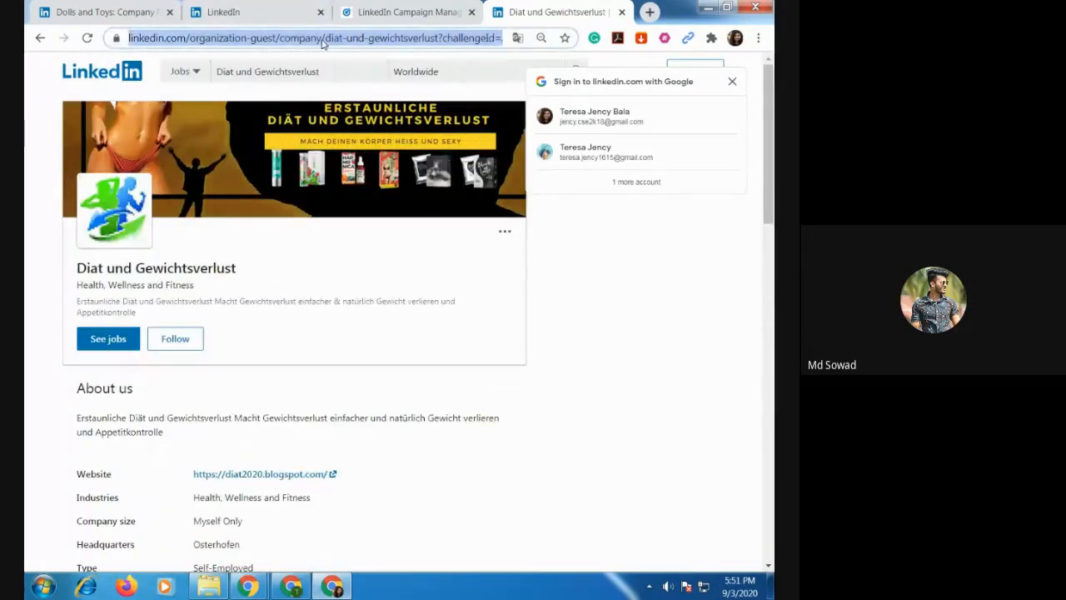
click(323, 37)
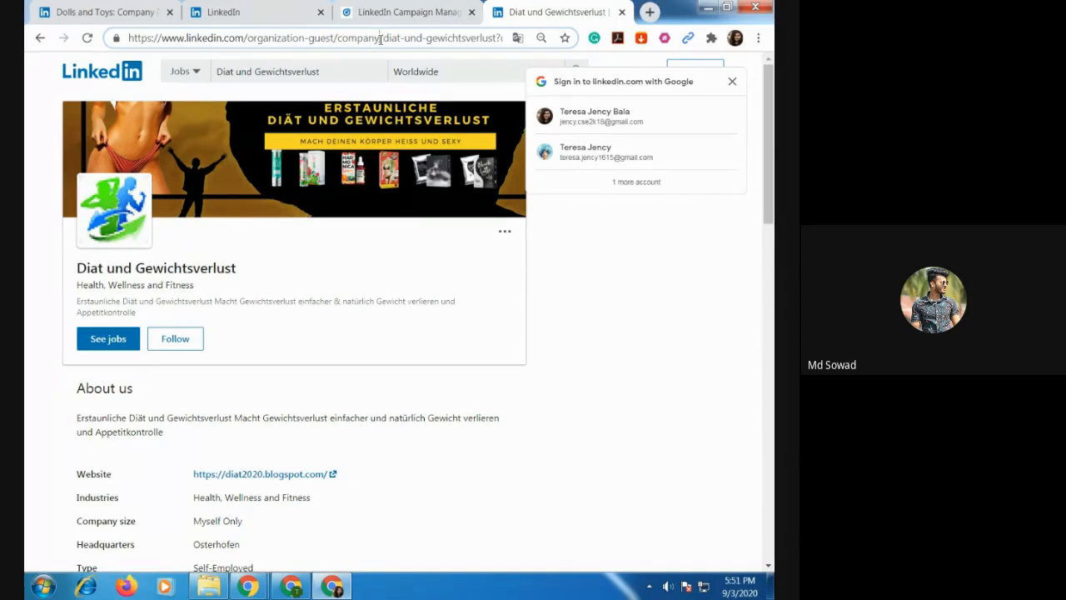
drag(380, 38, 773, 46)
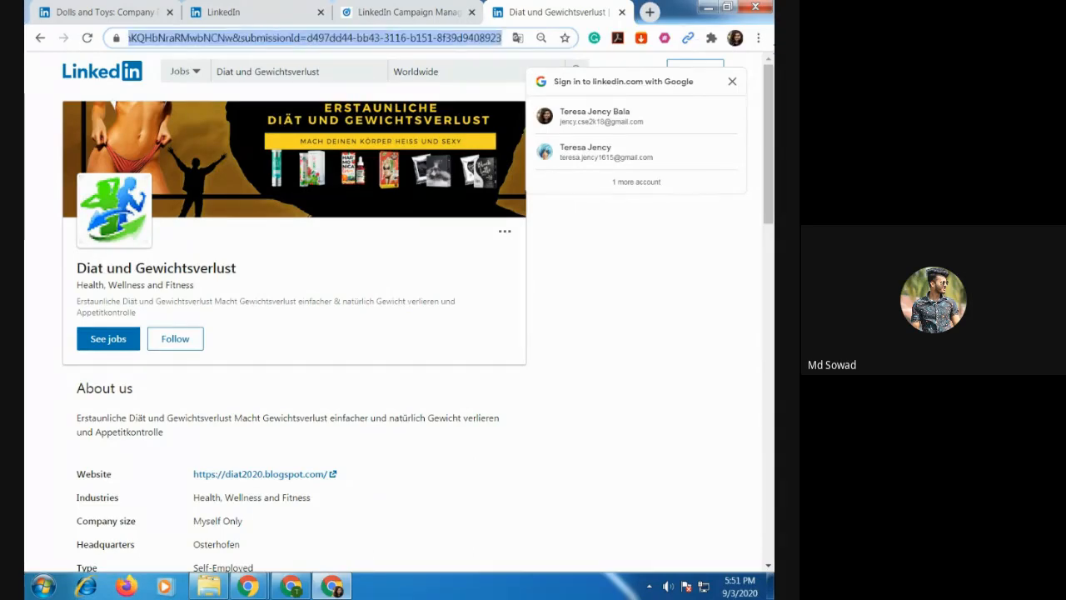
key(BackSpace)
key(Return)
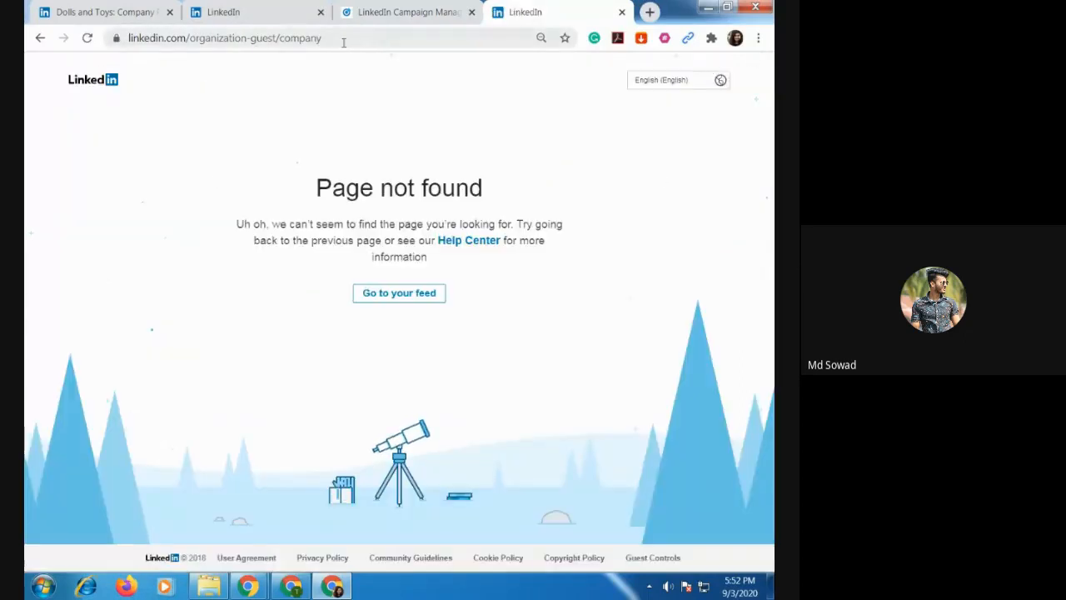
click(406, 15)
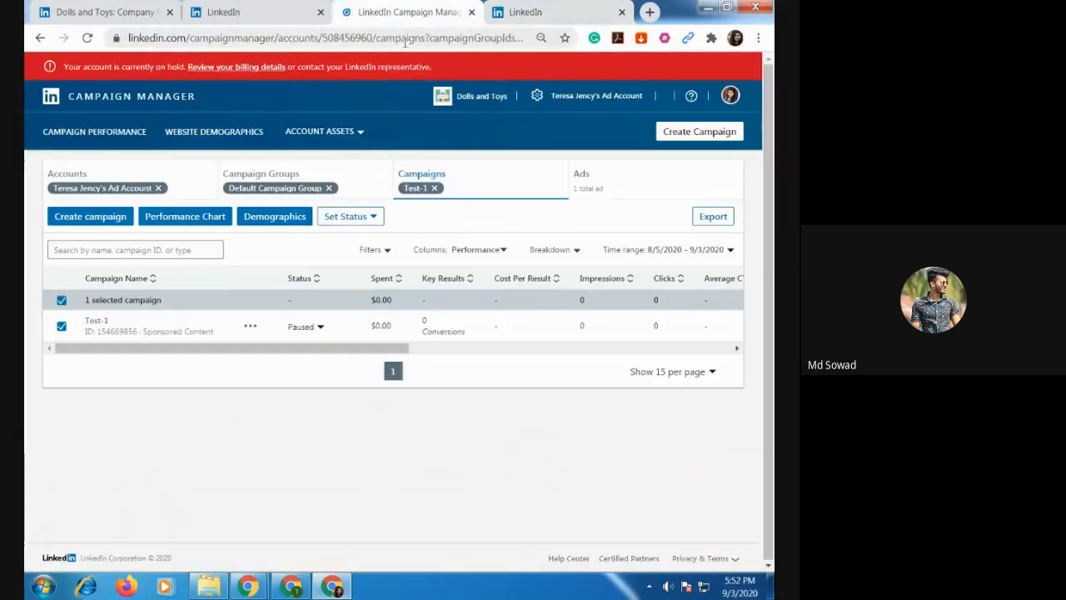
click(271, 17)
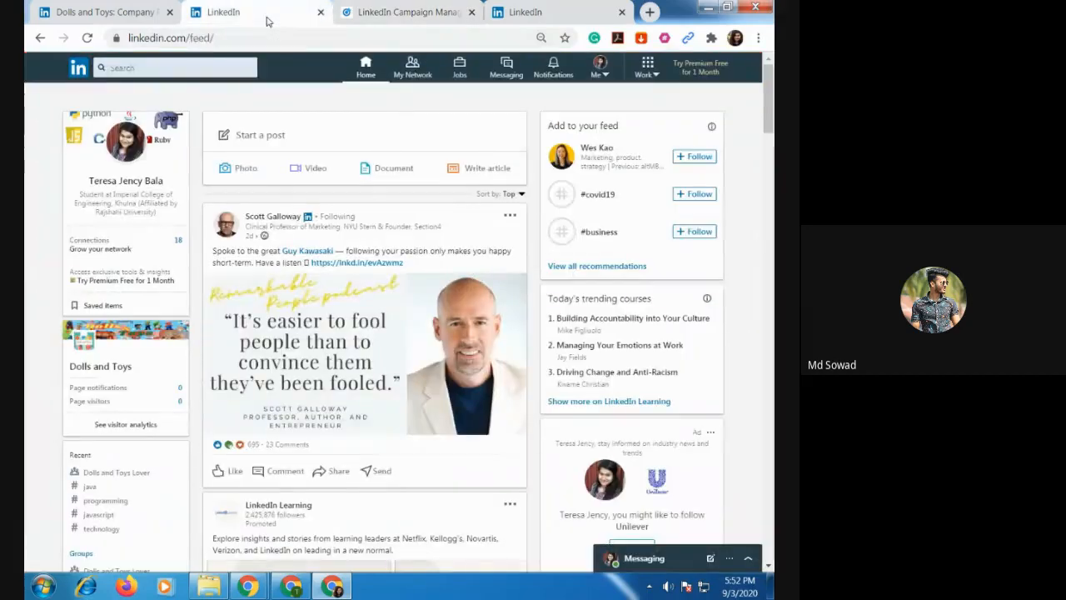
click(522, 15)
click(405, 15)
click(261, 17)
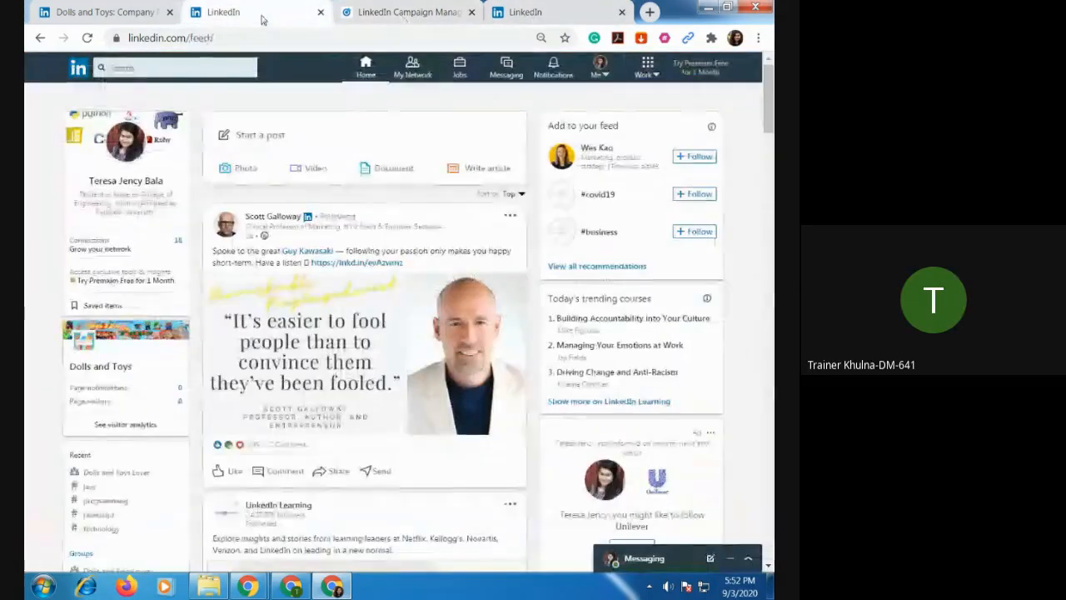
click(521, 15)
click(405, 15)
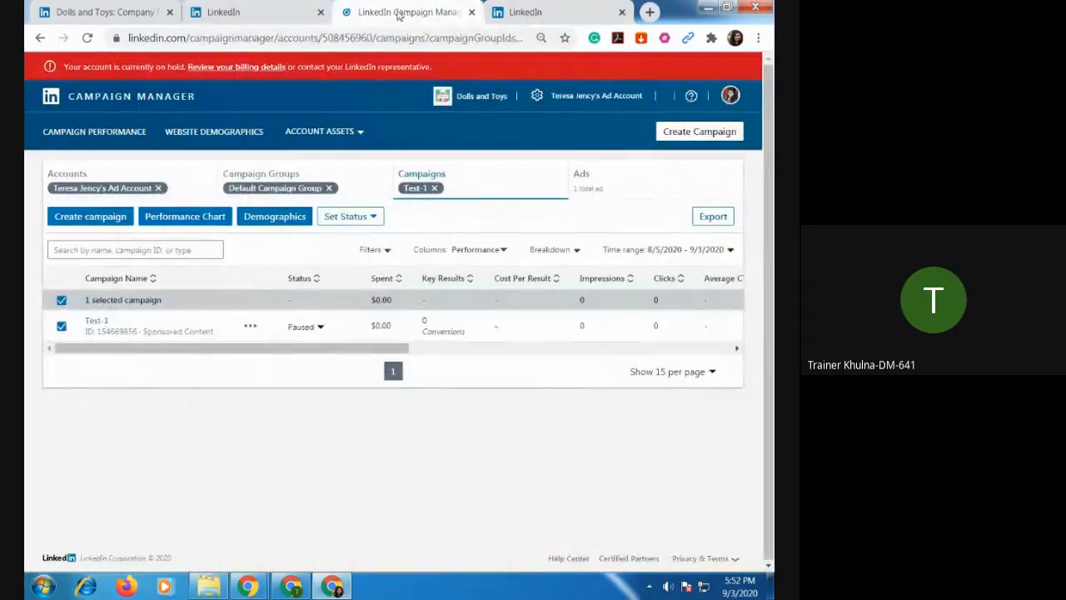
click(260, 19)
Close the tab with the page-not-found address and look over the Dolls and Toys company page in its member view.
click(523, 16)
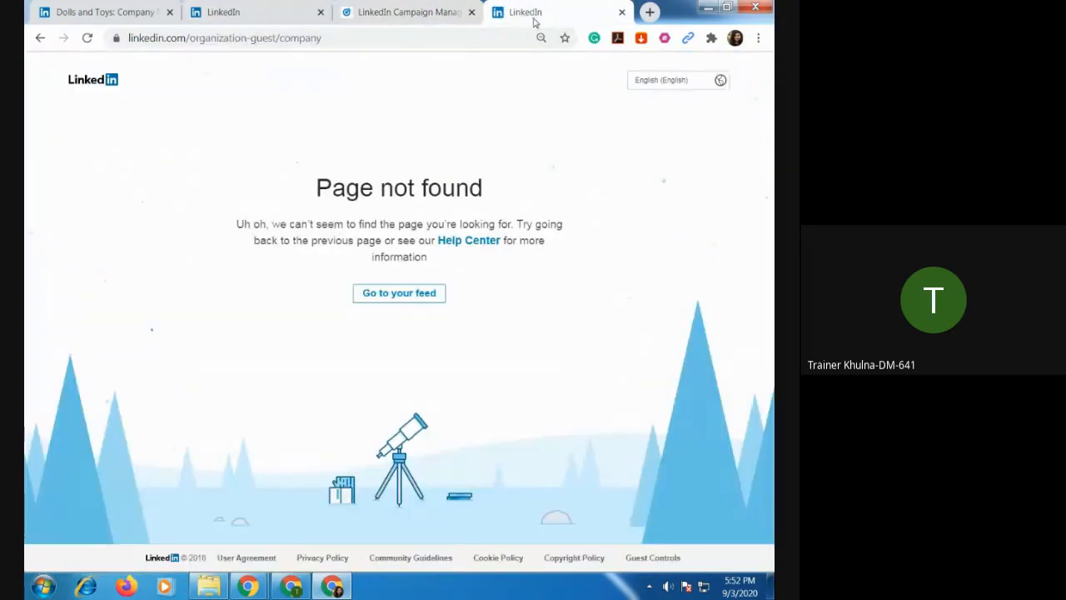
click(621, 12)
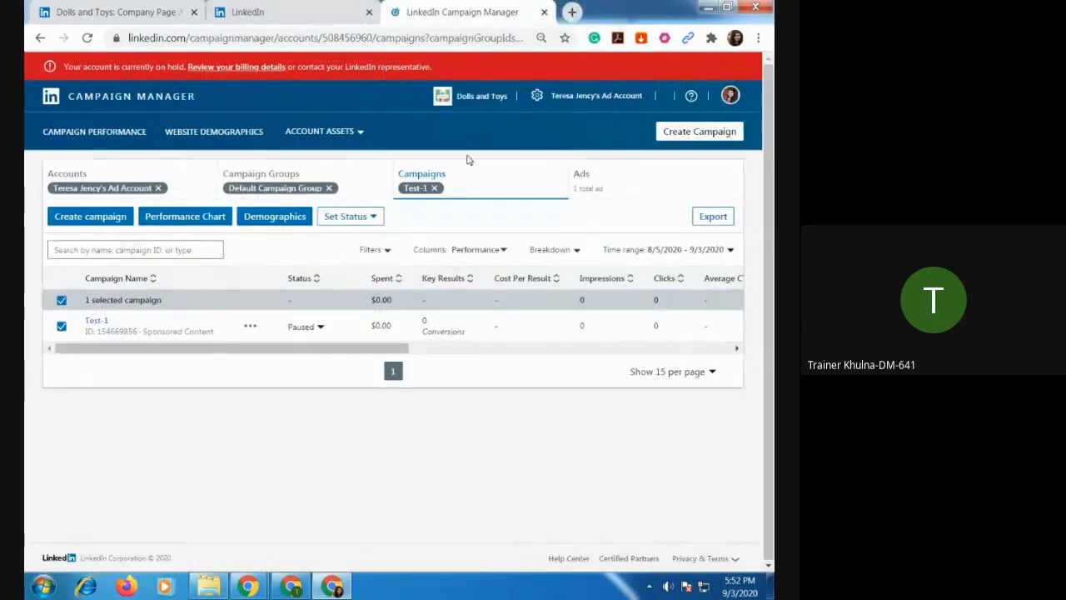
click(114, 18)
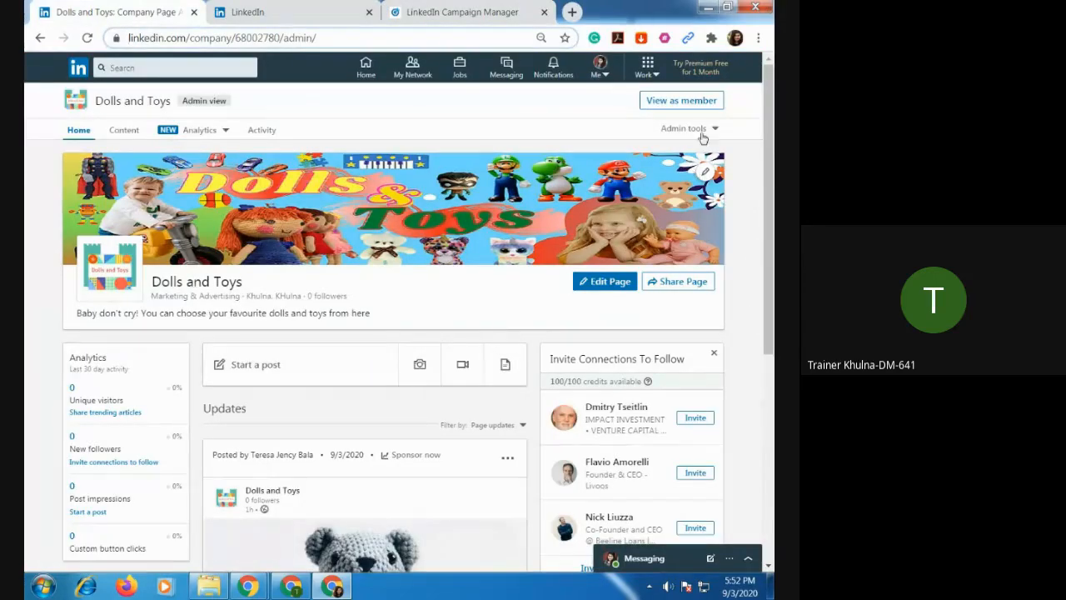
click(683, 101)
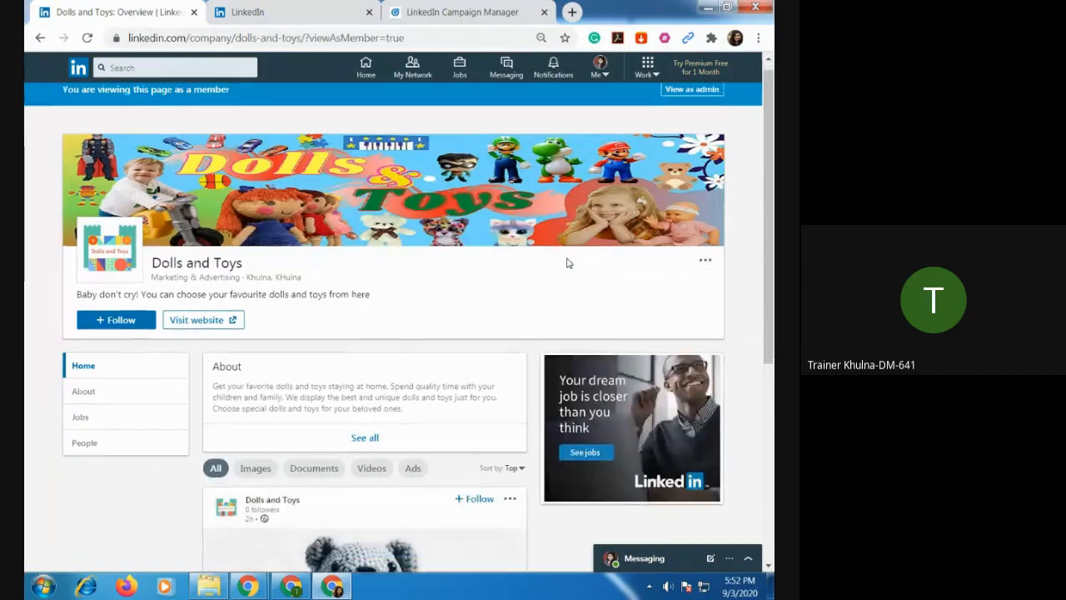
scroll(566, 266, down, 3)
scroll(569, 292, down, 1)
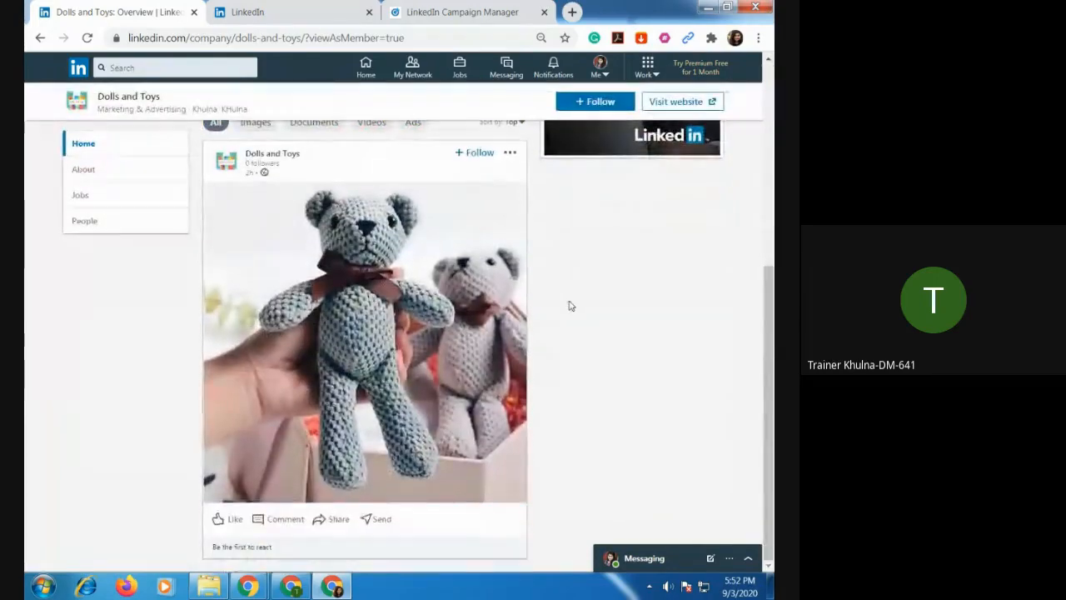
scroll(442, 363, up, 5)
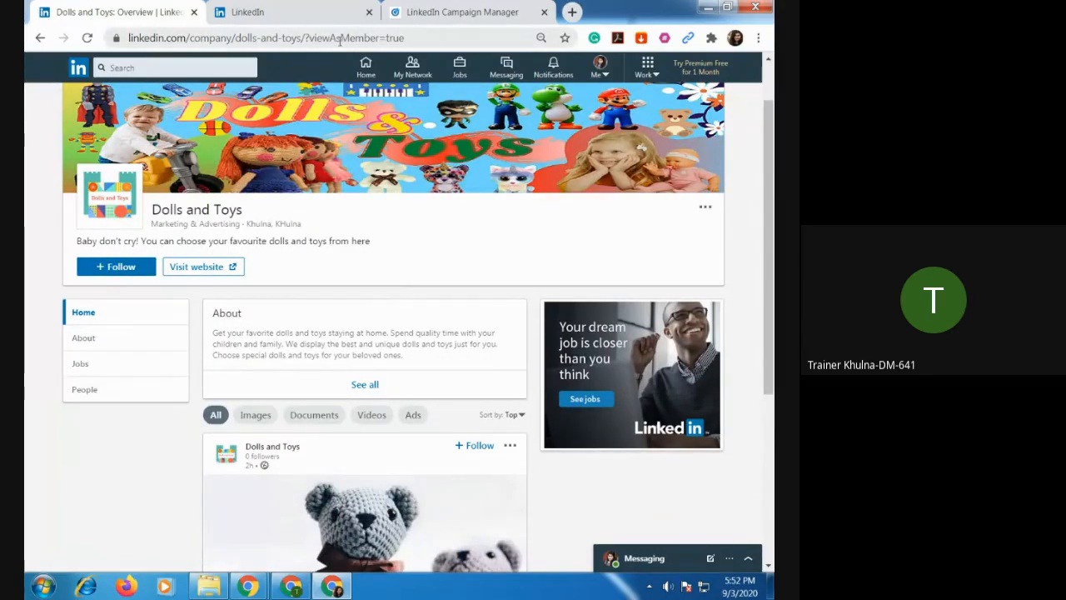
click(302, 37)
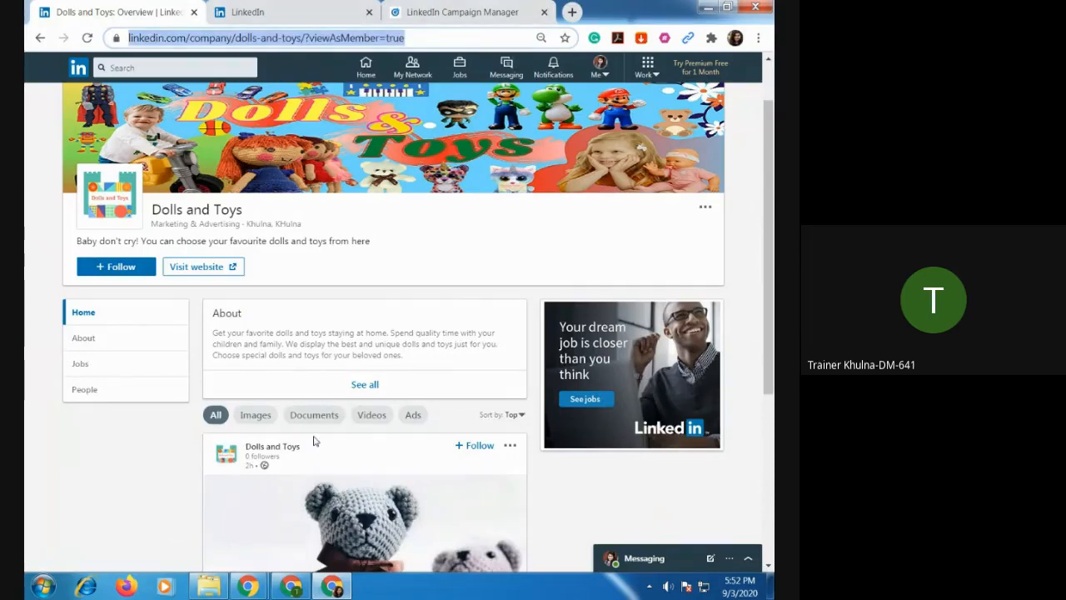
In the Meet window, close the signed-out Diat und Gewichtsverlust page and copy the company page link from the chat.
click(291, 585)
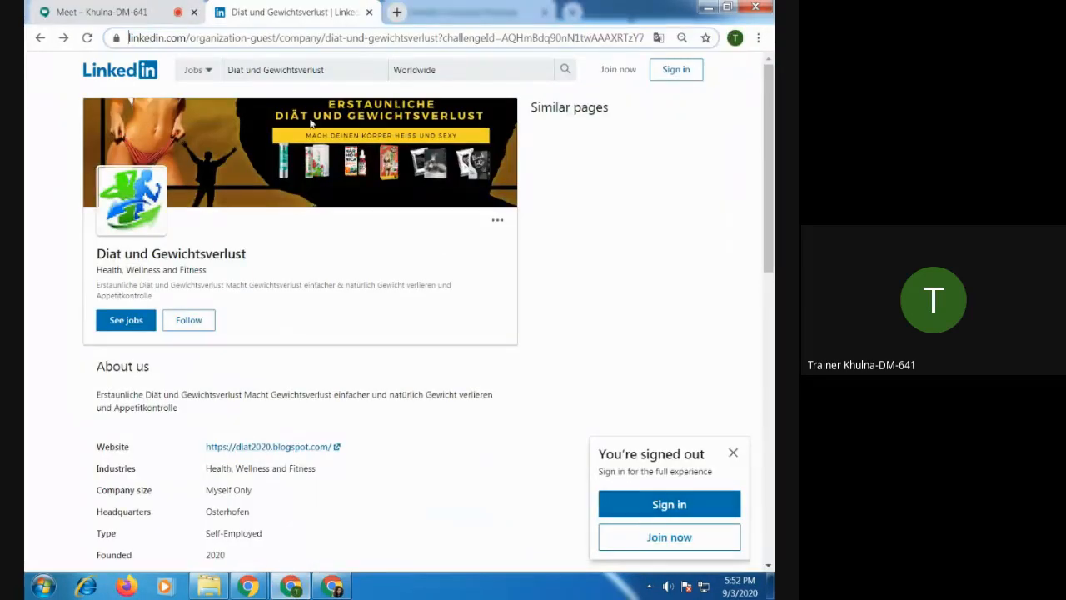
click(369, 12)
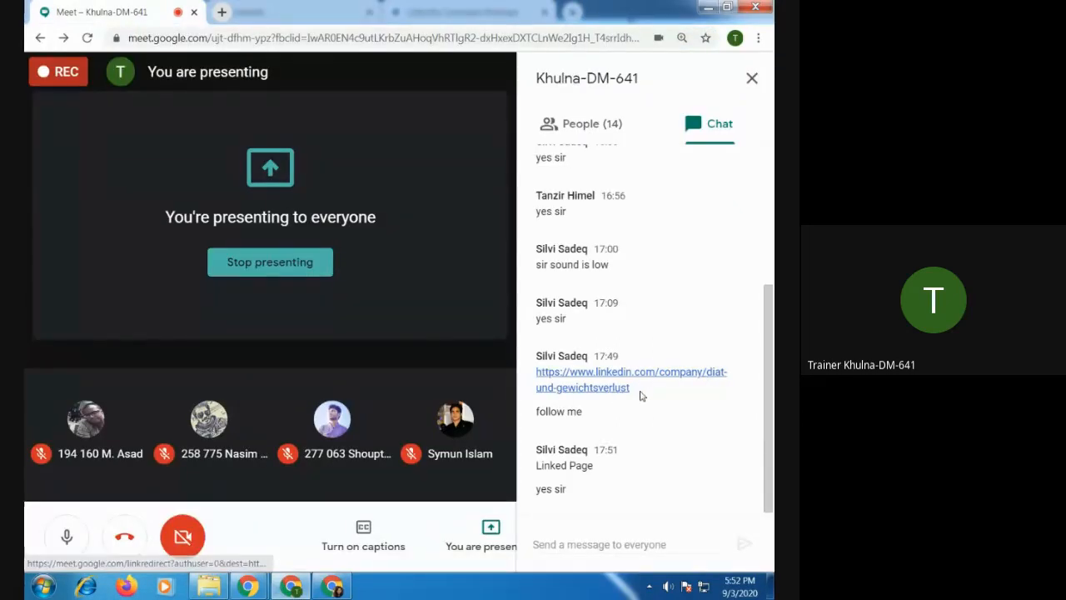
drag(634, 390, 531, 382)
key(ctrl+c)
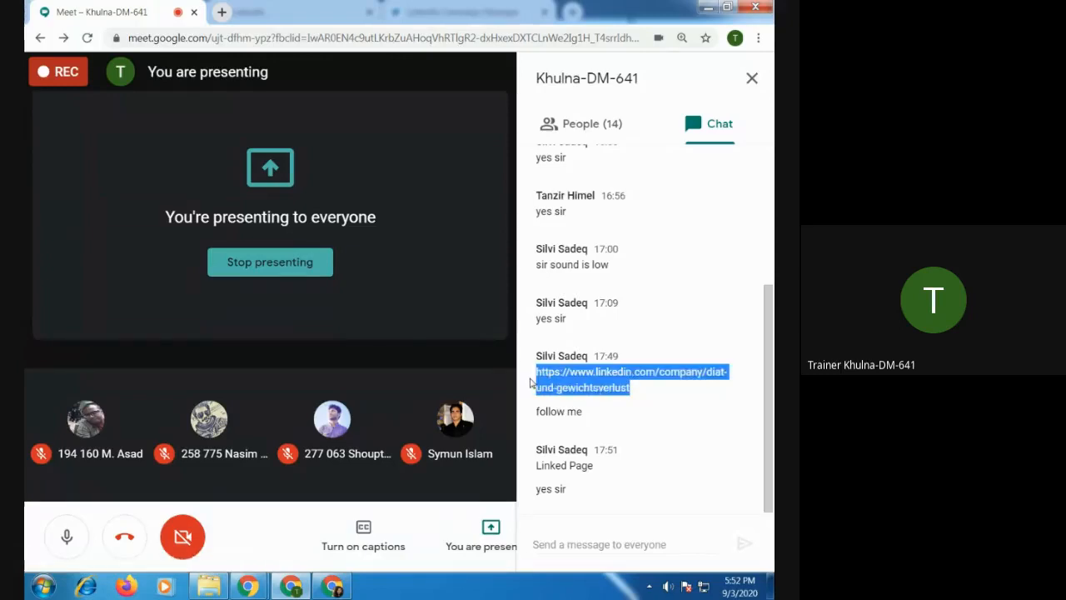
Load the copied linkedin.com/company/diat-und-gewichtsverlust link in a new tab of the Campaign Manager window and look over the page's details and posts.
click(334, 588)
click(488, 12)
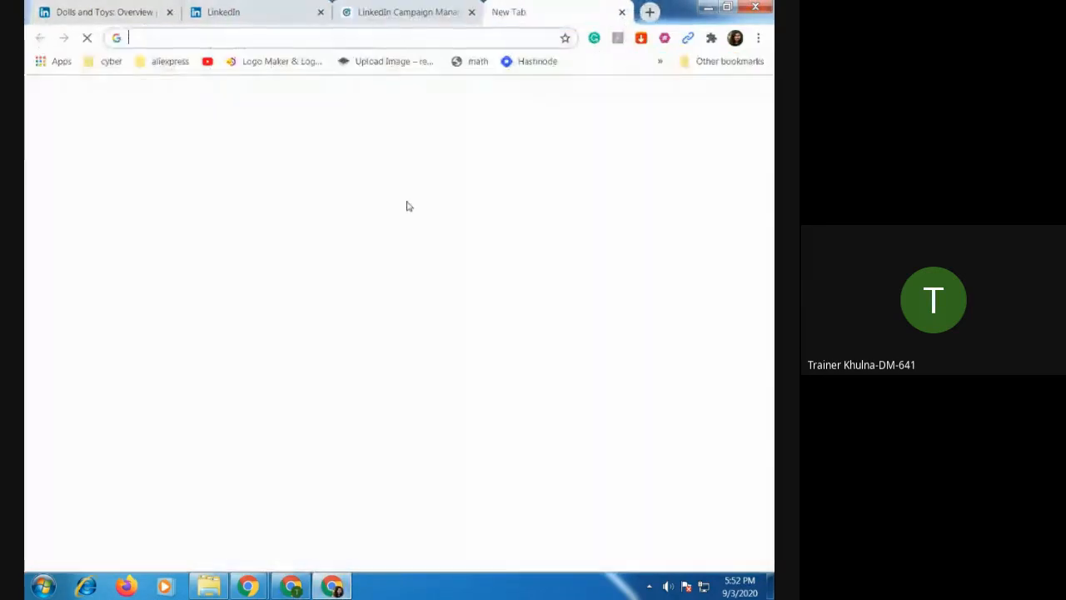
click(572, 12)
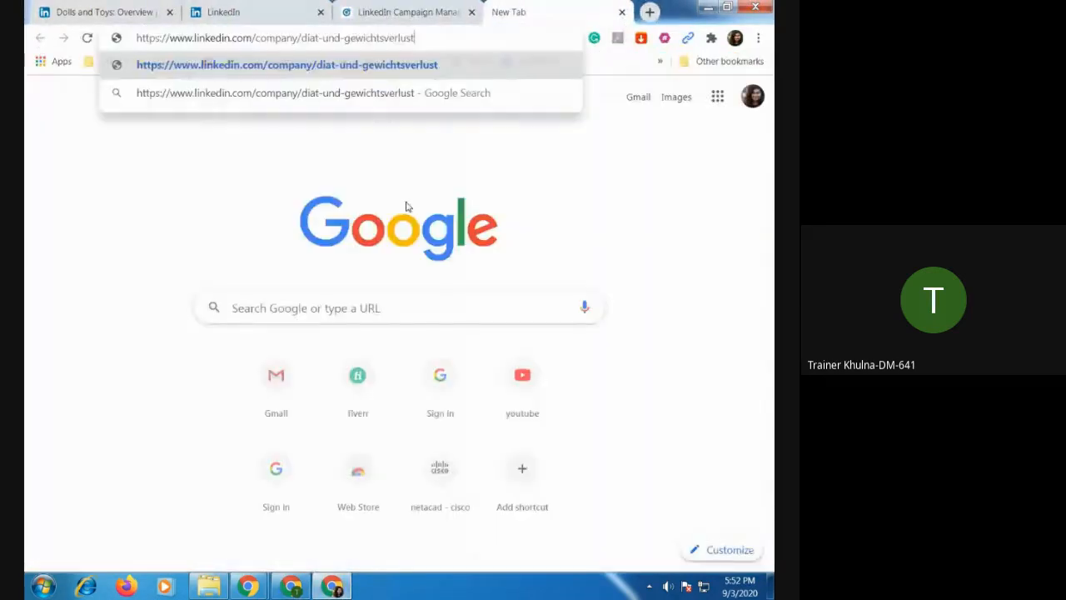
key(ctrl+v)
key(Return)
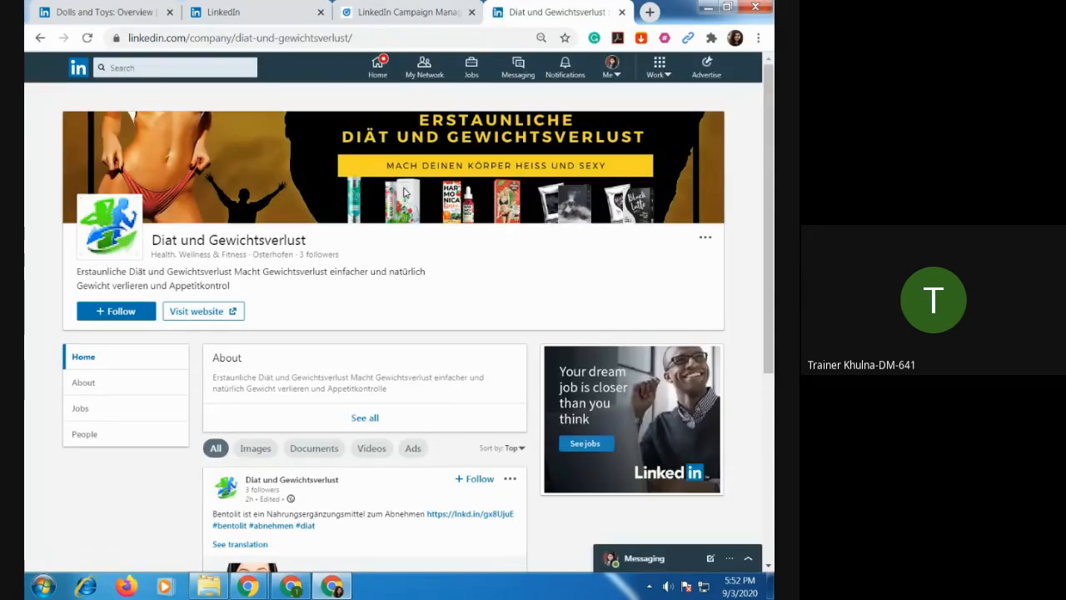
scroll(404, 200, down, 4)
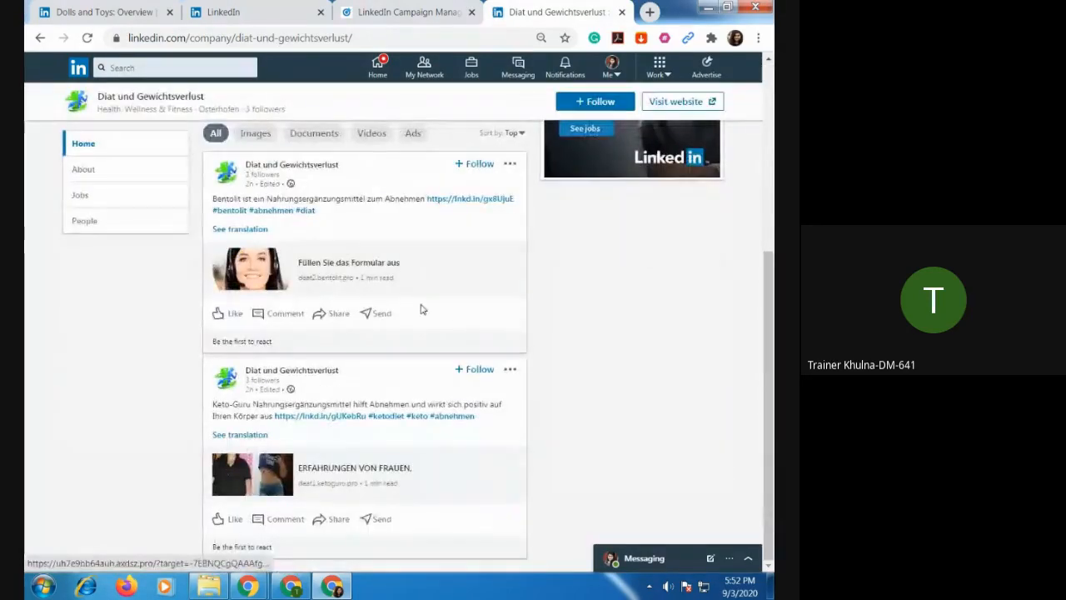
scroll(509, 405, up, 4)
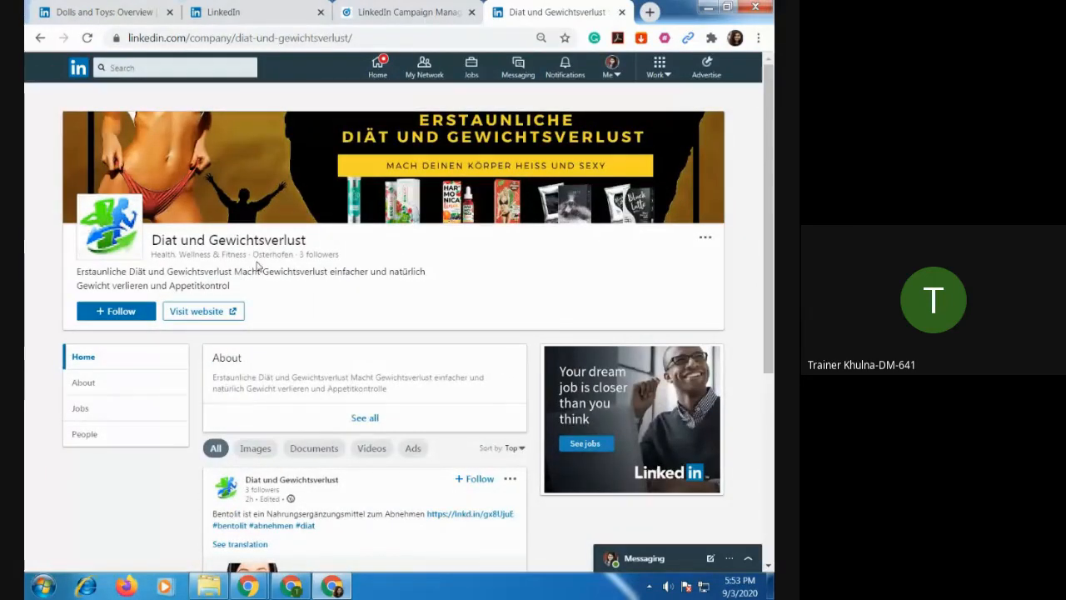
Open the link in the company's Bentolit post, look over the product landing page, and close it.
scroll(421, 333, down, 3)
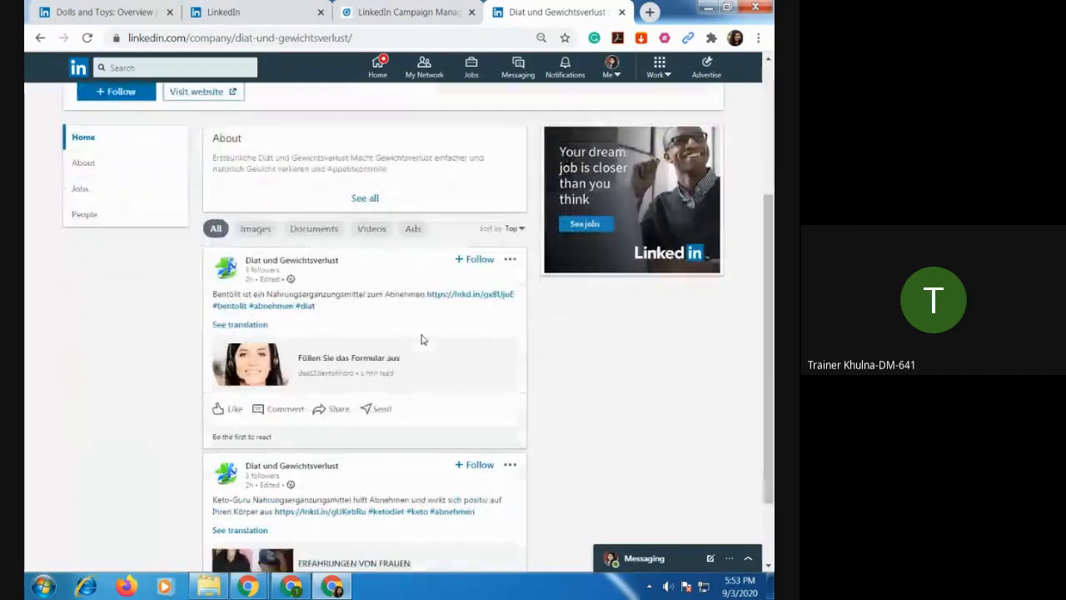
click(469, 295)
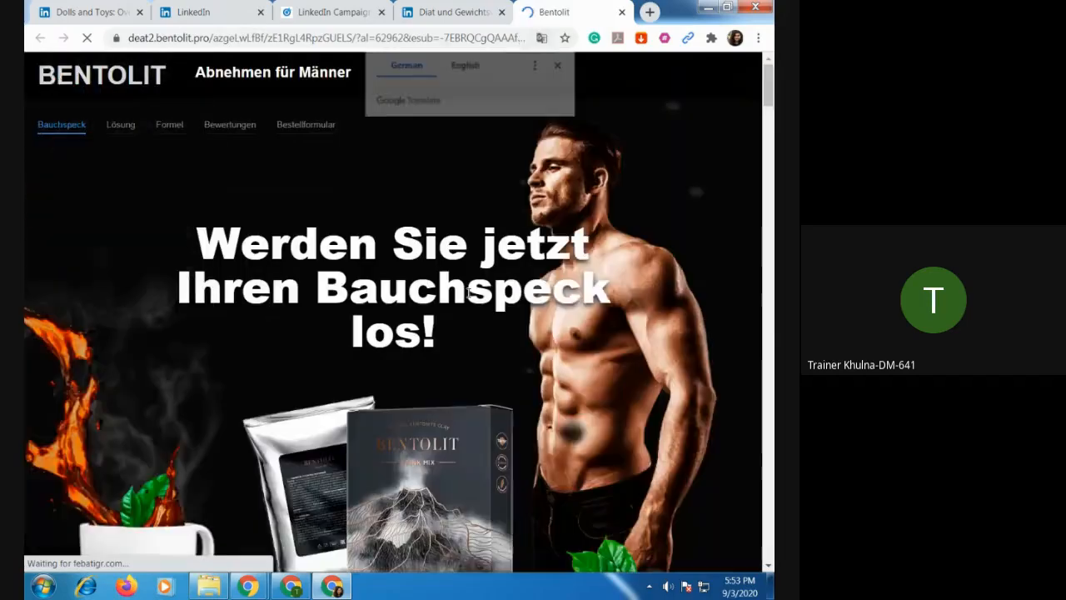
scroll(469, 291, down, 10)
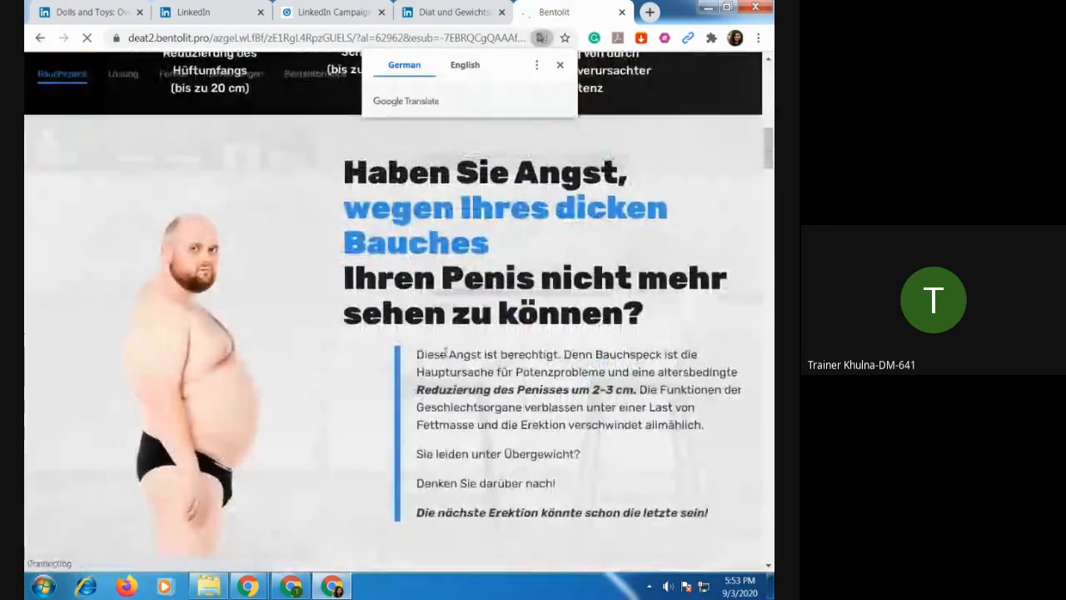
scroll(445, 383, down, 13)
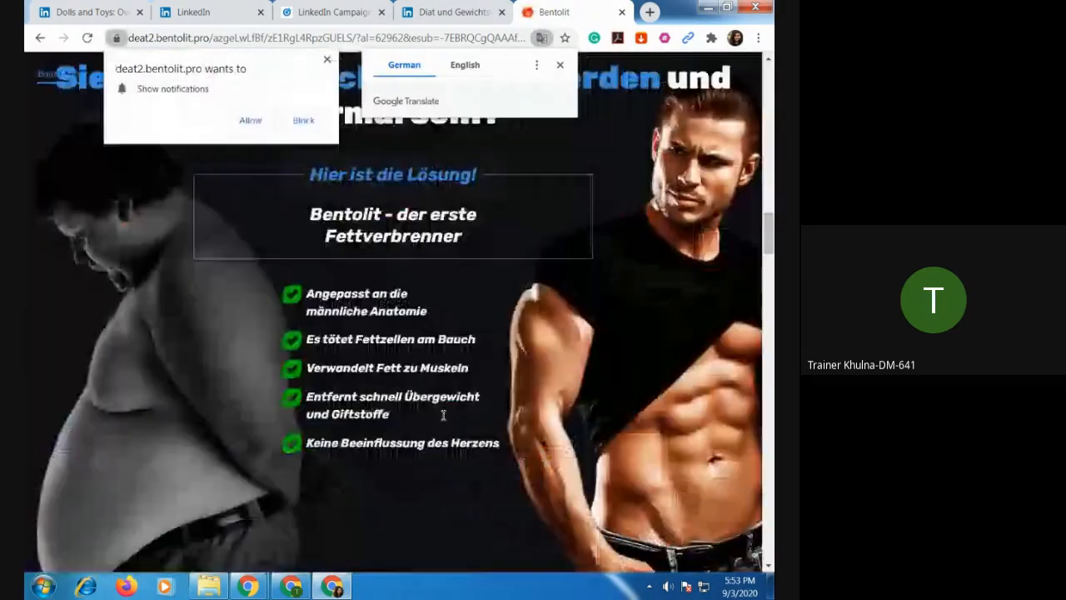
scroll(443, 415, down, 12)
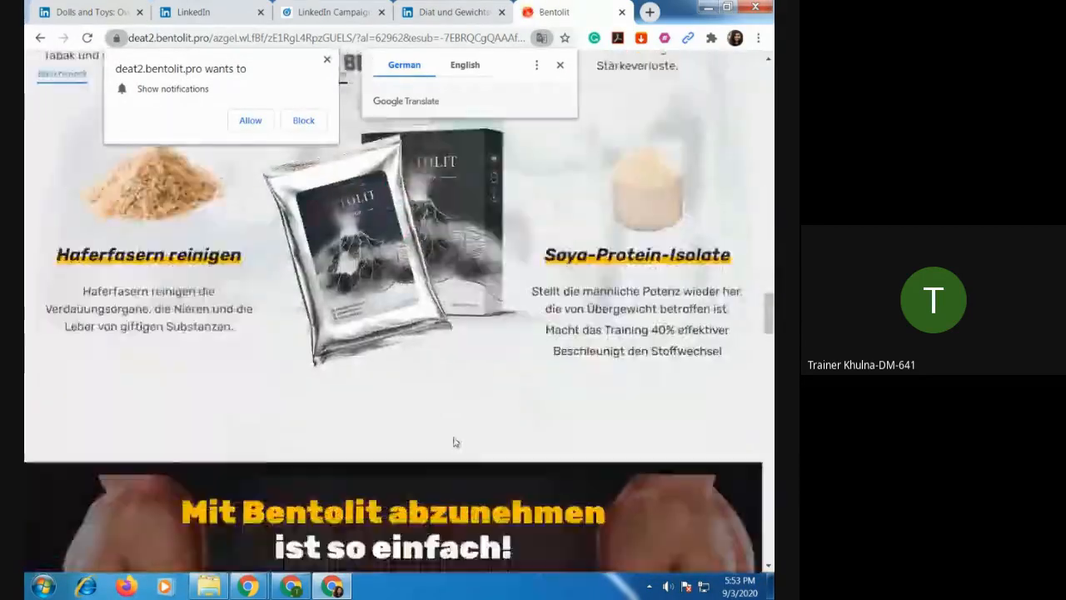
scroll(454, 441, down, 4)
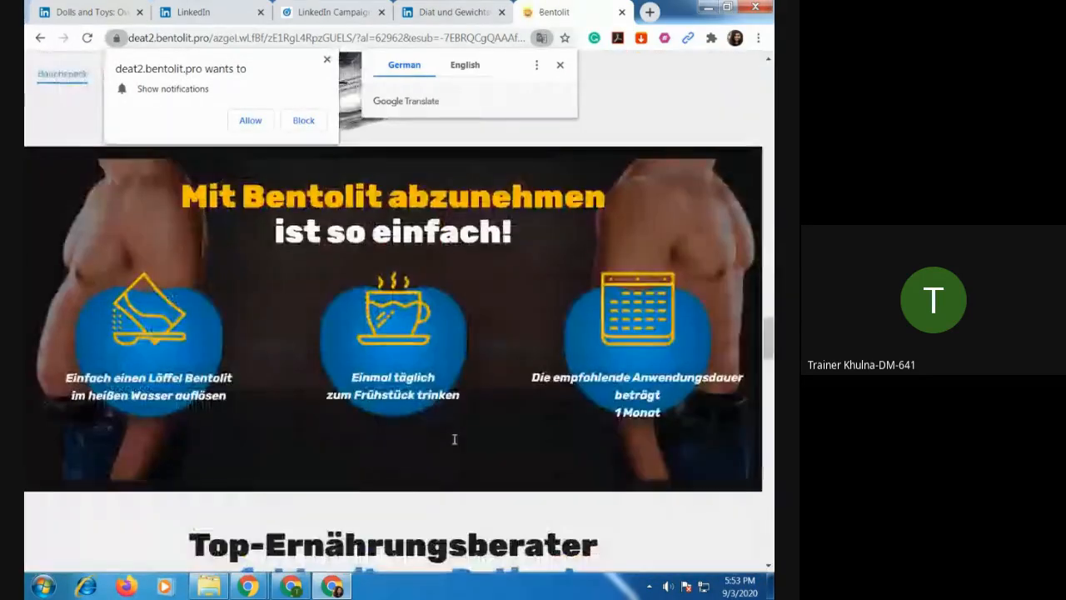
click(623, 12)
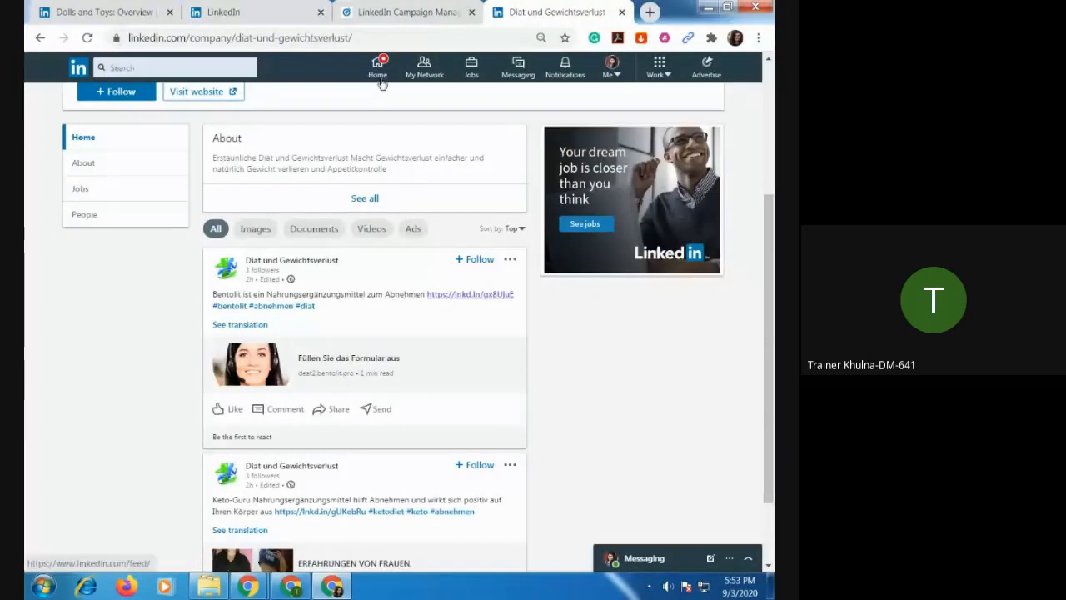
Return to the LinkedIn home feed, close the chat in the Meet window, and switch back to the LinkedIn window.
click(380, 78)
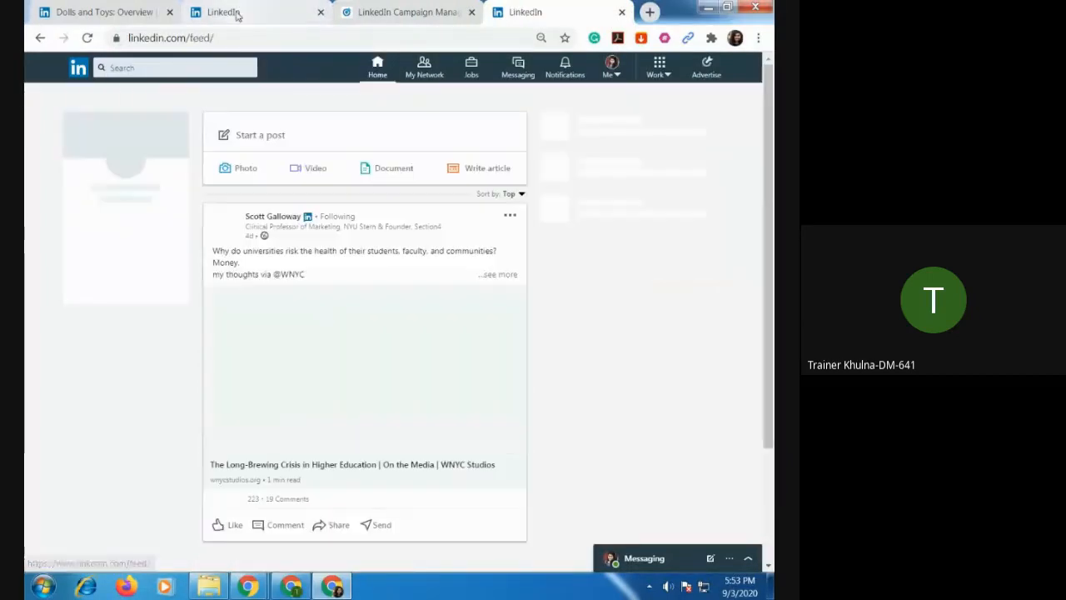
click(293, 586)
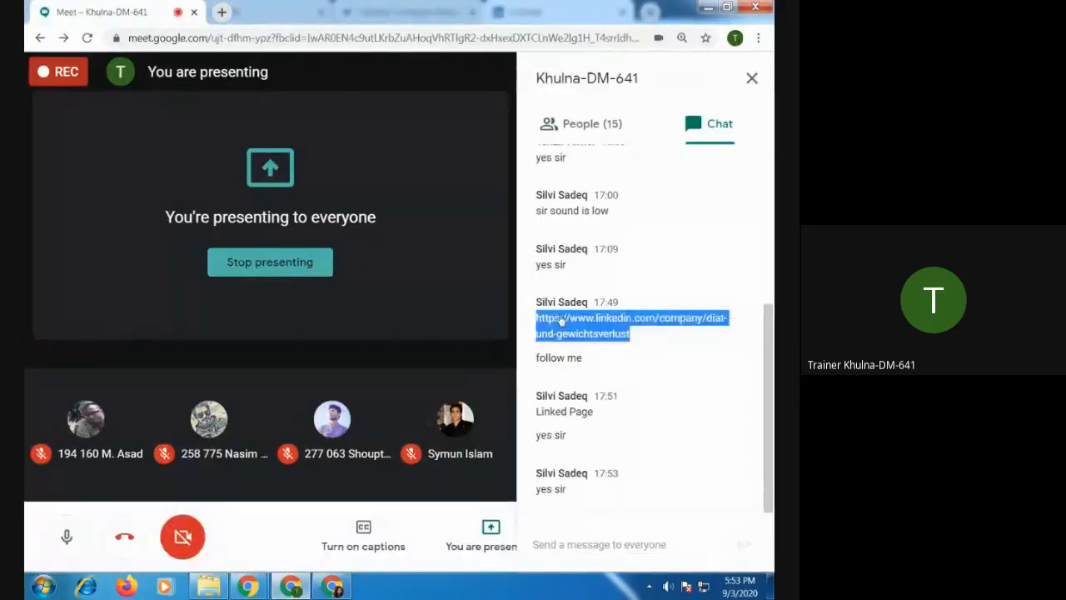
click(751, 77)
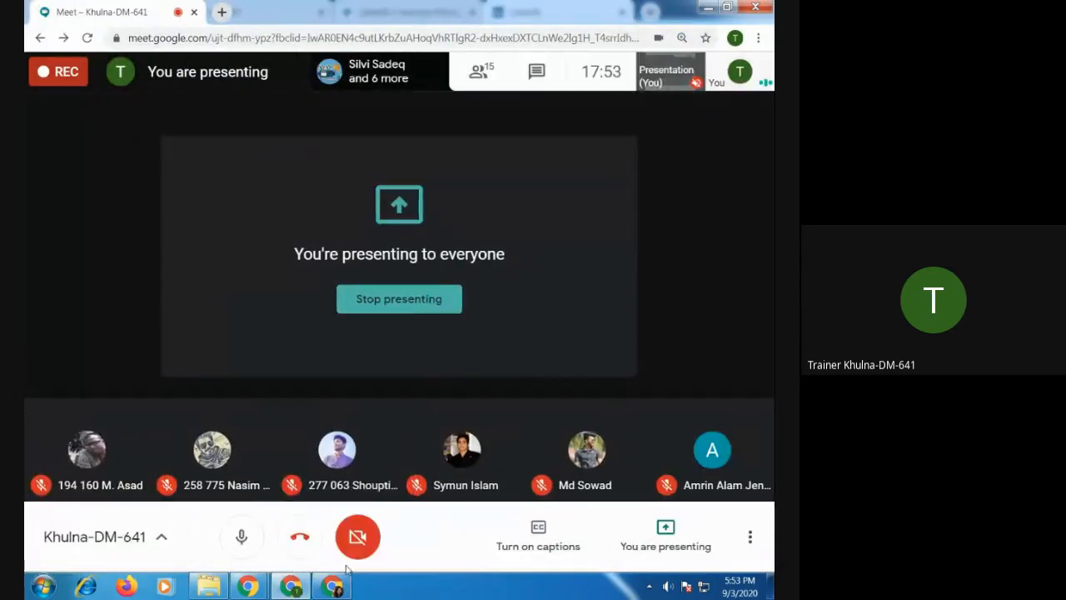
click(333, 586)
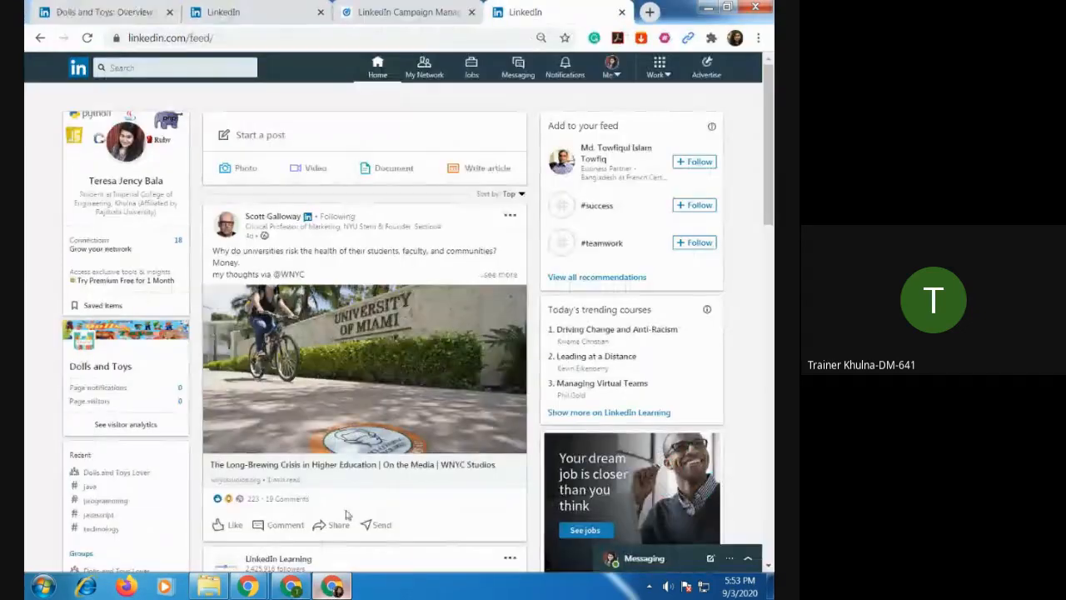
click(408, 11)
click(532, 12)
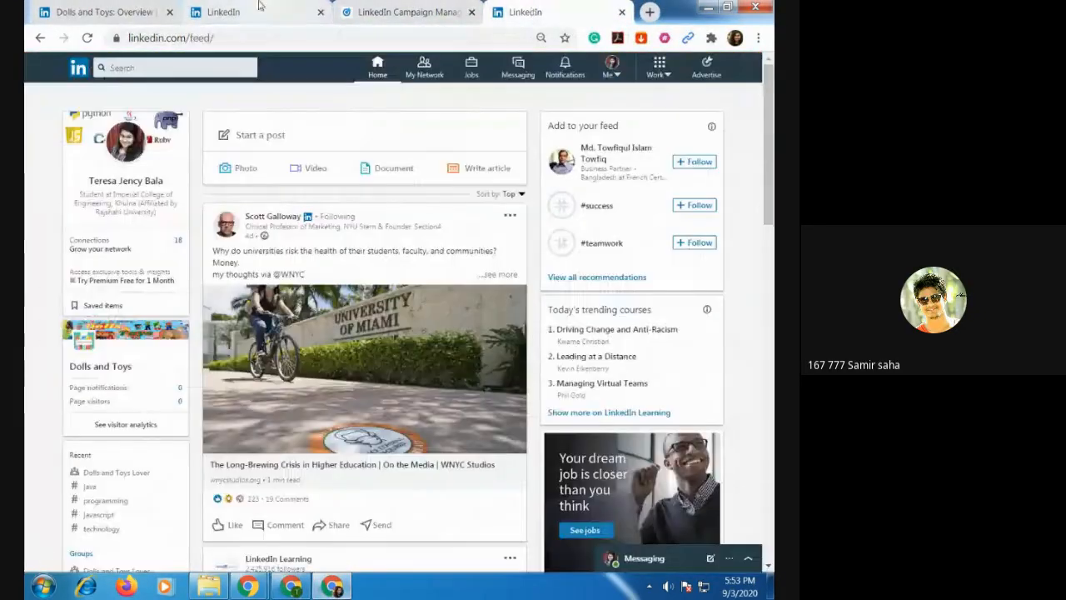
click(100, 12)
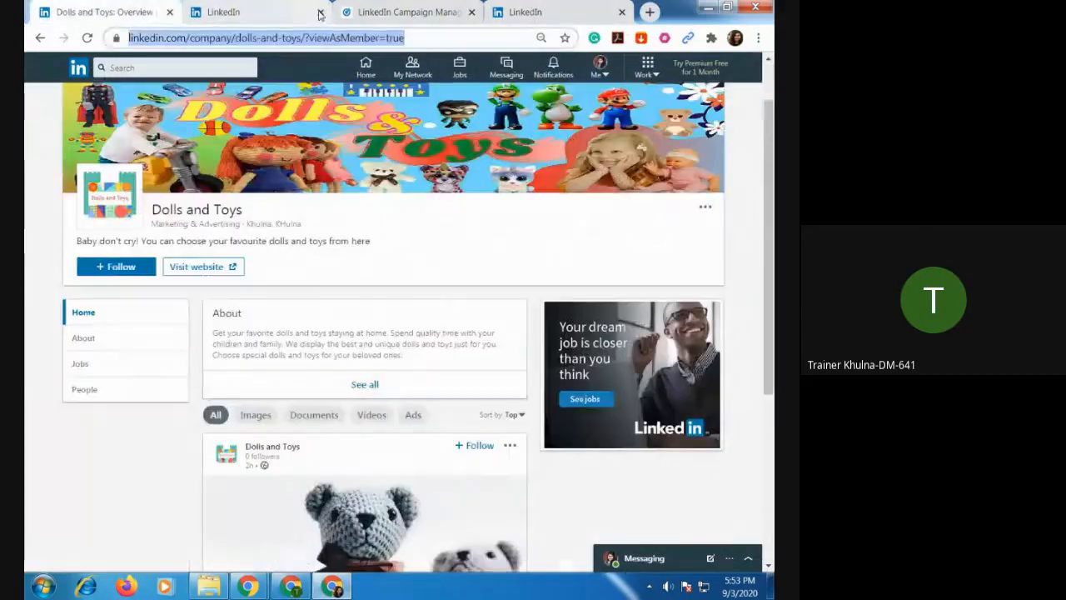
click(385, 11)
click(549, 12)
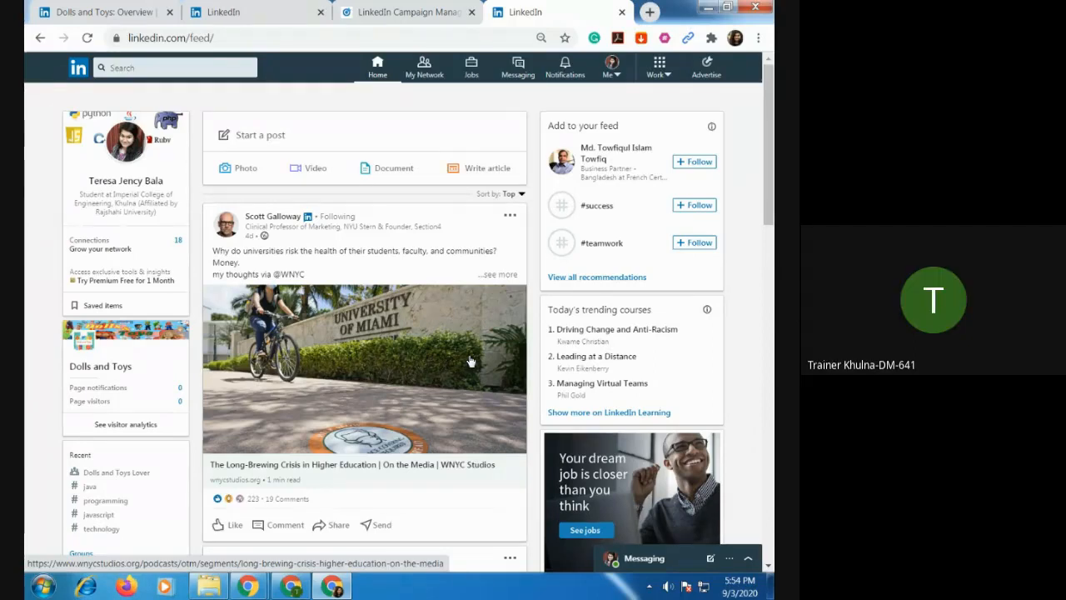
click(408, 12)
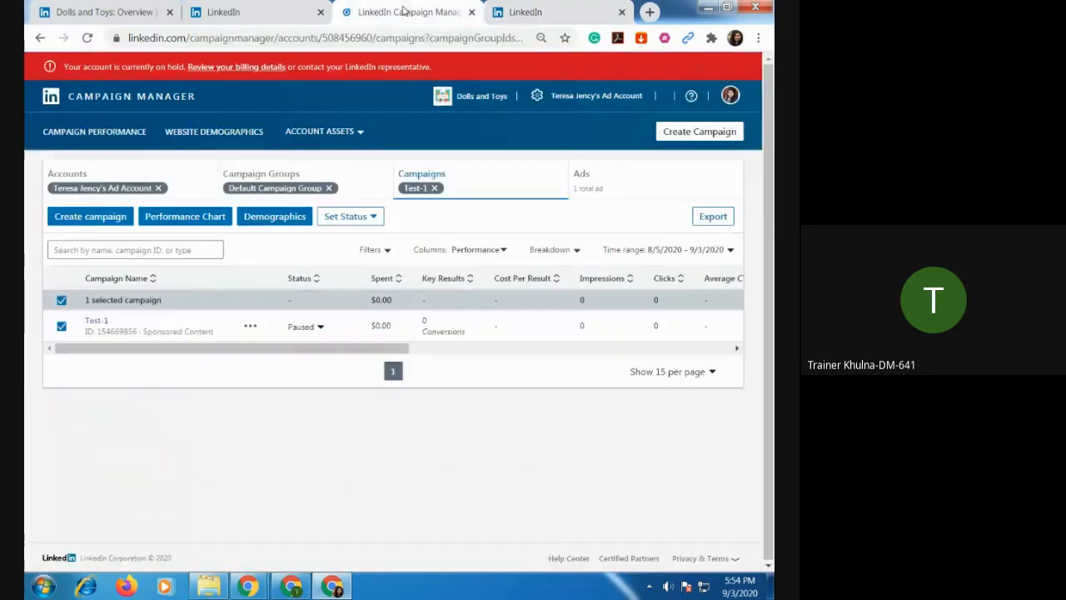
click(273, 22)
click(129, 10)
click(394, 10)
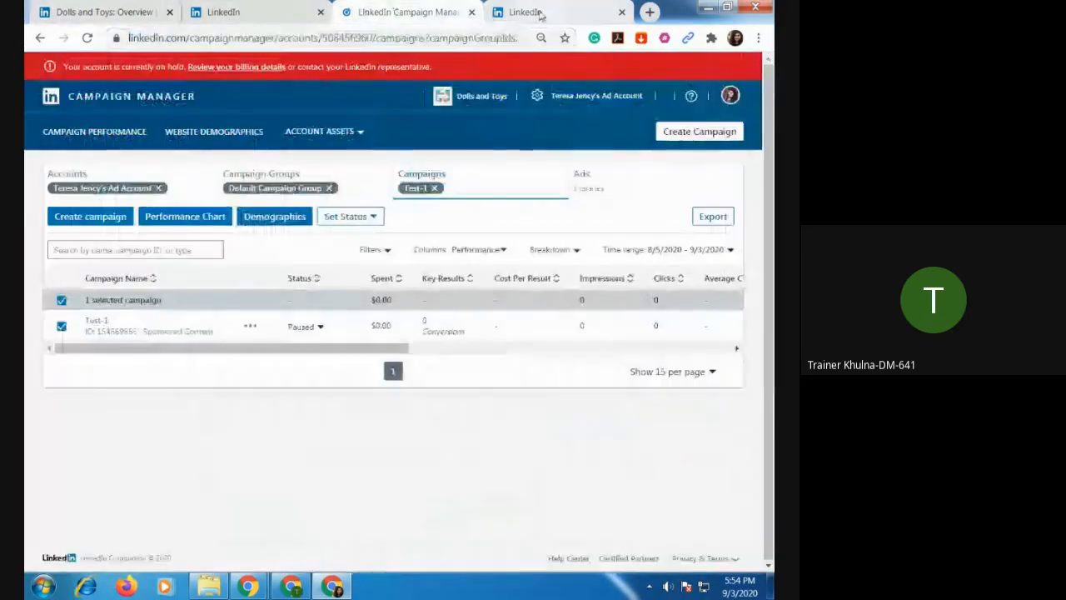
Bring up the LinkedIn home feed, check the Meet call window briefly, and return to the feed.
click(540, 15)
click(291, 586)
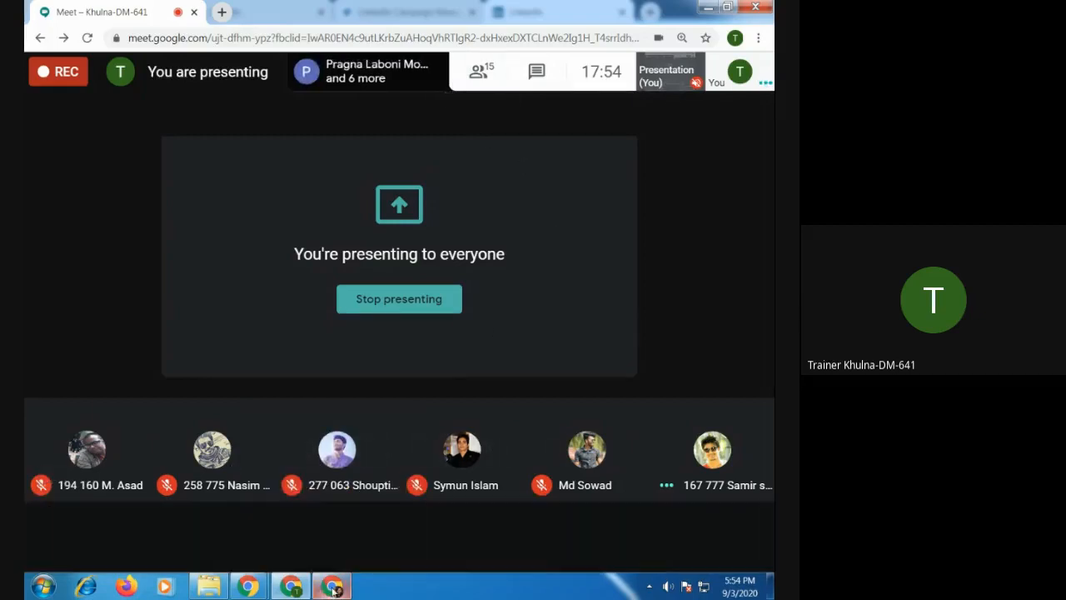
mouse_move(334, 589)
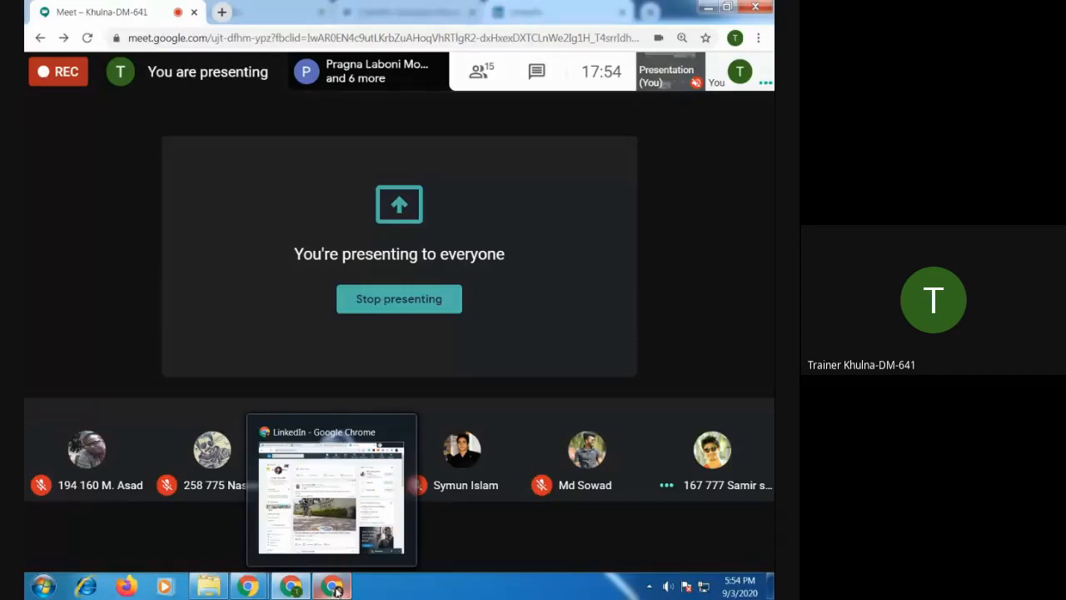
click(334, 590)
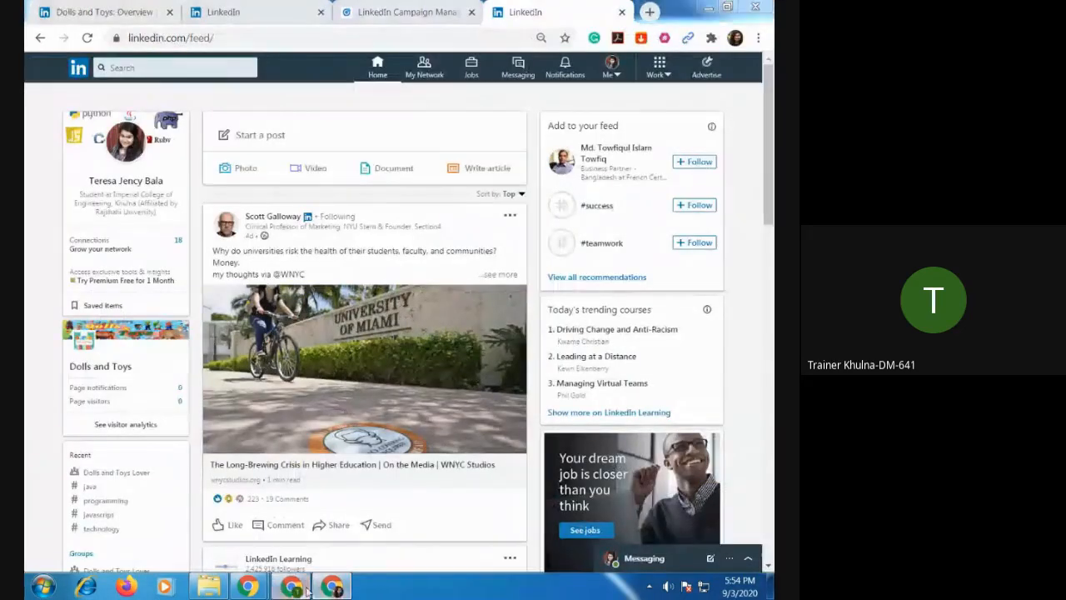
Switch to the Meet call, turn the camera on, and stop presenting the screen.
click(306, 589)
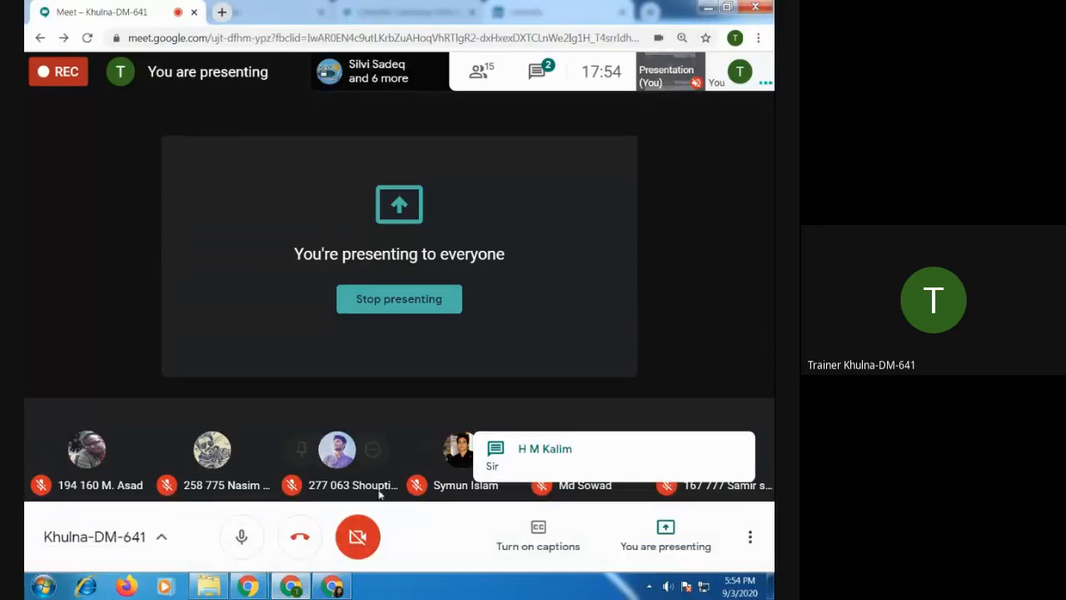
click(364, 536)
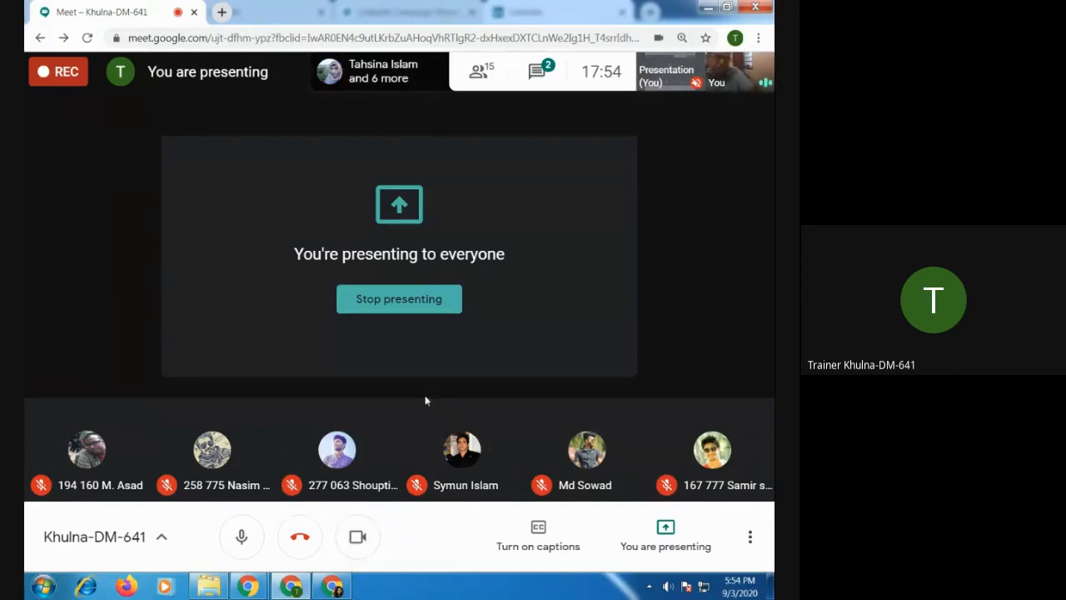
mouse_move(97, 452)
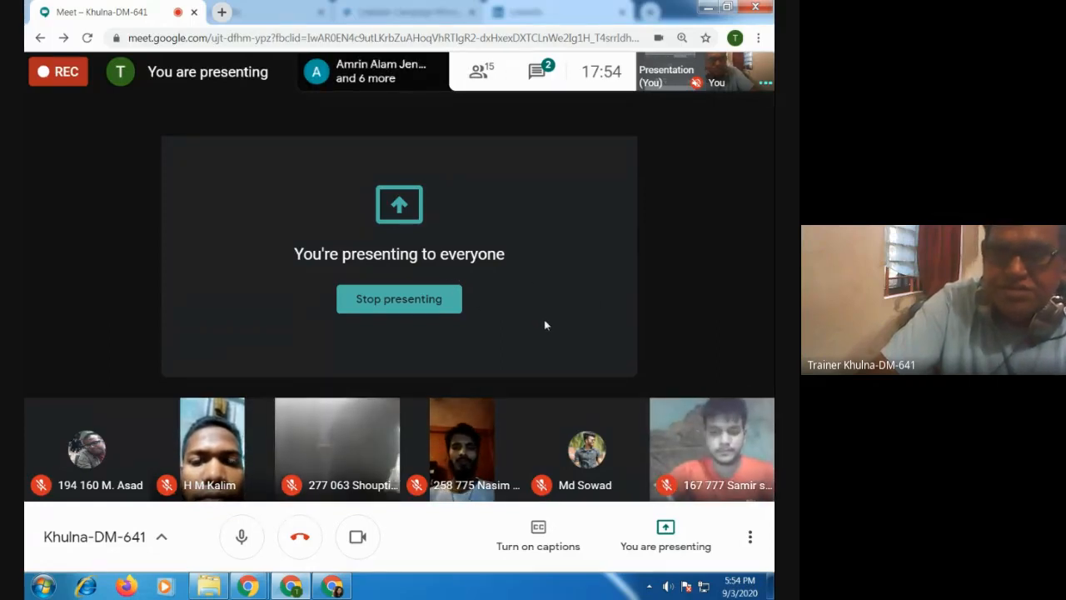
click(664, 532)
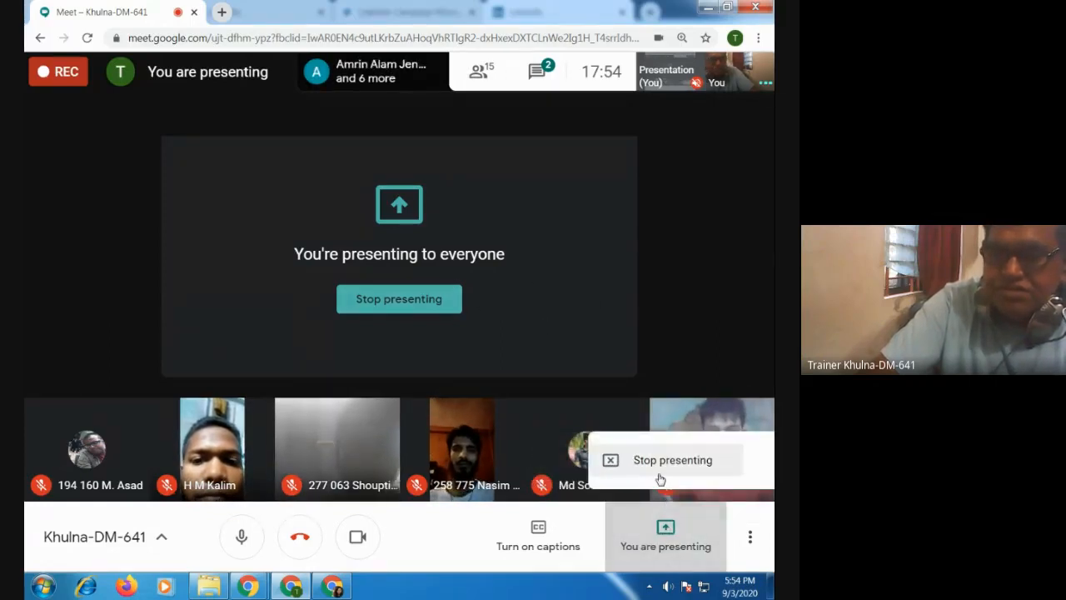
click(658, 459)
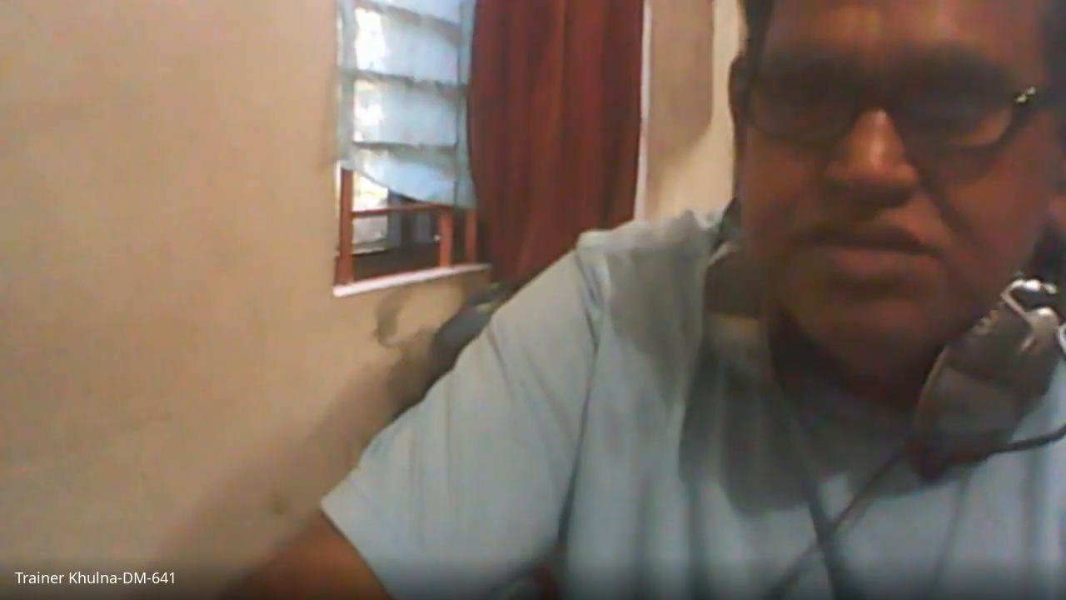